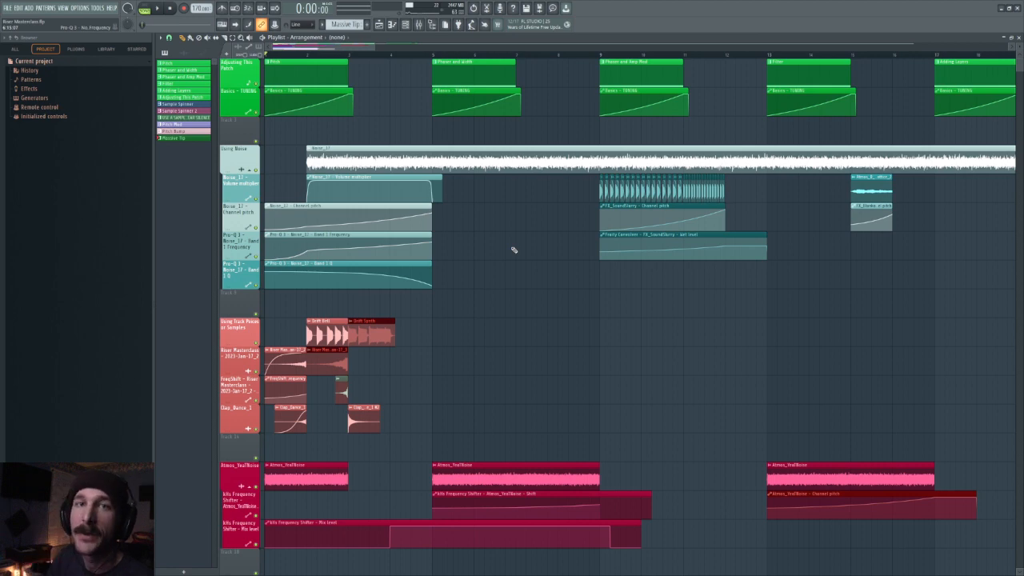
Step: Solo the pink pitch riser track group, which sits above the Massive Tip track, and play it
{"action": "scroll", "coordinate": [514, 249], "scroll_direction": "down", "scroll_amount": 20}
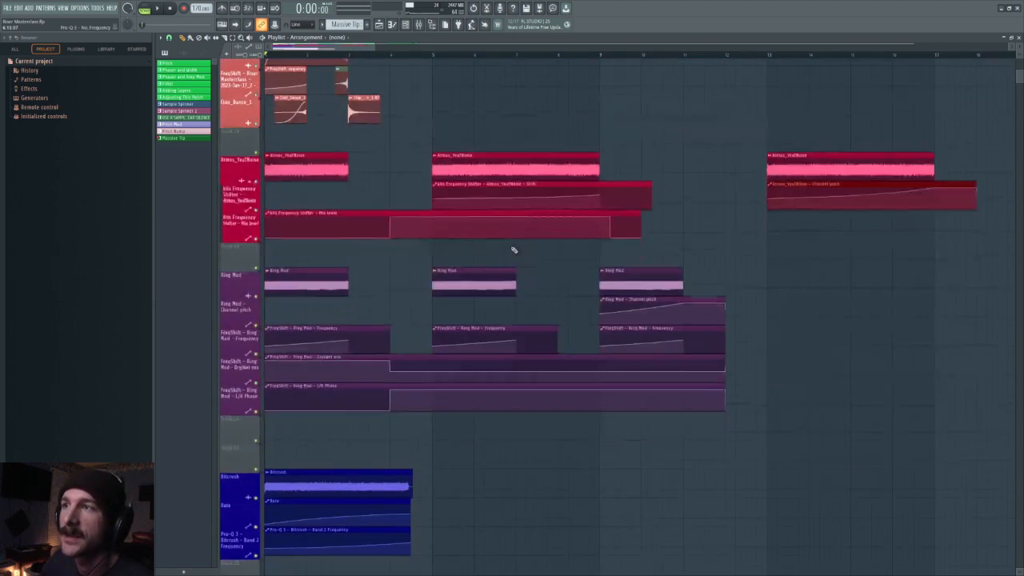
{"action": "scroll", "coordinate": [513, 250], "scroll_direction": "down", "scroll_amount": 4}
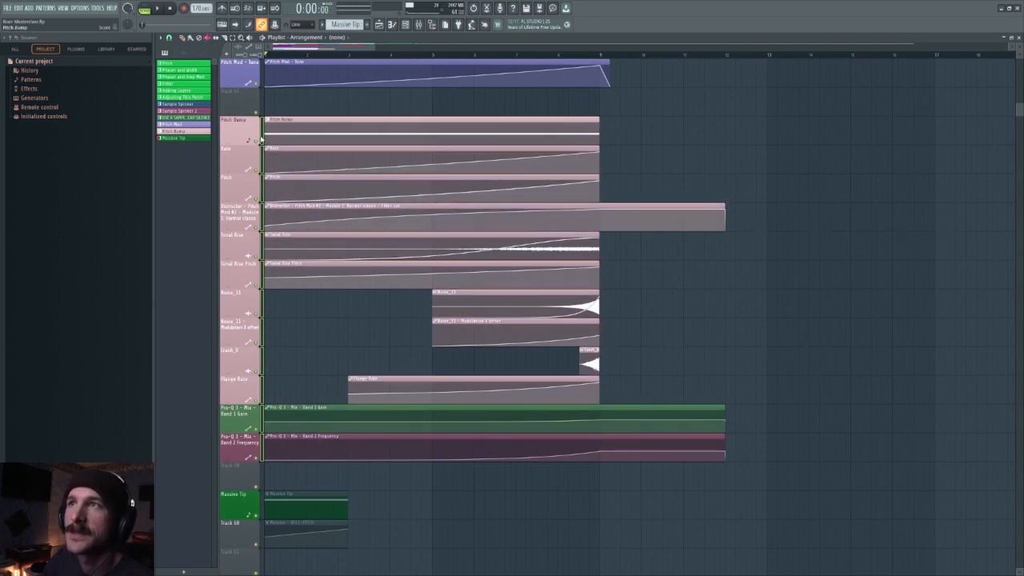
{"action": "right_click", "coordinate": [257, 143]}
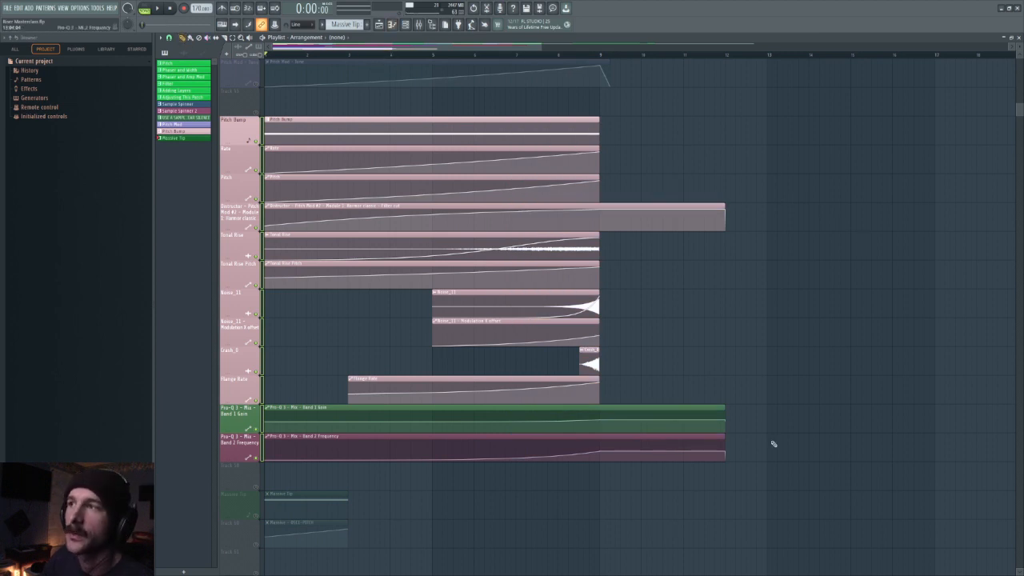
{"action": "key", "text": "space"}
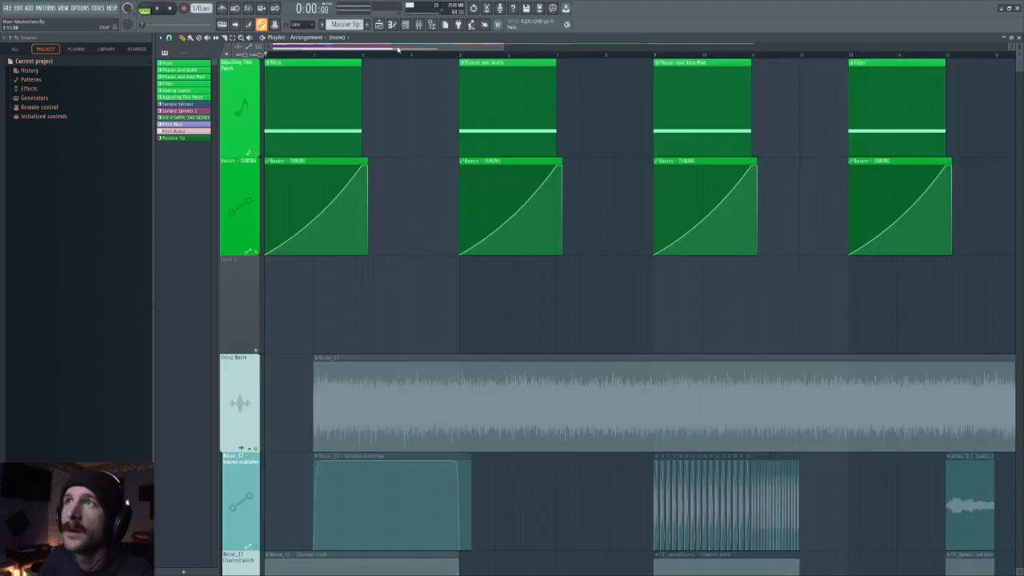
Step: Delete the stray Massive Tip clip beside the Phaser and Amp Mod clip and select the Pitch channel in the channel rack
{"action": "left_click", "coordinate": [405, 24]}
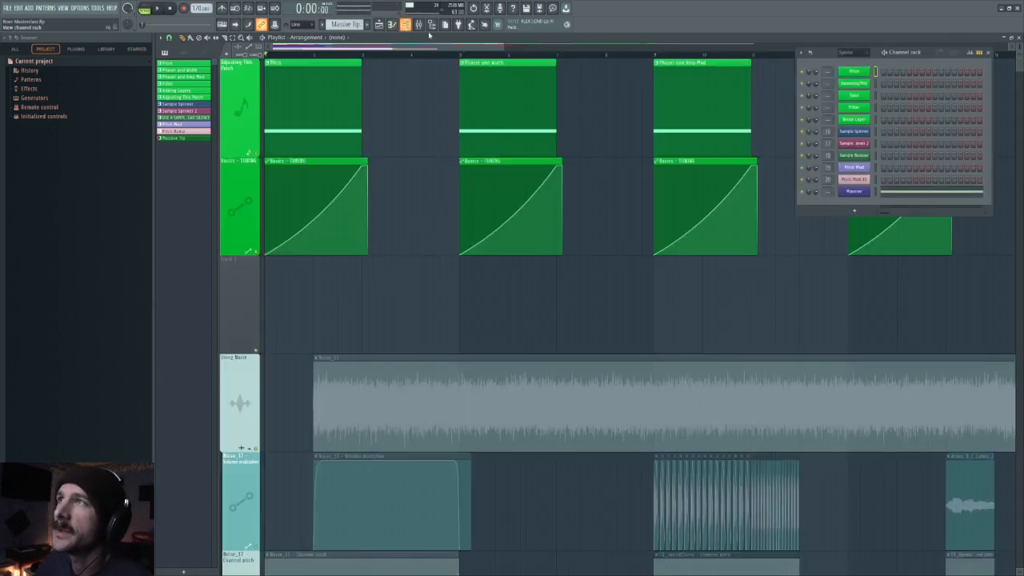
{"action": "left_click", "coordinate": [856, 73]}
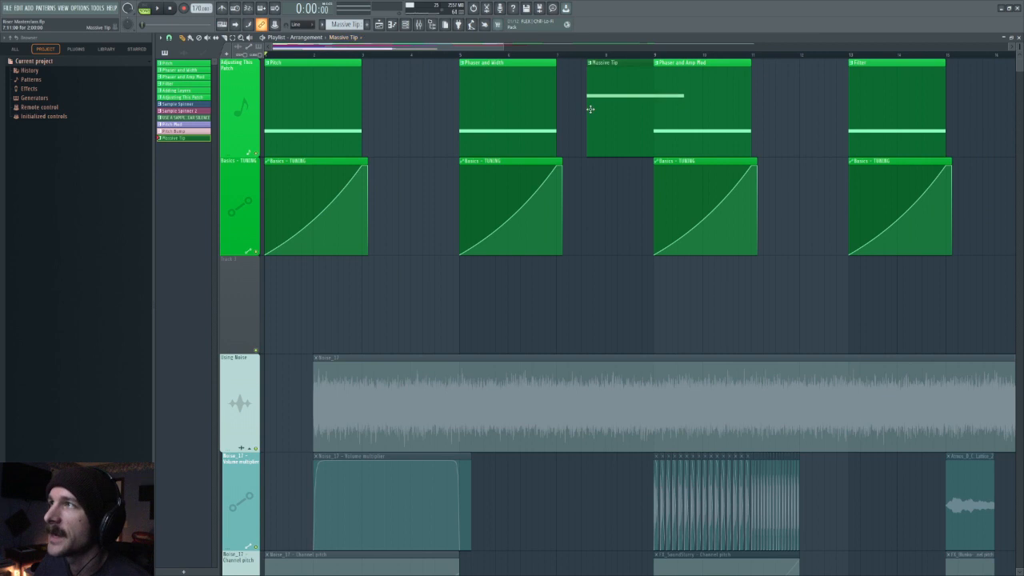
{"action": "right_click", "coordinate": [591, 109]}
{"action": "left_click", "coordinate": [405, 26]}
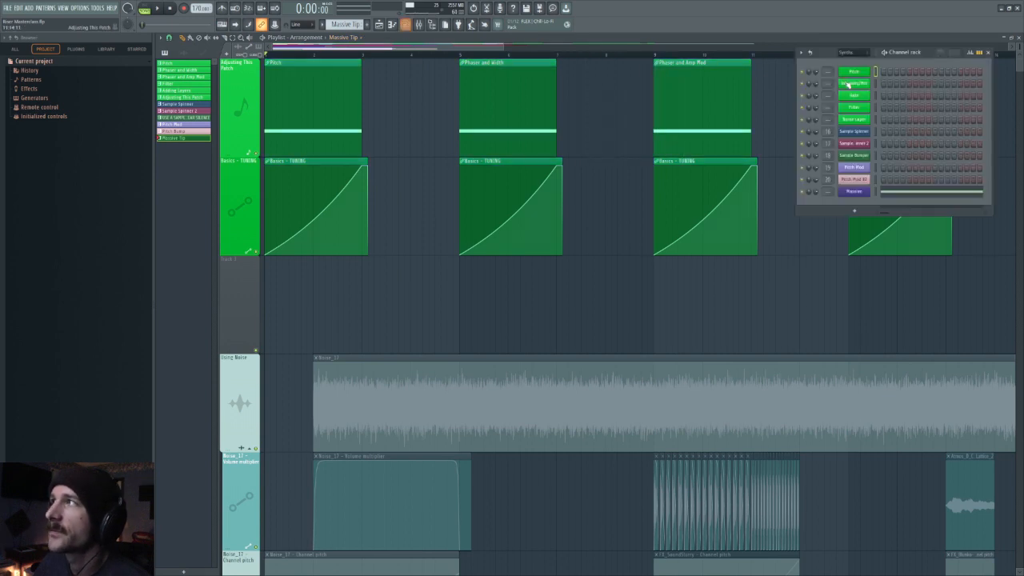
{"action": "left_click", "coordinate": [861, 74]}
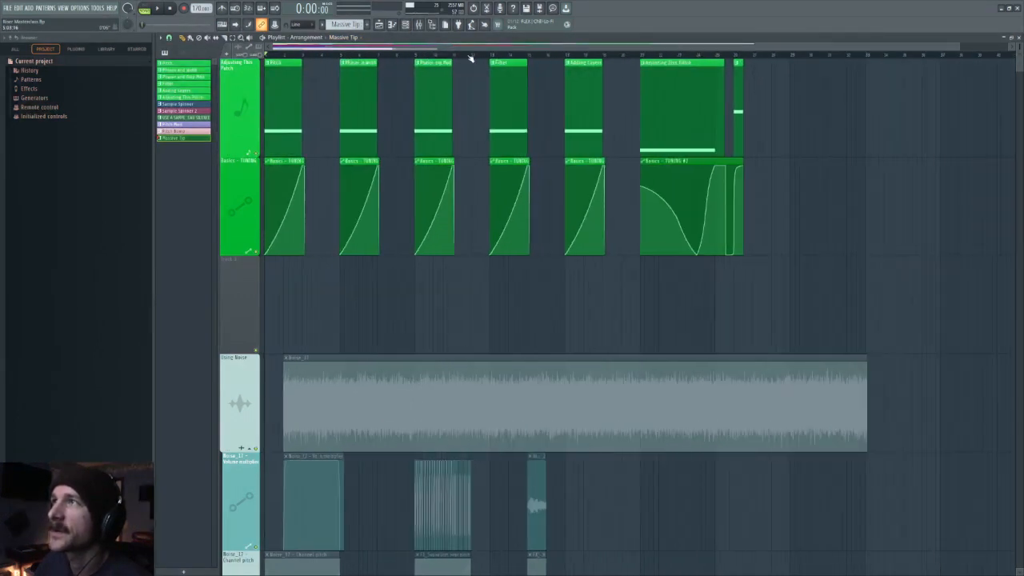
Step: Bring up the Pitch channel's Serum synth and move its window slightly upward over the playlist
{"action": "scroll", "coordinate": [470, 58], "scroll_direction": "down", "scroll_amount": 1}
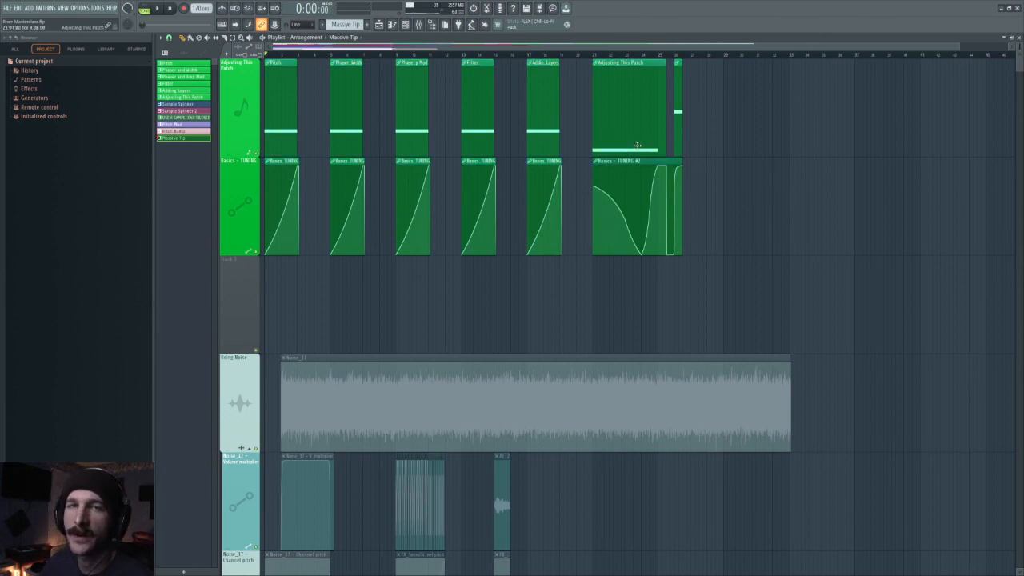
{"action": "scroll", "coordinate": [308, 52], "scroll_direction": "up", "scroll_amount": 2}
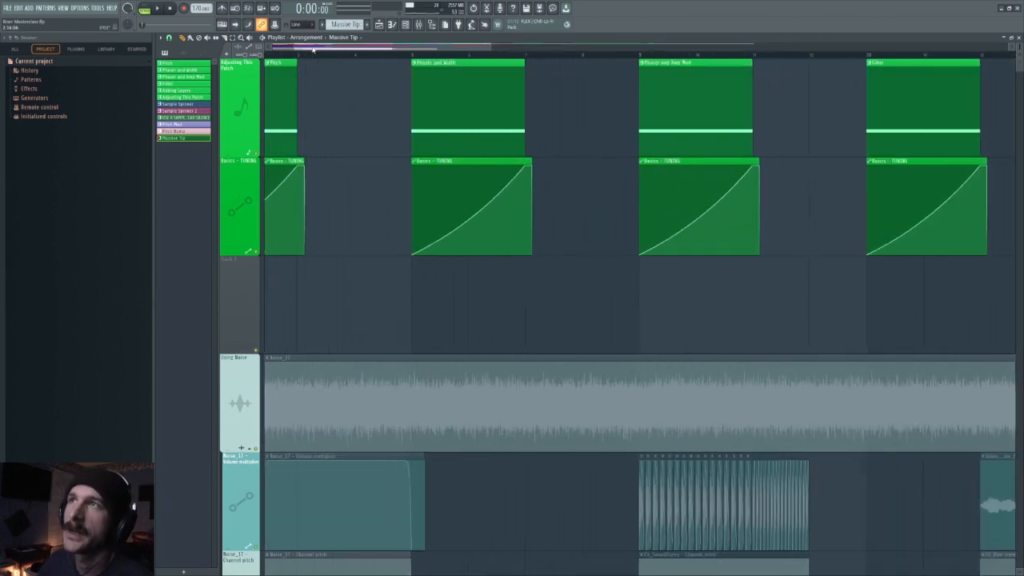
{"action": "left_click_drag", "start_coordinate": [312, 50], "coordinate": [288, 49]}
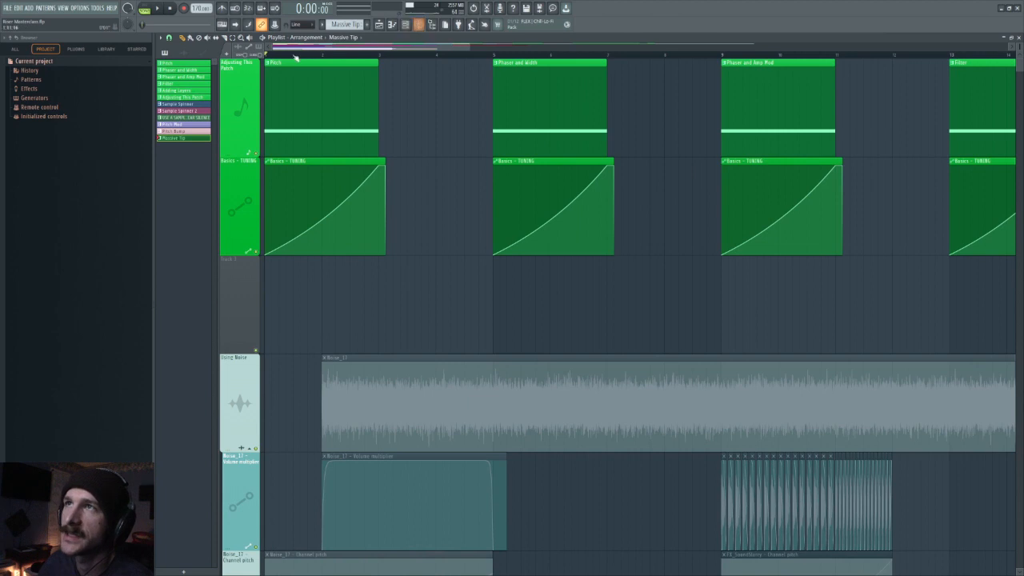
{"action": "left_click", "coordinate": [405, 24]}
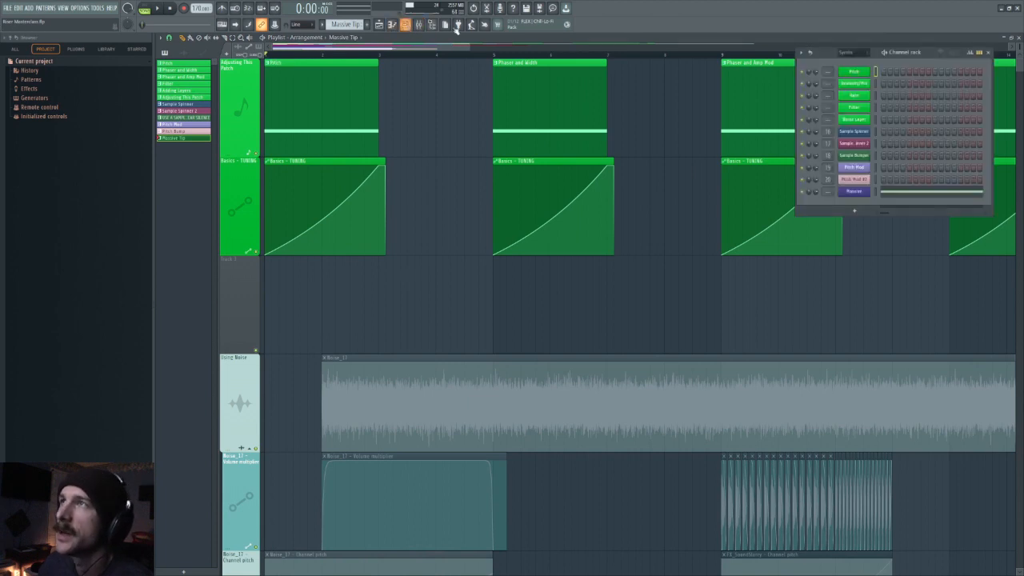
{"action": "left_click", "coordinate": [864, 71]}
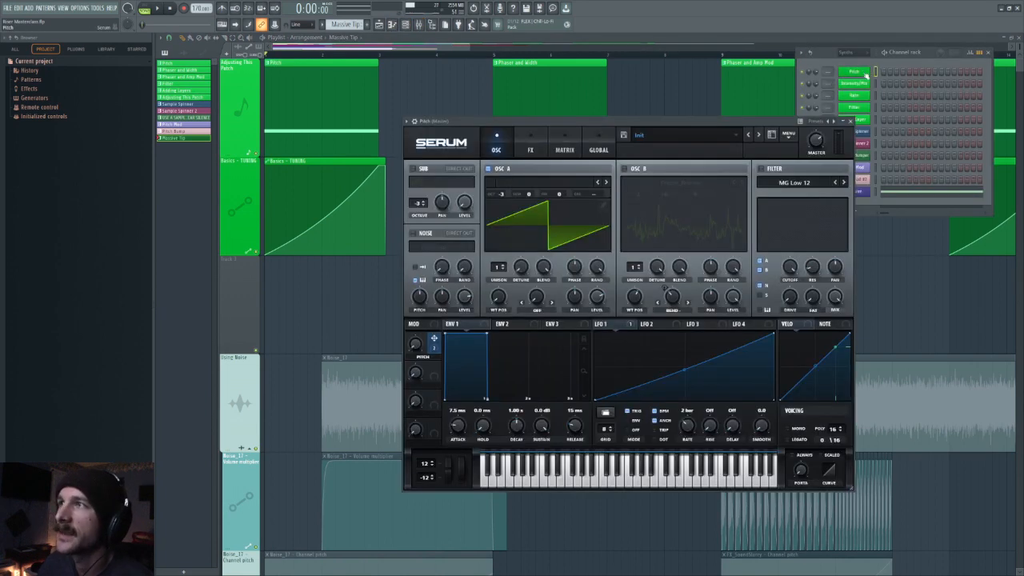
{"action": "left_click_drag", "start_coordinate": [573, 119], "coordinate": [575, 111]}
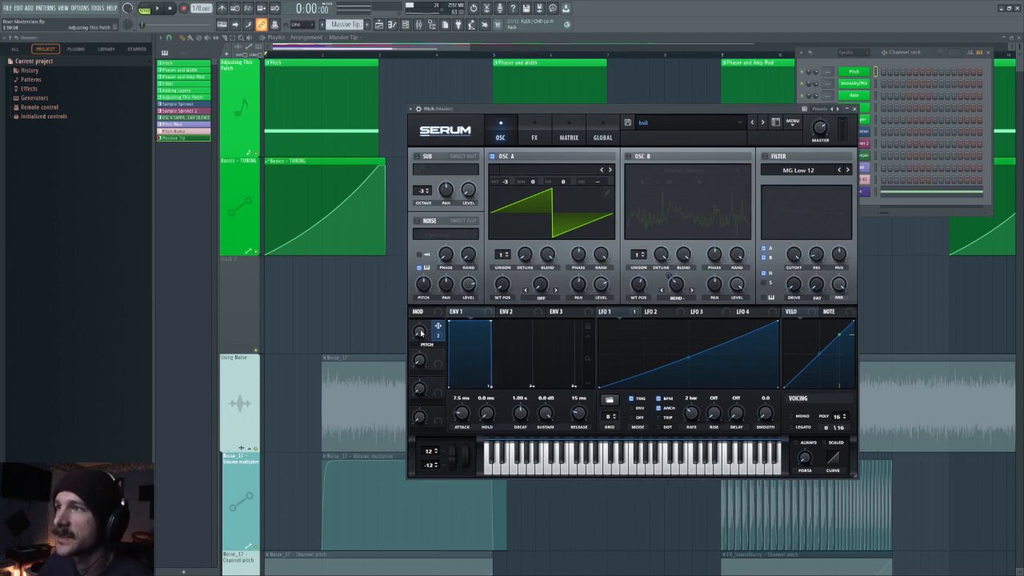
Step: Examine the Pitch patch's effects page and the source options of its first modulation matrix row
{"action": "left_click", "coordinate": [534, 138]}
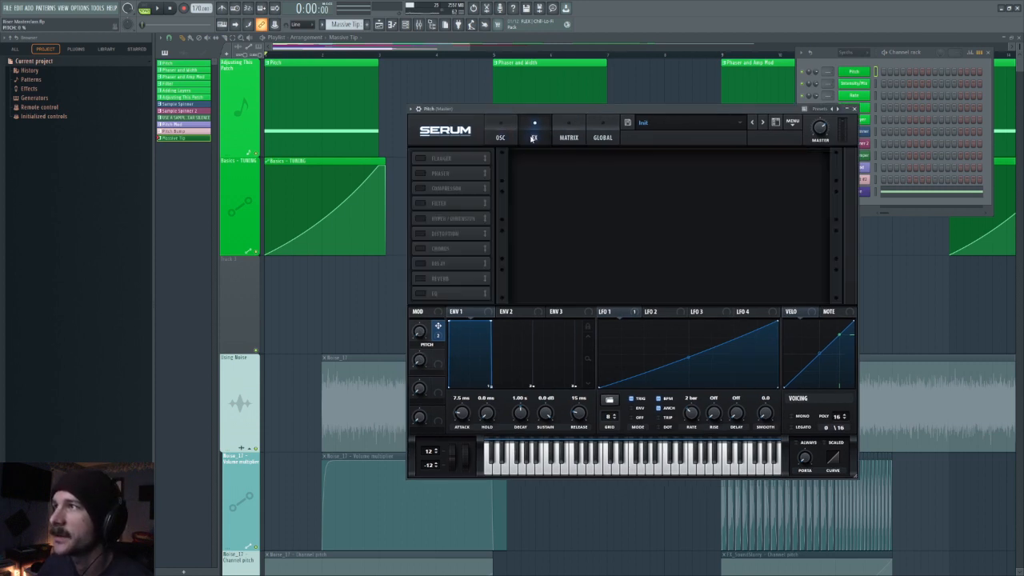
{"action": "left_click", "coordinate": [568, 134]}
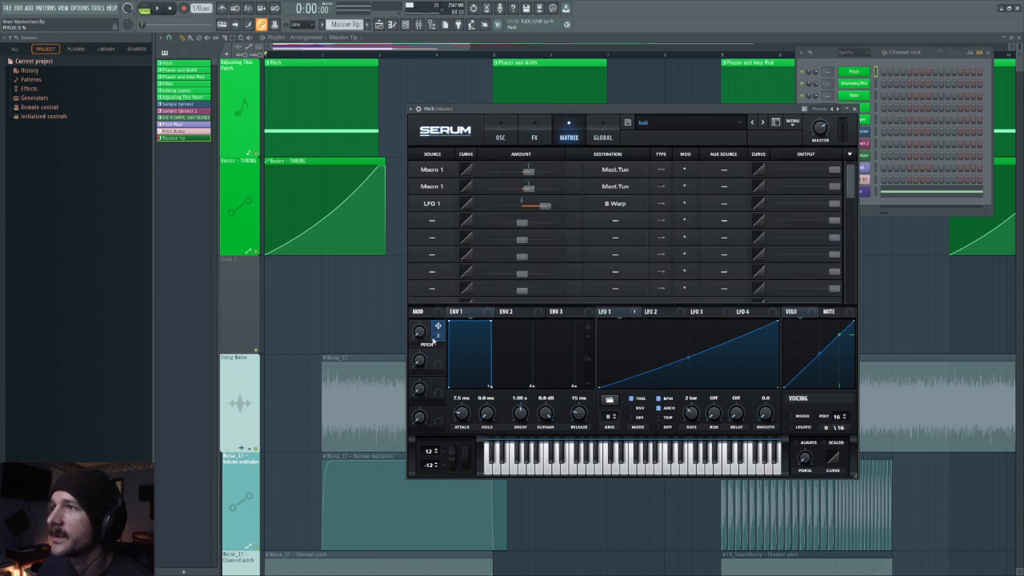
{"action": "left_click_drag", "start_coordinate": [432, 341], "coordinate": [430, 313]}
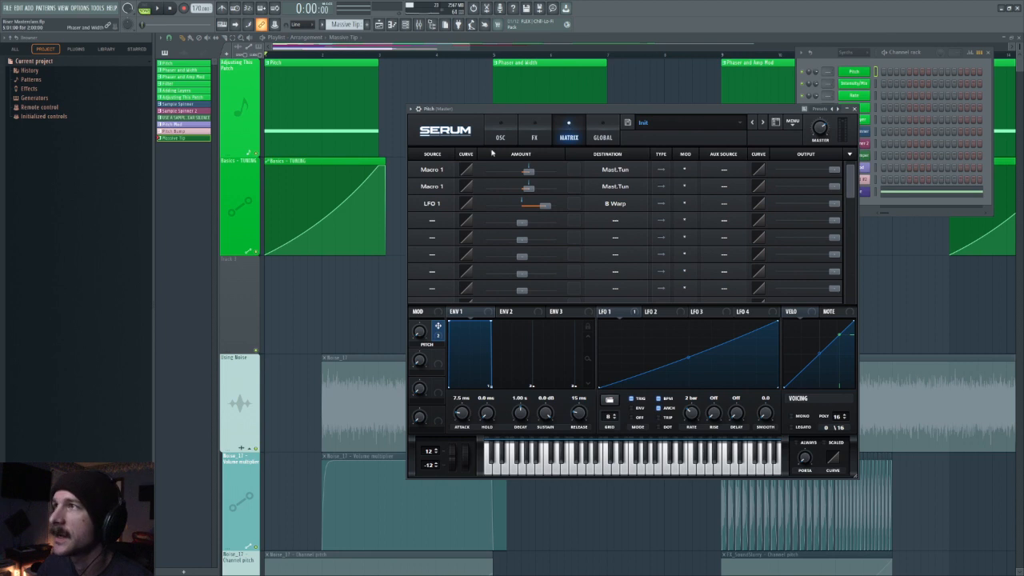
{"action": "left_click", "coordinate": [433, 169]}
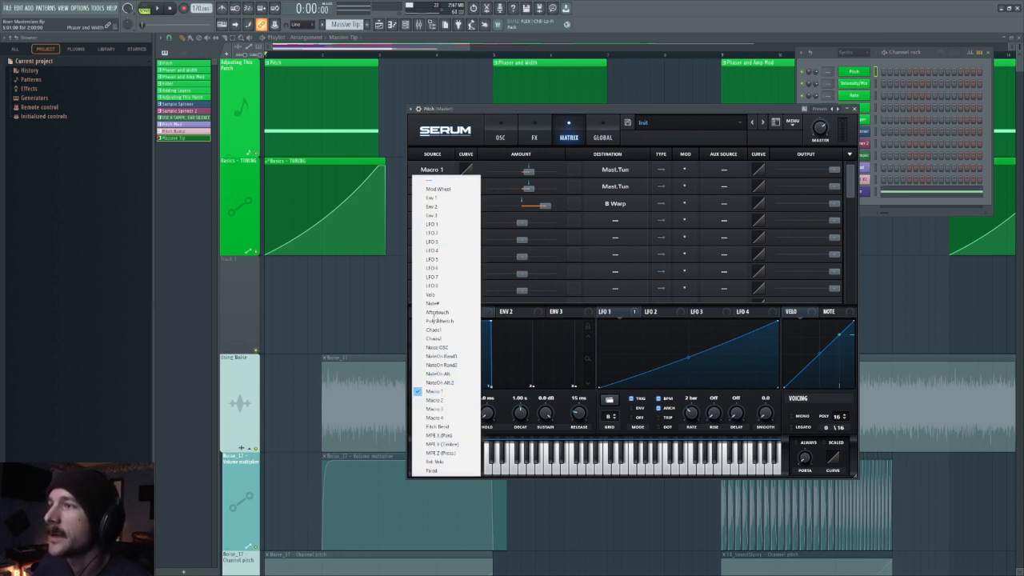
{"action": "left_click", "coordinate": [570, 130]}
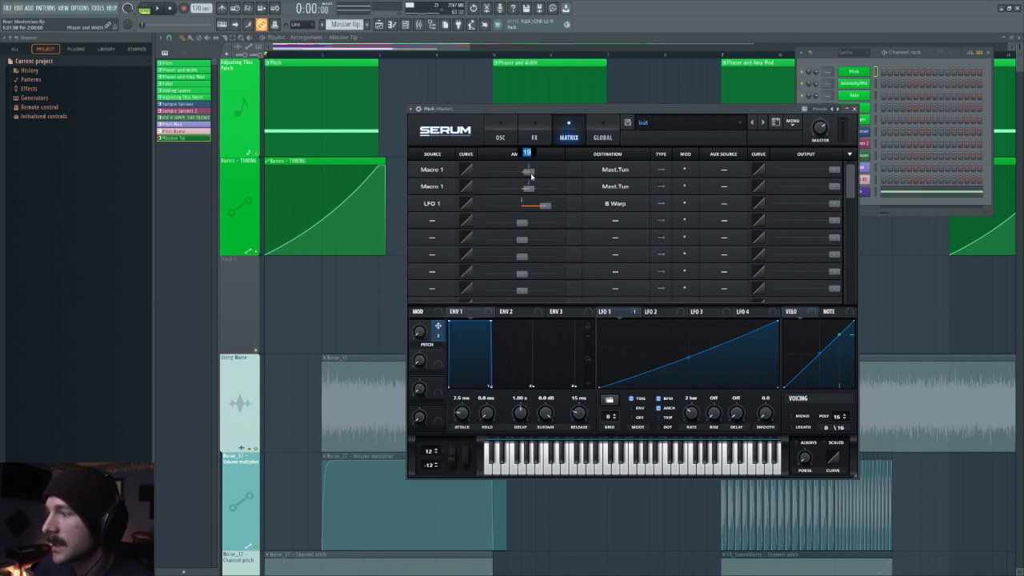
Step: Examine the Global destination options of the first Macro 1 modulation row, including Mast.Tun
{"action": "left_click", "coordinate": [613, 170]}
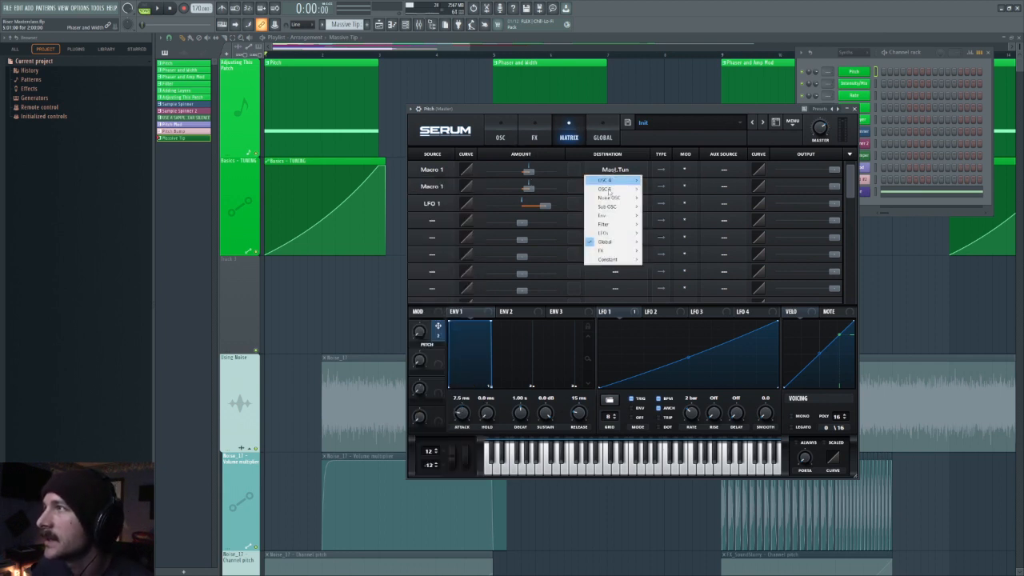
{"action": "mouse_move", "coordinate": [615, 242]}
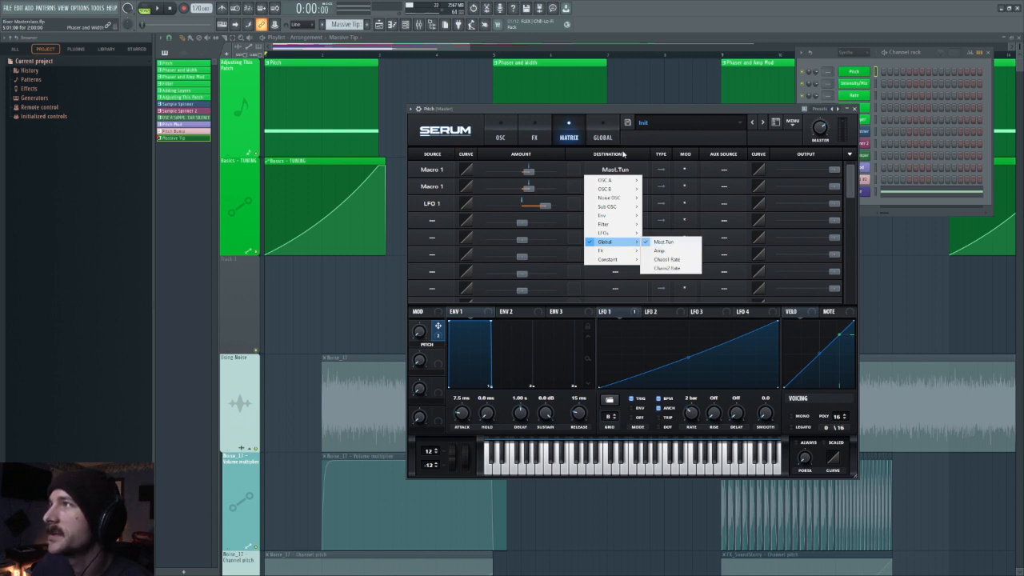
{"action": "left_click", "coordinate": [659, 170]}
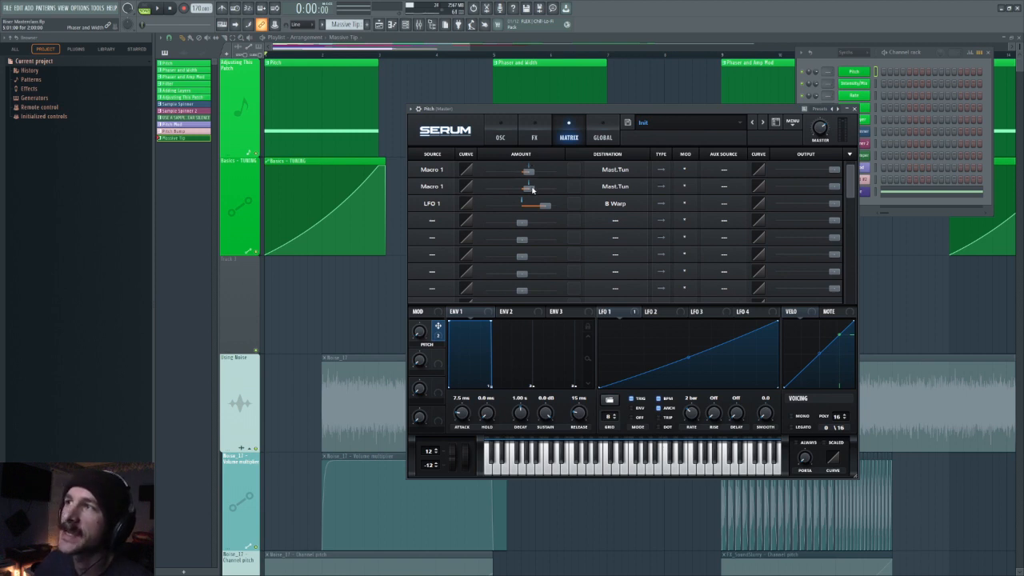
{"action": "mouse_move", "coordinate": [436, 336]}
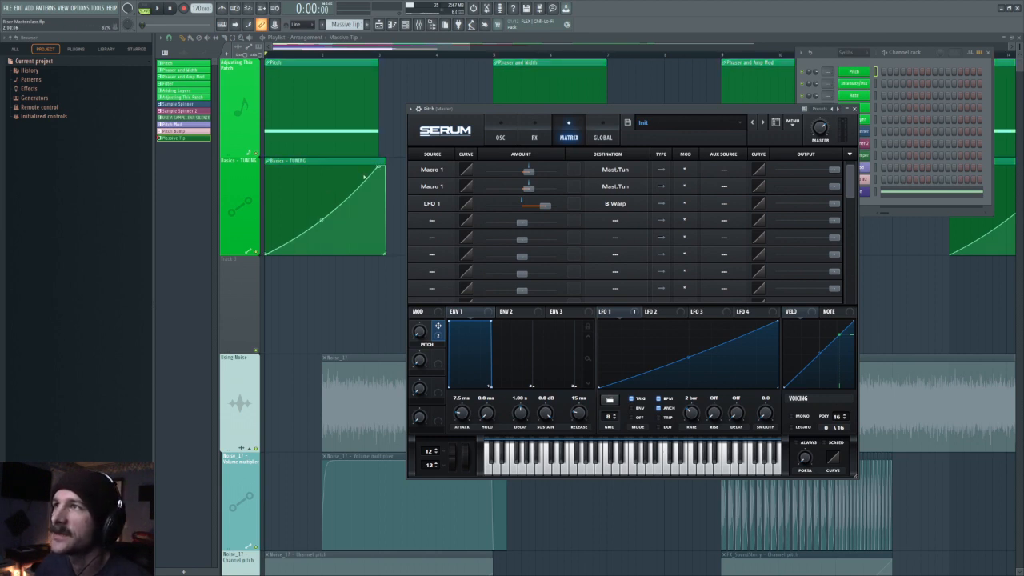
Step: Try an amount of 39 for the first Macro 1 to Mast.Tun modulation, and set it back to 19
{"action": "left_click", "coordinate": [501, 137]}
{"action": "left_click", "coordinate": [551, 128]}
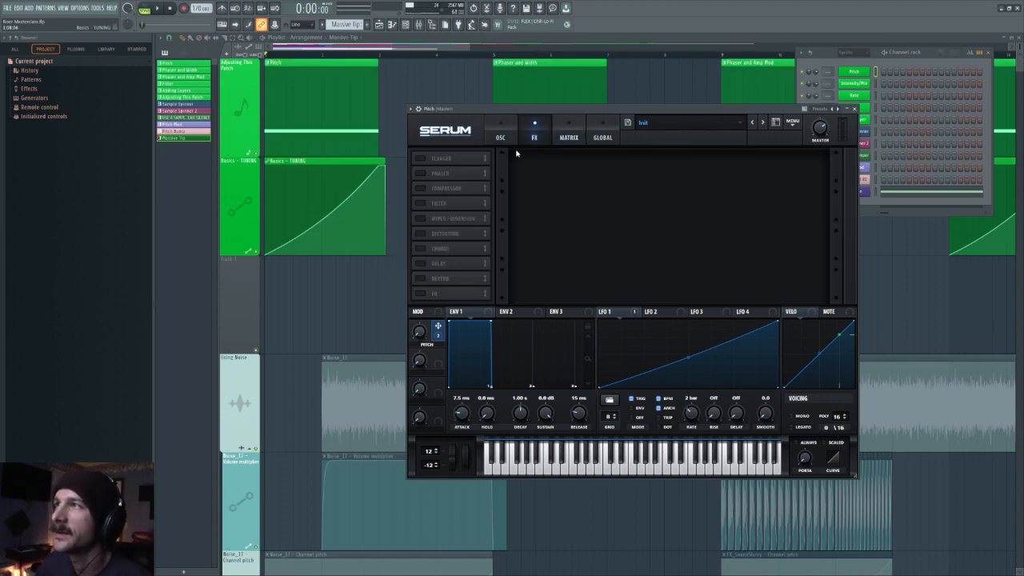
{"action": "left_click", "coordinate": [509, 141]}
{"action": "left_click", "coordinate": [563, 136]}
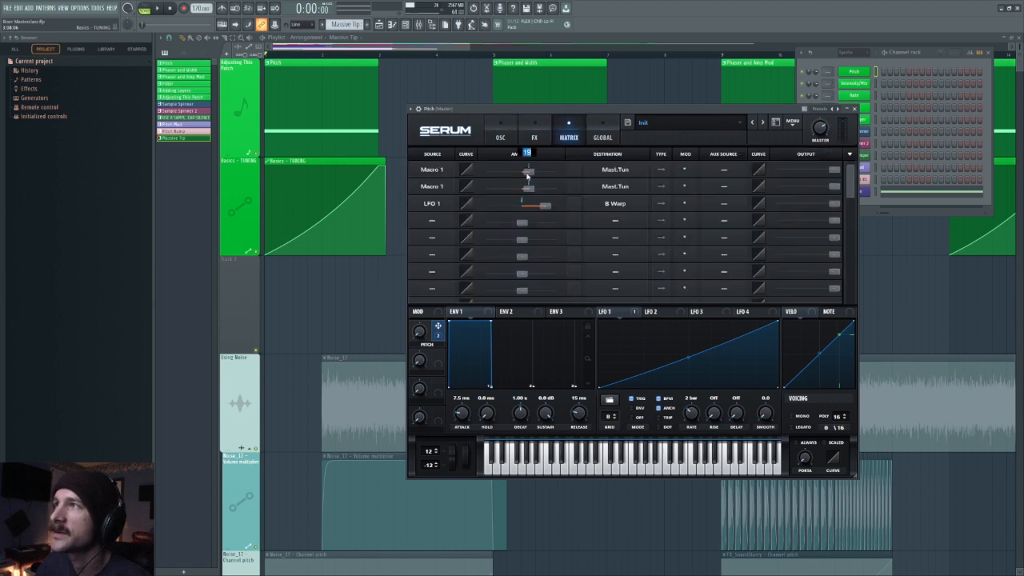
{"action": "left_click_drag", "start_coordinate": [529, 174], "coordinate": [535, 174]}
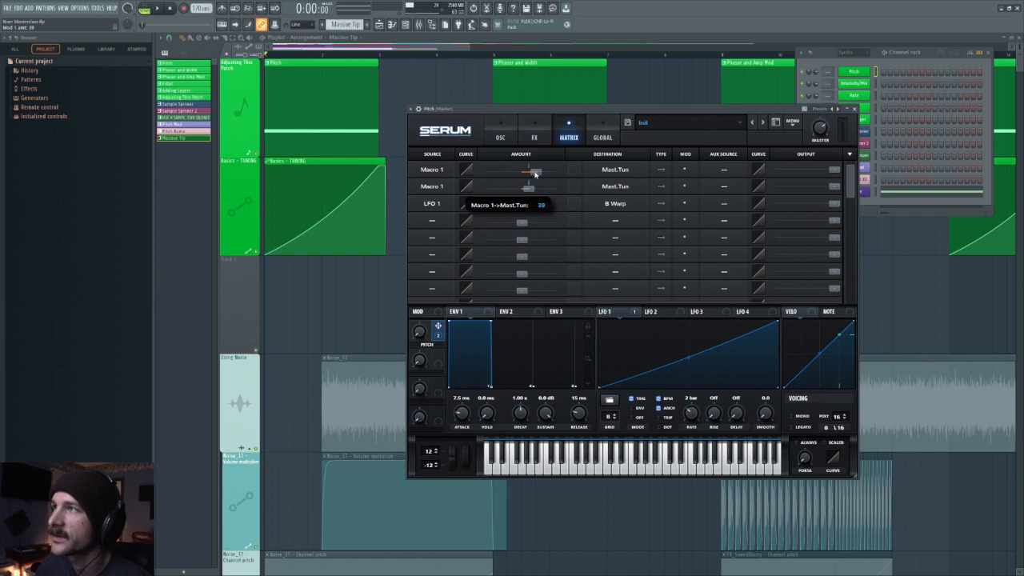
{"action": "type", "text": "19"}
{"action": "key", "text": "Return"}
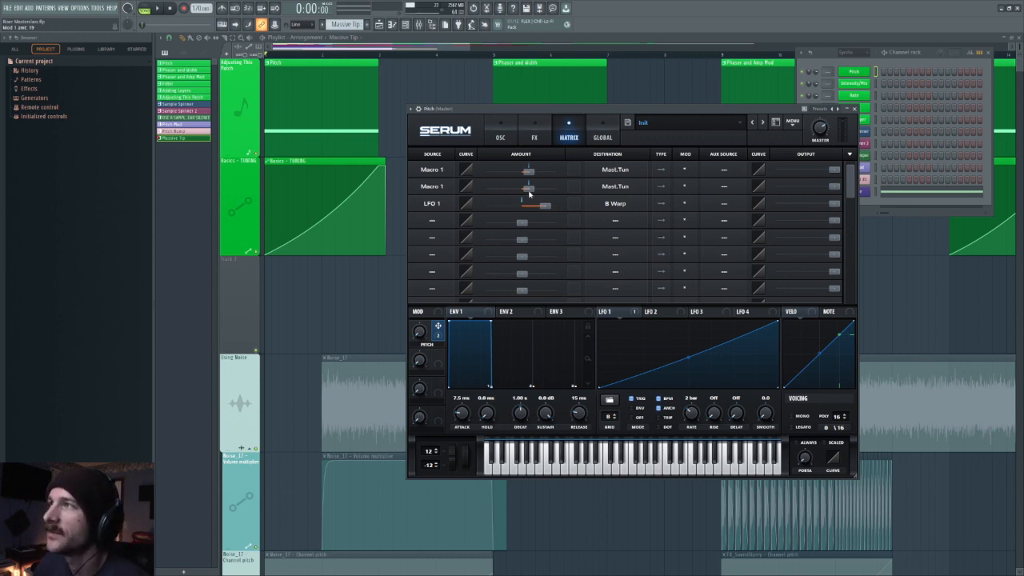
Step: Play the Pitch riser clip from the start with the spectrogram analyzer displayed over the playlist, and reposition the analyzer
{"action": "left_click", "coordinate": [294, 48]}
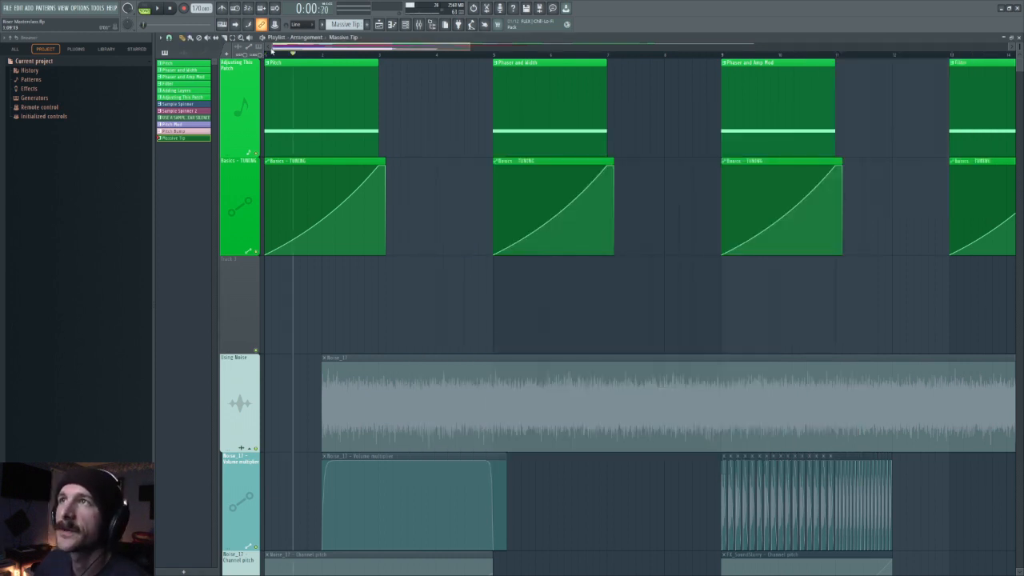
{"action": "left_click_drag", "start_coordinate": [105, 23], "coordinate": [848, 279]}
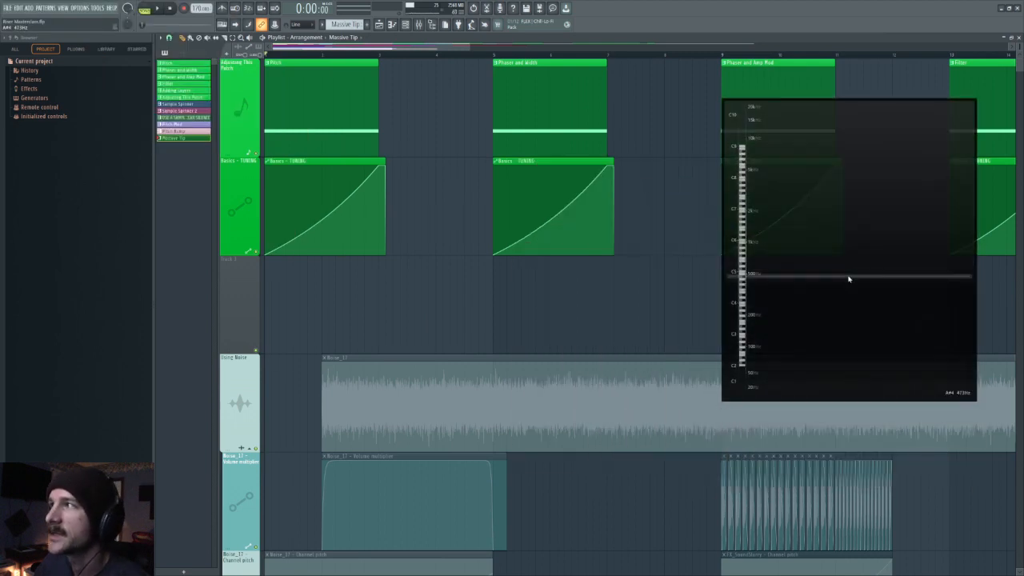
{"action": "key", "text": "space"}
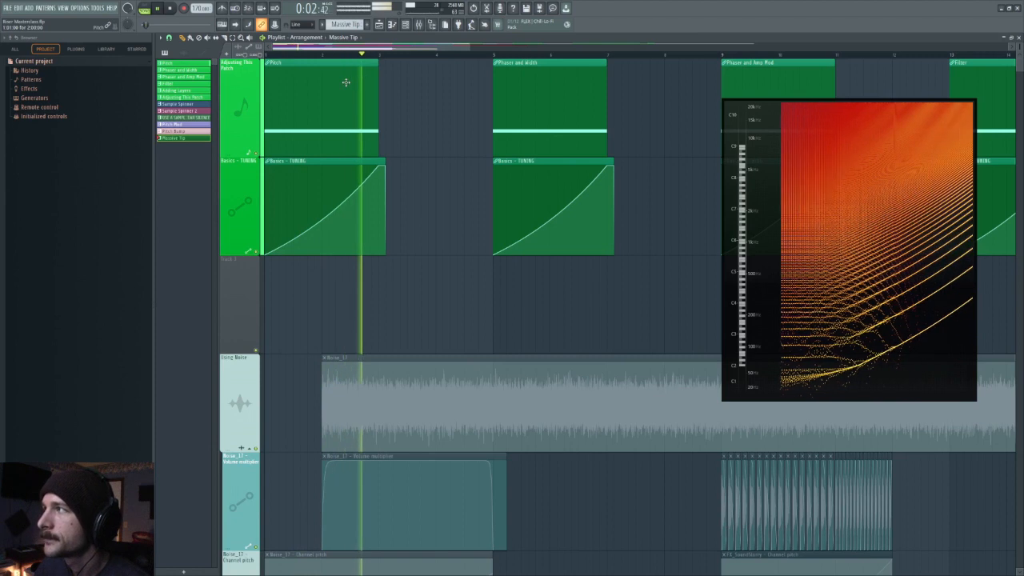
{"action": "key", "text": "space"}
{"action": "left_click_drag", "start_coordinate": [853, 264], "coordinate": [805, 267]}
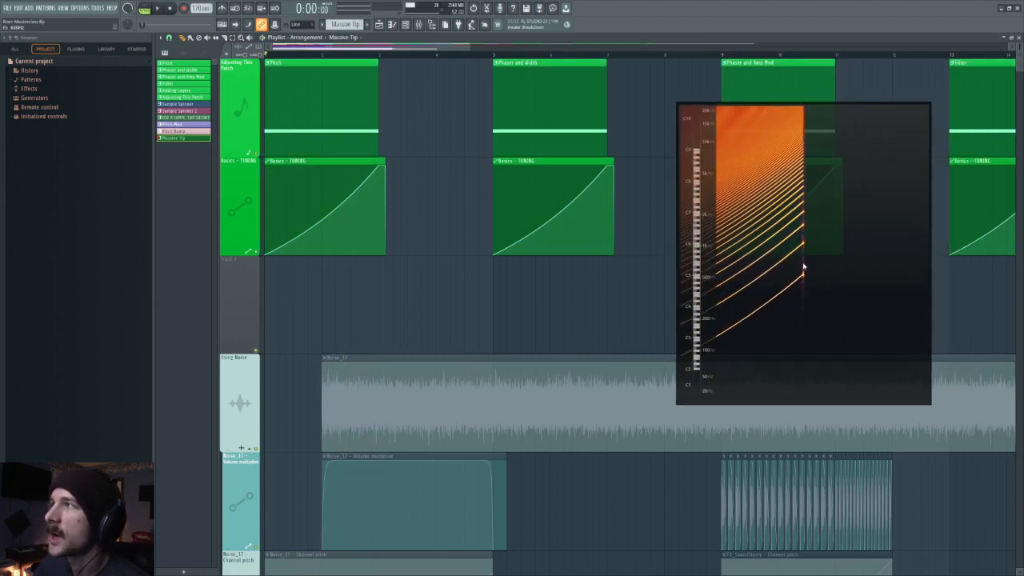
{"action": "left_click_drag", "start_coordinate": [822, 229], "coordinate": [886, 234]}
Step: Place the playback position at bar 5, the start of the Phaser and Width clip, and reposition the spectrogram window
{"action": "scroll", "coordinate": [426, 54], "scroll_direction": "down", "scroll_amount": 5}
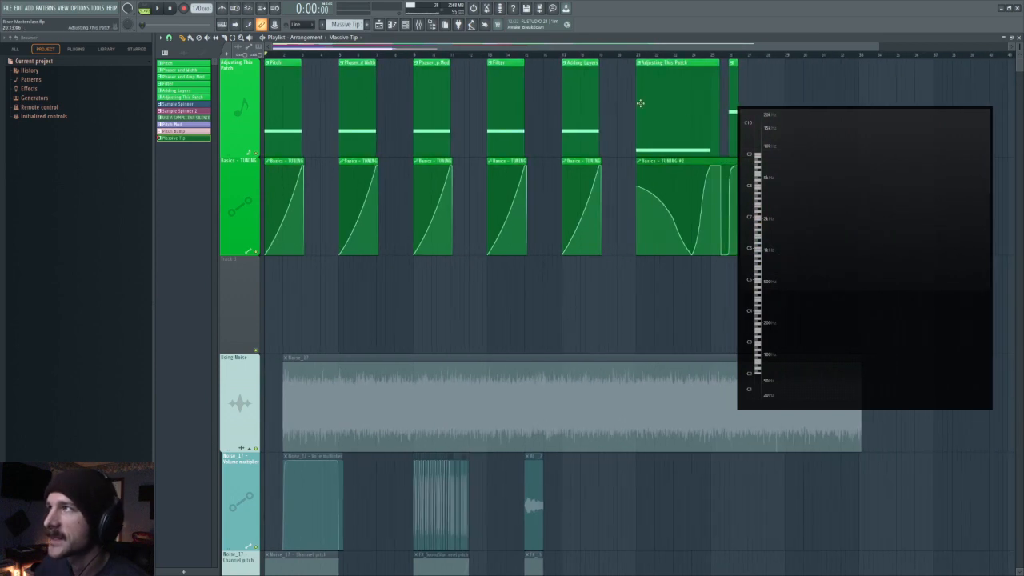
{"action": "left_click", "coordinate": [339, 54]}
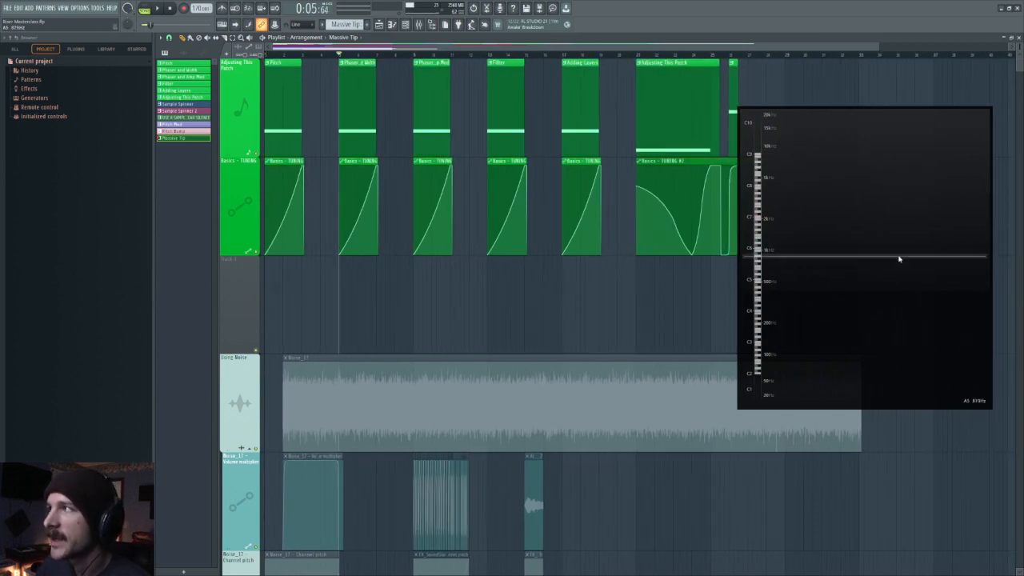
{"action": "left_click_drag", "start_coordinate": [898, 256], "coordinate": [864, 256]}
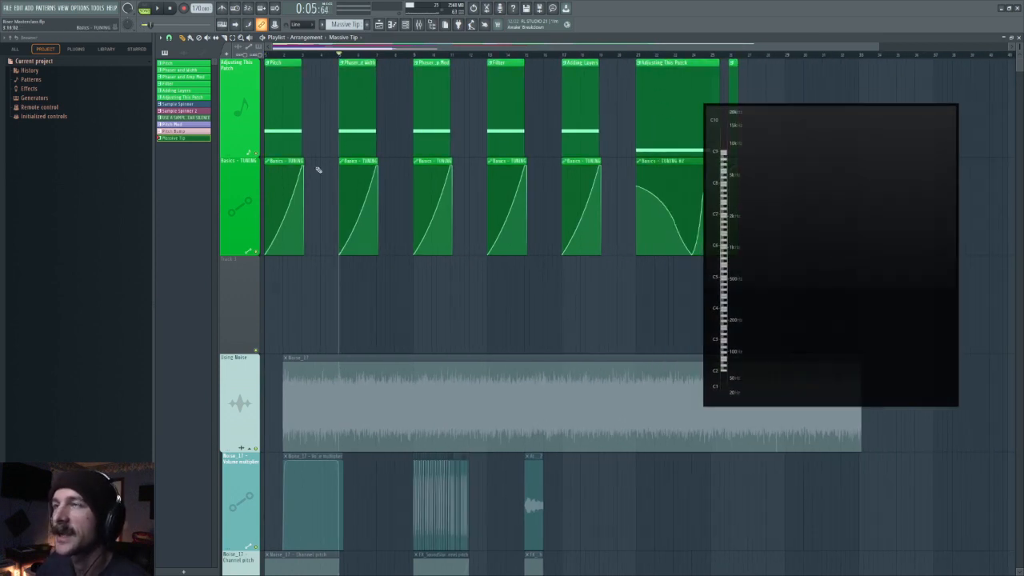
{"action": "left_click_drag", "start_coordinate": [778, 233], "coordinate": [788, 225]}
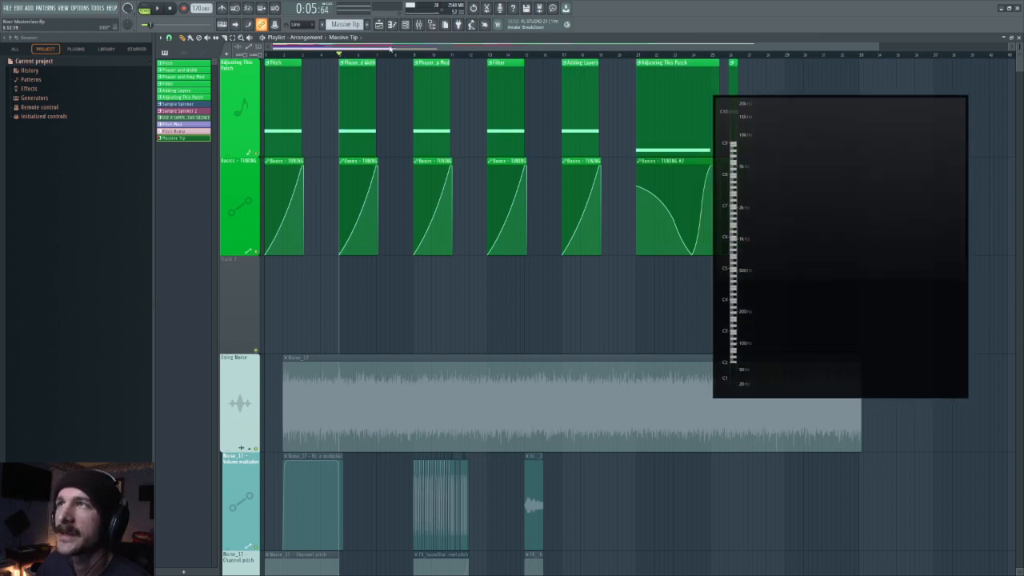
Step: Show the mixer alongside the Phaser and Width clip and reposition the spectrogram window over the playlist
{"action": "left_click", "coordinate": [420, 24]}
{"action": "left_click_drag", "start_coordinate": [895, 301], "coordinate": [1000, 216]}
{"action": "scroll", "coordinate": [352, 56], "scroll_direction": "up", "scroll_amount": 6}
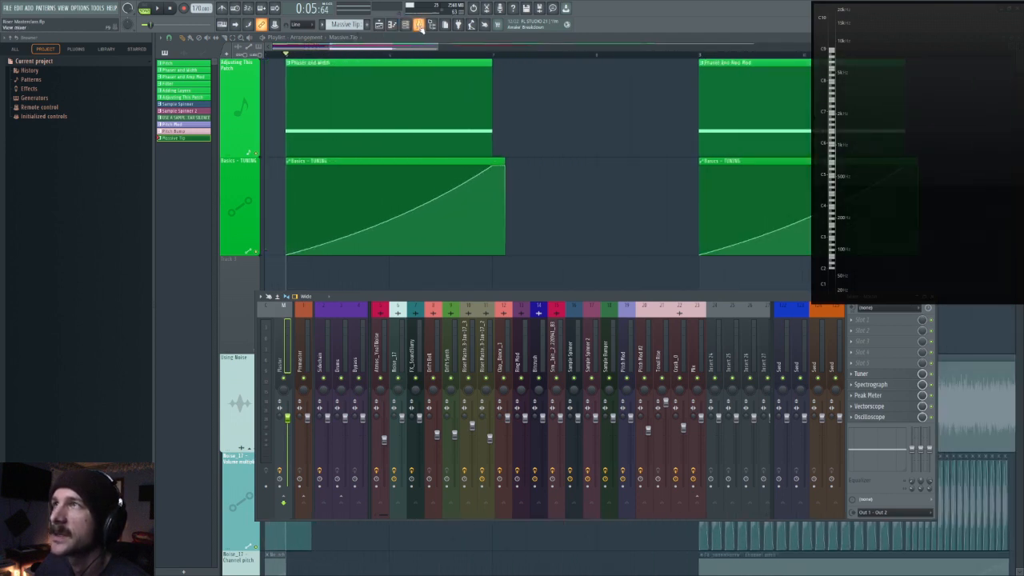
{"action": "scroll", "coordinate": [346, 62], "scroll_direction": "down", "scroll_amount": 4}
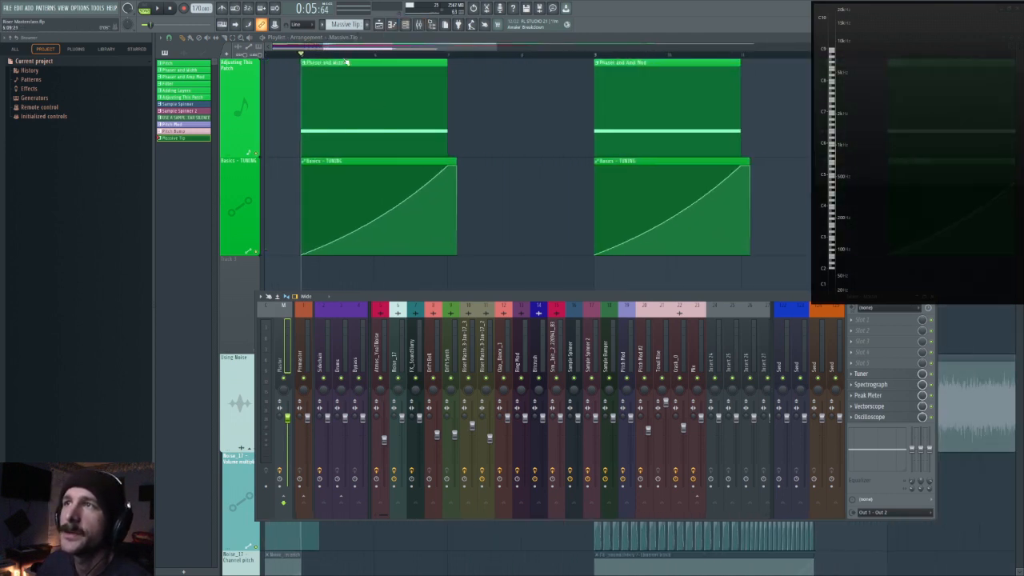
{"action": "left_click_drag", "start_coordinate": [885, 200], "coordinate": [746, 231]}
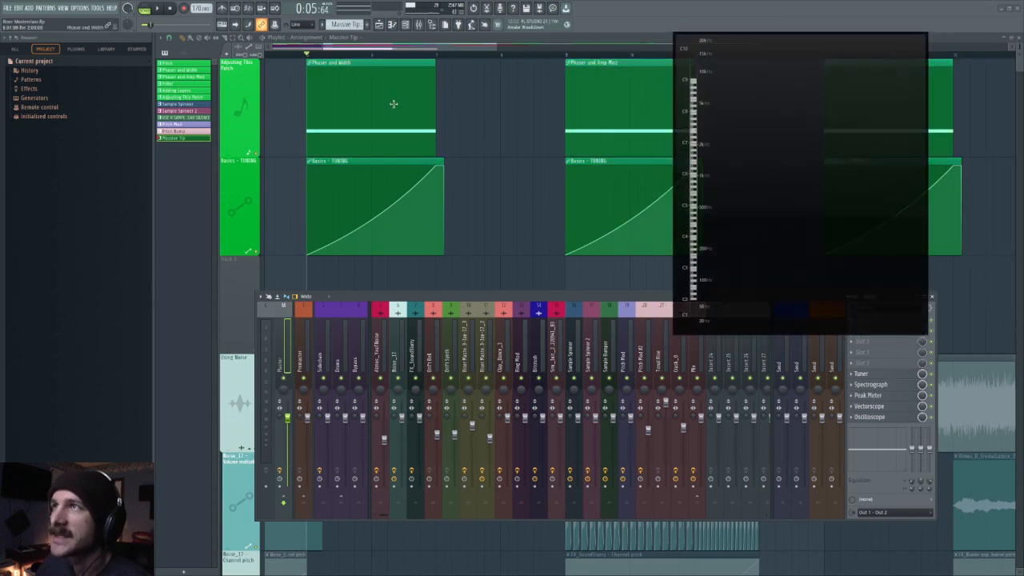
Step: Open the Intensity/Mix channel's Serum instance, close the mixer, and show the effects page with the phaser and compressor
{"action": "left_click", "coordinate": [406, 25]}
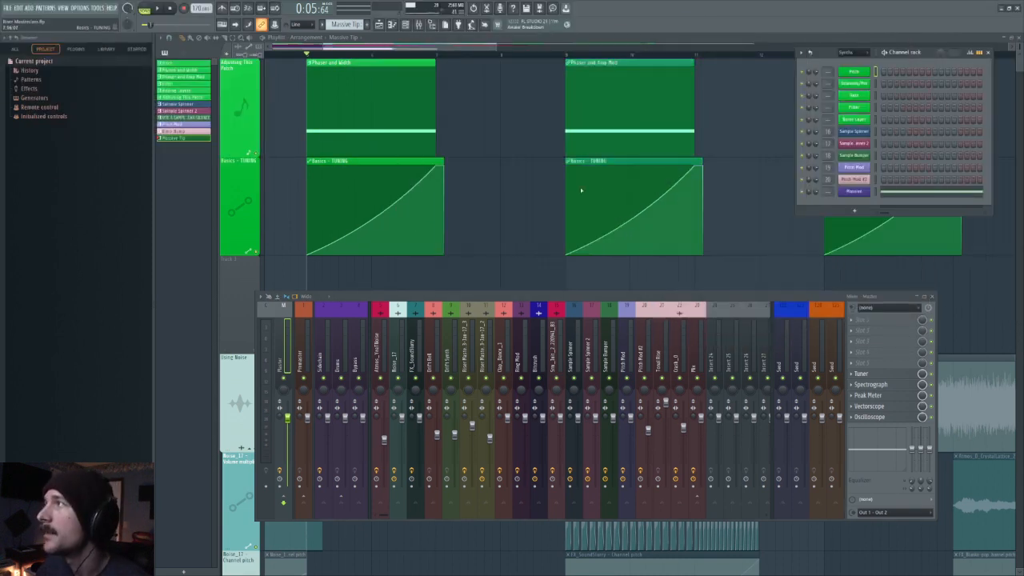
{"action": "left_click", "coordinate": [856, 73]}
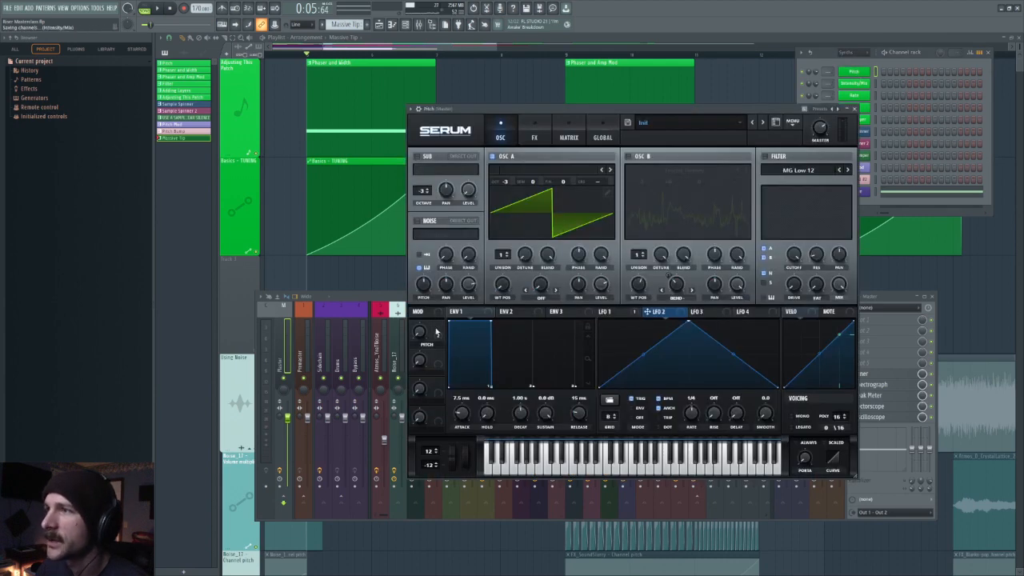
{"action": "left_click", "coordinate": [853, 84]}
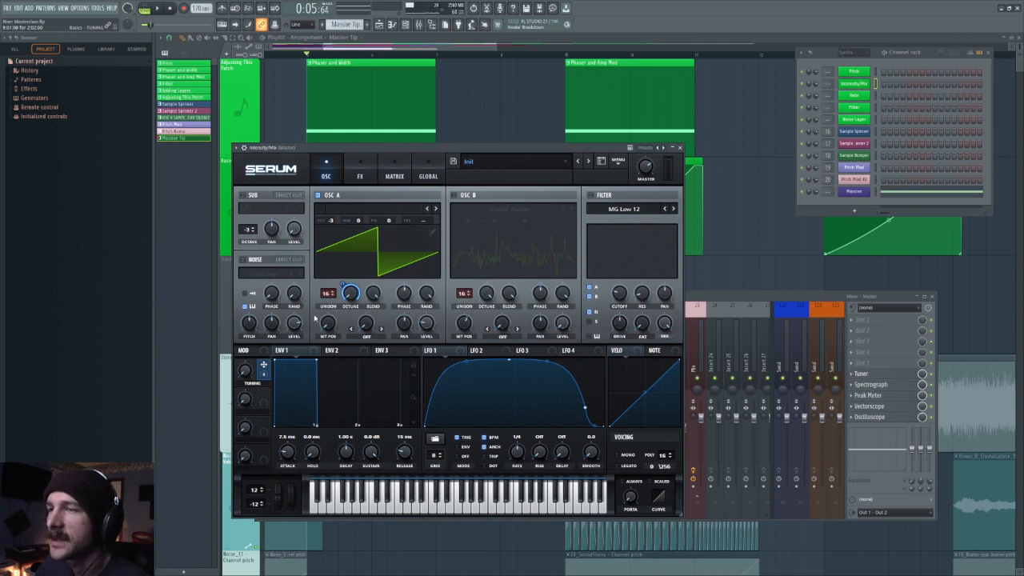
{"action": "key", "text": "F9"}
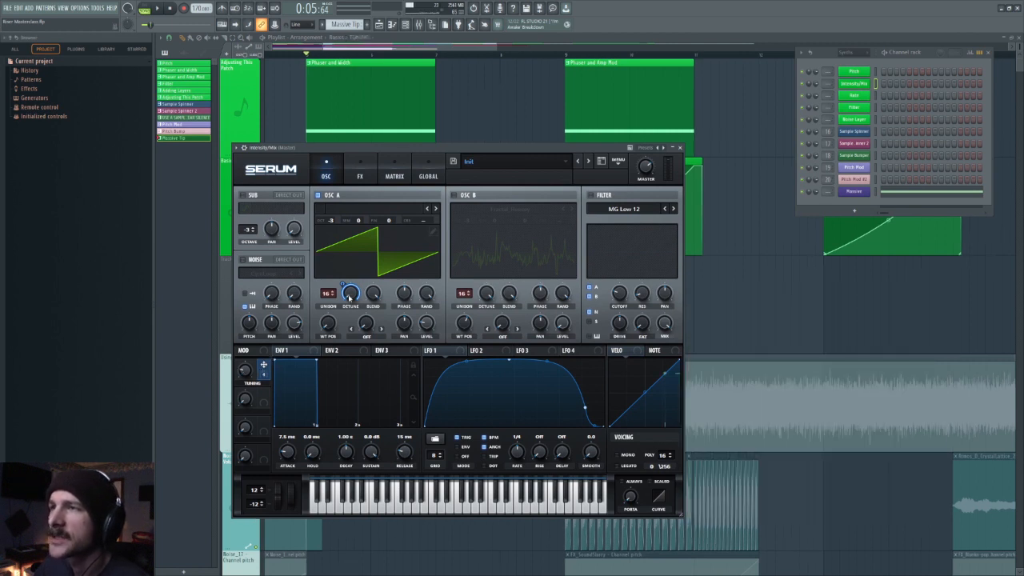
{"action": "left_click", "coordinate": [358, 169]}
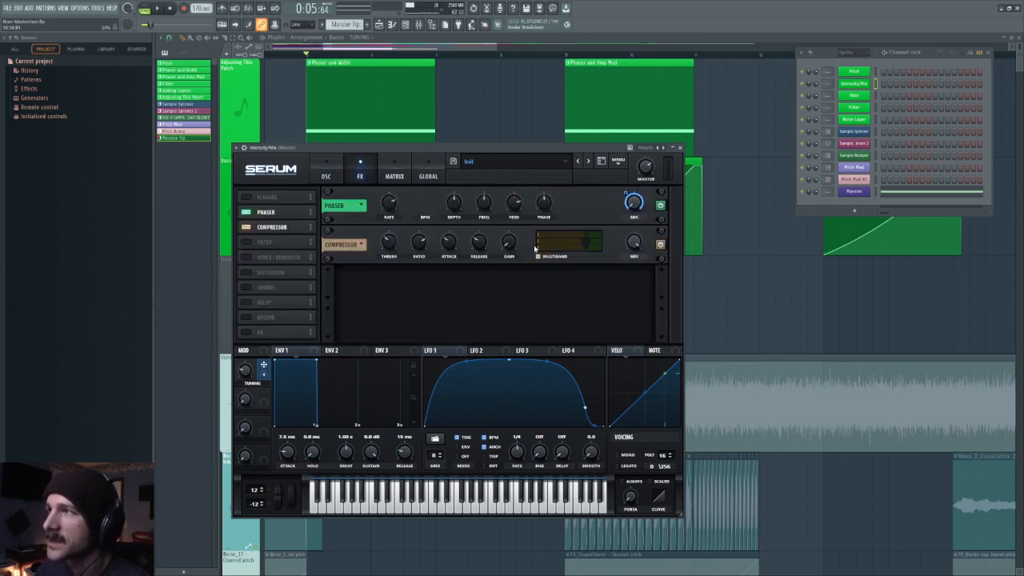
Step: Close the plugin windows and play the Phaser and Width clip from bar 5, showing the spectrogram over the playlist
{"action": "key", "text": "F12"}
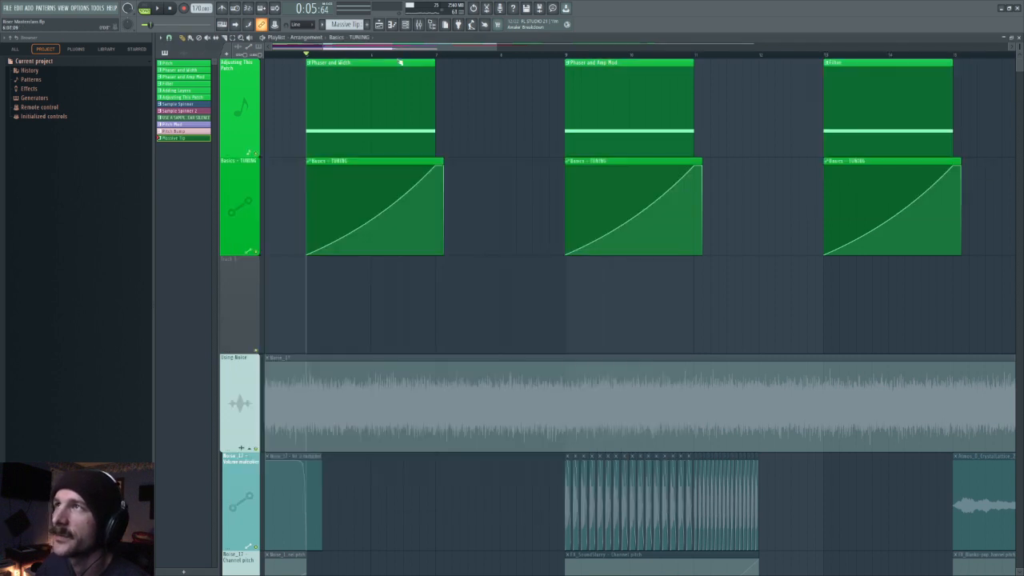
{"action": "key", "text": "space"}
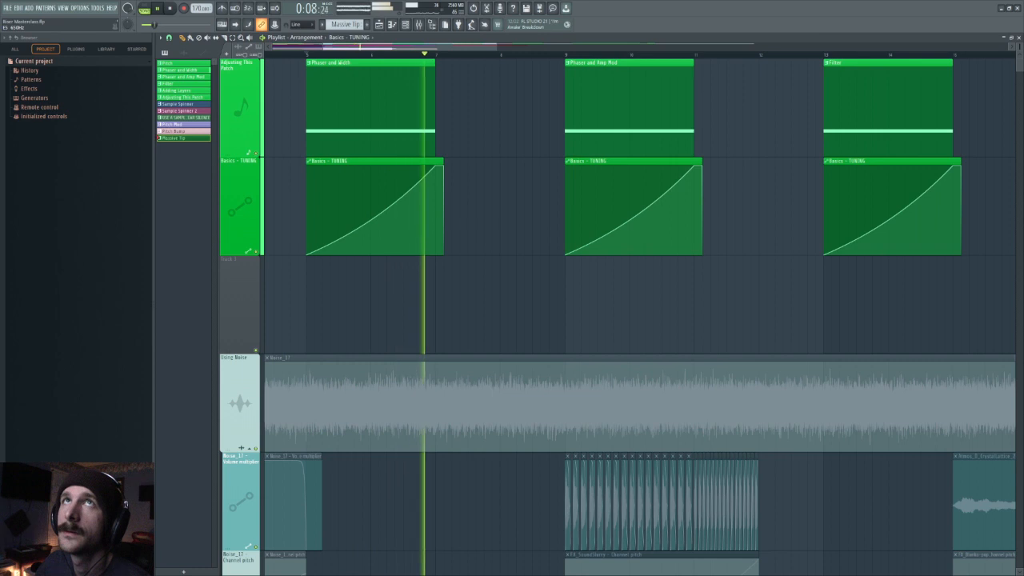
{"action": "key", "text": "space"}
{"action": "left_click_drag", "start_coordinate": [560, 2], "coordinate": [748, 194]}
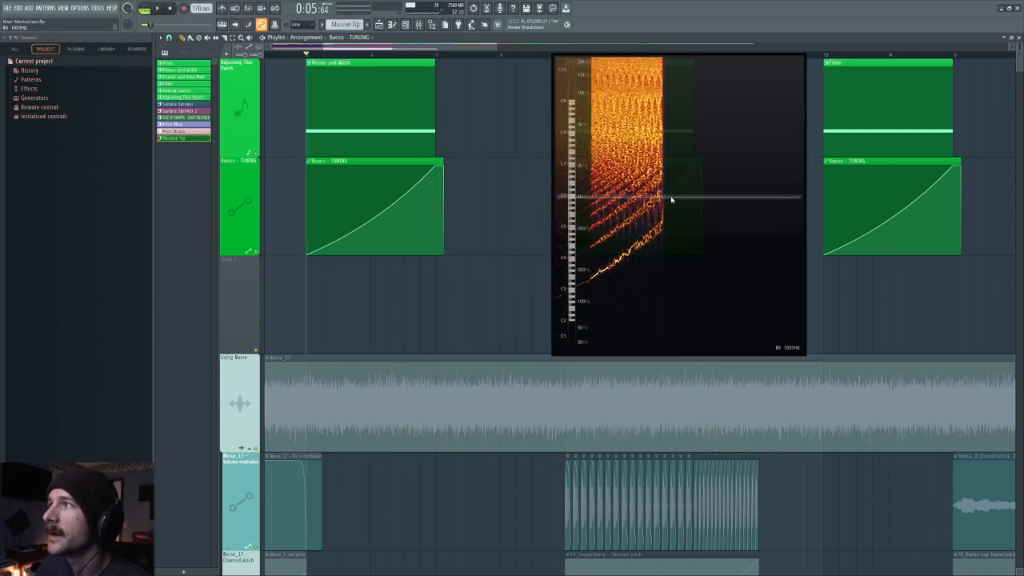
{"action": "key", "text": "space"}
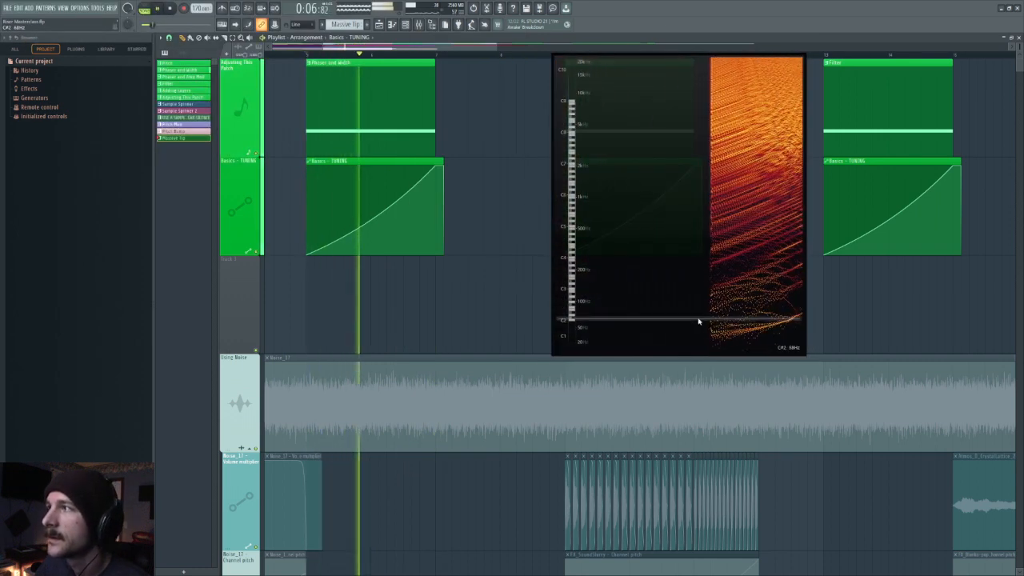
{"action": "key", "text": "space"}
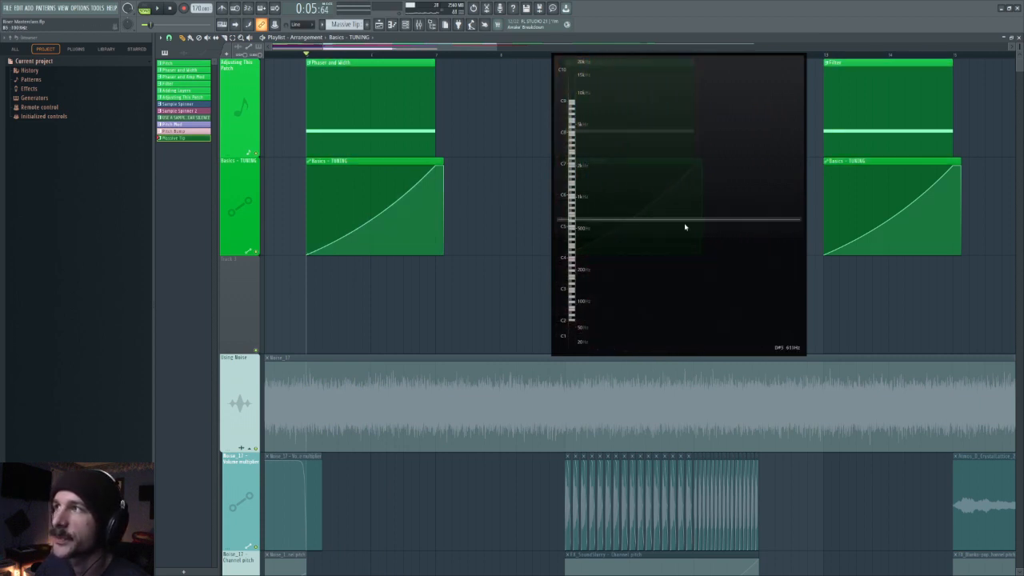
Step: Display the vectorscope beside the spectrogram and play the Phaser and Width clip to examine its stereo width
{"action": "left_click_drag", "start_coordinate": [400, 2], "coordinate": [522, 255]}
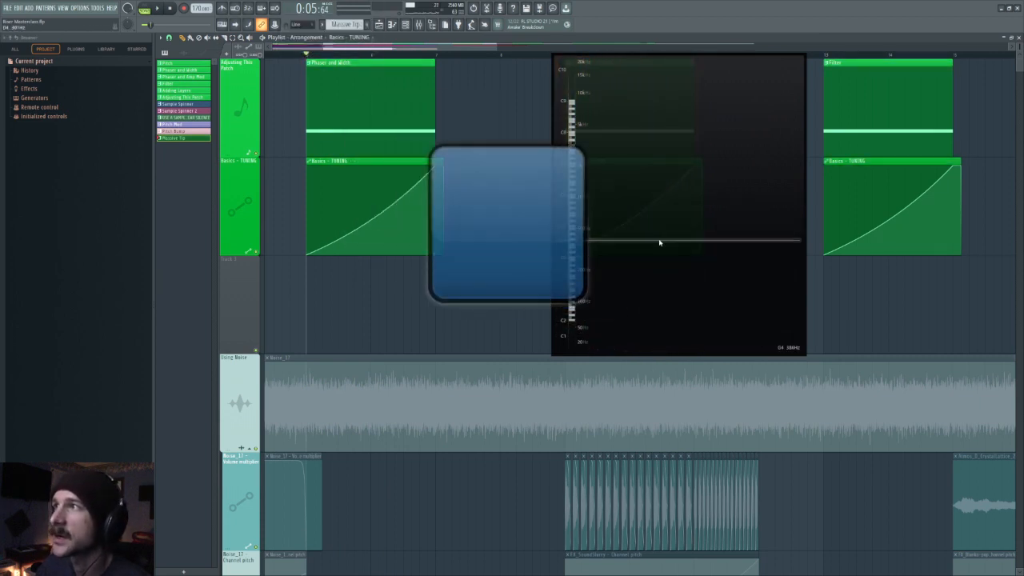
{"action": "left_click_drag", "start_coordinate": [660, 240], "coordinate": [885, 242]}
{"action": "left_click_drag", "start_coordinate": [531, 214], "coordinate": [587, 213]}
{"action": "key", "text": "space"}
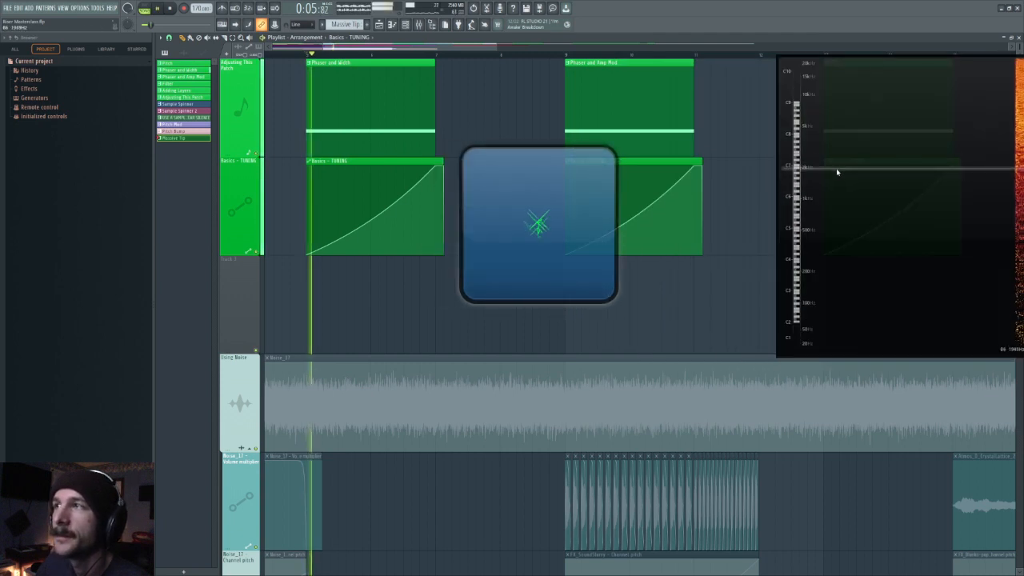
{"action": "key", "text": "space"}
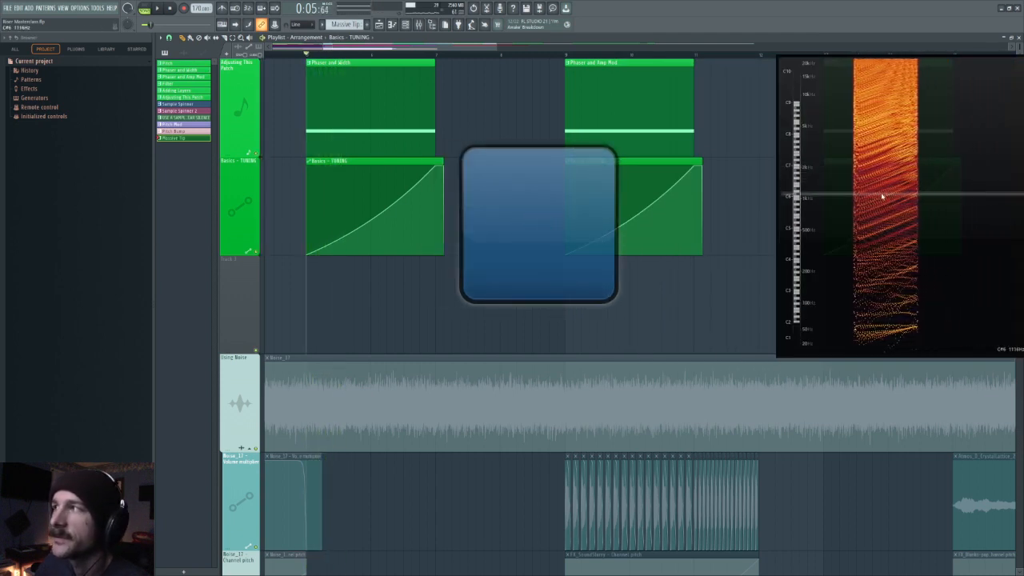
{"action": "key", "text": "space"}
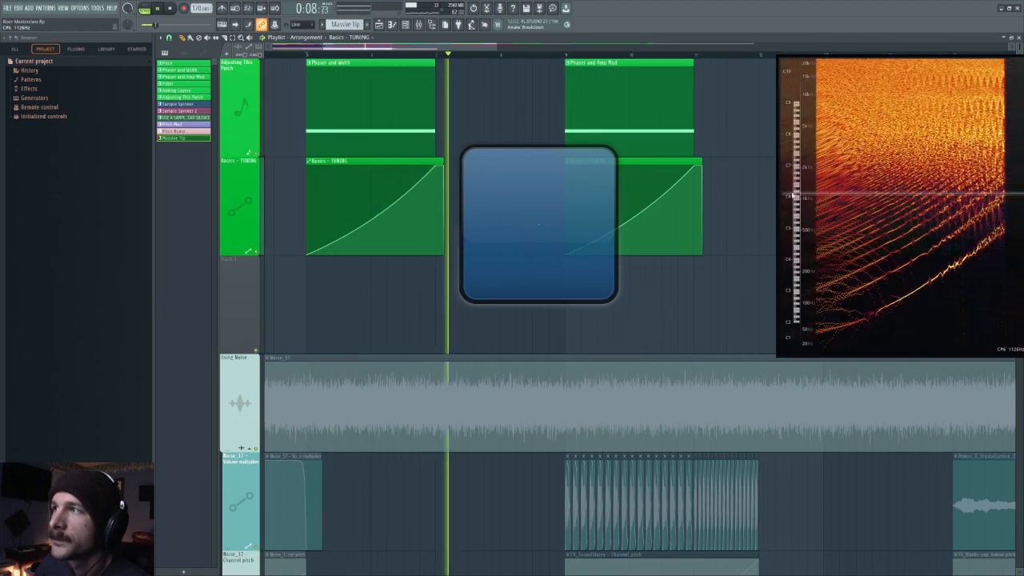
{"action": "key", "text": "space"}
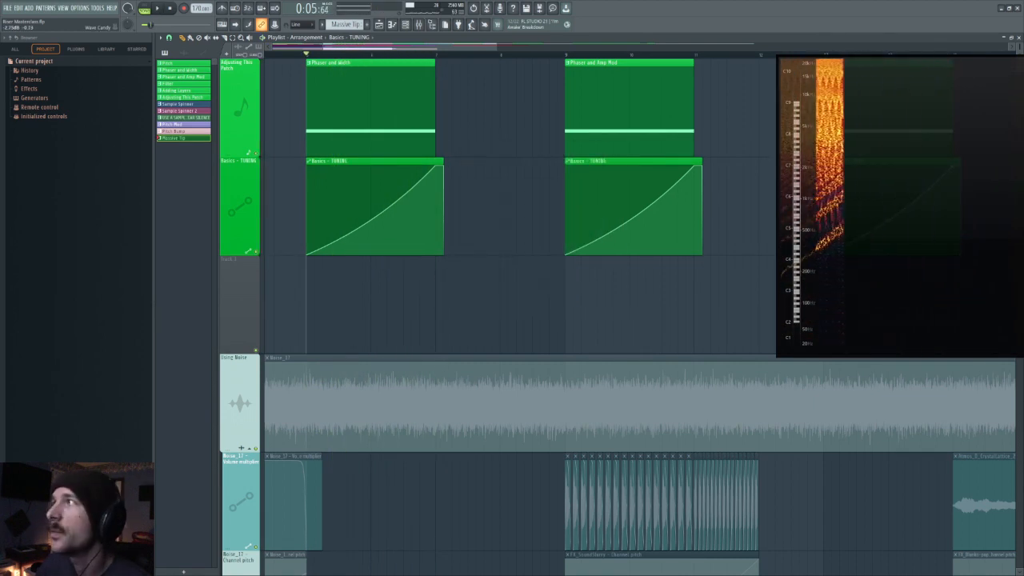
Step: Move the spectrogram out of view, show the channel rack, and play the Phaser and Amp Mod clip from bar 9 with the vectorscope displayed
{"action": "left_click_drag", "start_coordinate": [888, 210], "coordinate": [612, 0]}
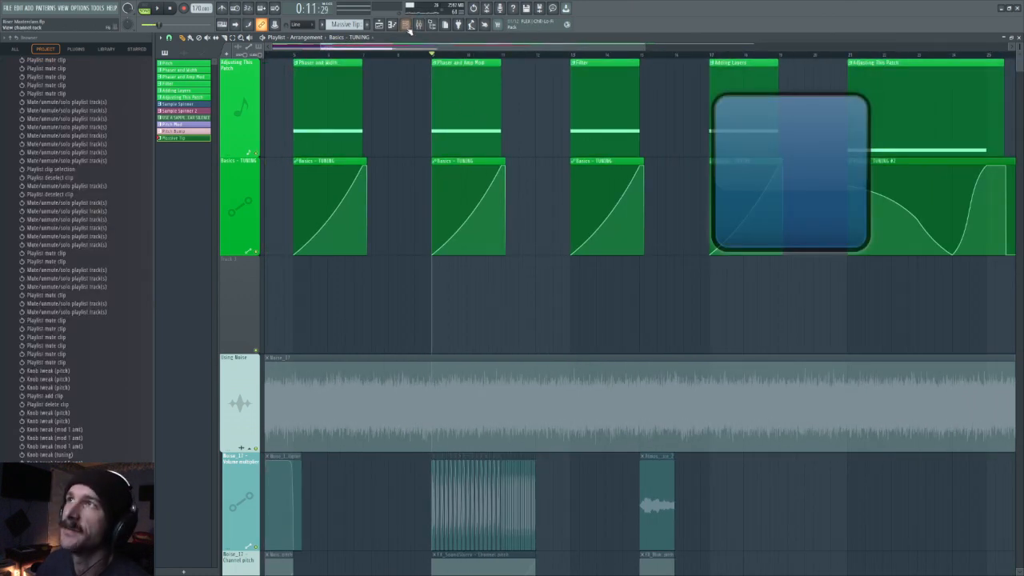
{"action": "key", "text": "F6"}
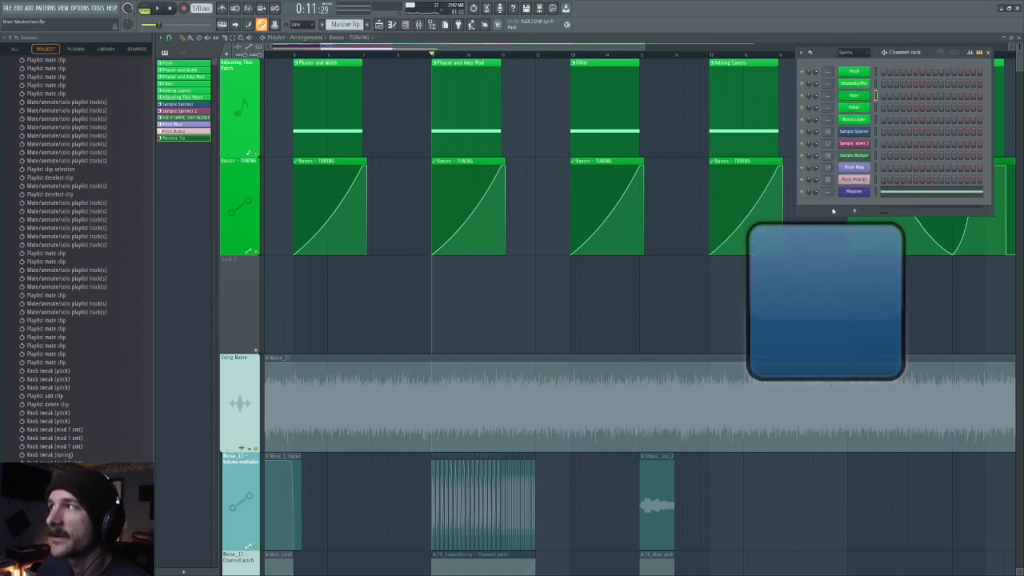
{"action": "key", "text": "space"}
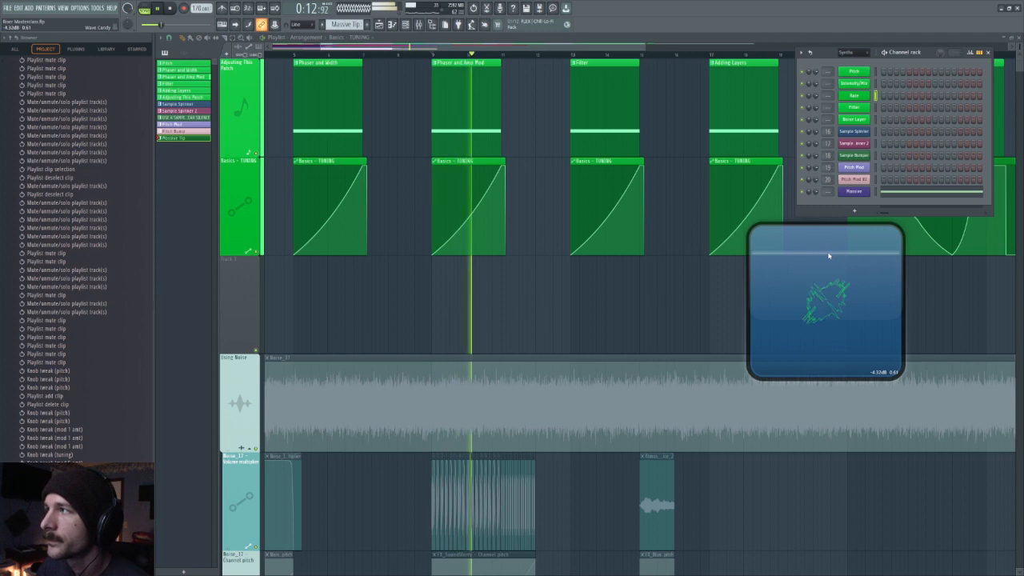
{"action": "key", "text": "space"}
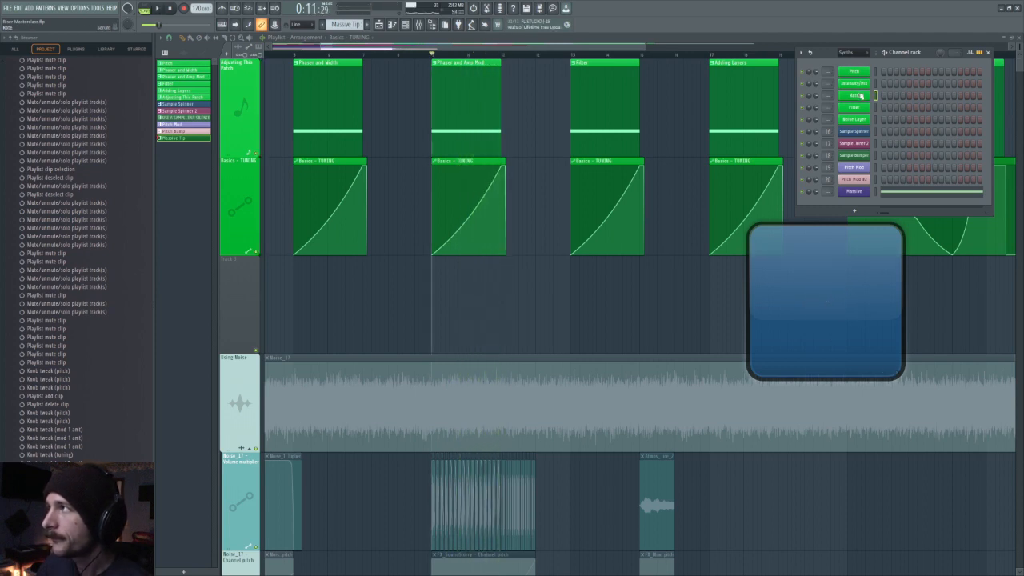
Step: Examine the Macro 1 modulation of phaser rate and mix in the Rate channel's Serum effects while playing the Phaser and Amp Mod clip
{"action": "left_click", "coordinate": [860, 95]}
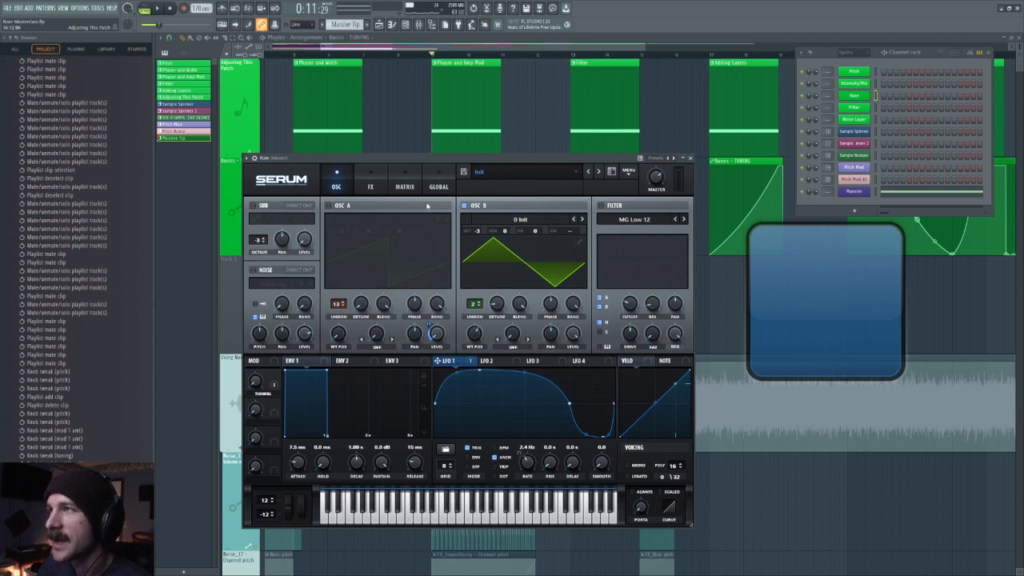
{"action": "left_click", "coordinate": [368, 177]}
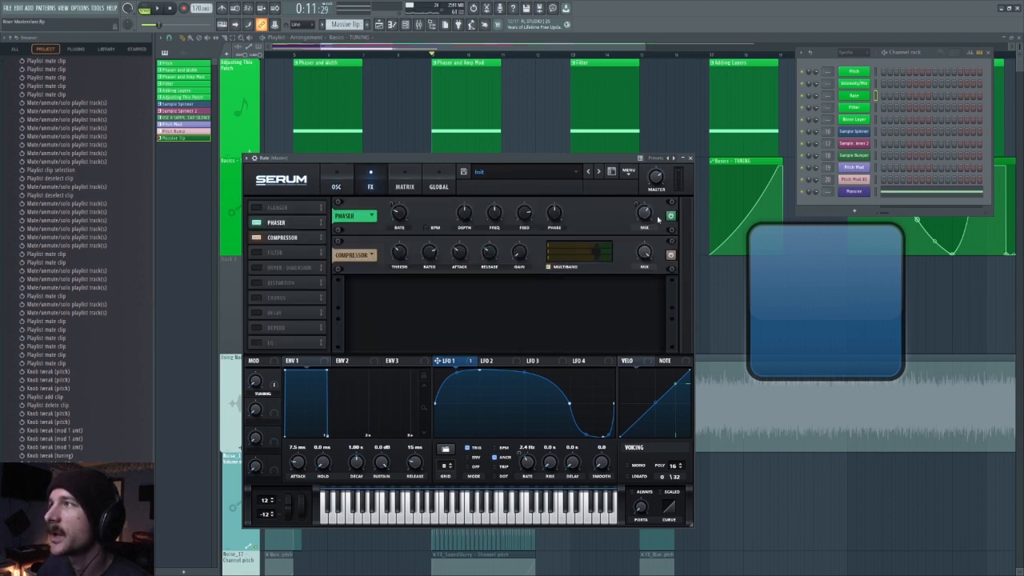
{"action": "left_click", "coordinate": [274, 377]}
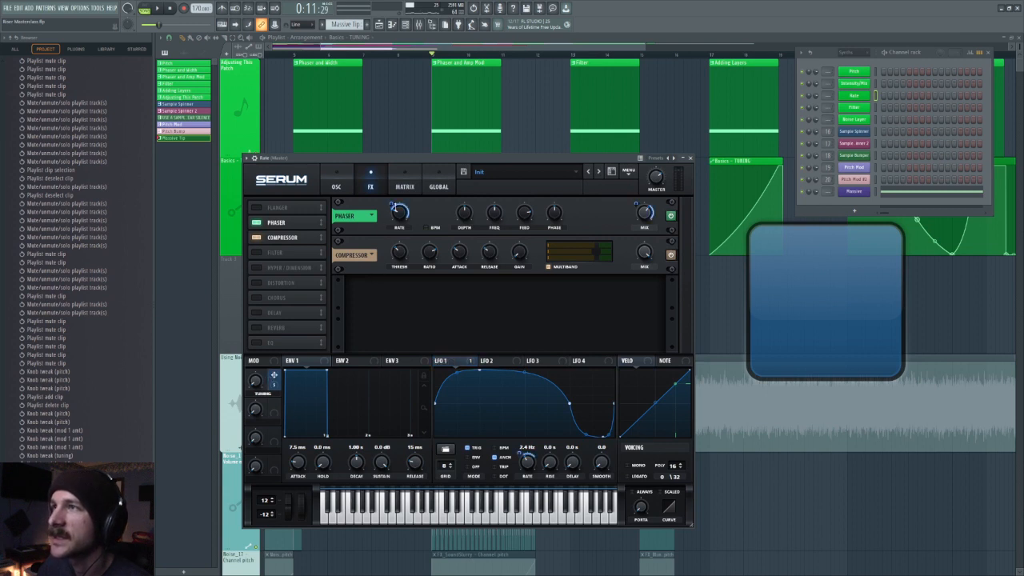
{"action": "key", "text": "space"}
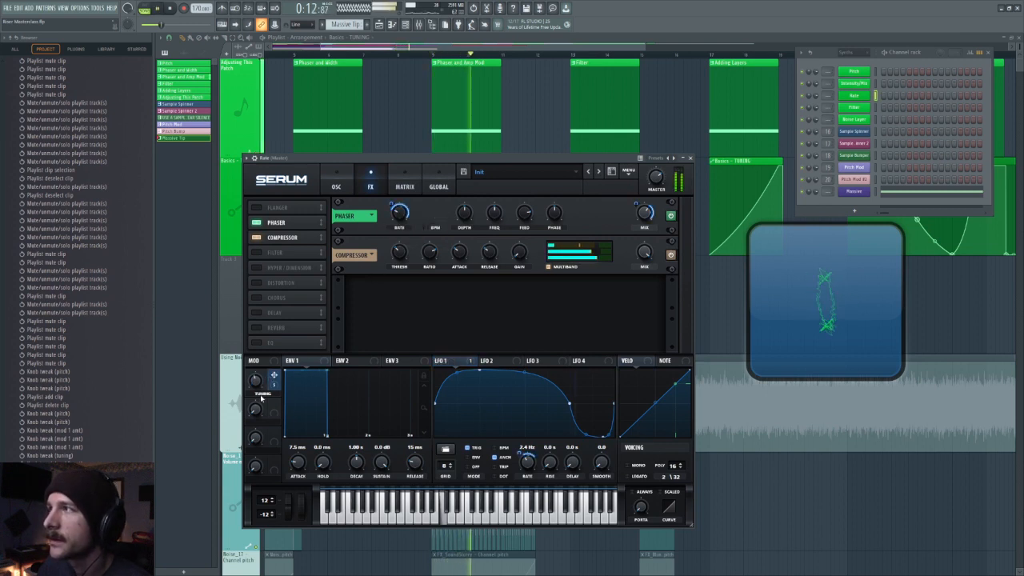
{"action": "key", "text": "space"}
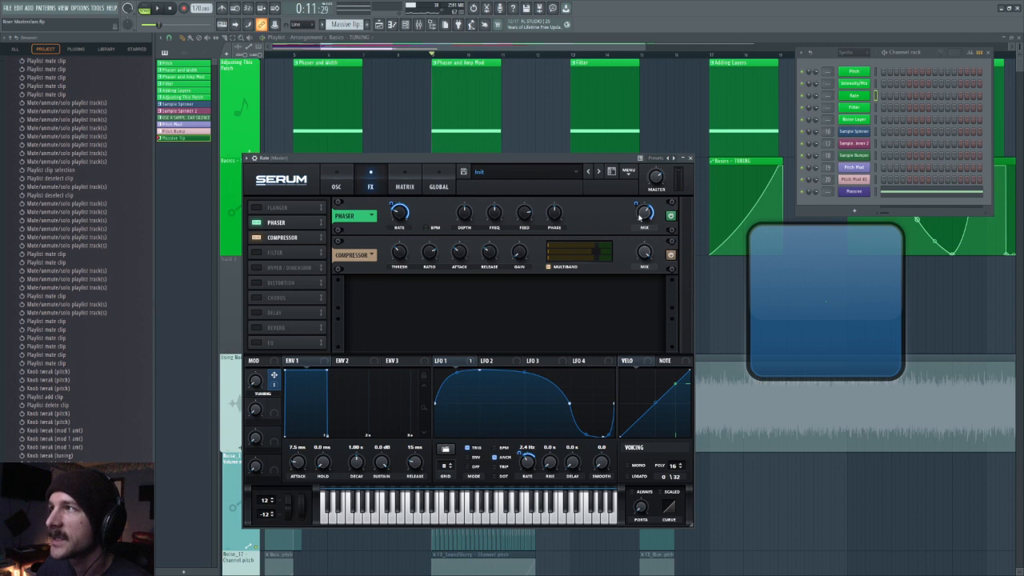
{"action": "right_click", "coordinate": [645, 212]}
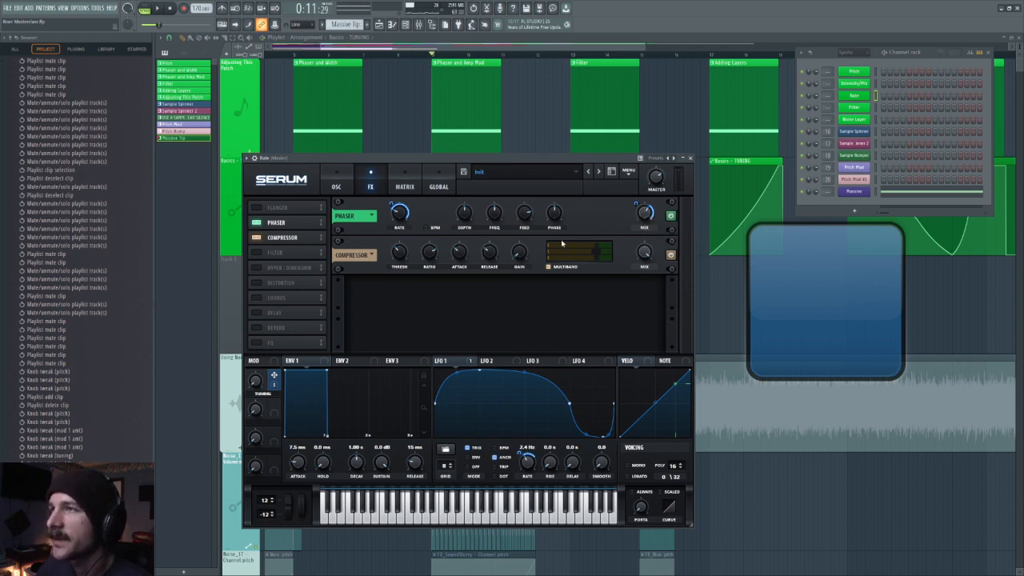
Step: Enable oscillator A alongside oscillator B in the Rate channel's Serum and play the Phaser and Amp Mod clip
{"action": "left_click", "coordinate": [339, 185]}
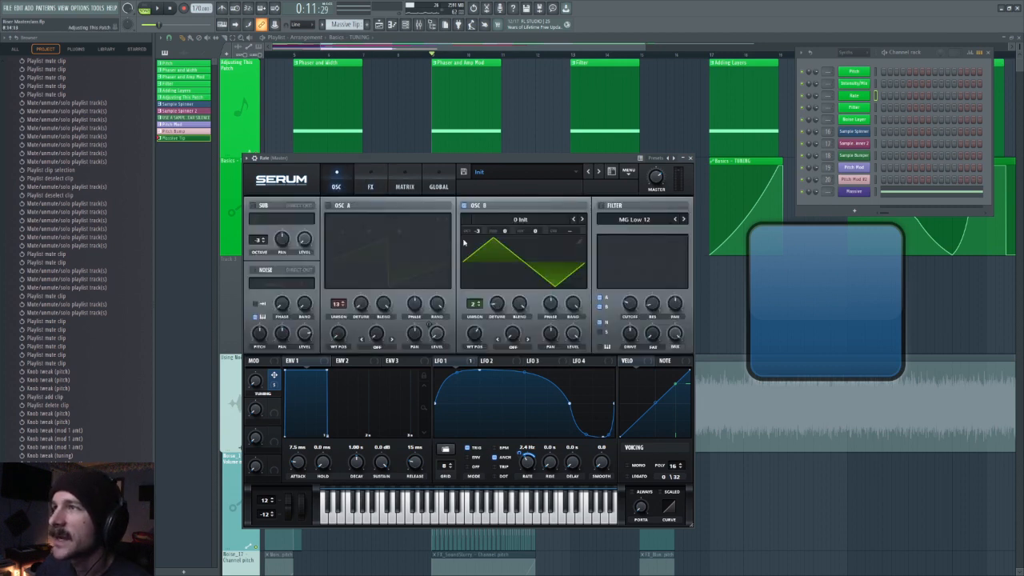
{"action": "left_click", "coordinate": [349, 205]}
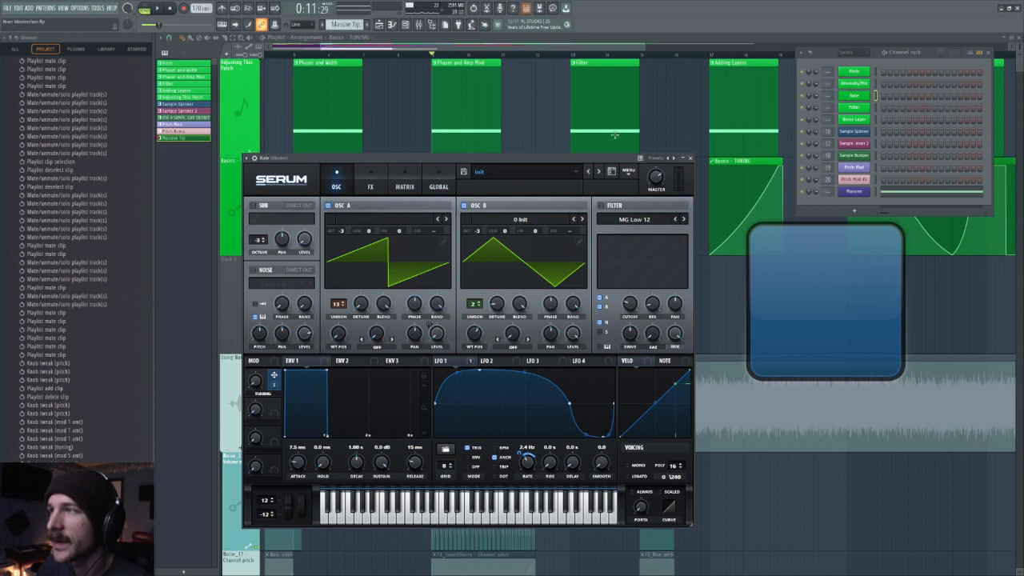
{"action": "key", "text": "space"}
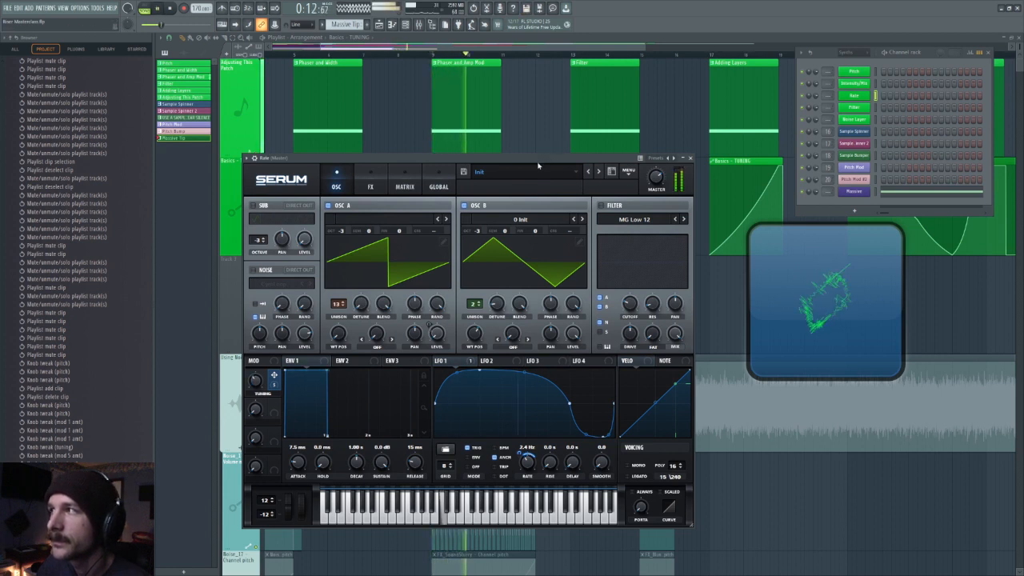
{"action": "key", "text": "space"}
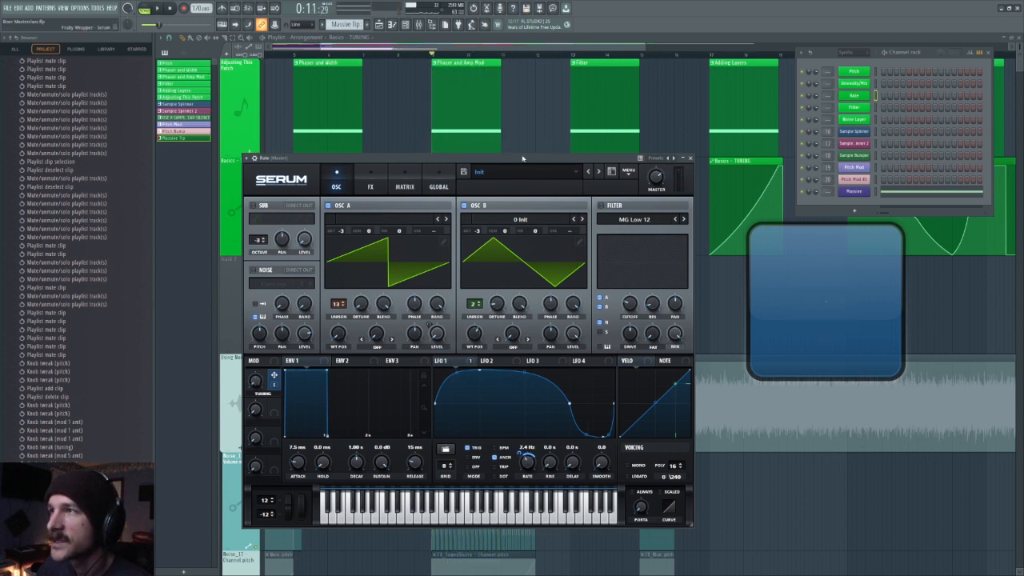
Step: Close the Serum window, place the playback position at bar 13, the start of the Filter clip, and show the channel rack
{"action": "key", "text": "F12"}
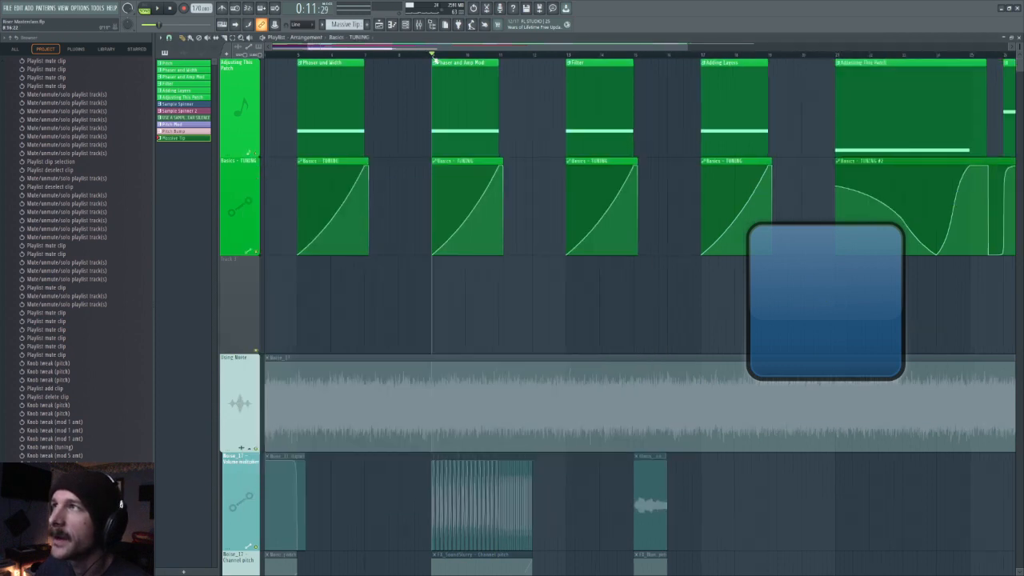
{"action": "scroll", "coordinate": [486, 60], "scroll_direction": "down", "scroll_amount": 5}
{"action": "scroll", "coordinate": [480, 59], "scroll_direction": "up", "scroll_amount": 5}
{"action": "left_click", "coordinate": [367, 56]}
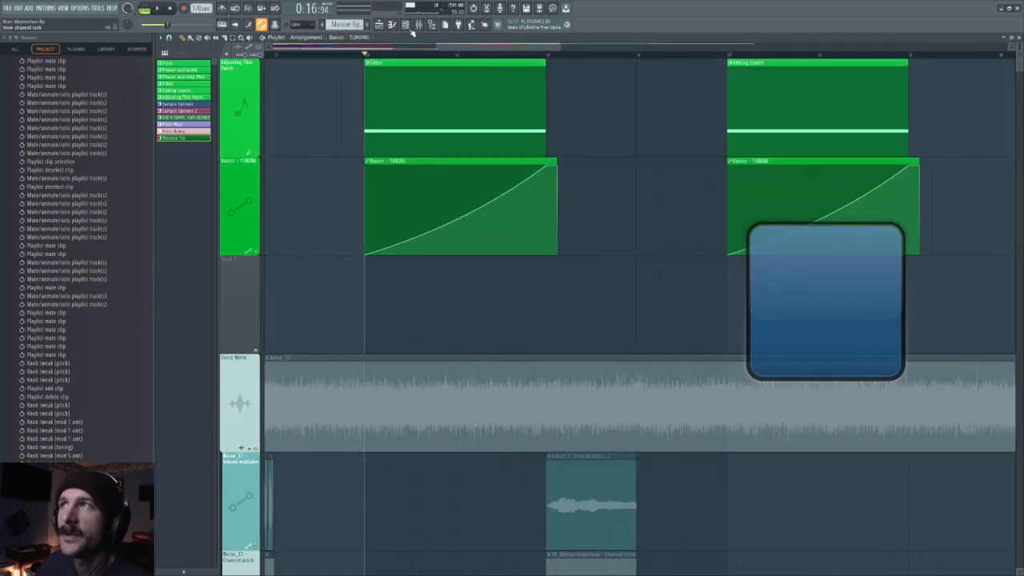
{"action": "left_click", "coordinate": [406, 25]}
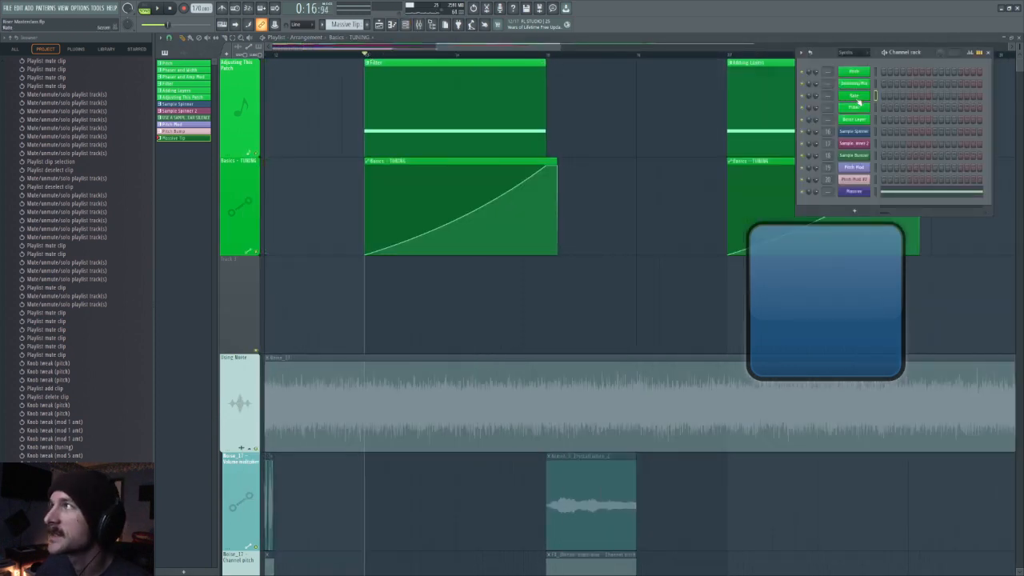
Step: Open the Filter channel's Serum, move its window below the playlist clips, and play the Filter clip from bar 13
{"action": "left_click", "coordinate": [854, 108]}
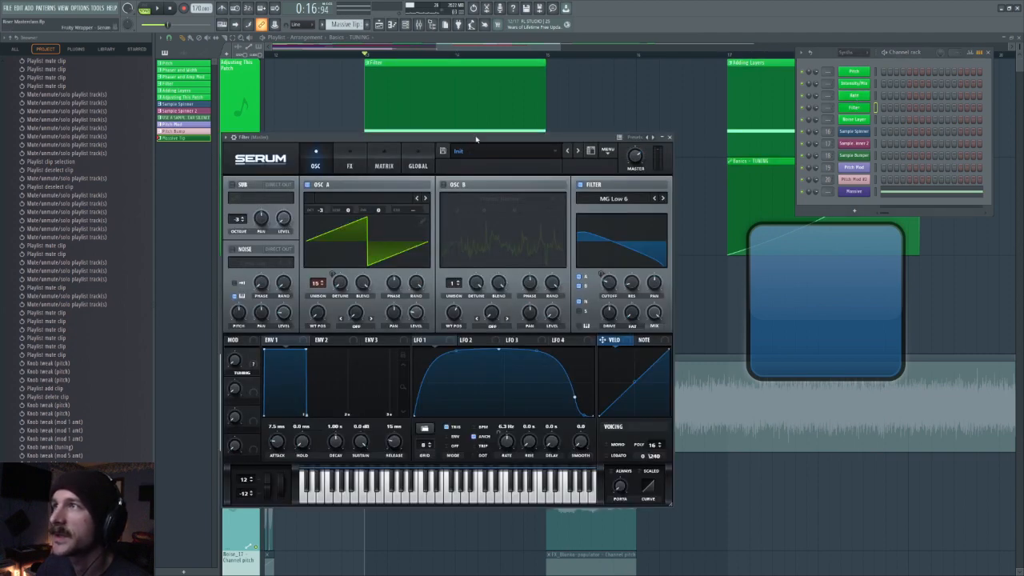
{"action": "left_click_drag", "start_coordinate": [476, 137], "coordinate": [541, 246]}
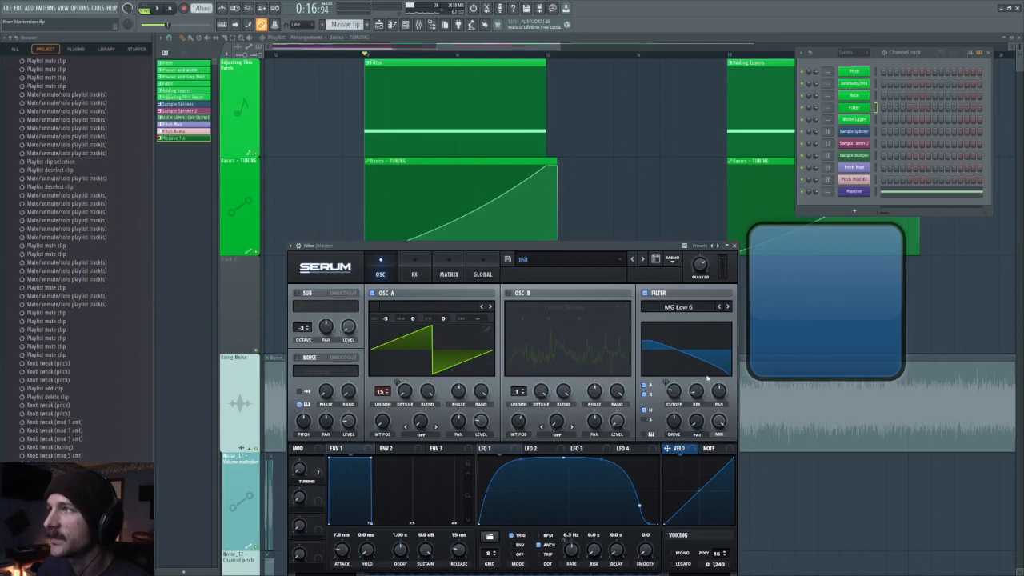
{"action": "key", "text": "space"}
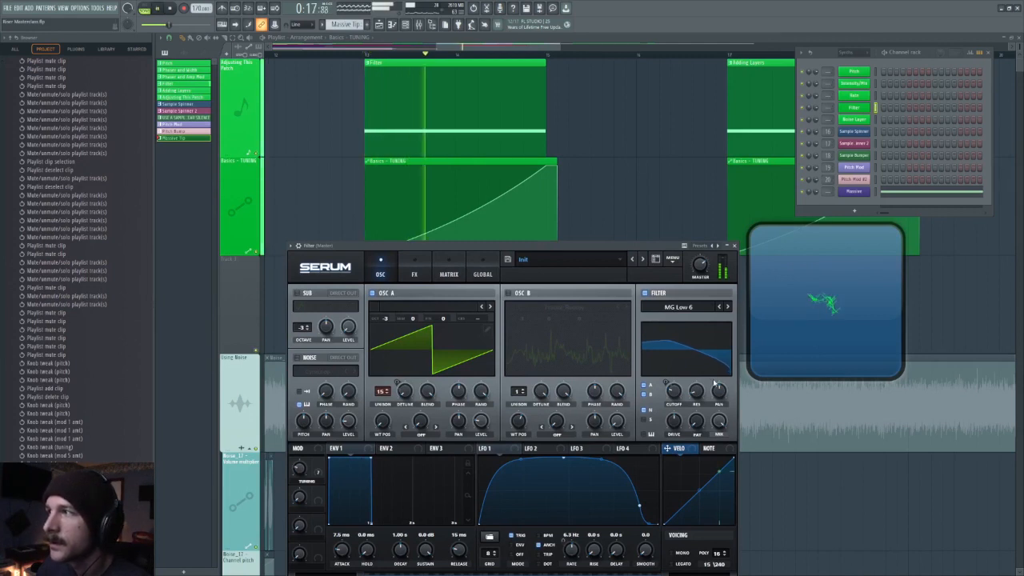
{"action": "key", "text": "space"}
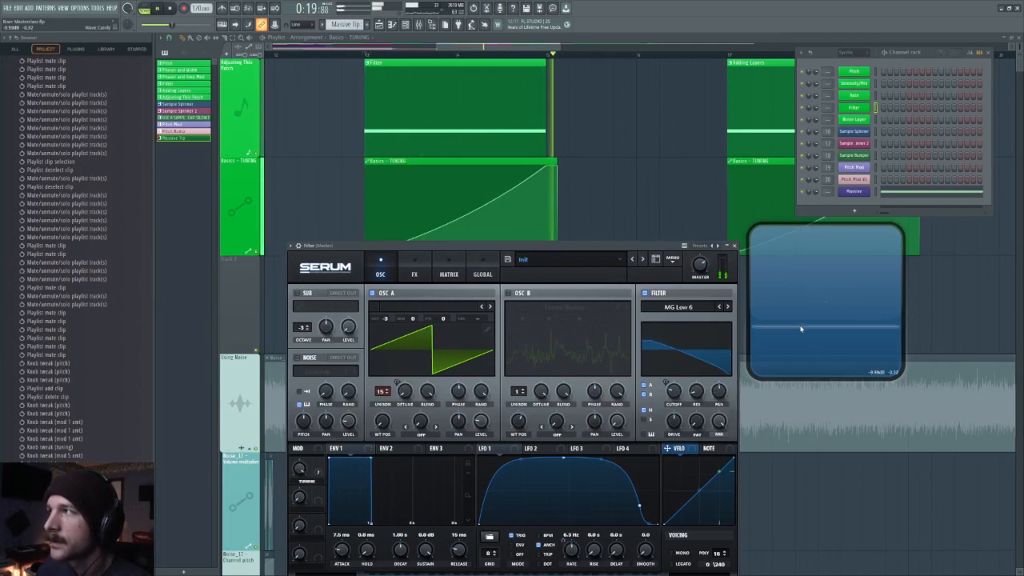
Step: Bring the spectrogram into view, play the Filter clip from bar 13, and move the spectrogram clear of Serum's filter section
{"action": "left_click_drag", "start_coordinate": [512, 2], "coordinate": [804, 263]}
{"action": "key", "text": "space"}
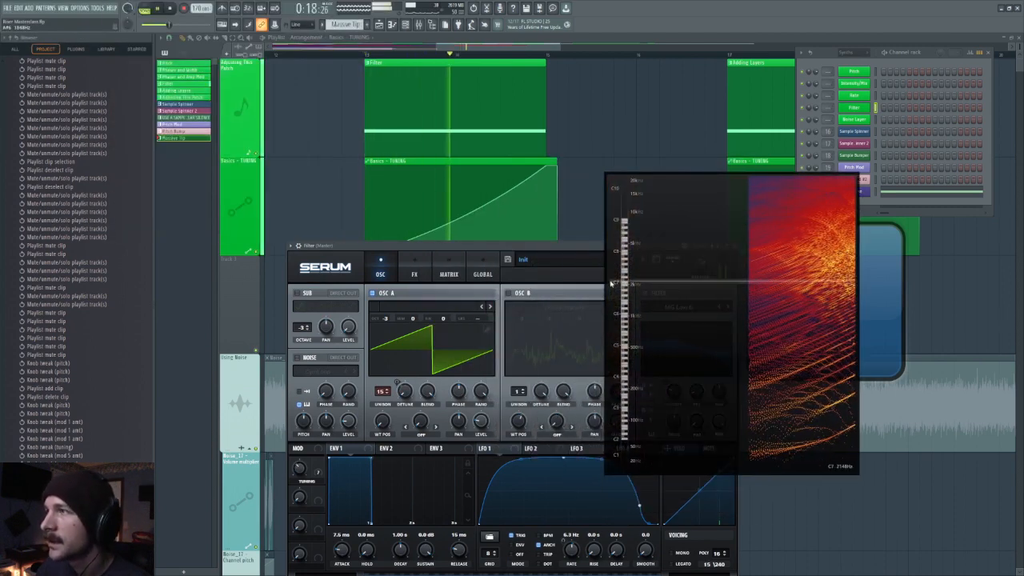
{"action": "key", "text": "space"}
{"action": "left_click_drag", "start_coordinate": [737, 351], "coordinate": [669, 156]}
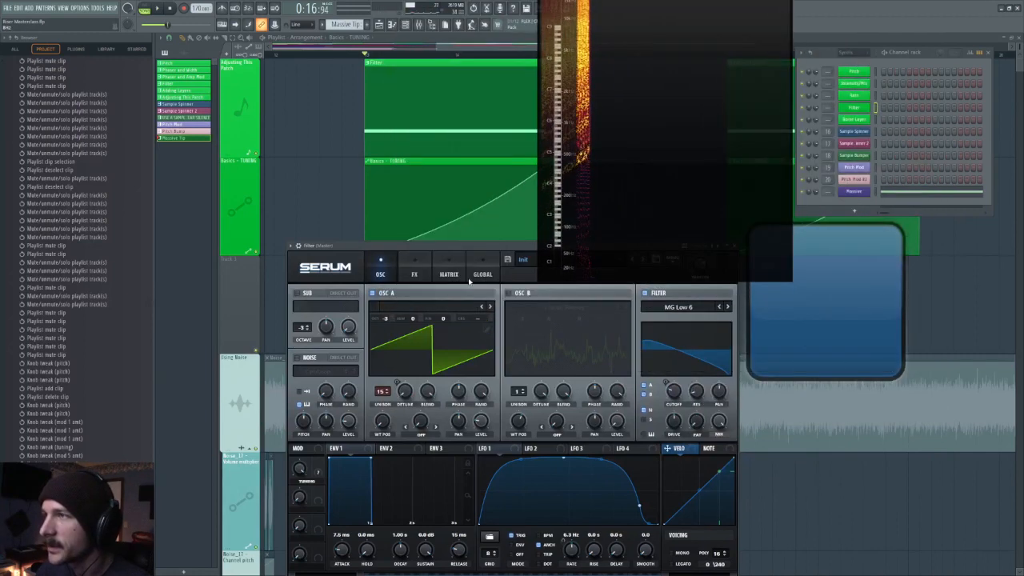
Step: Set the Filter channel's Serum filter type to MG Low 18, play the Filter clip with the spectrogram displayed, and hide the spectrogram
{"action": "left_click", "coordinate": [727, 308]}
{"action": "left_click", "coordinate": [727, 308]}
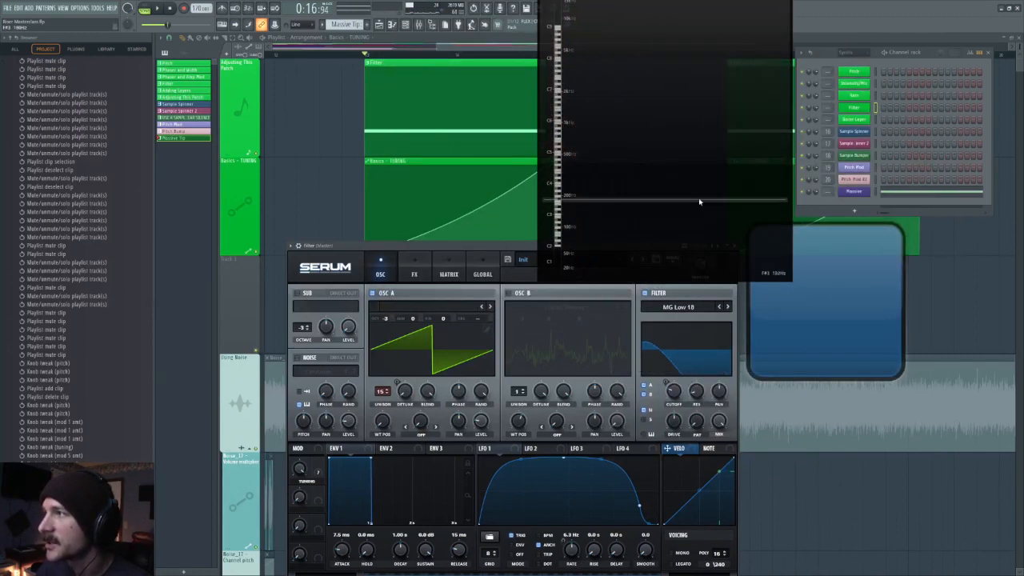
{"action": "left_click_drag", "start_coordinate": [698, 201], "coordinate": [742, 386]}
{"action": "key", "text": "space"}
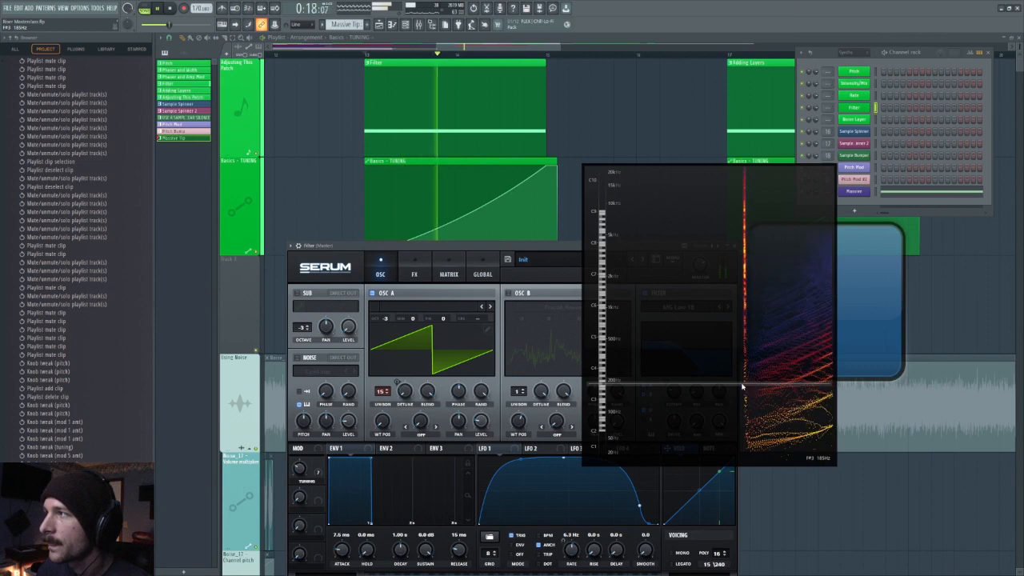
{"action": "key", "text": "space"}
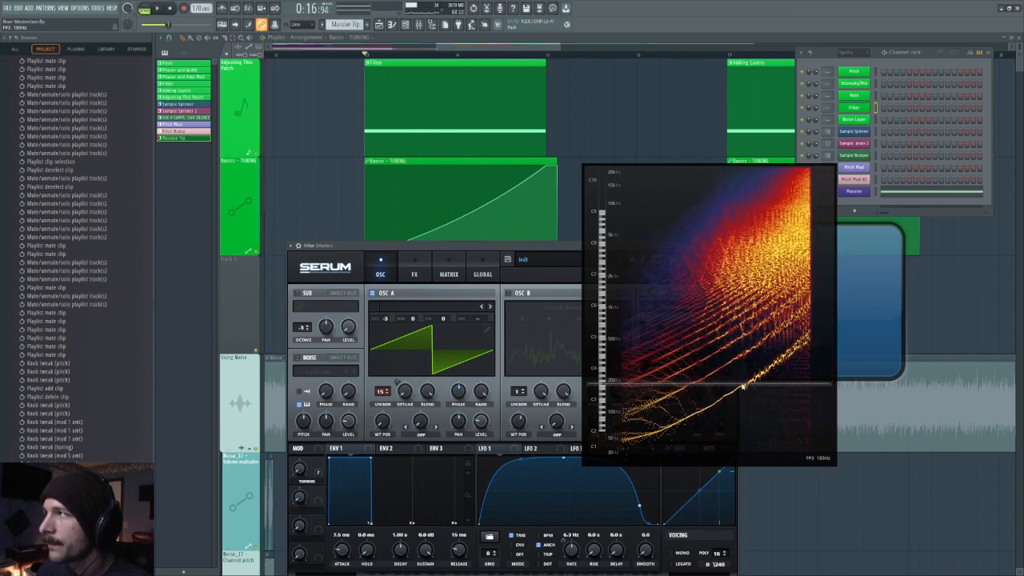
{"action": "left_click_drag", "start_coordinate": [743, 387], "coordinate": [204, 0]}
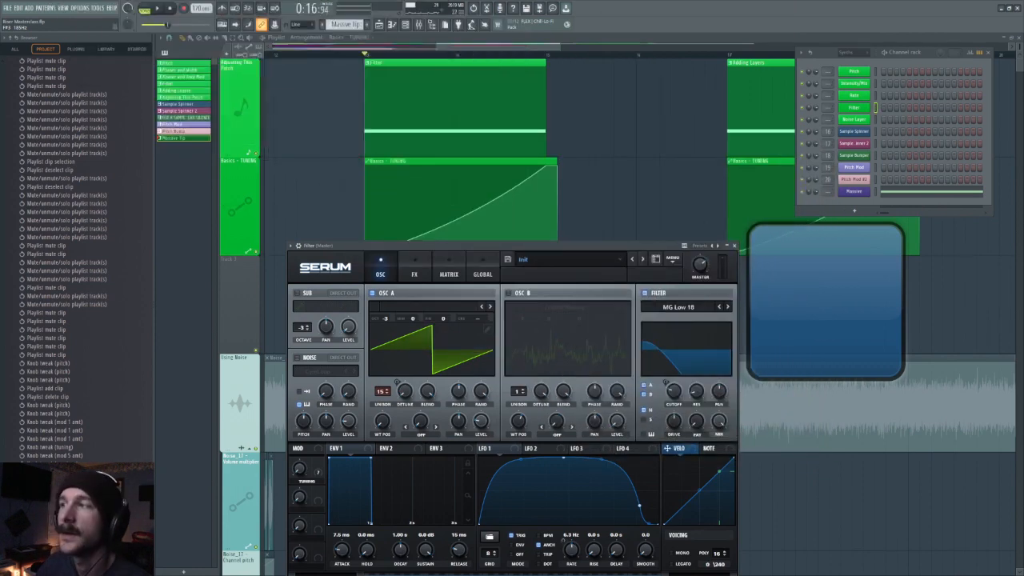
Step: Close the Serum and channel rack windows and place the playback position at bar 17, the start of the Adding Layers clip
{"action": "key", "text": "F12"}
{"action": "scroll", "coordinate": [510, 61], "scroll_direction": "down", "scroll_amount": 5}
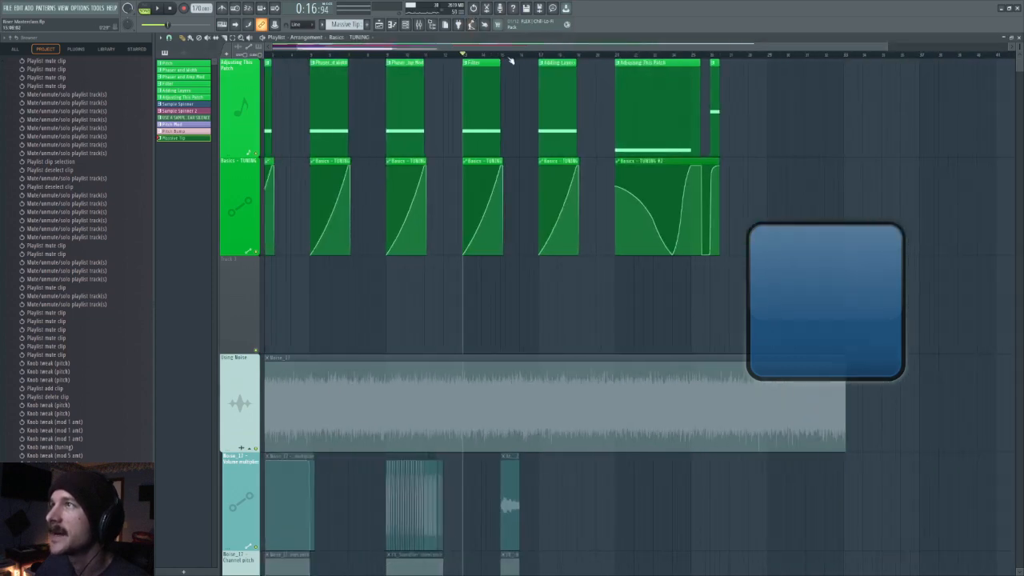
{"action": "left_click", "coordinate": [537, 56]}
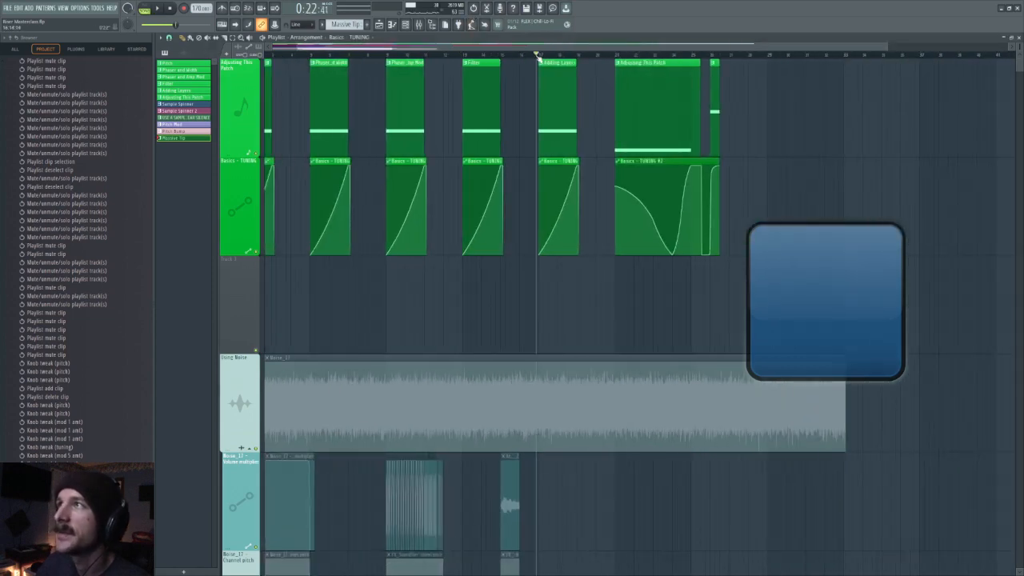
Step: Reopen the Filter channel's Serum with the playback position at bar 13, and return the position to bar 17
{"action": "left_click", "coordinate": [465, 56]}
{"action": "left_click", "coordinate": [406, 24]}
{"action": "left_click", "coordinate": [855, 107]}
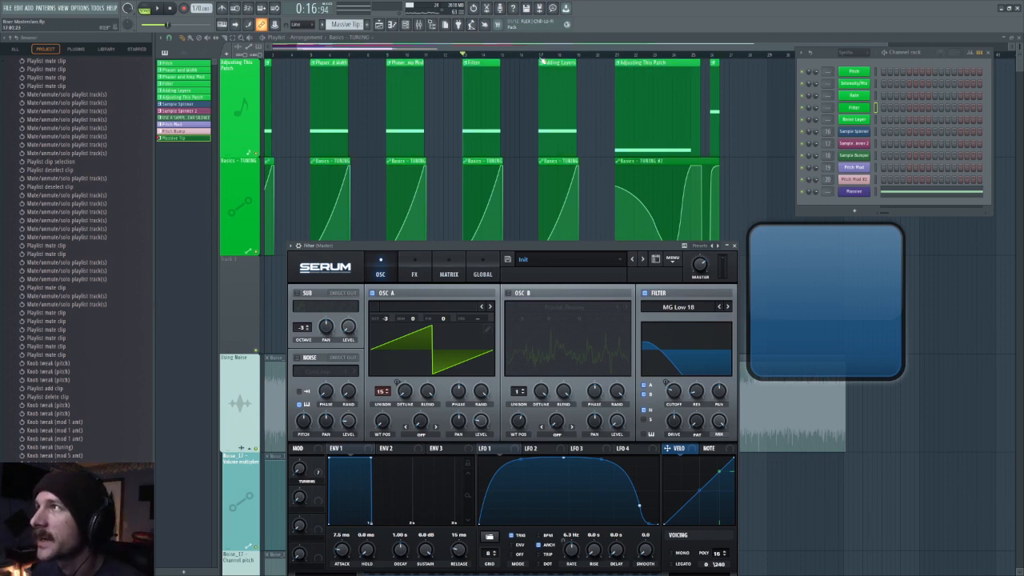
{"action": "left_click", "coordinate": [541, 57]}
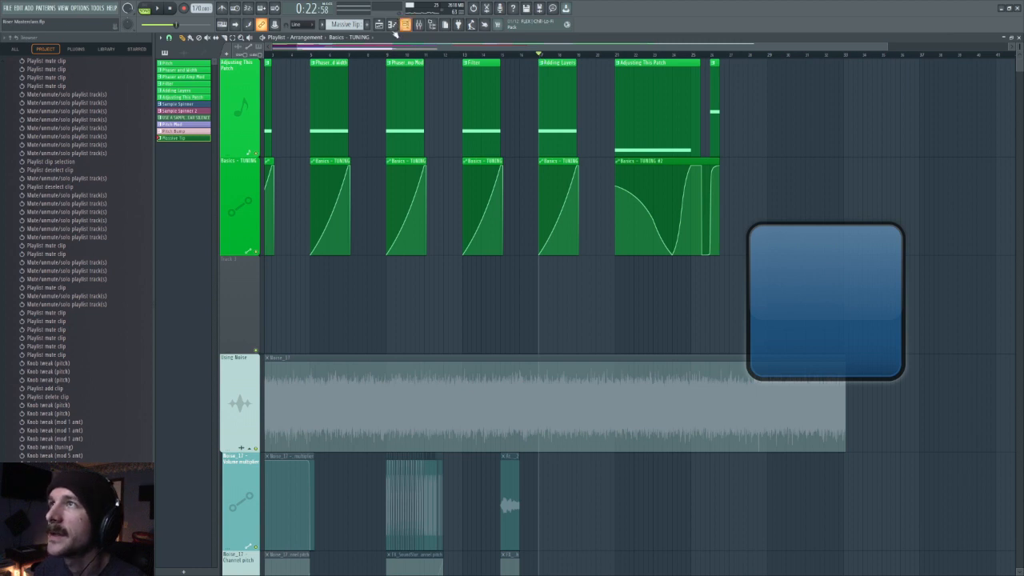
Step: Open the Noise Layer channel's Serum from the channel rack, examine its oscillator, noise and filter settings, and close all windows
{"action": "scroll", "coordinate": [482, 61], "scroll_direction": "down", "scroll_amount": 2}
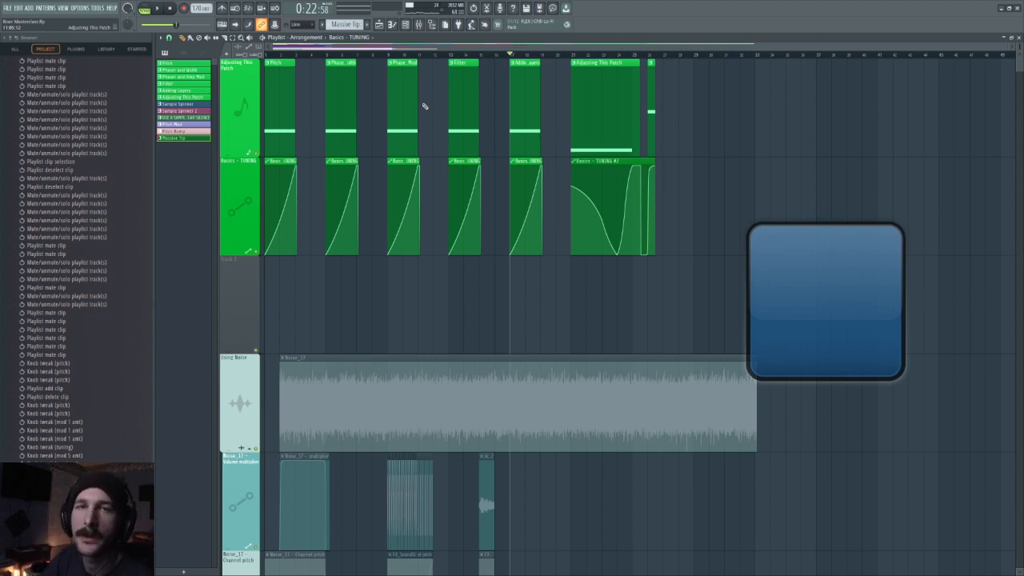
{"action": "scroll", "coordinate": [559, 56], "scroll_direction": "up", "scroll_amount": 3}
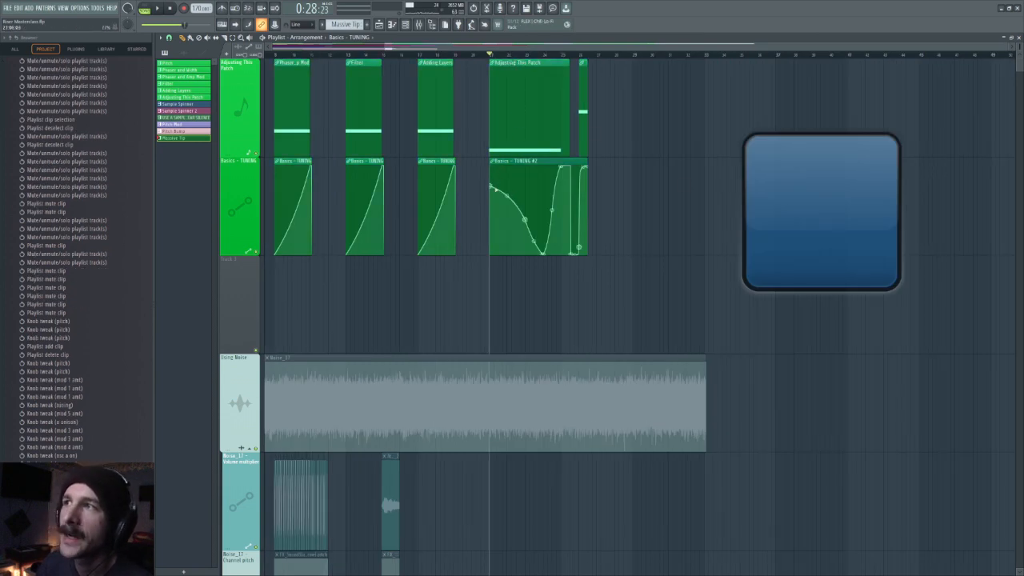
{"action": "key", "text": "F6"}
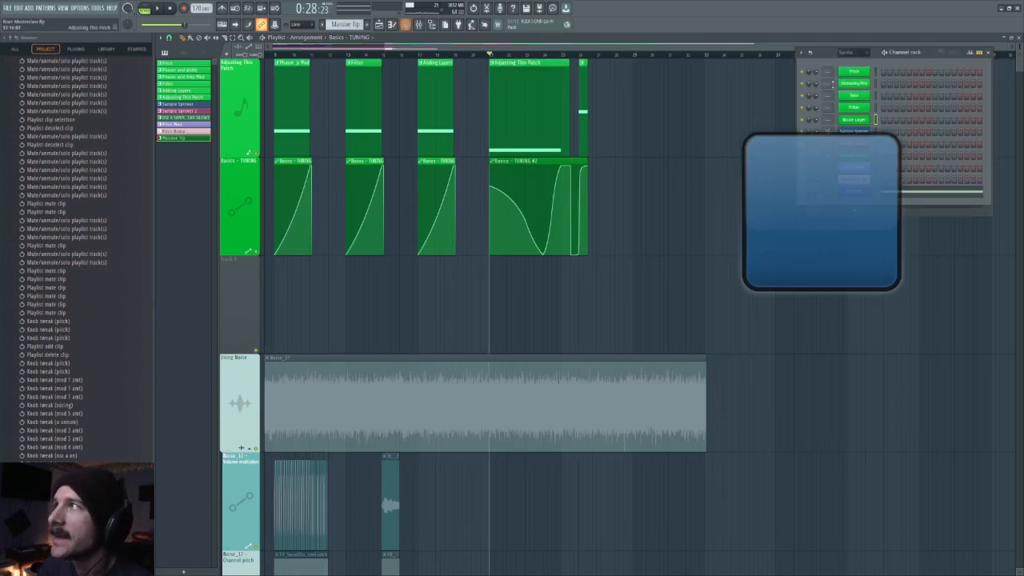
{"action": "left_click", "coordinate": [861, 121]}
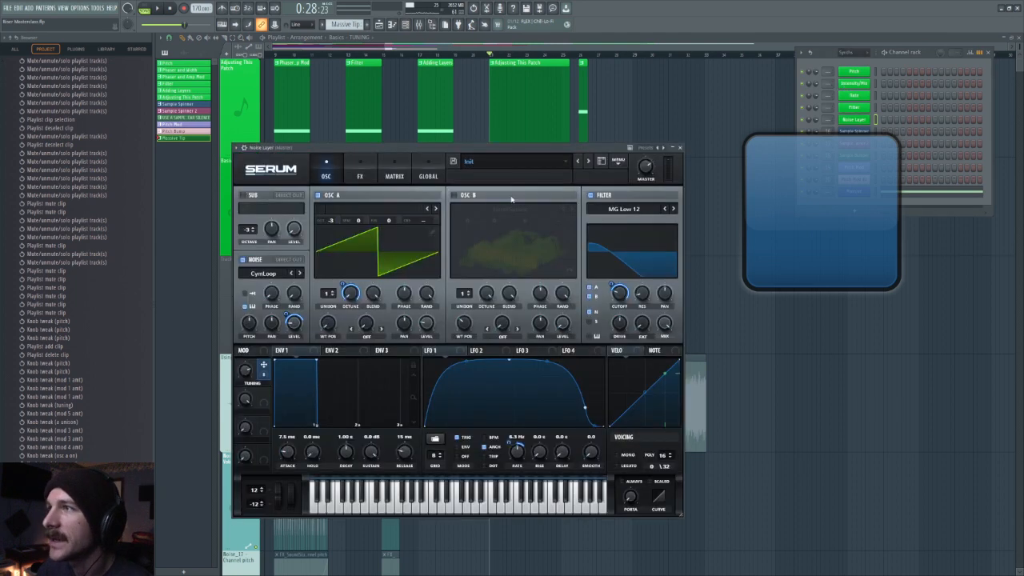
{"action": "left_click", "coordinate": [453, 349]}
{"action": "key", "text": "F12"}
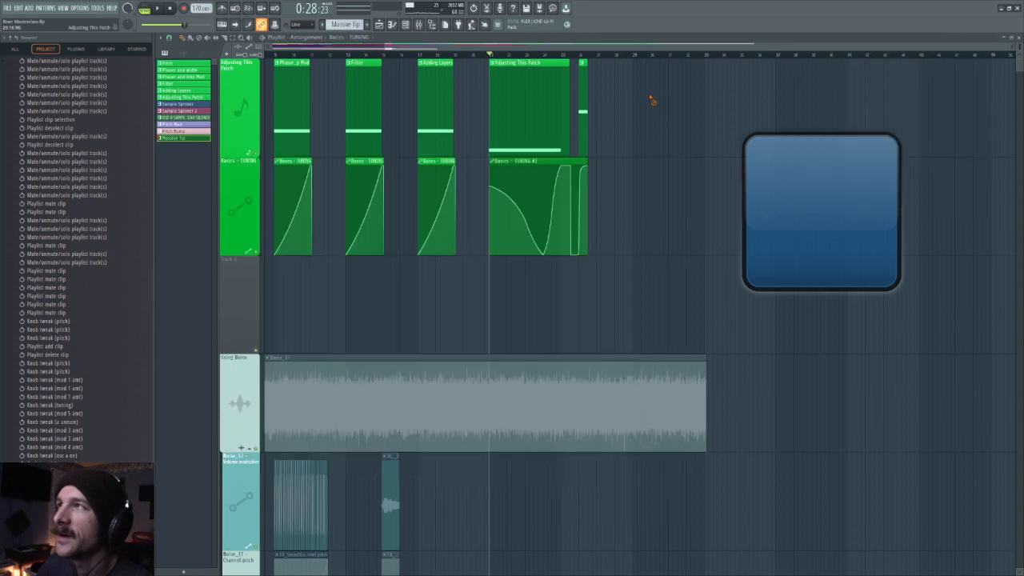
Step: Play the Adjusting This Patch clip with its Basics - TUNING #2 automation from bar 21 and stop playback
{"action": "scroll", "coordinate": [526, 50], "scroll_direction": "up", "scroll_amount": 4}
{"action": "left_click_drag", "start_coordinate": [550, 45], "coordinate": [558, 46]}
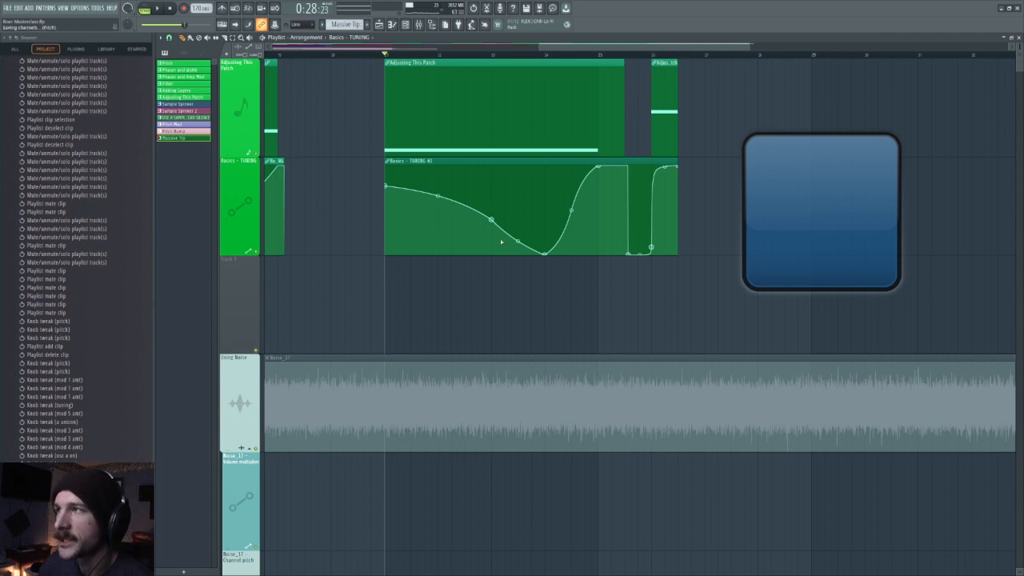
{"action": "scroll", "coordinate": [576, 160], "scroll_direction": "down", "scroll_amount": 4}
{"action": "scroll", "coordinate": [592, 104], "scroll_direction": "up", "scroll_amount": 4}
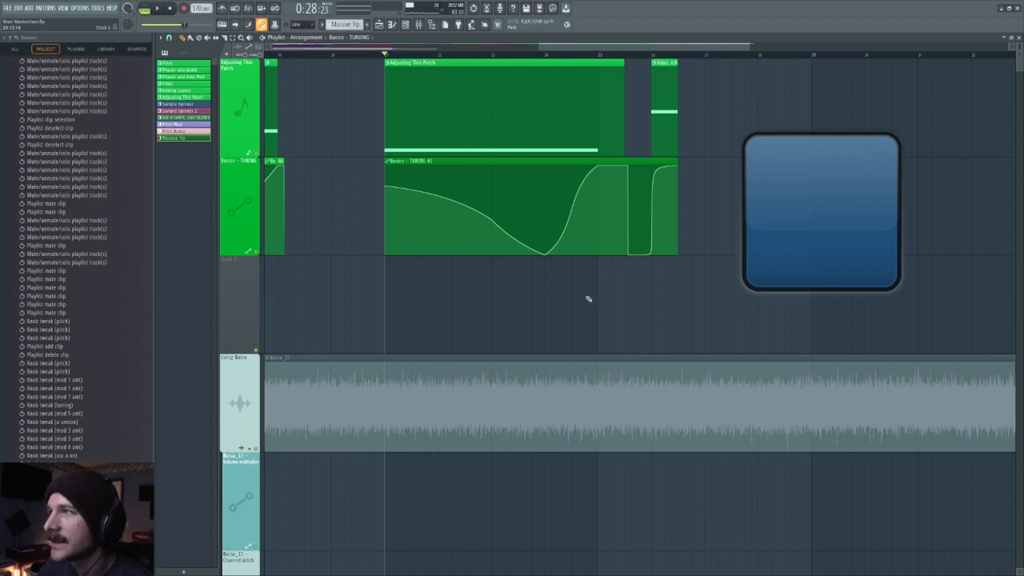
{"action": "left_click", "coordinate": [159, 9]}
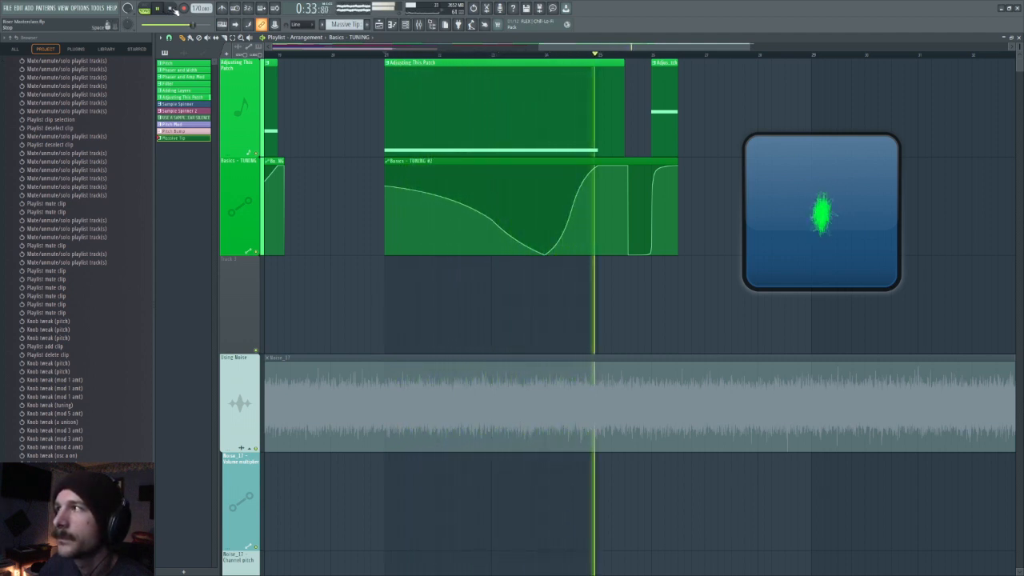
{"action": "left_click", "coordinate": [171, 8]}
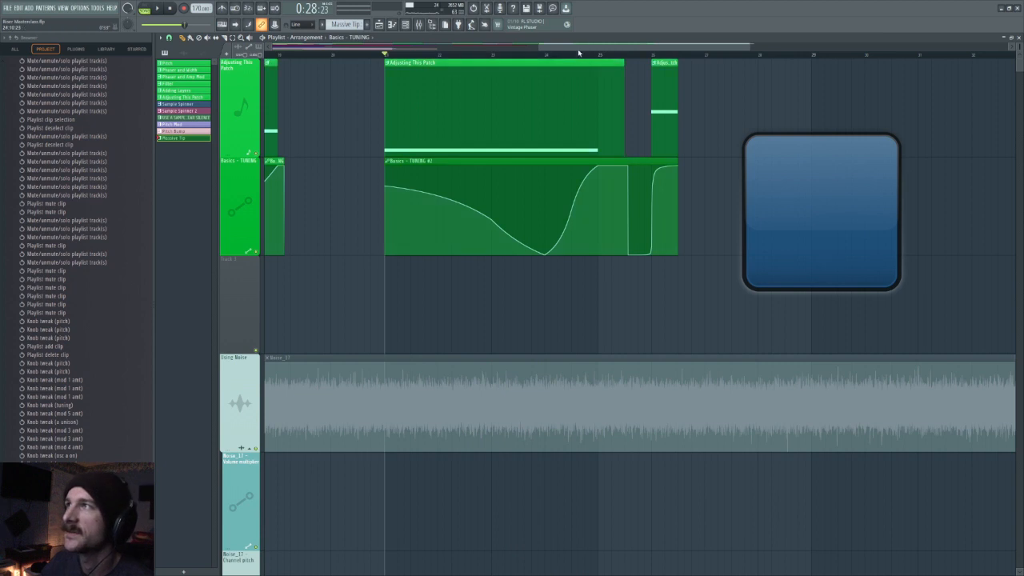
Step: Place the playback position at bar 26, the start of the short second Adjusting This Patch clip, and play that clip
{"action": "left_click_drag", "start_coordinate": [579, 49], "coordinate": [618, 48]}
{"action": "scroll", "coordinate": [592, 49], "scroll_direction": "down", "scroll_amount": 3}
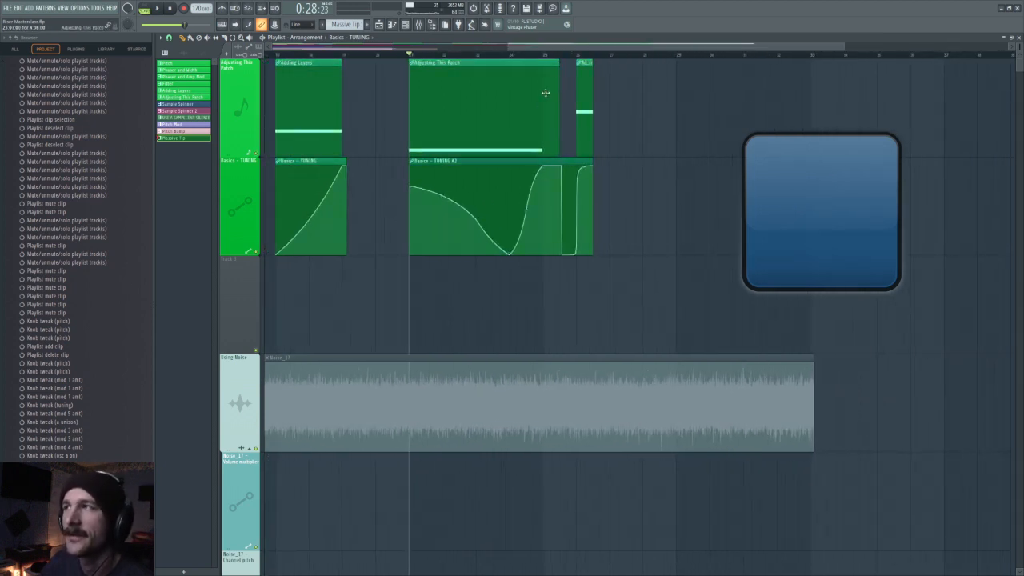
{"action": "left_click_drag", "start_coordinate": [571, 54], "coordinate": [576, 55]}
{"action": "mouse_move", "coordinate": [578, 184]}
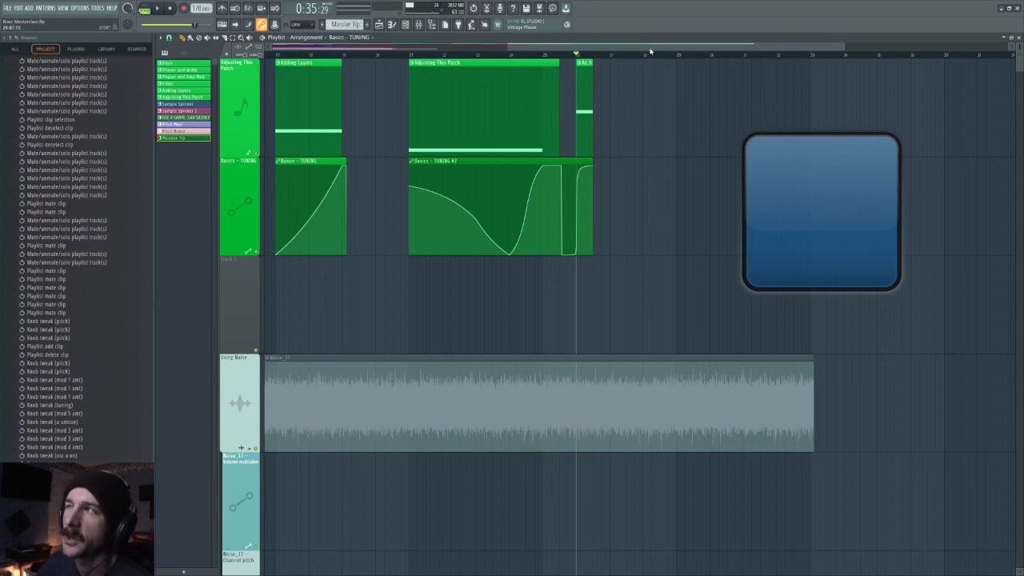
{"action": "key", "text": "space"}
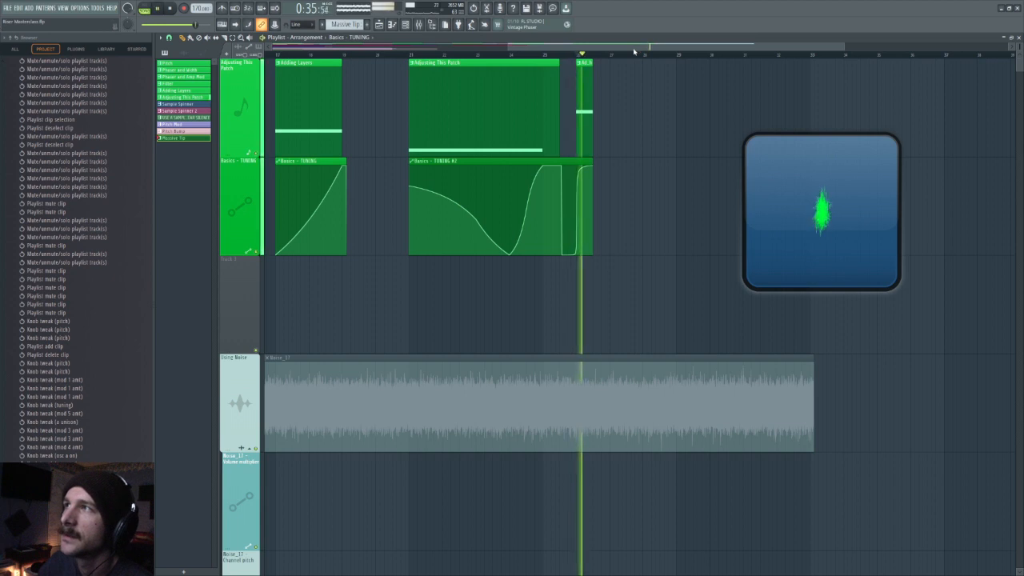
{"action": "key", "text": "space"}
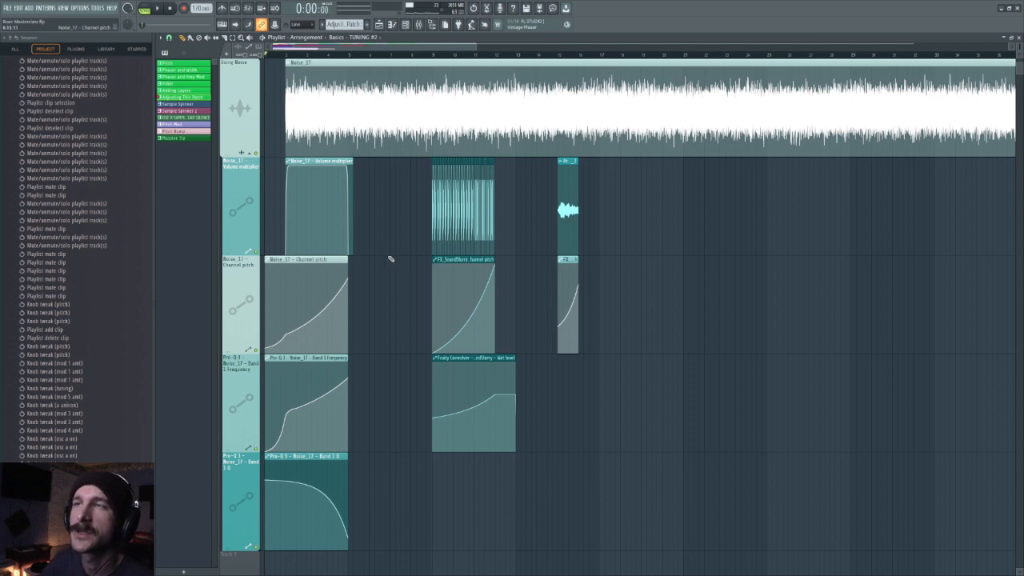
Step: Play the Noise_17 clip with its volume, pitch and Pro-Q 3 automation from bar 2, and select the Noise_17 clip
{"action": "scroll", "coordinate": [392, 240], "scroll_direction": "up", "scroll_amount": 3}
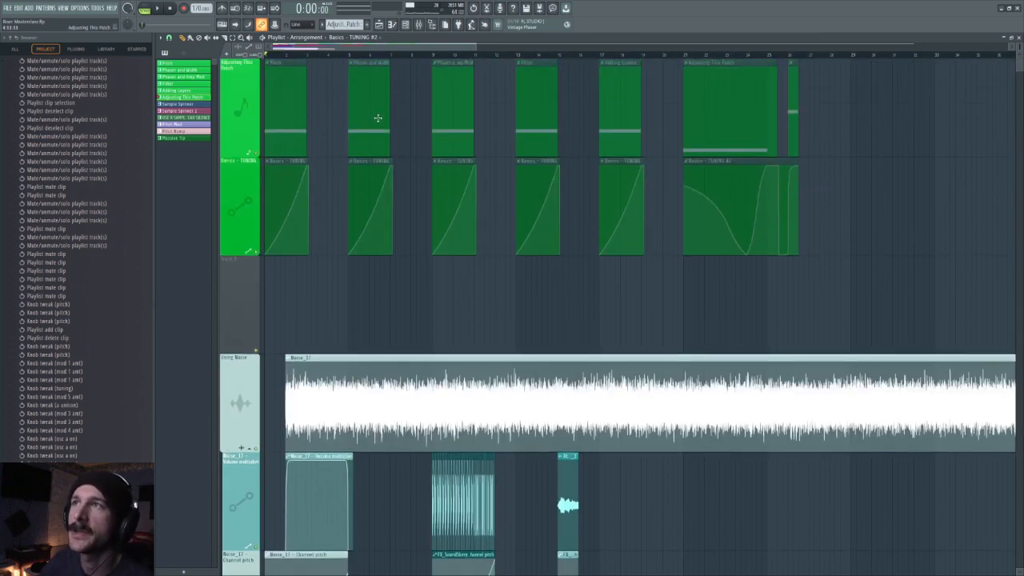
{"action": "scroll", "coordinate": [365, 213], "scroll_direction": "down", "scroll_amount": 3}
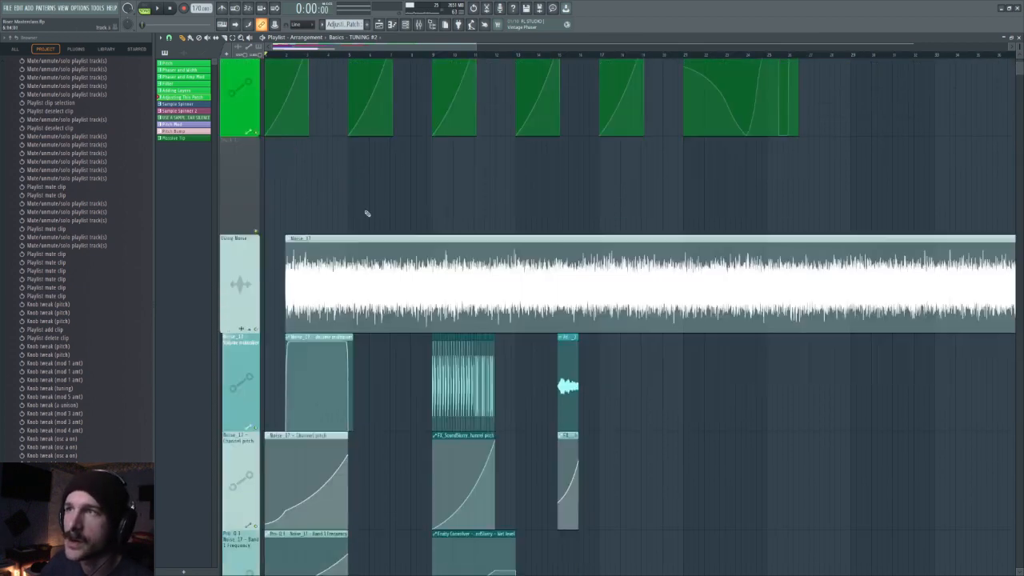
{"action": "scroll", "coordinate": [320, 49], "scroll_direction": "up", "scroll_amount": 3}
{"action": "left_click_drag", "start_coordinate": [320, 47], "coordinate": [309, 47]}
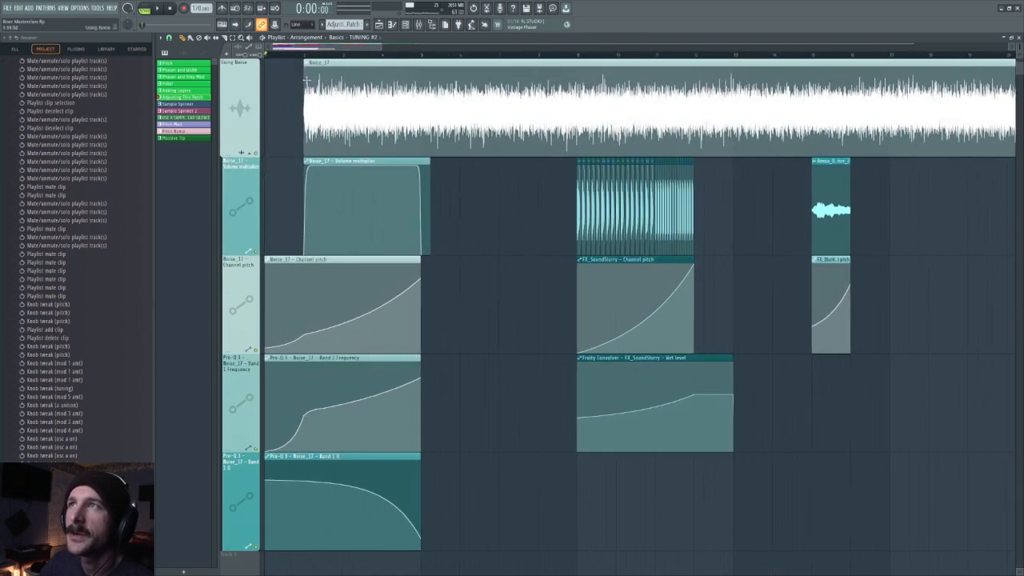
{"action": "scroll", "coordinate": [483, 299], "scroll_direction": "up", "scroll_amount": 1}
{"action": "scroll", "coordinate": [483, 304], "scroll_direction": "down", "scroll_amount": 1}
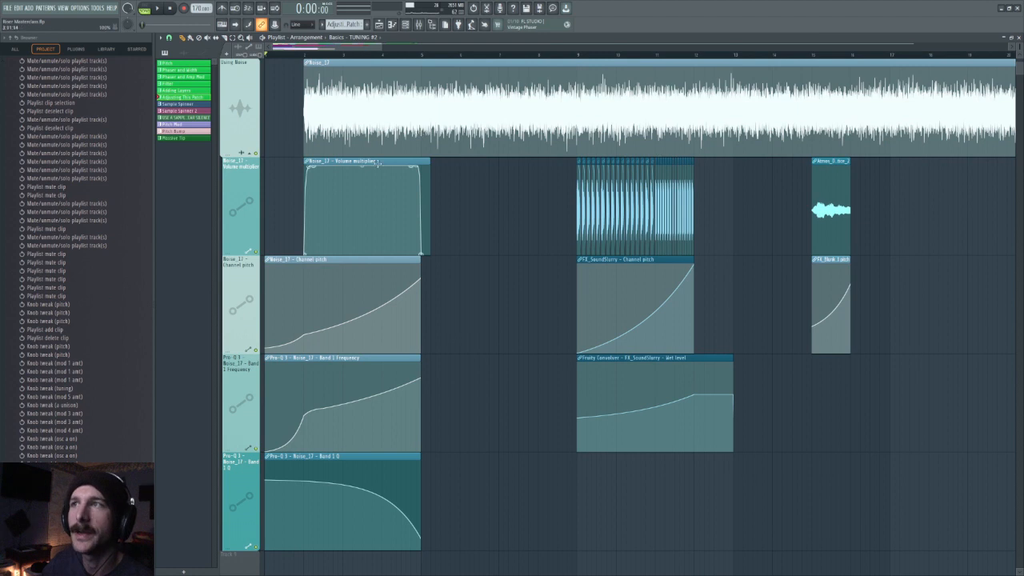
{"action": "left_click", "coordinate": [304, 56]}
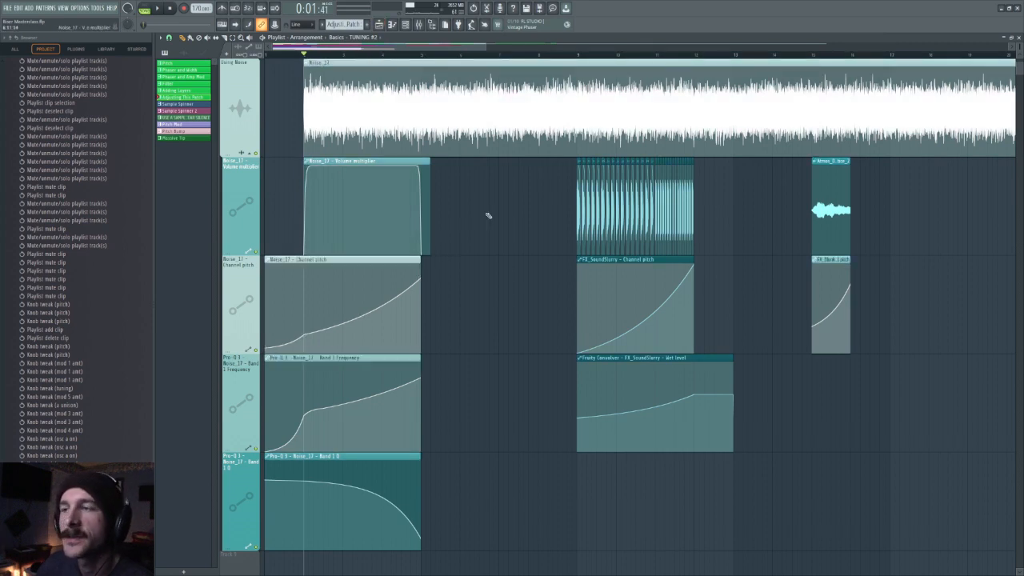
{"action": "key", "text": "space"}
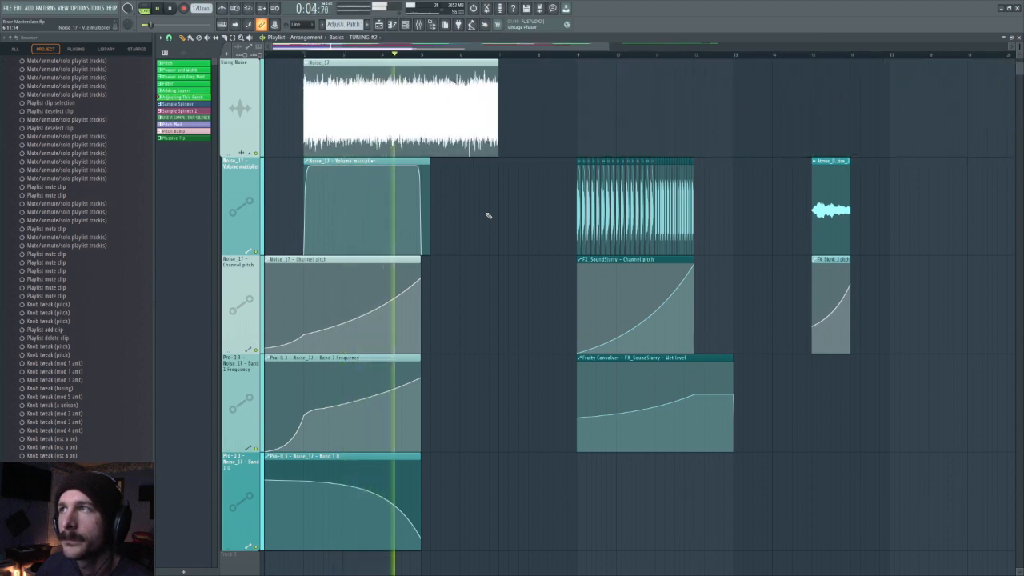
{"action": "key", "text": "space"}
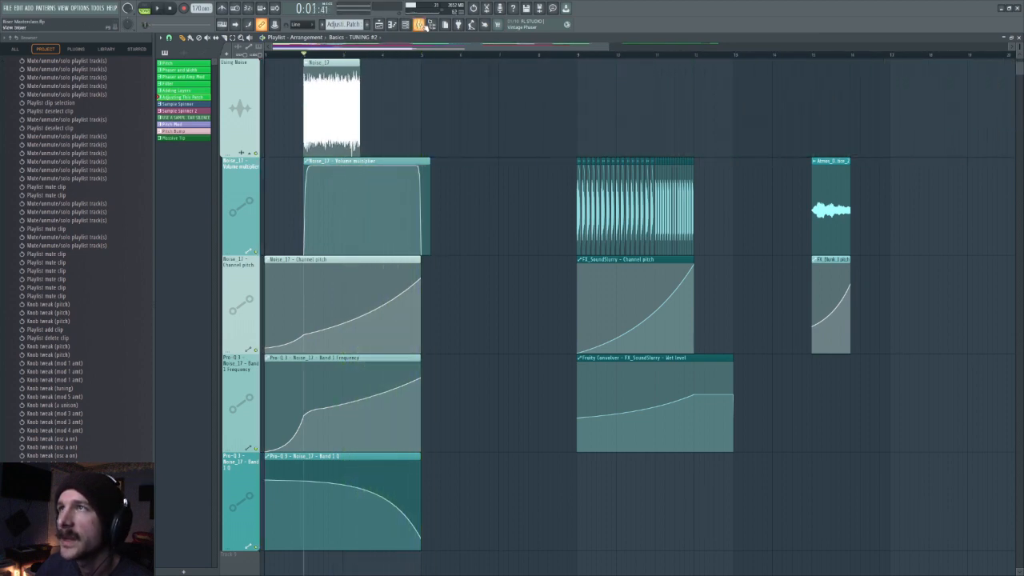
{"action": "double_click", "coordinate": [353, 86]}
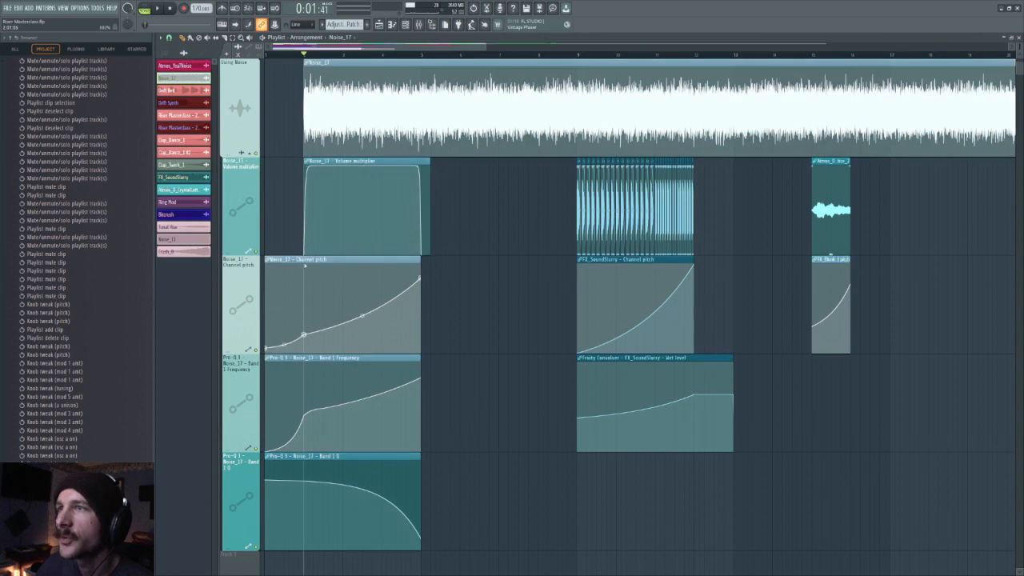
Step: Open the Noise_17 clip's sample settings, examine its time-stretching mode, and close them
{"action": "double_click", "coordinate": [391, 96]}
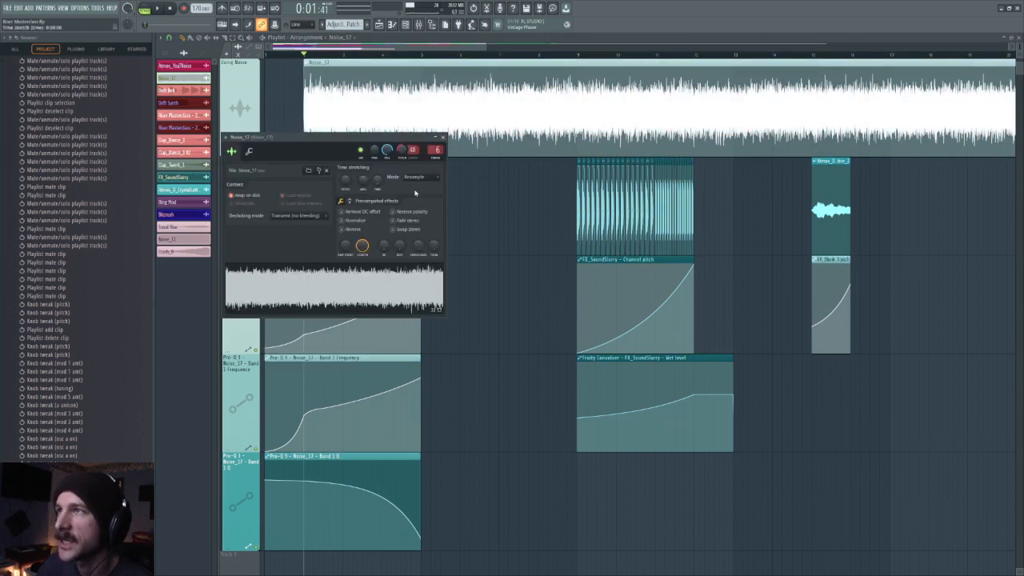
{"action": "key", "text": "Escape"}
{"action": "scroll", "coordinate": [432, 288], "scroll_direction": "down", "scroll_amount": 2}
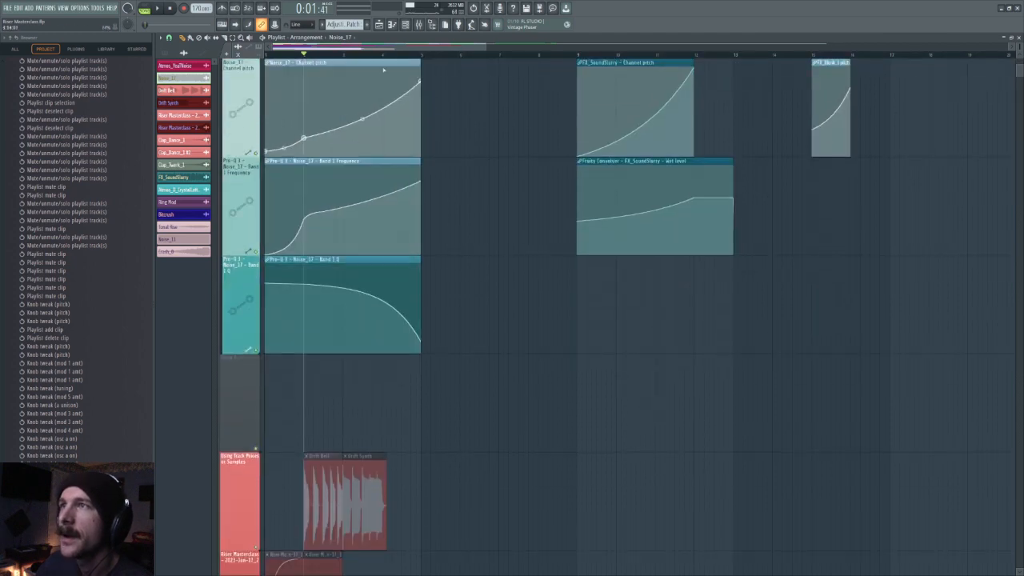
Step: Open Pro-Q 3 on the Noise_17 mixer track, move its window clear of the automation clips, and play the riser to watch the EQ sweep
{"action": "left_click", "coordinate": [417, 25]}
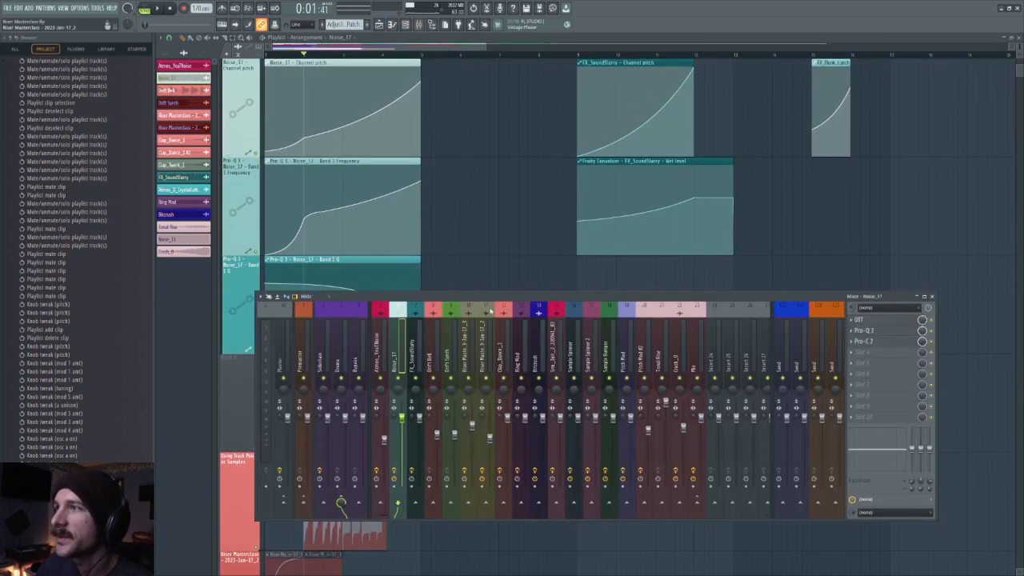
{"action": "left_click", "coordinate": [874, 332]}
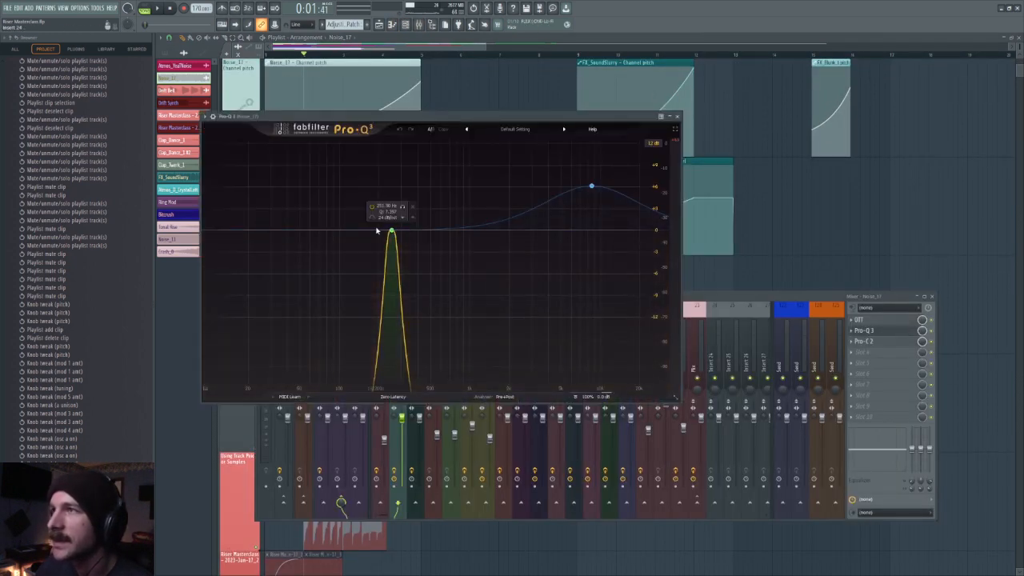
{"action": "left_click_drag", "start_coordinate": [407, 118], "coordinate": [734, 107]}
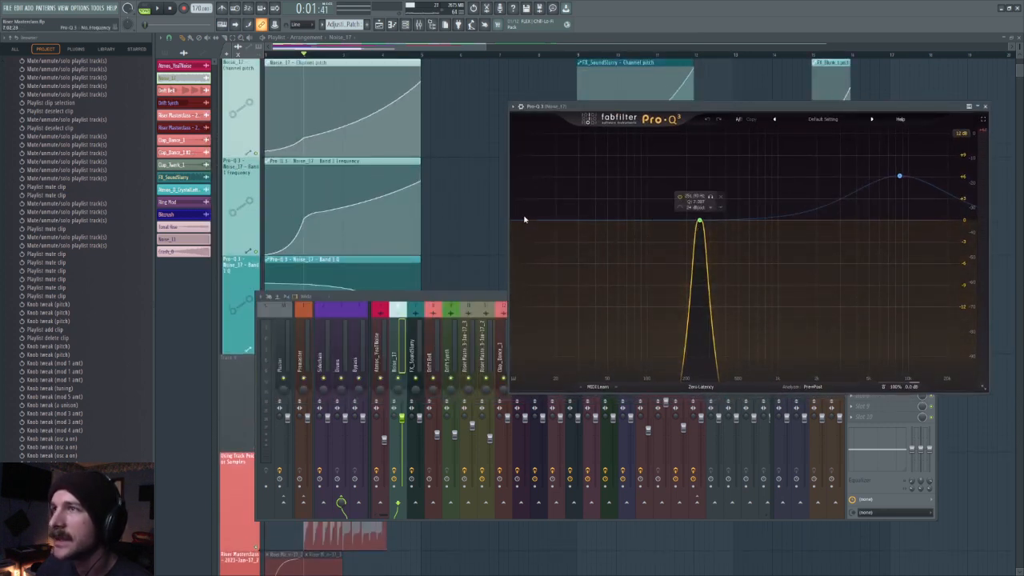
{"action": "key", "text": "space"}
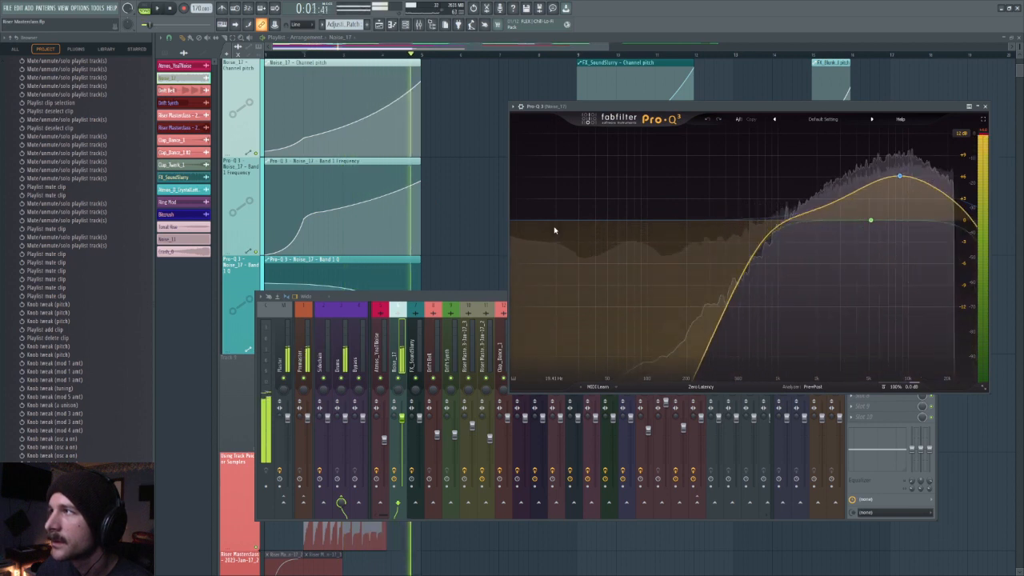
{"action": "key", "text": "space"}
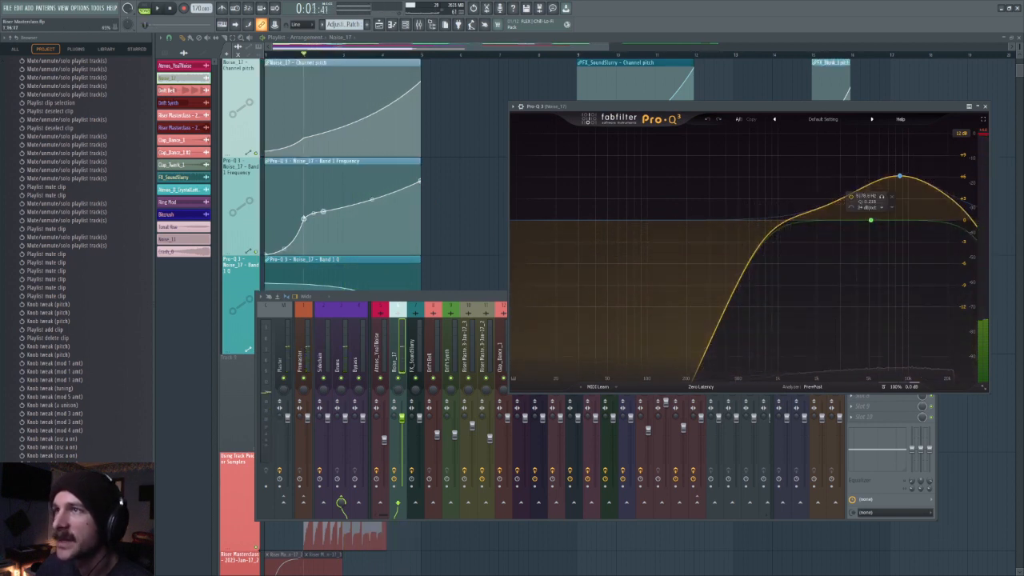
Step: Raise the Q of the Noise_17 Pro-Q 3 band-pass band to narrow it, and close the plugin and mixer windows
{"action": "scroll", "coordinate": [483, 157], "scroll_direction": "down", "scroll_amount": 2}
{"action": "scroll", "coordinate": [483, 157], "scroll_direction": "up", "scroll_amount": 1}
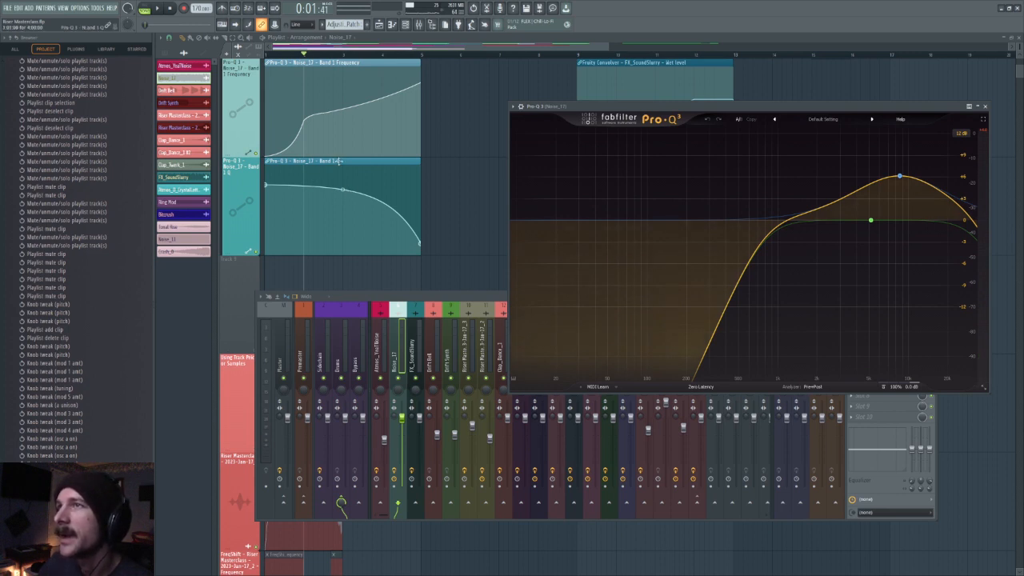
{"action": "left_click", "coordinate": [870, 221]}
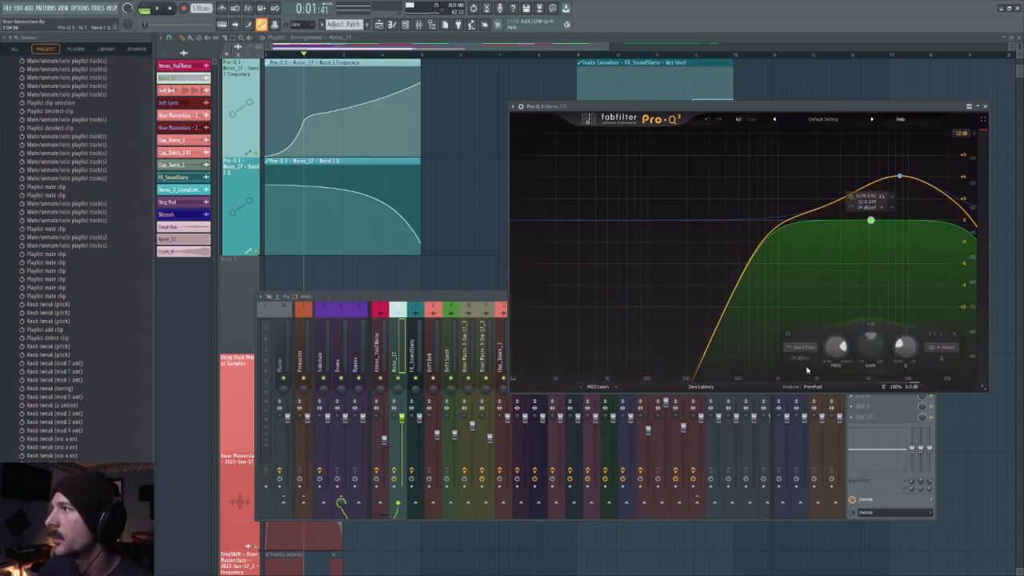
{"action": "left_click_drag", "start_coordinate": [905, 344], "coordinate": [910, 331]}
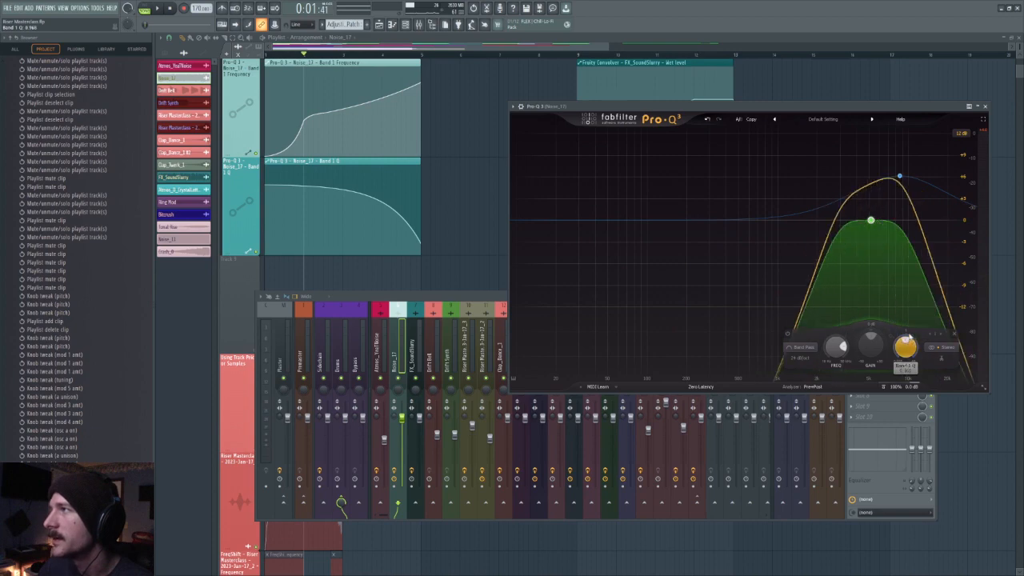
{"action": "right_click", "coordinate": [464, 234]}
Step: Place the playback position at bar 9, the start of the chopped FX_SoundSlurry clips
{"action": "scroll", "coordinate": [464, 233], "scroll_direction": "up", "scroll_amount": 1}
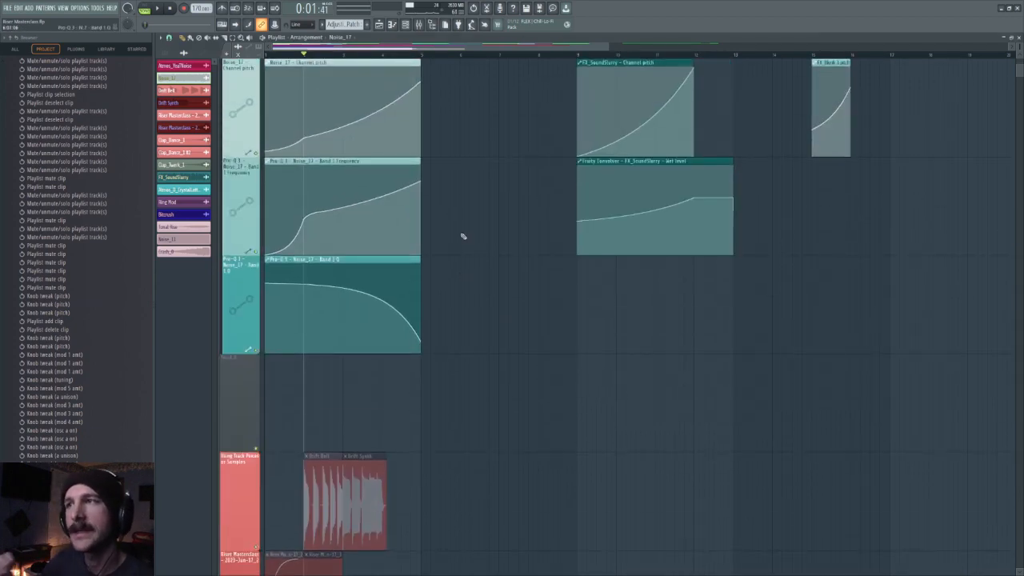
{"action": "scroll", "coordinate": [463, 236], "scroll_direction": "up", "scroll_amount": 1}
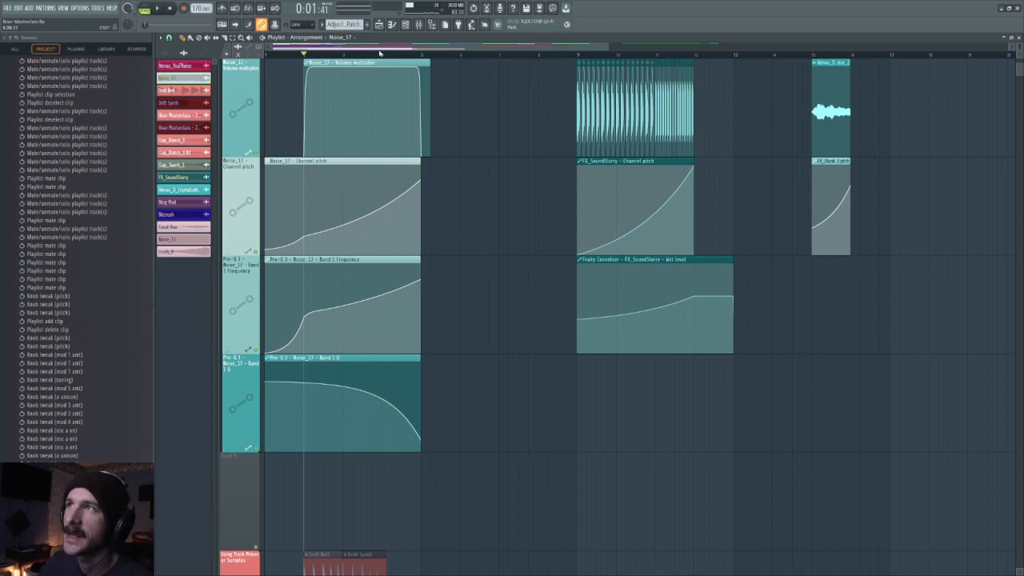
{"action": "left_click", "coordinate": [420, 51]}
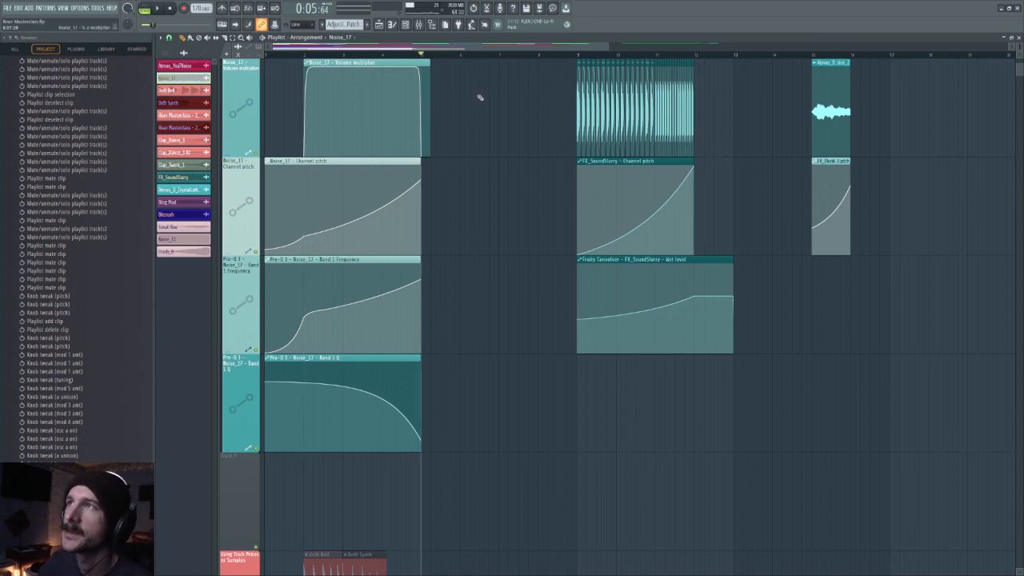
{"action": "scroll", "coordinate": [477, 96], "scroll_direction": "up", "scroll_amount": 4}
{"action": "scroll", "coordinate": [583, 323], "scroll_direction": "right", "scroll_amount": 2}
{"action": "scroll", "coordinate": [583, 322], "scroll_direction": "down", "scroll_amount": 4}
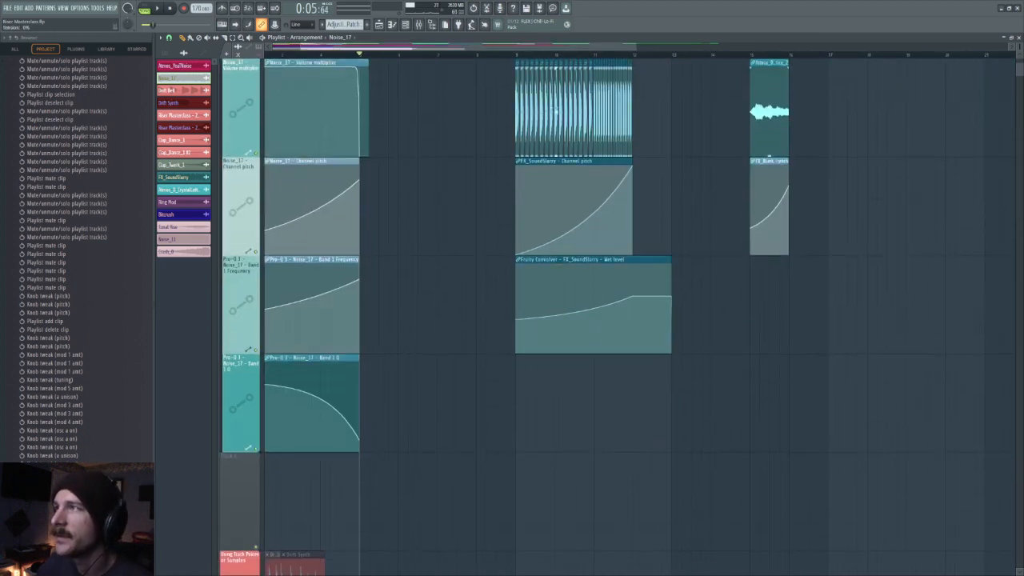
{"action": "left_click", "coordinate": [514, 54]}
{"action": "scroll", "coordinate": [663, 197], "scroll_direction": "up", "scroll_amount": 4}
{"action": "scroll", "coordinate": [660, 198], "scroll_direction": "down", "scroll_amount": 1}
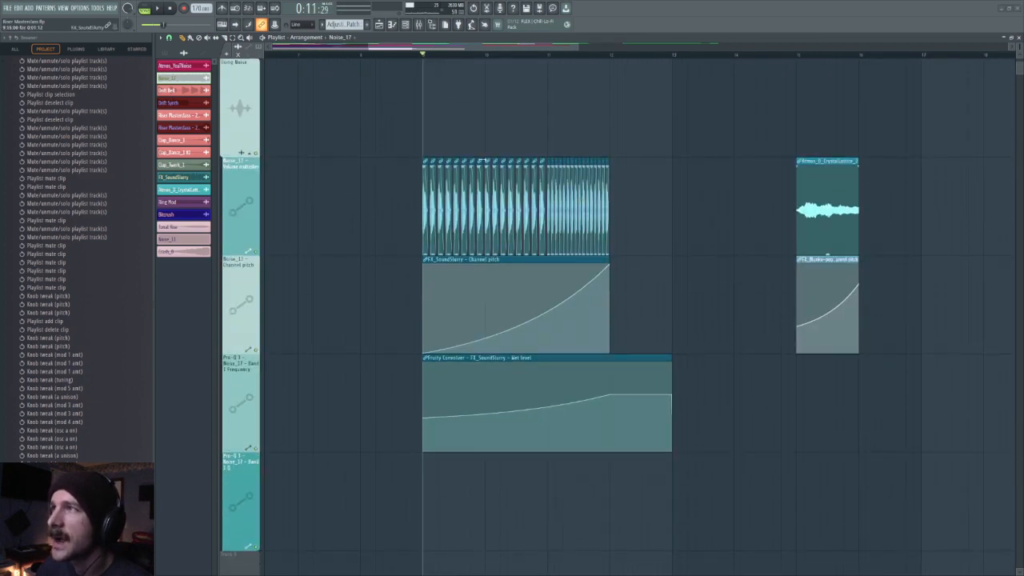
Step: Open the FX_SoundSlurry clip's sample settings, preview the raw sample, and stop playback
{"action": "double_click", "coordinate": [484, 161]}
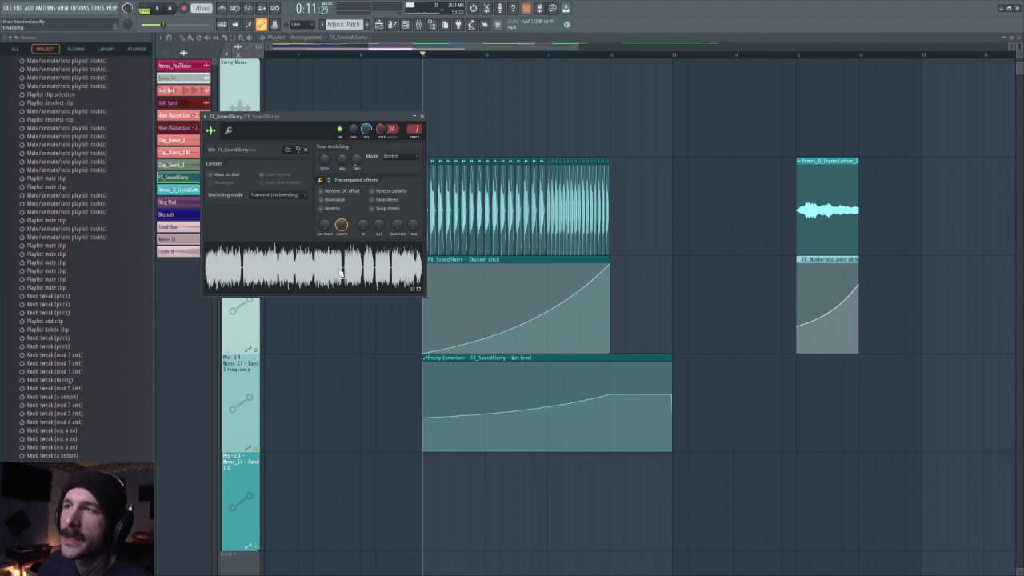
{"action": "right_click", "coordinate": [384, 130]}
{"action": "left_click", "coordinate": [394, 136]}
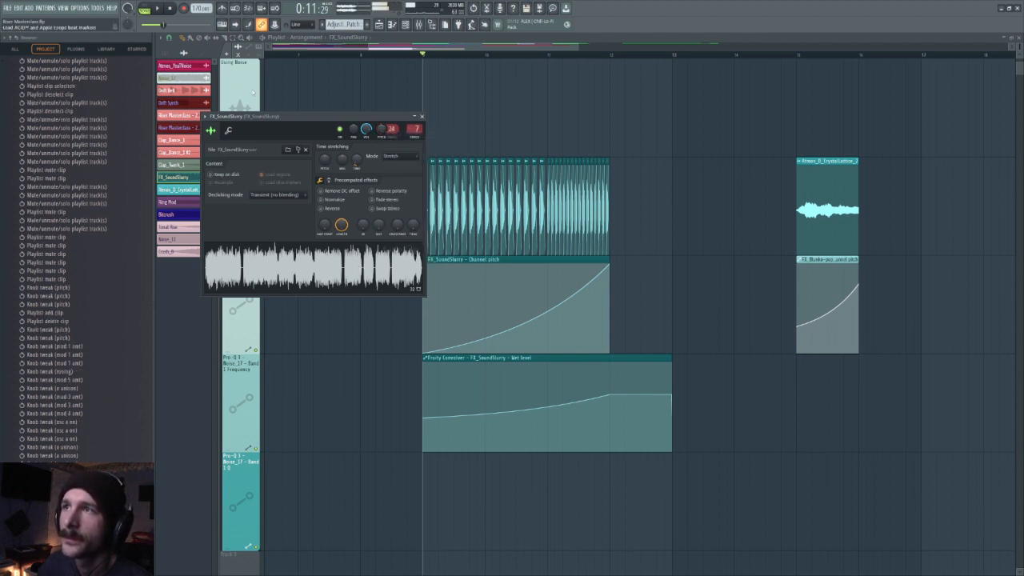
{"action": "left_click", "coordinate": [173, 14]}
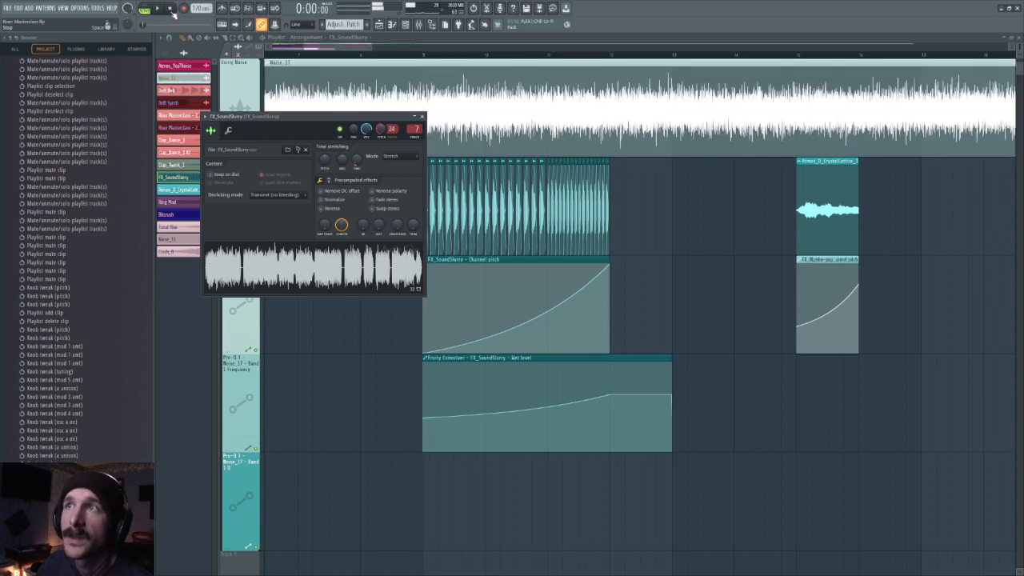
Step: Play the chopped FX_SoundSlurry clips with their channel pitch and Fruity Convolver wet level automation from bar 9 and stop playback
{"action": "left_click", "coordinate": [368, 55]}
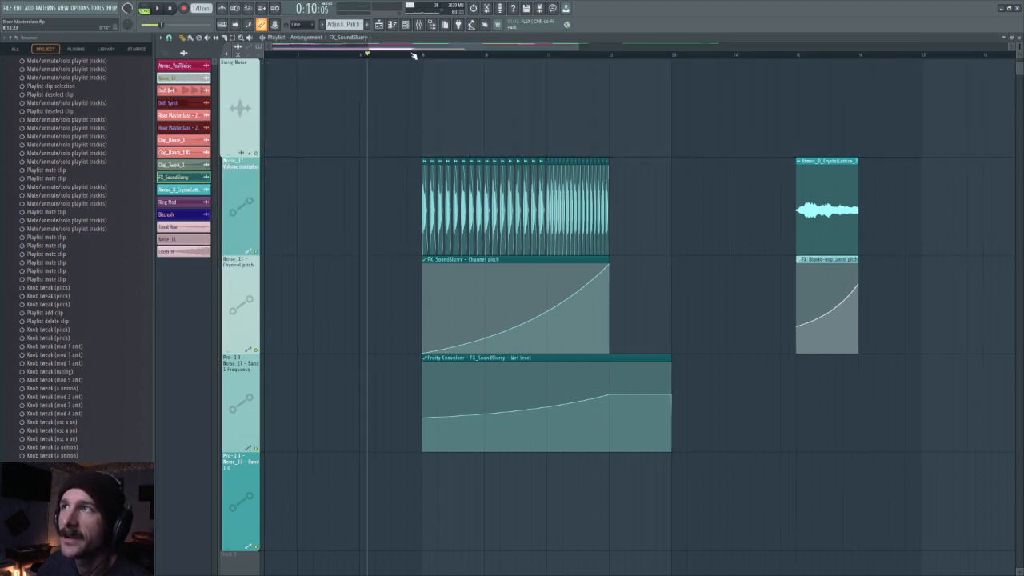
{"action": "left_click", "coordinate": [422, 55]}
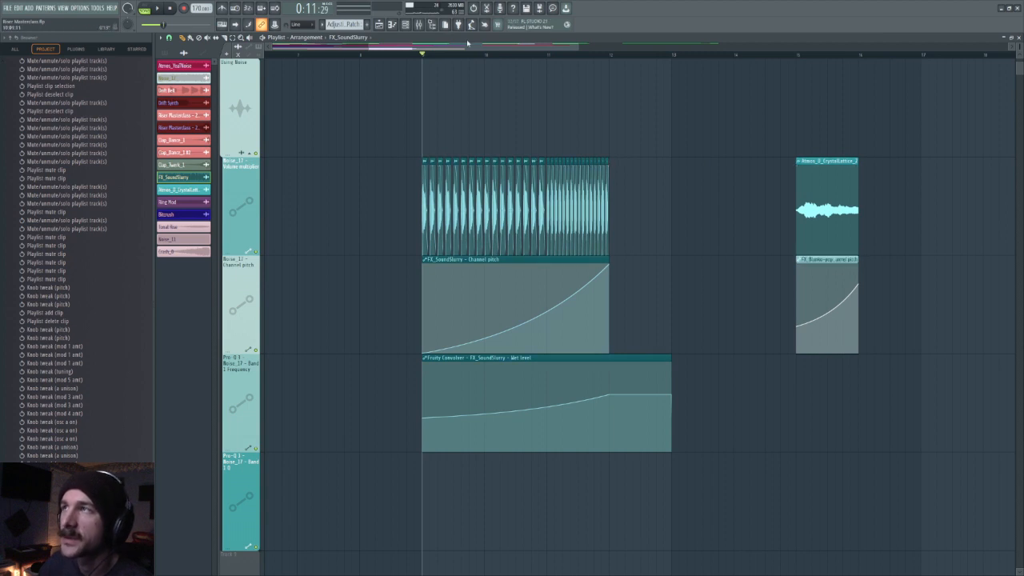
{"action": "scroll", "coordinate": [450, 132], "scroll_direction": "right", "scroll_amount": 2}
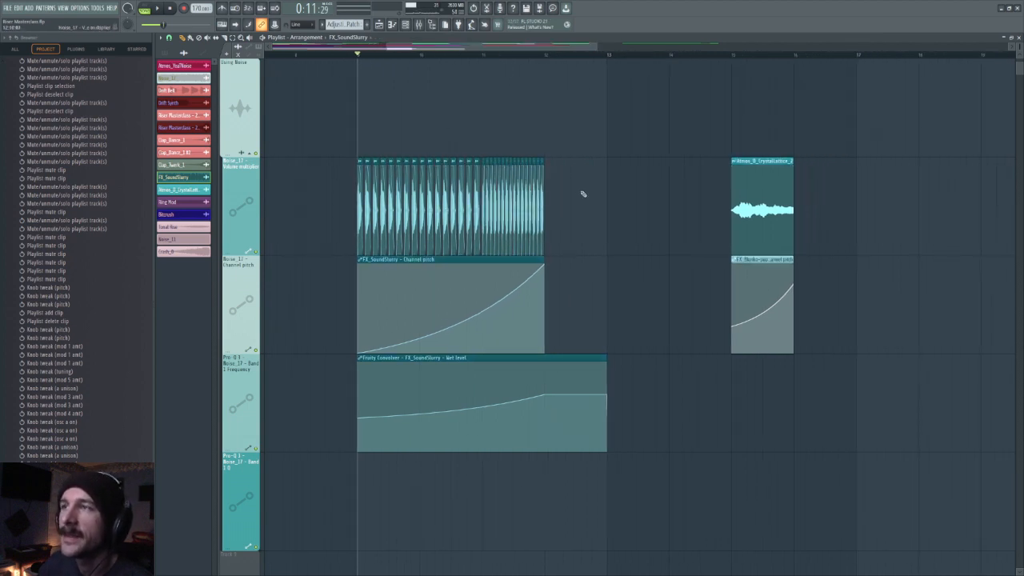
{"action": "key", "text": "space"}
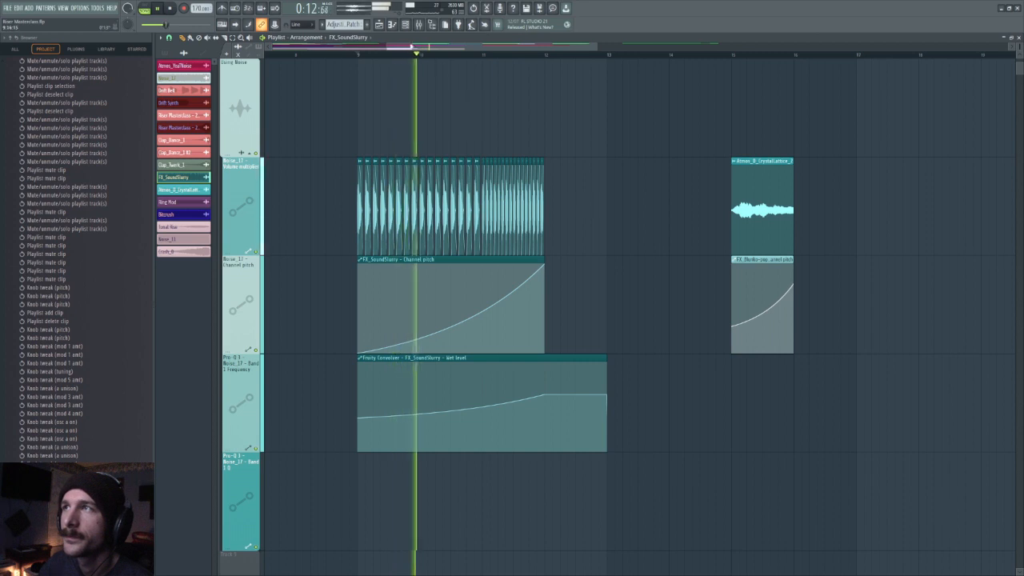
{"action": "scroll", "coordinate": [451, 61], "scroll_direction": "up", "scroll_amount": 3}
{"action": "scroll", "coordinate": [452, 61], "scroll_direction": "down", "scroll_amount": 3}
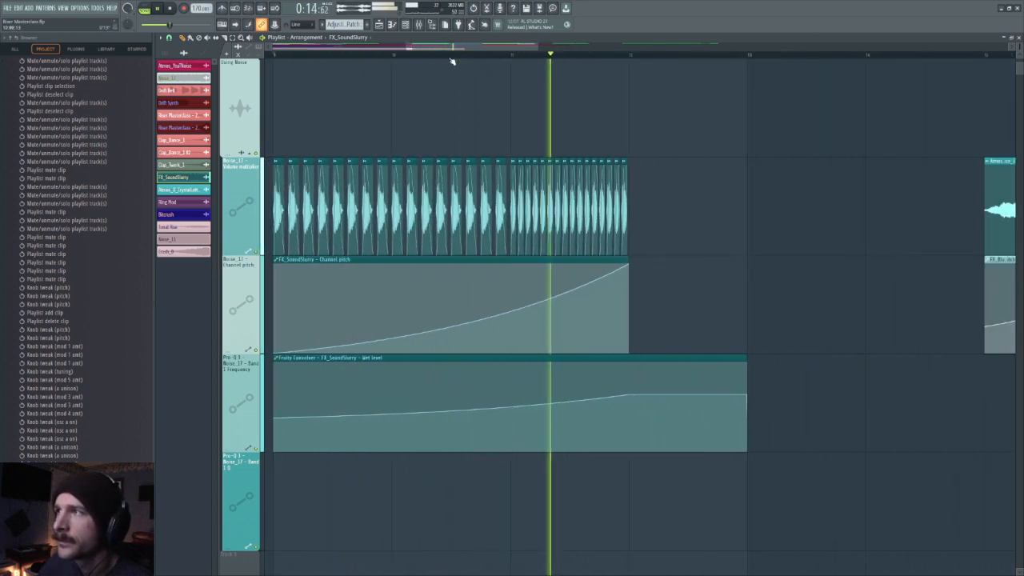
{"action": "scroll", "coordinate": [451, 62], "scroll_direction": "down", "scroll_amount": 1}
{"action": "key", "text": "space"}
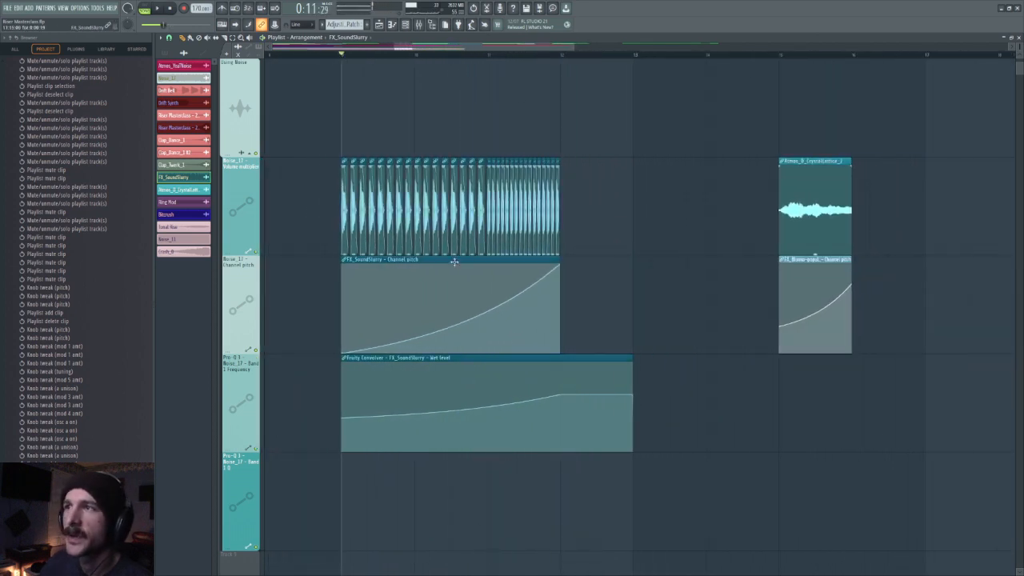
Step: Select the FX_SoundSlurry - Channel pitch clip and examine the spacing of the chopped sample clips above it
{"action": "left_click", "coordinate": [370, 258]}
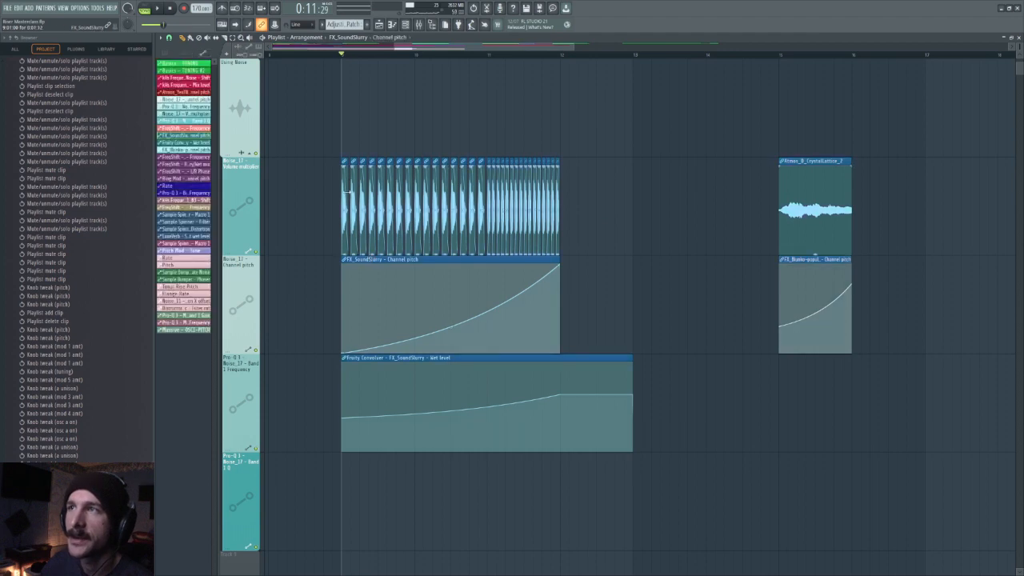
{"action": "scroll", "coordinate": [495, 60], "scroll_direction": "up", "scroll_amount": 3}
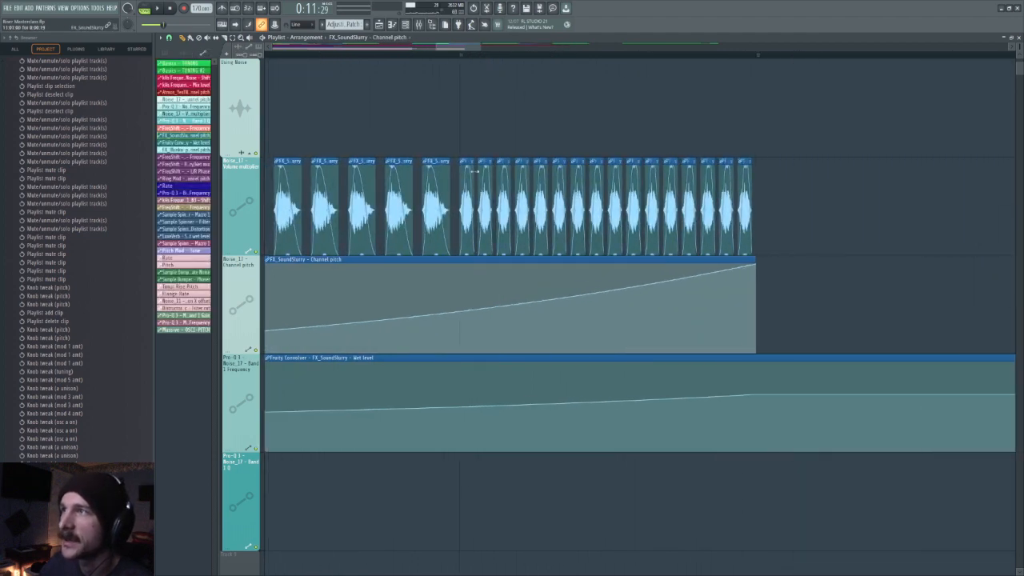
{"action": "scroll", "coordinate": [448, 54], "scroll_direction": "down", "scroll_amount": 3}
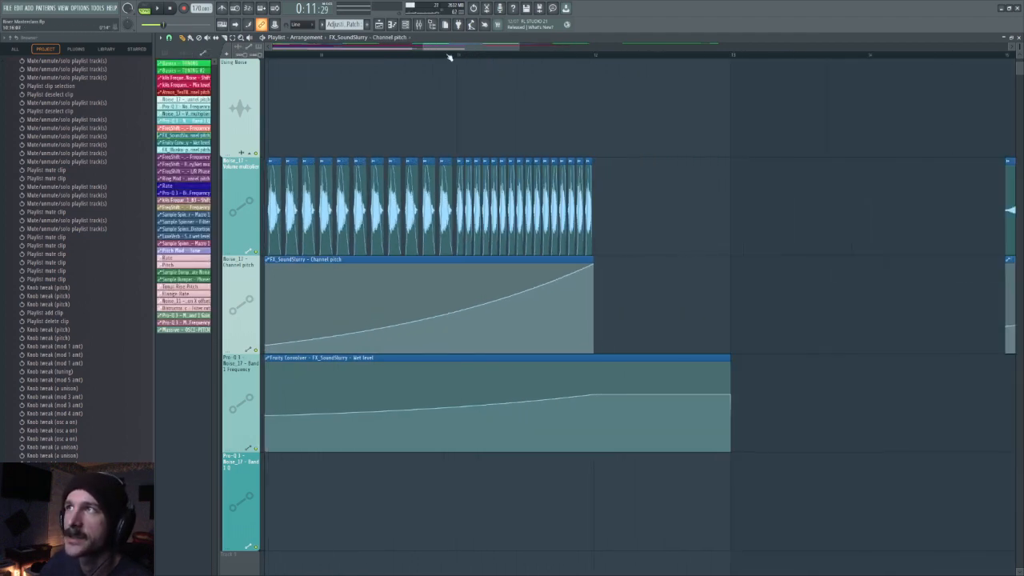
Step: Try the Resample time-stretching mode on the FX_SoundSlurry sample and play the chopped clips with it
{"action": "double_click", "coordinate": [395, 162]}
{"action": "left_click", "coordinate": [375, 156]}
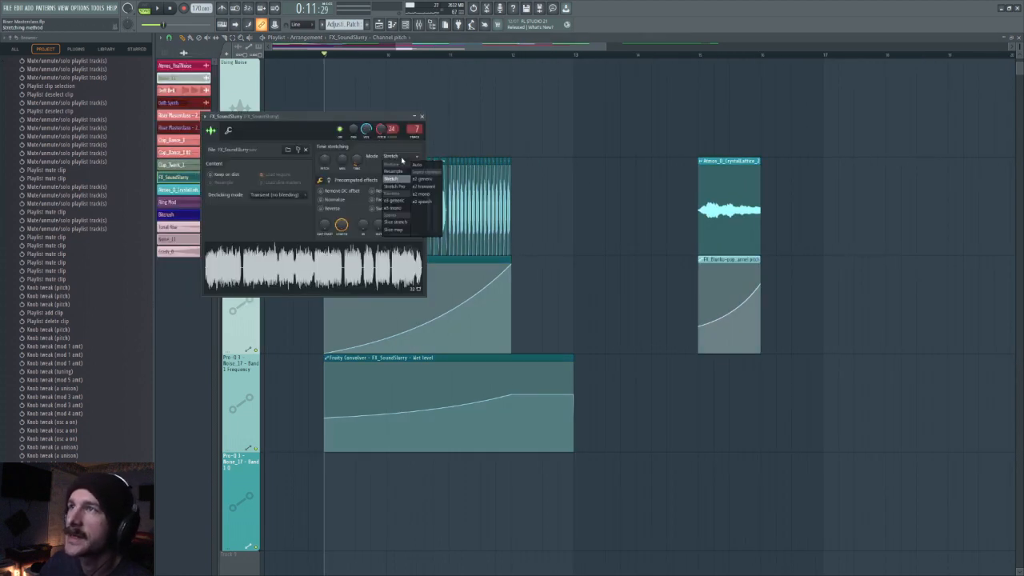
{"action": "left_click", "coordinate": [392, 165]}
{"action": "key", "text": "Escape"}
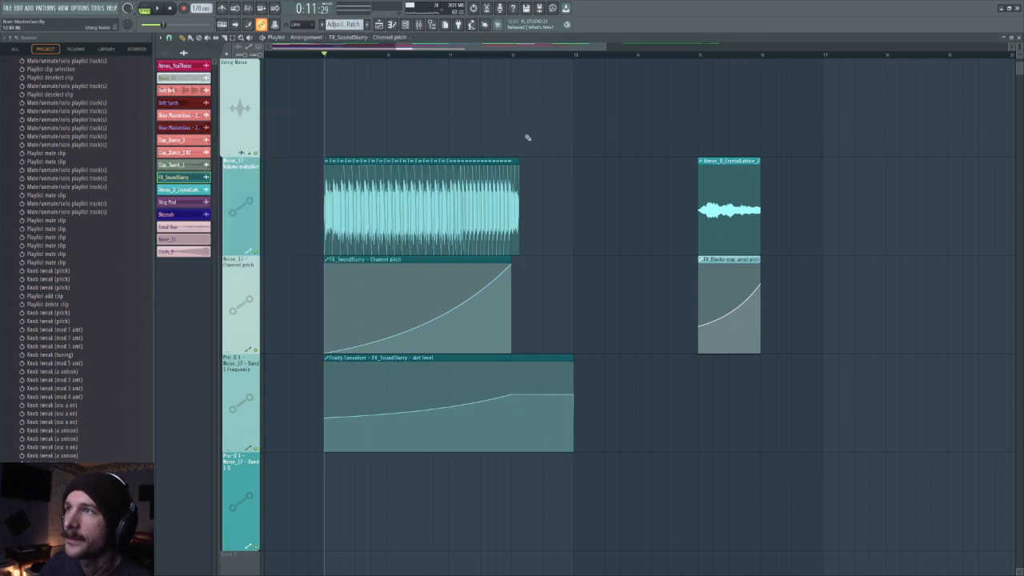
{"action": "key", "text": "space"}
{"action": "key", "text": "space"}
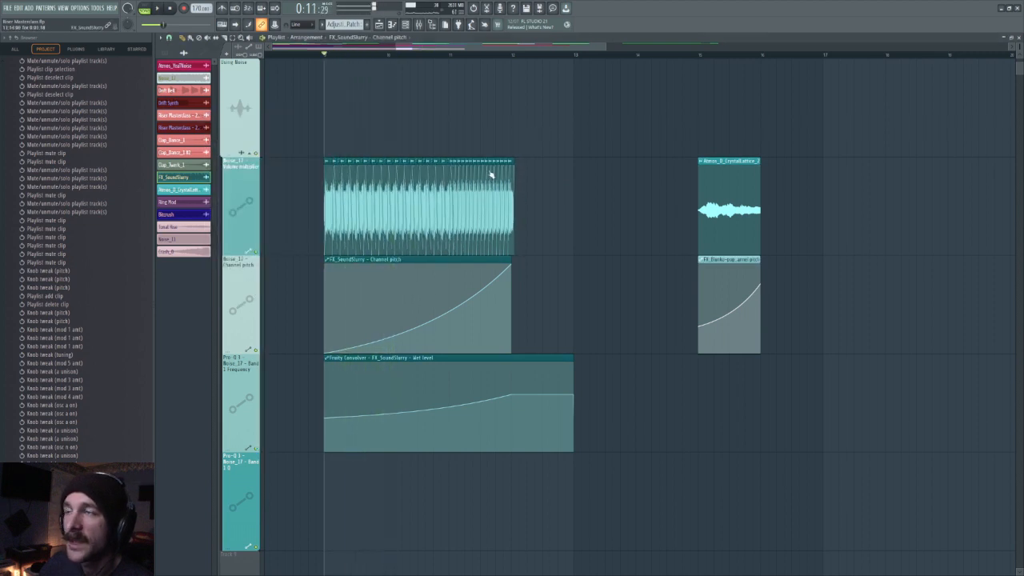
Step: Set the FX_SoundSlurry sample's time-stretching mode back to Stretch and close its settings
{"action": "double_click", "coordinate": [424, 160]}
{"action": "left_click", "coordinate": [400, 158]}
{"action": "left_click", "coordinate": [401, 181]}
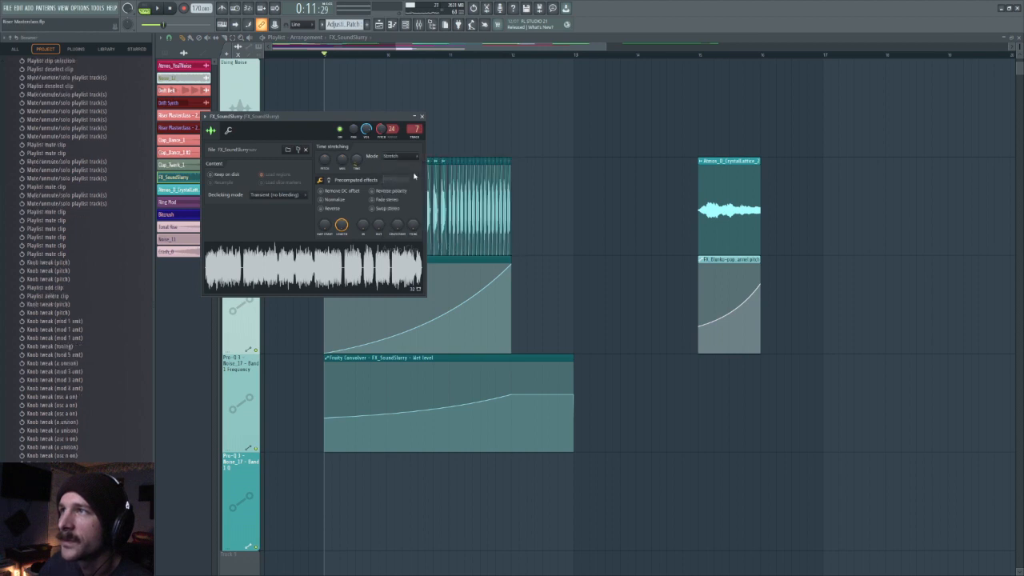
{"action": "key", "text": "Escape"}
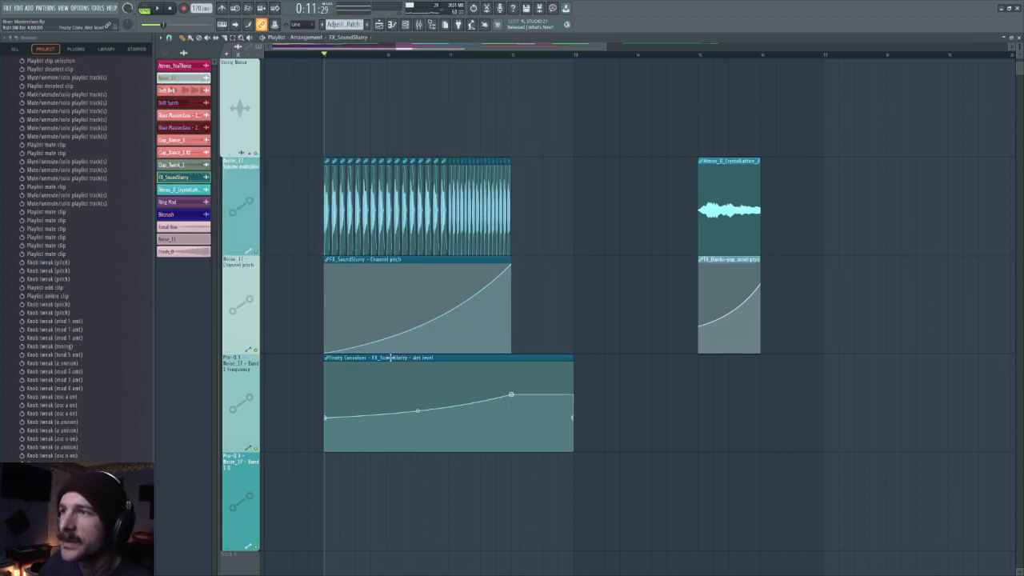
Step: Open Fruity Convolver on the FX_SoundSlurry mixer track and play the riser to watch its wet level automation
{"action": "left_click", "coordinate": [417, 24]}
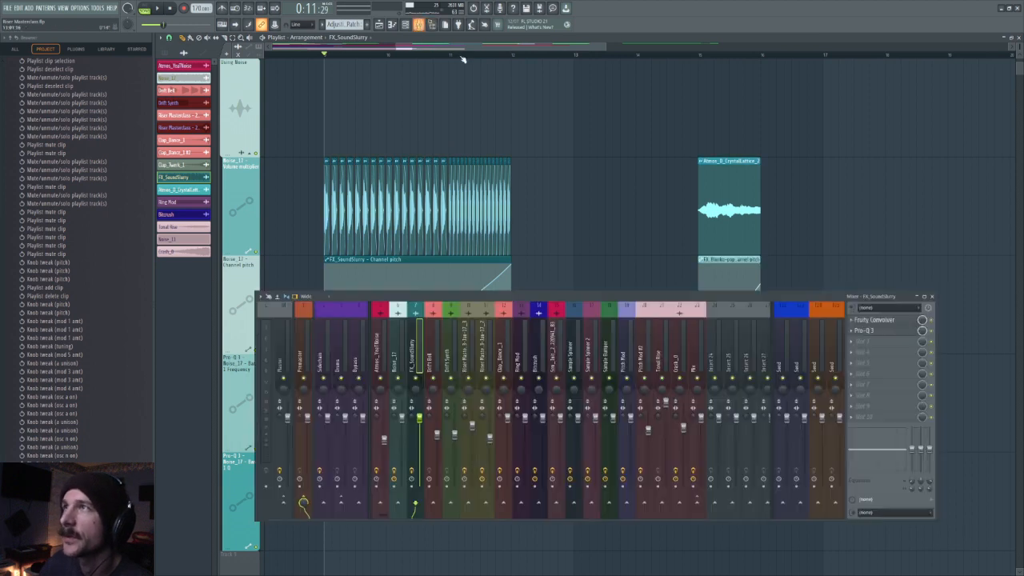
{"action": "left_click", "coordinate": [868, 320]}
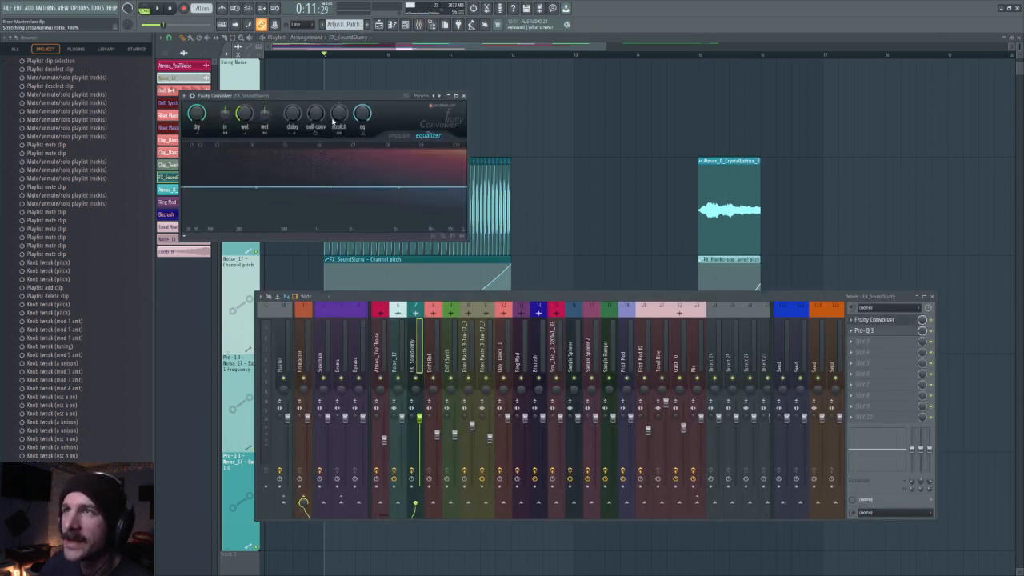
{"action": "key", "text": "space"}
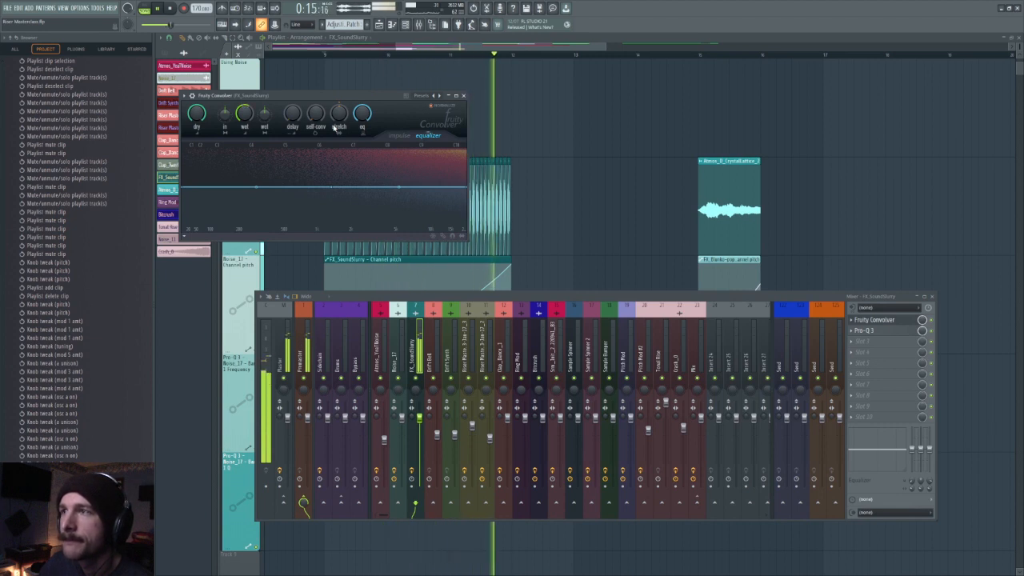
Step: Stop playback, close the convolver and mixer windows, and place the playhead at the start of the Atmos_D_CrystalLattice_2 clip
{"action": "key", "text": "space"}
{"action": "key", "text": "F12"}
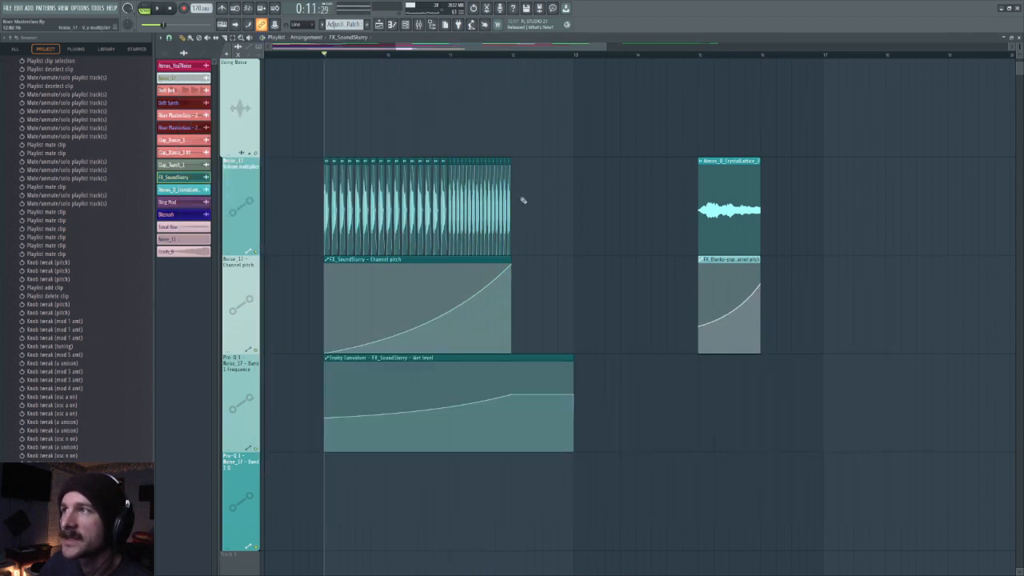
{"action": "scroll", "coordinate": [516, 56], "scroll_direction": "down", "scroll_amount": 4}
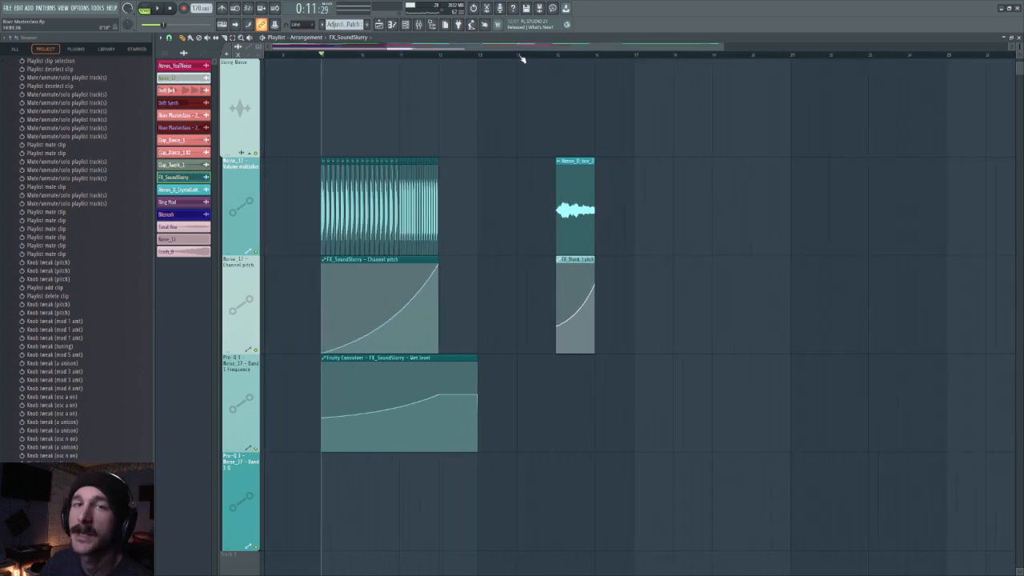
{"action": "scroll", "coordinate": [526, 62], "scroll_direction": "right", "scroll_amount": 2}
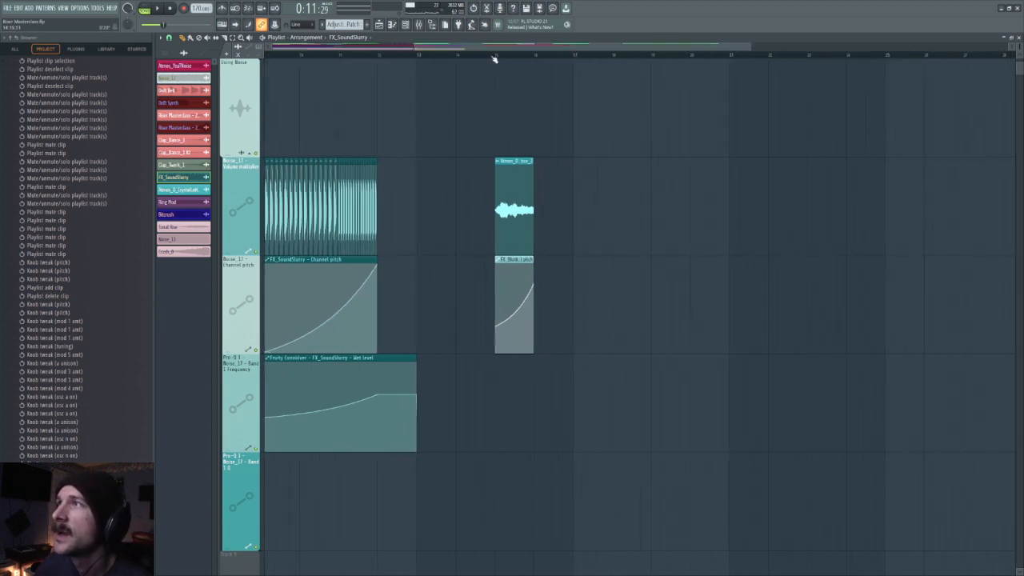
{"action": "left_click", "coordinate": [495, 60]}
{"action": "scroll", "coordinate": [537, 56], "scroll_direction": "up", "scroll_amount": 4}
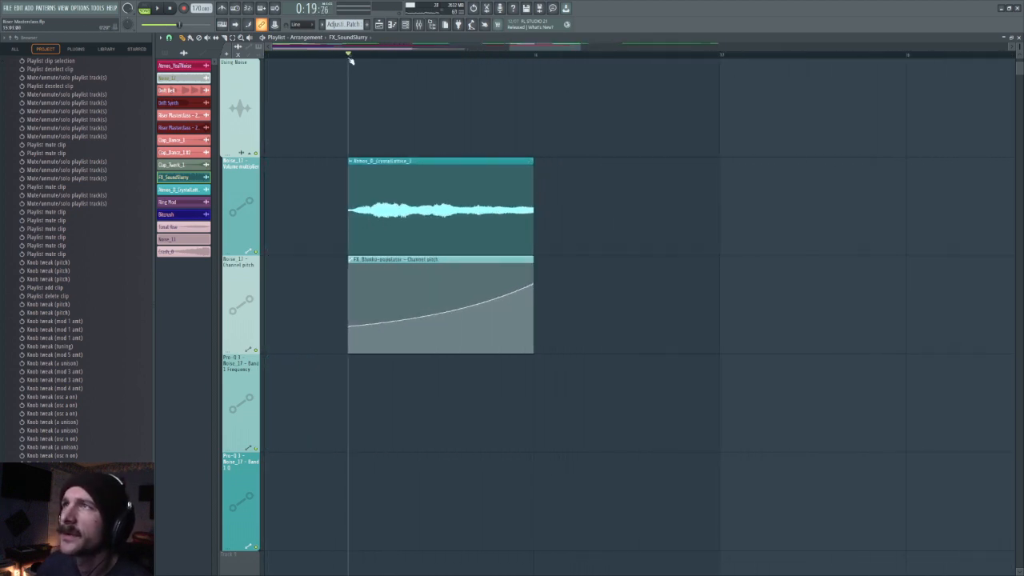
Step: Inspect the Atmos_D_CrystalLattice_2 sample's channel settings and return the playhead to the clip's start
{"action": "double_click", "coordinate": [441, 250]}
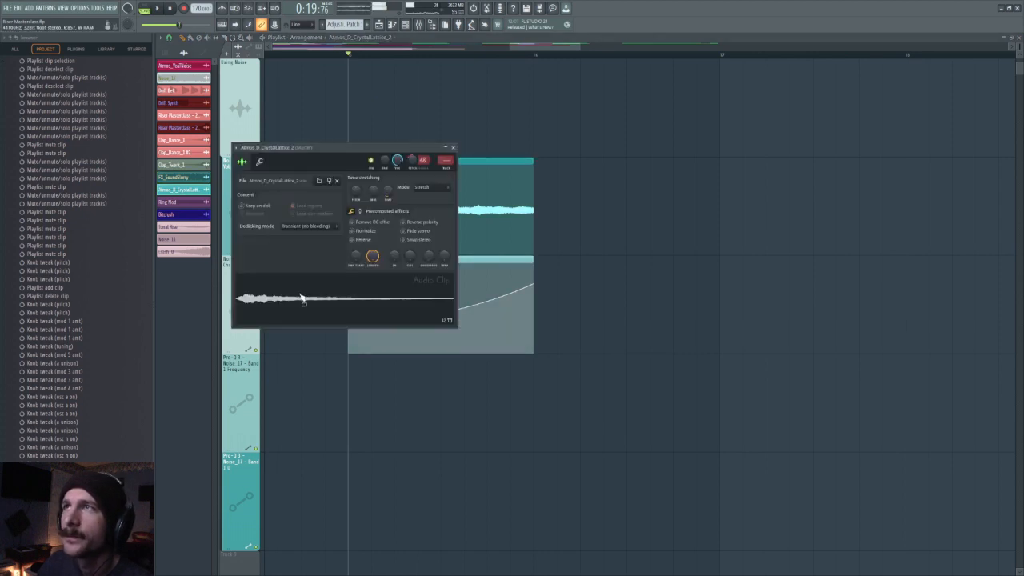
{"action": "right_click", "coordinate": [412, 161]}
{"action": "left_click", "coordinate": [438, 241]}
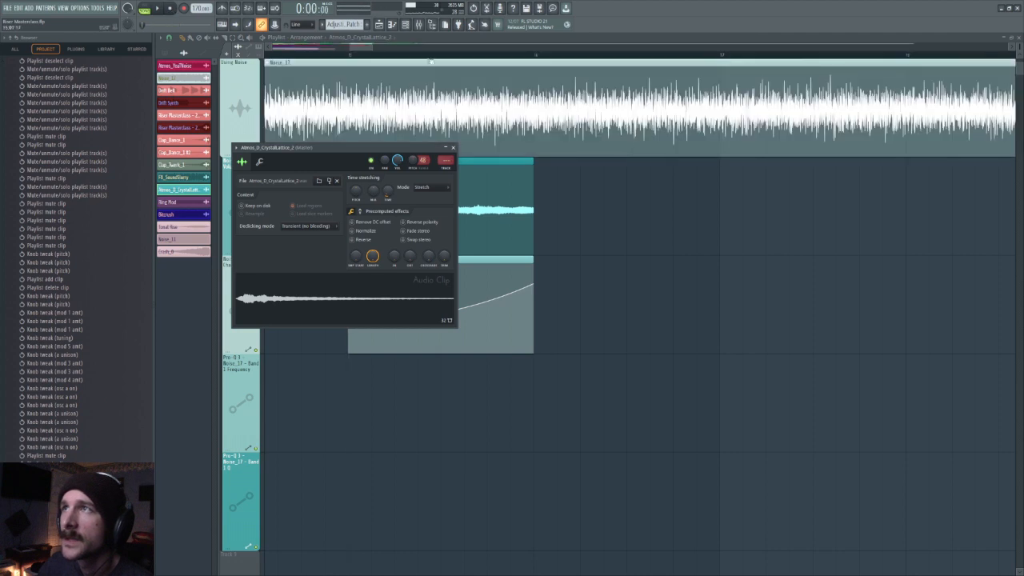
{"action": "left_click", "coordinate": [328, 56]}
{"action": "scroll", "coordinate": [377, 56], "scroll_direction": "down", "scroll_amount": 3}
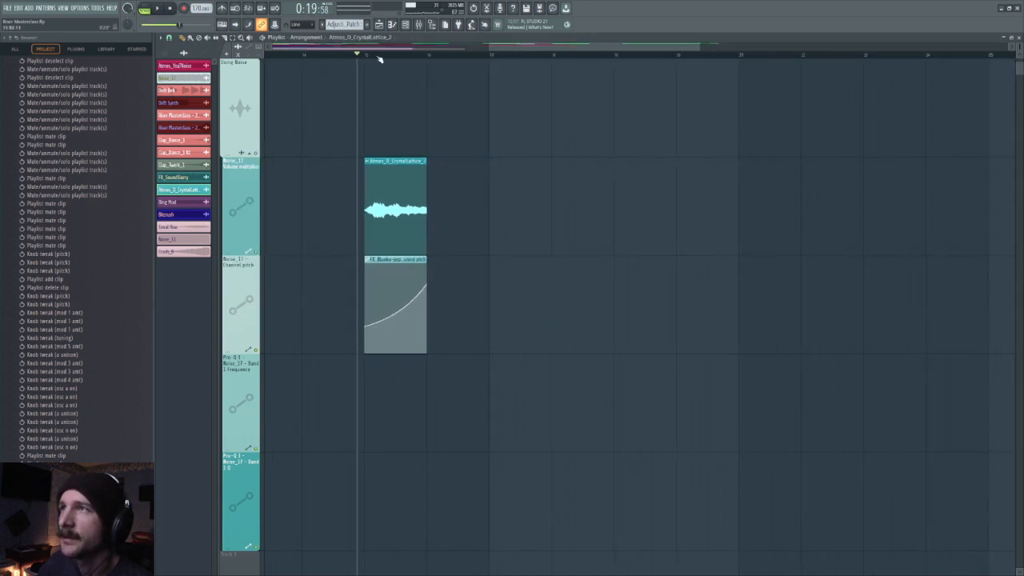
{"action": "left_click", "coordinate": [366, 56]}
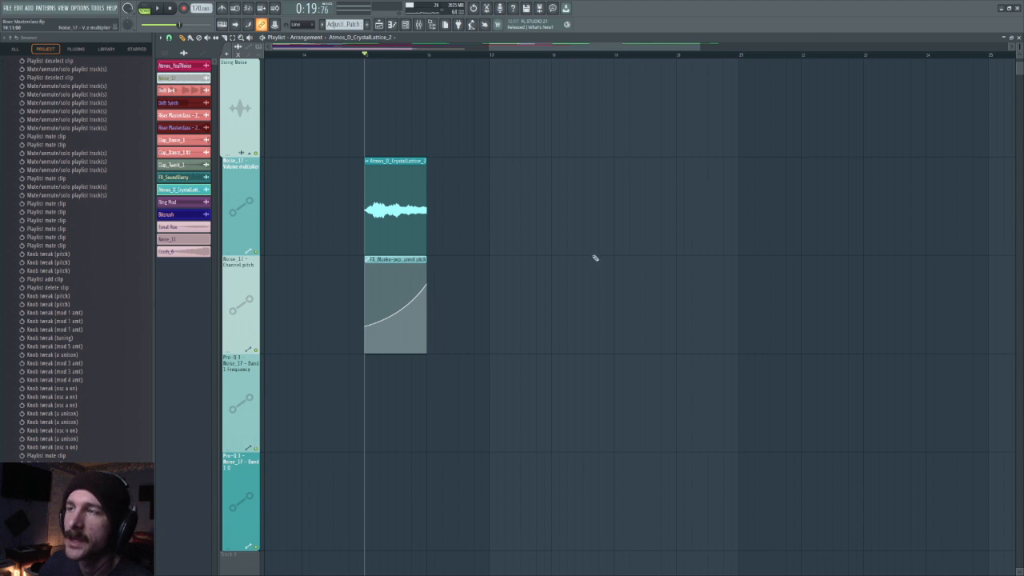
{"action": "double_click", "coordinate": [395, 199]}
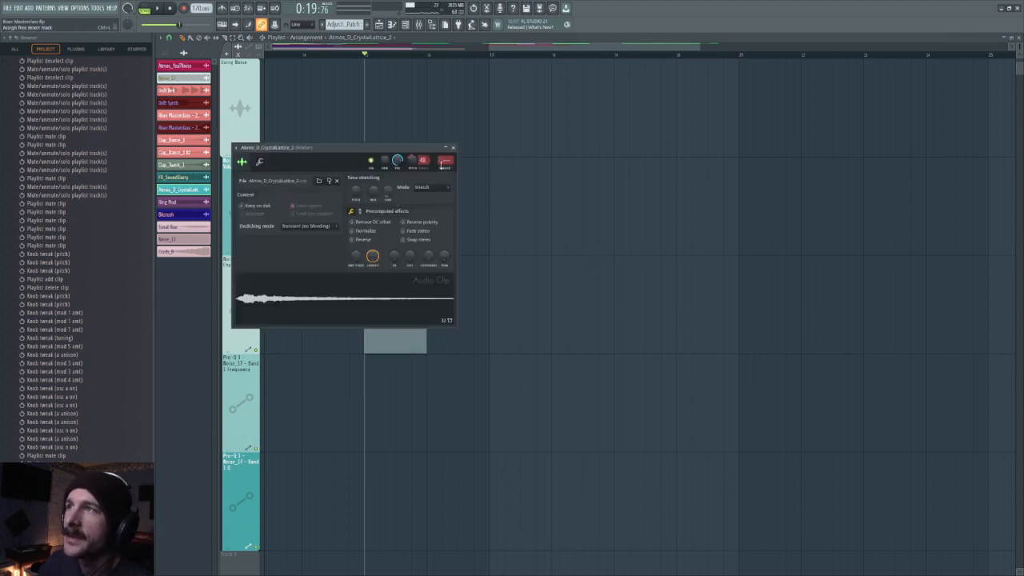
{"action": "key", "text": "Escape"}
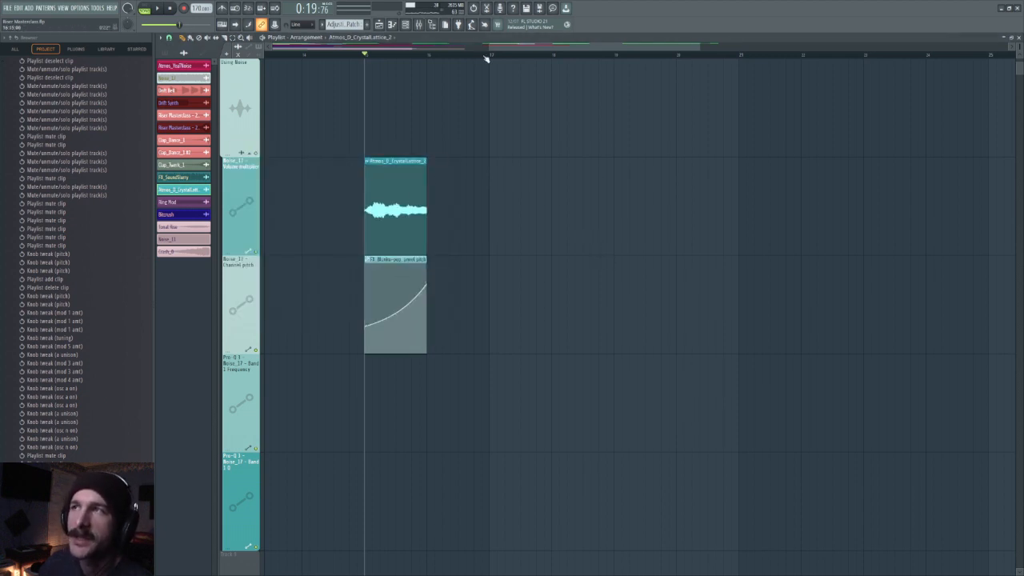
Step: Play the Atmos_D_CrystalLattice_2 riser and examine its frequency sweep in the enlarged spectrogram
{"action": "key", "text": "space"}
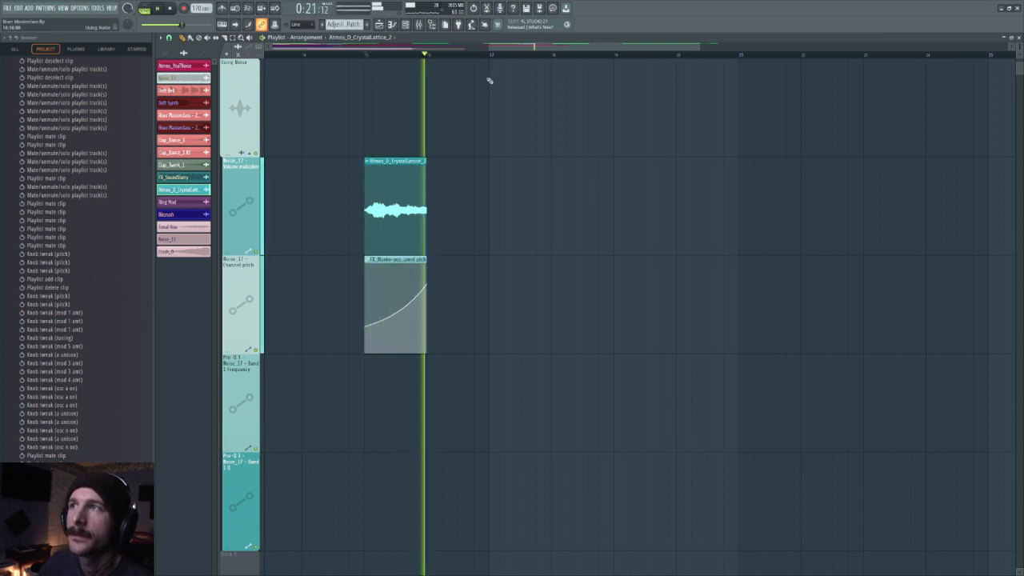
{"action": "key", "text": "space"}
{"action": "left_click_drag", "start_coordinate": [293, 0], "coordinate": [664, 285]}
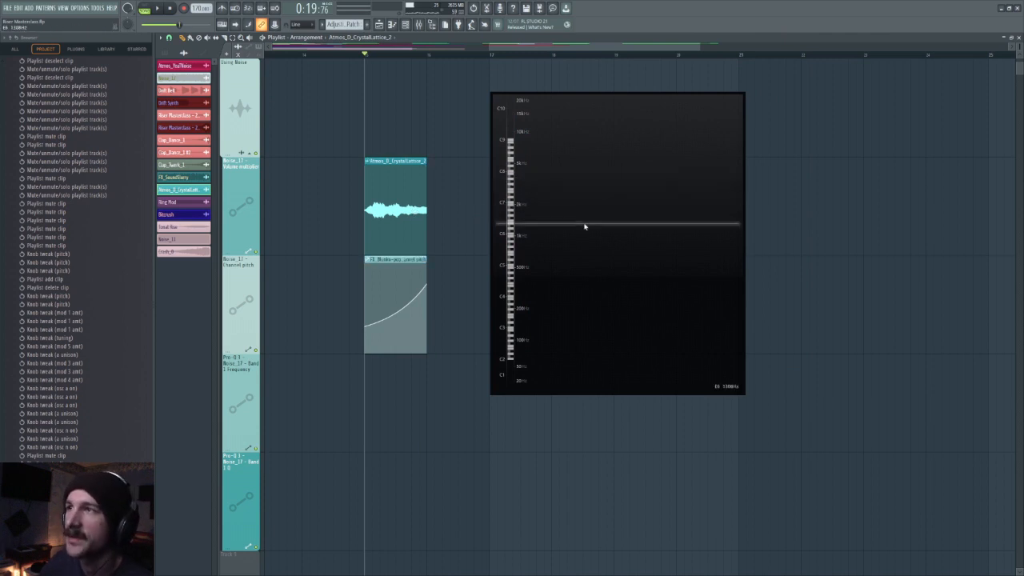
{"action": "key", "text": "space"}
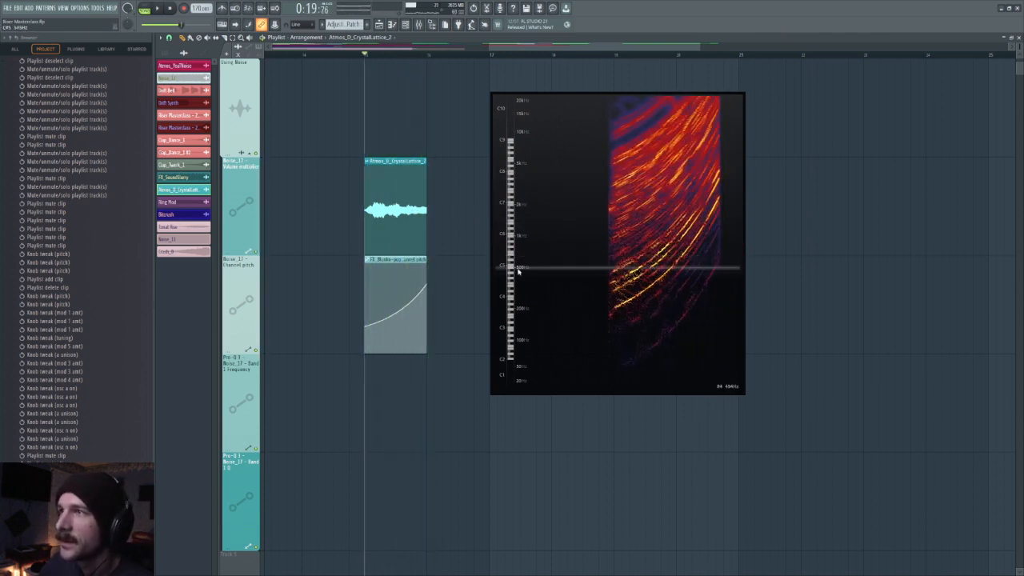
{"action": "key", "text": "space"}
{"action": "left_click_drag", "start_coordinate": [684, 287], "coordinate": [319, 1]}
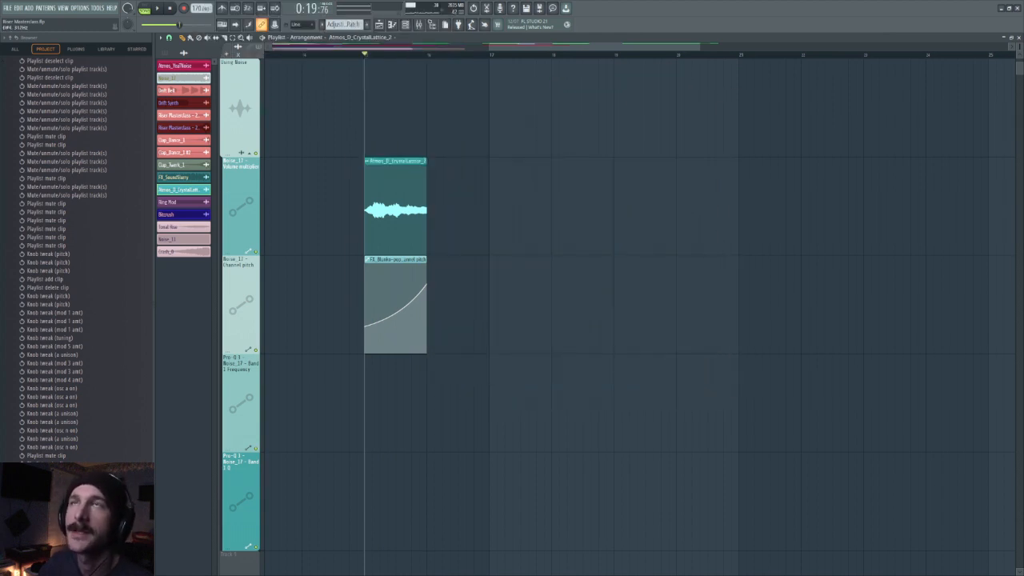
Step: Review the noise and chopped-sample riser clips and check the Atmos_D_CrystalLattice_2 sample's mixer track assignment
{"action": "scroll", "coordinate": [488, 57], "scroll_direction": "down", "scroll_amount": 5}
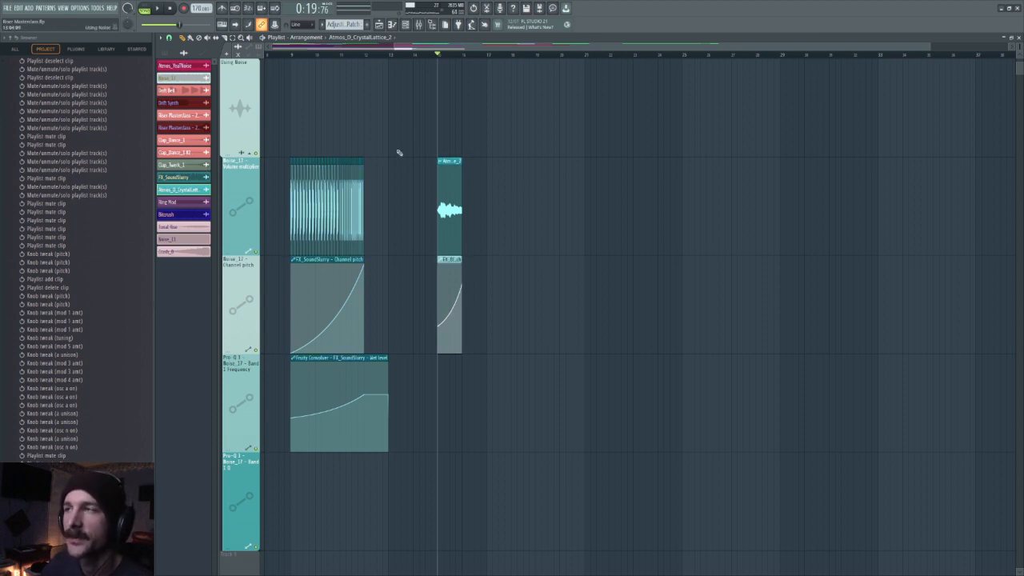
{"action": "left_click_drag", "start_coordinate": [455, 52], "coordinate": [336, 52]}
{"action": "scroll", "coordinate": [400, 136], "scroll_direction": "down", "scroll_amount": 3}
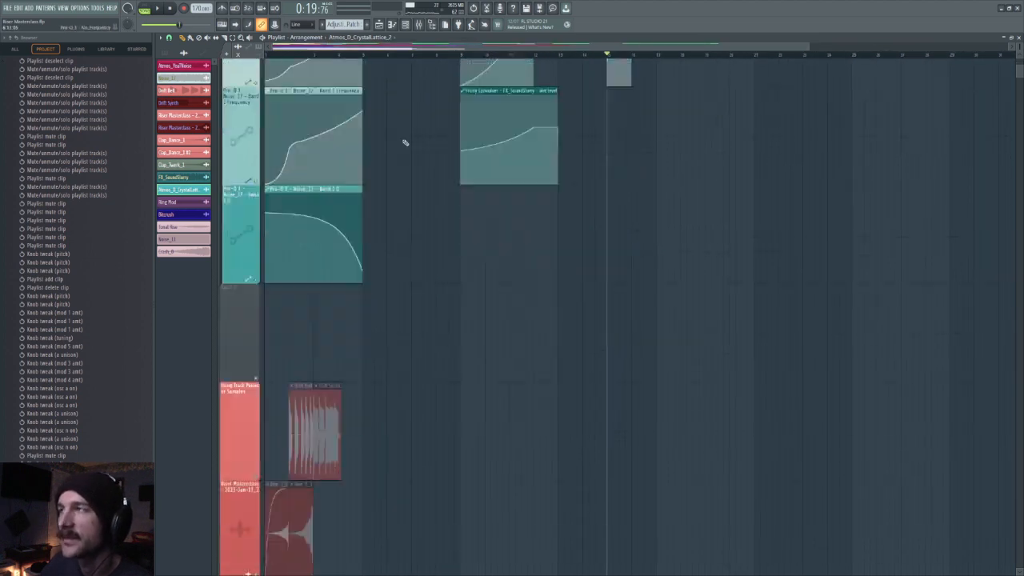
{"action": "scroll", "coordinate": [432, 149], "scroll_direction": "up", "scroll_amount": 4}
{"action": "double_click", "coordinate": [620, 275]}
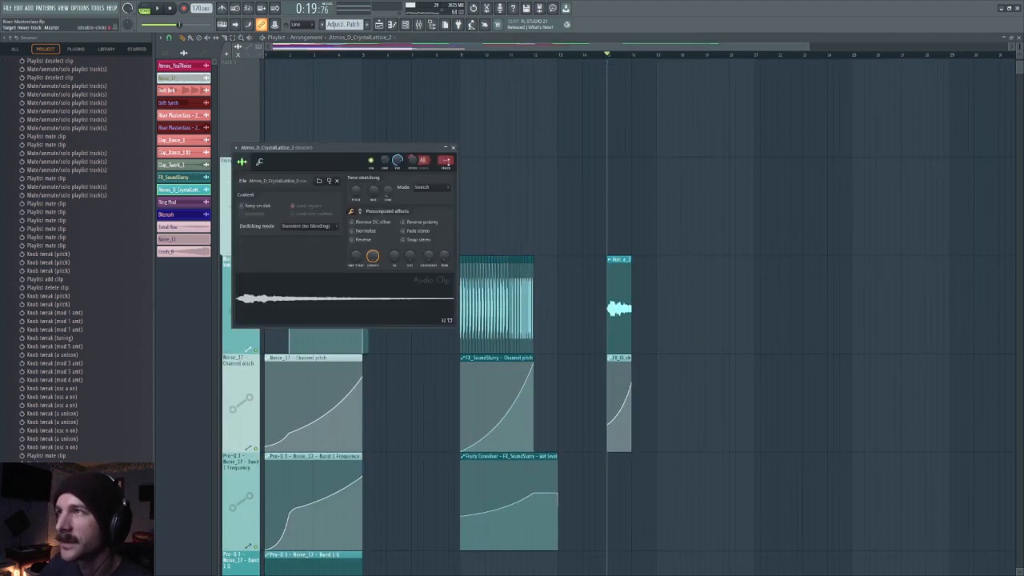
{"action": "left_click", "coordinate": [453, 148]}
{"action": "scroll", "coordinate": [697, 210], "scroll_direction": "down", "scroll_amount": 7}
{"action": "scroll", "coordinate": [702, 229], "scroll_direction": "up", "scroll_amount": 6}
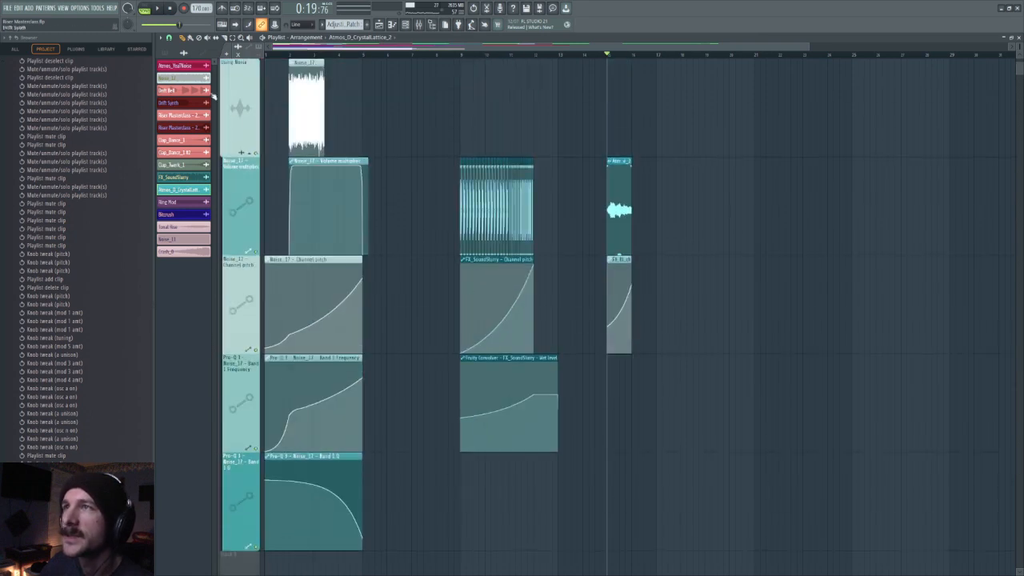
Step: Unmute the clips on the Using Track Pieces or Samples, Riser Masterclass, FreqShift and Clap_Dance_1 tracks
{"action": "left_click", "coordinate": [208, 39]}
{"action": "scroll", "coordinate": [312, 169], "scroll_direction": "down", "scroll_amount": 5}
{"action": "scroll", "coordinate": [370, 56], "scroll_direction": "up", "scroll_amount": 5}
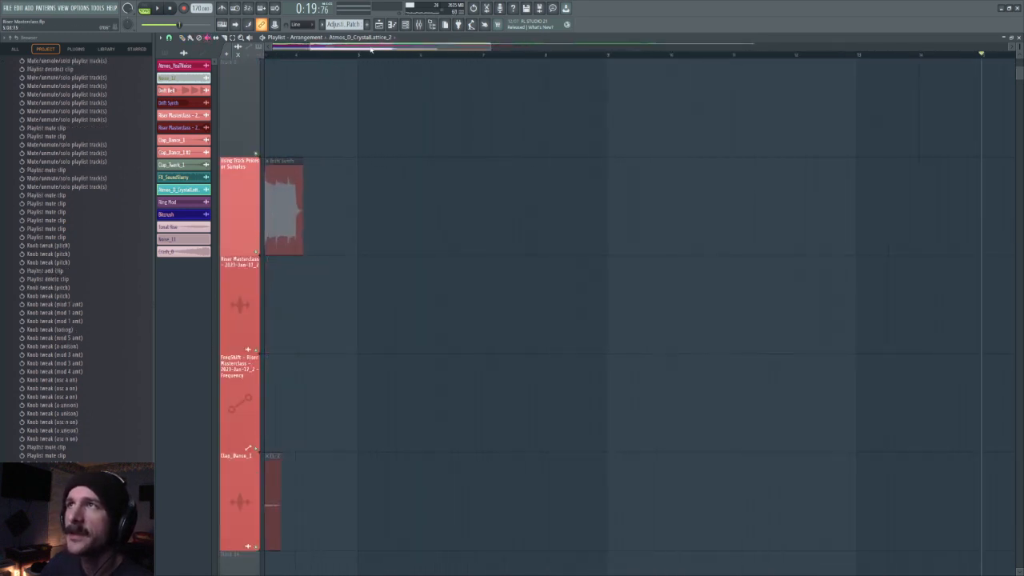
{"action": "left_click", "coordinate": [346, 182]}
{"action": "scroll", "coordinate": [517, 229], "scroll_direction": "down", "scroll_amount": 1}
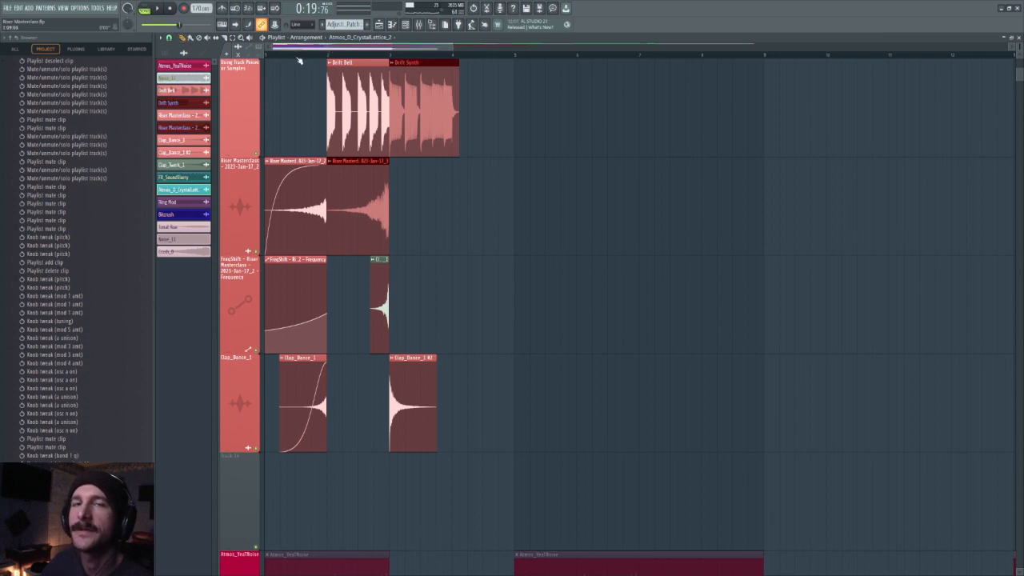
Step: Play the track-pieces section from the beginning of the arrangement with all of its layers
{"action": "scroll", "coordinate": [300, 56], "scroll_direction": "down", "scroll_amount": 3}
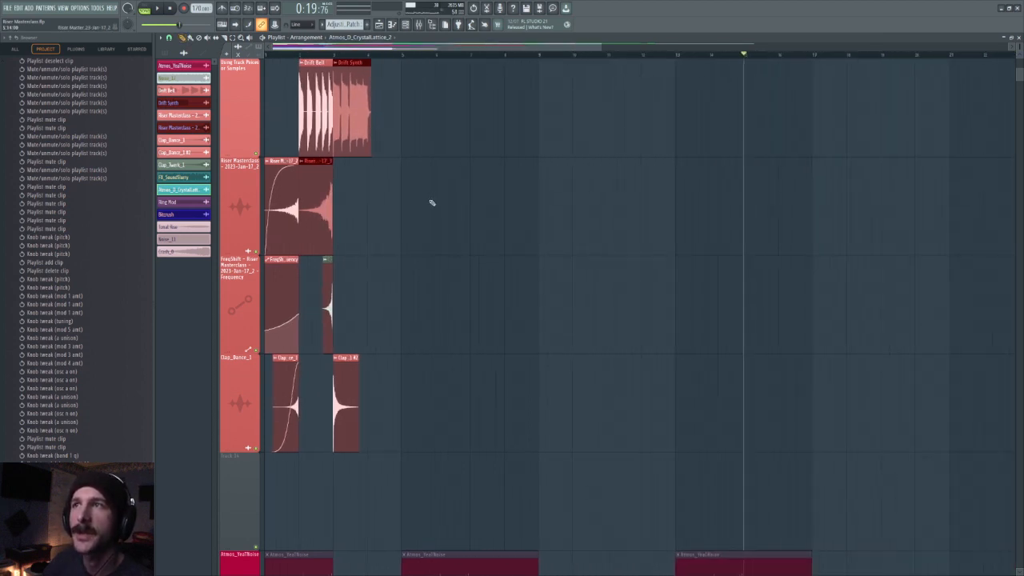
{"action": "scroll", "coordinate": [429, 201], "scroll_direction": "up", "scroll_amount": 1}
{"action": "key", "text": "space"}
{"action": "scroll", "coordinate": [464, 208], "scroll_direction": "down", "scroll_amount": 1}
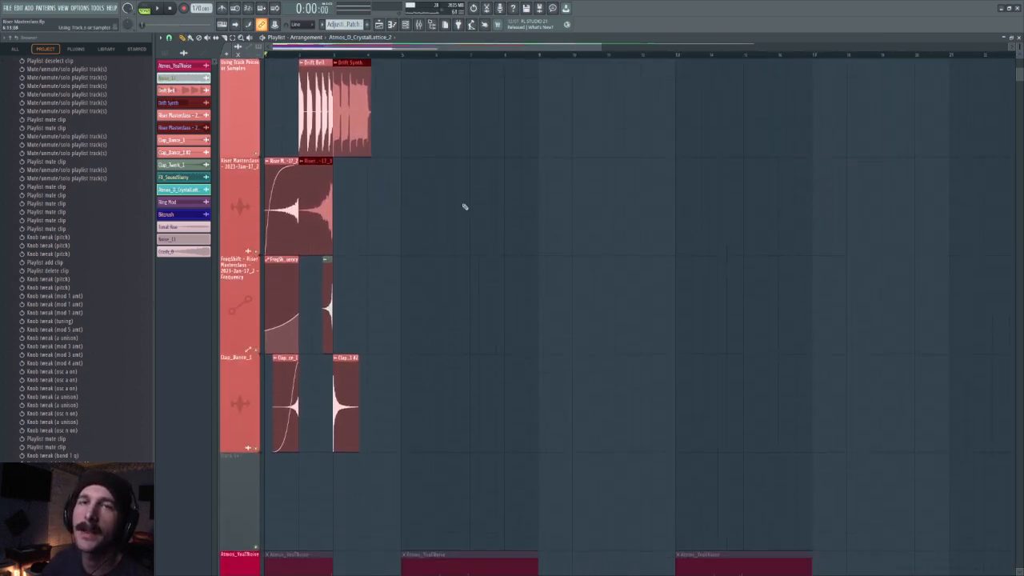
{"action": "scroll", "coordinate": [463, 207], "scroll_direction": "up", "scroll_amount": 1}
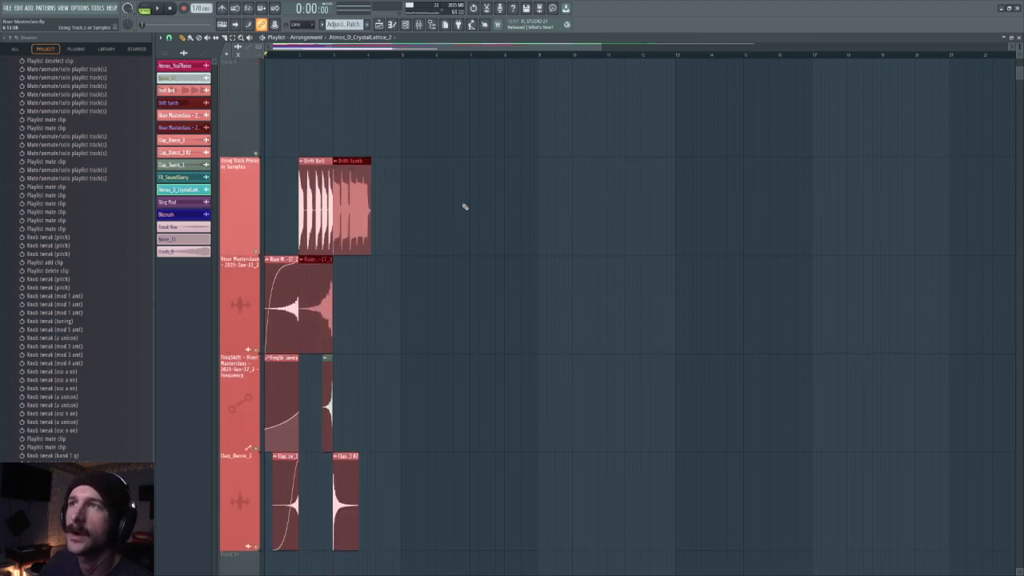
{"action": "scroll", "coordinate": [464, 208], "scroll_direction": "down", "scroll_amount": 1}
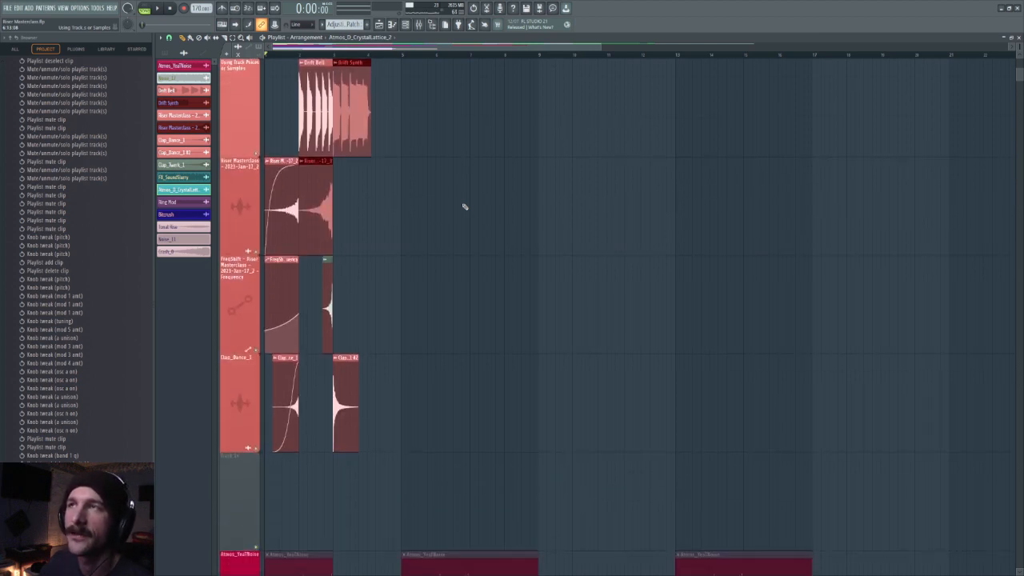
{"action": "key", "text": "space"}
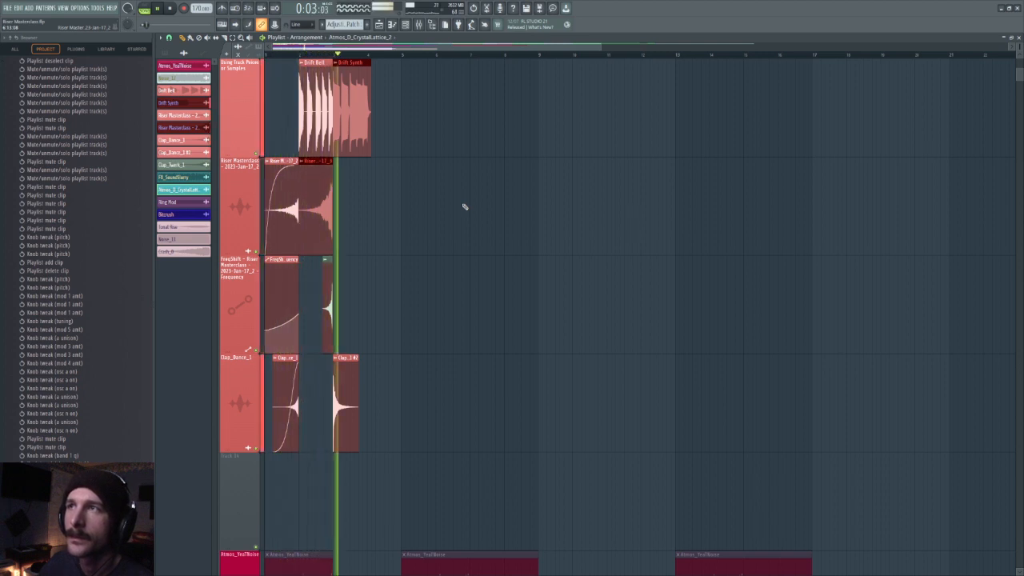
{"action": "key", "text": "space"}
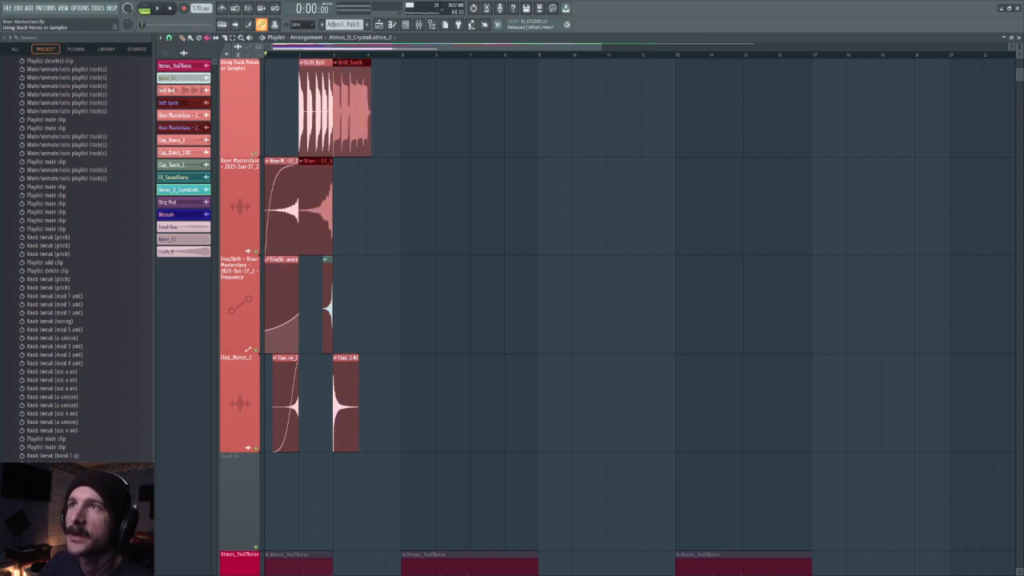
Step: Solo the Using Track Pieces or Samples track and play its Drift Bell and Drift Synth clips from bar 2
{"action": "right_click", "coordinate": [255, 153]}
{"action": "left_click", "coordinate": [299, 56]}
{"action": "key", "text": "space"}
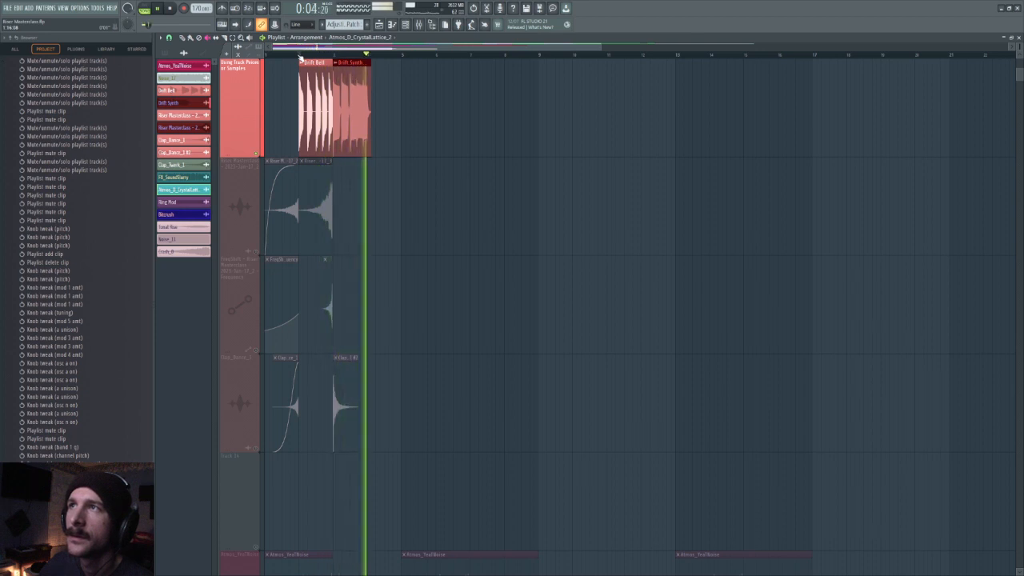
{"action": "key", "text": "space"}
Step: Isolate the Riser Masterclass and FreqShift tracks, reverse the first Riser Masterclass sample and play it
{"action": "right_click", "coordinate": [257, 153]}
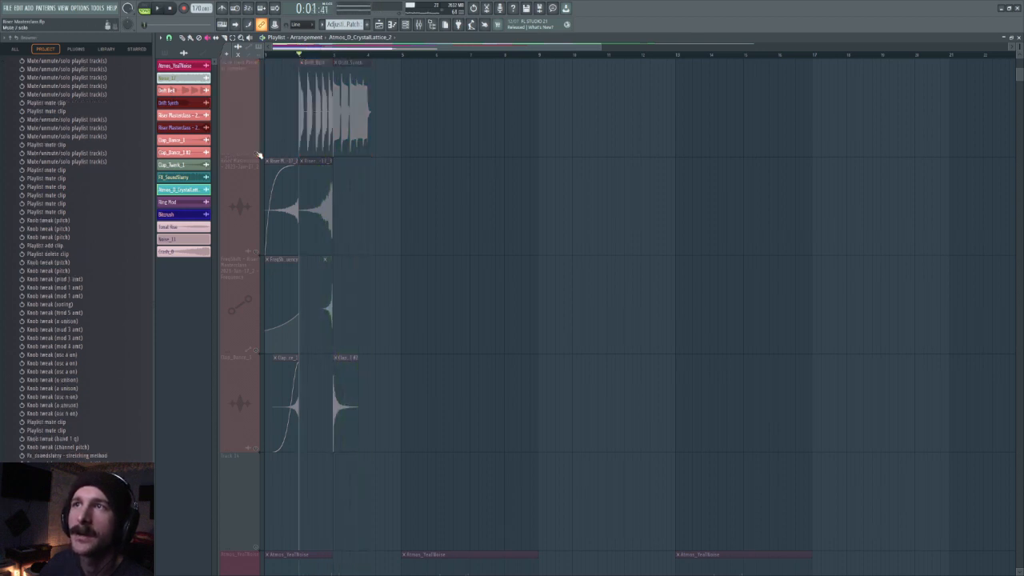
{"action": "right_click", "coordinate": [256, 252]}
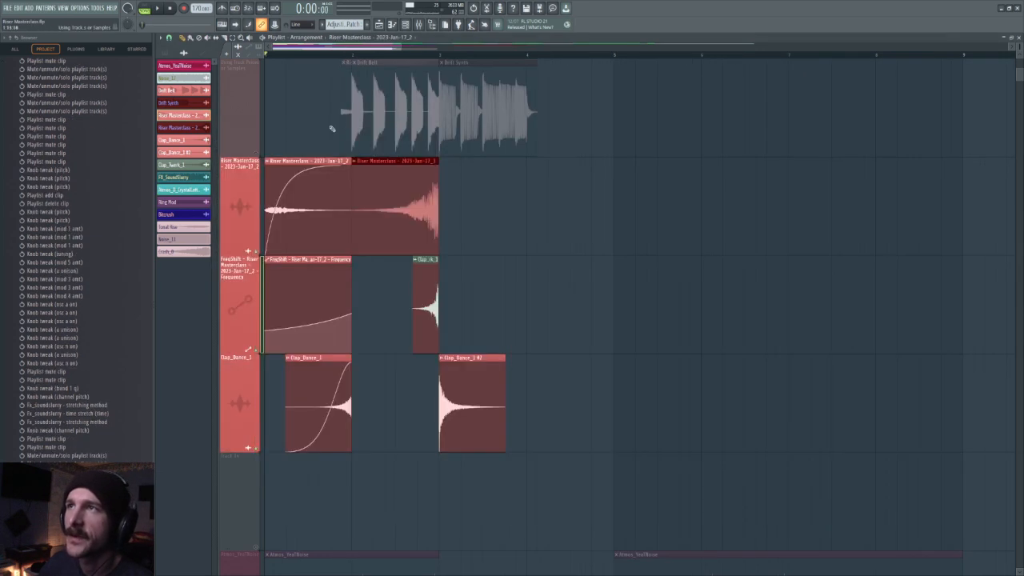
{"action": "key", "text": "ctrl+a"}
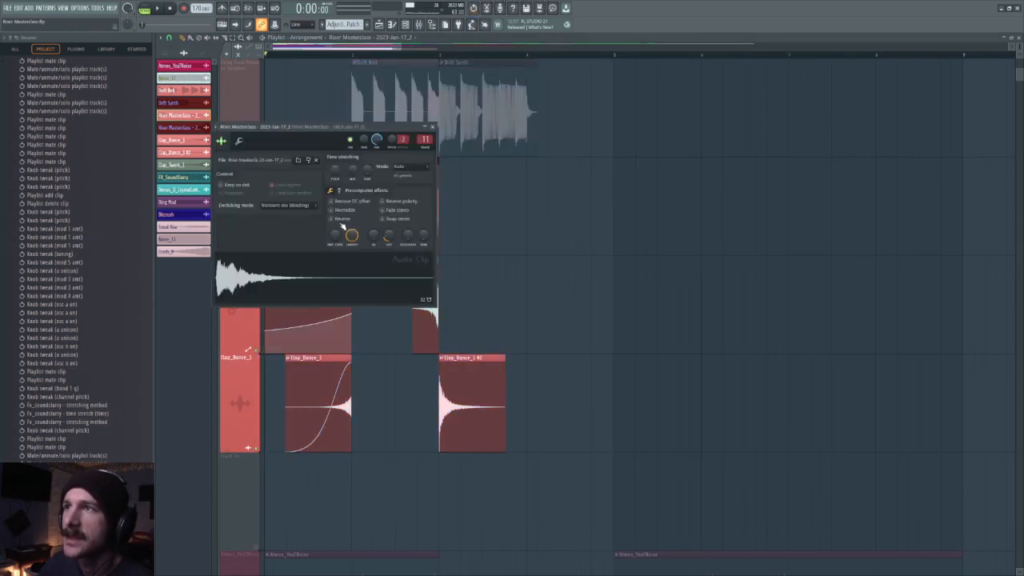
{"action": "key", "text": "space"}
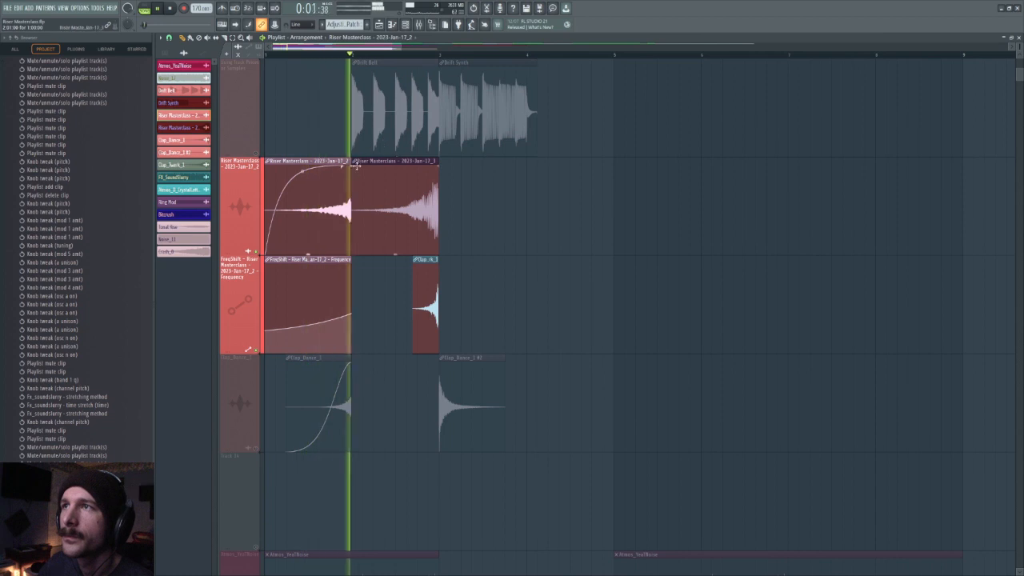
{"action": "key", "text": "space"}
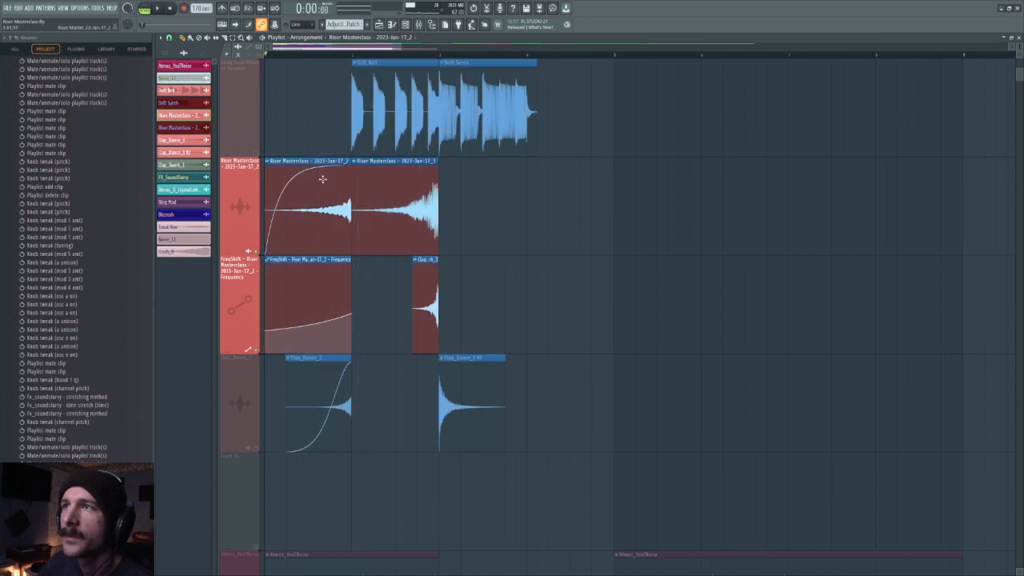
Step: Turn off Reverse on the first Riser Masterclass sample and solo the Using Track Pieces or Samples track with the playhead at bar 2
{"action": "double_click", "coordinate": [357, 165]}
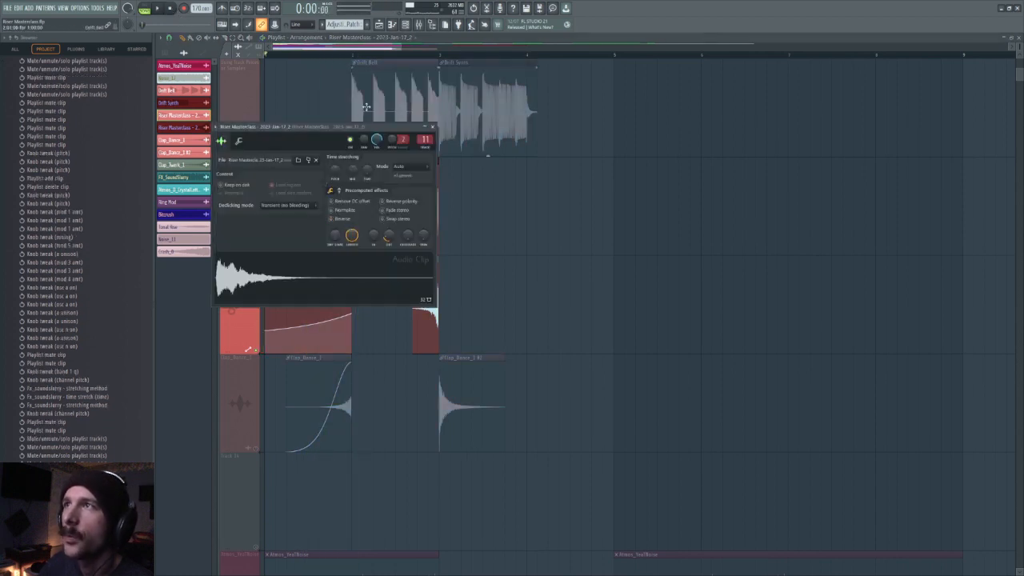
{"action": "left_click", "coordinate": [360, 60]}
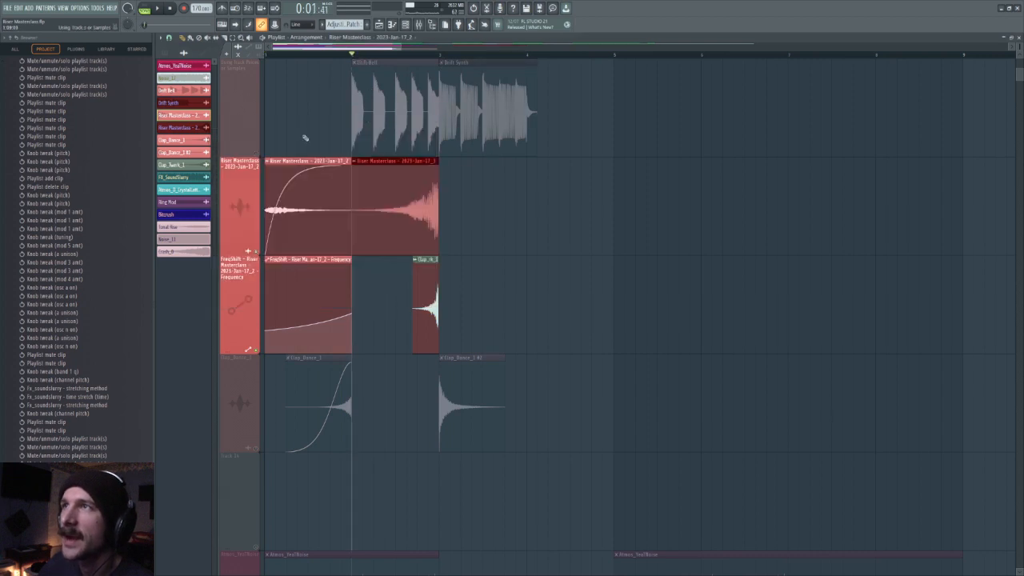
{"action": "right_click", "coordinate": [256, 154]}
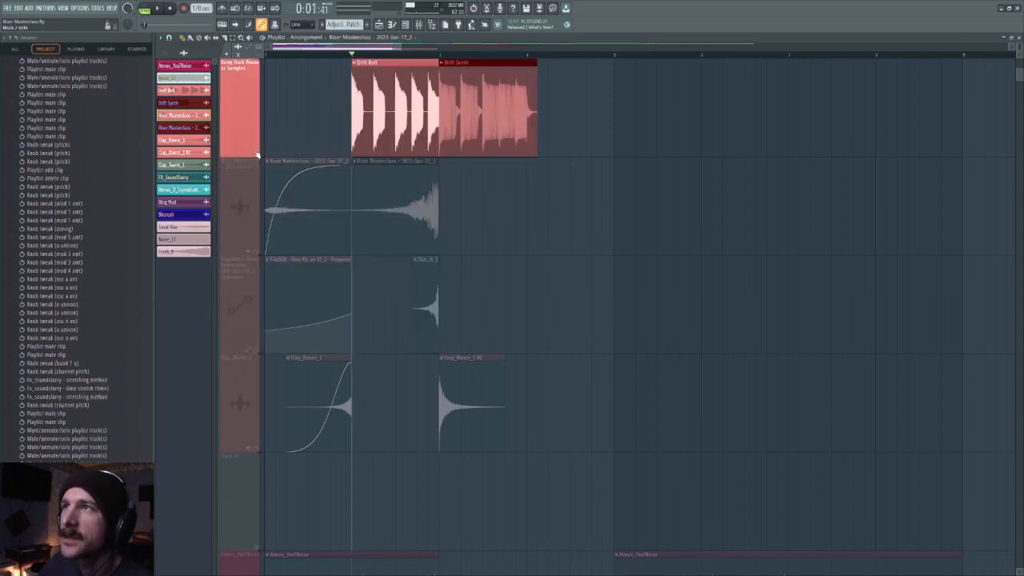
Step: Isolate the Riser Masterclass and FreqShift tracks and turn Reverse back on for the first Riser Masterclass sample
{"action": "right_click", "coordinate": [256, 252]}
{"action": "left_click", "coordinate": [257, 351]}
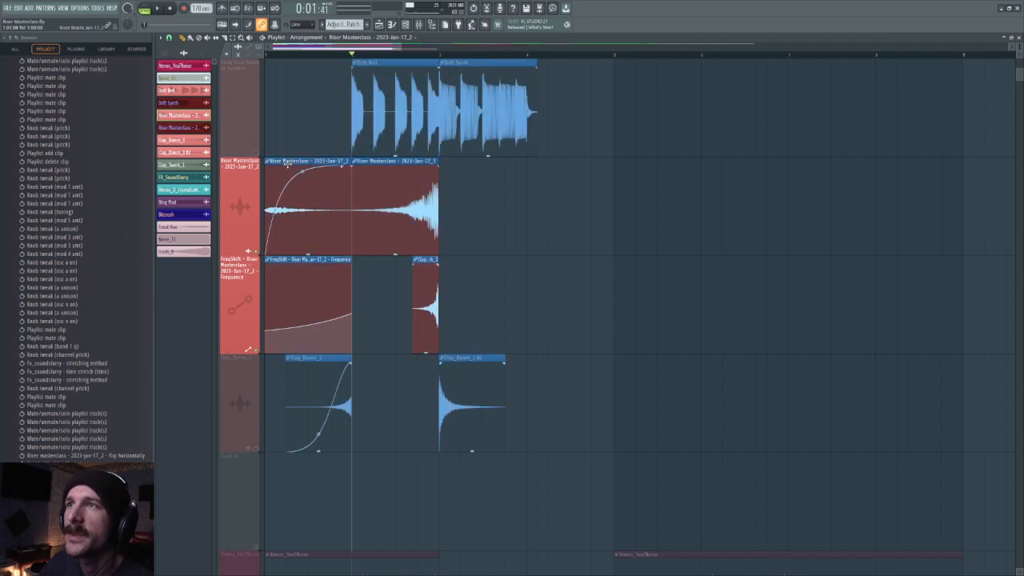
{"action": "double_click", "coordinate": [285, 164]}
{"action": "left_click", "coordinate": [309, 111]}
{"action": "double_click", "coordinate": [309, 178]}
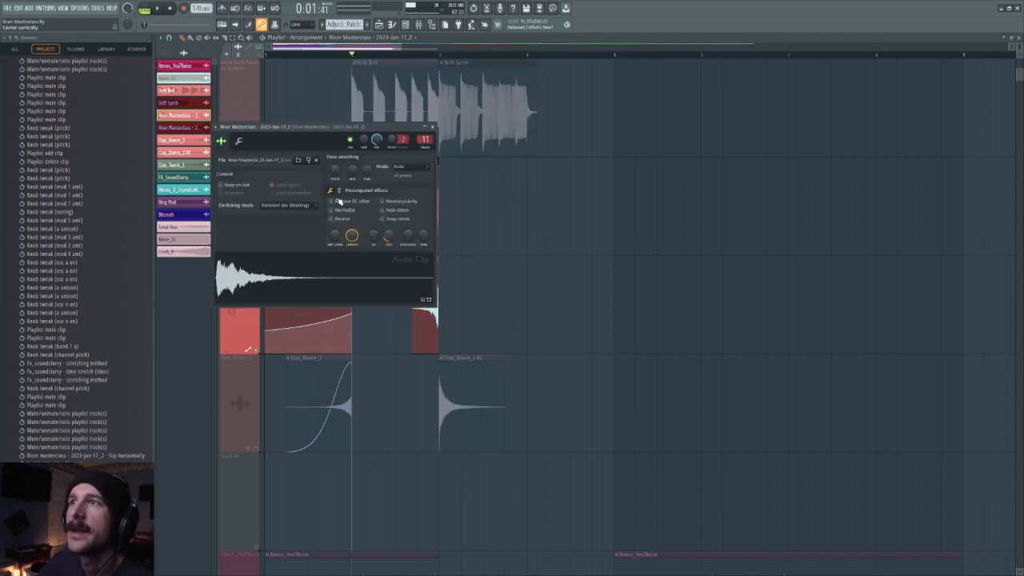
{"action": "left_click", "coordinate": [343, 220]}
{"action": "left_click", "coordinate": [346, 102]}
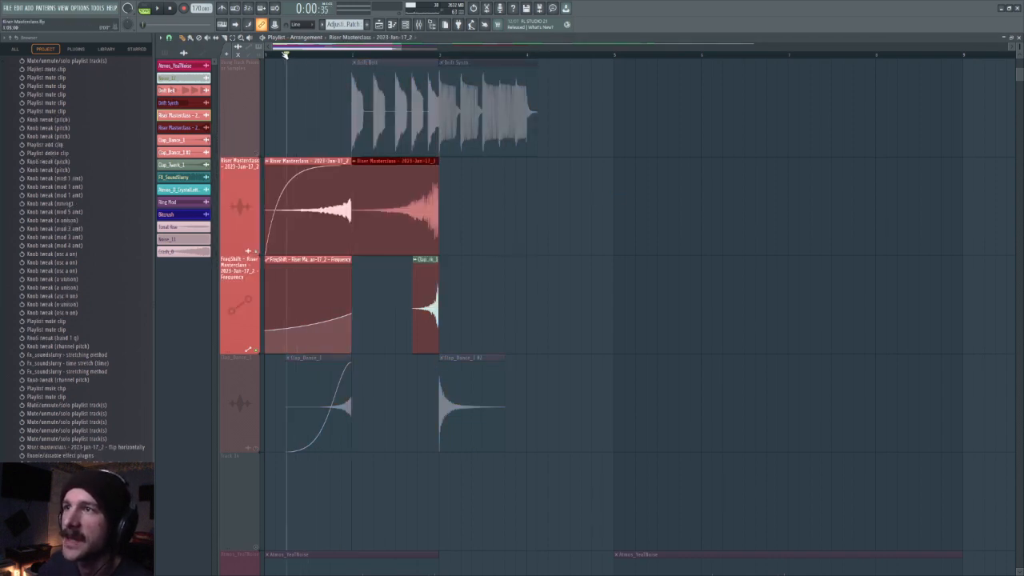
Step: Unmute the Clap_Dance_1 track, play it with the Riser Masterclass track muted, and turn on Reverse for the Clap_Dance_1 sample
{"action": "left_click", "coordinate": [258, 450]}
{"action": "left_click", "coordinate": [257, 253]}
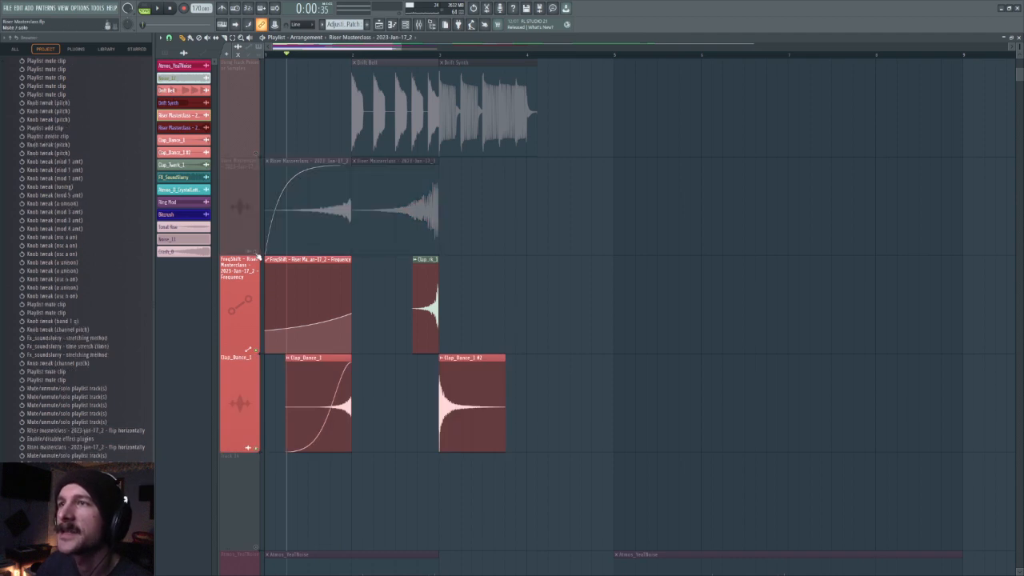
{"action": "key", "text": "space"}
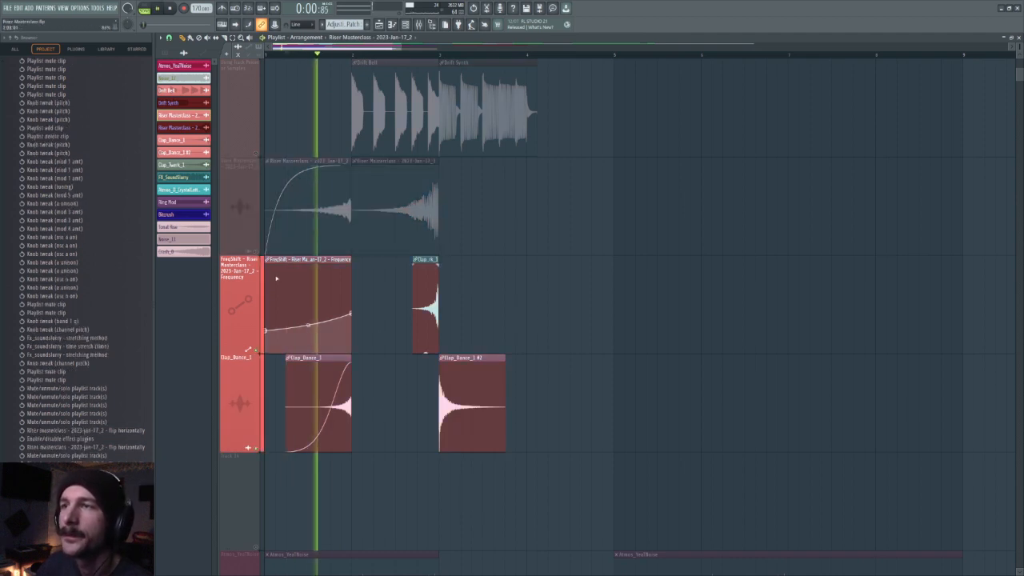
{"action": "key", "text": "space"}
{"action": "left_click", "coordinate": [257, 253]}
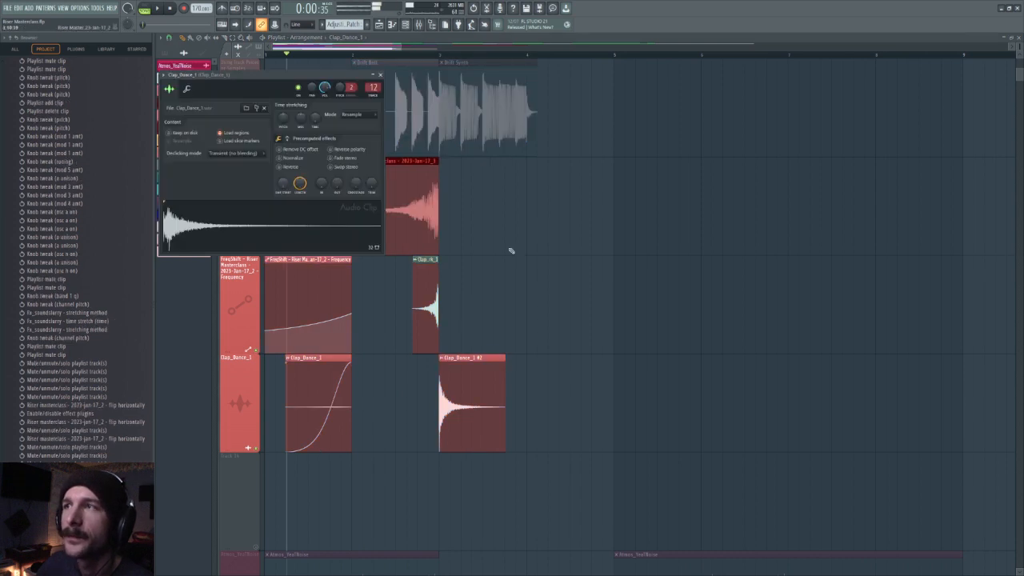
{"action": "left_click", "coordinate": [282, 168]}
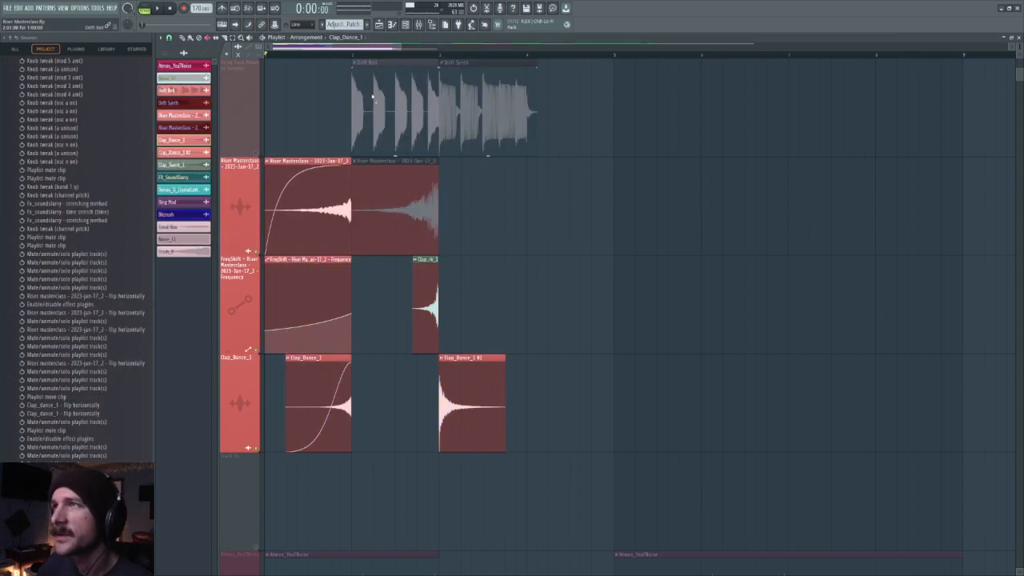
Step: Mute the Drift Bell, Drift Synth and Clap_Dance_1 #2 clips, unmute the second Riser Masterclass clip and play it
{"action": "left_click", "coordinate": [414, 134]}
{"action": "left_click", "coordinate": [256, 153]}
{"action": "left_click", "coordinate": [394, 212]}
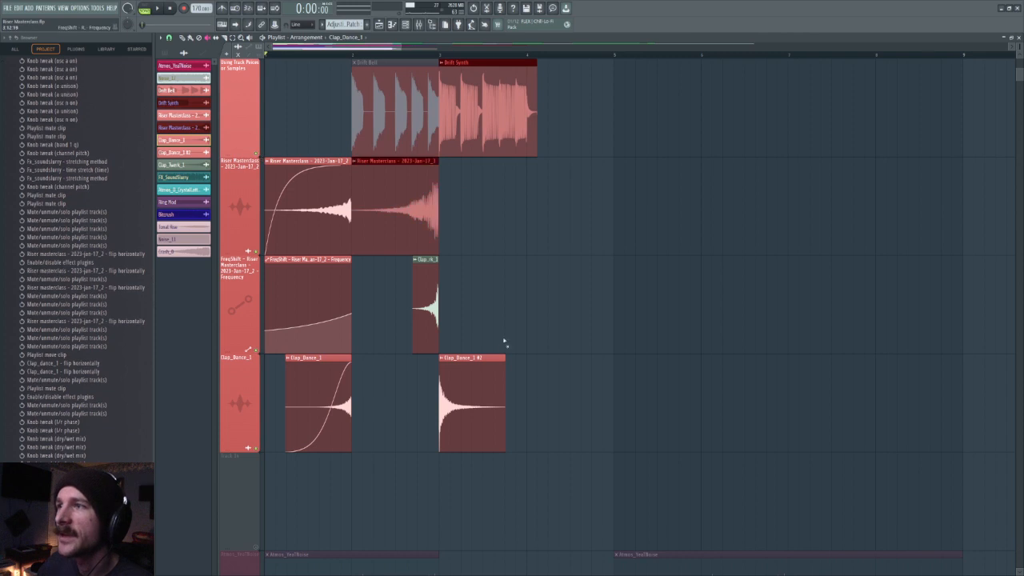
{"action": "left_click", "coordinate": [474, 381]}
{"action": "left_click", "coordinate": [463, 96]}
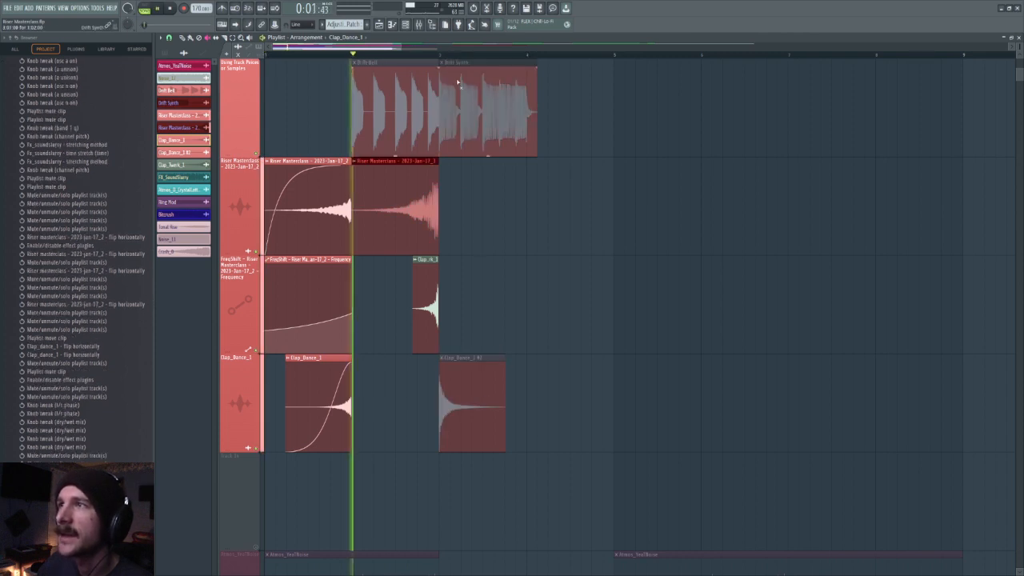
{"action": "key", "text": "space"}
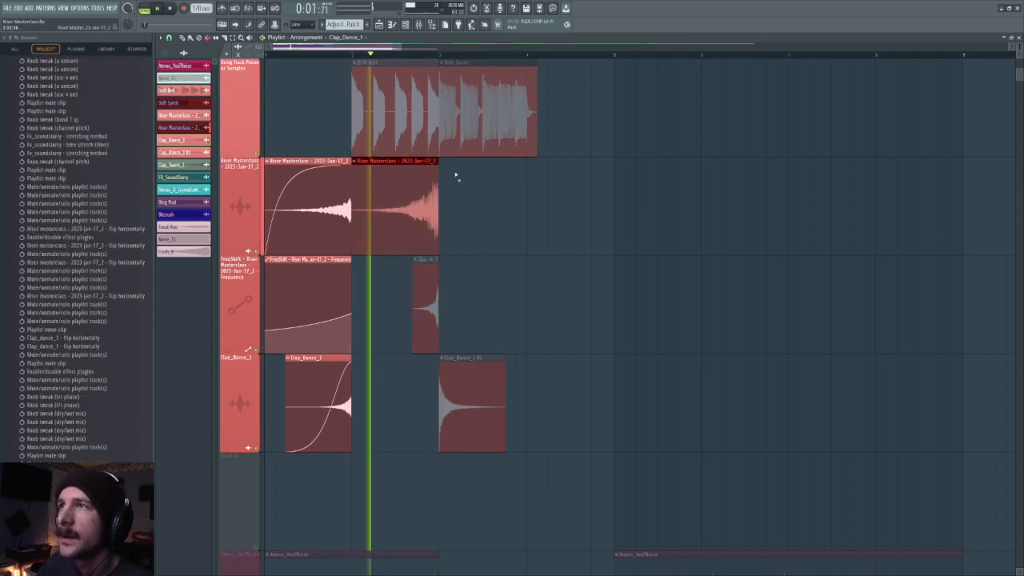
{"action": "key", "text": "space"}
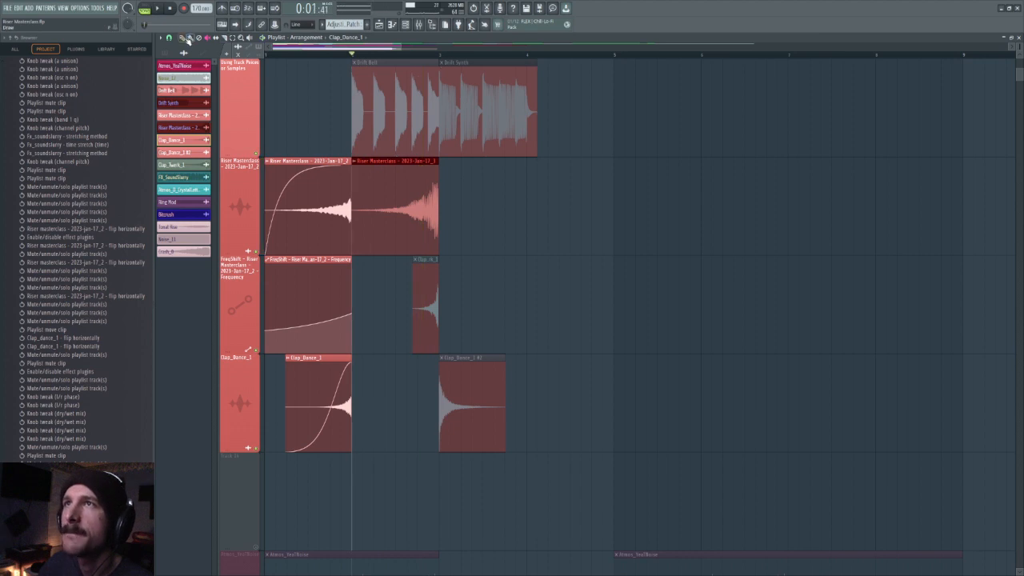
Step: Turn off Reverse on the second Riser Masterclass sample, show its mixer channel and preview the forward sound
{"action": "double_click", "coordinate": [395, 208]}
{"action": "left_click", "coordinate": [341, 229]}
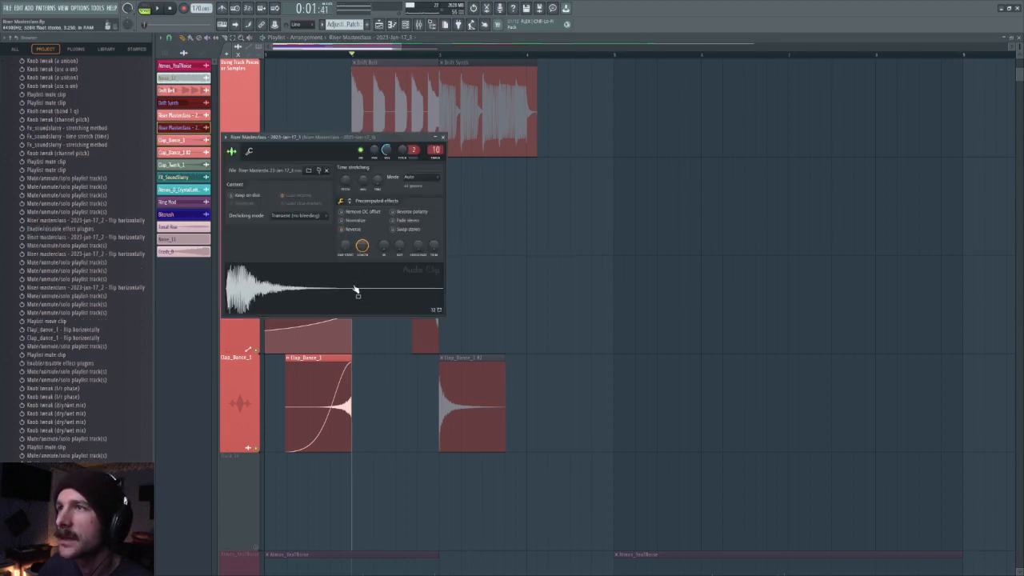
{"action": "left_click", "coordinate": [418, 25]}
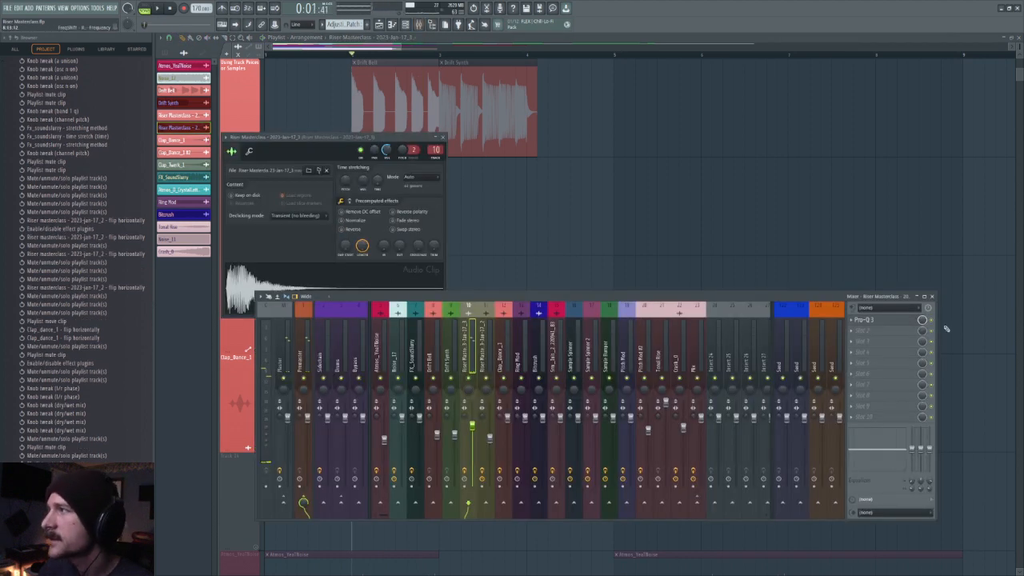
{"action": "left_click", "coordinate": [339, 283]}
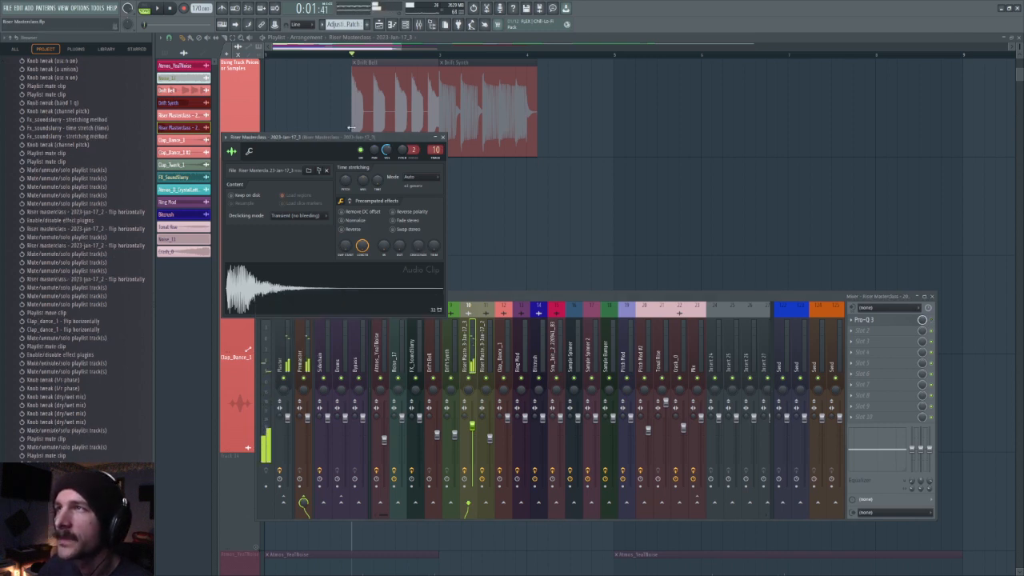
{"action": "left_click", "coordinate": [439, 56]}
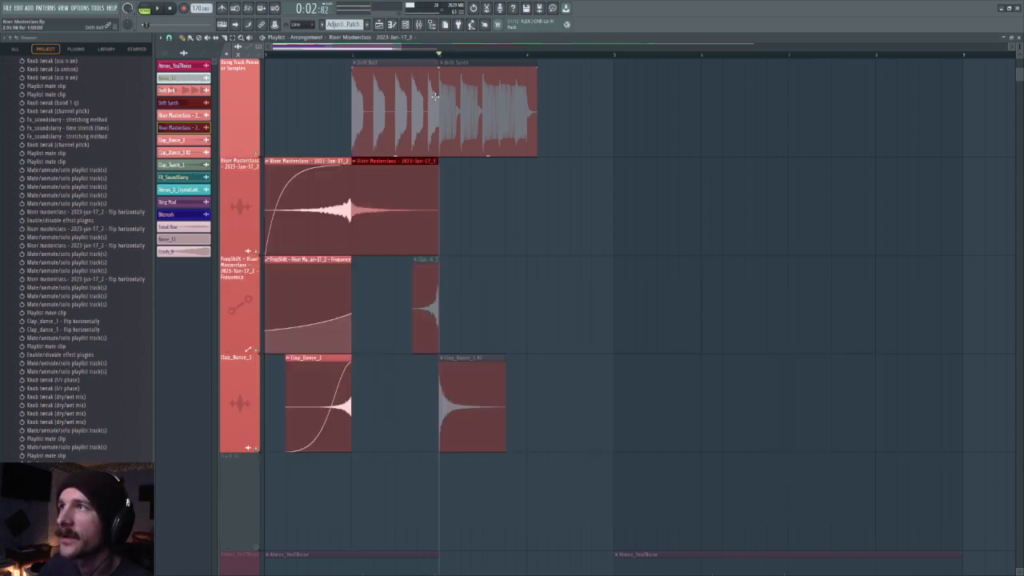
Step: Try Normalize on the second Riser Masterclass sample, turn its Reverse back on and close its settings
{"action": "double_click", "coordinate": [434, 202]}
{"action": "left_click", "coordinate": [359, 223]}
{"action": "left_click", "coordinate": [349, 220]}
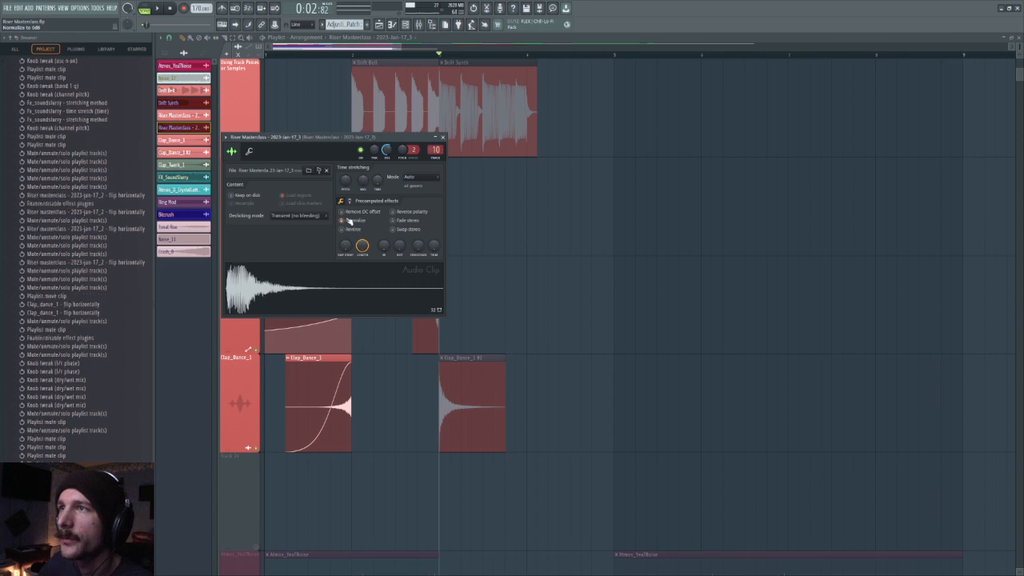
{"action": "left_click", "coordinate": [347, 229]}
{"action": "right_click", "coordinate": [595, 221]}
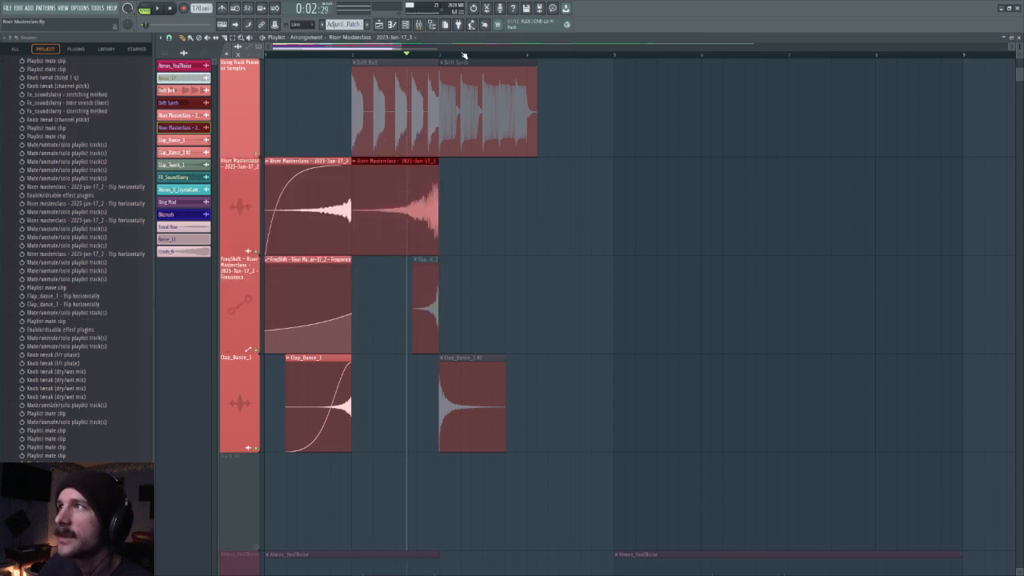
Step: Re-enable Pro-Q 3 on the second Riser Masterclass sample's mixer channel and play the riser
{"action": "left_click", "coordinate": [430, 24]}
{"action": "left_click", "coordinate": [931, 320]}
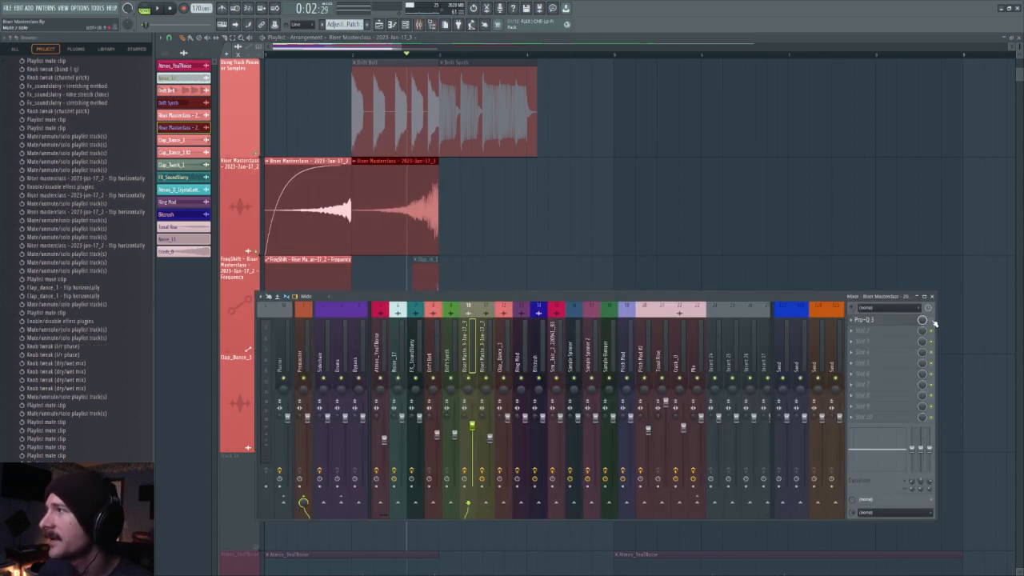
{"action": "key", "text": "space"}
{"action": "key", "text": "space"}
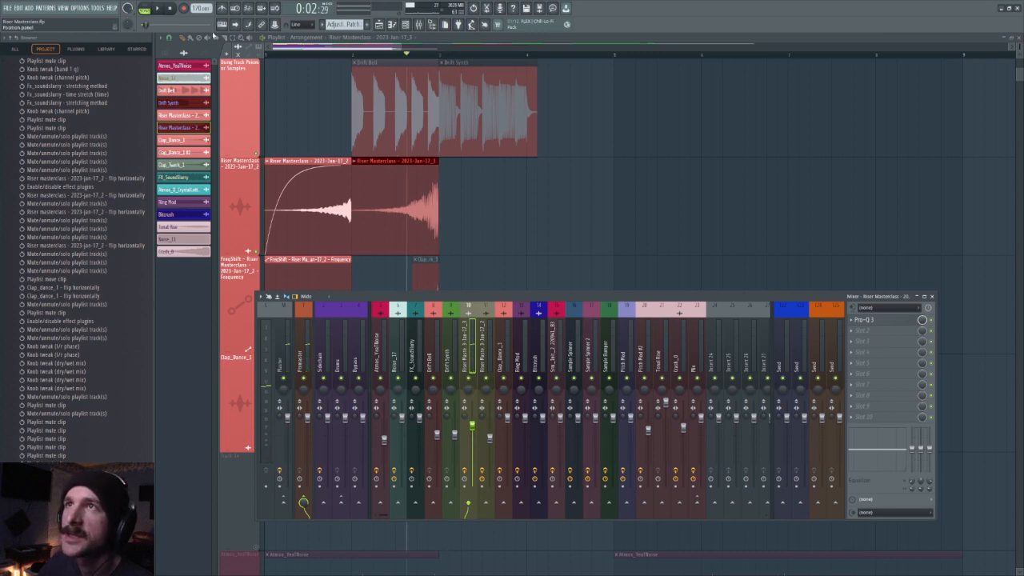
Step: Unmute the Drift Bell clip and play it together with the second Riser Masterclass sample from the middle of bar 2
{"action": "left_click", "coordinate": [208, 37]}
{"action": "left_click", "coordinate": [406, 95]}
{"action": "key", "text": "space"}
{"action": "key", "text": "space"}
{"action": "key", "text": "space"}
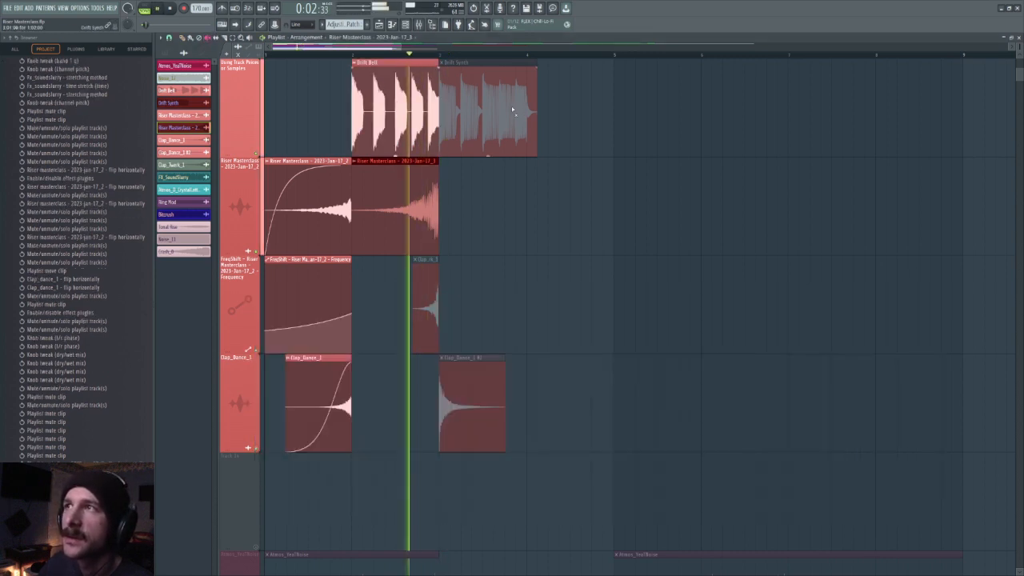
{"action": "key", "text": "space"}
{"action": "left_click", "coordinate": [395, 55]}
{"action": "key", "text": "space"}
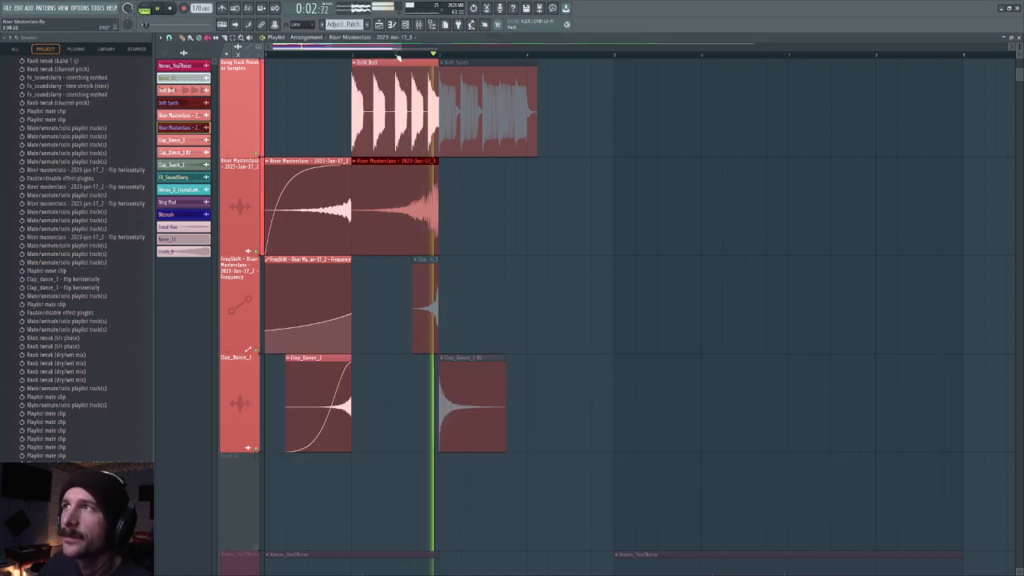
{"action": "key", "text": "space"}
{"action": "key", "text": "space"}
{"action": "key", "text": "space"}
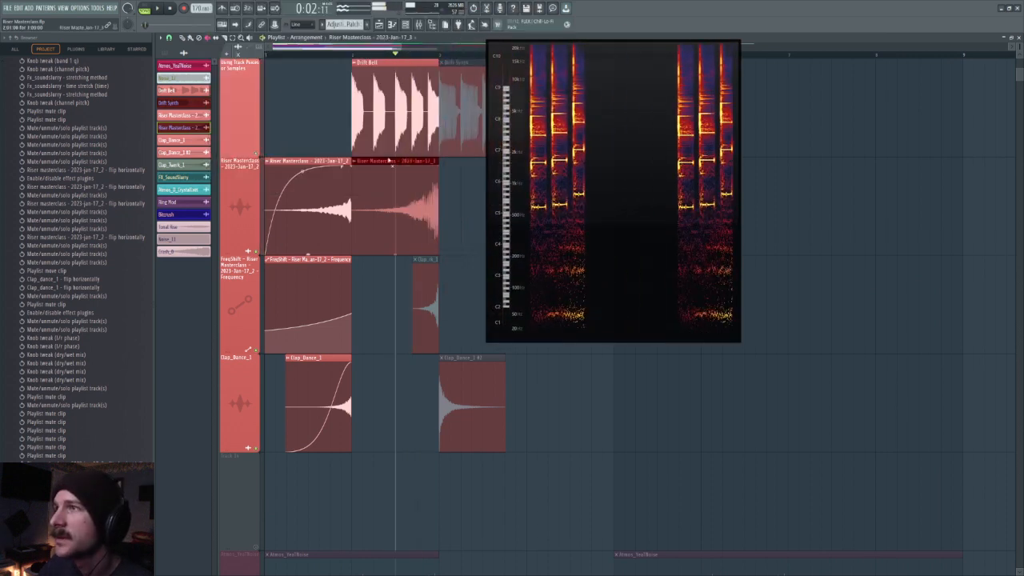
Step: Compare the riser with and without the Using Track Pieces or Samples track by toggling its mute during playback
{"action": "left_click", "coordinate": [257, 153]}
{"action": "key", "text": "space"}
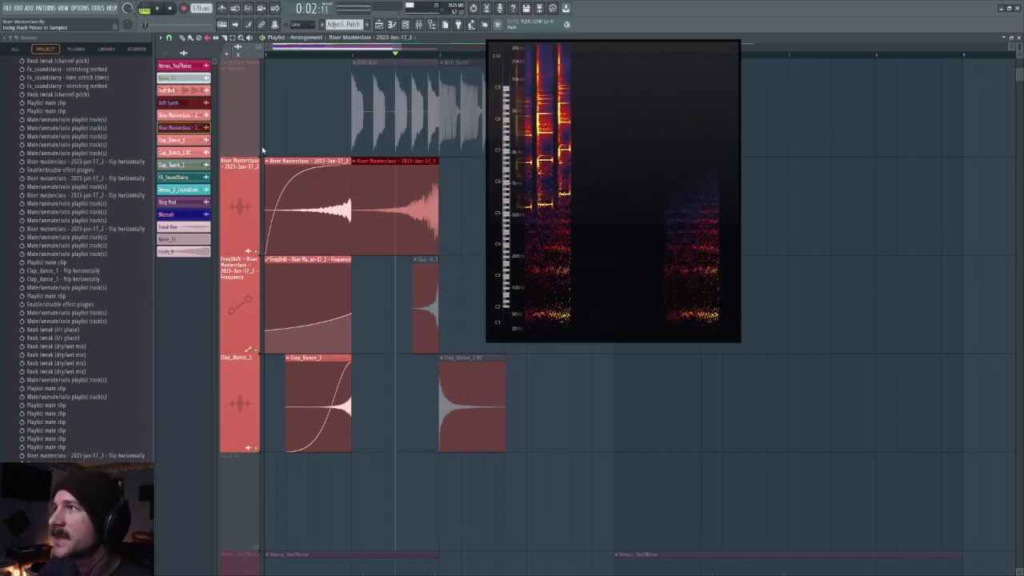
{"action": "key", "text": "space"}
{"action": "left_click", "coordinate": [257, 153]}
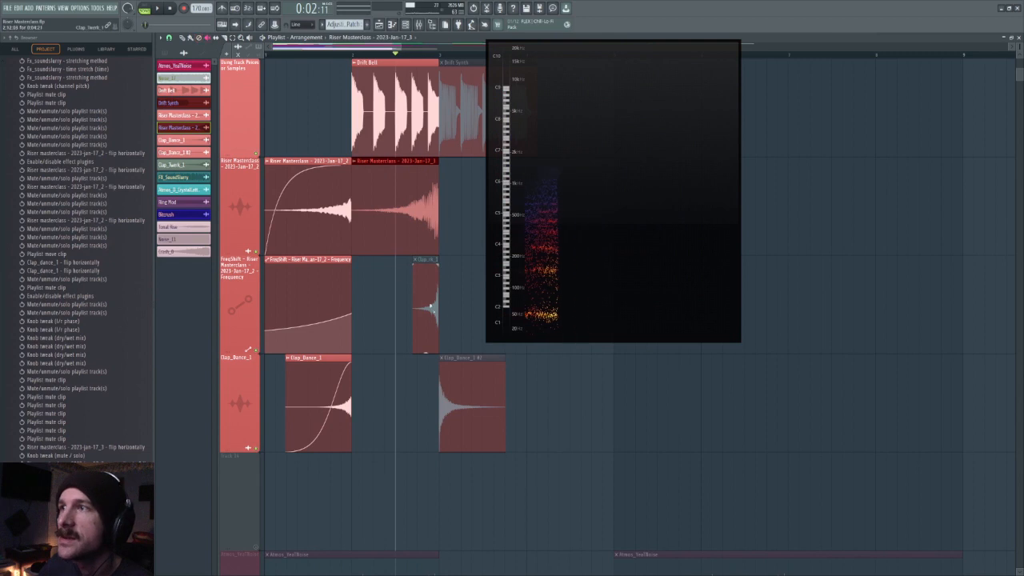
{"action": "key", "text": "space"}
{"action": "left_click", "coordinate": [256, 152]}
{"action": "key", "text": "space"}
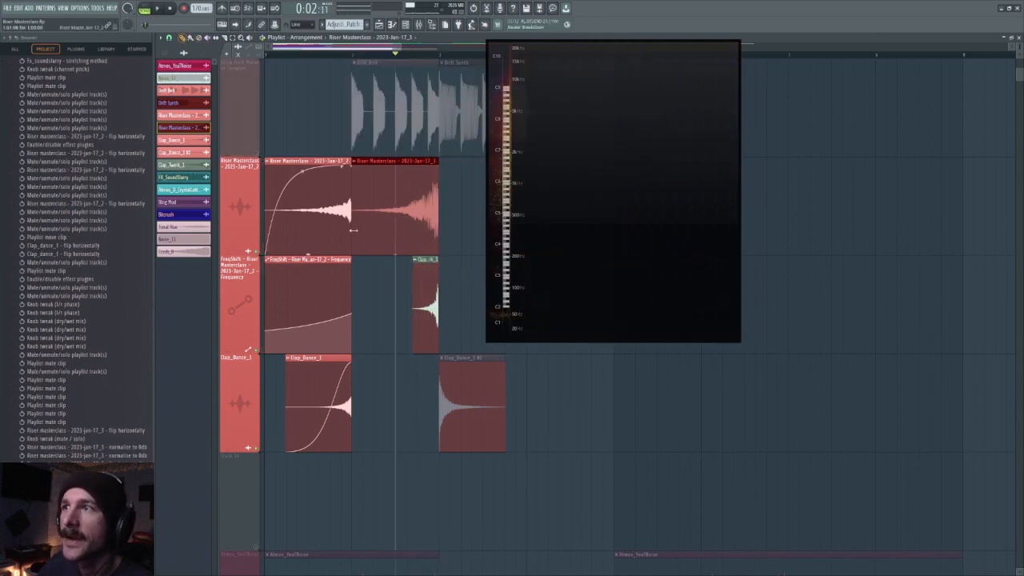
{"action": "left_click_drag", "start_coordinate": [575, 211], "coordinate": [623, 227]}
{"action": "left_click", "coordinate": [257, 153]}
Step: Examine the Clap_Twerk_1 clip's sample settings and close them
{"action": "scroll", "coordinate": [443, 187], "scroll_direction": "down", "scroll_amount": 2}
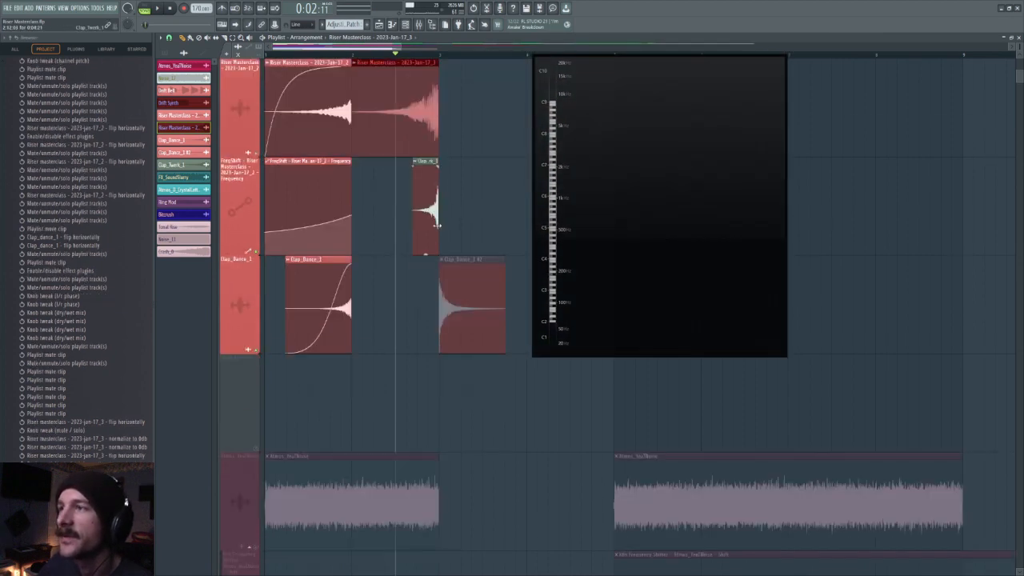
{"action": "scroll", "coordinate": [425, 205], "scroll_direction": "up", "scroll_amount": 1}
{"action": "double_click", "coordinate": [425, 205]}
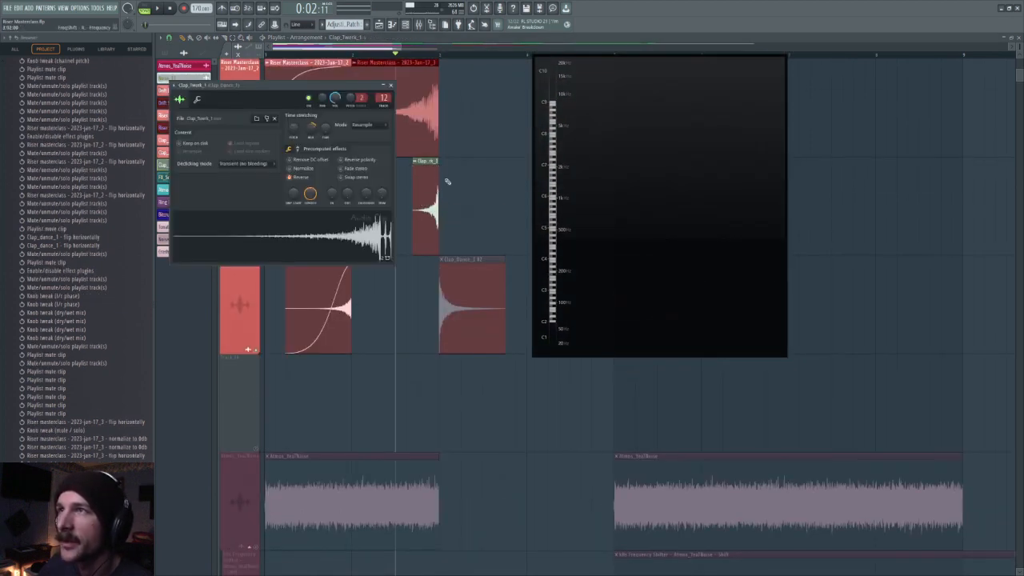
{"action": "key", "text": "Escape"}
Step: Mute the Drift Bell clip, unmute the Clap_Dance_1 #2 clip and play the transition with the spectrum display moved aside
{"action": "scroll", "coordinate": [425, 155], "scroll_direction": "up", "scroll_amount": 3}
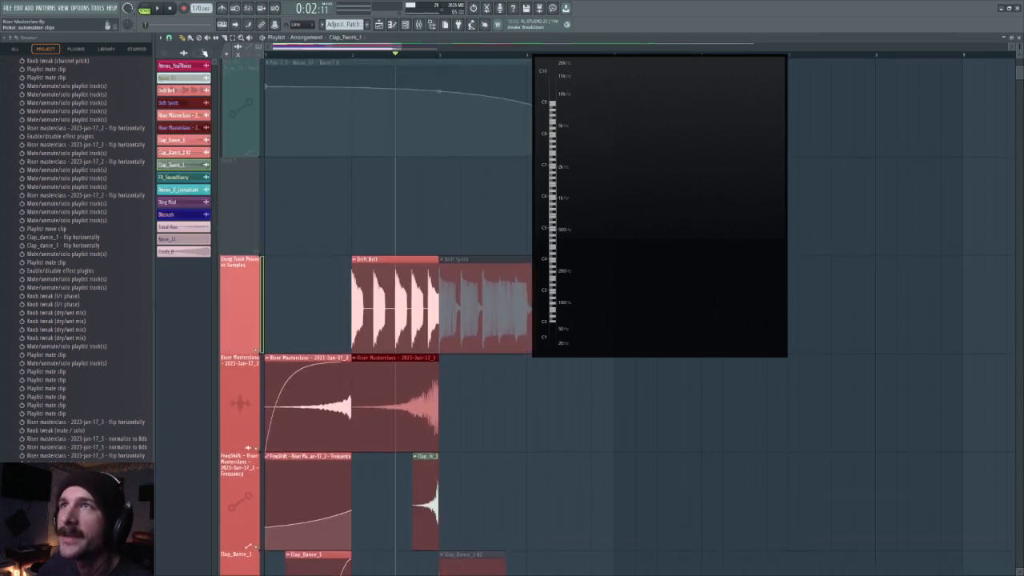
{"action": "left_click", "coordinate": [209, 38]}
{"action": "scroll", "coordinate": [352, 144], "scroll_direction": "down", "scroll_amount": 2}
{"action": "left_click", "coordinate": [400, 116]}
{"action": "left_click", "coordinate": [494, 413]}
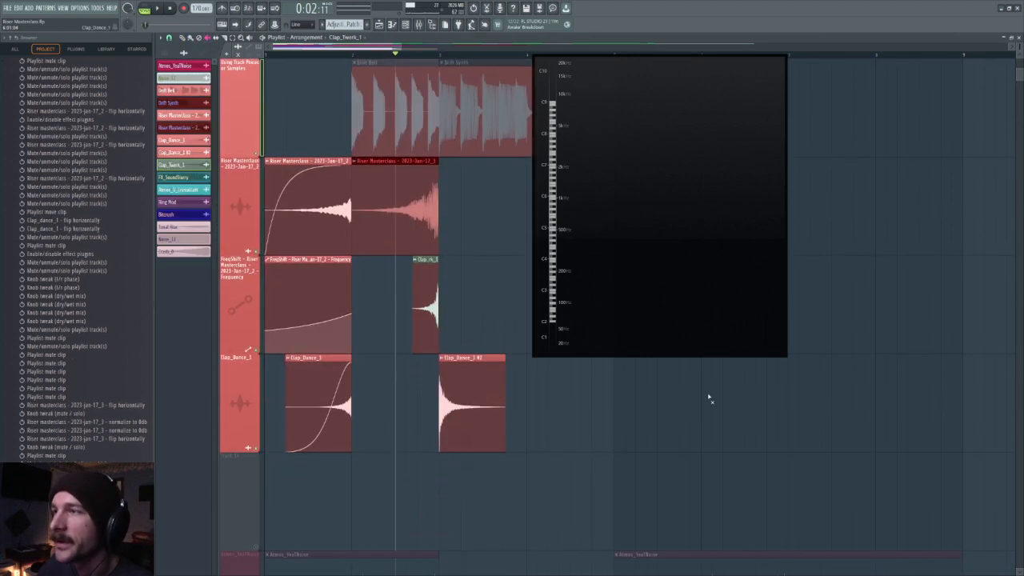
{"action": "left_click_drag", "start_coordinate": [615, 257], "coordinate": [707, 243]}
{"action": "key", "text": "space"}
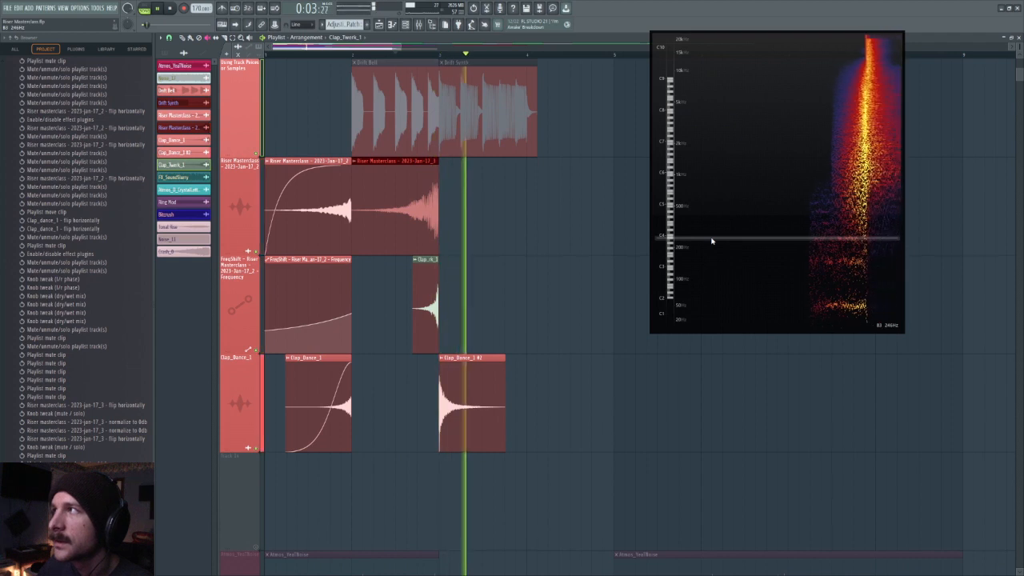
{"action": "key", "text": "space"}
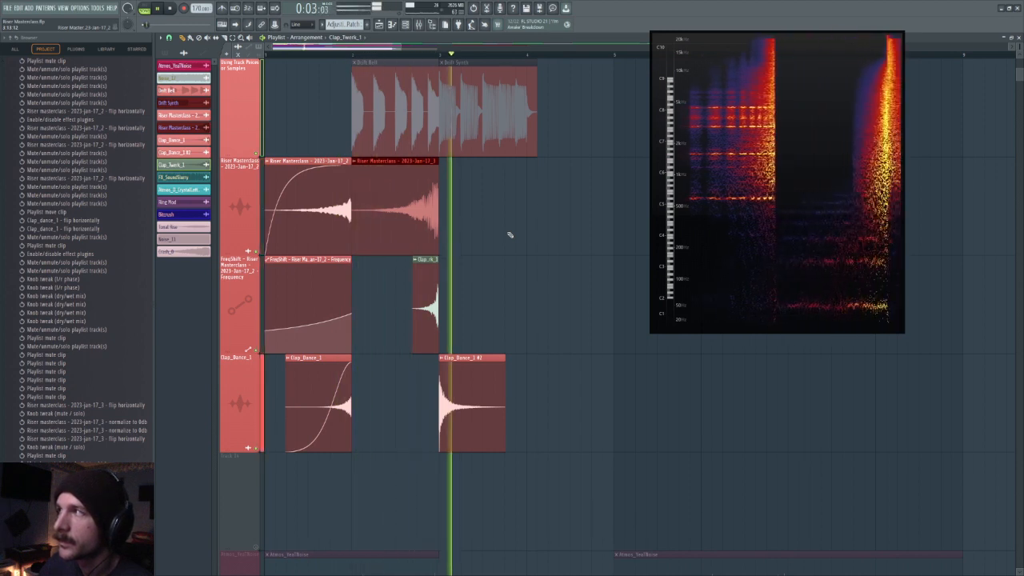
{"action": "key", "text": "space"}
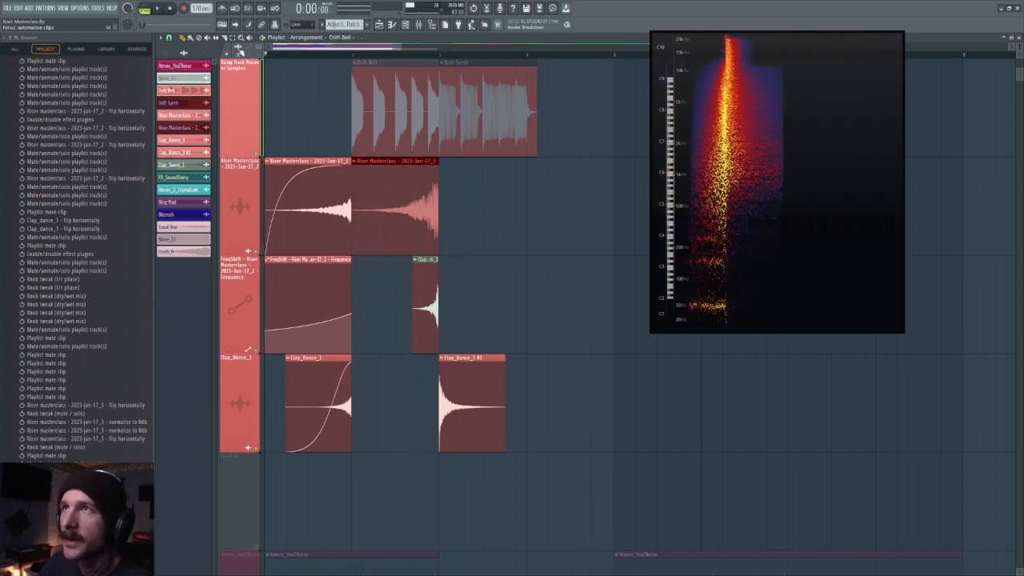
Step: Unmute the Drift Bell and Drift Synth clips, play all the layers together, and mute the Clap_Dance_1 #2 clip
{"action": "left_click", "coordinate": [207, 37]}
{"action": "left_click_drag", "start_coordinate": [408, 112], "coordinate": [500, 112]}
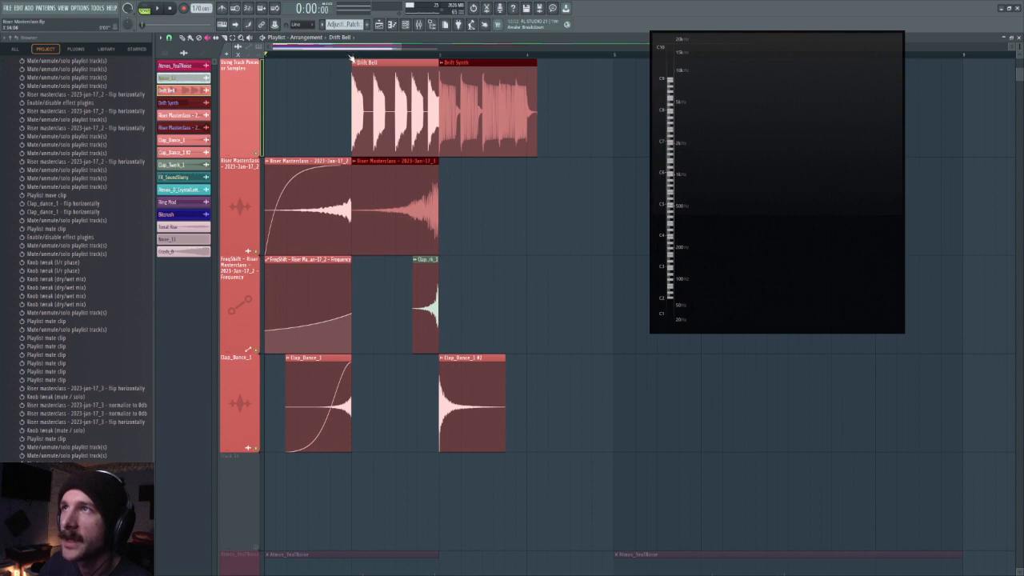
{"action": "key", "text": "space"}
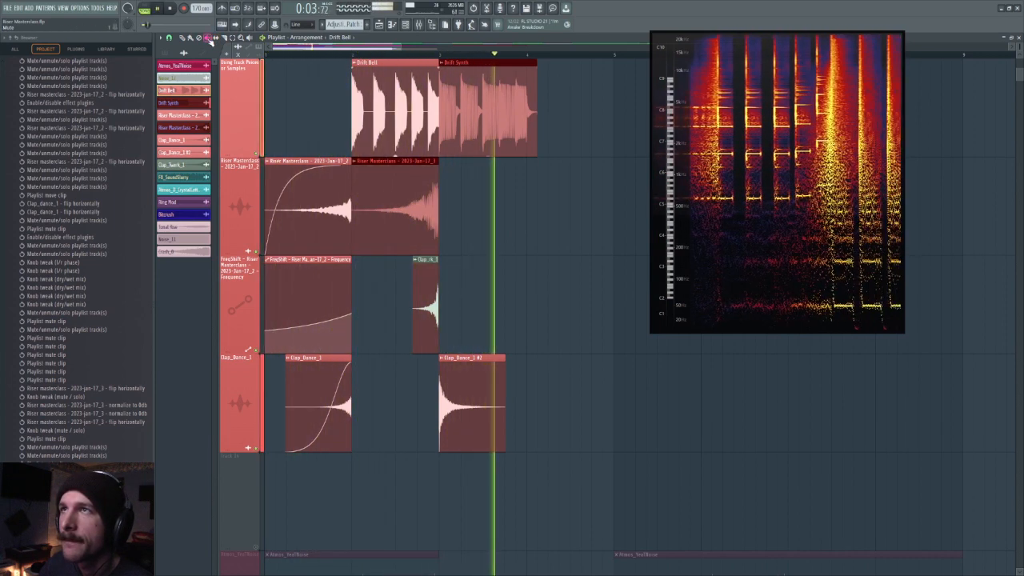
{"action": "key", "text": "space"}
{"action": "left_click", "coordinate": [484, 386]}
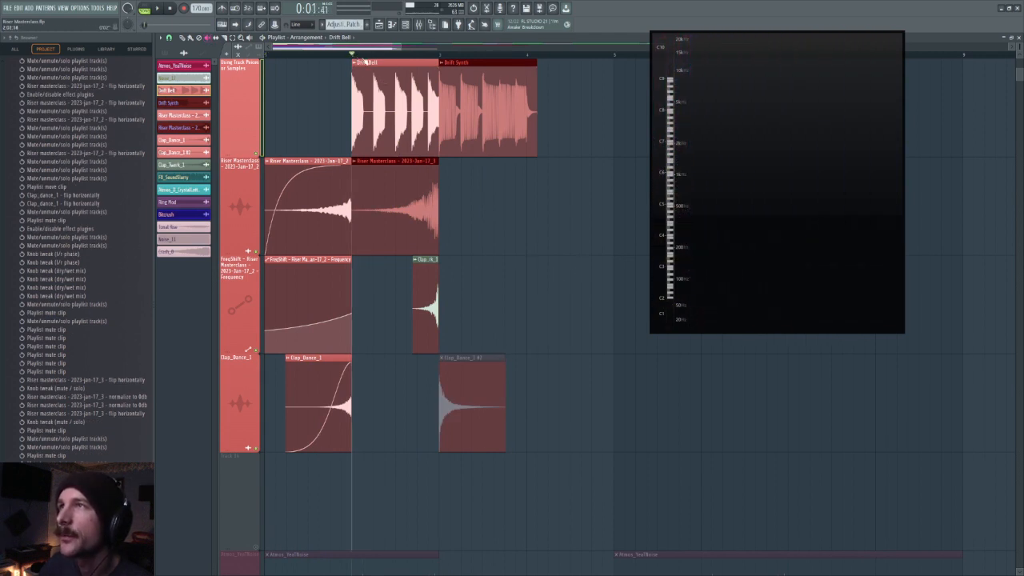
Step: Play the transition with the Clap_Dance_1 #2 clip muted, unmute the clip and play the transition again for comparison
{"action": "key", "text": "space"}
{"action": "key", "text": "space"}
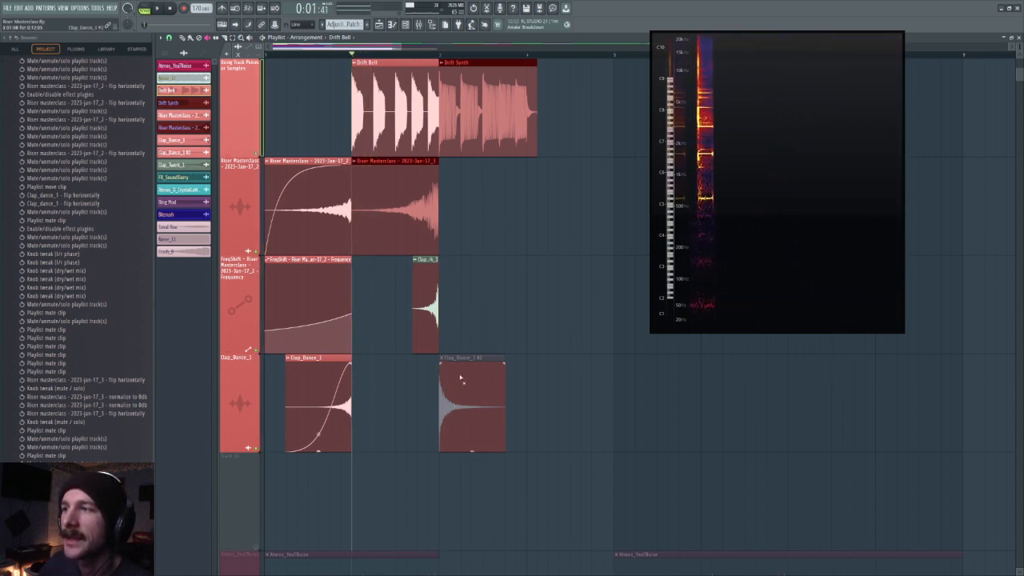
{"action": "key", "text": "space"}
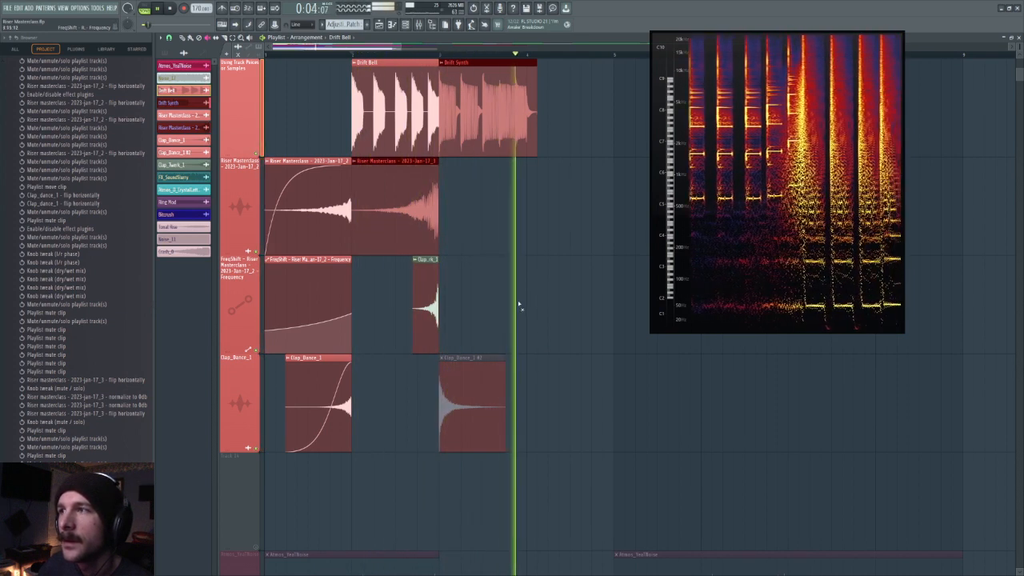
{"action": "key", "text": "space"}
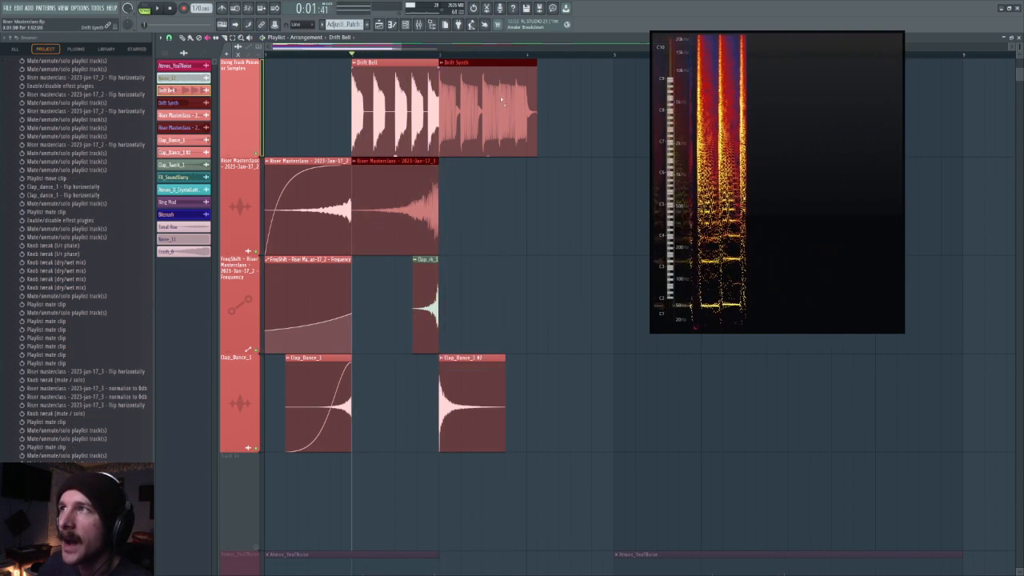
{"action": "key", "text": "space"}
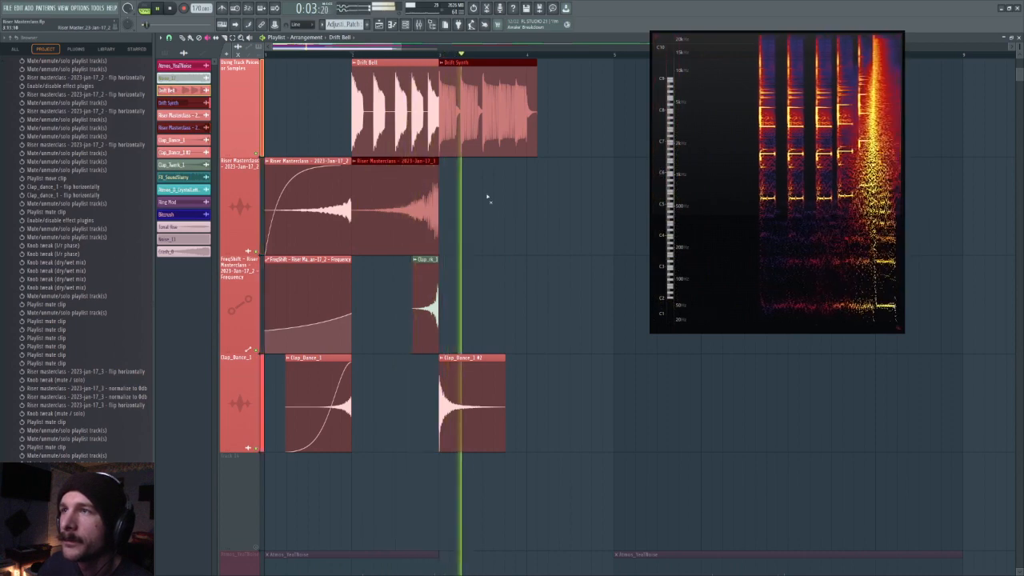
{"action": "key", "text": "space"}
Step: Go to the Atmos_YouTNoise tracks, show the spectrum display and play the first unshifted noise clip
{"action": "scroll", "coordinate": [373, 57], "scroll_direction": "down", "scroll_amount": 4}
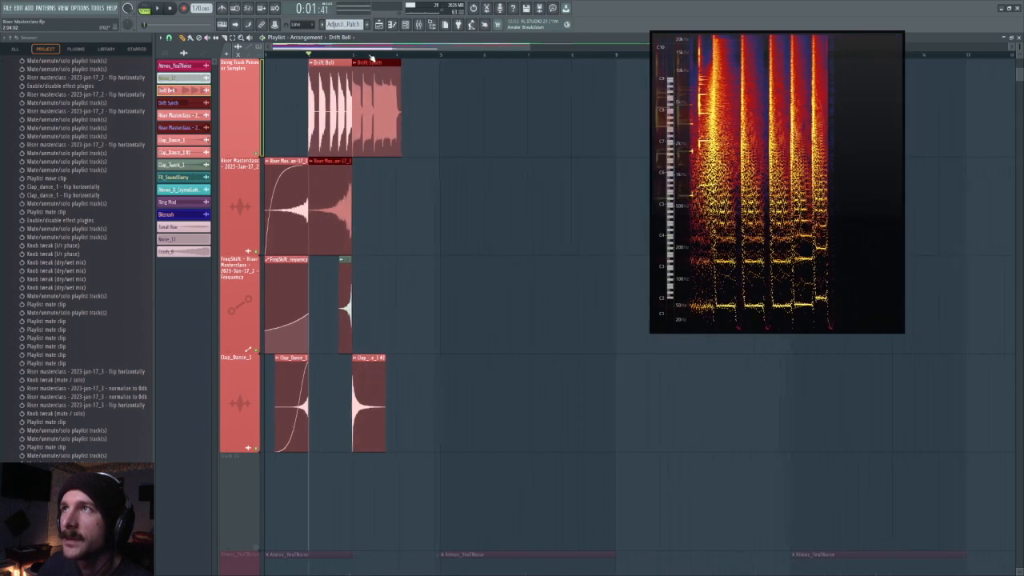
{"action": "key", "text": "Escape"}
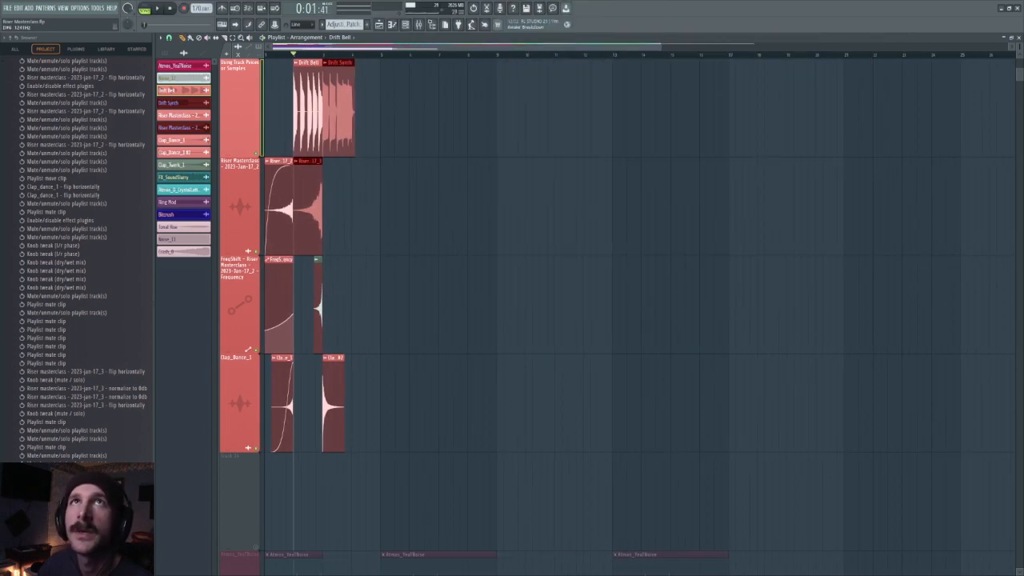
{"action": "scroll", "coordinate": [347, 56], "scroll_direction": "up", "scroll_amount": 2}
{"action": "scroll", "coordinate": [505, 256], "scroll_direction": "down", "scroll_amount": 6}
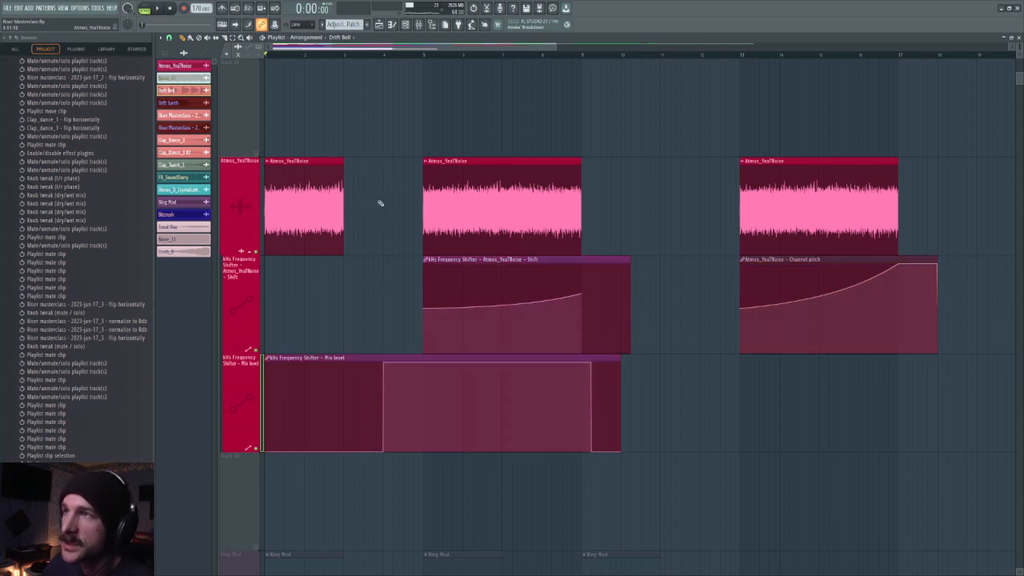
{"action": "key", "text": "Tab"}
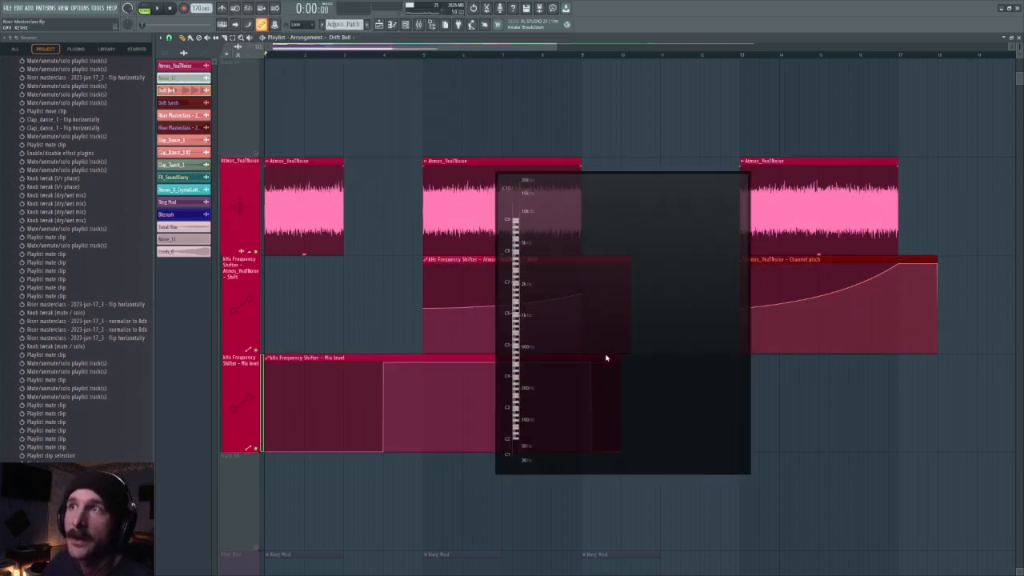
{"action": "key", "text": "space"}
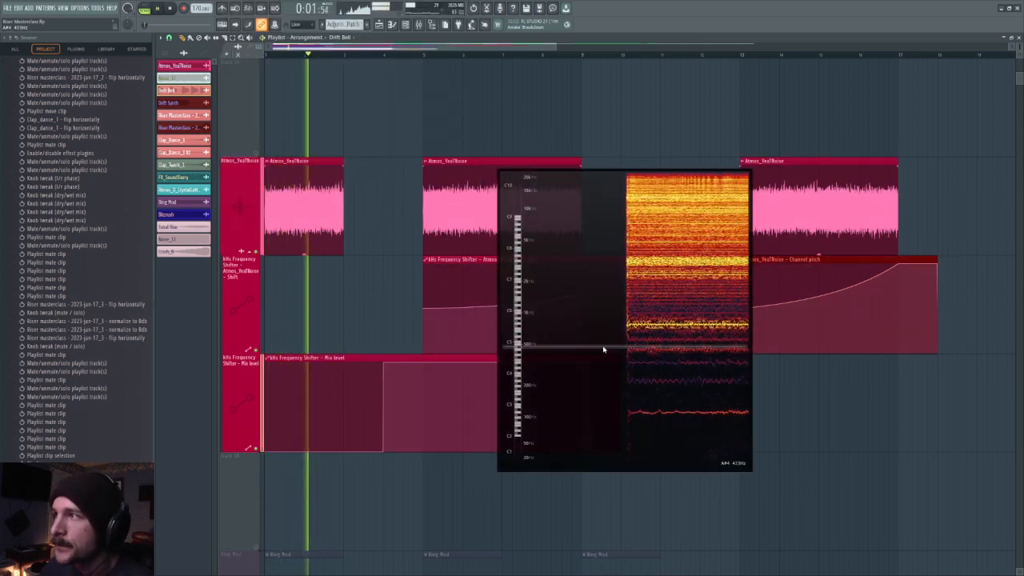
{"action": "key", "text": "space"}
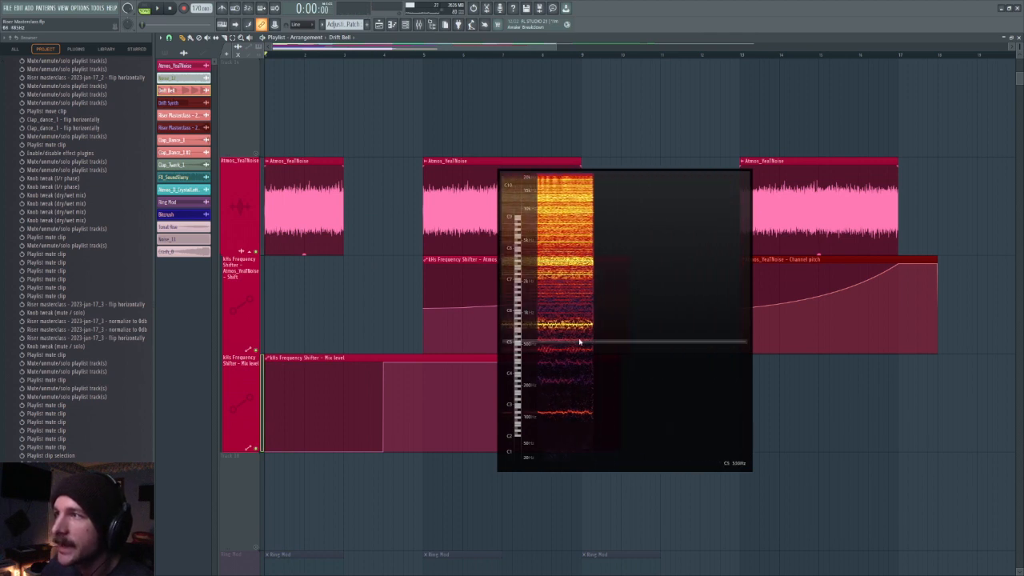
Step: Play the third Atmos_YouTNoise clip with its channel pitch automation, keeping the spectrum display clear of the clip
{"action": "left_click_drag", "start_coordinate": [573, 294], "coordinate": [725, 264]}
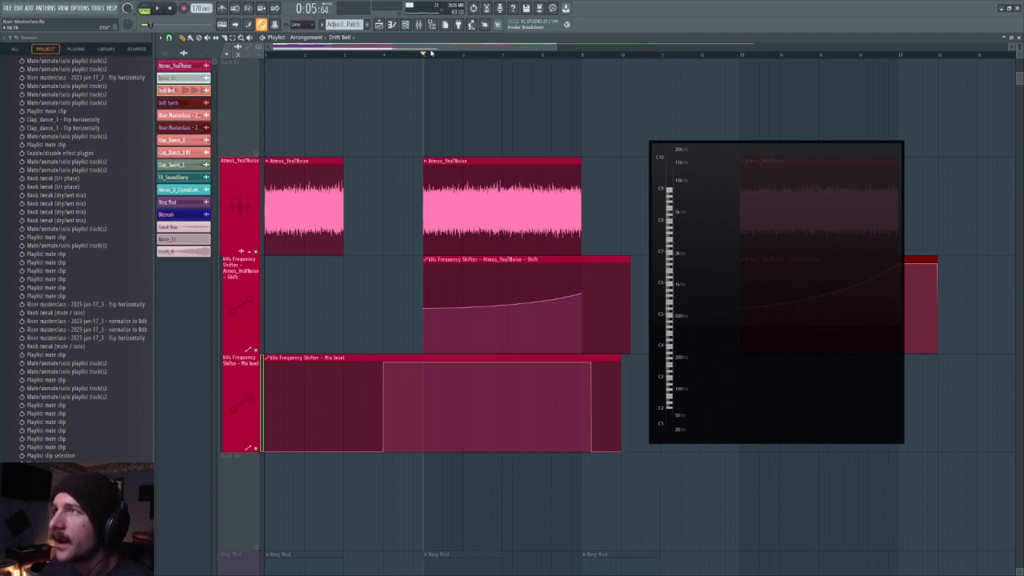
{"action": "left_click_drag", "start_coordinate": [764, 222], "coordinate": [251, 206]}
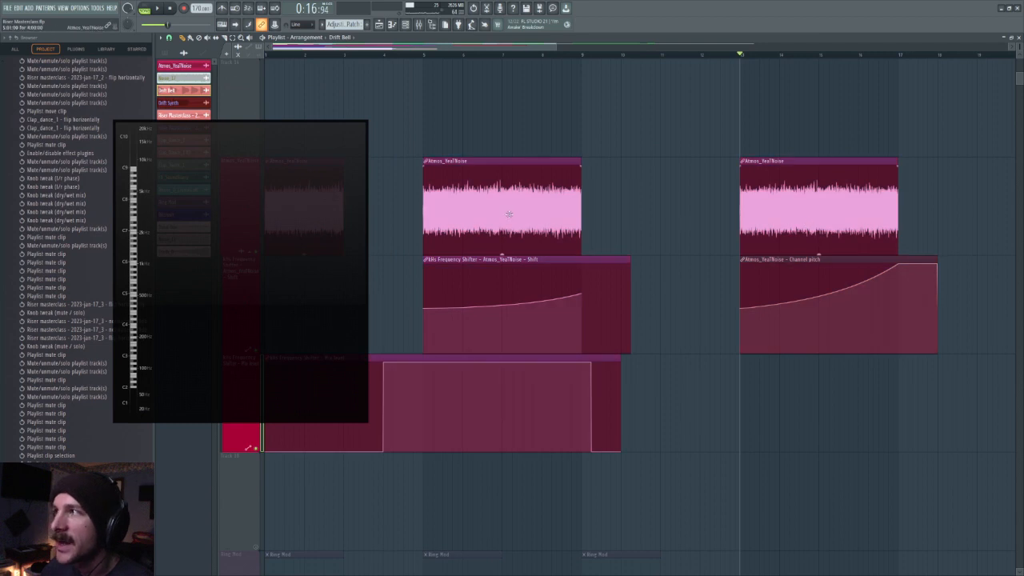
{"action": "key", "text": "space"}
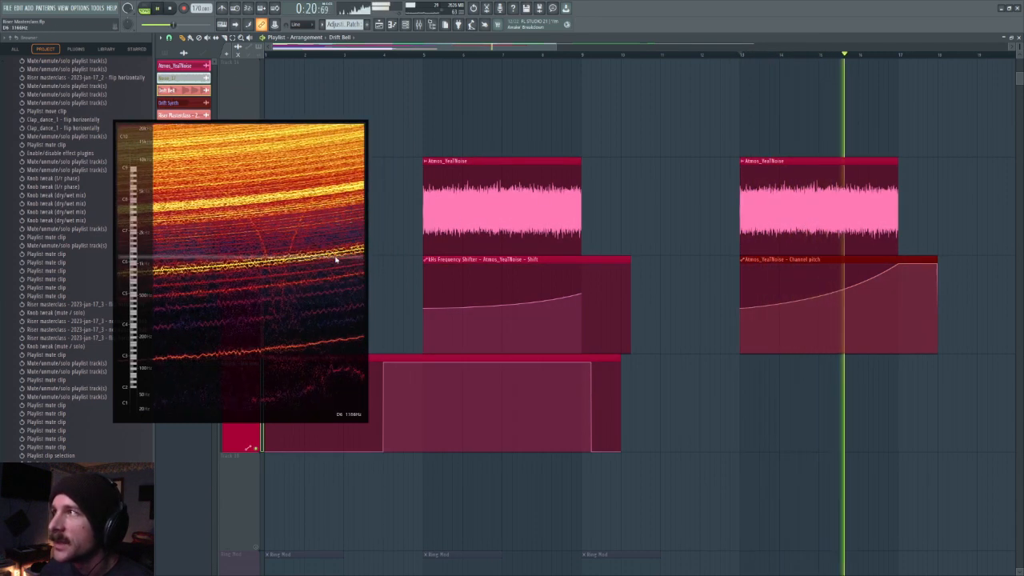
{"action": "key", "text": "space"}
{"action": "left_click_drag", "start_coordinate": [309, 274], "coordinate": [935, 263]}
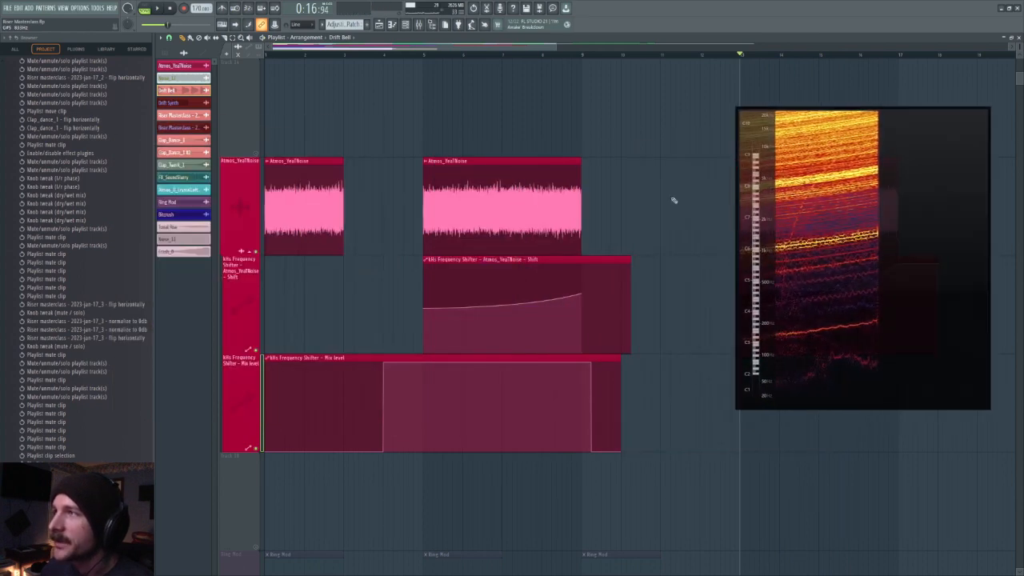
Step: Play the second Atmos_YouTNoise clip with the kHs Frequency Shifter shift automation and watch its spectrum
{"action": "left_click", "coordinate": [423, 53]}
{"action": "left_click_drag", "start_coordinate": [850, 224], "coordinate": [815, 242]}
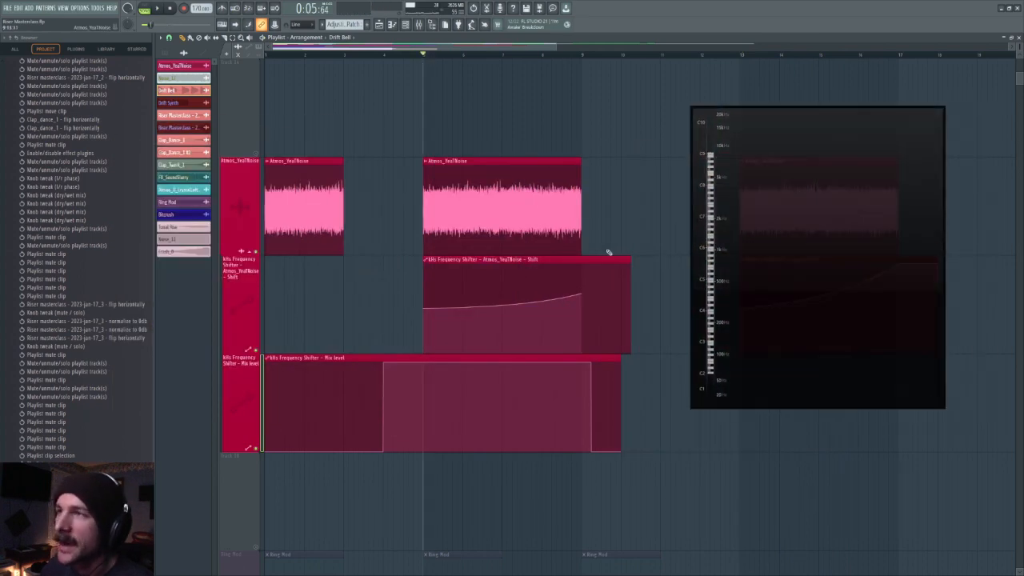
{"action": "key", "text": "space"}
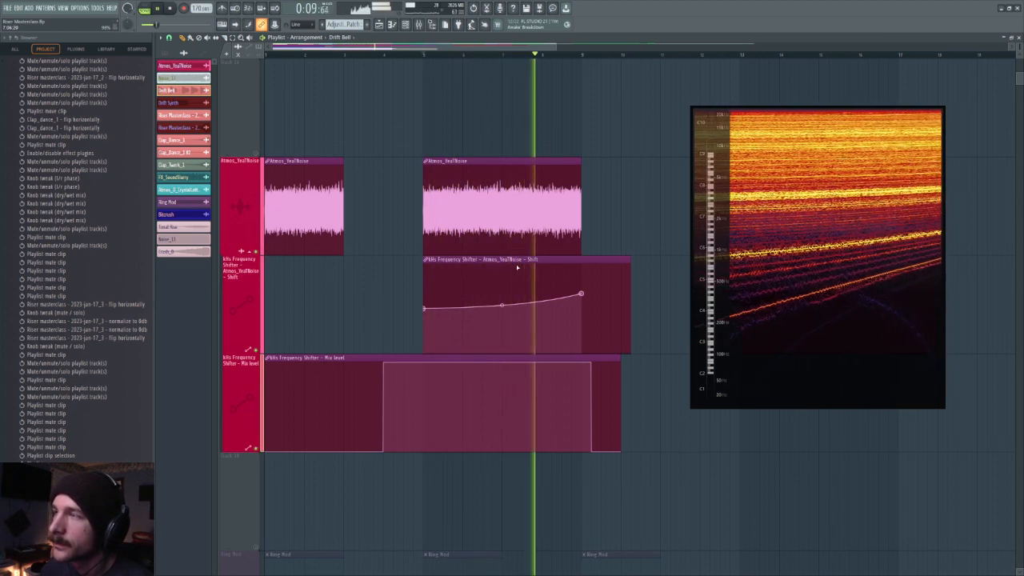
{"action": "key", "text": "space"}
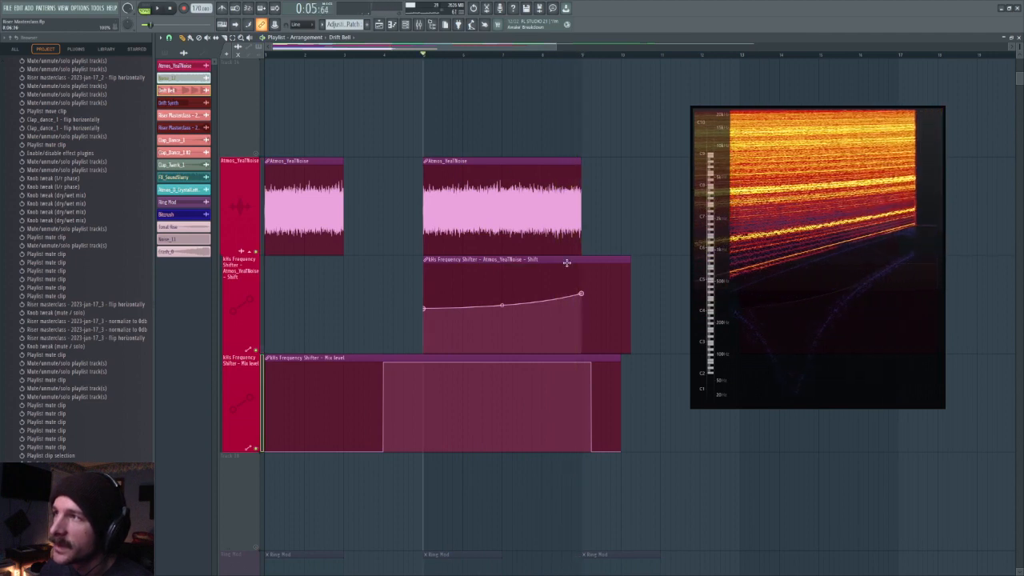
{"action": "left_click_drag", "start_coordinate": [842, 262], "coordinate": [823, 278]}
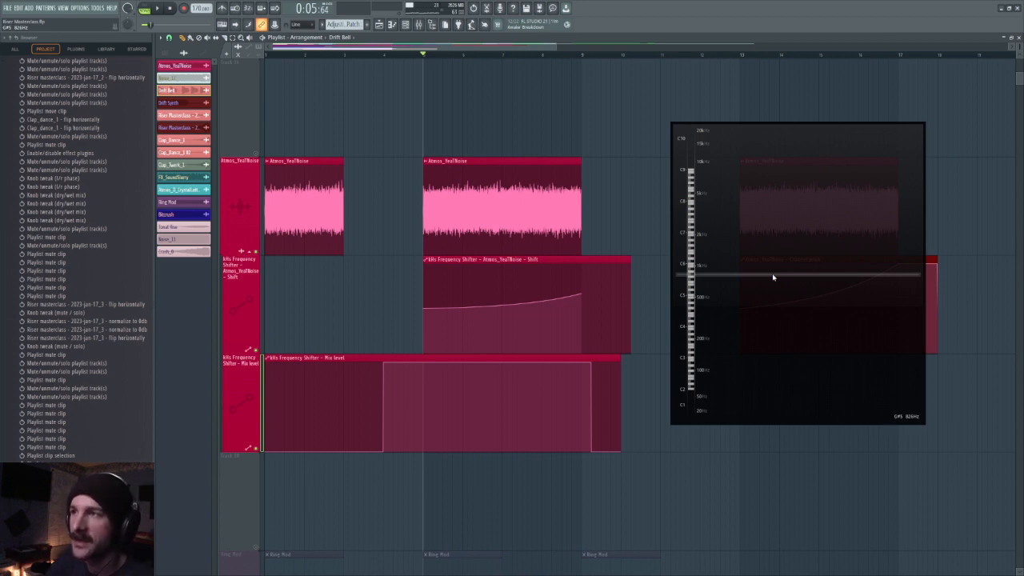
{"action": "left_click_drag", "start_coordinate": [772, 278], "coordinate": [805, 272]}
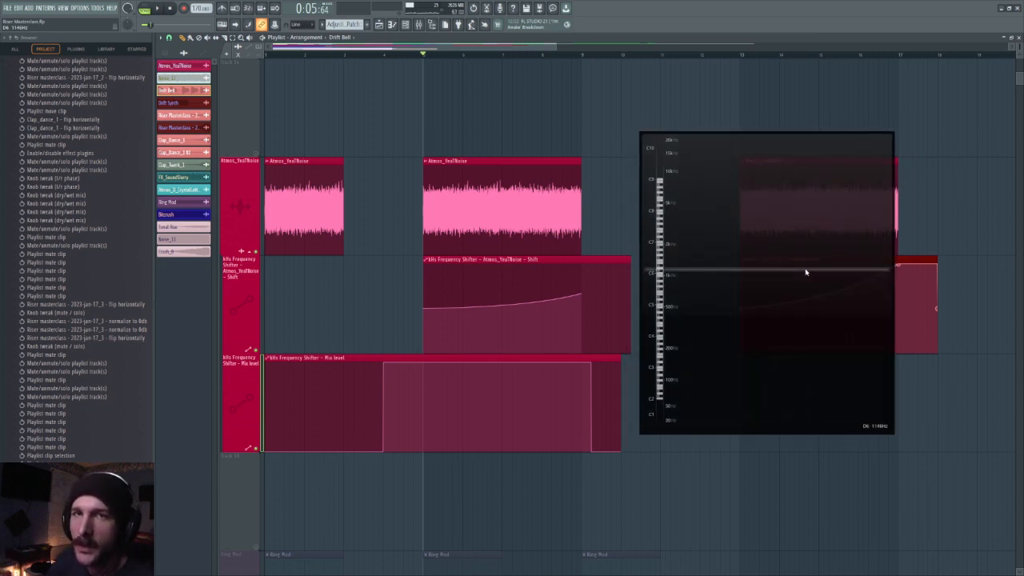
{"action": "mouse_move", "coordinate": [741, 205]}
{"action": "left_mouse_down"}
{"action": "mouse_move", "coordinate": [733, 222]}
{"action": "mouse_move", "coordinate": [749, 192]}
{"action": "left_mouse_up"}
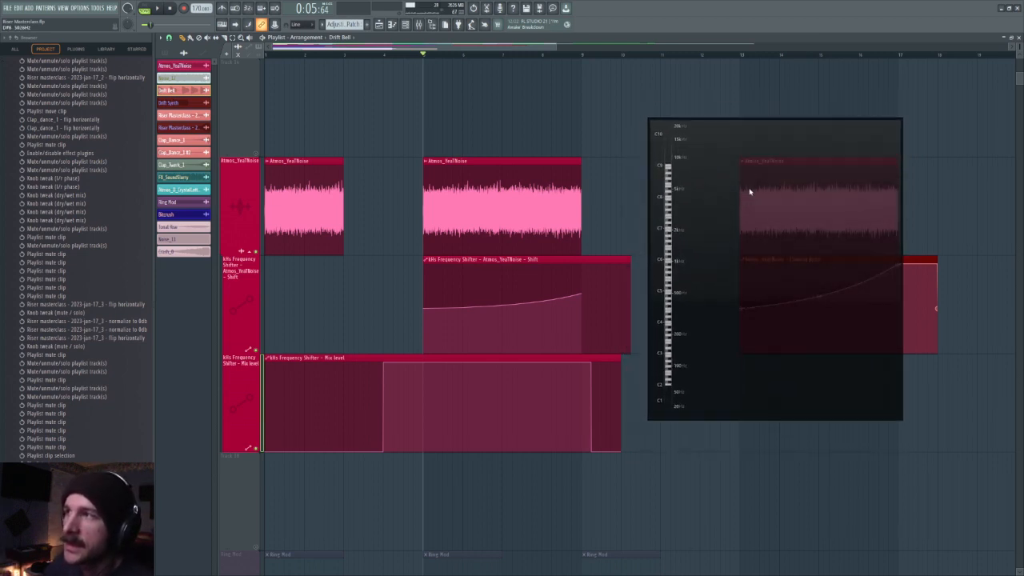
{"action": "scroll", "coordinate": [544, 57], "scroll_direction": "down", "scroll_amount": 3}
{"action": "scroll", "coordinate": [523, 168], "scroll_direction": "down", "scroll_amount": 2}
{"action": "scroll", "coordinate": [500, 166], "scroll_direction": "up", "scroll_amount": 2}
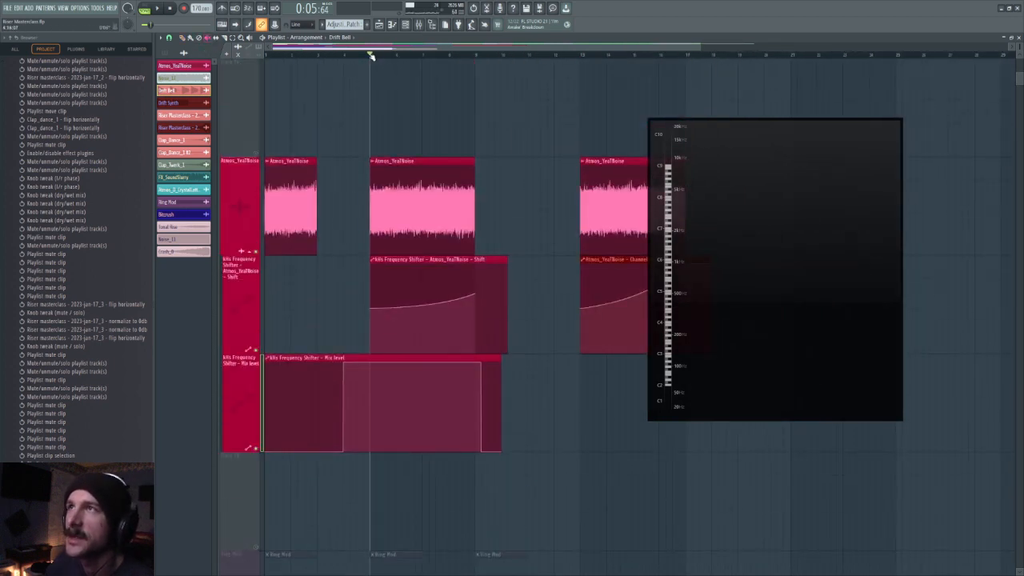
Step: Hide the spectrum display and unmute the Ring Mod track together with its automation tracks
{"action": "left_click_drag", "start_coordinate": [785, 252], "coordinate": [352, 0]}
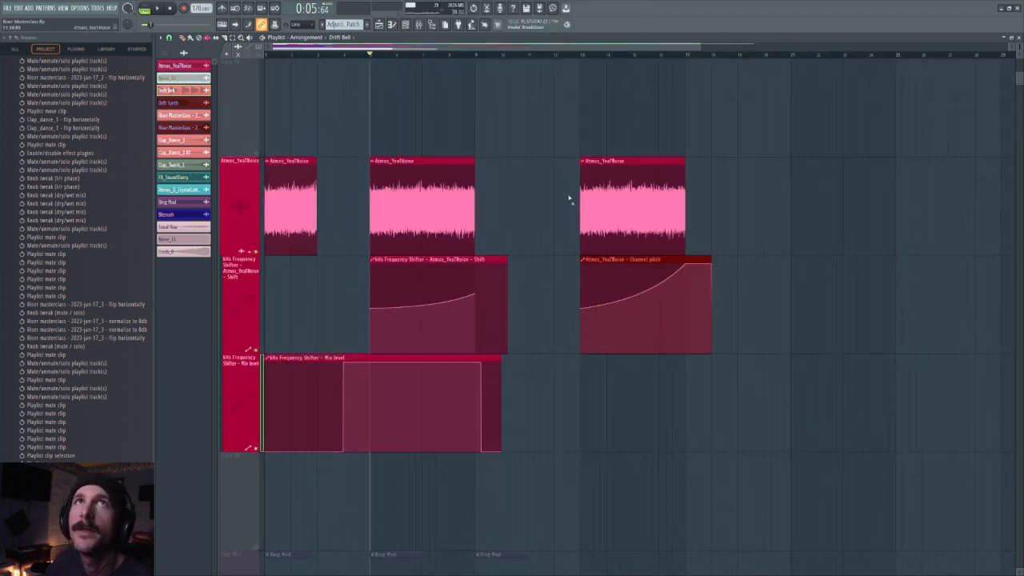
{"action": "scroll", "coordinate": [569, 199], "scroll_direction": "down", "scroll_amount": 5}
{"action": "left_click", "coordinate": [301, 224]}
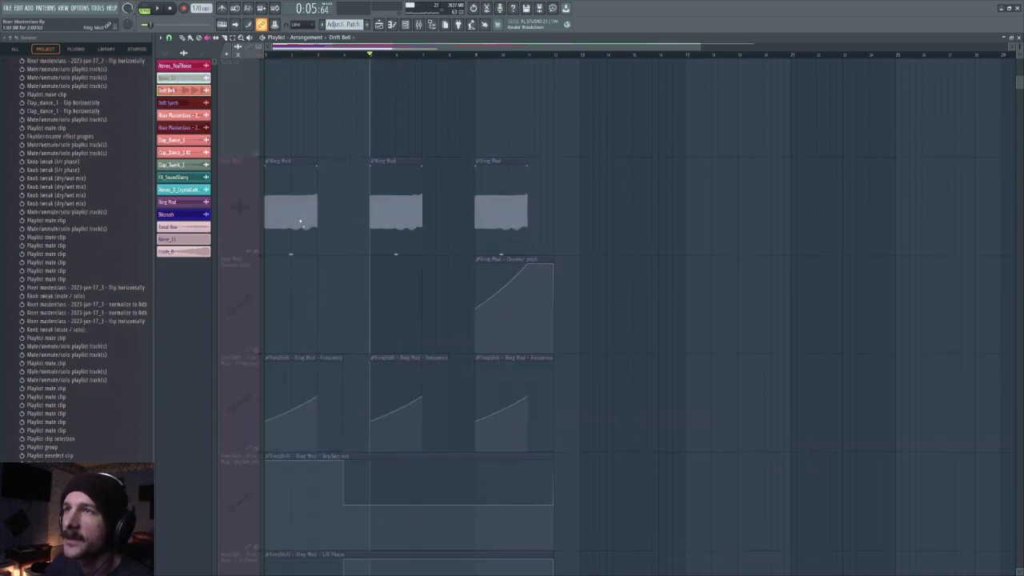
{"action": "left_click", "coordinate": [255, 251]}
{"action": "scroll", "coordinate": [581, 235], "scroll_direction": "down", "scroll_amount": 4}
{"action": "scroll", "coordinate": [581, 235], "scroll_direction": "up", "scroll_amount": 3}
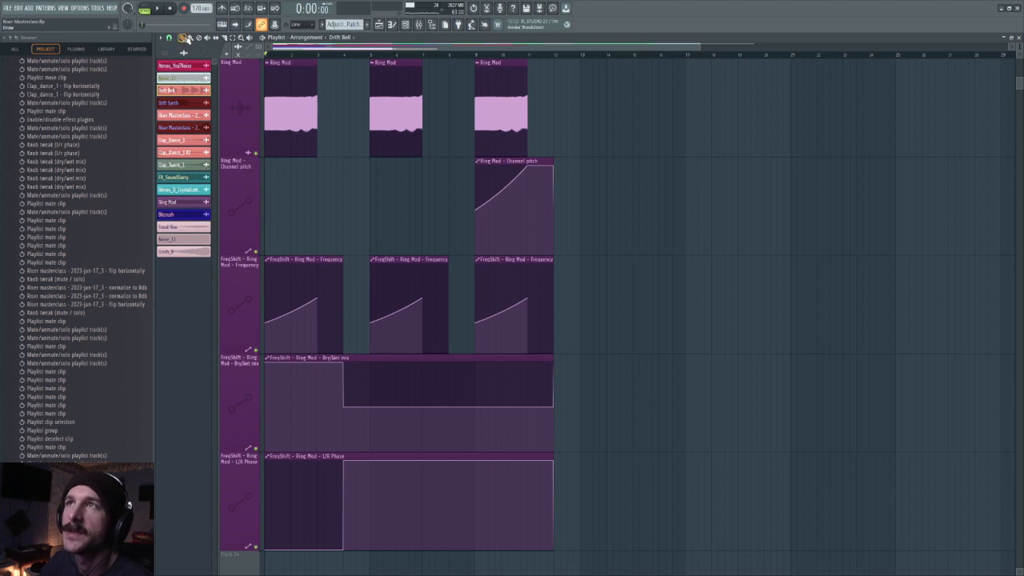
{"action": "scroll", "coordinate": [352, 152], "scroll_direction": "down", "scroll_amount": 1}
{"action": "scroll", "coordinate": [359, 164], "scroll_direction": "up", "scroll_amount": 1}
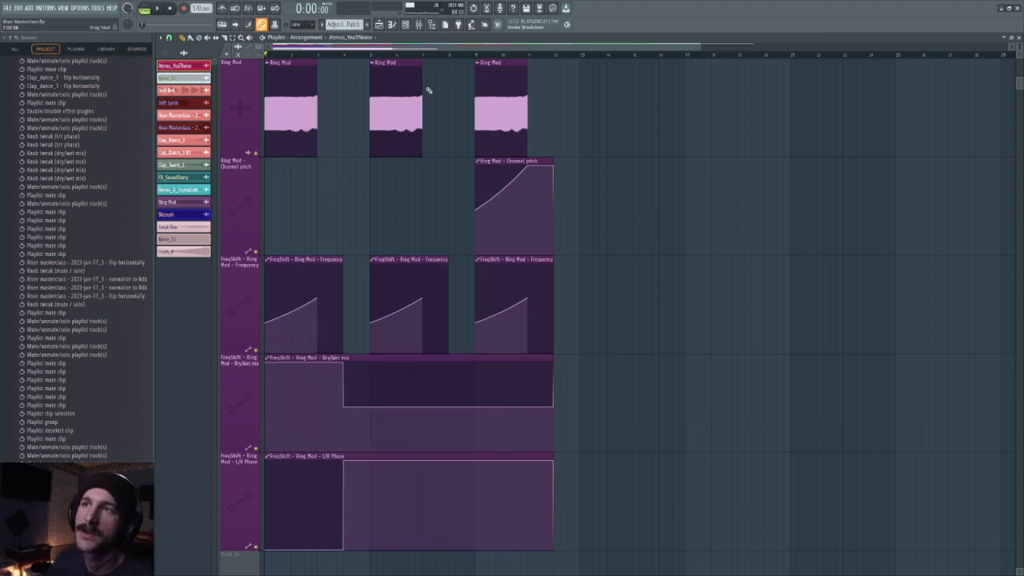
Step: Play the first Ring Mod clip, and open its sample settings and its mixer track
{"action": "key", "text": "space"}
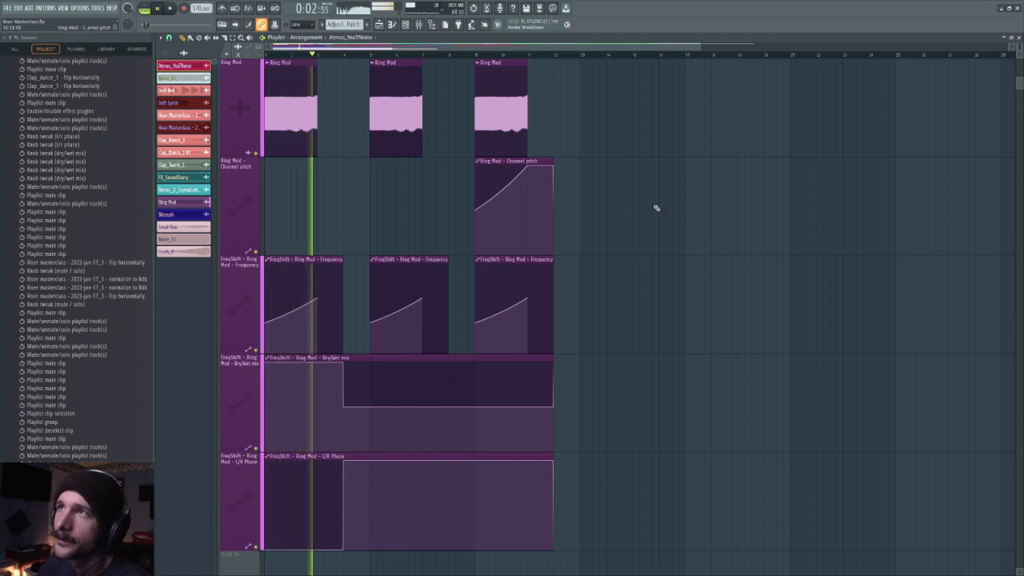
{"action": "key", "text": "space"}
{"action": "left_click", "coordinate": [406, 24]}
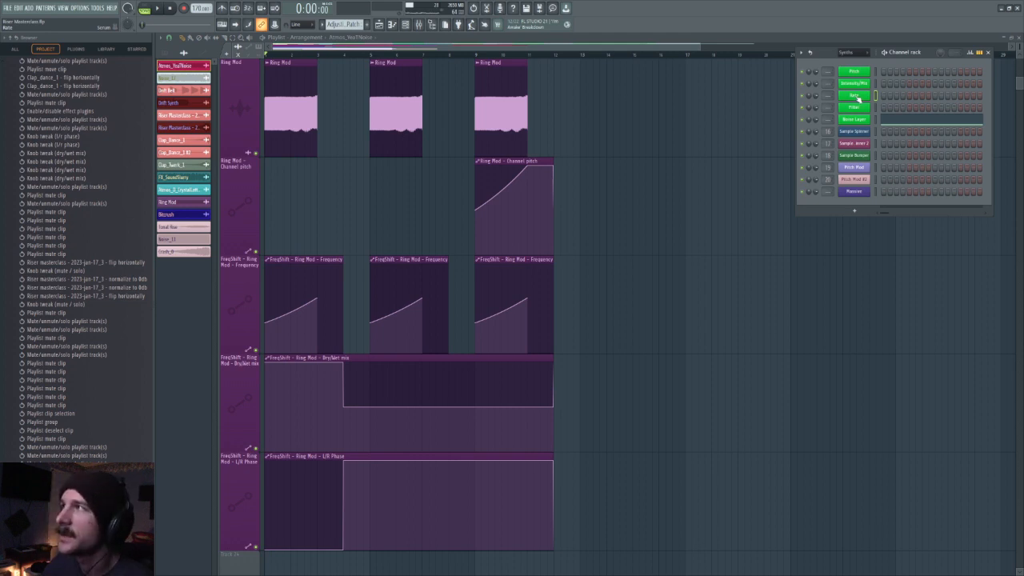
{"action": "double_click", "coordinate": [294, 91]}
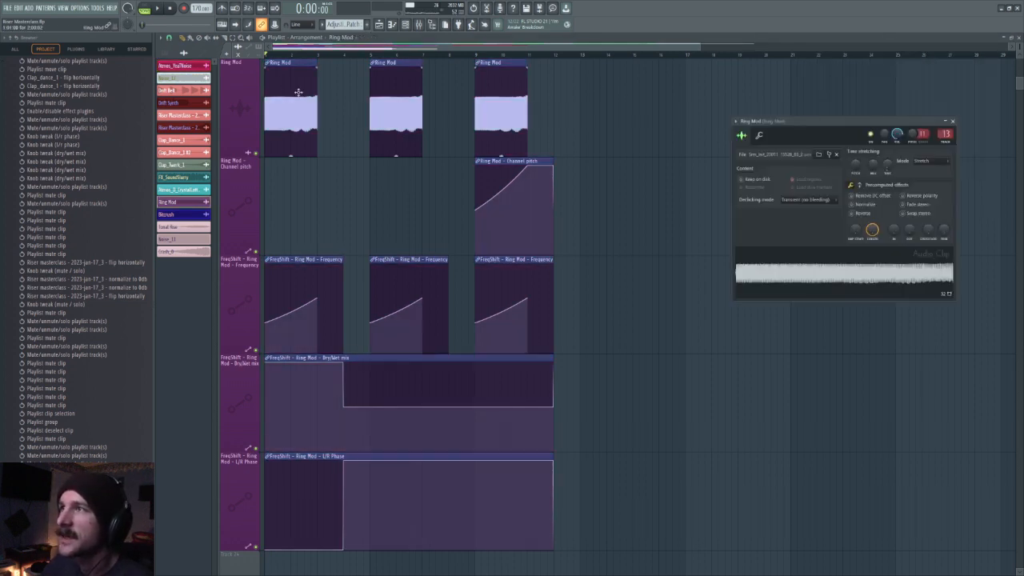
{"action": "double_click", "coordinate": [944, 131]}
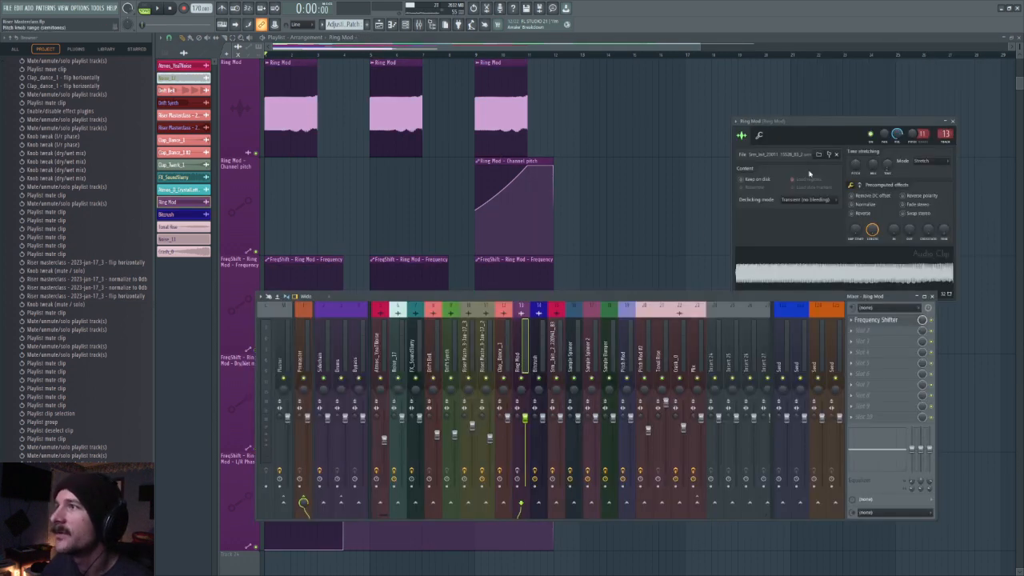
Step: Play the first Ring Mod clip from the start and open the Frequency Shifter effect on its mixer track
{"action": "left_click", "coordinate": [518, 477]}
{"action": "left_click", "coordinate": [517, 470]}
{"action": "key", "text": "space"}
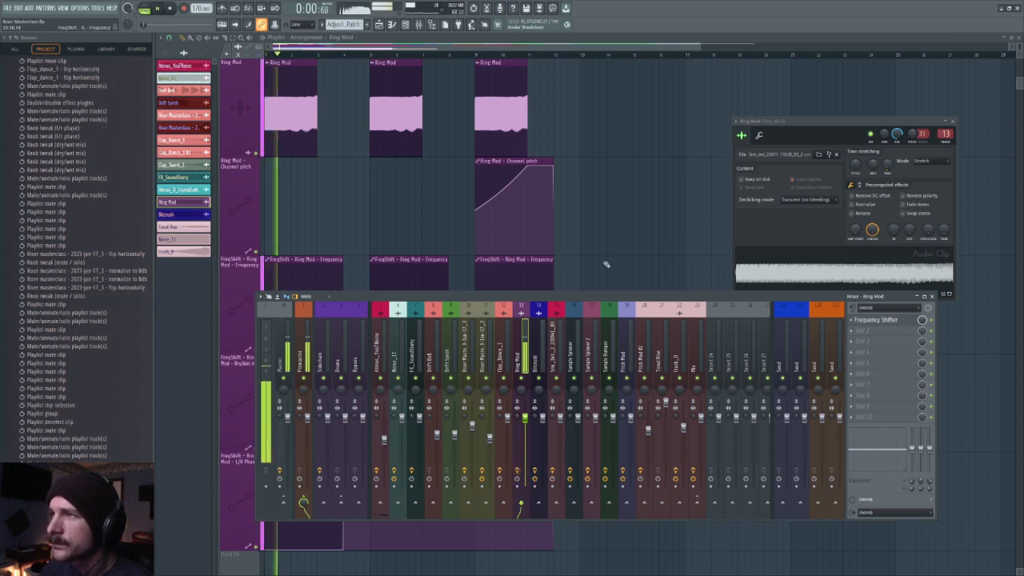
{"action": "left_click", "coordinate": [863, 320]}
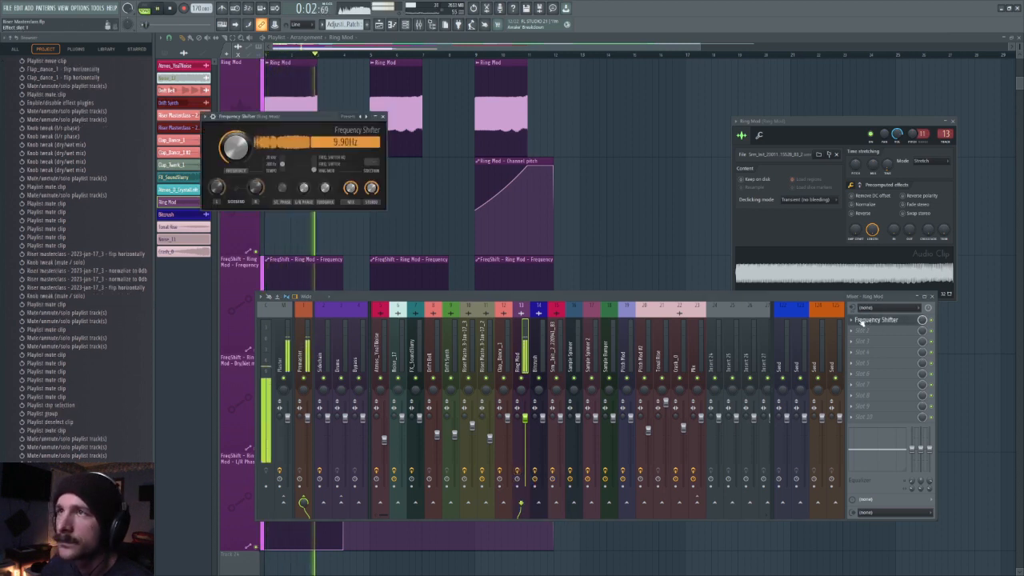
{"action": "key", "text": "space"}
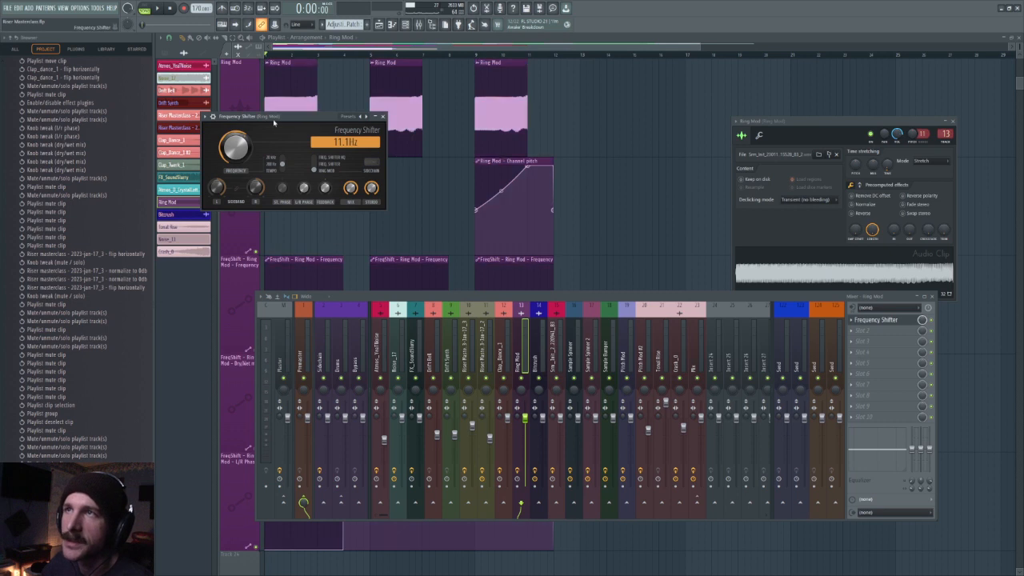
Step: Switch the Frequency Shifter's range to 20 kHz and play the first Ring Mod clip
{"action": "left_click_drag", "start_coordinate": [274, 119], "coordinate": [629, 122]}
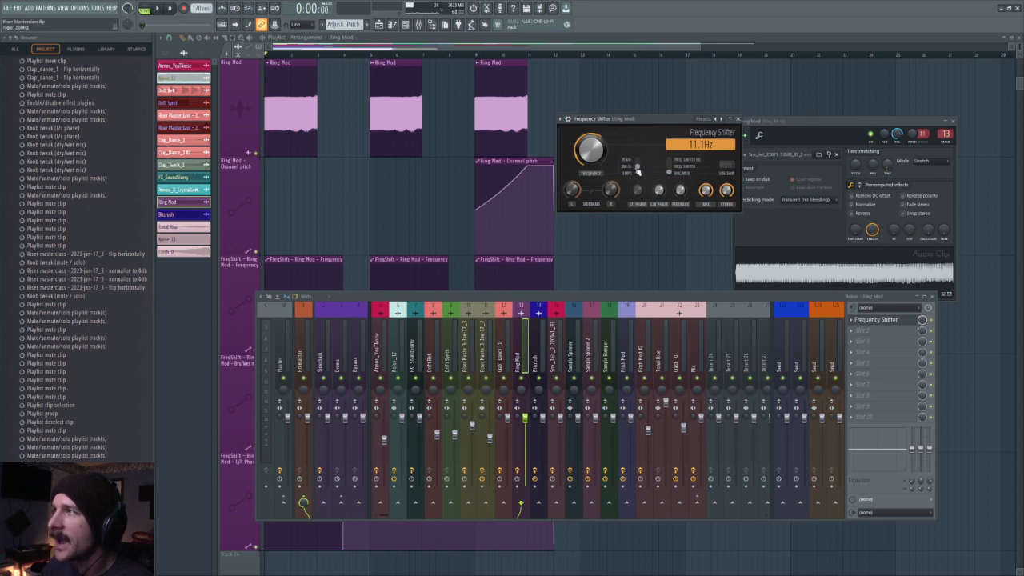
{"action": "right_click", "coordinate": [637, 163]}
{"action": "left_click", "coordinate": [637, 165]}
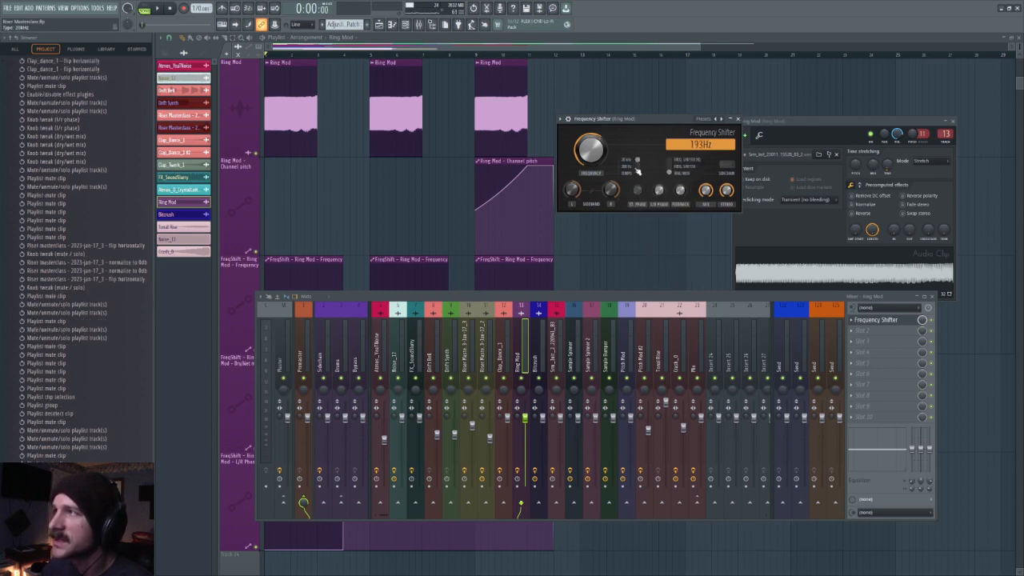
{"action": "left_click", "coordinate": [639, 162]}
{"action": "key", "text": "space"}
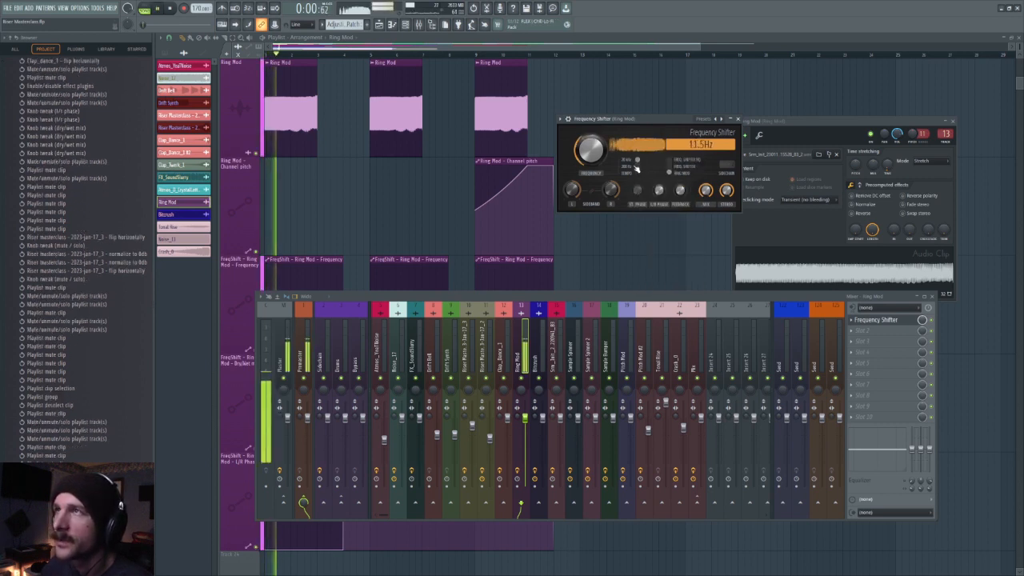
{"action": "key", "text": "space"}
Step: Return the Frequency Shifter's range to 200 Hz and replay the start of the first Ring Mod clip
{"action": "left_click", "coordinate": [633, 167]}
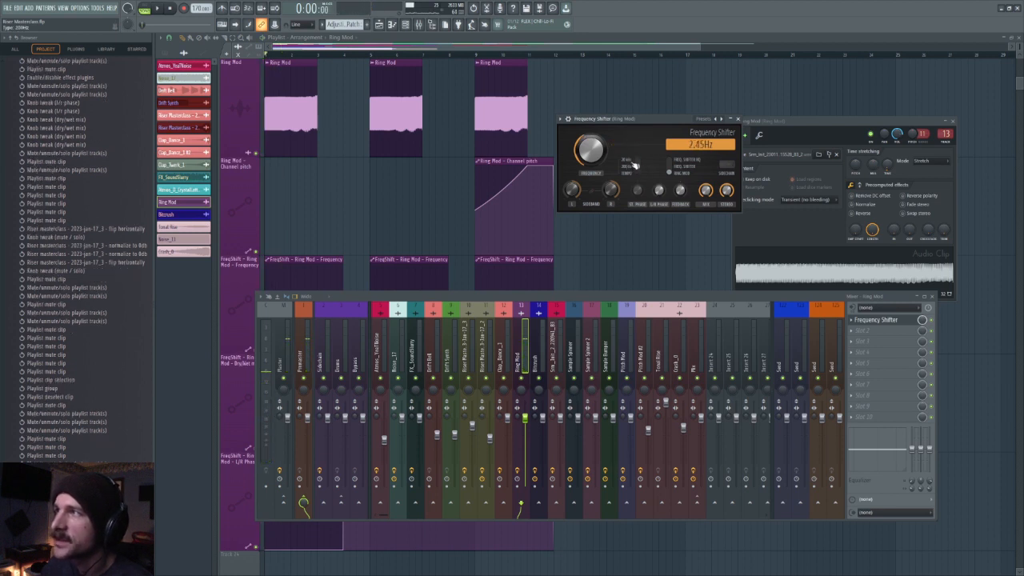
{"action": "key", "text": "space"}
{"action": "key", "text": "space"}
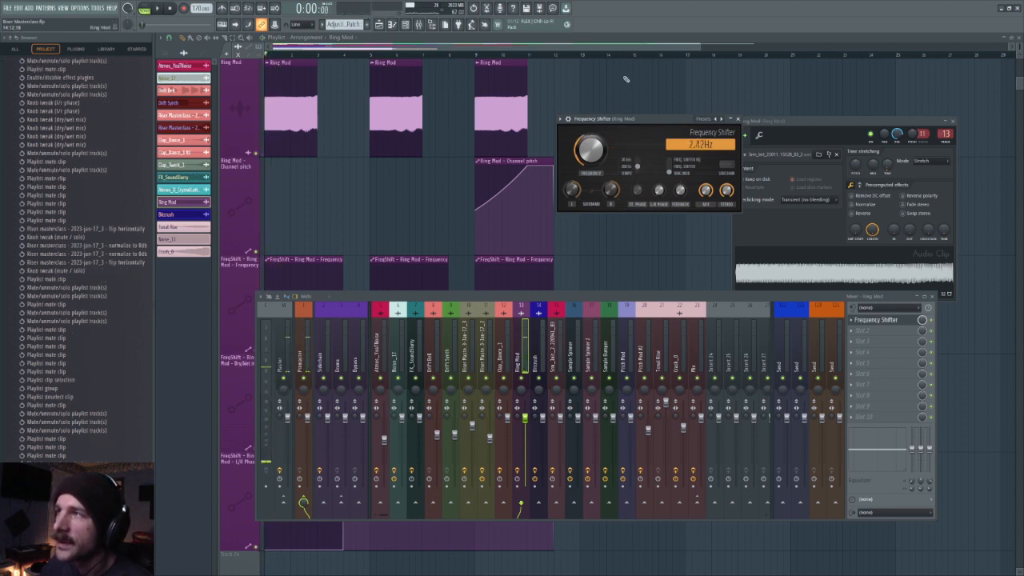
Step: Play the second Ring Mod clip with the Frequency Shifter open and the mixer moved clear of the automation clips
{"action": "scroll", "coordinate": [424, 188], "scroll_direction": "down", "scroll_amount": 1}
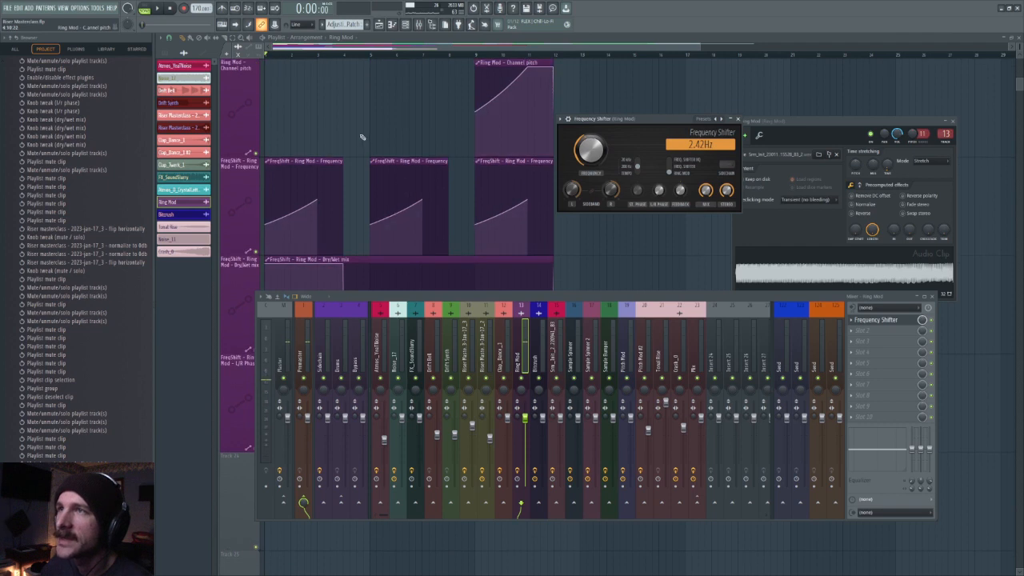
{"action": "left_click", "coordinate": [316, 180]}
{"action": "scroll", "coordinate": [362, 280], "scroll_direction": "up", "scroll_amount": 1}
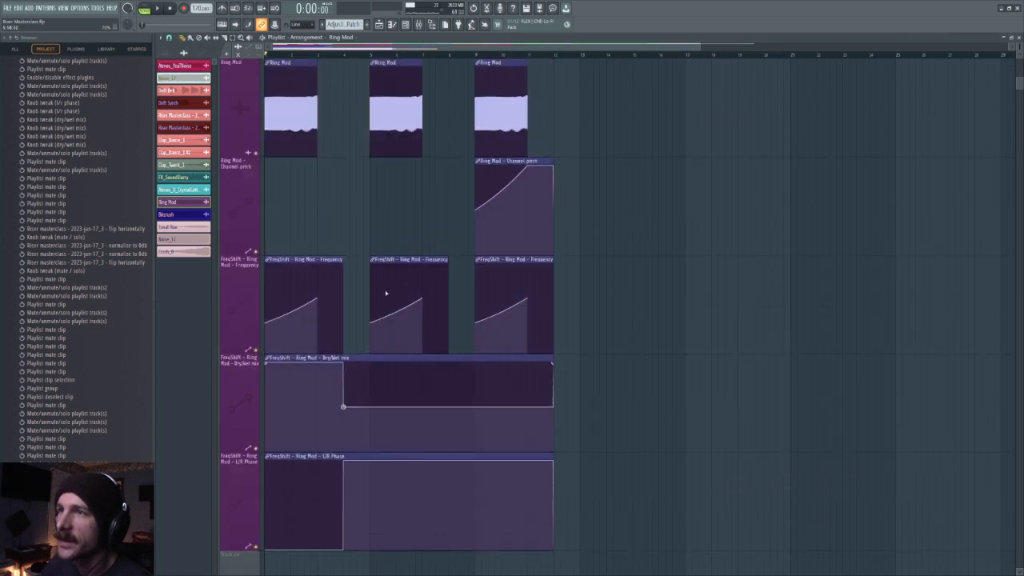
{"action": "left_click", "coordinate": [370, 56]}
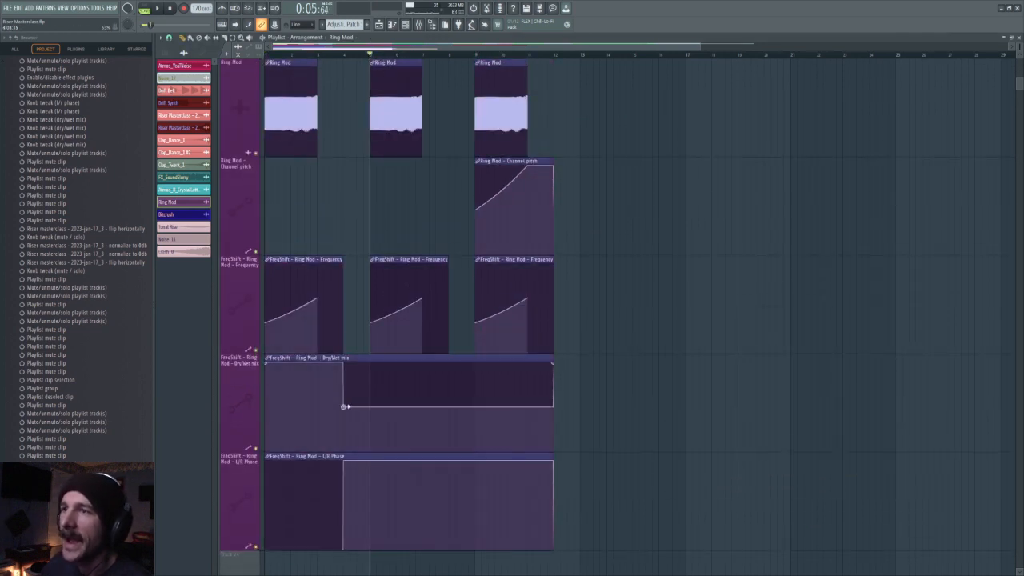
{"action": "key", "text": "F9"}
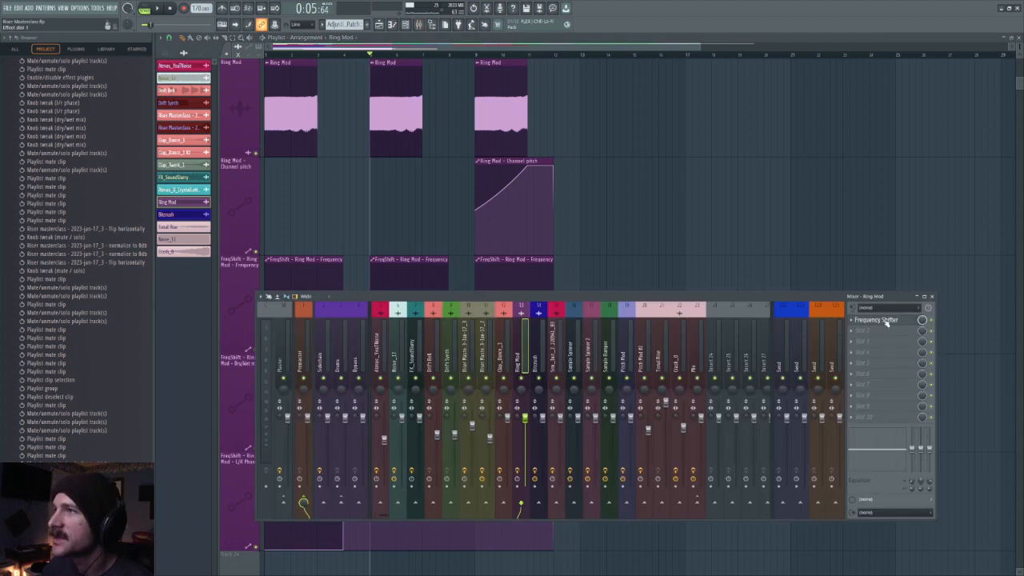
{"action": "left_click", "coordinate": [886, 320]}
{"action": "left_click_drag", "start_coordinate": [563, 297], "coordinate": [876, 328]}
{"action": "key", "text": "space"}
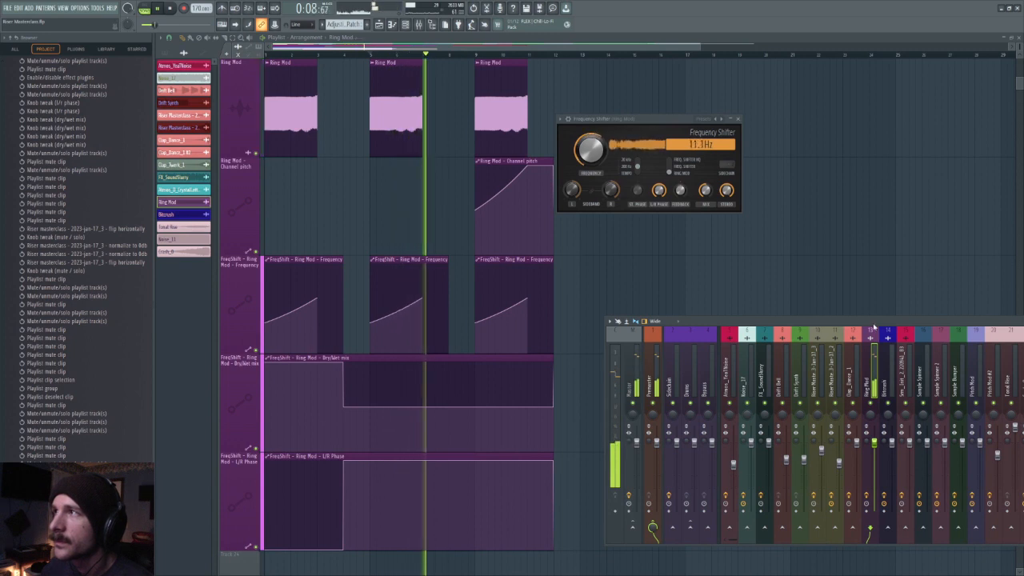
{"action": "key", "text": "space"}
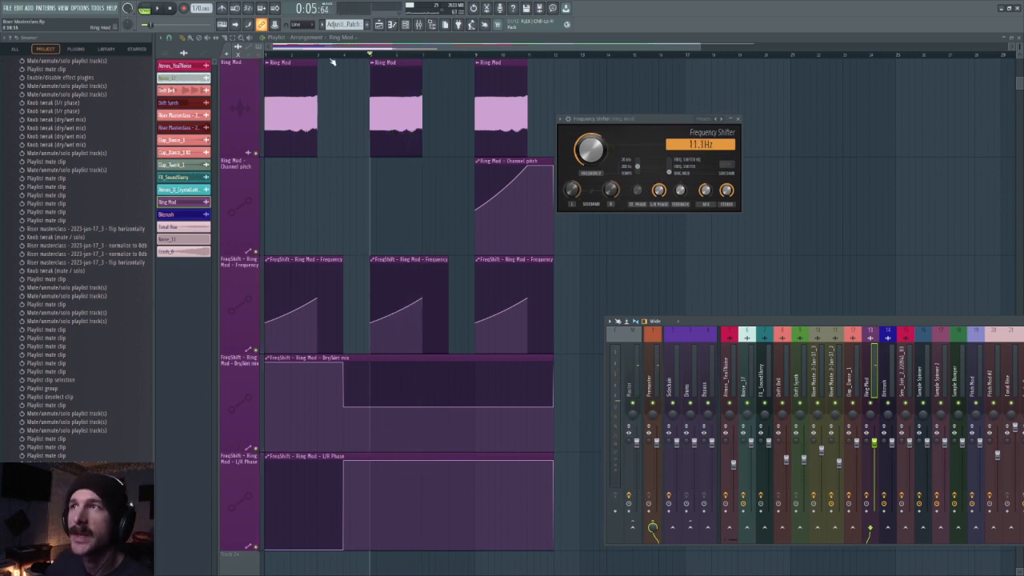
Step: Play the first Ring Mod clip from the start for comparison with the second one
{"action": "left_click", "coordinate": [268, 58]}
{"action": "key", "text": "space"}
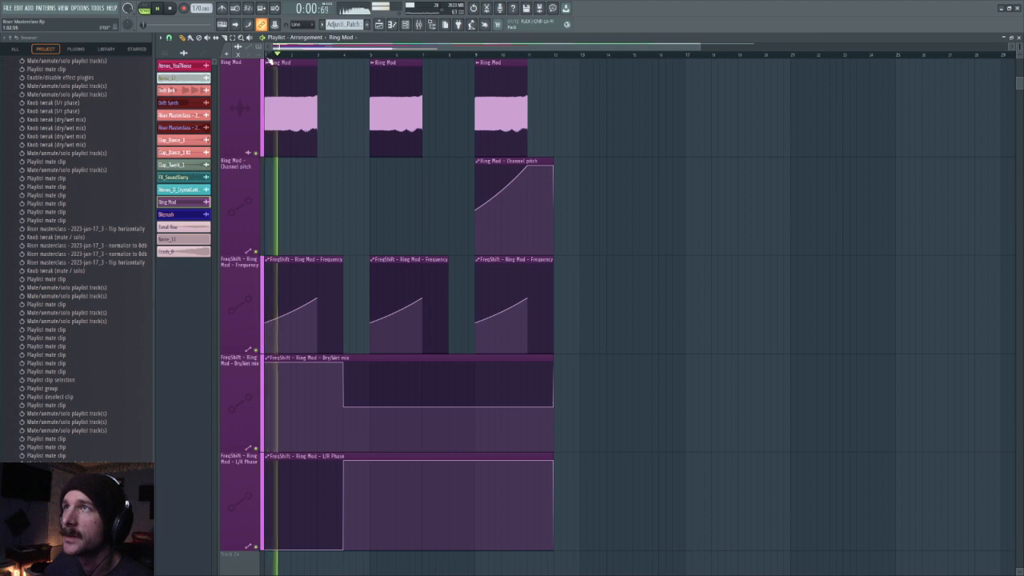
{"action": "key", "text": "space"}
Step: Bring the Frequency Shifter back into view, adjust its L/R Phase, and play the second Ring Mod clip again
{"action": "left_click", "coordinate": [370, 55]}
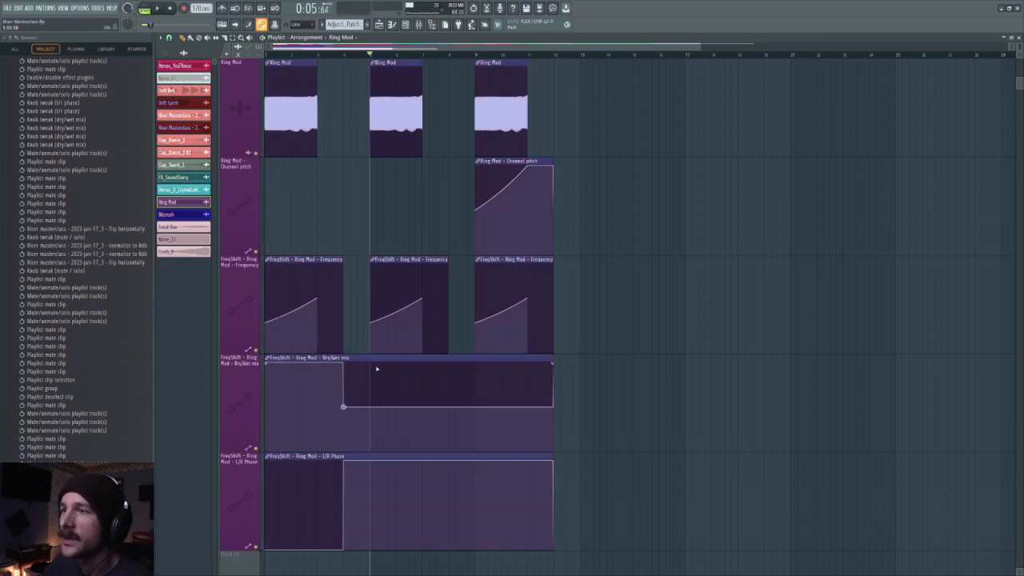
{"action": "left_click", "coordinate": [418, 25]}
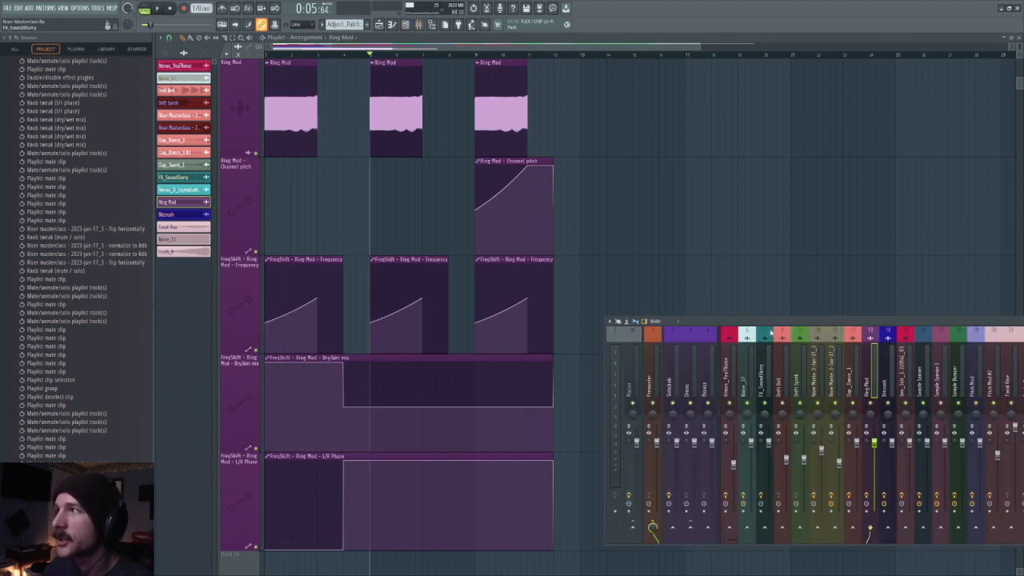
{"action": "left_click_drag", "start_coordinate": [756, 321], "coordinate": [439, 240]}
{"action": "left_click_drag", "start_coordinate": [658, 190], "coordinate": [658, 193]}
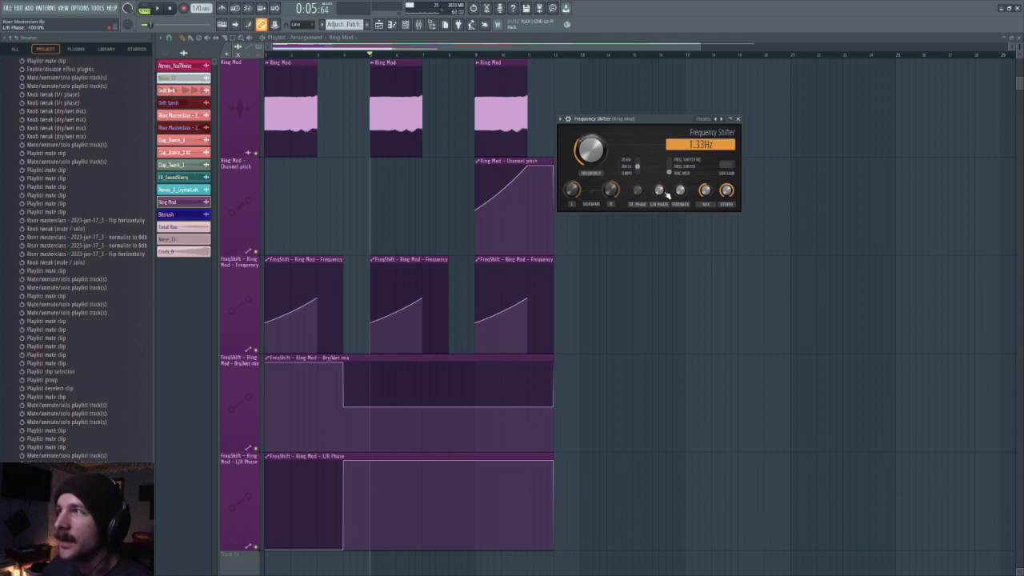
{"action": "key", "text": "space"}
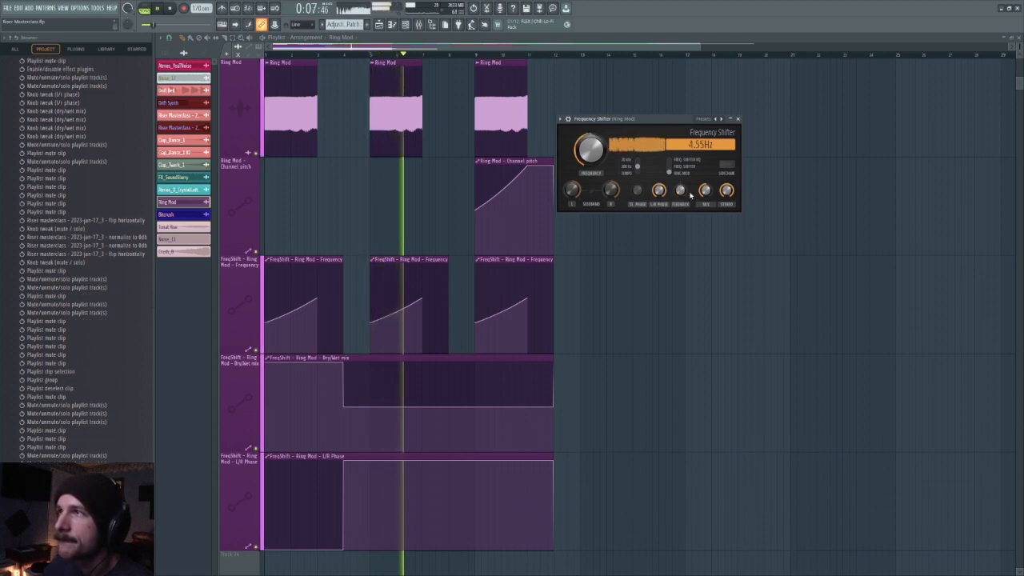
{"action": "key", "text": "space"}
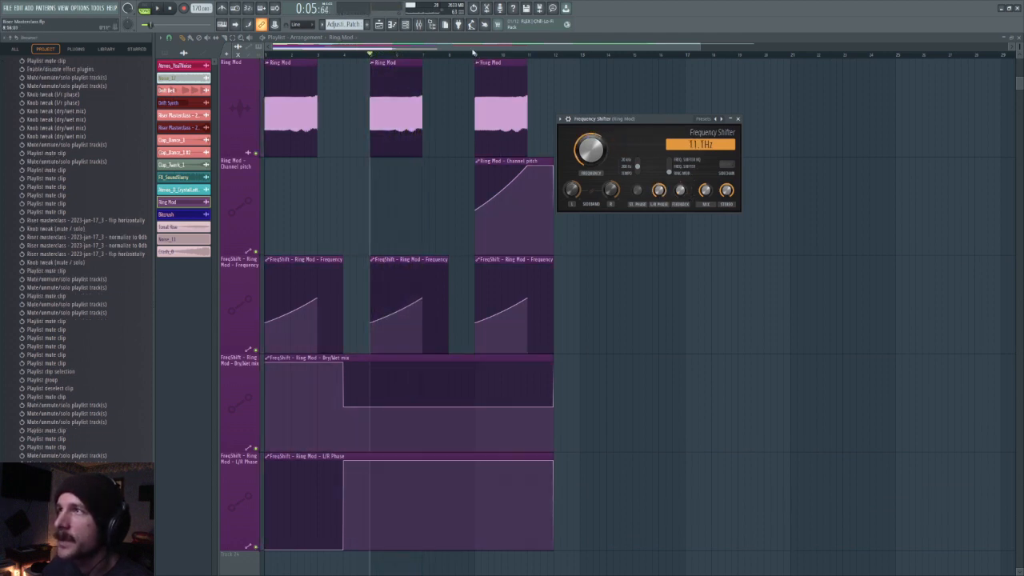
Step: Play the third Ring Mod clip together with its Channel pitch and Frequency automation
{"action": "left_click", "coordinate": [474, 55]}
{"action": "left_click", "coordinate": [479, 56]}
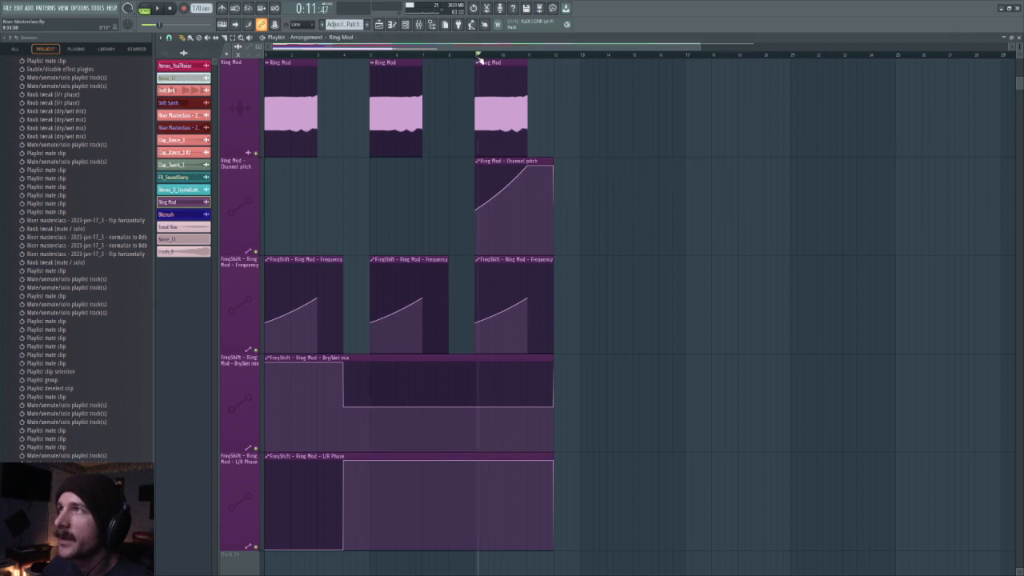
{"action": "key", "text": "space"}
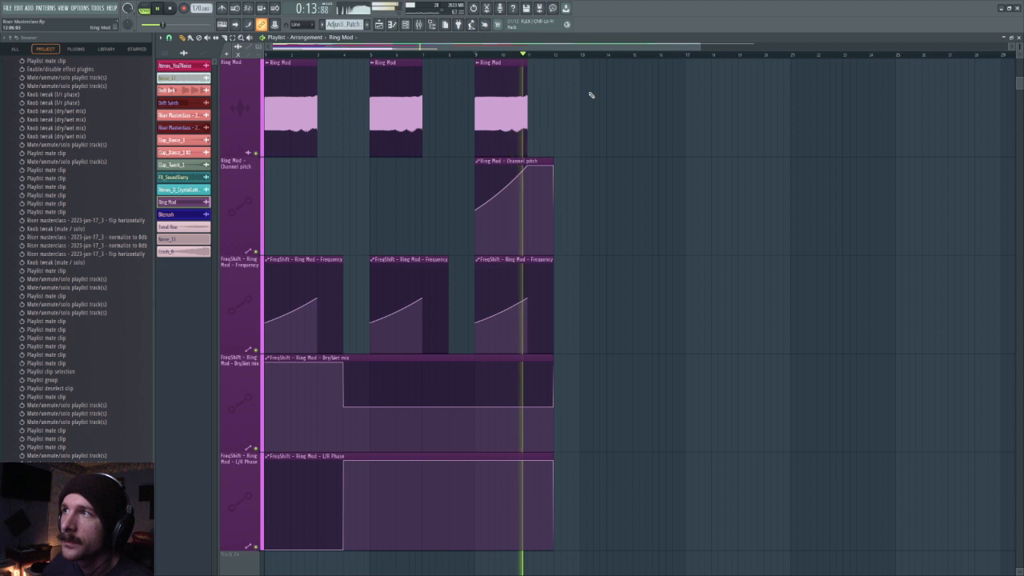
{"action": "key", "text": "space"}
{"action": "left_click_drag", "start_coordinate": [524, 166], "coordinate": [515, 58]}
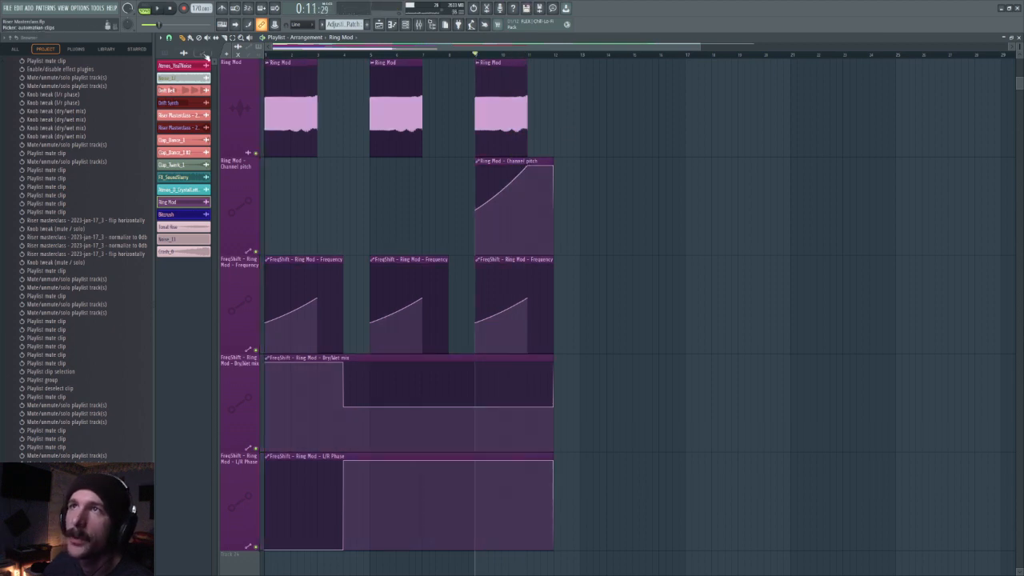
Step: Mute the Ring Mod clips and unmute the Bitcrush clip with its Rate and Pro-Q 3 Band 2 Frequency automation
{"action": "left_click", "coordinate": [723, 149]}
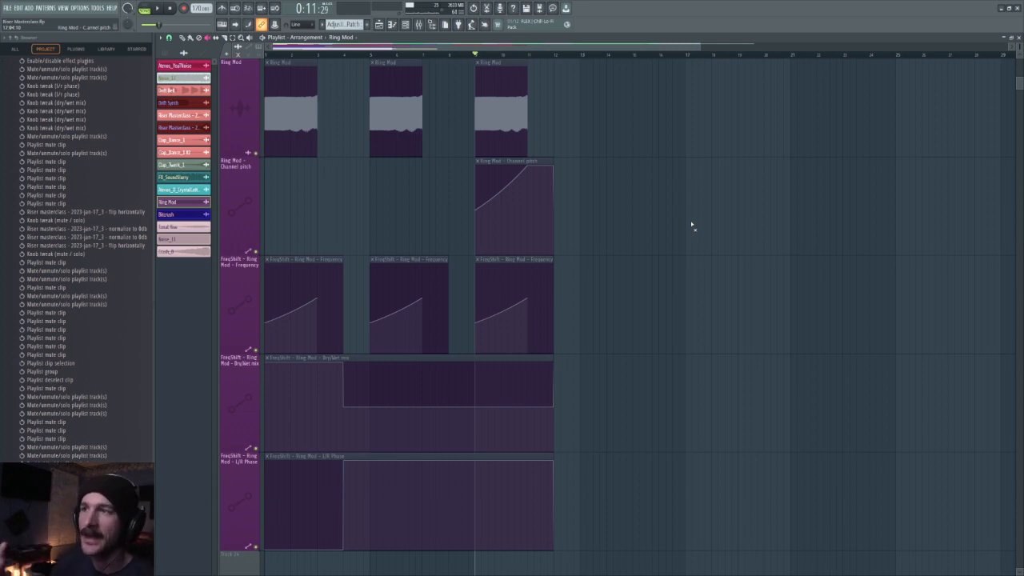
{"action": "scroll", "coordinate": [686, 170], "scroll_direction": "down", "scroll_amount": 5}
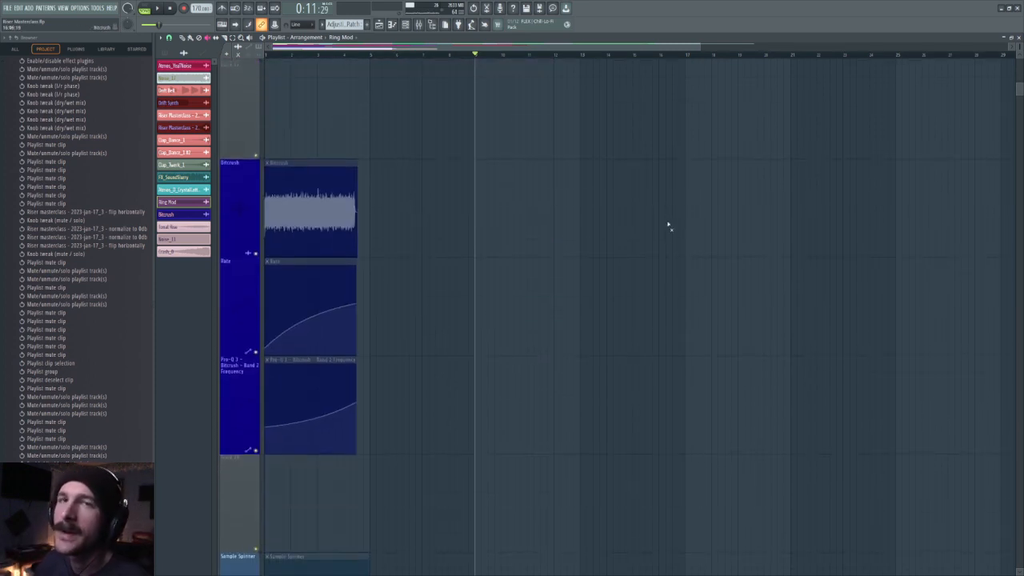
{"action": "scroll", "coordinate": [389, 56], "scroll_direction": "up", "scroll_amount": 2}
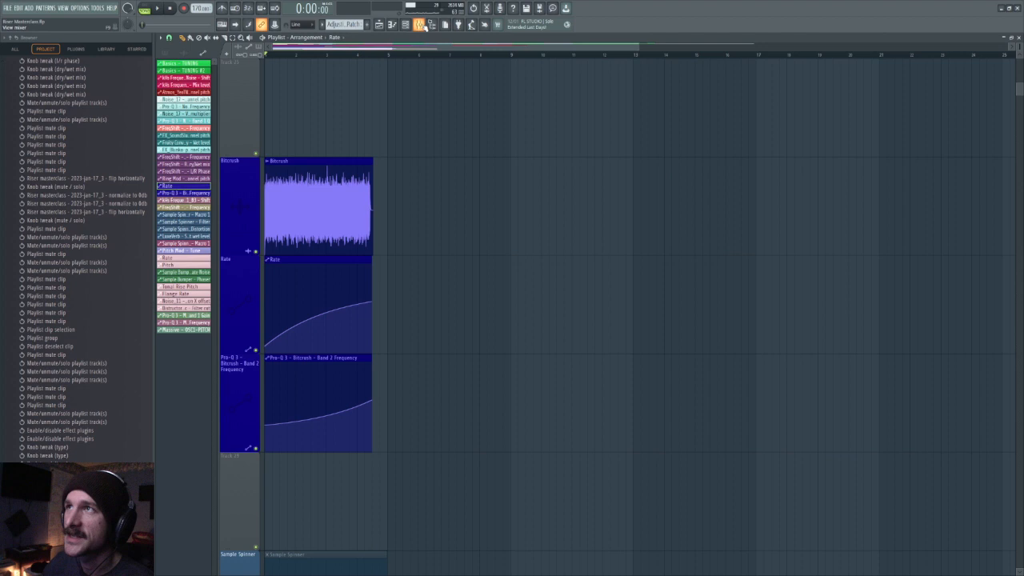
Step: Bypass kHs Bitcrush on the Bitcrush mixer track and play the Bitcrush clip
{"action": "left_click", "coordinate": [419, 24]}
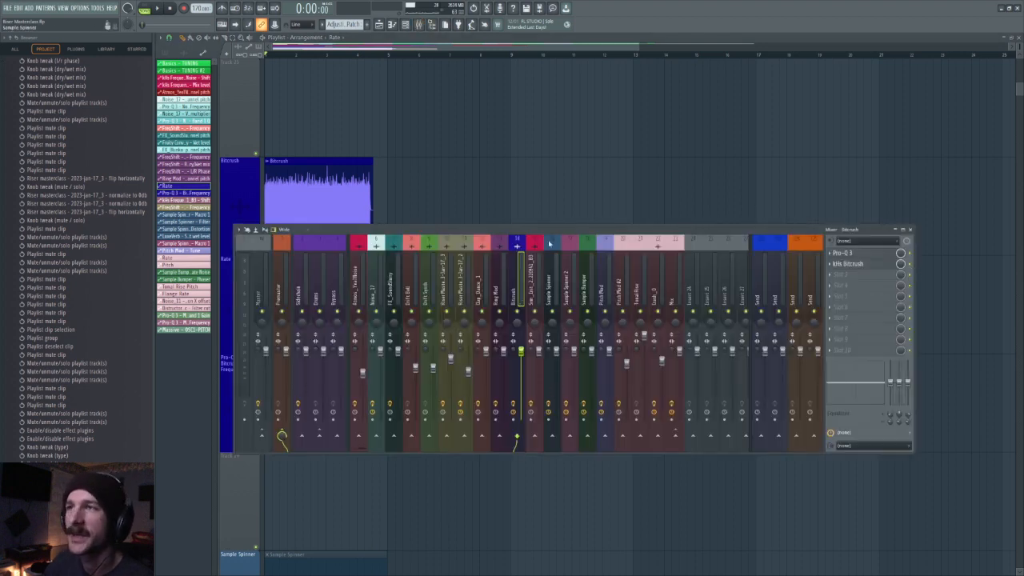
{"action": "left_click_drag", "start_coordinate": [549, 230], "coordinate": [568, 181]}
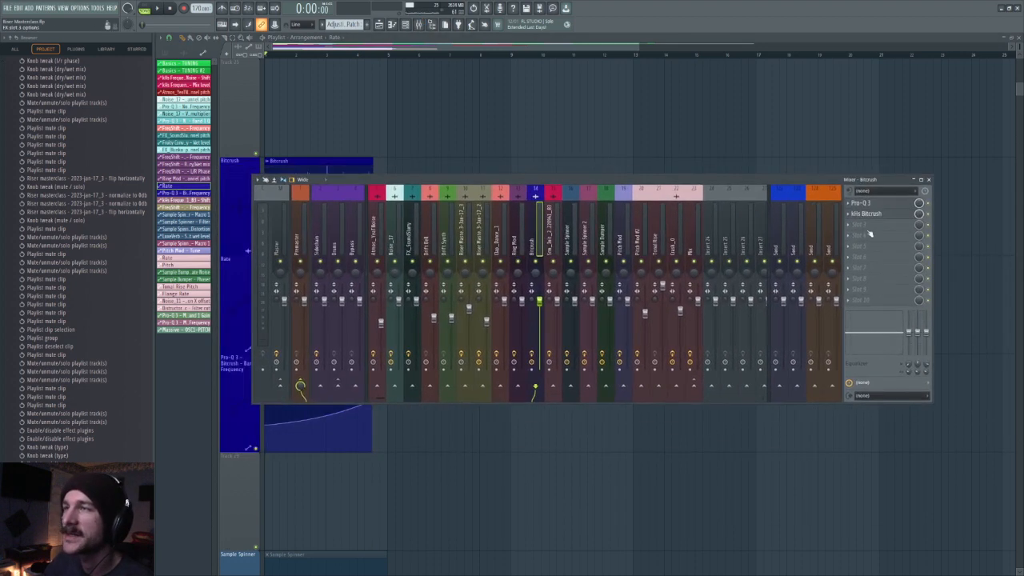
{"action": "left_click", "coordinate": [928, 214]}
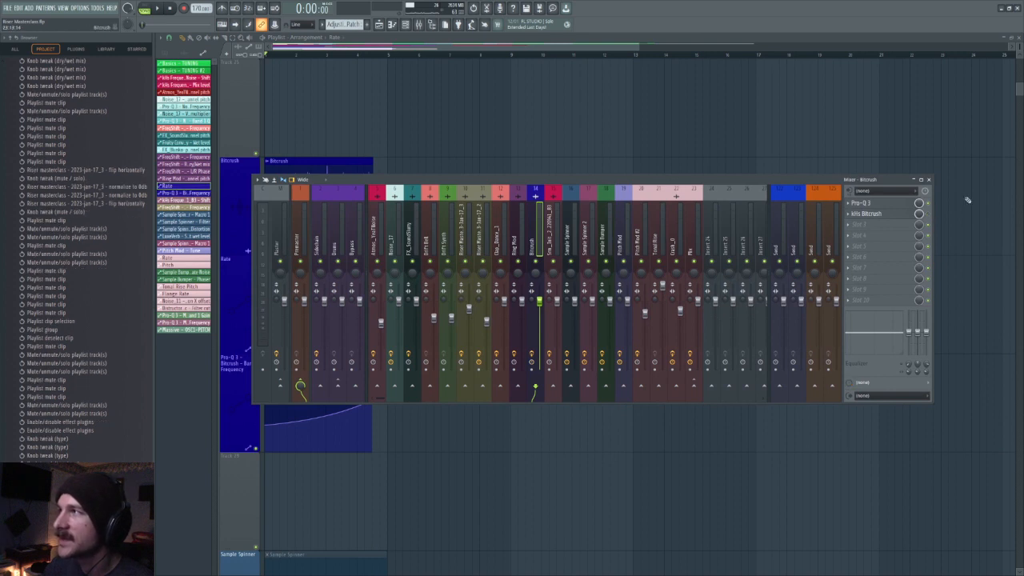
{"action": "key", "text": "F9"}
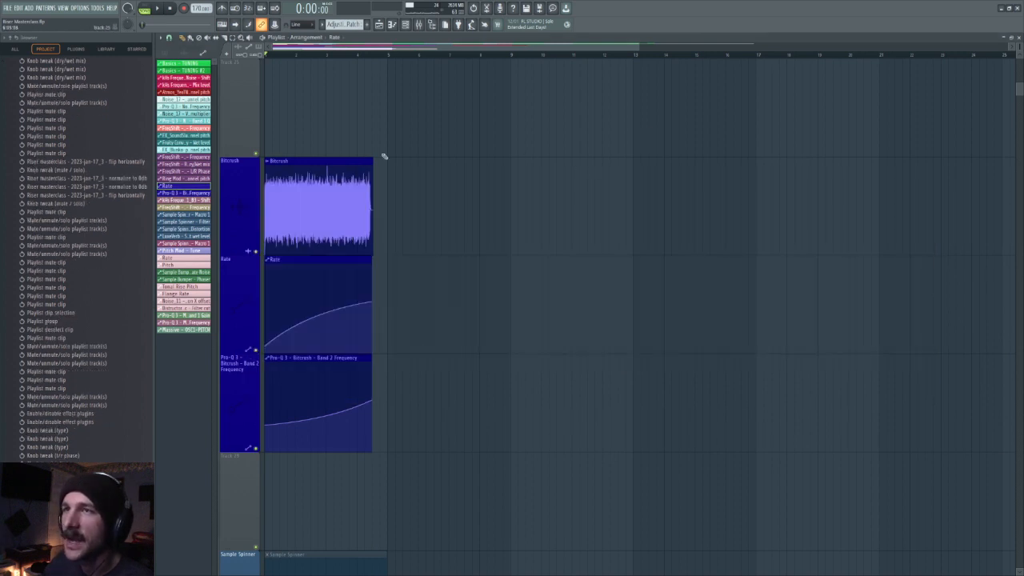
{"action": "key", "text": "space"}
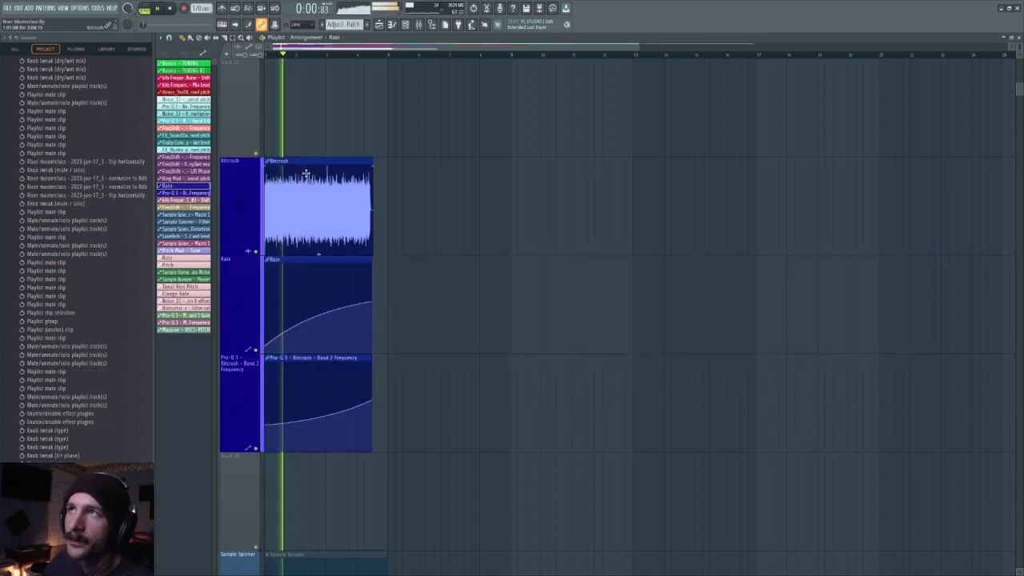
{"action": "key", "text": "space"}
Step: Re-enable kHs Bitcrush on the Bitcrush mixer track, then open it and set its rate to 918 Hz
{"action": "left_click", "coordinate": [417, 24]}
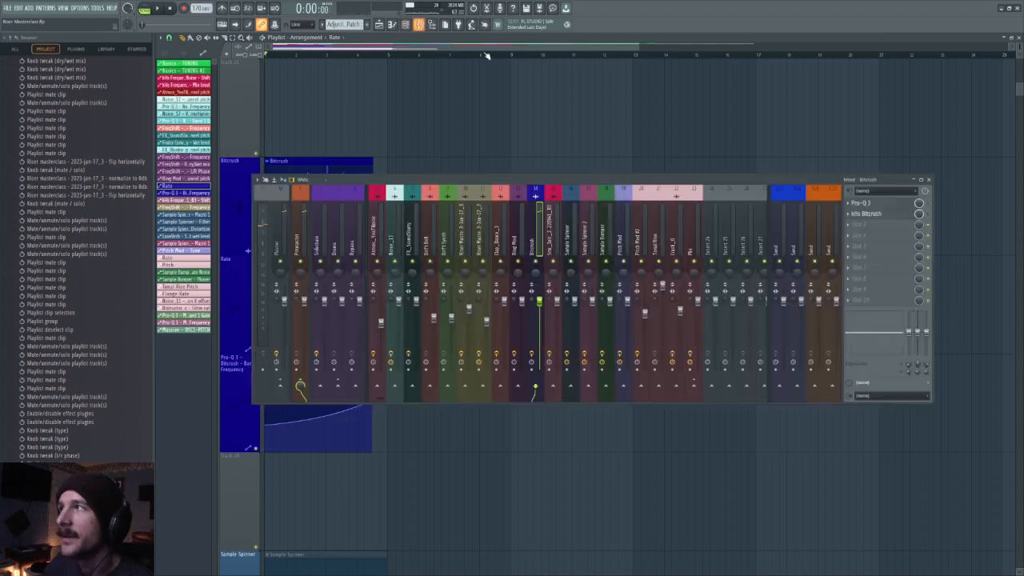
{"action": "left_click", "coordinate": [927, 215]}
{"action": "left_click_drag", "start_coordinate": [606, 184], "coordinate": [756, 183]}
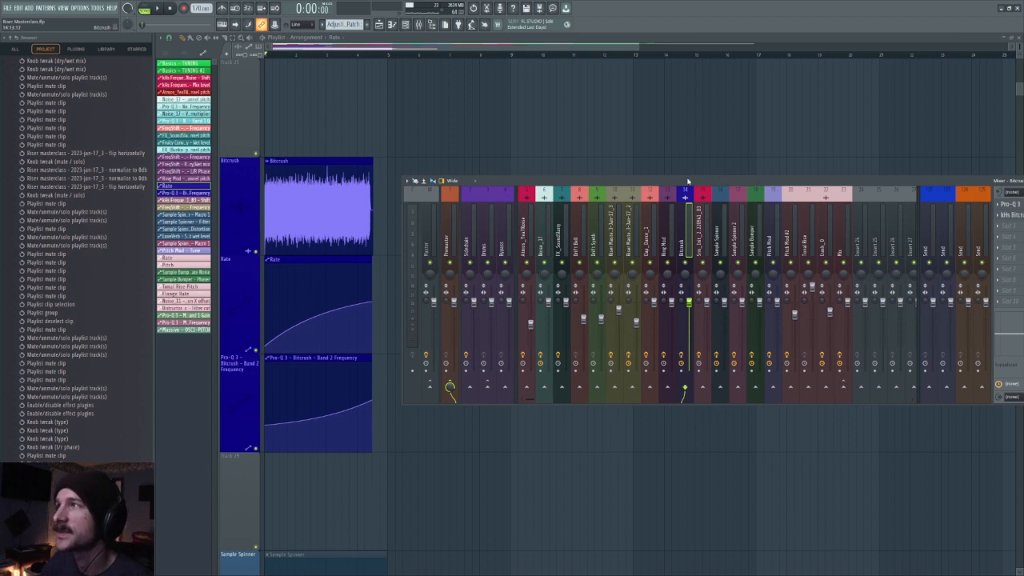
{"action": "left_click_drag", "start_coordinate": [687, 181], "coordinate": [605, 153]}
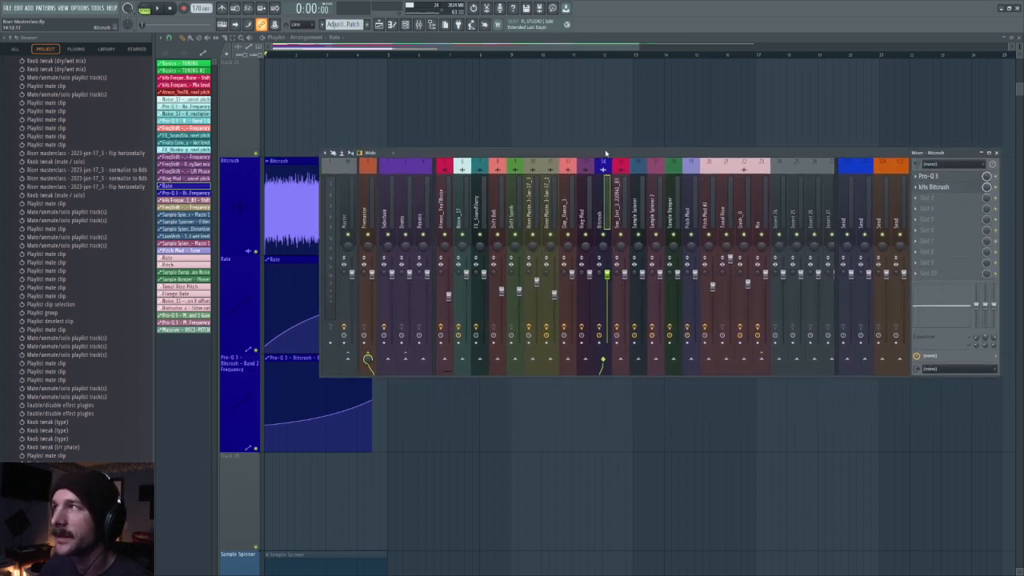
{"action": "left_click", "coordinate": [943, 188]}
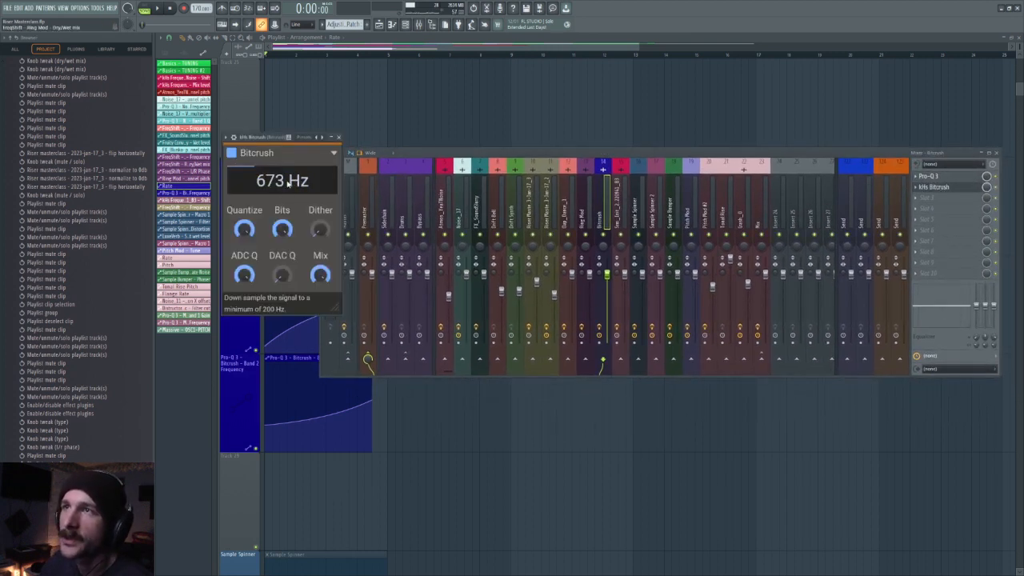
{"action": "left_click_drag", "start_coordinate": [272, 188], "coordinate": [283, 133]}
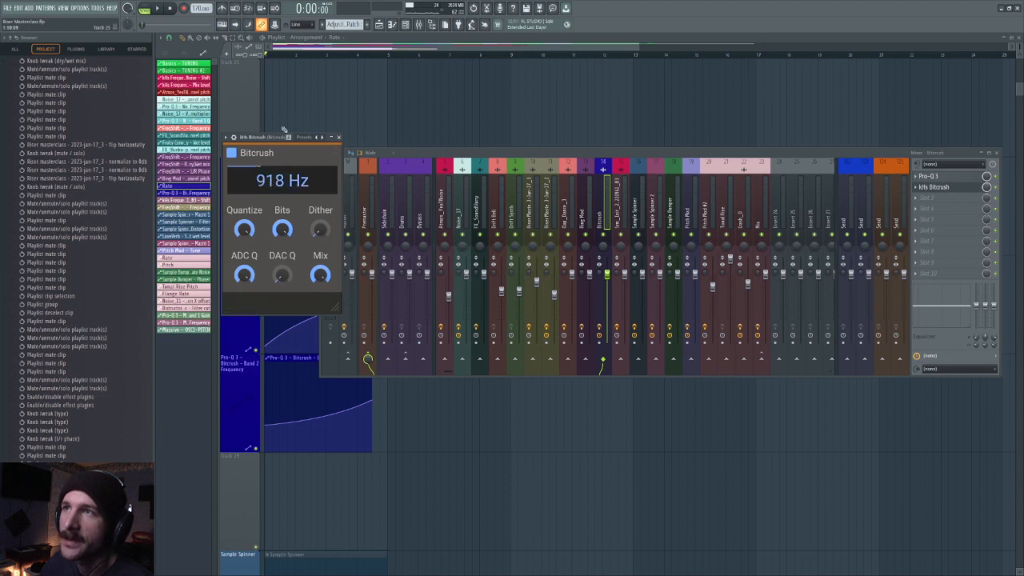
Step: Open Pro-Q 3 on the Bitcrush mixer track and play the Bitcrush clip to examine the automated band's movement
{"action": "left_click", "coordinate": [419, 107]}
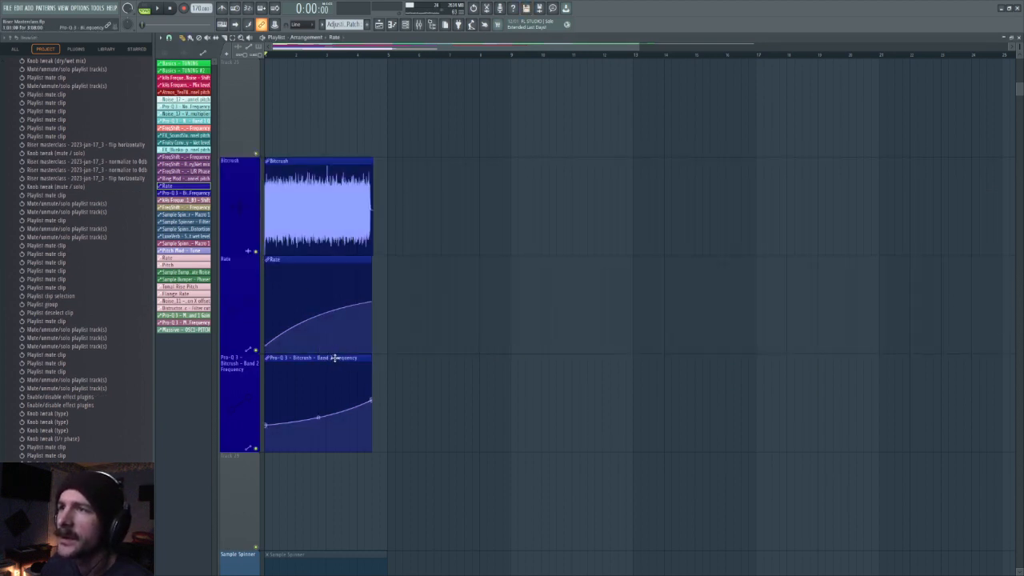
{"action": "key", "text": "F9"}
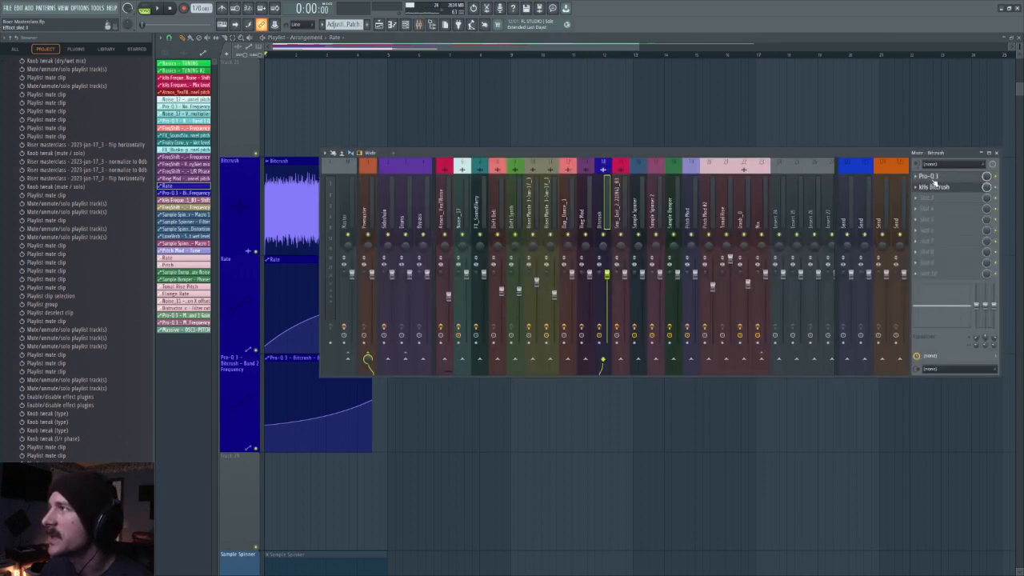
{"action": "left_click", "coordinate": [930, 177]}
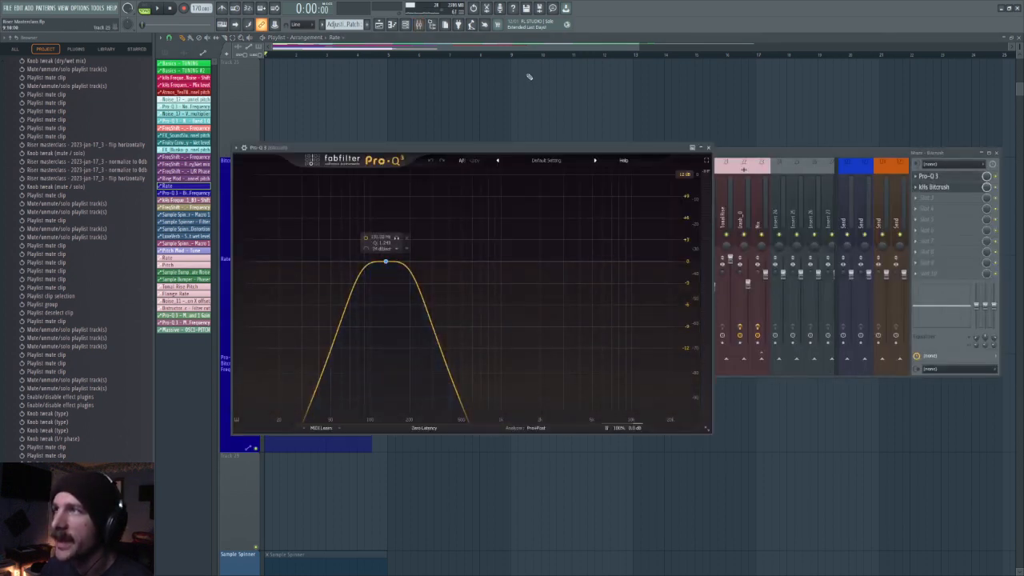
{"action": "left_click_drag", "start_coordinate": [522, 154], "coordinate": [748, 98]}
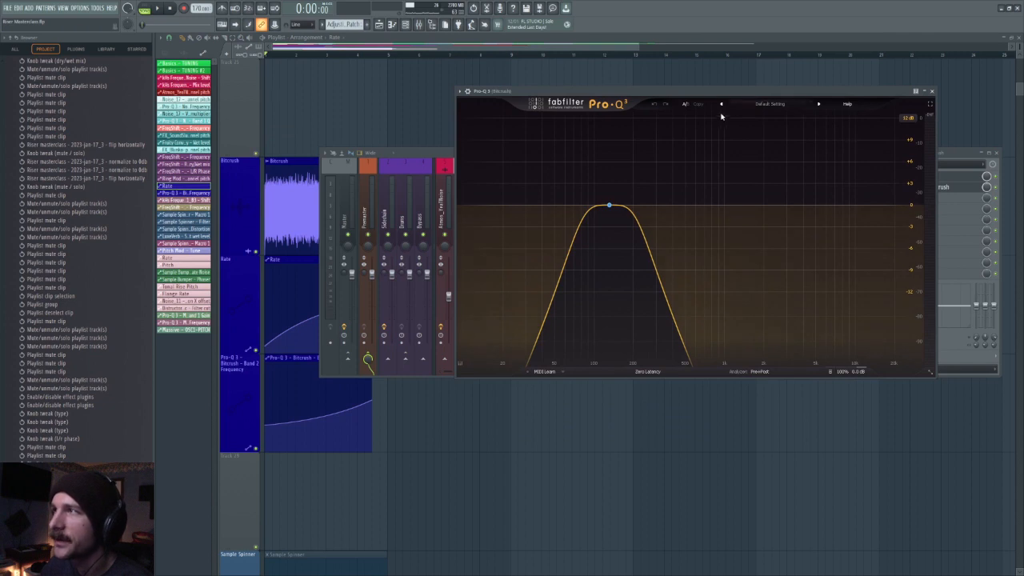
{"action": "key", "text": "space"}
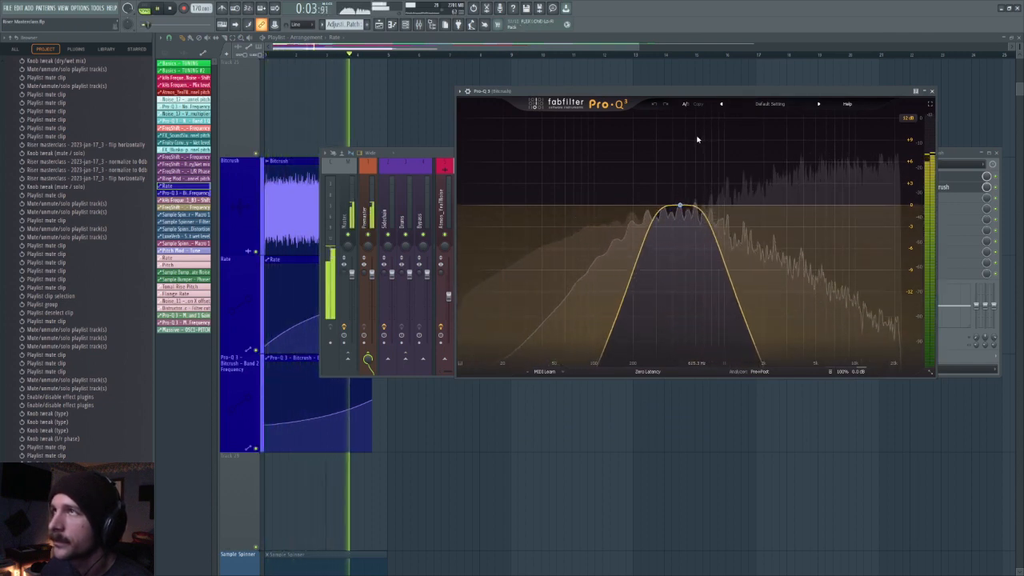
{"action": "key", "text": "space"}
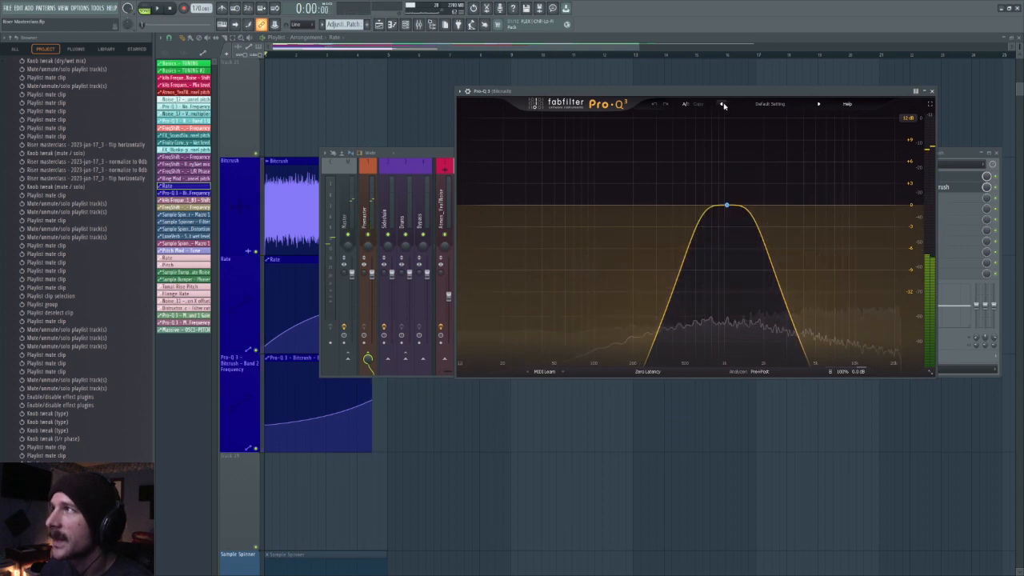
{"action": "left_click", "coordinate": [382, 101]}
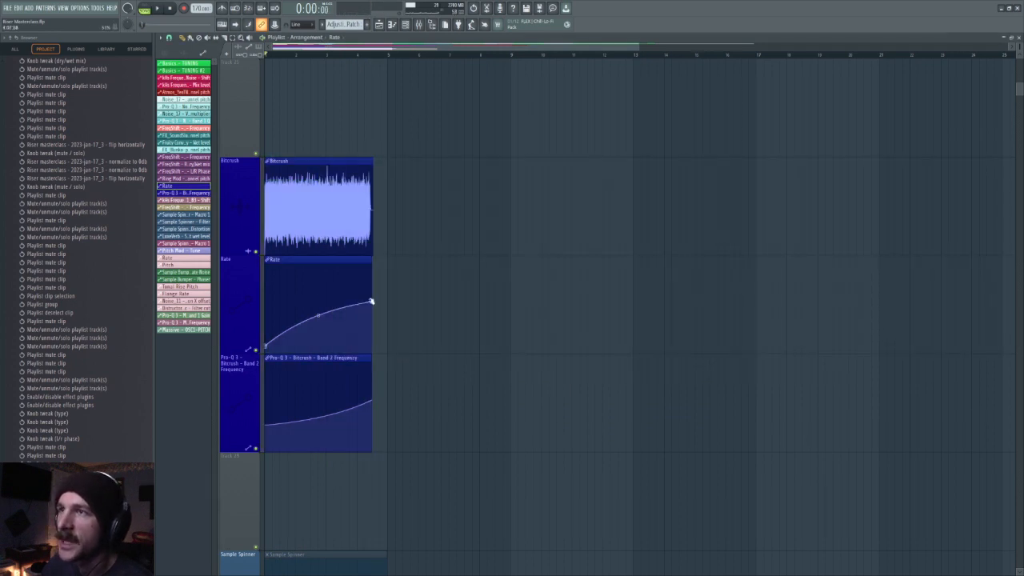
Step: Raise the Rate automation's end point near the top and its start point to about mid-height, and play the result
{"action": "left_click_drag", "start_coordinate": [371, 302], "coordinate": [372, 269]}
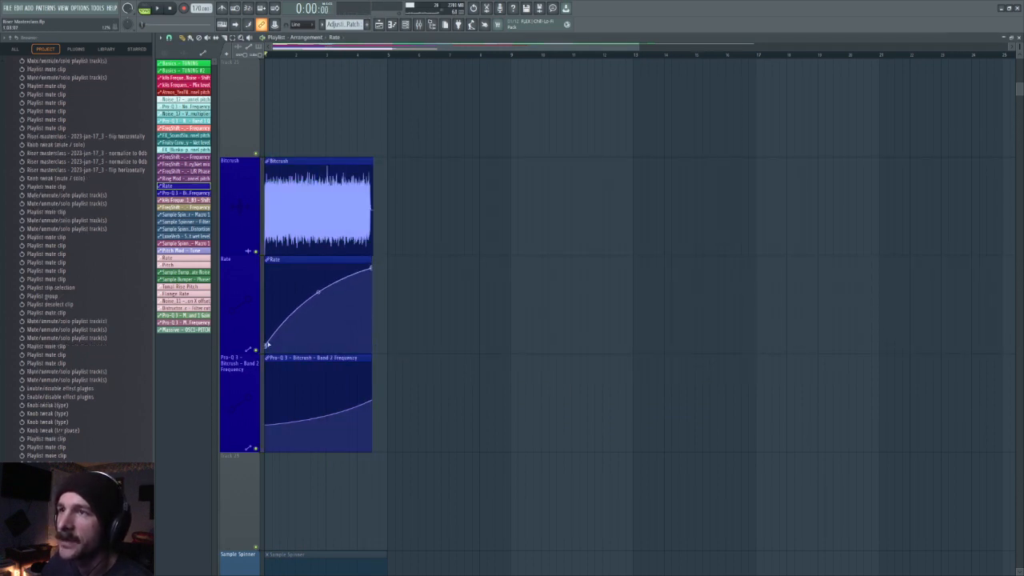
{"action": "left_click_drag", "start_coordinate": [268, 344], "coordinate": [270, 304]}
{"action": "key", "text": "space"}
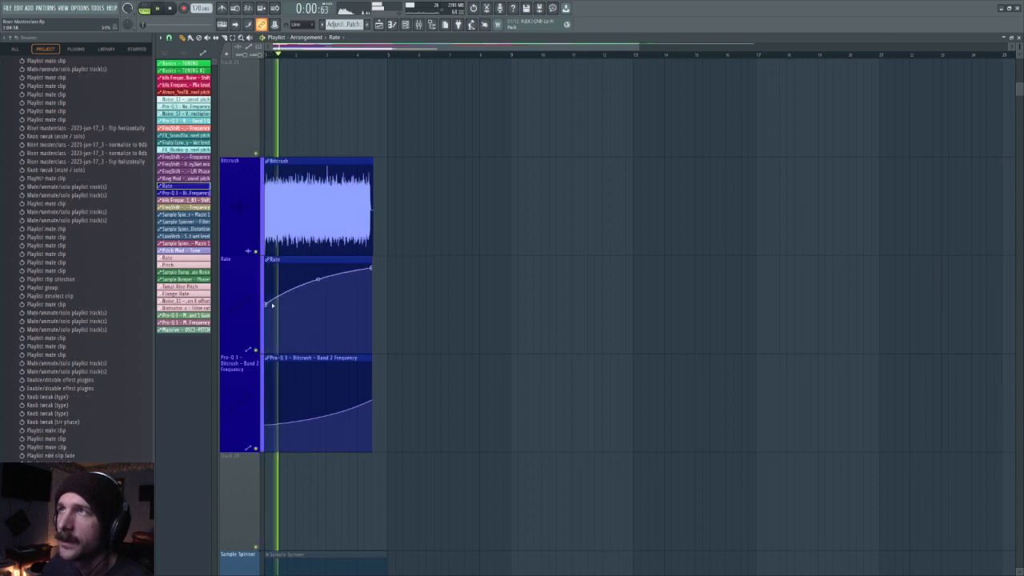
{"action": "key", "text": "space"}
Step: Place the spectrogram over the empty playlist area and play the Bitcrush clip to examine its frequency movement
{"action": "left_click", "coordinate": [419, 24]}
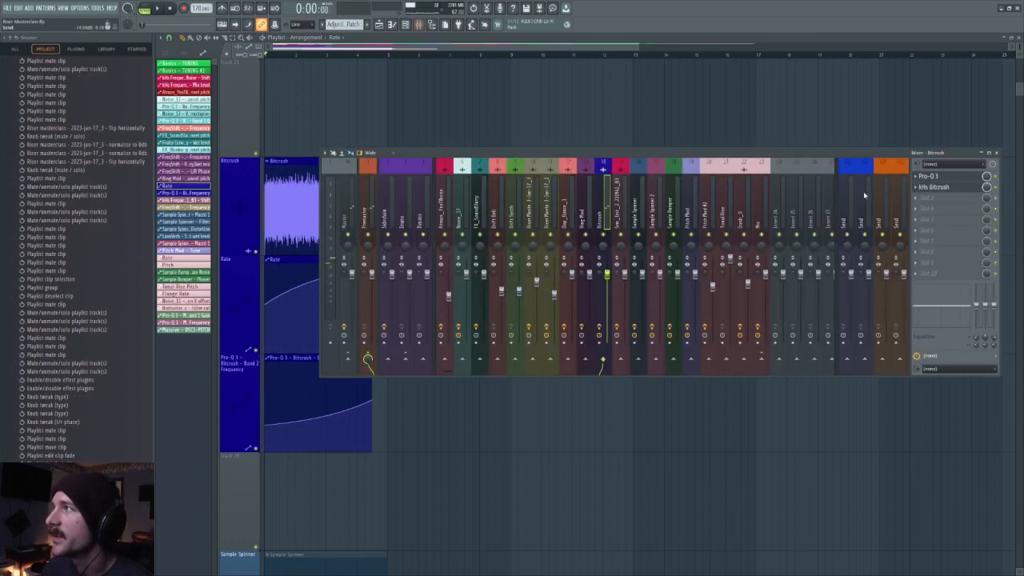
{"action": "key", "text": "space"}
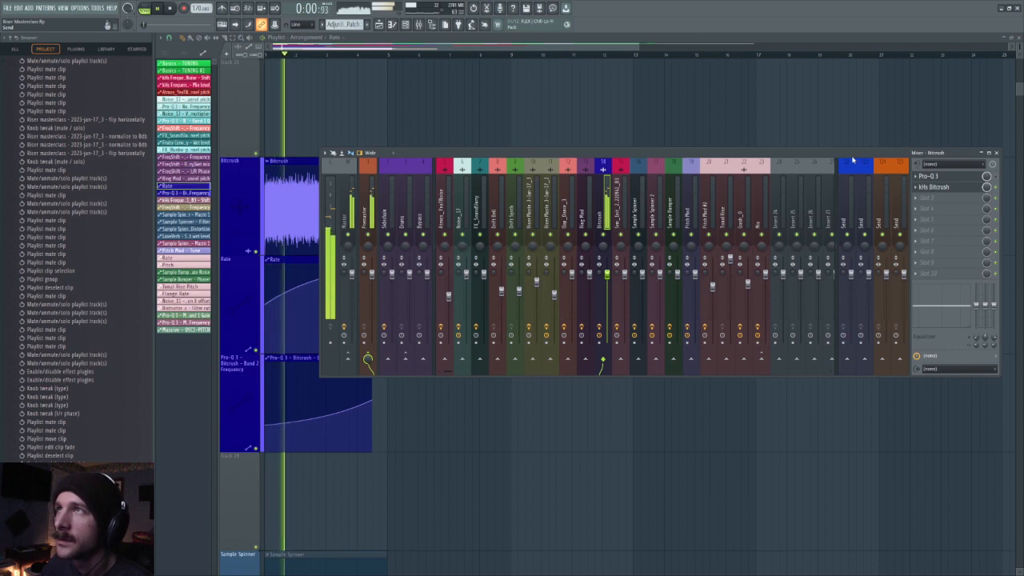
{"action": "key", "text": "F9"}
{"action": "key", "text": "space"}
{"action": "left_click_drag", "start_coordinate": [236, 0], "coordinate": [663, 300]}
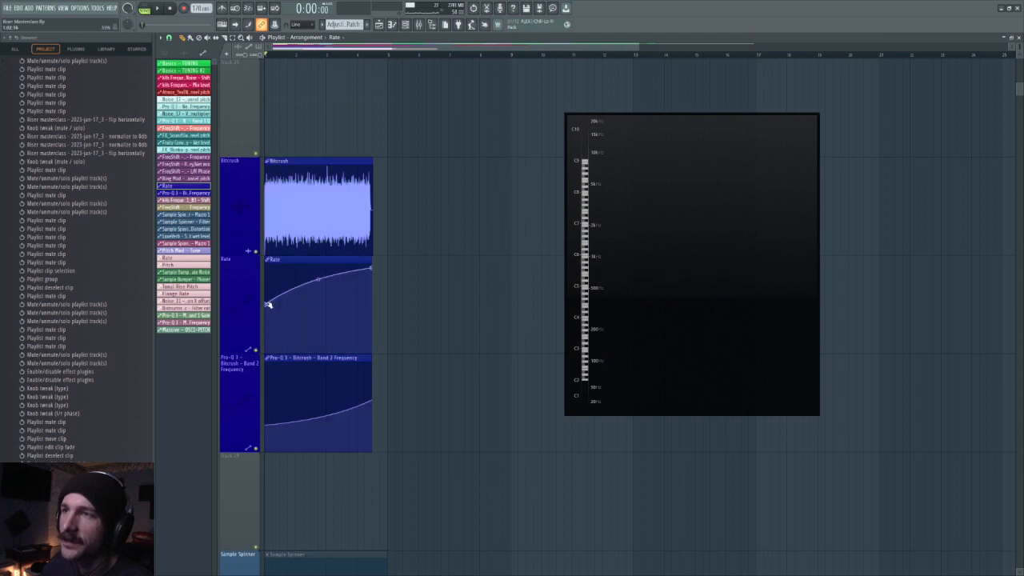
{"action": "key", "text": "space"}
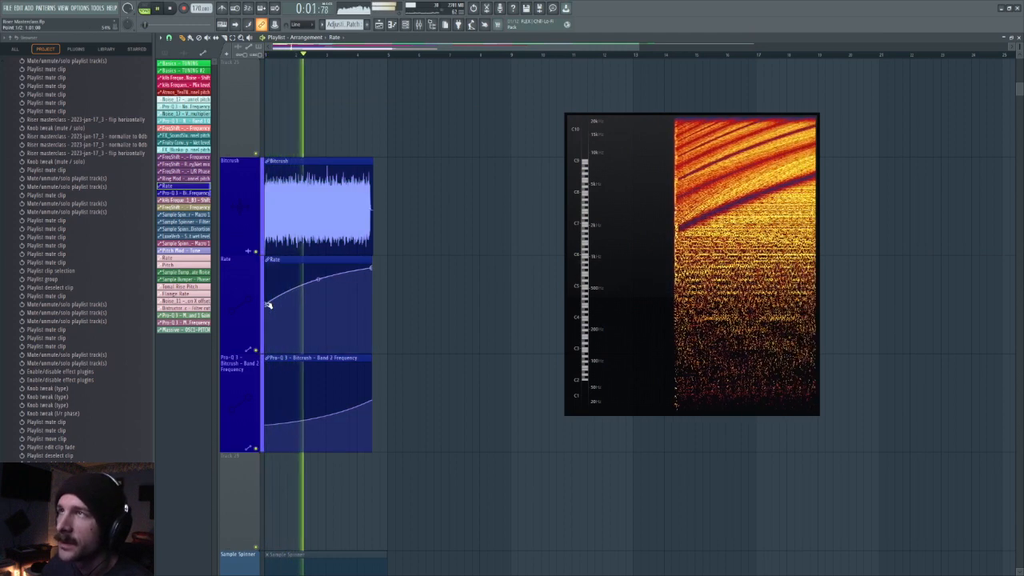
{"action": "key", "text": "space"}
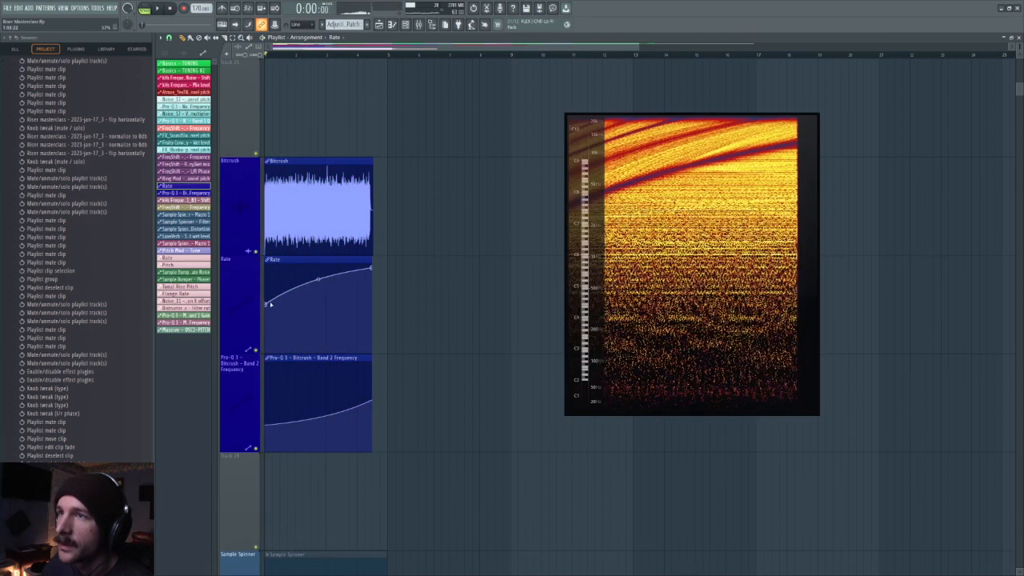
Step: Reshape the Rate automation to curve up from the bottom to a peak near bar 4 and drop back down, then play it
{"action": "left_click_drag", "start_coordinate": [267, 308], "coordinate": [297, 347]}
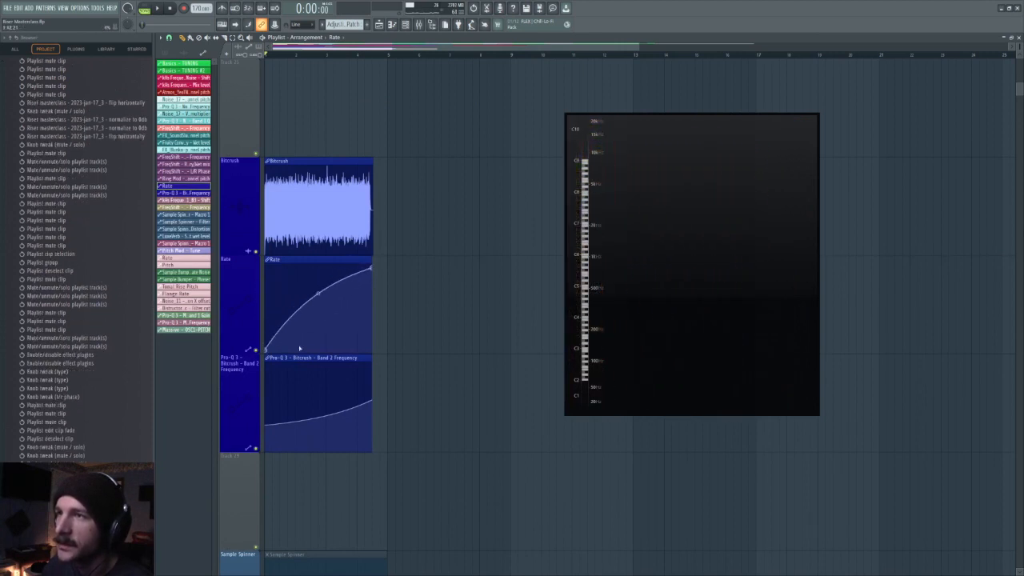
{"action": "right_click", "coordinate": [357, 269]}
{"action": "left_click_drag", "start_coordinate": [370, 270], "coordinate": [370, 304]}
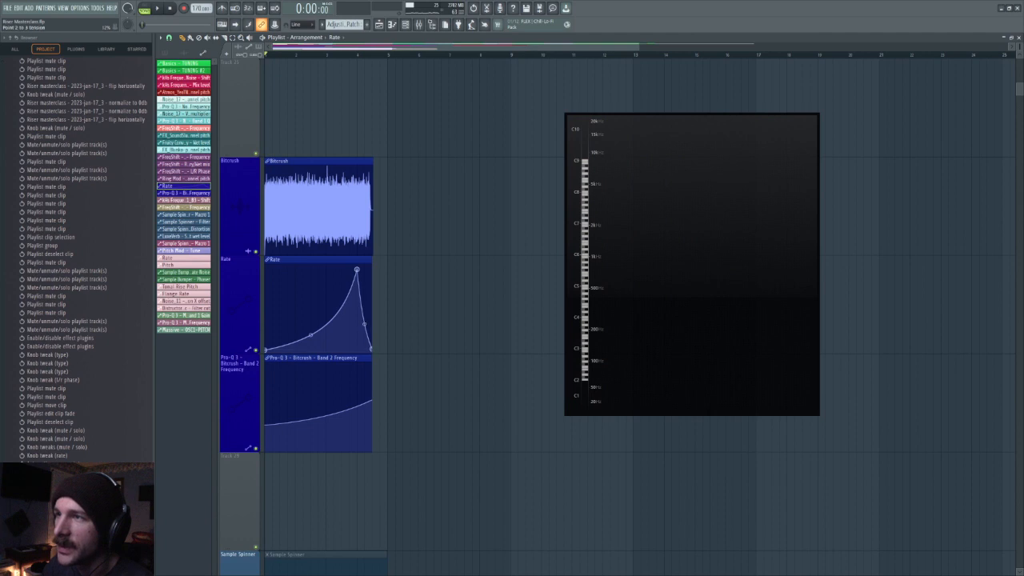
{"action": "key", "text": "space"}
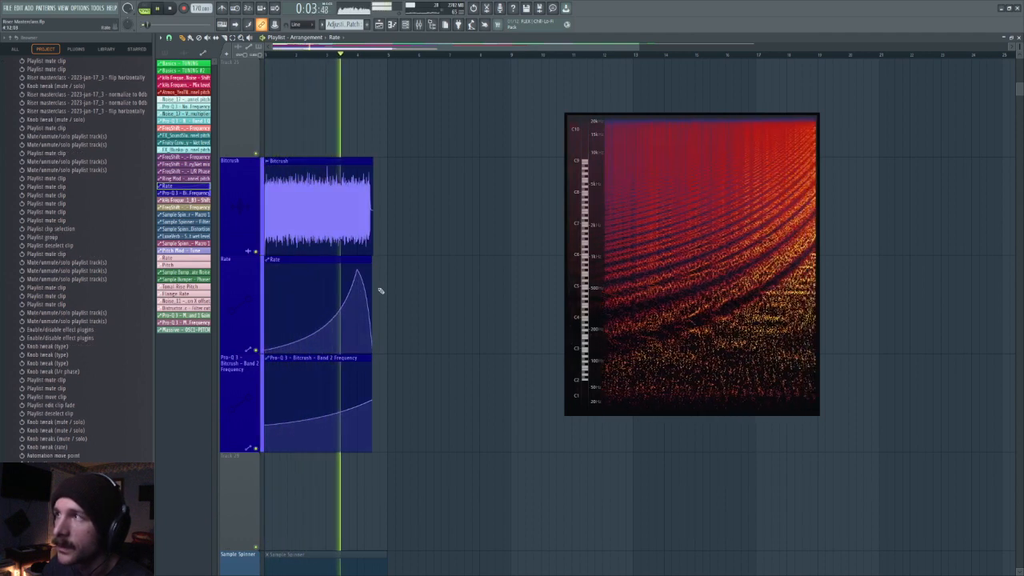
{"action": "key", "text": "space"}
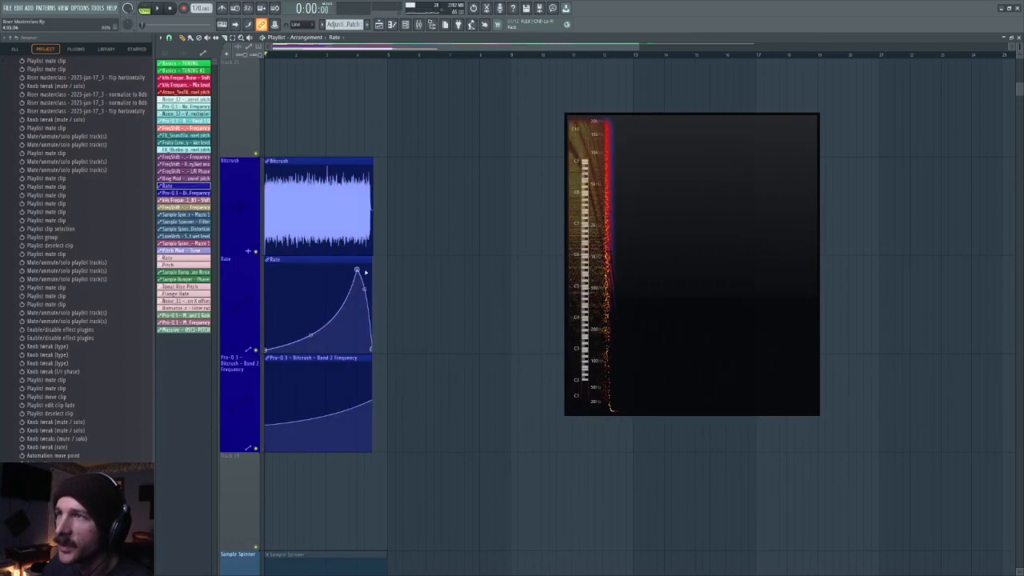
Step: Play the Bitcrush riser with Pro-Q 3 and the spectrogram side by side to compare the filter band with the rising harmonics
{"action": "left_click", "coordinate": [421, 25]}
{"action": "left_click", "coordinate": [933, 176]}
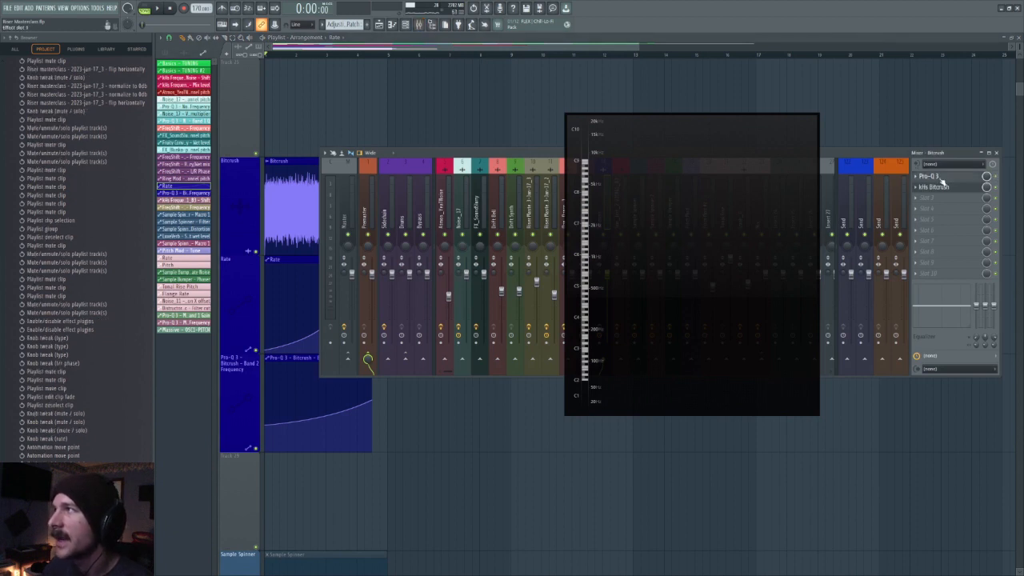
{"action": "left_click_drag", "start_coordinate": [588, 371], "coordinate": [386, 226]}
{"action": "key", "text": "space"}
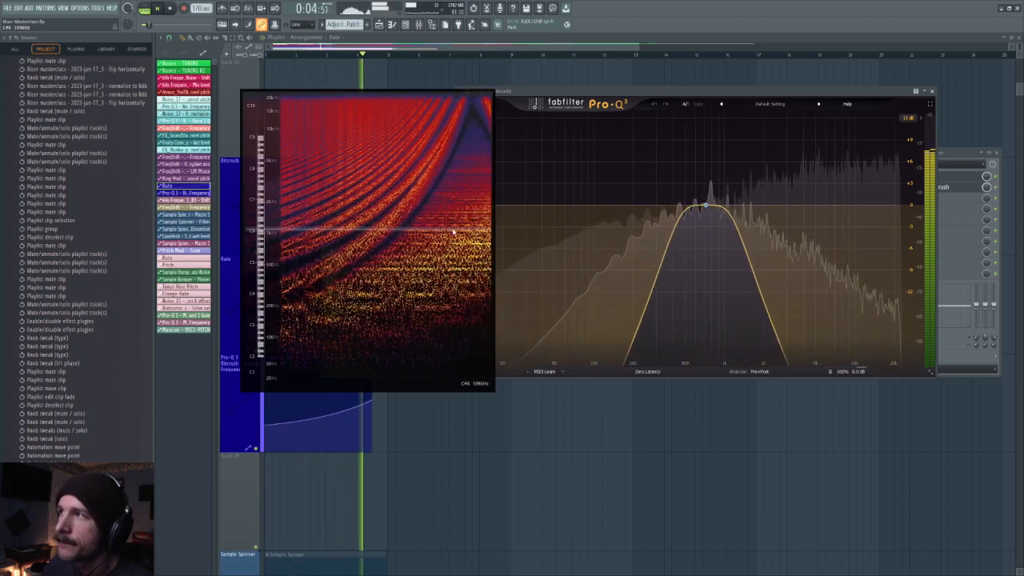
{"action": "key", "text": "space"}
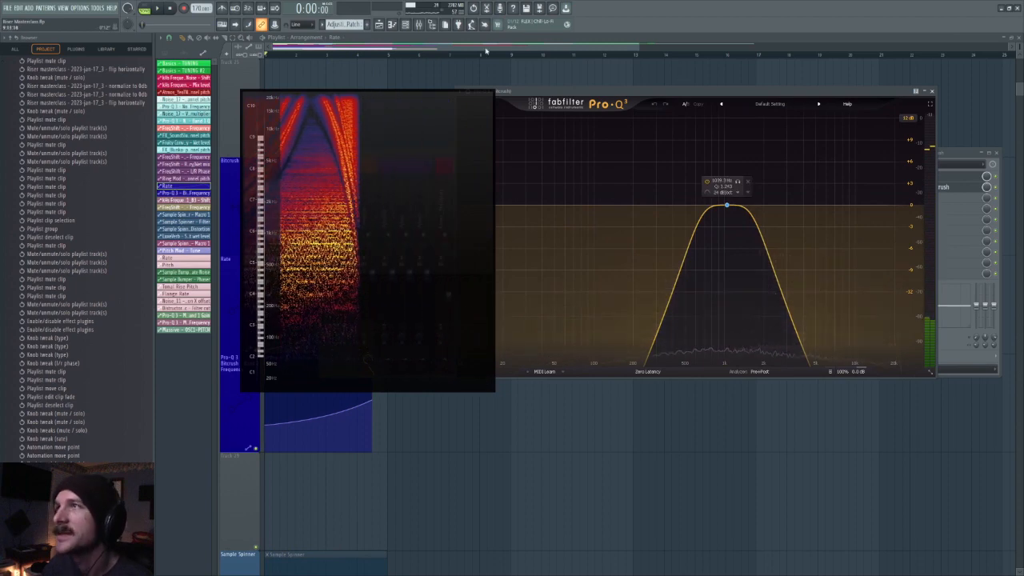
{"action": "left_click", "coordinate": [565, 49]}
{"action": "left_click_drag", "start_coordinate": [411, 142], "coordinate": [373, 98]}
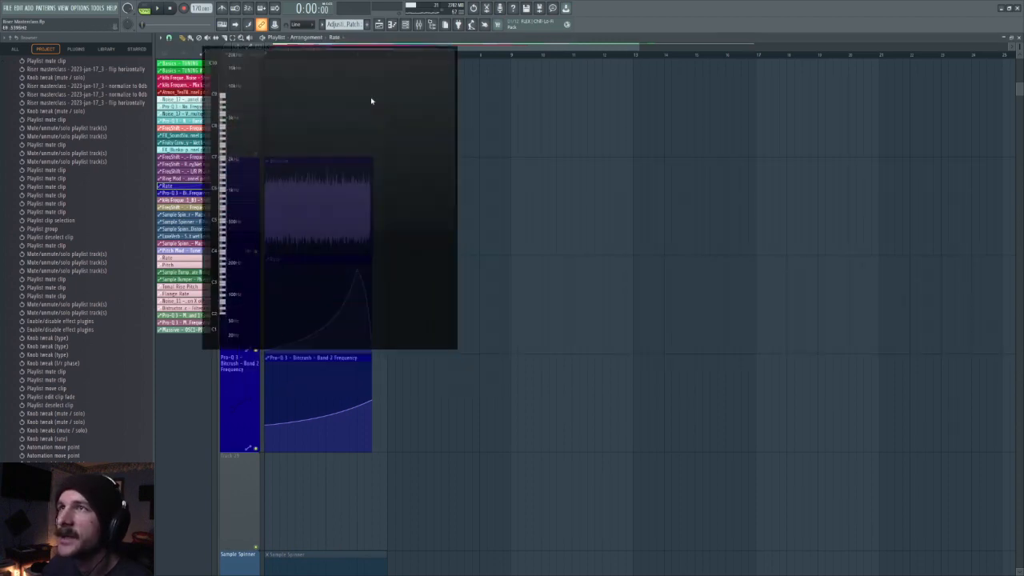
{"action": "key", "text": "Escape"}
Step: Go to the Sample Spinner clips and preview a ufx4 one-shot riser and KSHMR_Long_Sweep_16_Scary from the sample browser
{"action": "scroll", "coordinate": [472, 248], "scroll_direction": "down", "scroll_amount": 2}
{"action": "scroll", "coordinate": [320, 160], "scroll_direction": "up", "scroll_amount": 2}
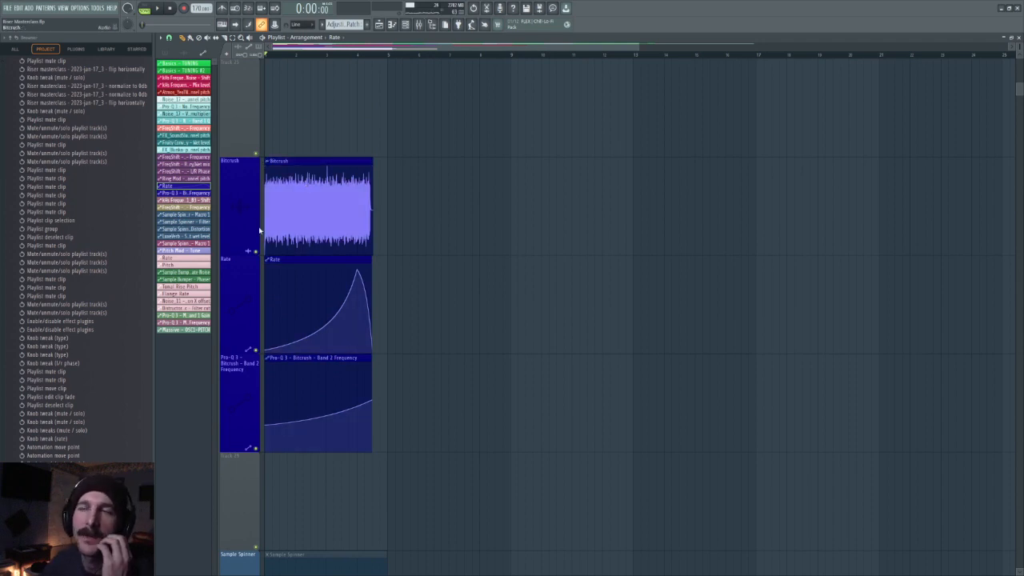
{"action": "scroll", "coordinate": [455, 297], "scroll_direction": "down", "scroll_amount": 4}
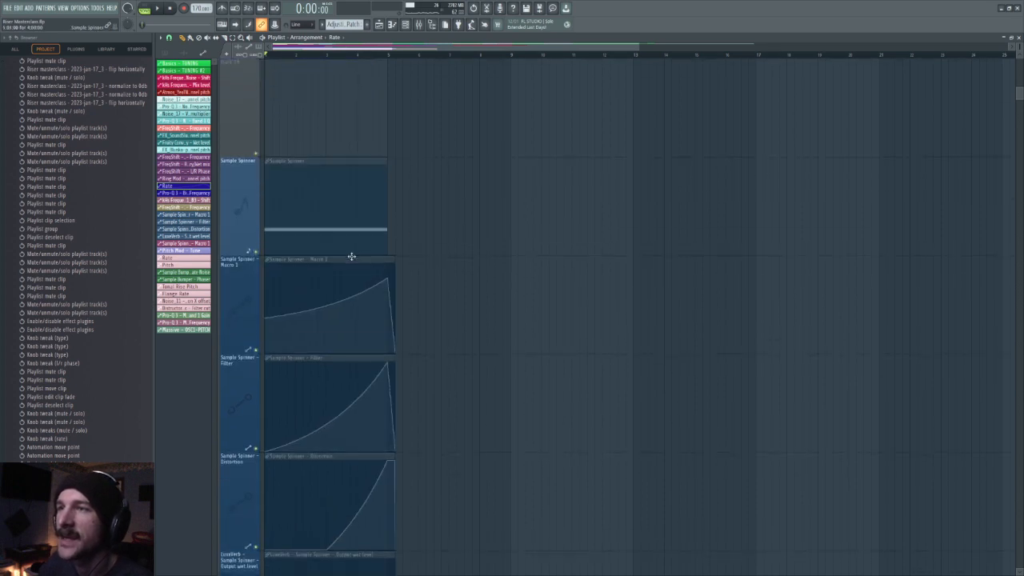
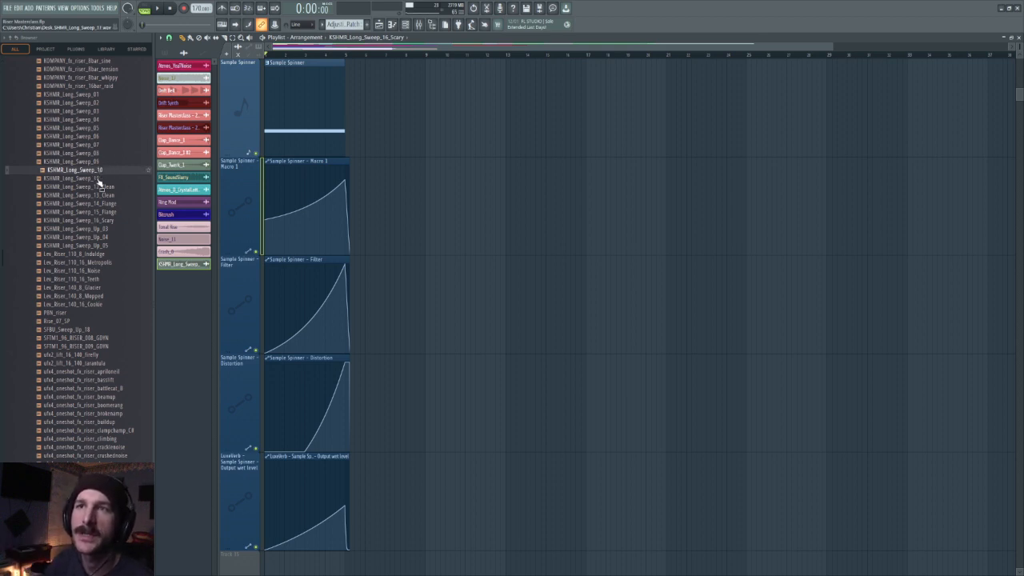
{"action": "left_click", "coordinate": [118, 373]}
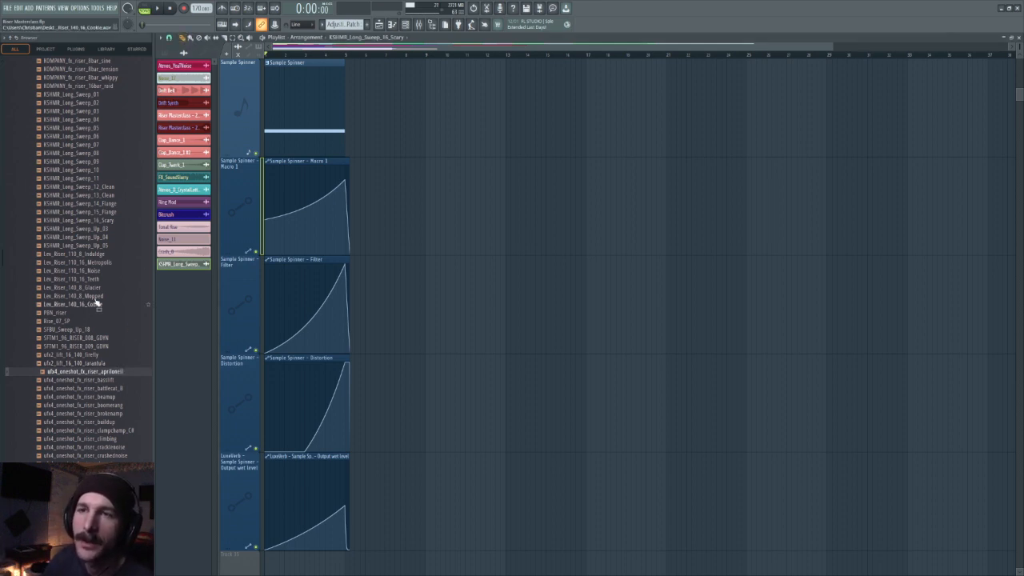
{"action": "left_click", "coordinate": [110, 222]}
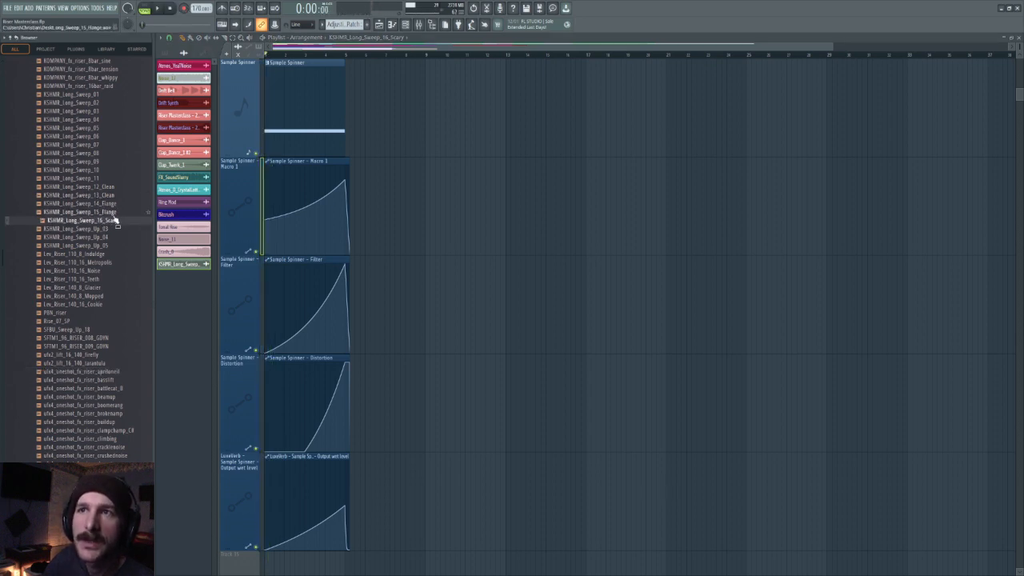
Step: Place KSHMR_Long_Sweep_16_Scary at bar 9 on the Sample Spinner Macro 1 track with a full-length fade-in and play it
{"action": "left_click_drag", "start_coordinate": [115, 221], "coordinate": [483, 214]}
{"action": "left_click_drag", "start_coordinate": [426, 166], "coordinate": [679, 145]}
{"action": "left_click_drag", "start_coordinate": [420, 54], "coordinate": [430, 56]}
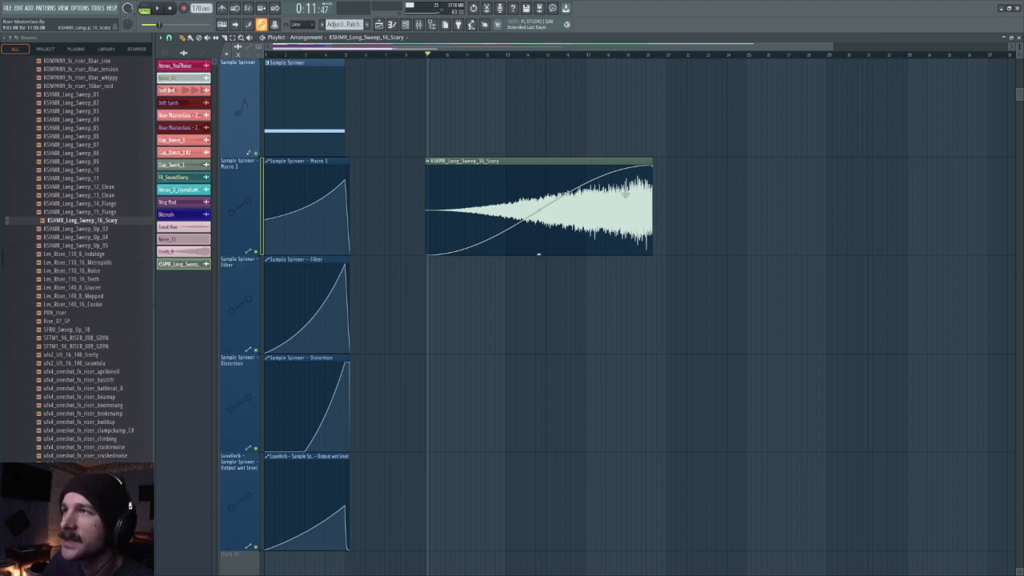
{"action": "key", "text": "space"}
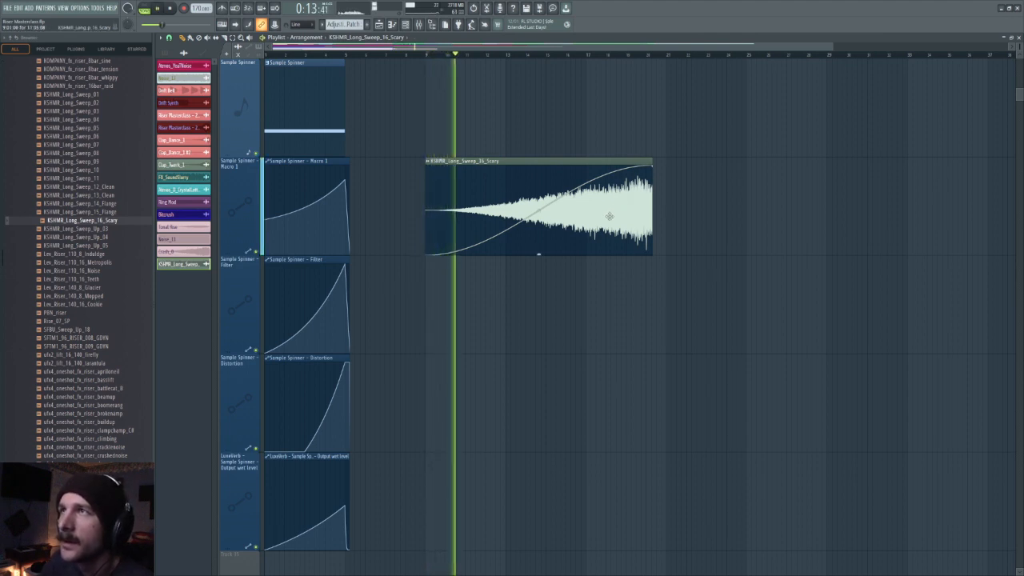
{"action": "key", "text": "space"}
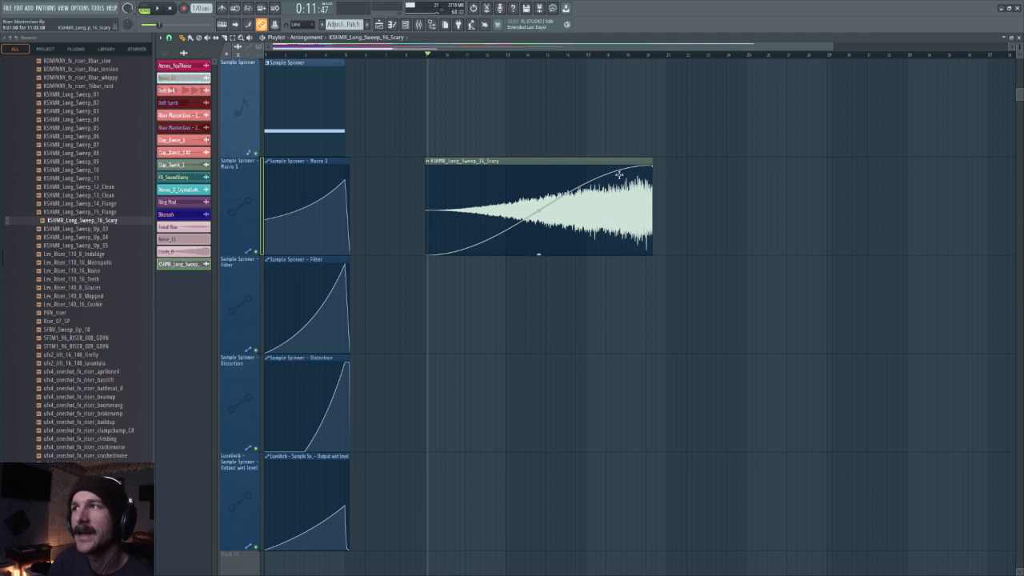
Step: Remove the fade-in from the KSHMR_Long_Sweep_16_Scary clip and delete the clip from the playlist
{"action": "left_click_drag", "start_coordinate": [650, 164], "coordinate": [377, 157]}
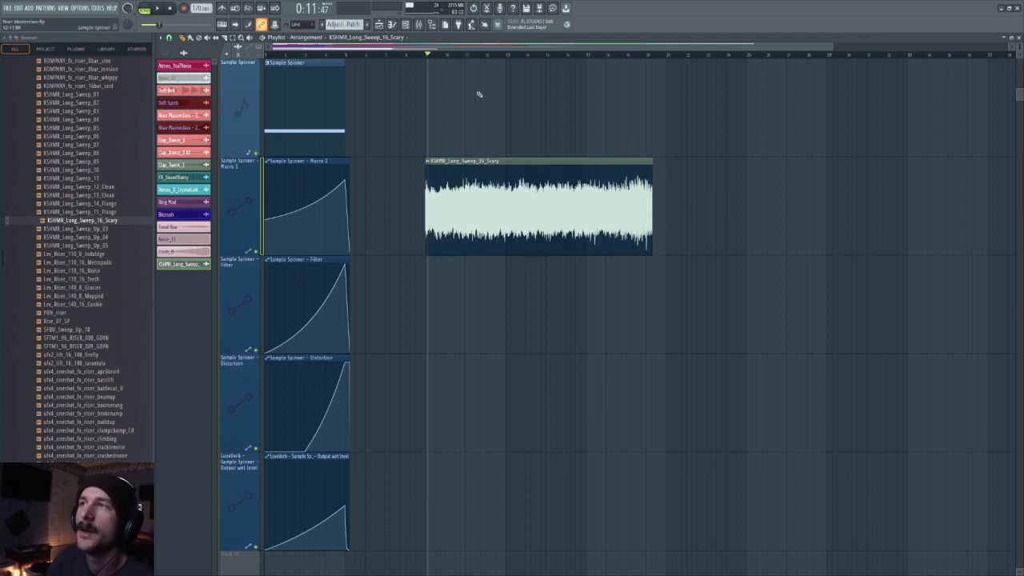
{"action": "scroll", "coordinate": [482, 55], "scroll_direction": "down", "scroll_amount": 2}
{"action": "left_click_drag", "start_coordinate": [472, 119], "coordinate": [472, 170]}
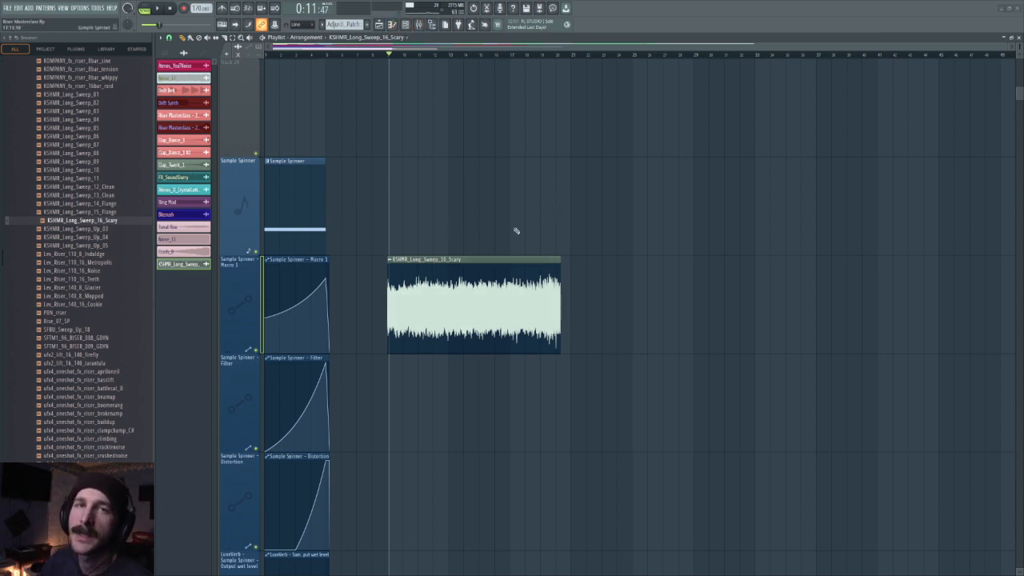
{"action": "right_click", "coordinate": [516, 274]}
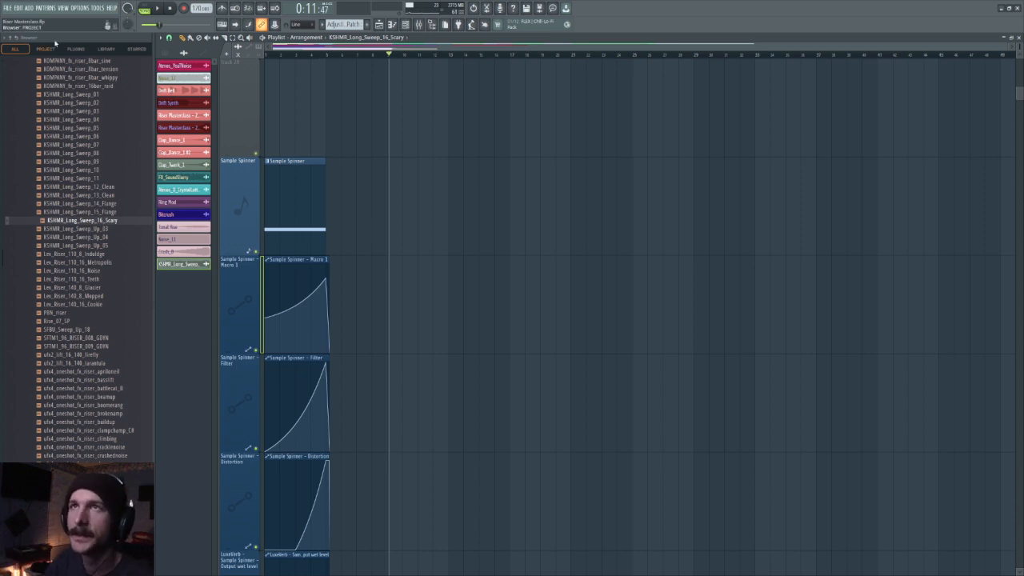
Step: Return to the Sample Spinner clips and open the Channel rack's channel display filter
{"action": "scroll", "coordinate": [340, 128], "scroll_direction": "down", "scroll_amount": 3}
{"action": "scroll", "coordinate": [352, 61], "scroll_direction": "up", "scroll_amount": 4}
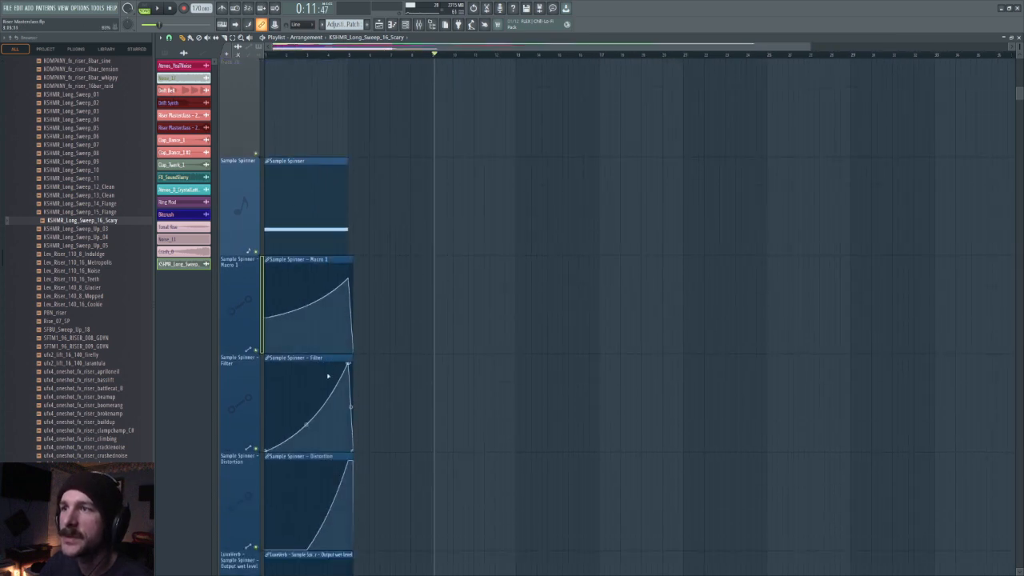
{"action": "key", "text": "F6"}
{"action": "left_click", "coordinate": [845, 52]}
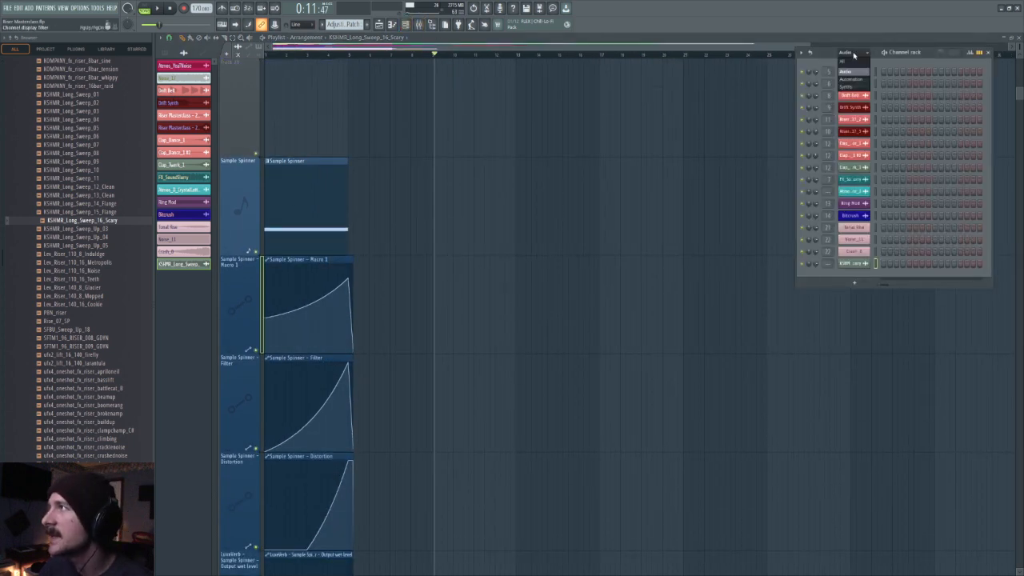
Step: Show only the synth channels in the channel rack, open the Filter channel's Serum instance and move it clear of the playlist clips
{"action": "left_click", "coordinate": [853, 90]}
{"action": "left_click", "coordinate": [853, 107]}
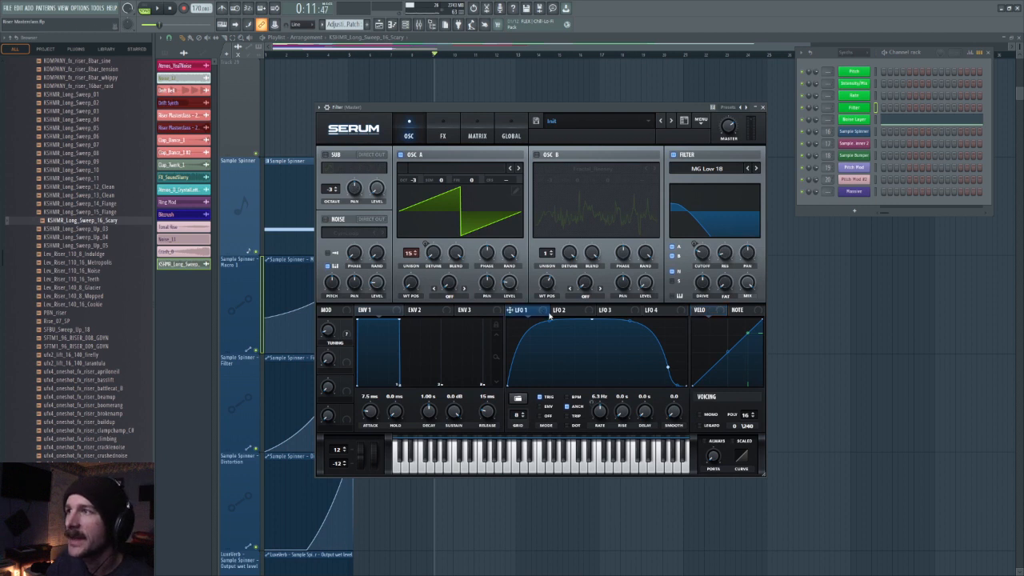
{"action": "left_click_drag", "start_coordinate": [462, 113], "coordinate": [637, 108]}
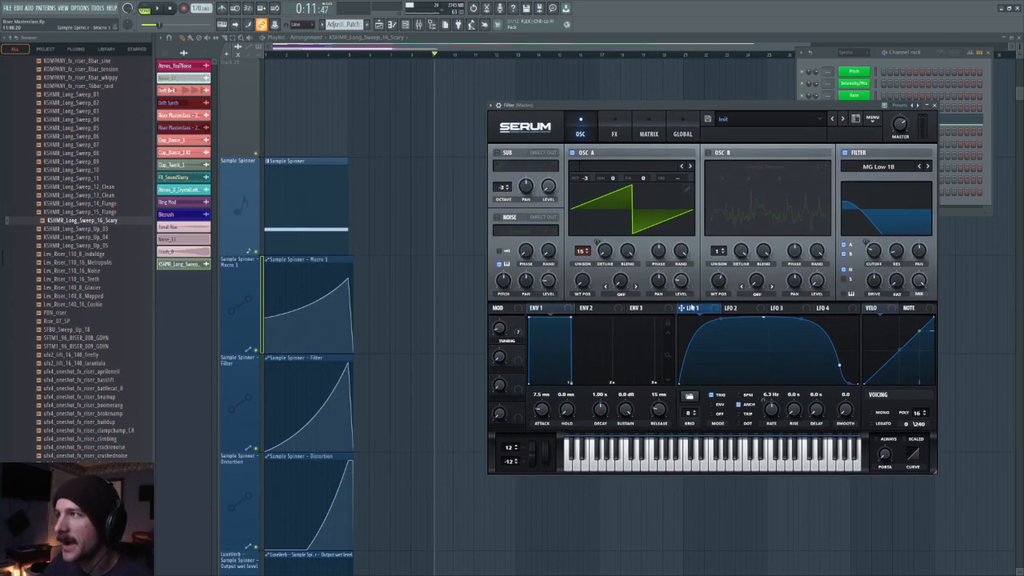
Step: Set Serum's LFO 2 rate to 4 bar and reshape its triangle into a single rising ramp with an exponential curve
{"action": "left_click", "coordinate": [760, 310]}
{"action": "left_click_drag", "start_coordinate": [770, 411], "coordinate": [770, 414]}
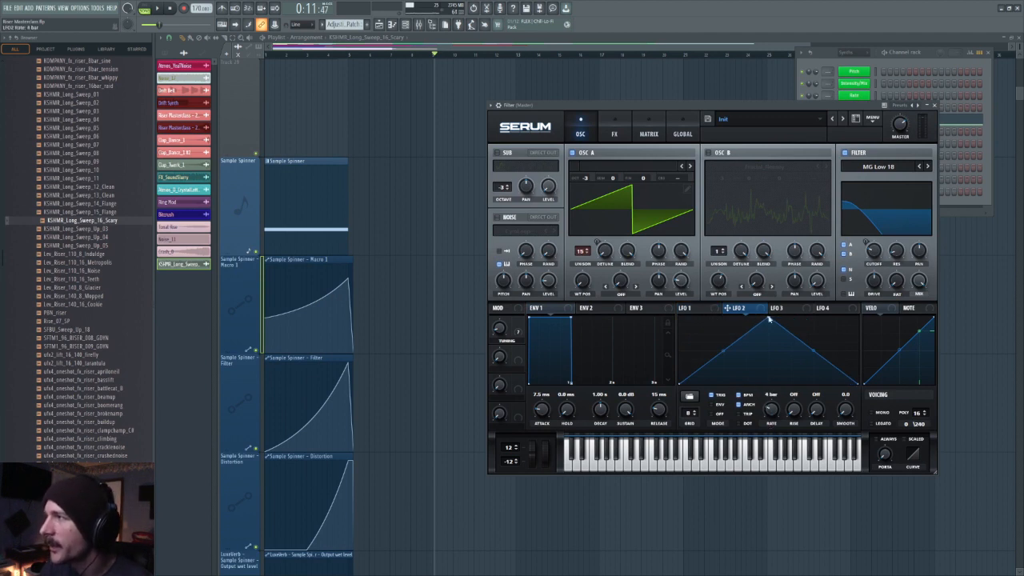
{"action": "left_click_drag", "start_coordinate": [769, 319], "coordinate": [866, 315]}
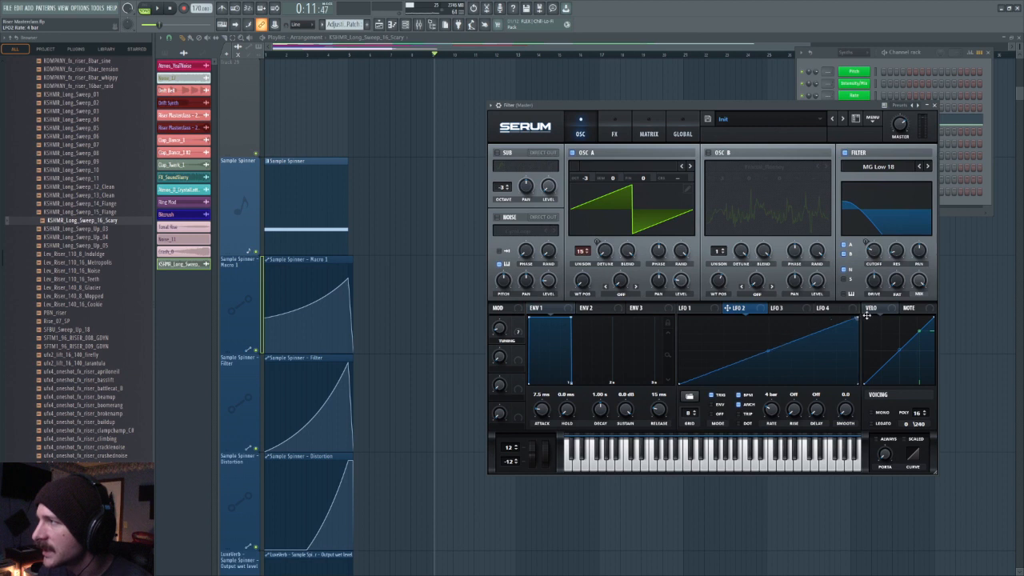
{"action": "left_click_drag", "start_coordinate": [778, 349], "coordinate": [835, 344]}
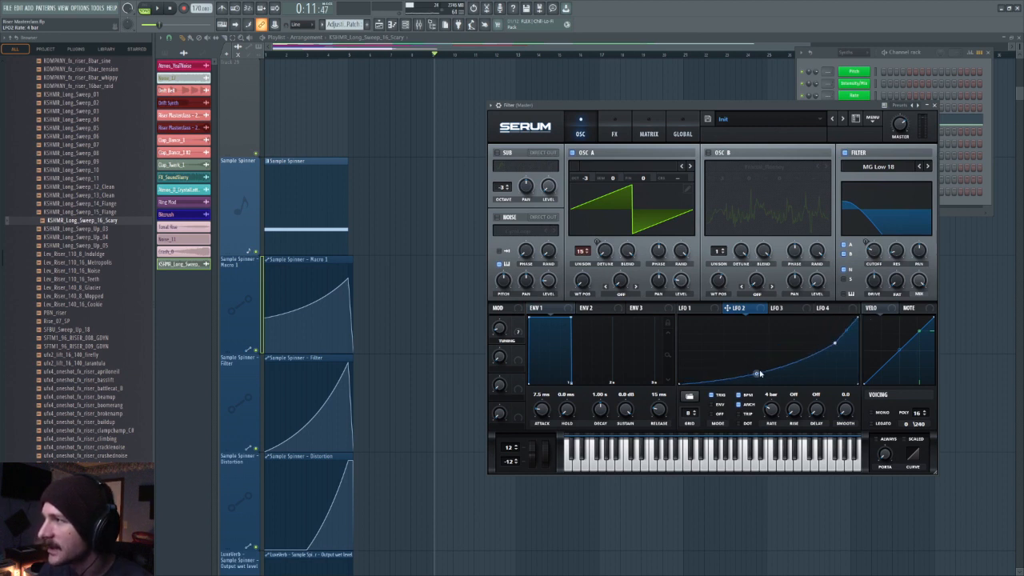
{"action": "left_click_drag", "start_coordinate": [766, 370], "coordinate": [758, 375]}
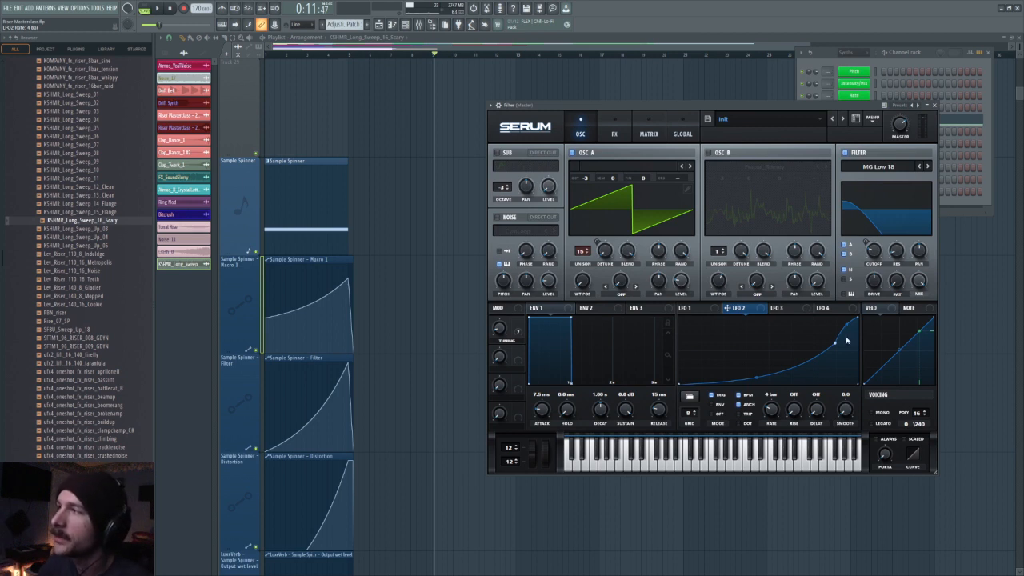
{"action": "left_click_drag", "start_coordinate": [499, 329], "coordinate": [523, 318]}
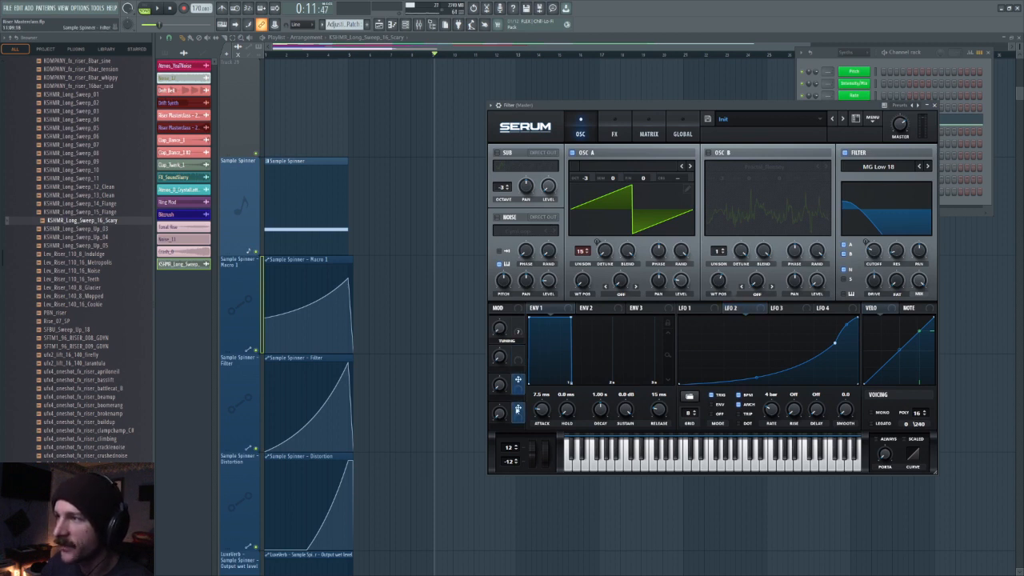
{"action": "key", "text": "F12"}
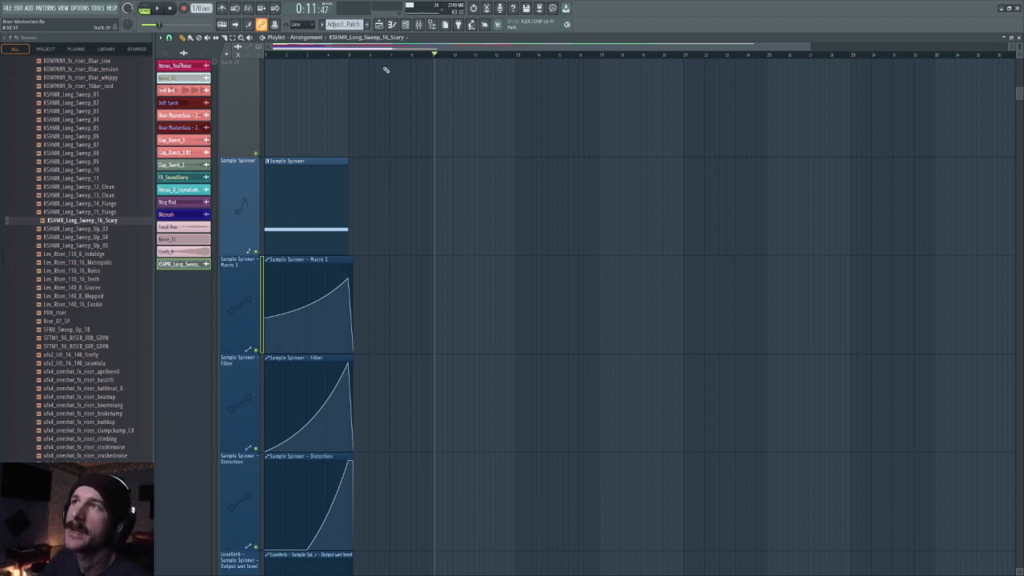
Step: Unmute the green Adjusting This Patch and Basics - TUNING clips and play them from bar 21
{"action": "scroll", "coordinate": [384, 67], "scroll_direction": "up", "scroll_amount": 4}
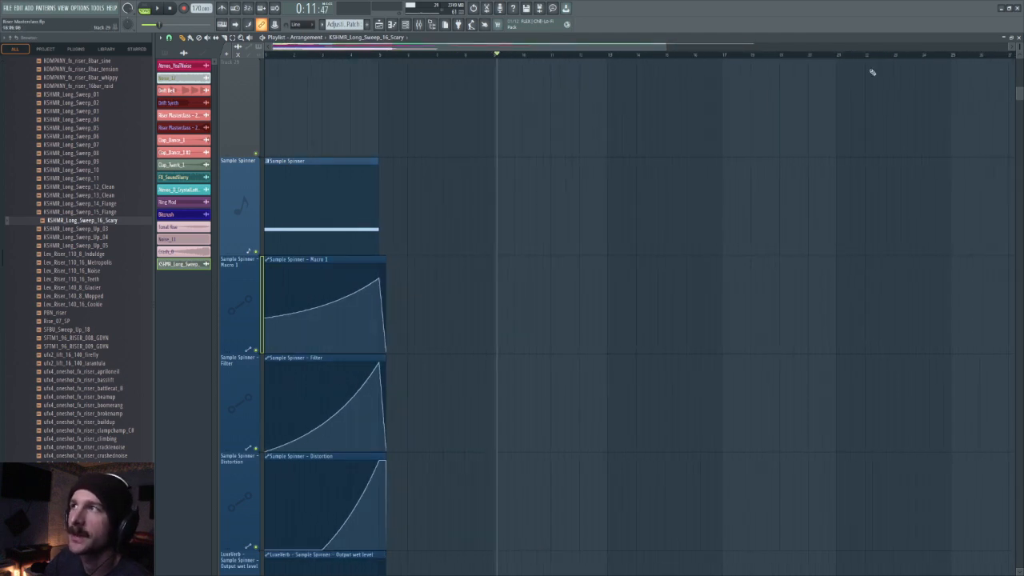
{"action": "scroll", "coordinate": [877, 279], "scroll_direction": "up", "scroll_amount": 10}
{"action": "scroll", "coordinate": [907, 322], "scroll_direction": "up", "scroll_amount": 3}
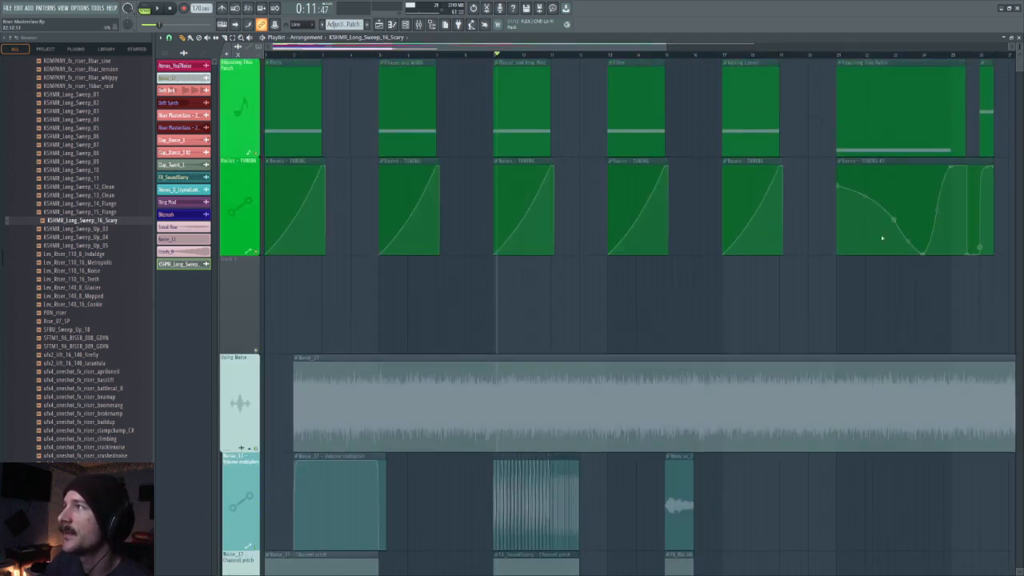
{"action": "scroll", "coordinate": [530, 50], "scroll_direction": "right", "scroll_amount": 5}
{"action": "left_click", "coordinate": [532, 55]}
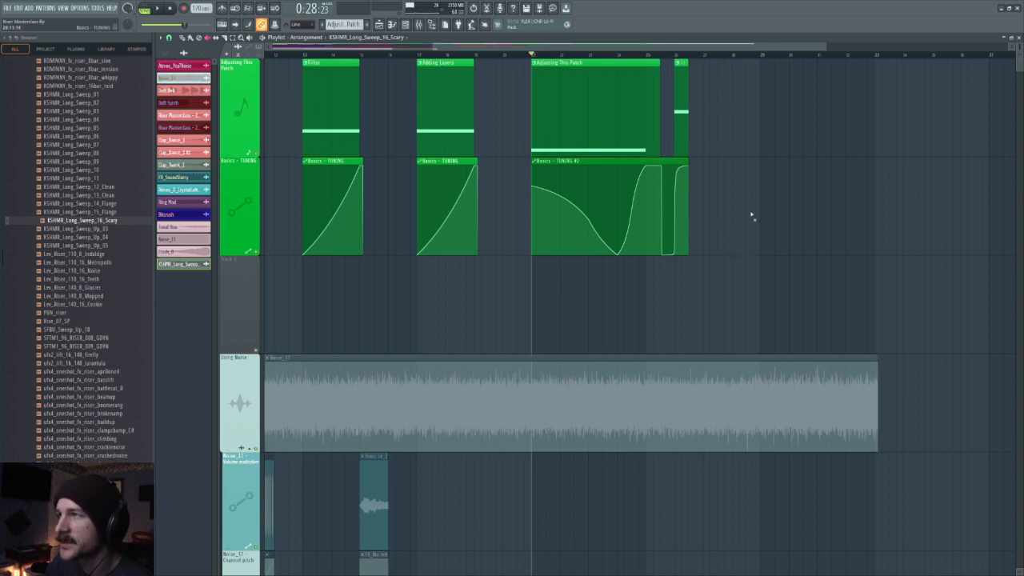
{"action": "key", "text": "space"}
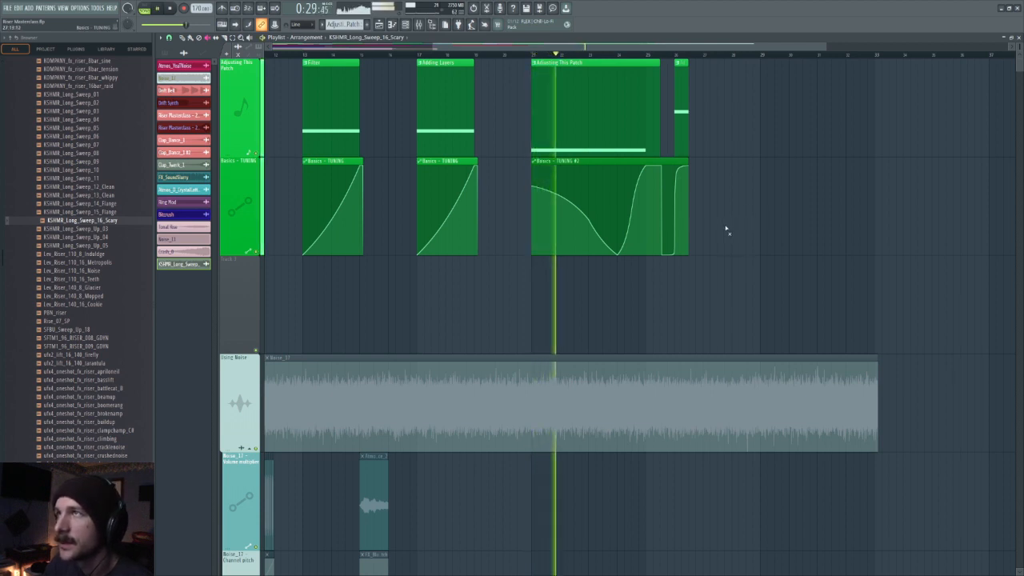
{"action": "key", "text": "space"}
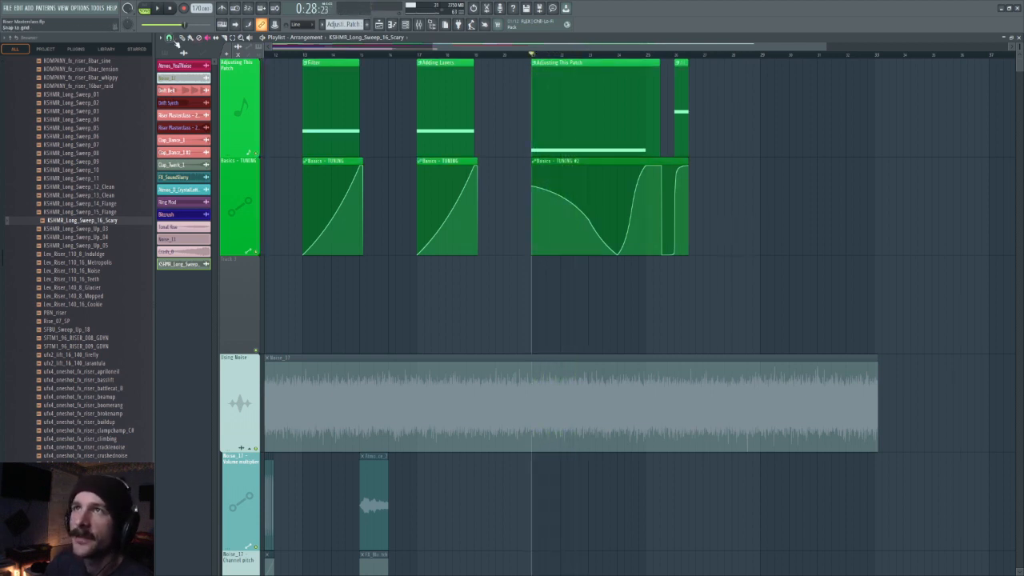
Step: Reshape the first part of the Basics - TUNING #2 automation into one continuous rise and play it back
{"action": "left_click_drag", "start_coordinate": [618, 252], "coordinate": [617, 199]}
{"action": "left_click_drag", "start_coordinate": [532, 186], "coordinate": [617, 188]}
{"action": "right_click", "coordinate": [617, 188]}
{"action": "left_click", "coordinate": [630, 198]}
{"action": "key", "text": "space"}
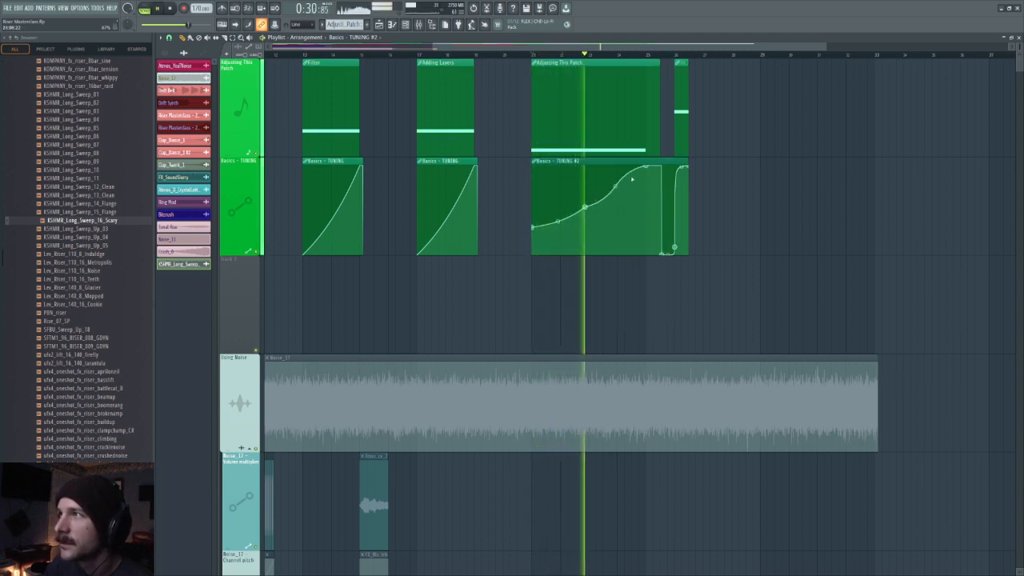
{"action": "key", "text": "space"}
Step: Add steep alternating drops and peaks after the rise in the Basics - TUNING #2 automation, ending around bar 25
{"action": "right_click", "coordinate": [632, 179]}
{"action": "left_click_drag", "start_coordinate": [633, 172], "coordinate": [651, 267]}
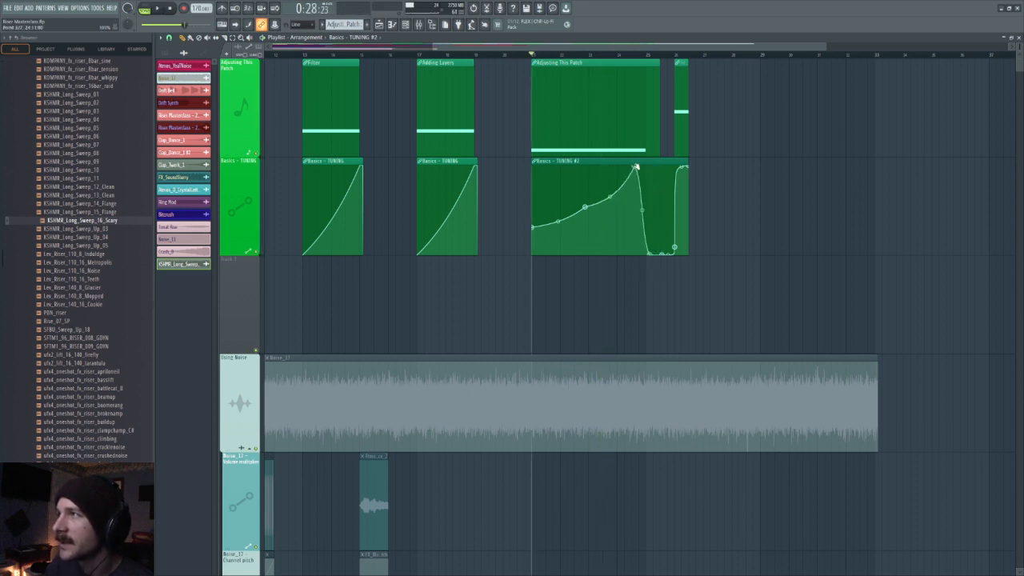
{"action": "left_click_drag", "start_coordinate": [636, 166], "coordinate": [624, 166]}
{"action": "right_click", "coordinate": [647, 233]}
{"action": "left_click_drag", "start_coordinate": [647, 233], "coordinate": [639, 164]}
{"action": "right_click", "coordinate": [646, 242]}
{"action": "right_click", "coordinate": [640, 181]}
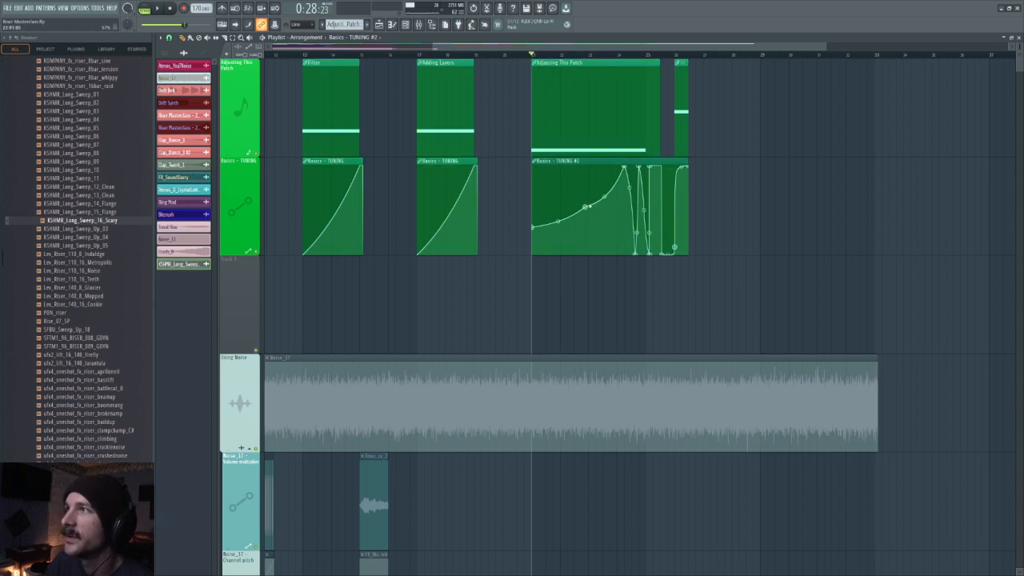
Step: Remove the middle point from the rise of the Basics - TUNING #2 automation to smooth it, and play the result
{"action": "right_click", "coordinate": [586, 207]}
{"action": "left_click", "coordinate": [594, 211]}
{"action": "key", "text": "space"}
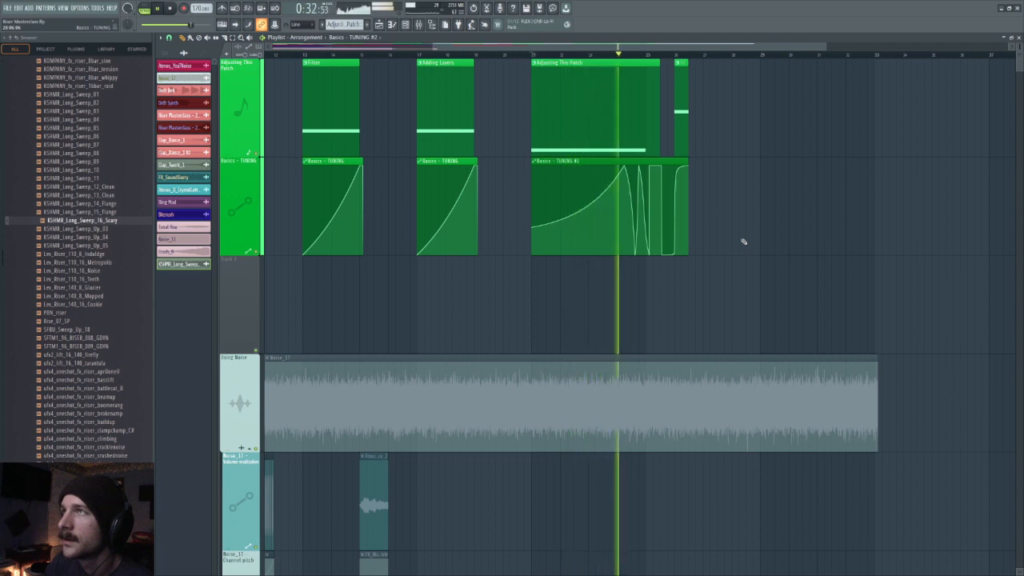
{"action": "key", "text": "space"}
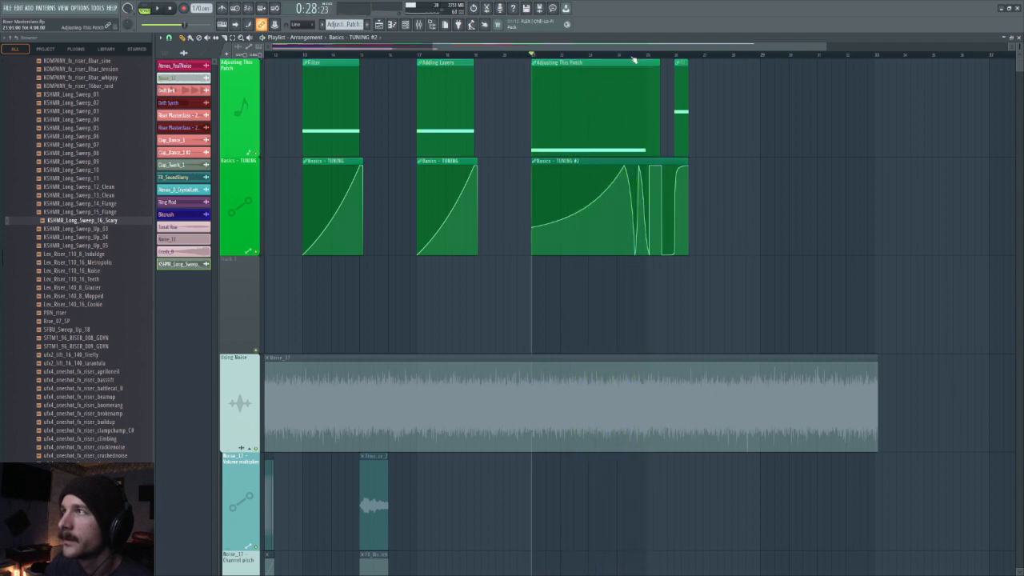
Step: Mute all the clips on the Adjusting This Patch and Basics - TUNING tracks
{"action": "scroll", "coordinate": [640, 57], "scroll_direction": "up", "scroll_amount": 4}
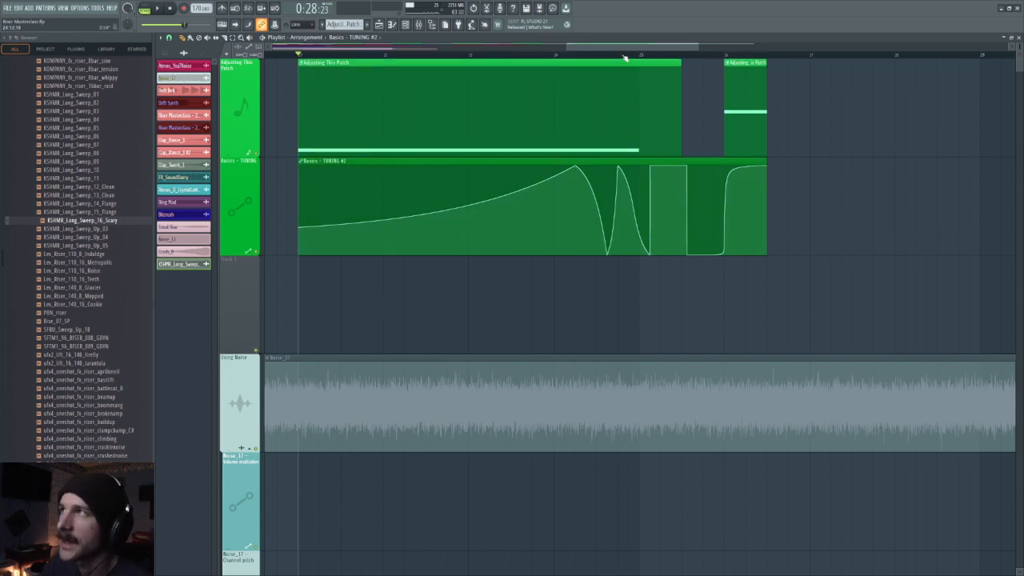
{"action": "scroll", "coordinate": [628, 56], "scroll_direction": "down", "scroll_amount": 3}
{"action": "scroll", "coordinate": [636, 56], "scroll_direction": "down", "scroll_amount": 3}
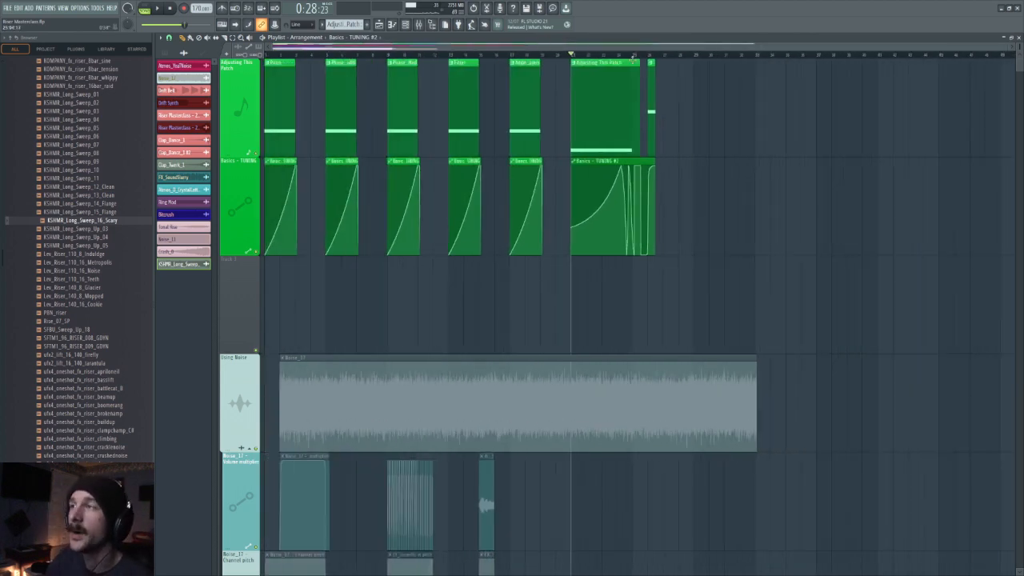
{"action": "scroll", "coordinate": [740, 210], "scroll_direction": "down", "scroll_amount": 2}
{"action": "scroll", "coordinate": [346, 88], "scroll_direction": "up", "scroll_amount": 2}
{"action": "left_click", "coordinate": [208, 39]}
{"action": "left_click_drag", "start_coordinate": [276, 89], "coordinate": [617, 105]}
{"action": "scroll", "coordinate": [712, 242], "scroll_direction": "down", "scroll_amount": 5}
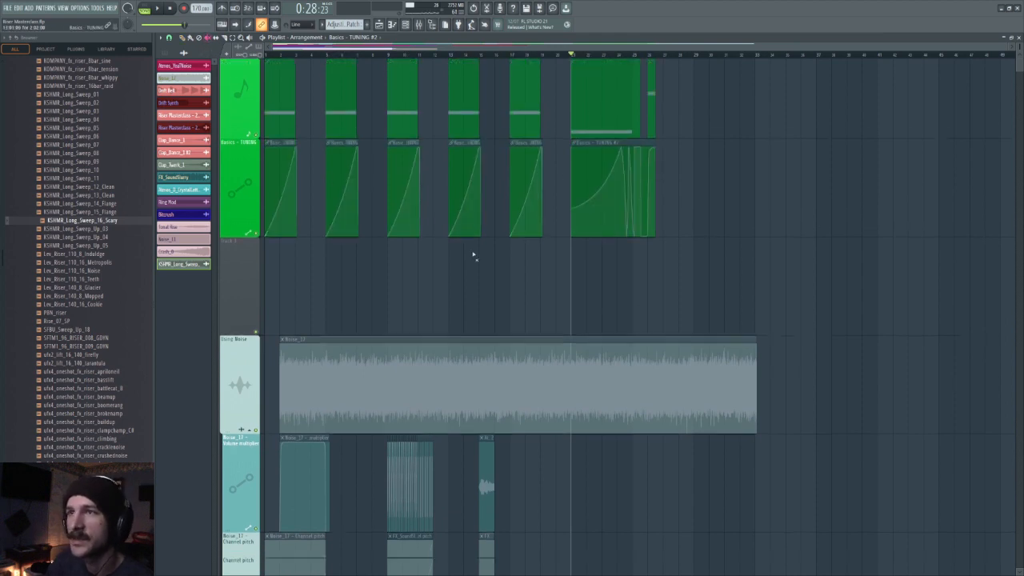
{"action": "key", "text": "F6"}
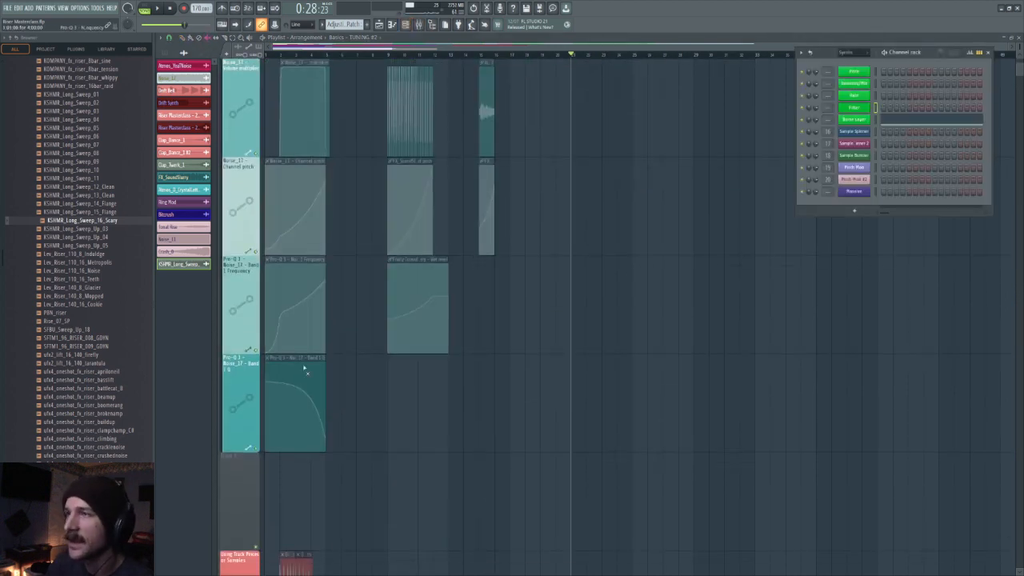
{"action": "scroll", "coordinate": [393, 285], "scroll_direction": "down", "scroll_amount": 10}
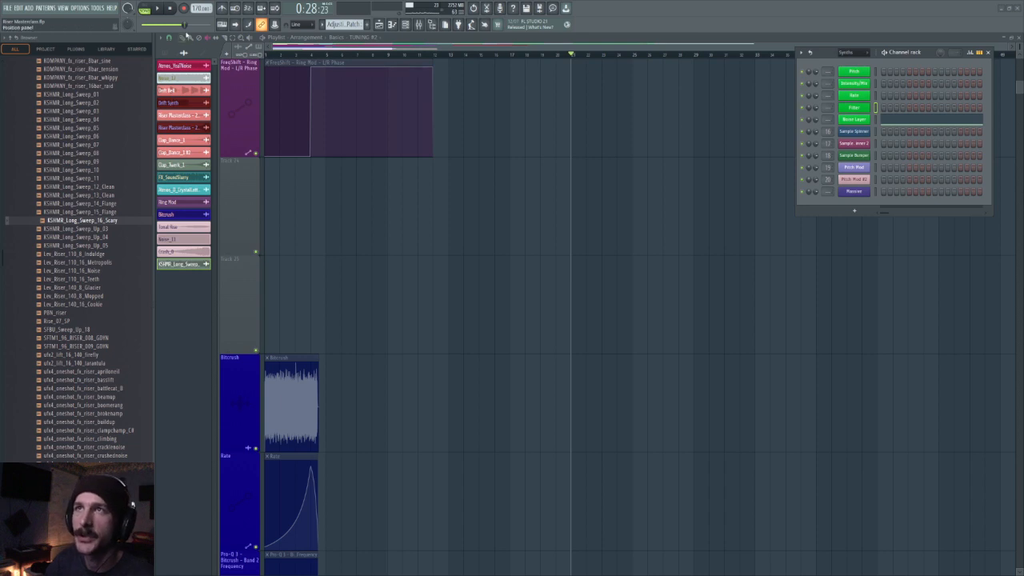
{"action": "key", "text": "F6"}
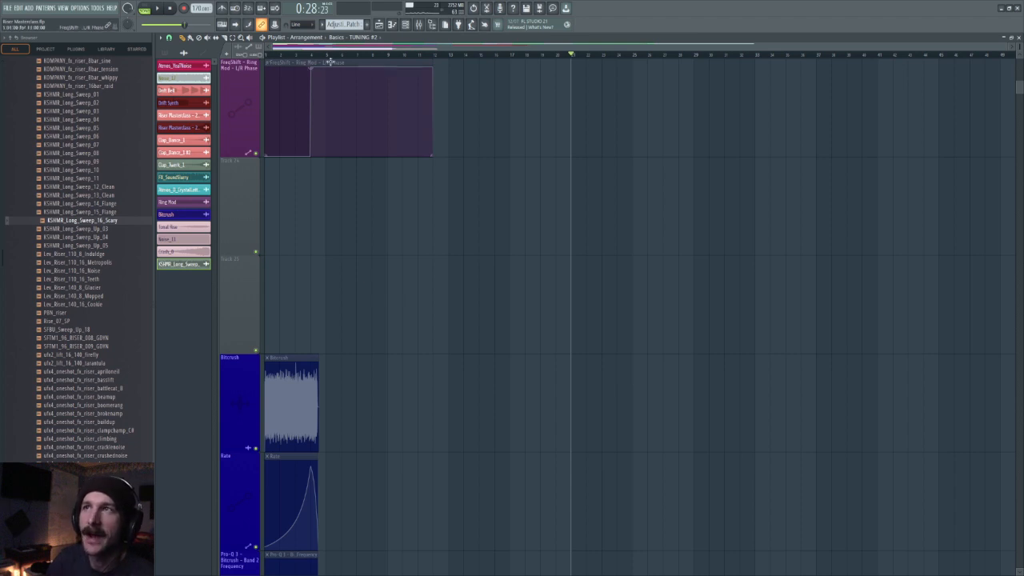
{"action": "scroll", "coordinate": [314, 53], "scroll_direction": "up", "scroll_amount": 2}
{"action": "scroll", "coordinate": [314, 53], "scroll_direction": "up", "scroll_amount": 2}
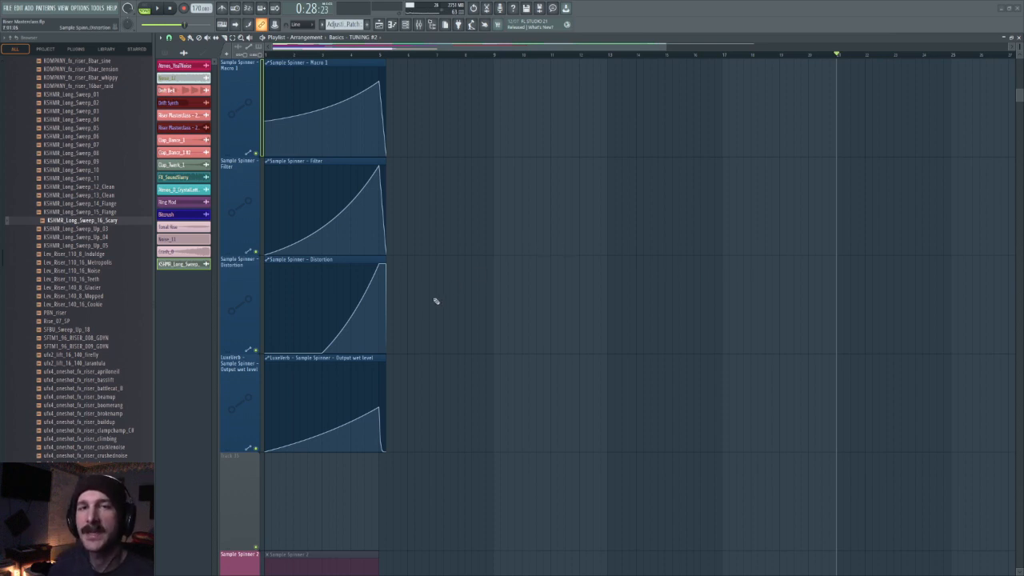
Step: Preview the KOMPANY_fx_riser_8bar_rumble sample in the browser, stop playback and look through the rest of the Rise Long samples
{"action": "scroll", "coordinate": [88, 268], "scroll_direction": "up", "scroll_amount": 6}
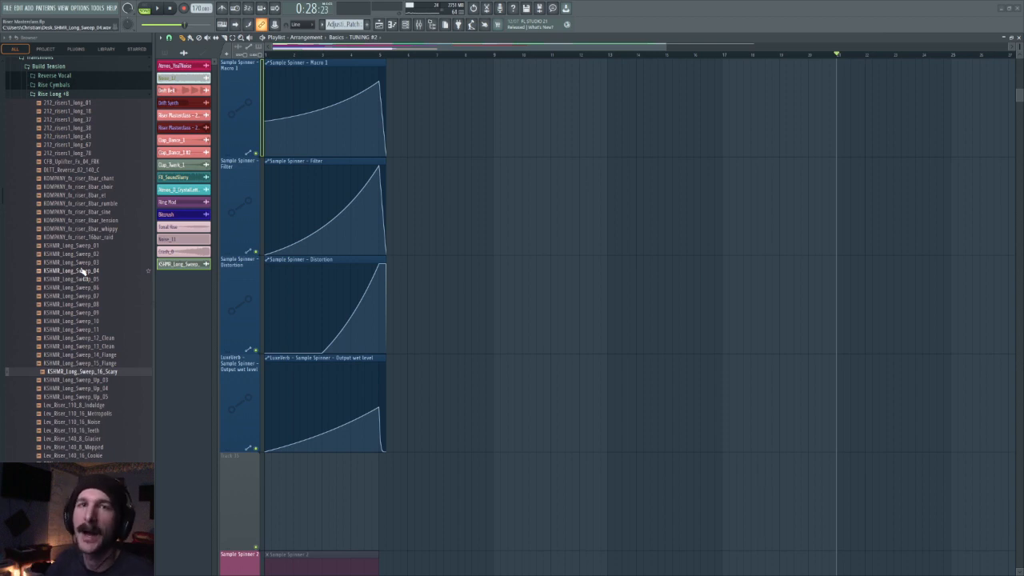
{"action": "left_click", "coordinate": [96, 205]}
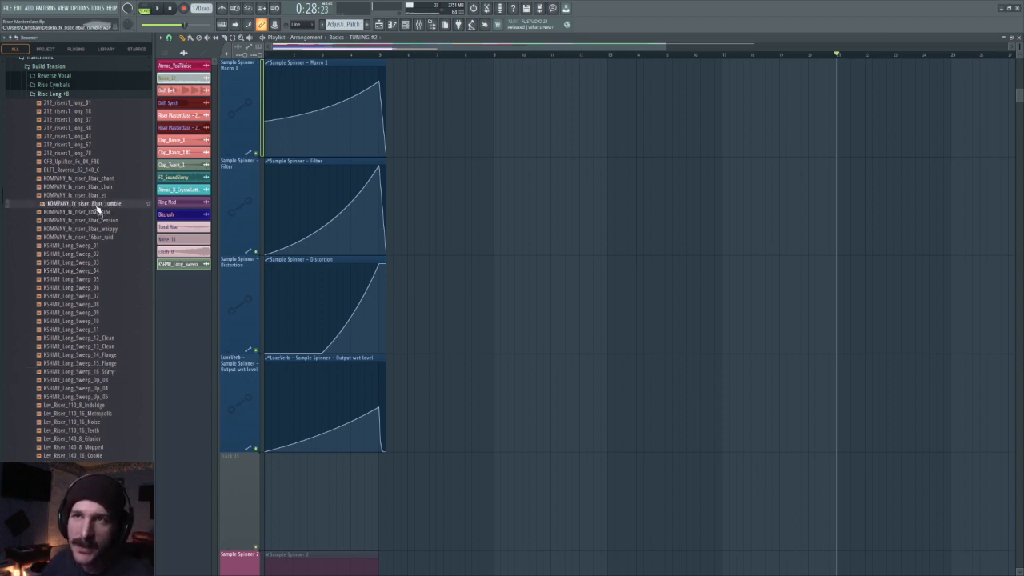
{"action": "left_click", "coordinate": [170, 9]}
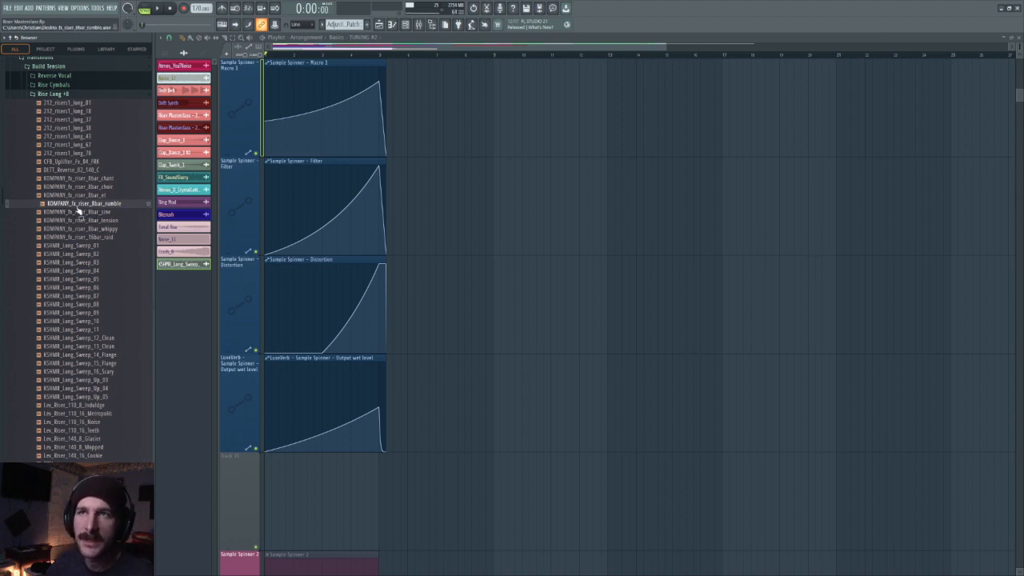
{"action": "scroll", "coordinate": [88, 416], "scroll_direction": "down", "scroll_amount": 4}
{"action": "scroll", "coordinate": [90, 422], "scroll_direction": "down", "scroll_amount": 4}
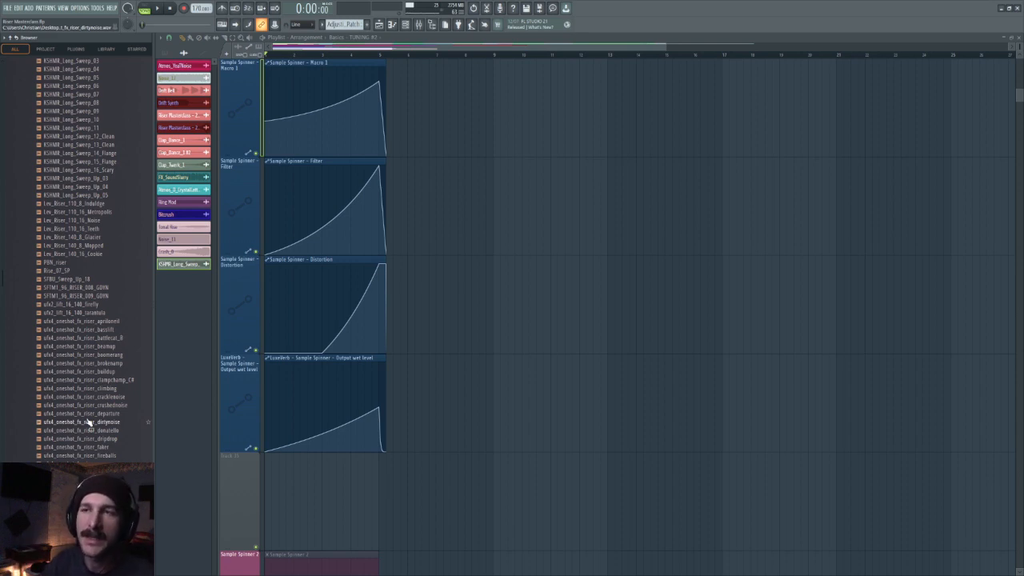
Step: Play the Sample Spinner riser with its automation clips from the start of the playlist
{"action": "mouse_move", "coordinate": [383, 70]}
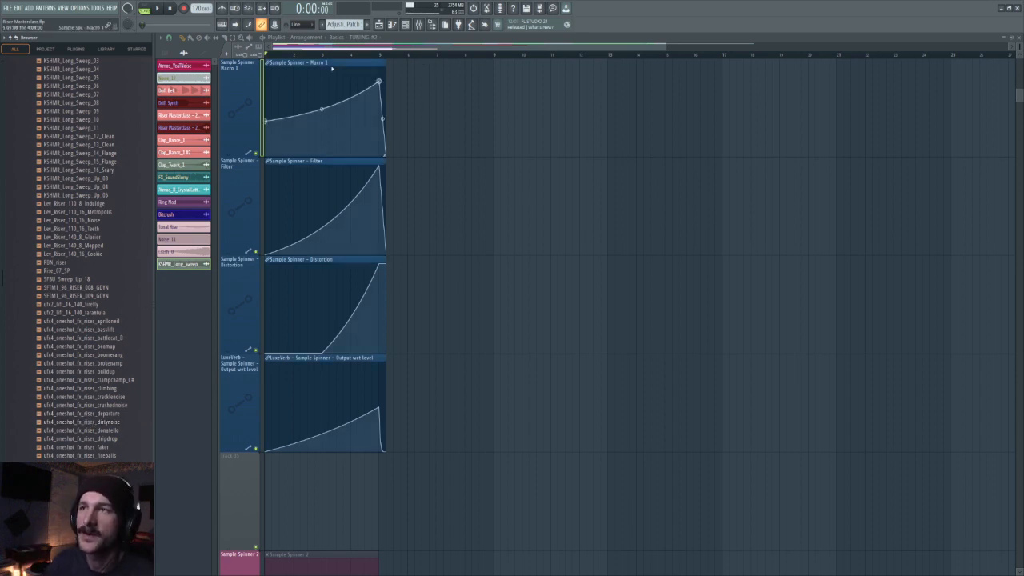
{"action": "key", "text": "F6"}
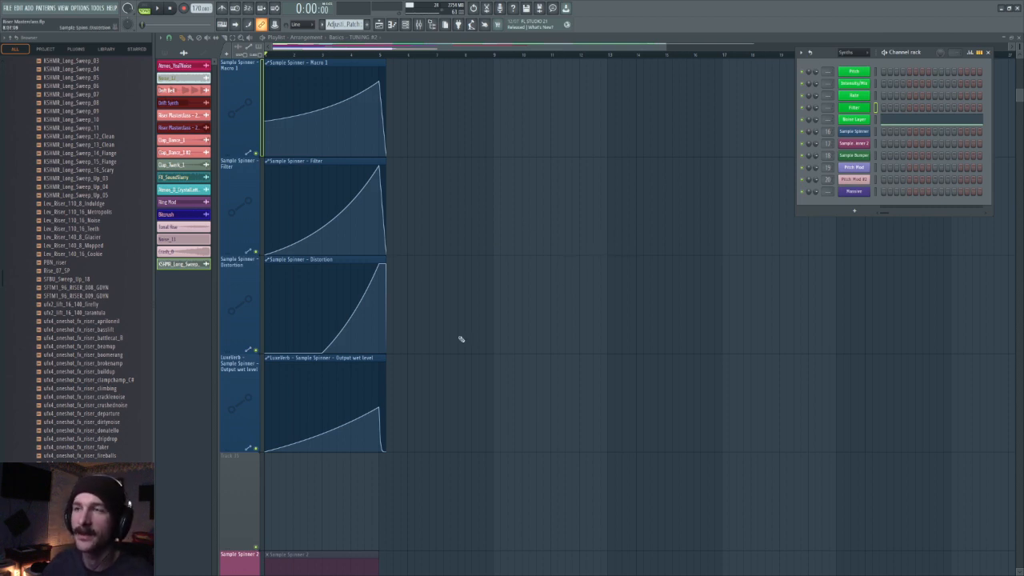
{"action": "key", "text": "F6"}
{"action": "scroll", "coordinate": [292, 57], "scroll_direction": "down", "scroll_amount": 1}
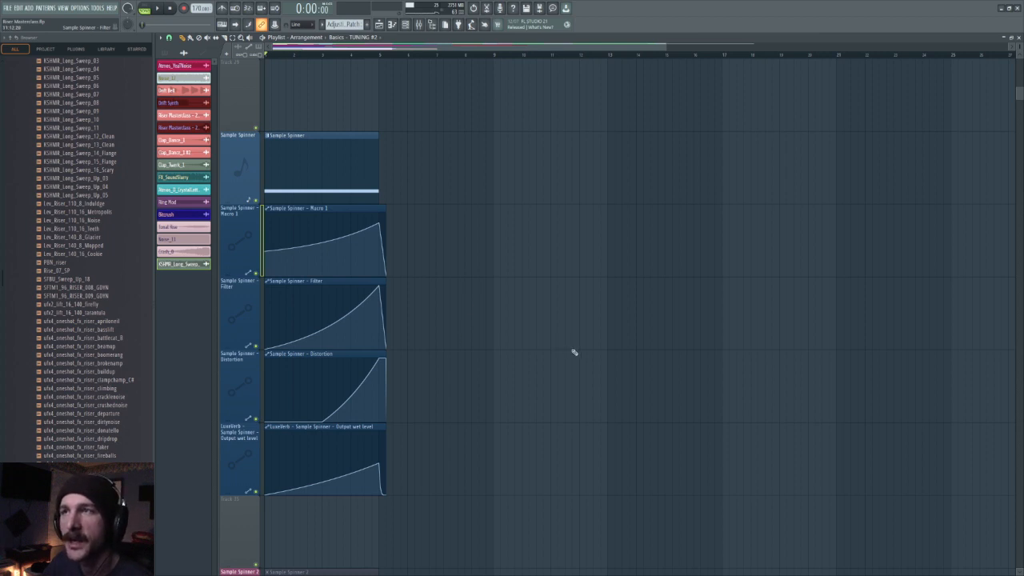
{"action": "key", "text": "space"}
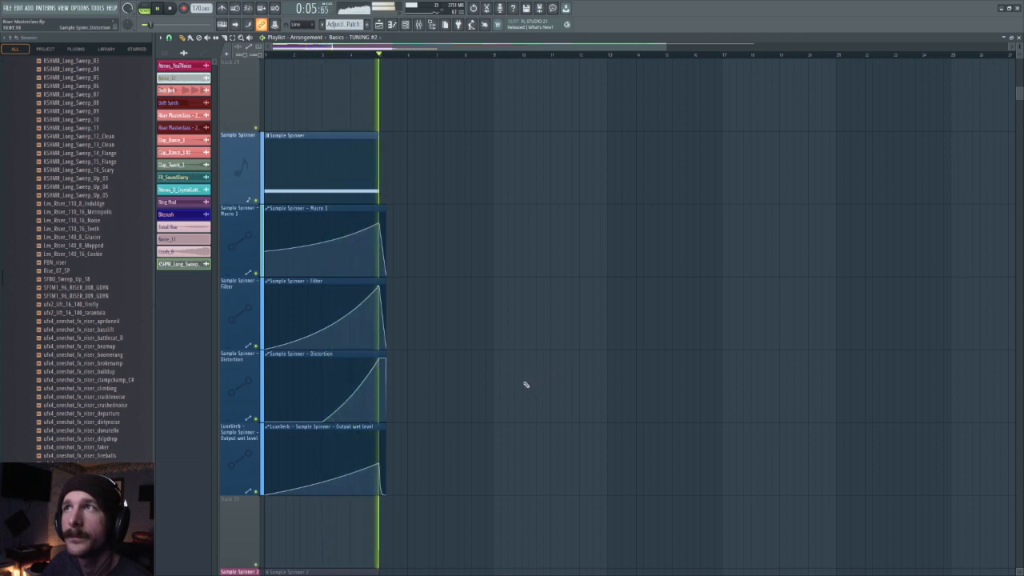
{"action": "key", "text": "space"}
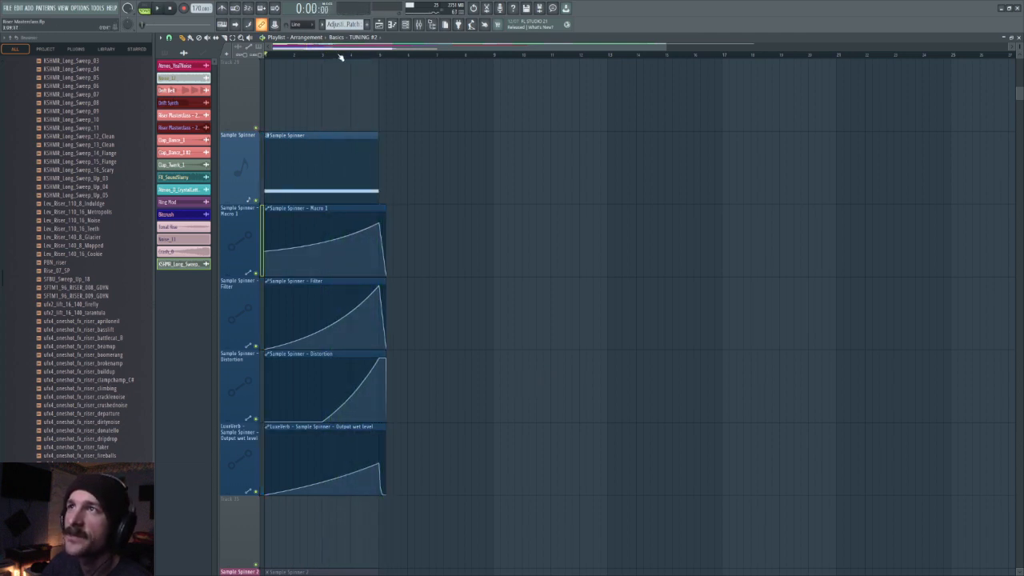
Step: Open the Sample Spinner channel's Phase Plant instrument with a closer view of its playlist clips
{"action": "scroll", "coordinate": [341, 57], "scroll_direction": "up", "scroll_amount": 2}
{"action": "left_click", "coordinate": [408, 25]}
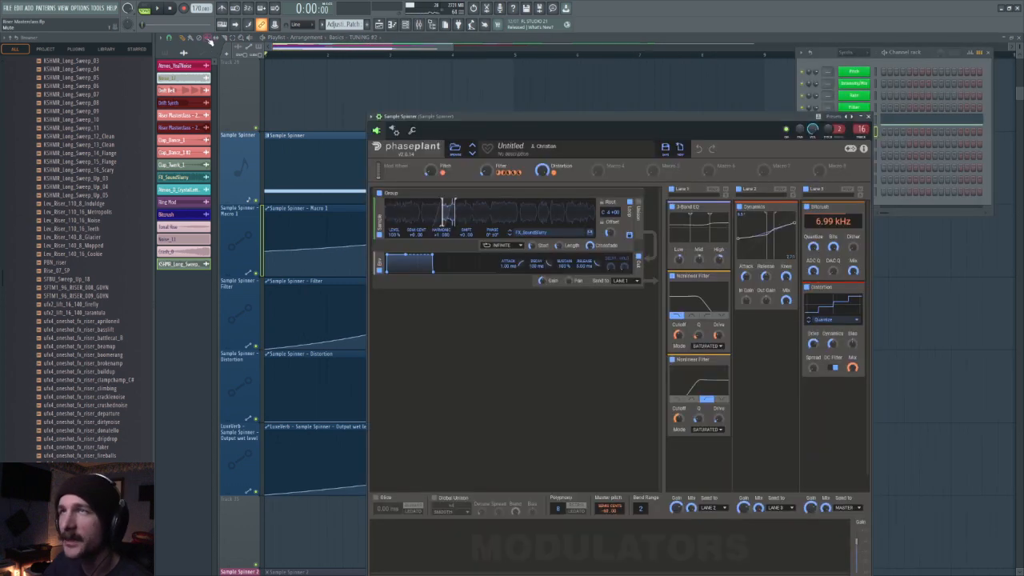
Step: Bypass effect Lanes 1, 2 and 3 in the Sample Spinner patch and inspect its mixer track's OTT and LuxeVerb slots
{"action": "left_click", "coordinate": [673, 190]}
{"action": "left_click", "coordinate": [739, 190]}
{"action": "left_click", "coordinate": [806, 190]}
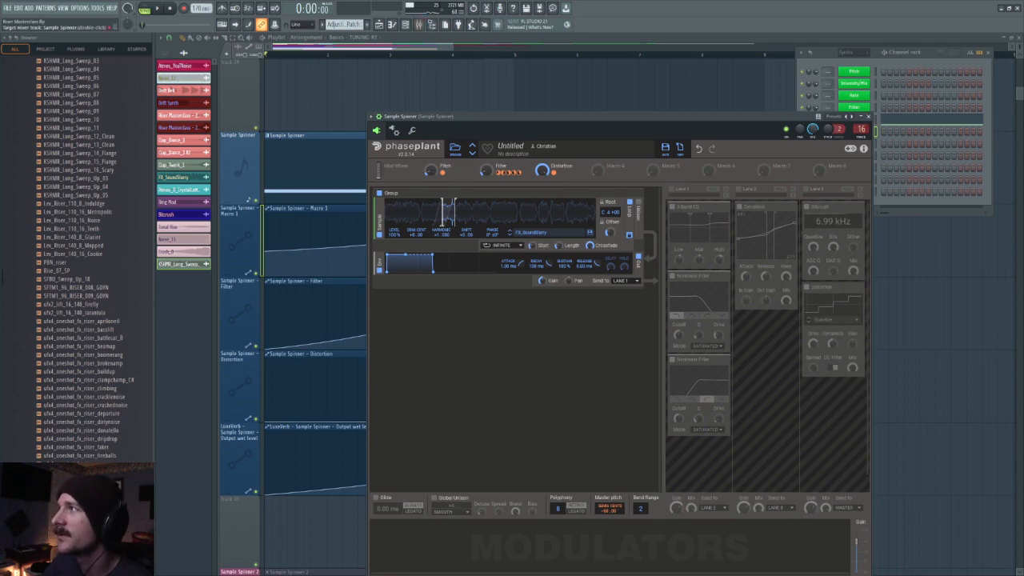
{"action": "double_click", "coordinate": [860, 128]}
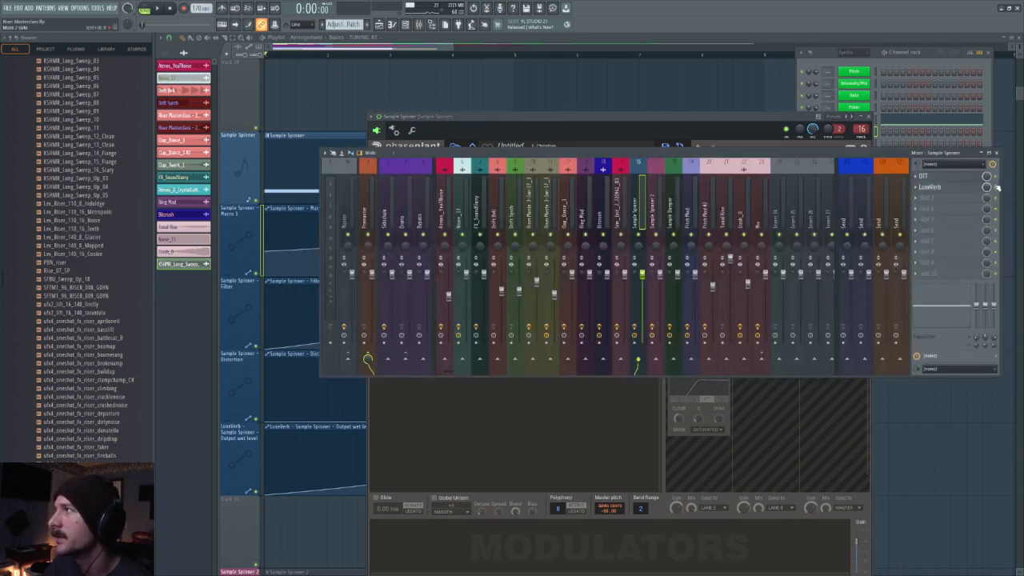
{"action": "key", "text": "F12"}
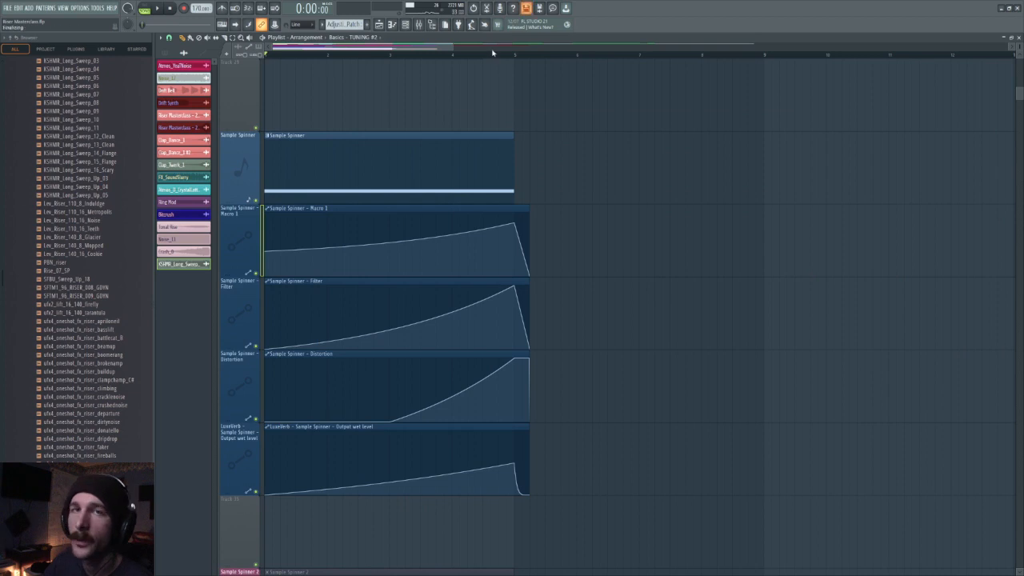
Step: Reopen the Sample Spinner instrument, play the riser with its lanes bypassed and check the Pitch macro's assignment to the master pitch
{"action": "key", "text": "F6"}
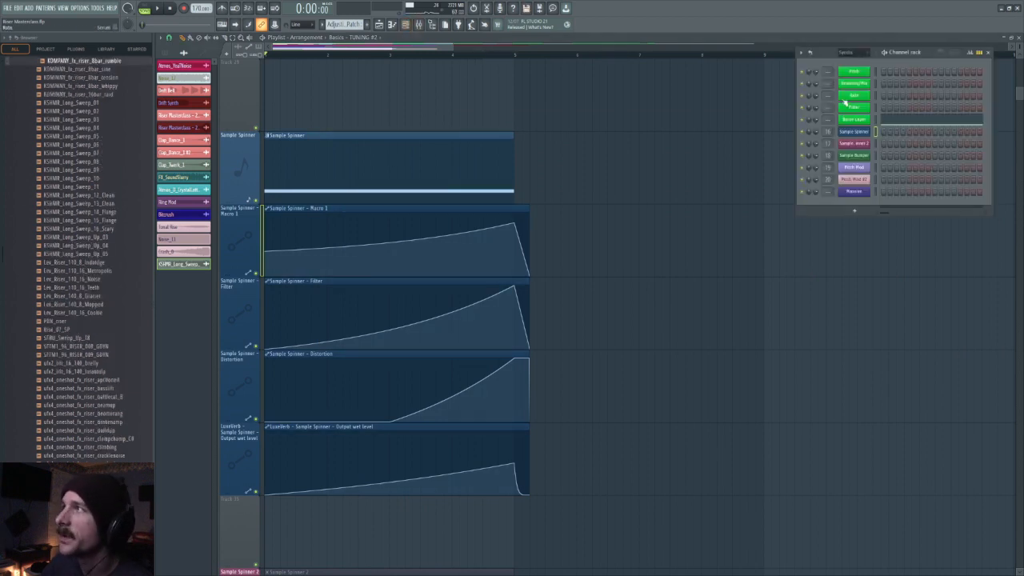
{"action": "left_click", "coordinate": [861, 132]}
{"action": "key", "text": "space"}
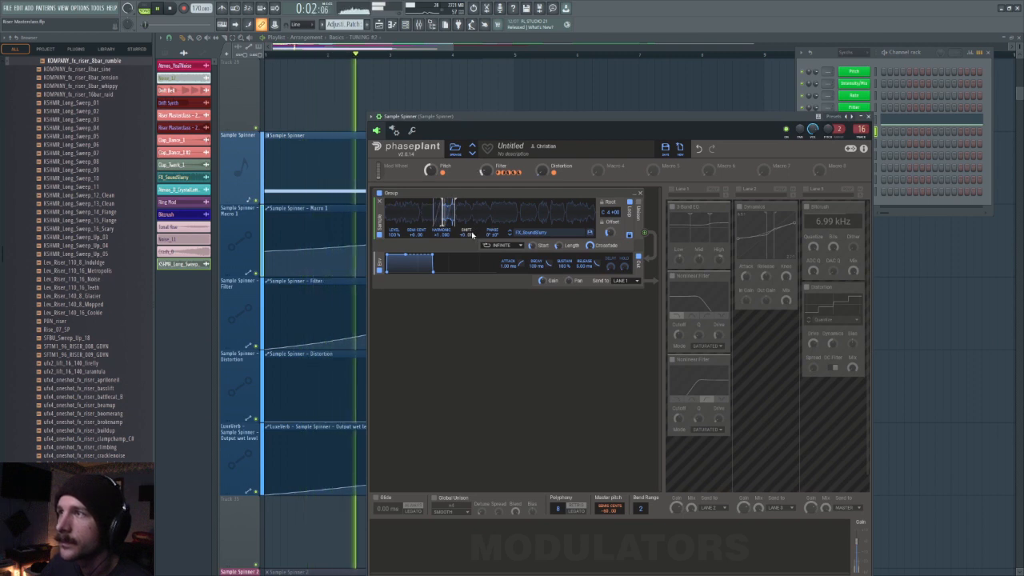
{"action": "key", "text": "space"}
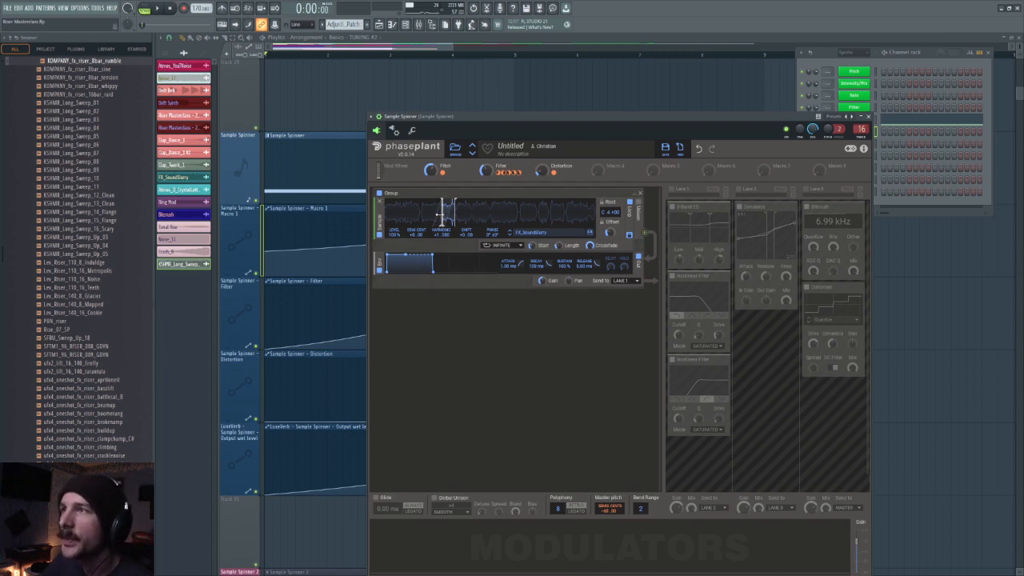
{"action": "key", "text": "space"}
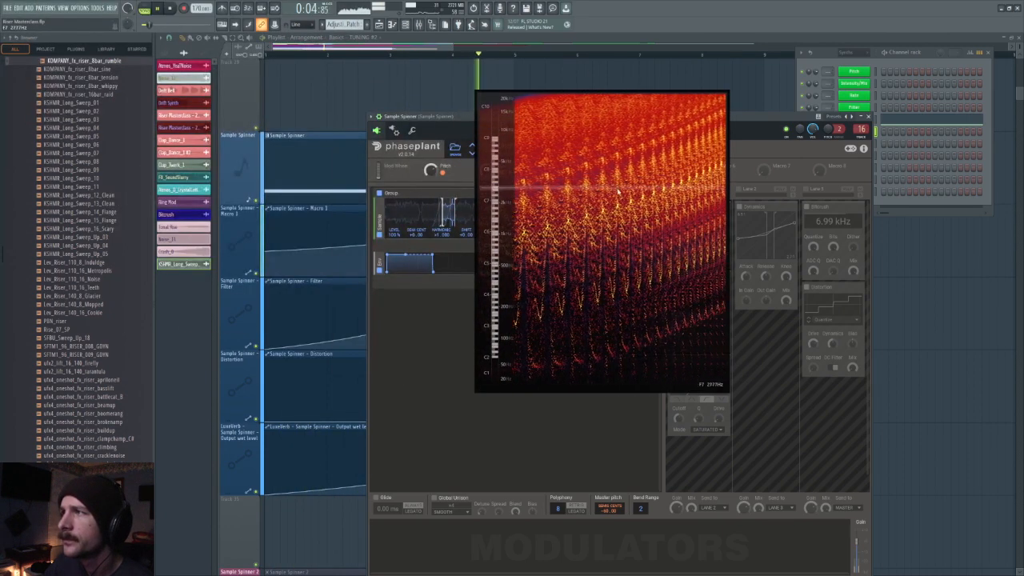
{"action": "key", "text": "space"}
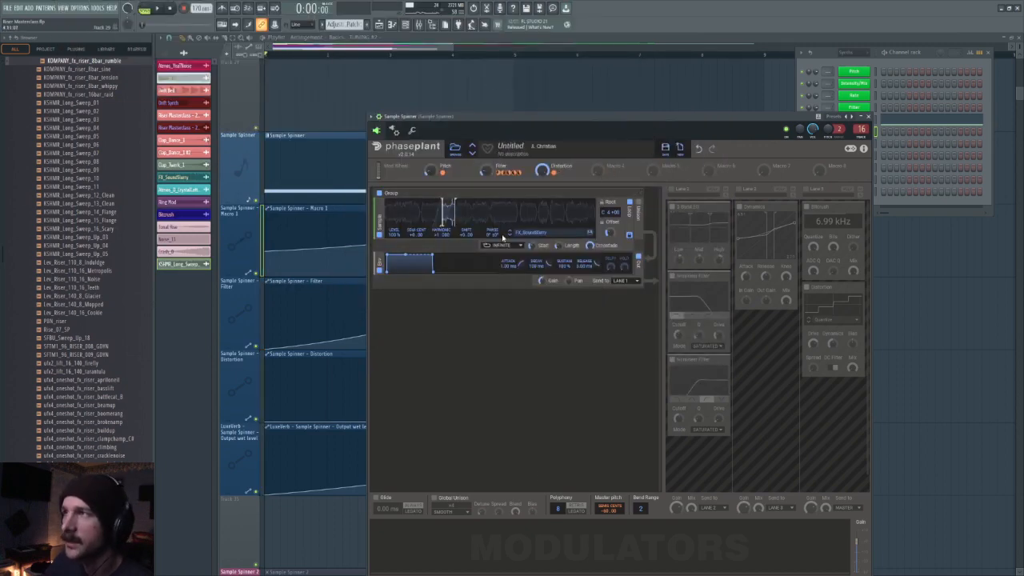
{"action": "left_click_drag", "start_coordinate": [443, 171], "coordinate": [608, 512]}
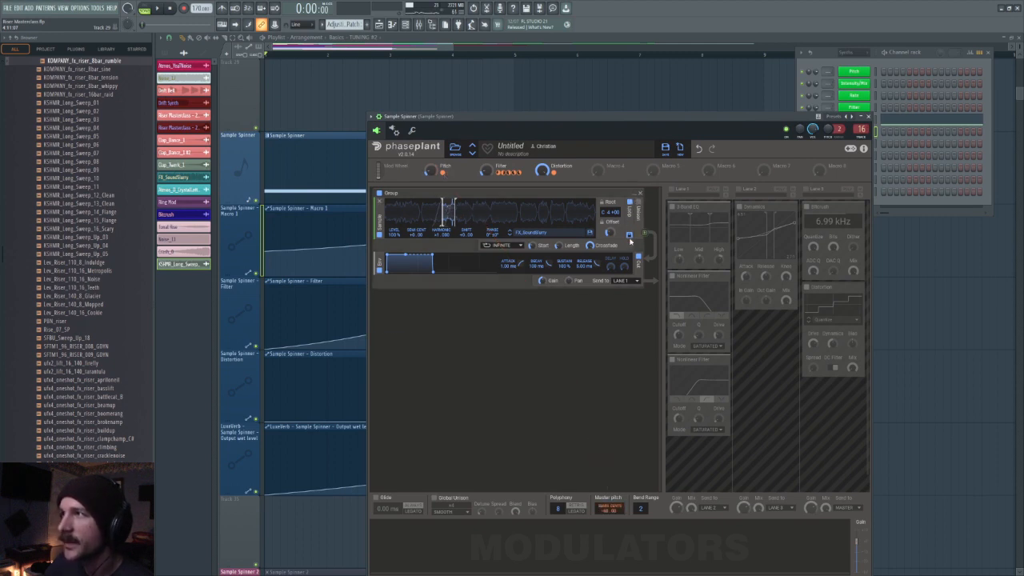
Step: Add a Serum instrument channel, look at its noise oscillator settings and close its window
{"action": "left_click", "coordinate": [882, 74]}
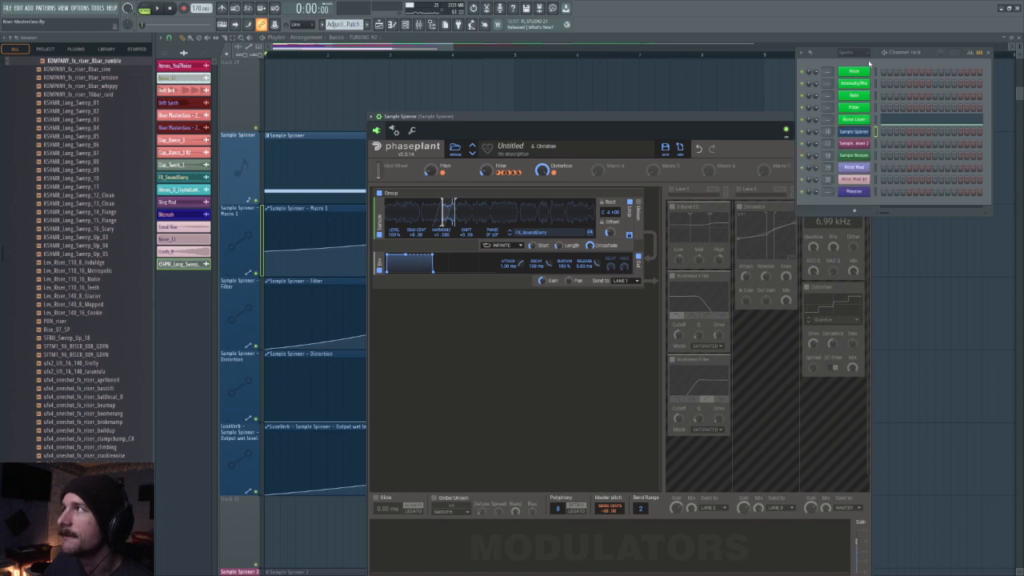
{"action": "left_click", "coordinate": [854, 206]}
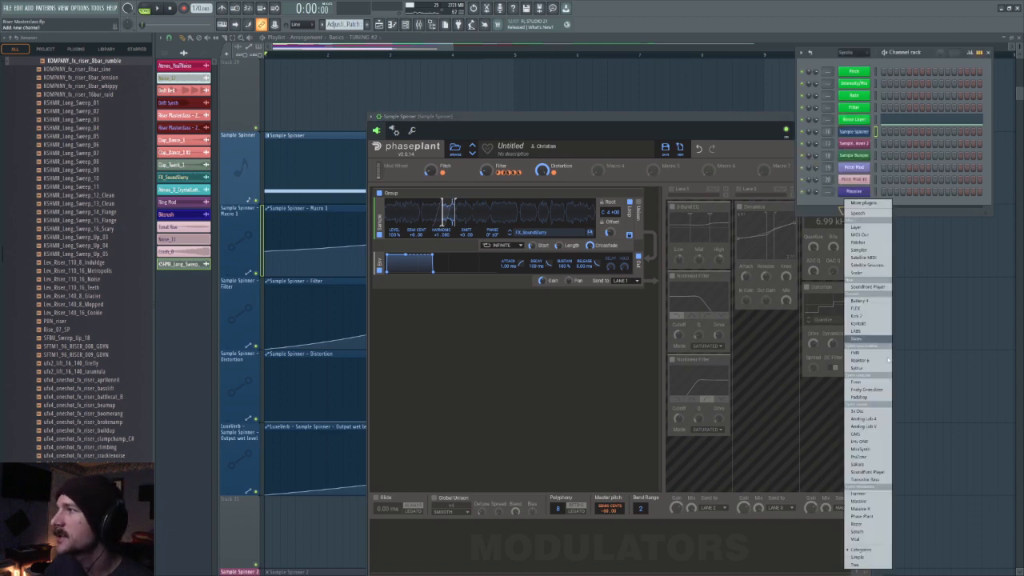
{"action": "left_click", "coordinate": [857, 531]}
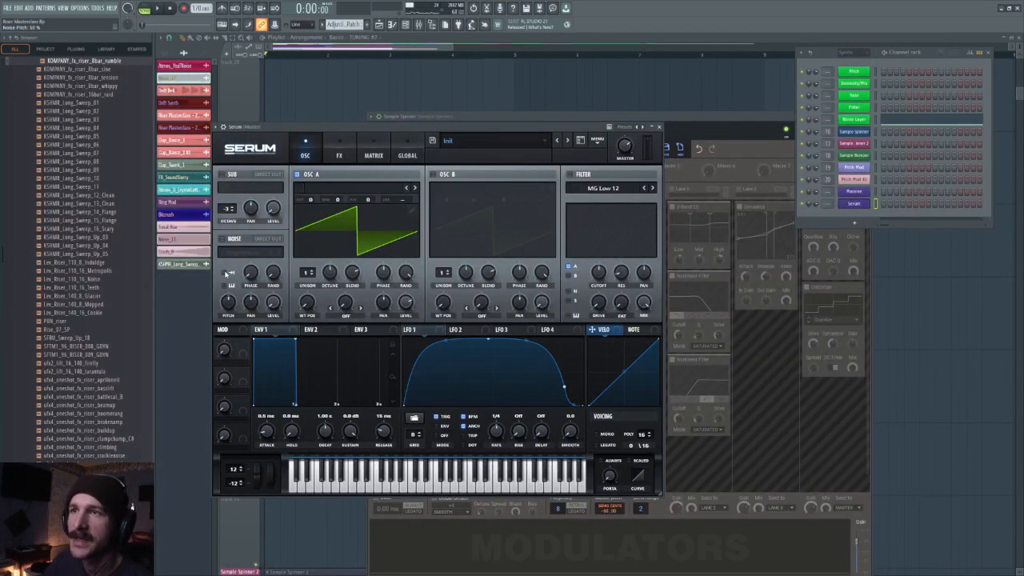
{"action": "left_click", "coordinate": [658, 127]}
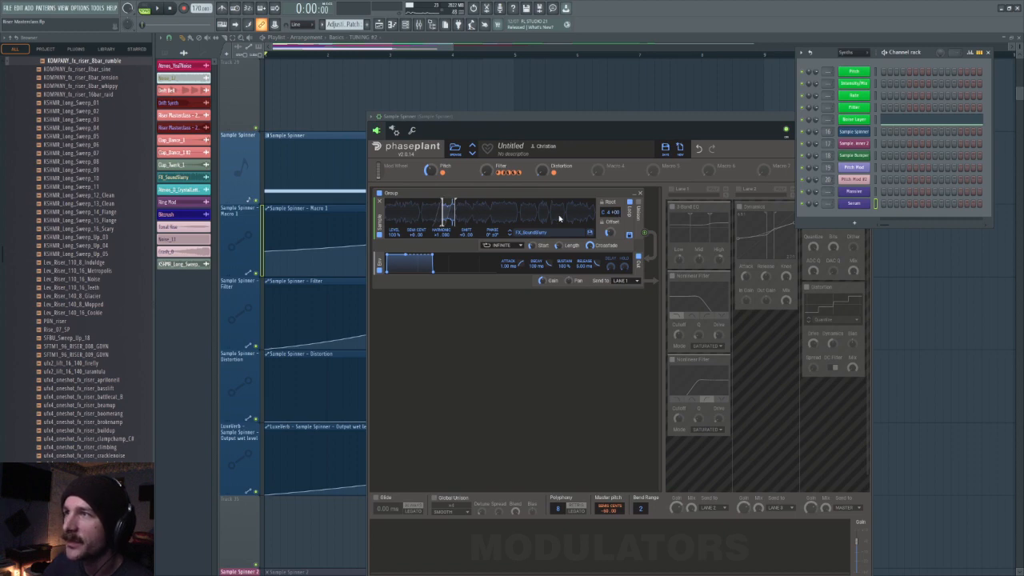
Step: Compare the riser's playback with the sample loop's Crossfade turned fully down and with it restored, using the spectrogram
{"action": "left_click", "coordinate": [589, 248]}
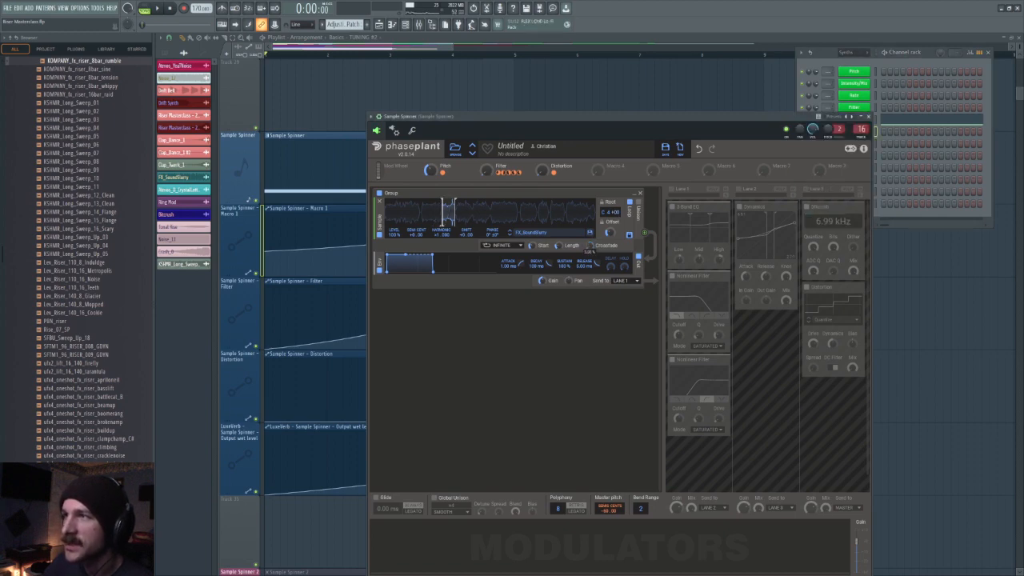
{"action": "key", "text": "space"}
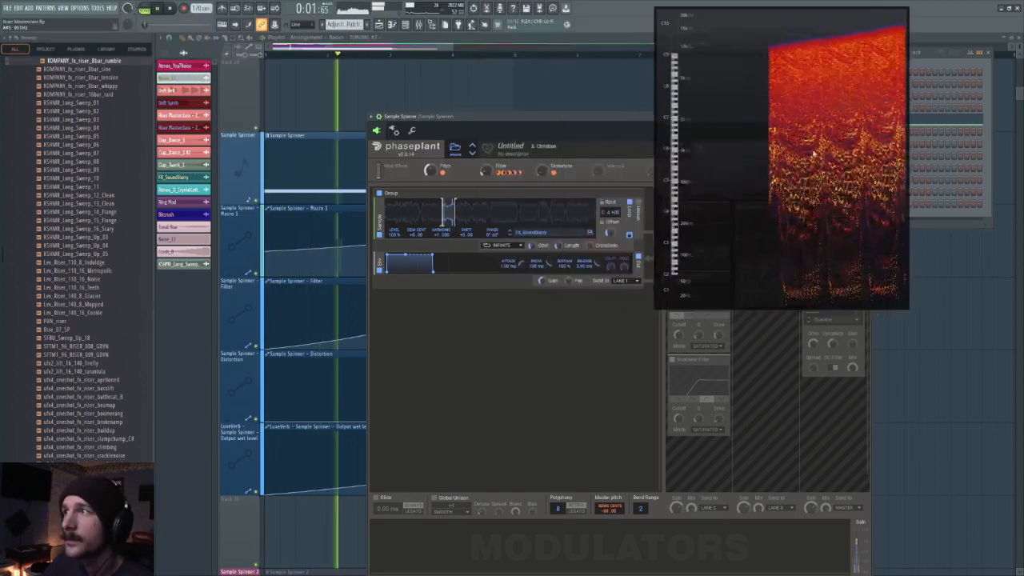
{"action": "left_click_drag", "start_coordinate": [814, 154], "coordinate": [842, 146]}
{"action": "key", "text": "space"}
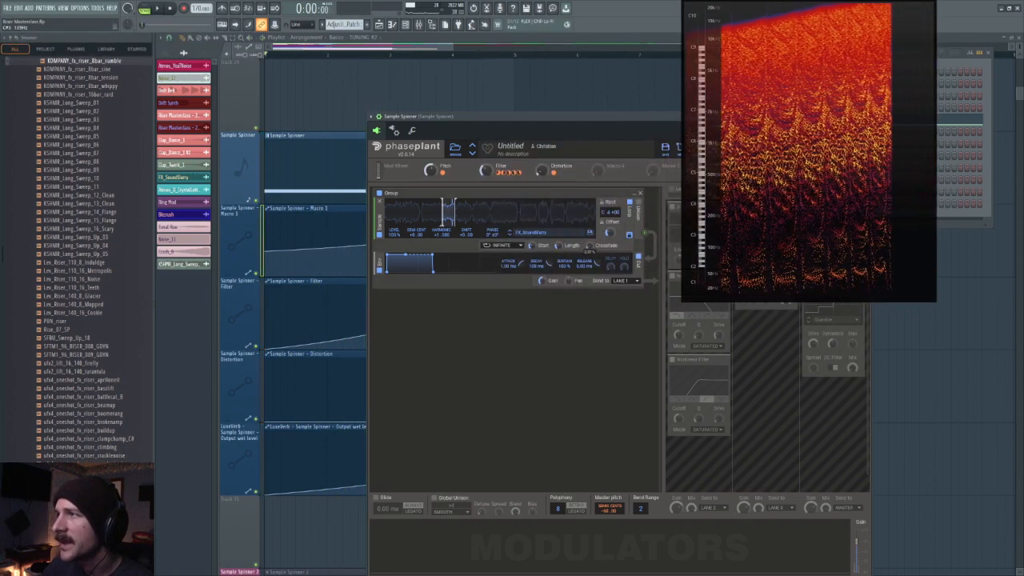
{"action": "key", "text": "space"}
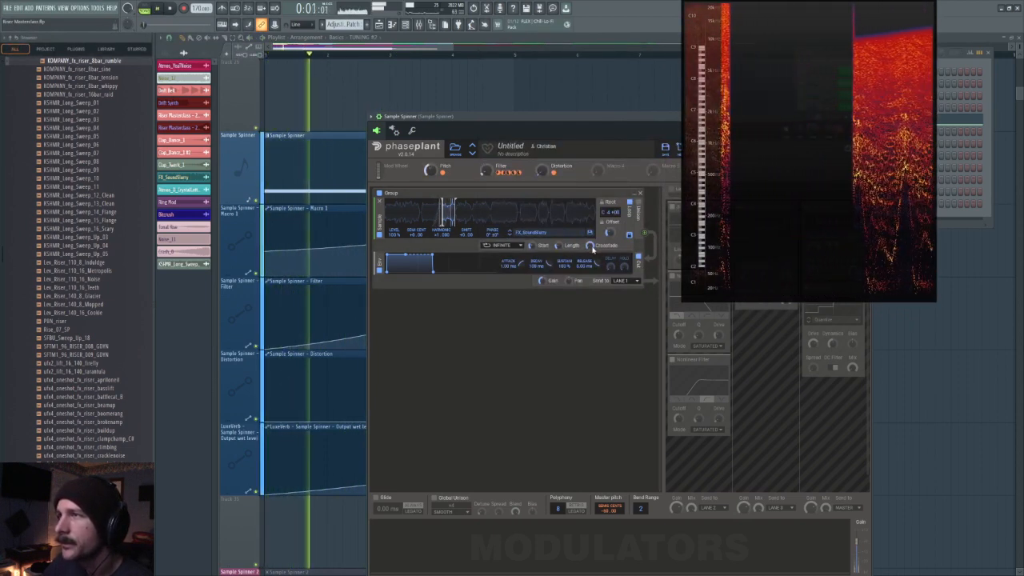
{"action": "left_click_drag", "start_coordinate": [829, 229], "coordinate": [269, 80]}
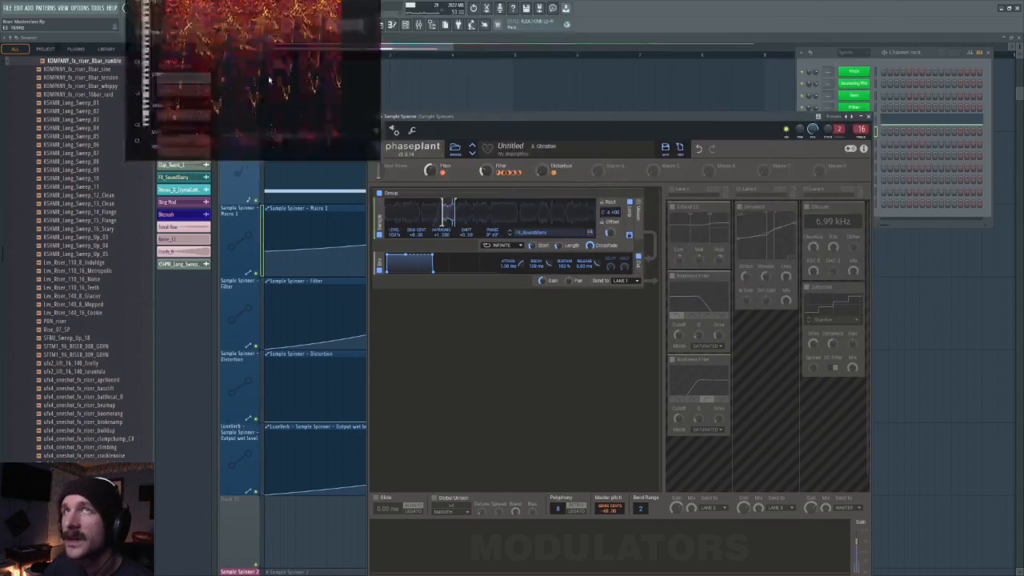
{"action": "key", "text": "space"}
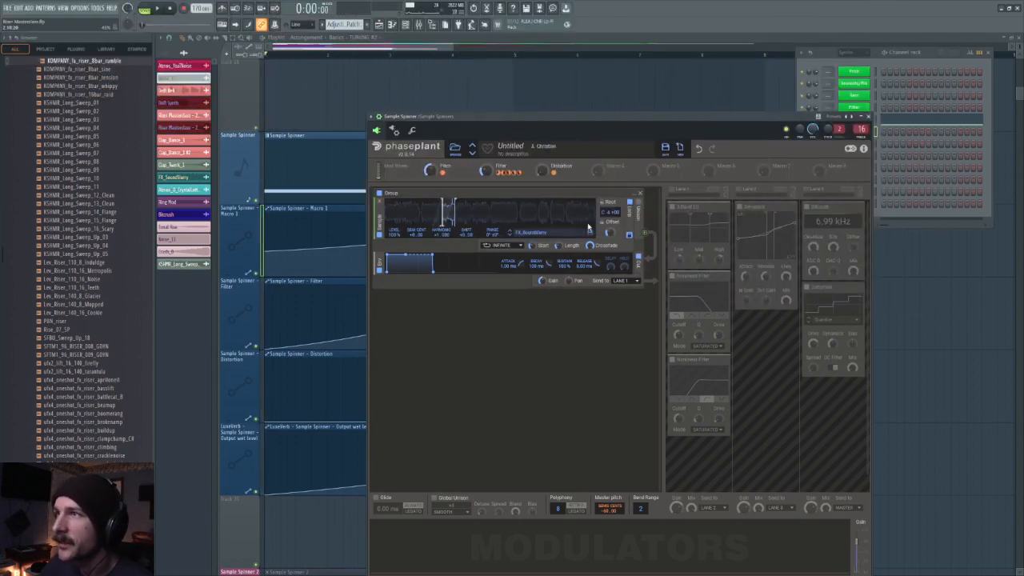
Step: Enable Lane 1 with its 3-Band EQ and two Nonlinear Filters, and play the riser through it twice
{"action": "left_click", "coordinate": [670, 190]}
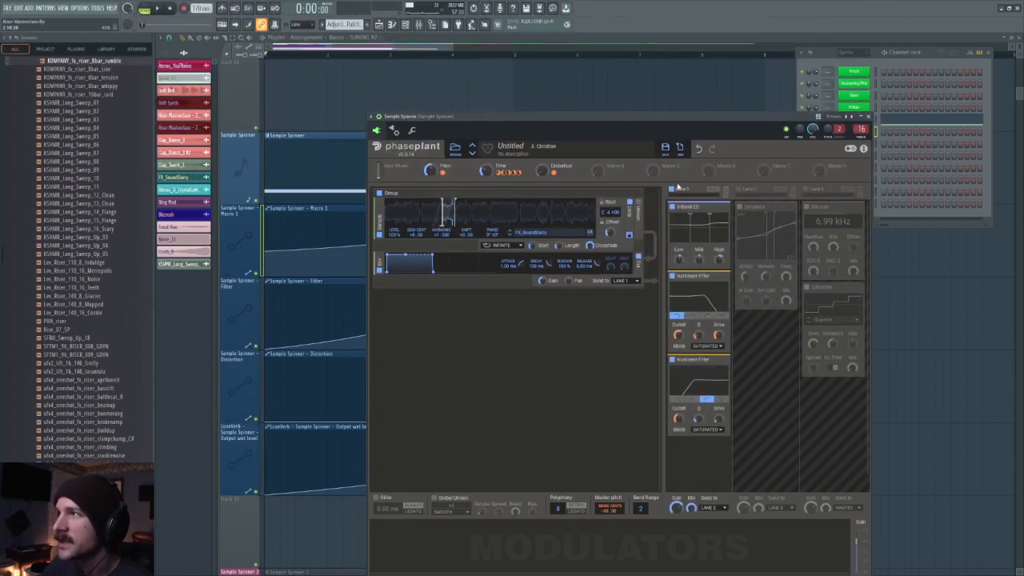
{"action": "key", "text": "space"}
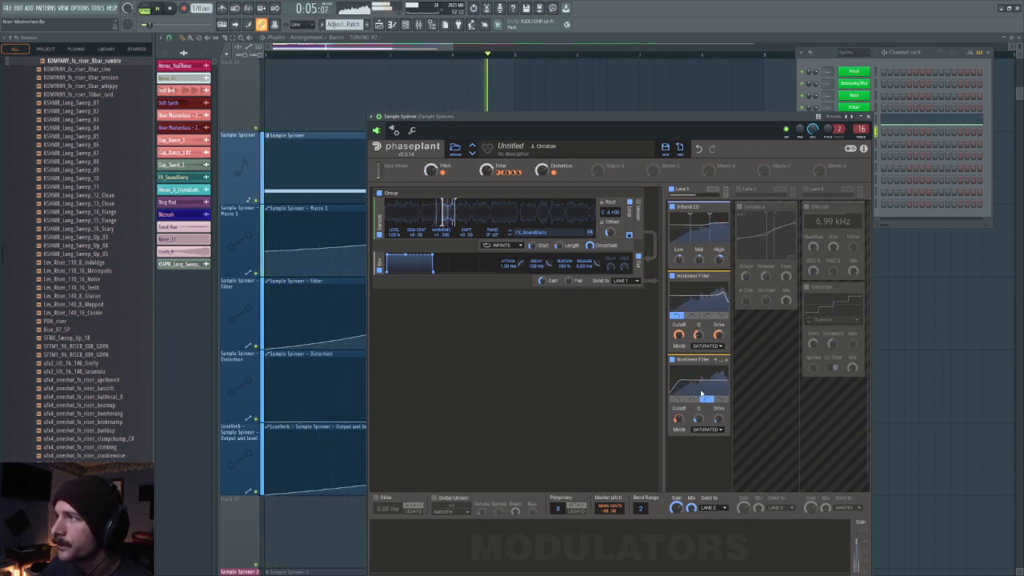
{"action": "key", "text": "space"}
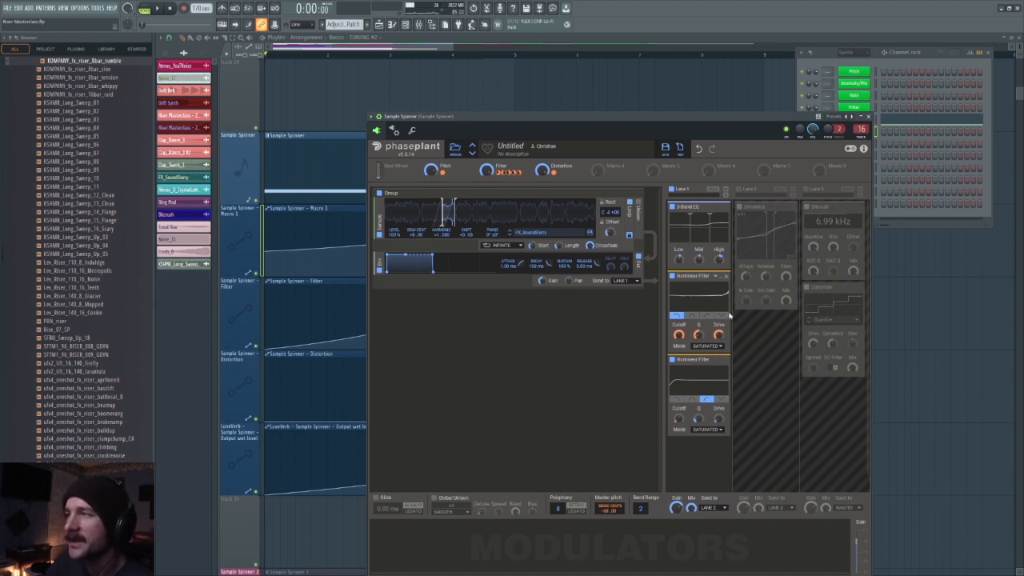
{"action": "key", "text": "space"}
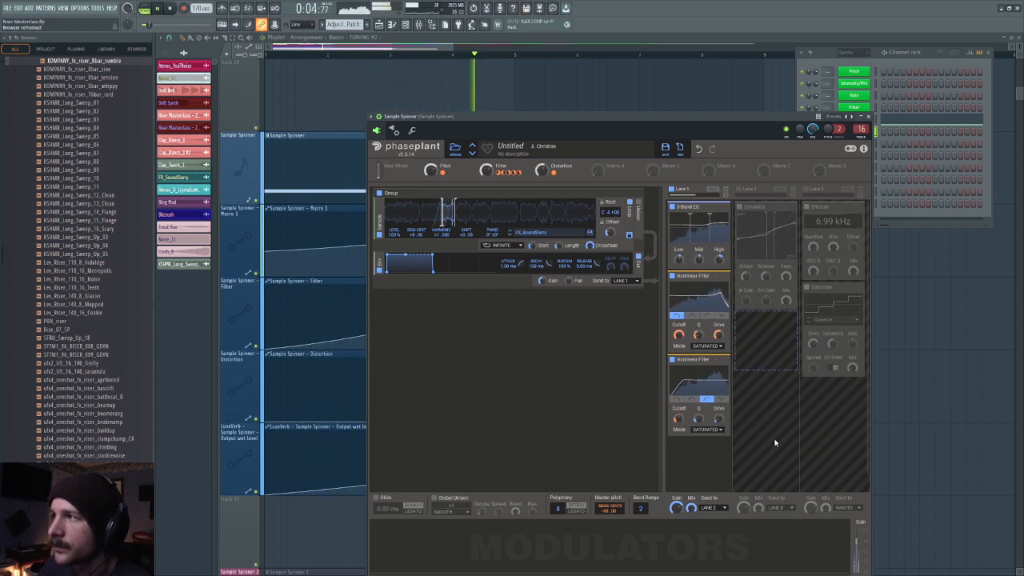
{"action": "key", "text": "space"}
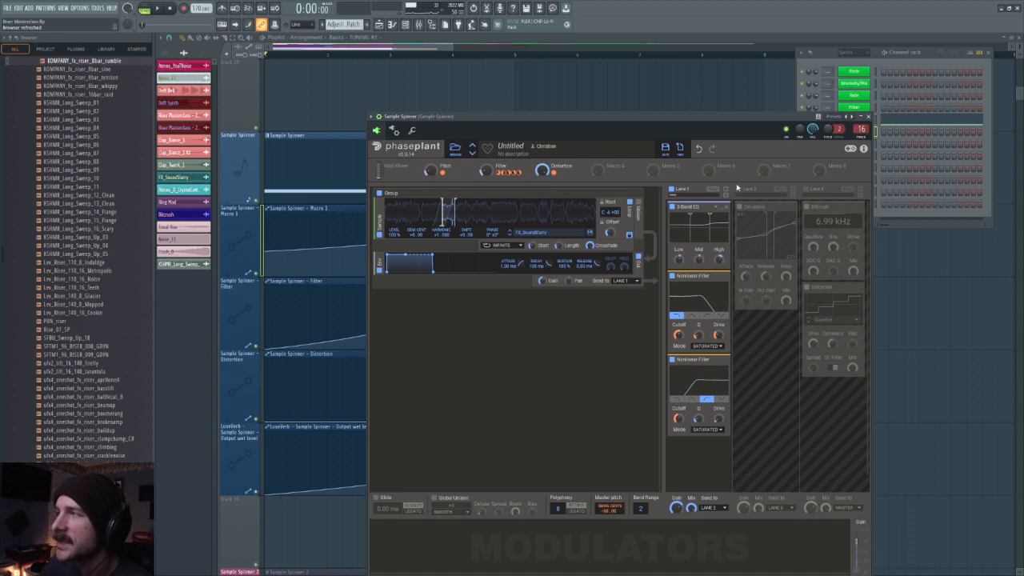
Step: Enable Lane 2 with its Dynamics effect and play the start of the riser through it
{"action": "left_click", "coordinate": [739, 190]}
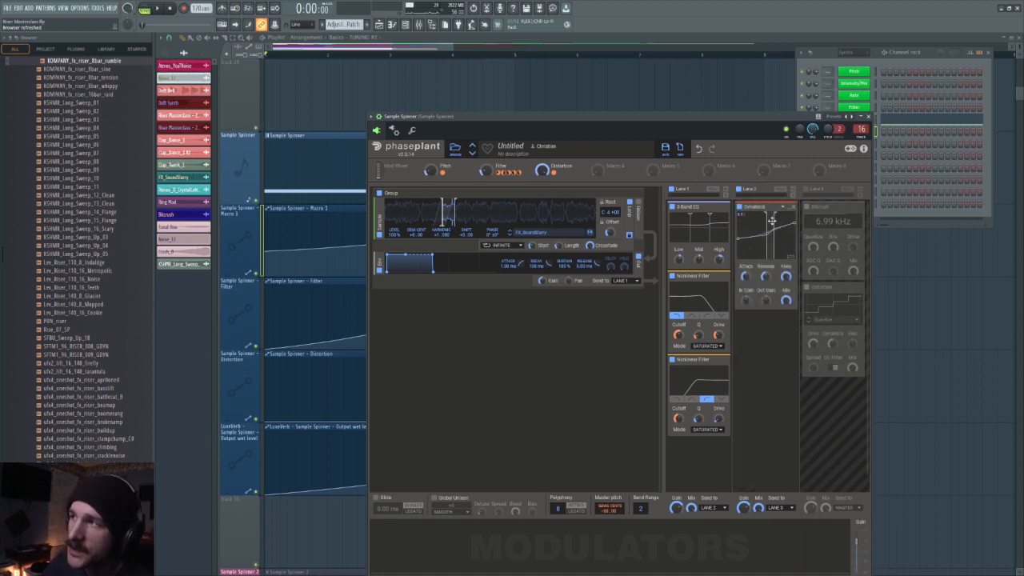
{"action": "key", "text": "space"}
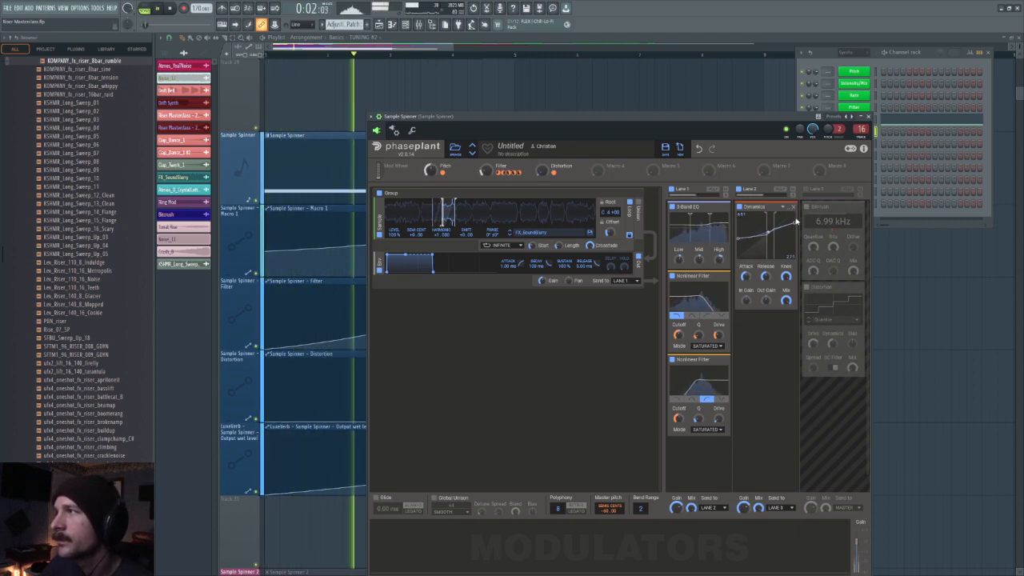
{"action": "key", "text": "space"}
Step: Enable Lane 3 with Bitcrush and Distortion, and uncover the playlist to examine the Distortion automation clip's starting point
{"action": "left_click", "coordinate": [805, 189]}
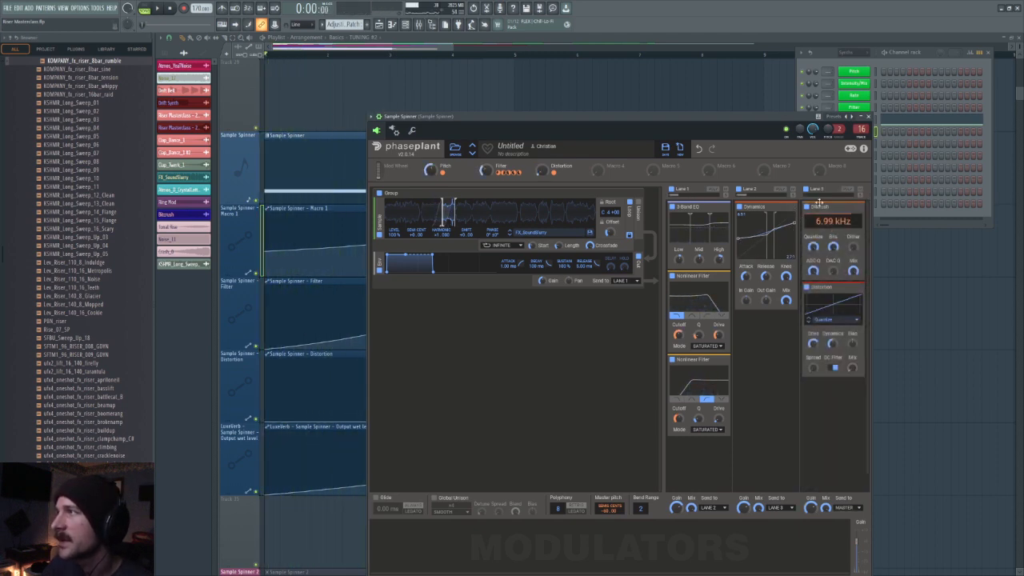
{"action": "left_click_drag", "start_coordinate": [666, 120], "coordinate": [756, 84]}
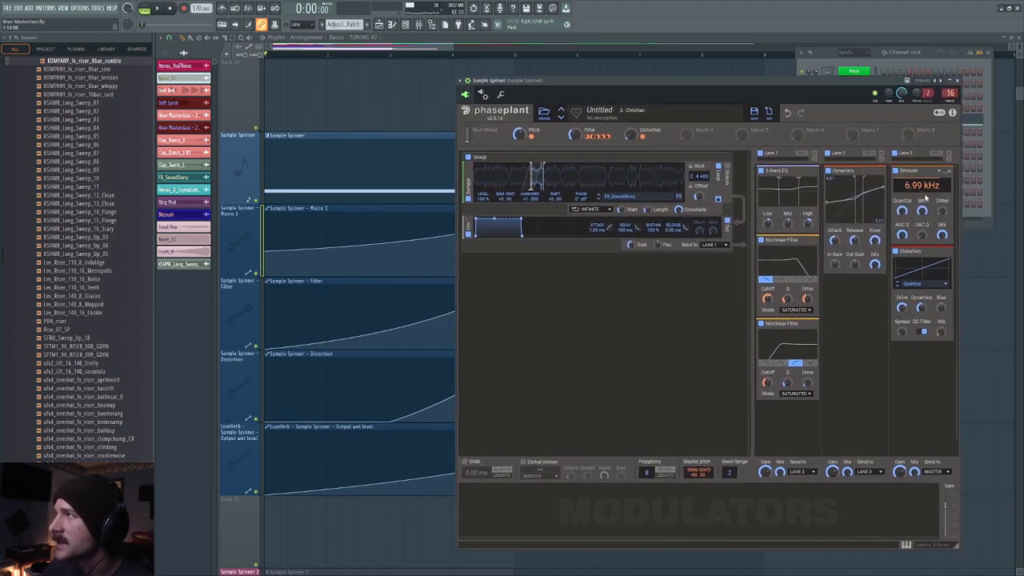
{"action": "left_click_drag", "start_coordinate": [593, 83], "coordinate": [763, 101]}
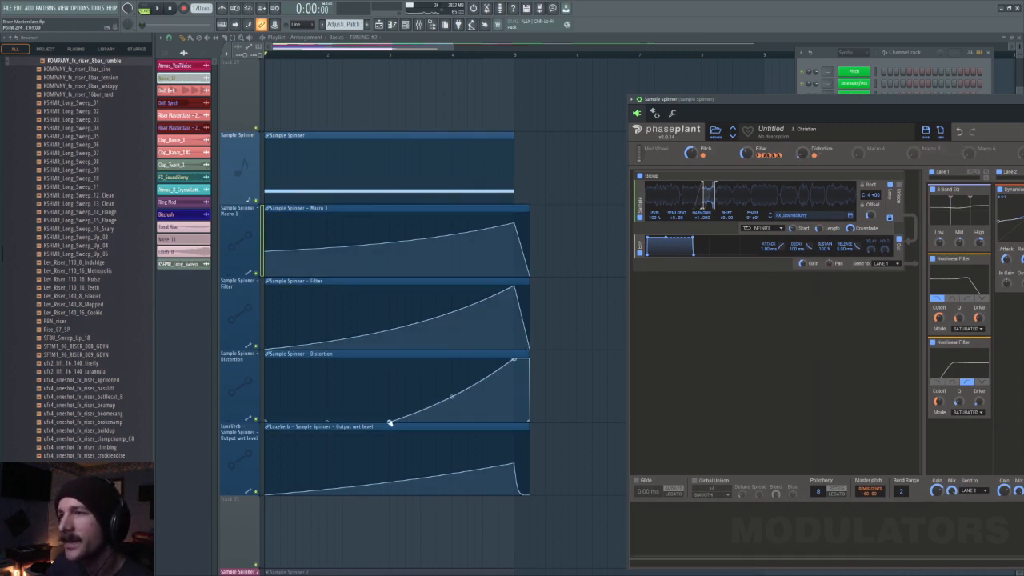
{"action": "left_click_drag", "start_coordinate": [840, 99], "coordinate": [492, 98]}
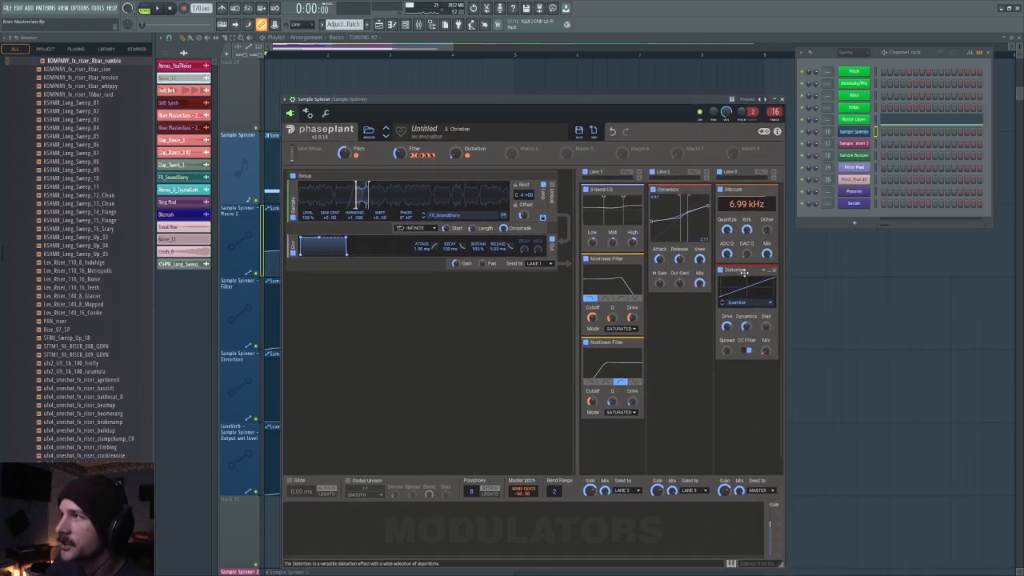
{"action": "left_click_drag", "start_coordinate": [514, 99], "coordinate": [808, 108]}
Step: Play the riser with all three lanes enabled and examine its spectrogram beside the Phase Plant patch
{"action": "left_click_drag", "start_coordinate": [1, 32], "coordinate": [413, 272]}
{"action": "key", "text": "space"}
{"action": "key", "text": "space"}
{"action": "left_click_drag", "start_coordinate": [758, 107], "coordinate": [502, 94]}
{"action": "left_click_drag", "start_coordinate": [513, 167], "coordinate": [939, 224]}
{"action": "left_click_drag", "start_coordinate": [813, 220], "coordinate": [0, 0]}
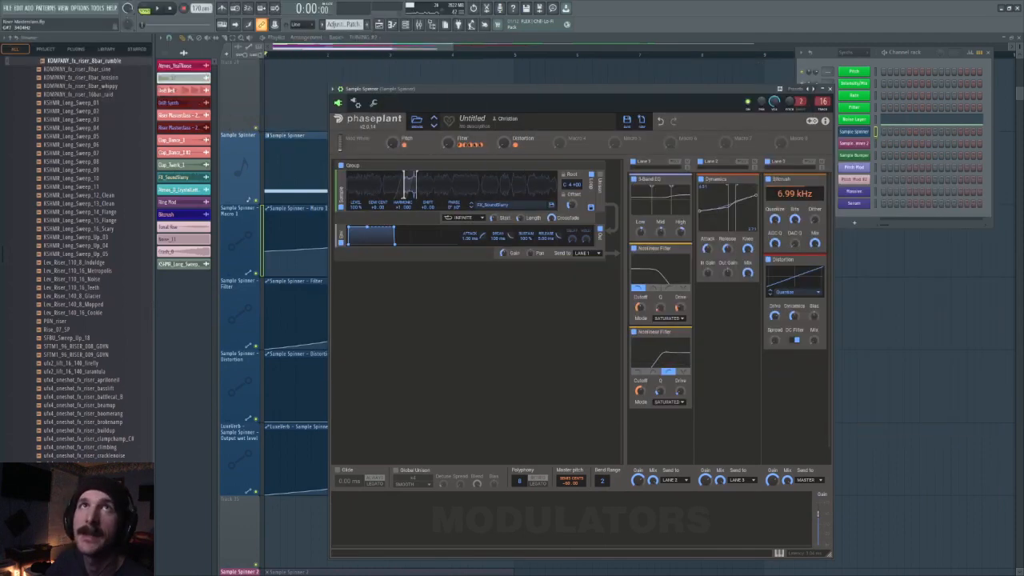
Step: Bypass the Distortion effect in Lane 3, play the riser from late in bar 2 and return to the Phase Plant patch
{"action": "left_click", "coordinate": [769, 261]}
{"action": "key", "text": "F12"}
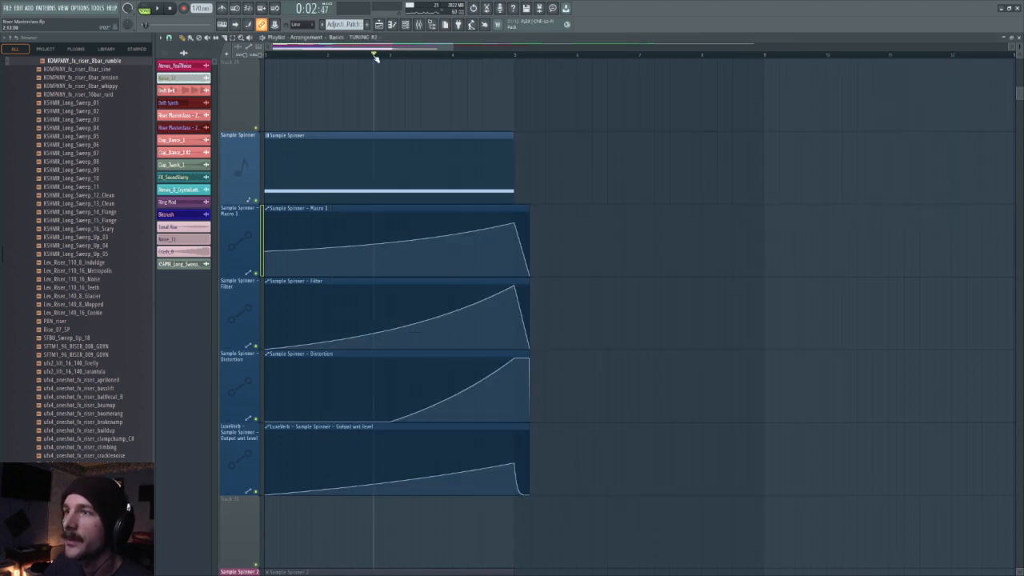
{"action": "key", "text": "space"}
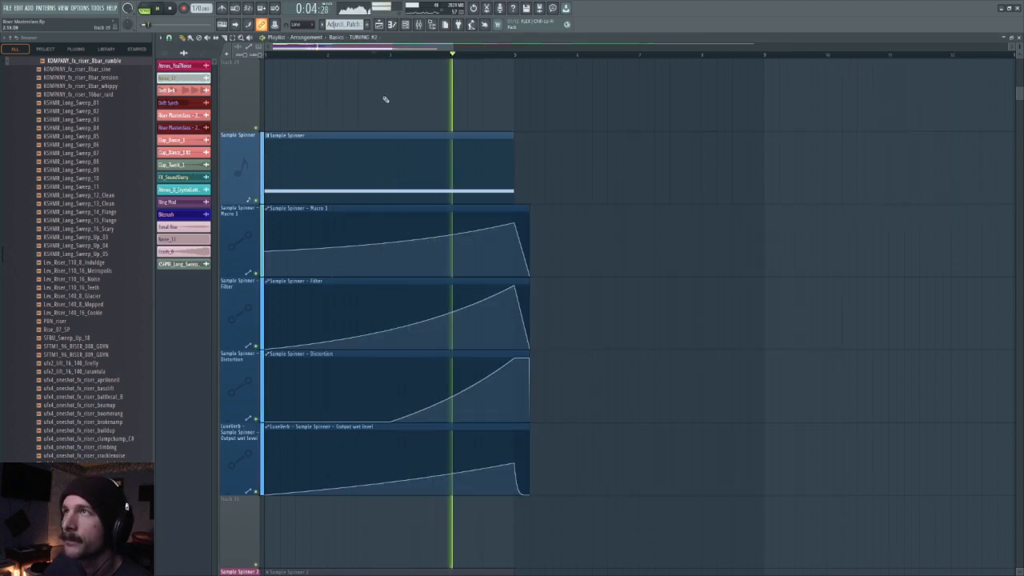
{"action": "key", "text": "space"}
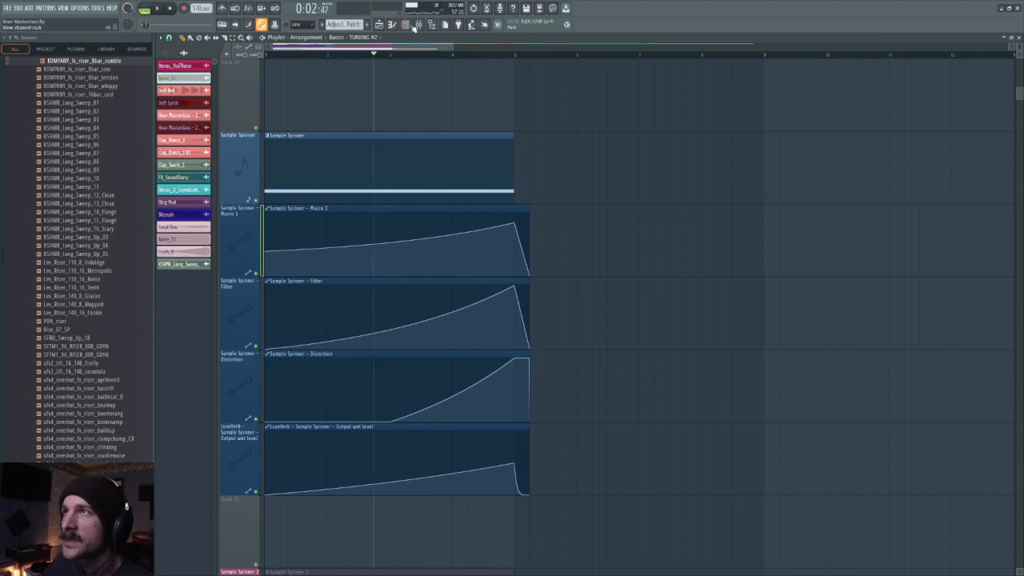
{"action": "left_click", "coordinate": [412, 25]}
{"action": "left_click", "coordinate": [854, 131]}
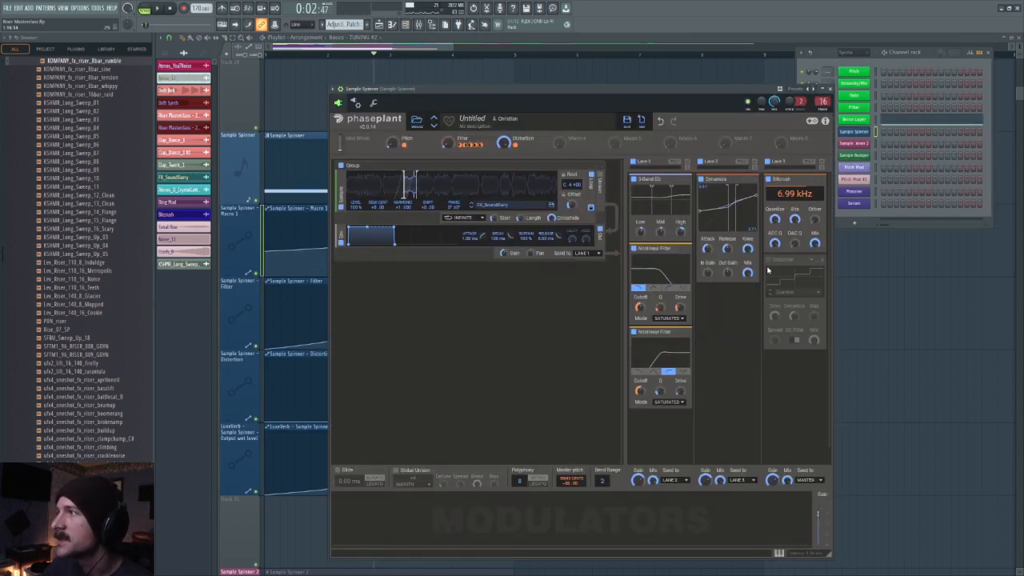
Step: Re-enable the Distortion effect in Lane 3 and view the OTT and LuxeVerb effects on the Sample Spinner's mixer track
{"action": "left_click", "coordinate": [769, 261]}
{"action": "key", "text": "space"}
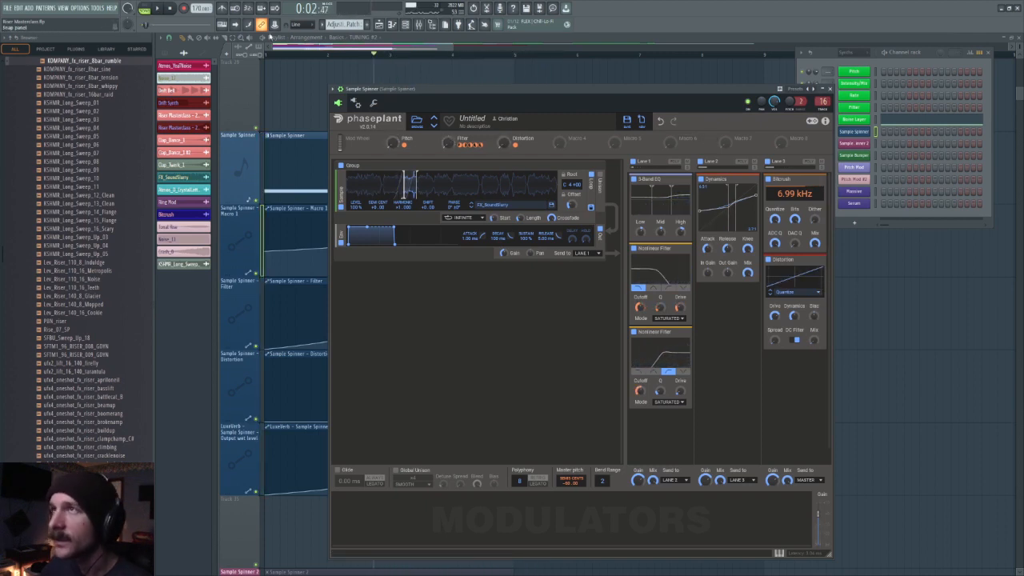
{"action": "left_click", "coordinate": [411, 25]}
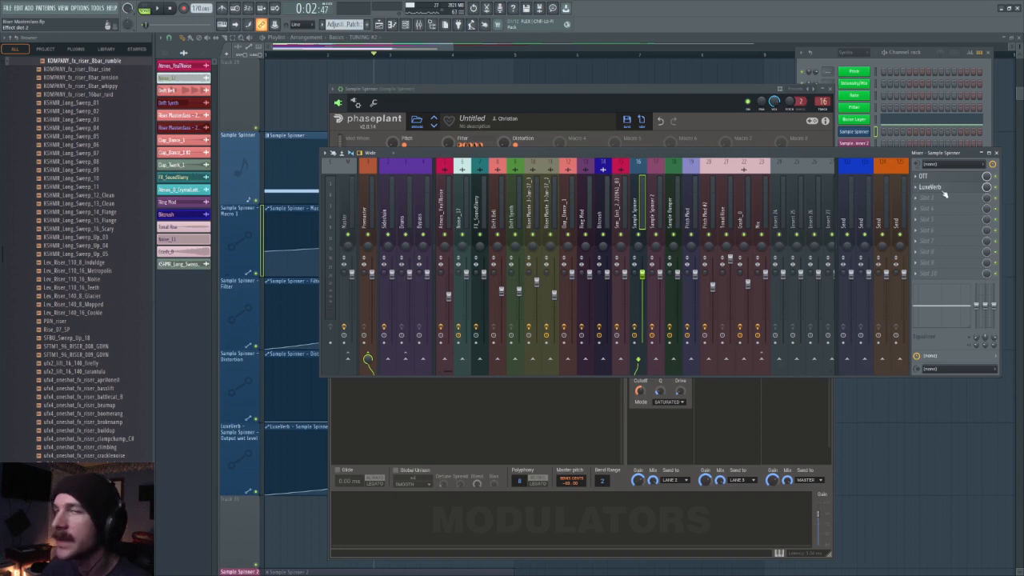
{"action": "left_click", "coordinate": [397, 56]}
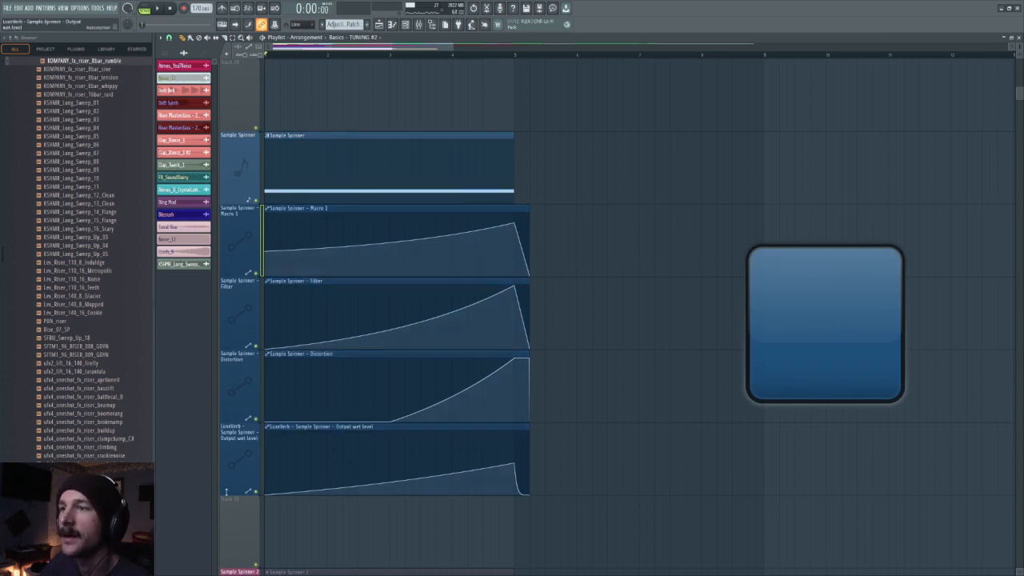
Step: Compare the riser with the LuxeVerb wet-level automation track muted and unmuted by playing both from the start
{"action": "left_click", "coordinate": [256, 492]}
{"action": "key", "text": "space"}
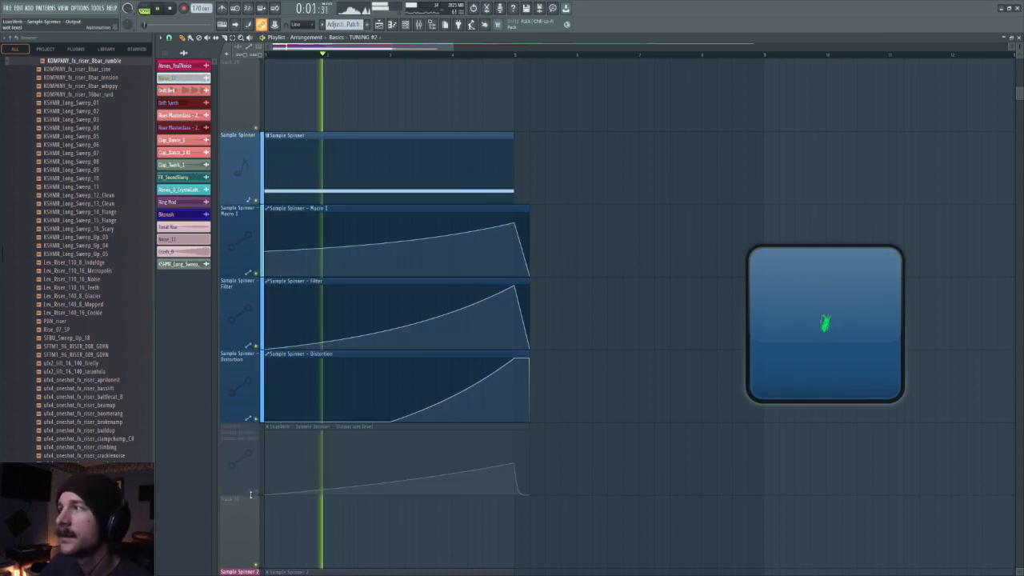
{"action": "key", "text": "space"}
{"action": "left_click", "coordinate": [260, 494]}
{"action": "key", "text": "space"}
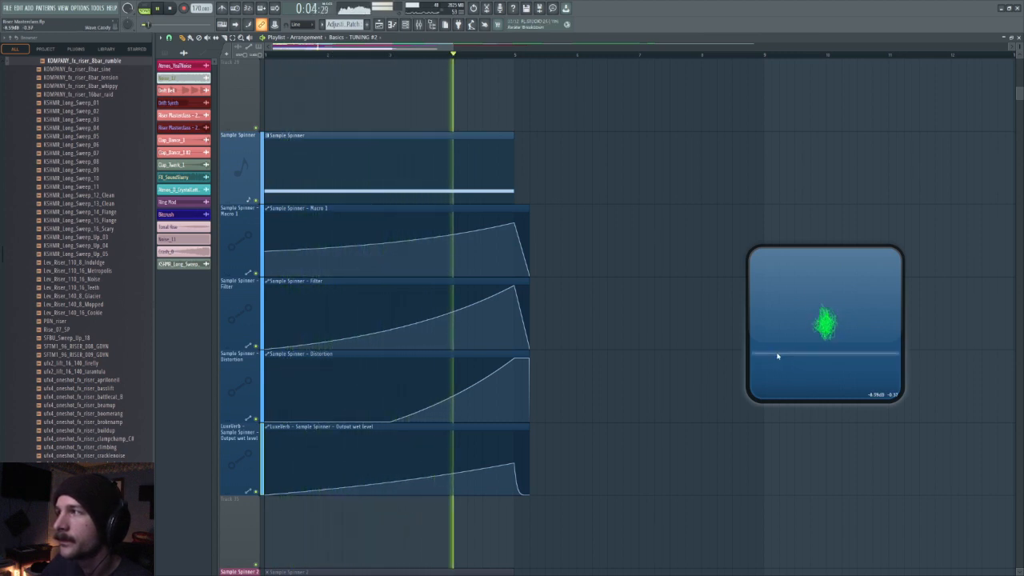
{"action": "key", "text": "space"}
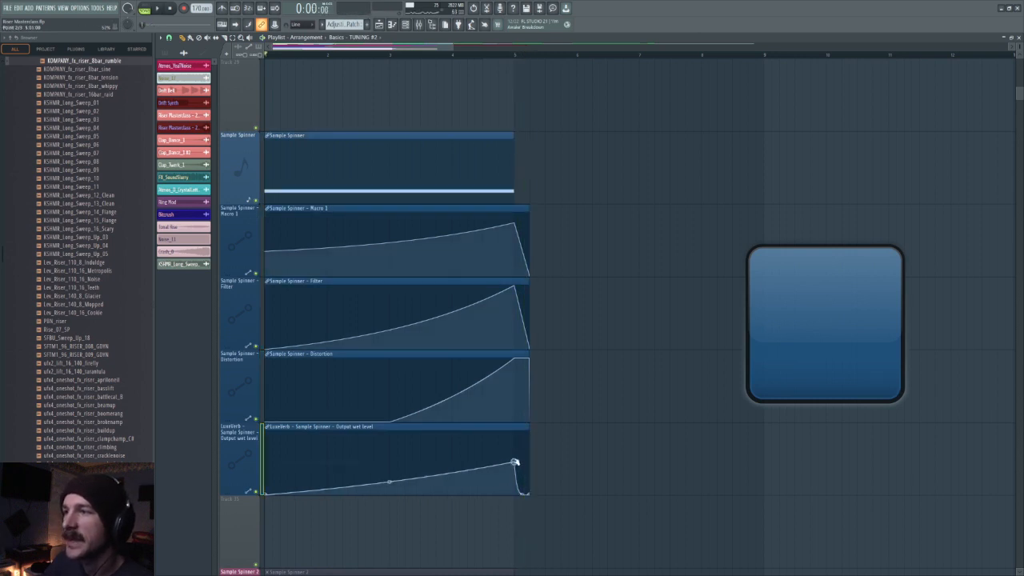
Step: Try a higher peak in the LuxeVerb wet-level automation, play the riser's second half and lower the peak back
{"action": "left_click_drag", "start_coordinate": [514, 462], "coordinate": [516, 452]}
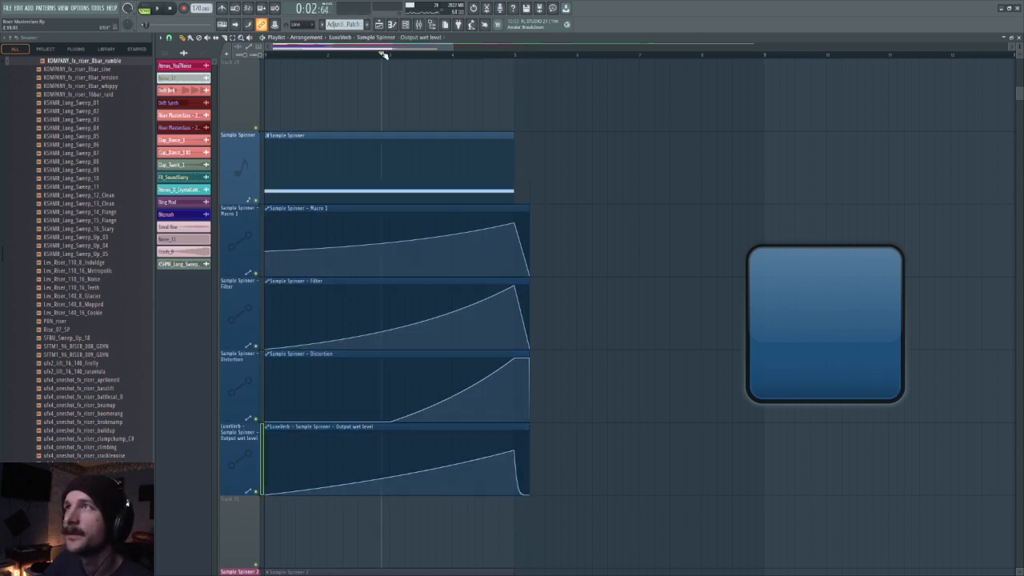
{"action": "key", "text": "space"}
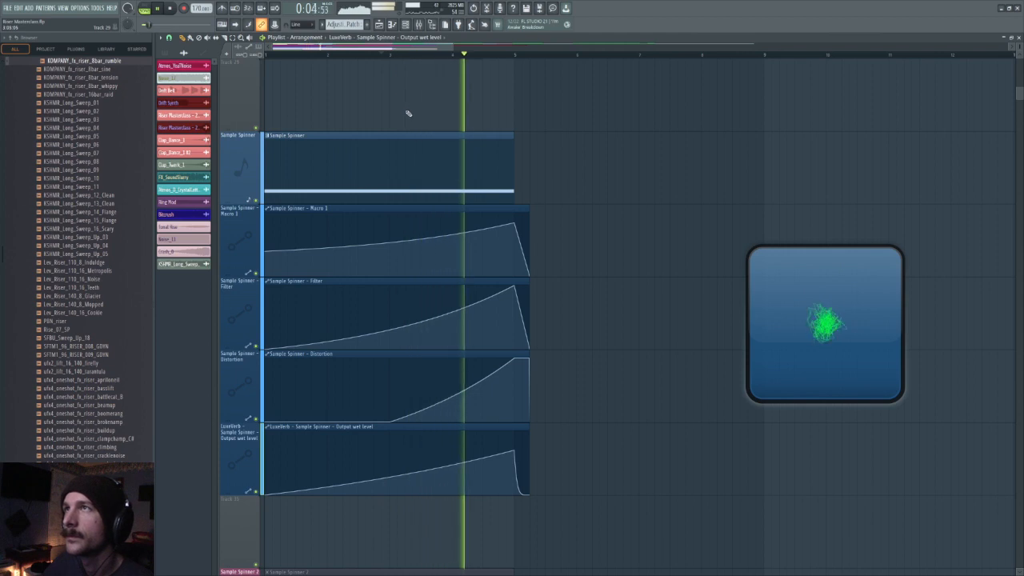
{"action": "key", "text": "space"}
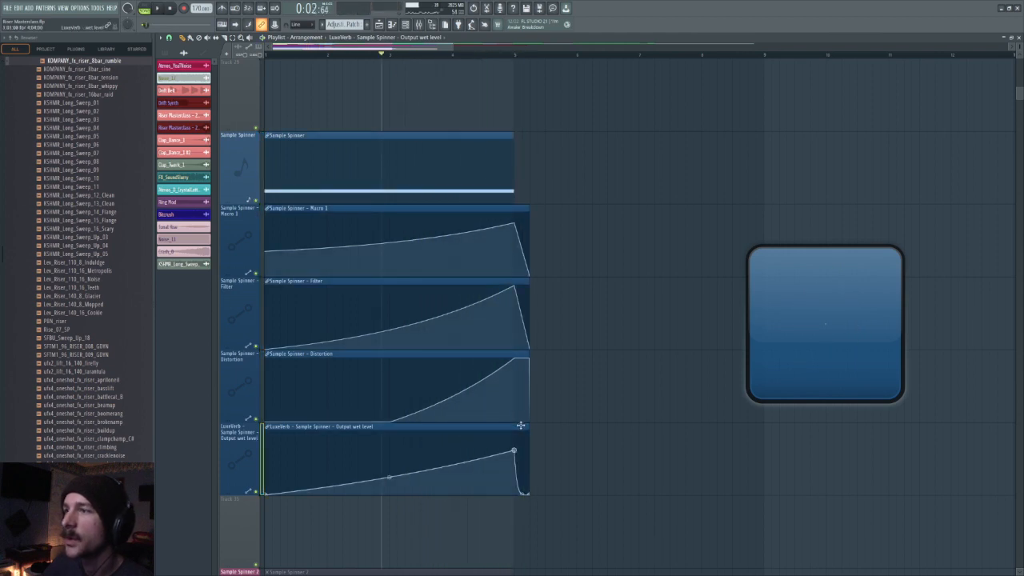
{"action": "left_click_drag", "start_coordinate": [514, 452], "coordinate": [517, 463]}
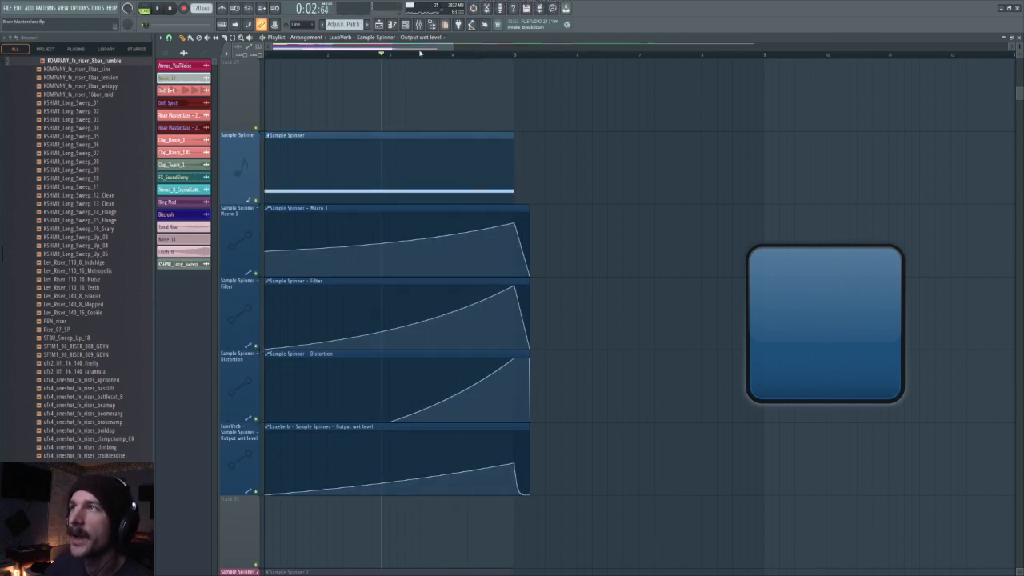
Step: Solo the Sample Bumper track with its Late Noise and Phaser automation and play the riser
{"action": "scroll", "coordinate": [404, 58], "scroll_direction": "down", "scroll_amount": 5}
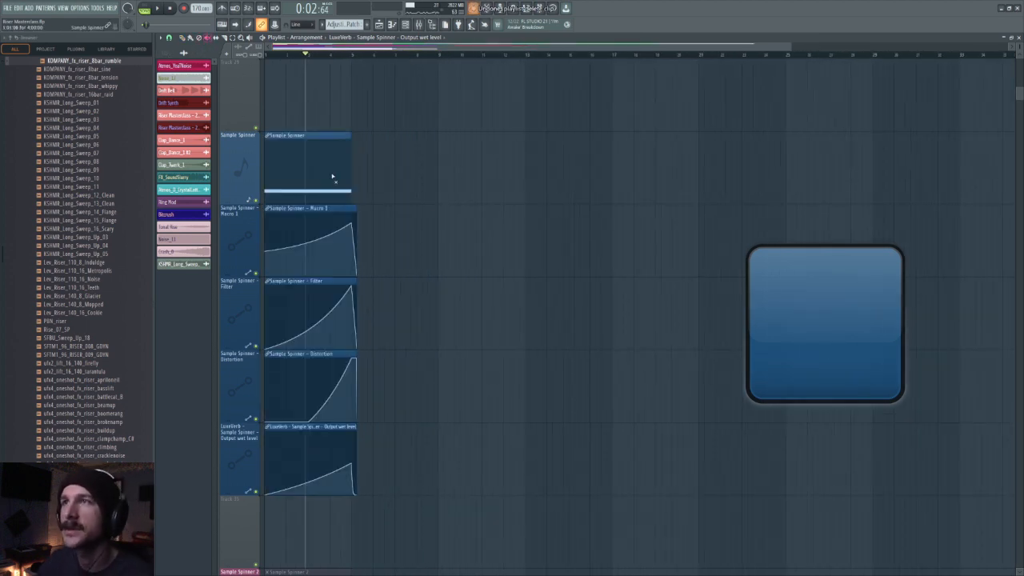
{"action": "scroll", "coordinate": [416, 199], "scroll_direction": "down", "scroll_amount": 3}
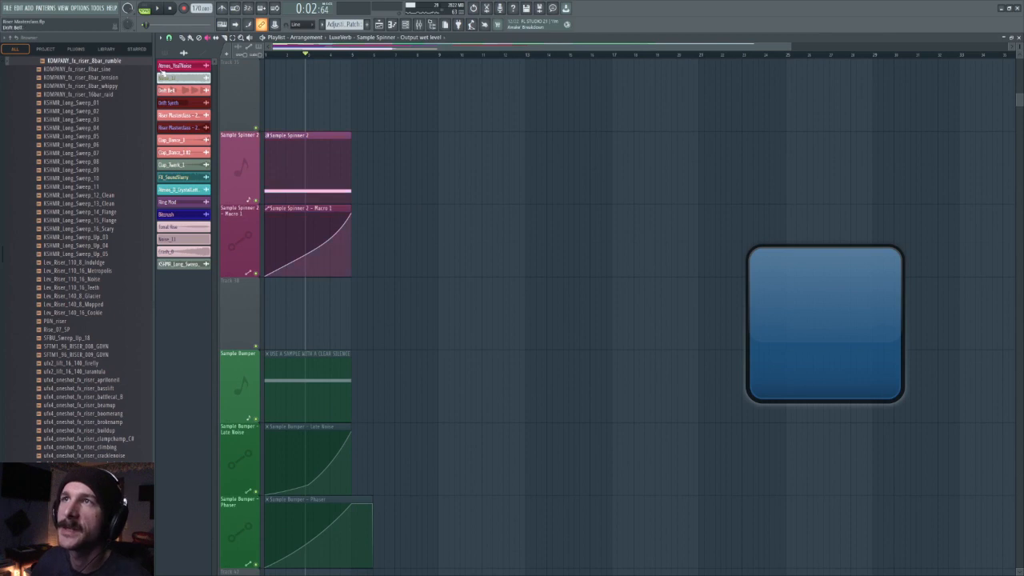
{"action": "scroll", "coordinate": [337, 170], "scroll_direction": "down", "scroll_amount": 3}
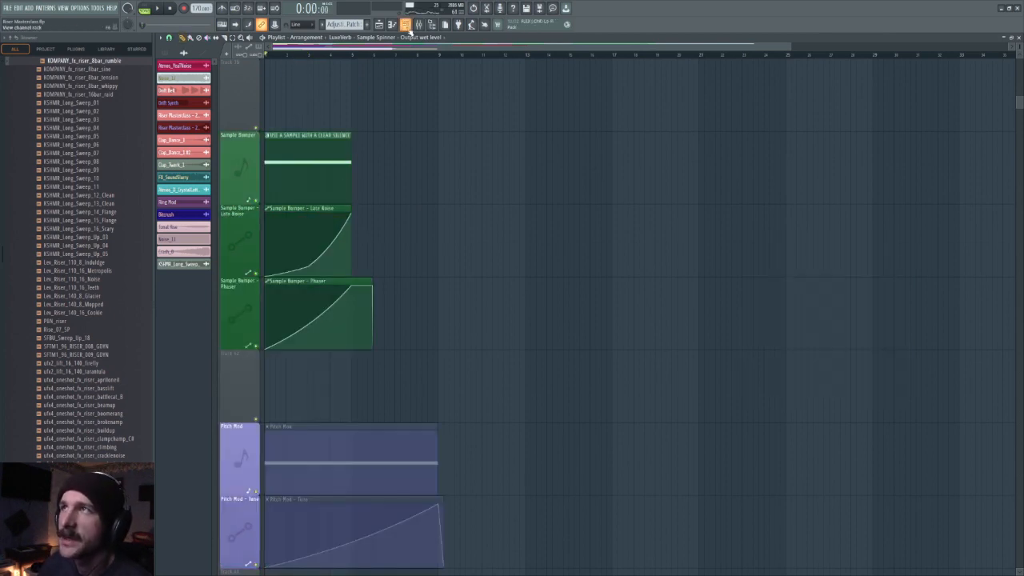
{"action": "key", "text": "space"}
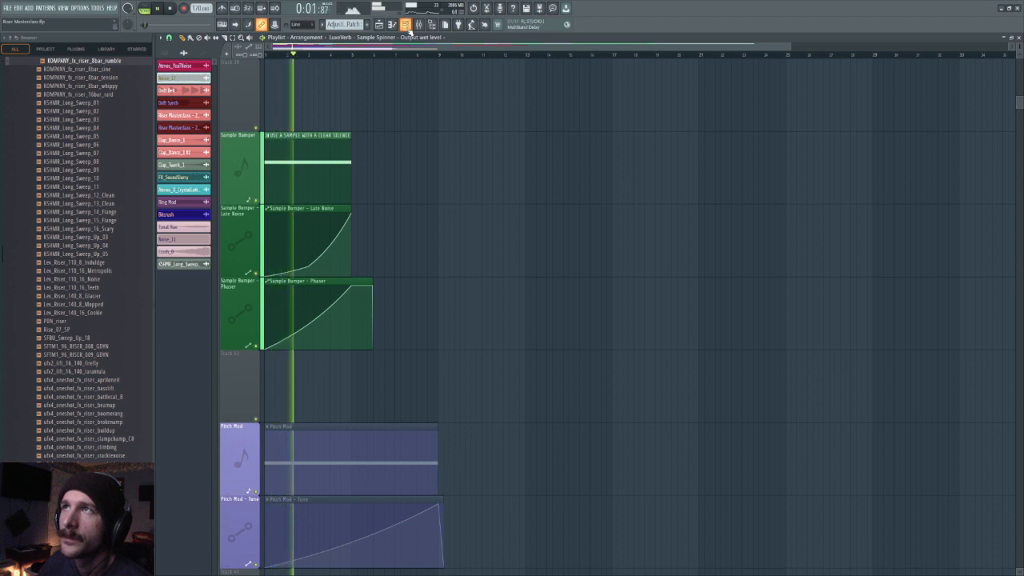
Step: Open the Sample Bumper patch, disable its noise generator group and play the sample layer beside the spectrogram
{"action": "left_click_drag", "start_coordinate": [512, 0], "coordinate": [755, 213]}
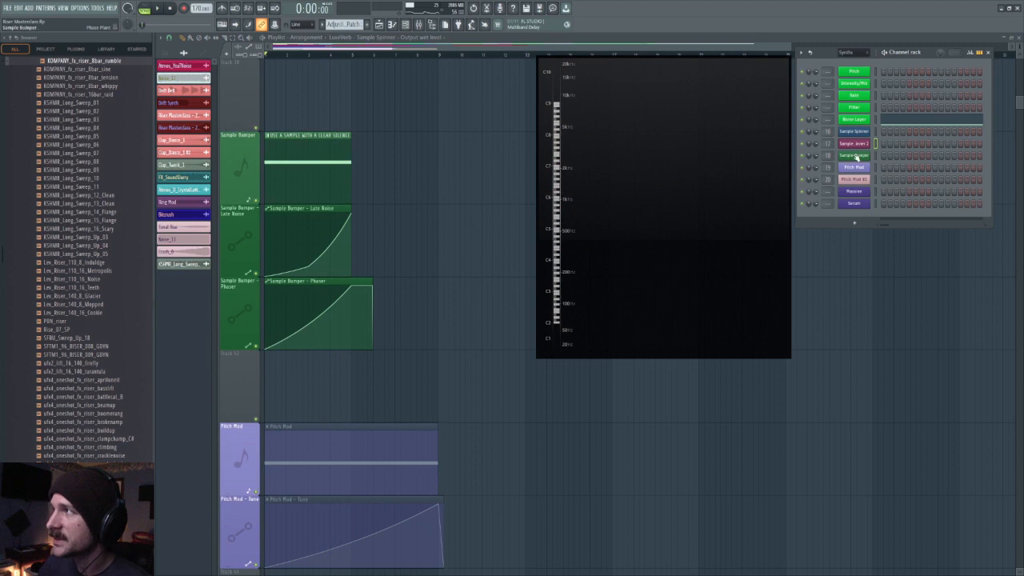
{"action": "left_click", "coordinate": [857, 156]}
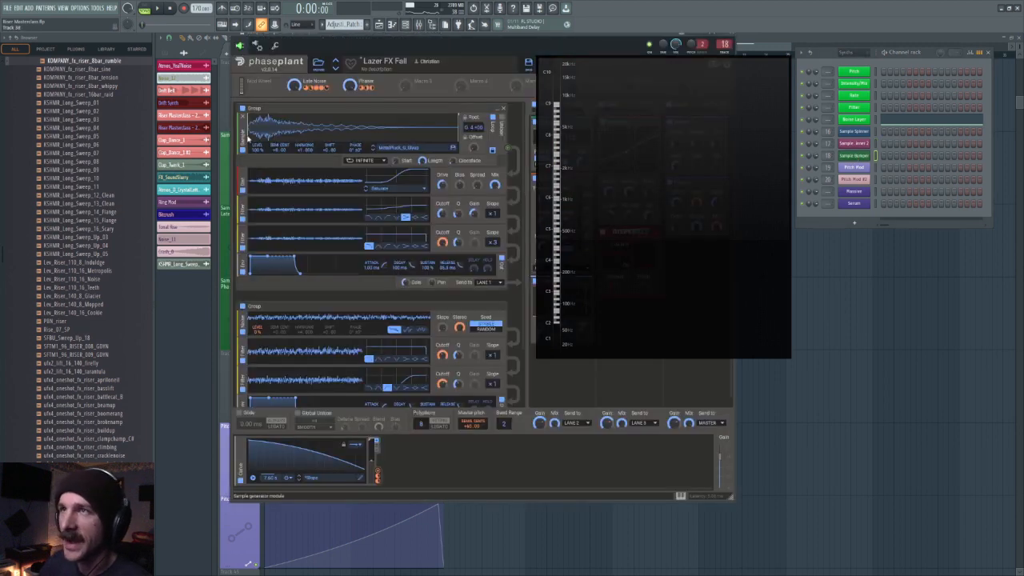
{"action": "left_click", "coordinate": [242, 307]}
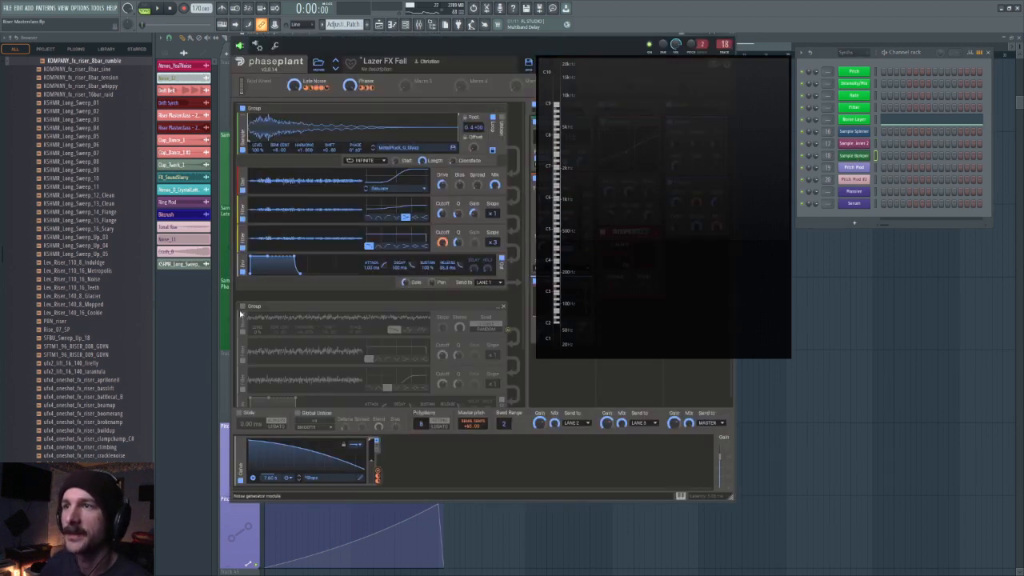
{"action": "left_click_drag", "start_coordinate": [661, 222], "coordinate": [807, 232]}
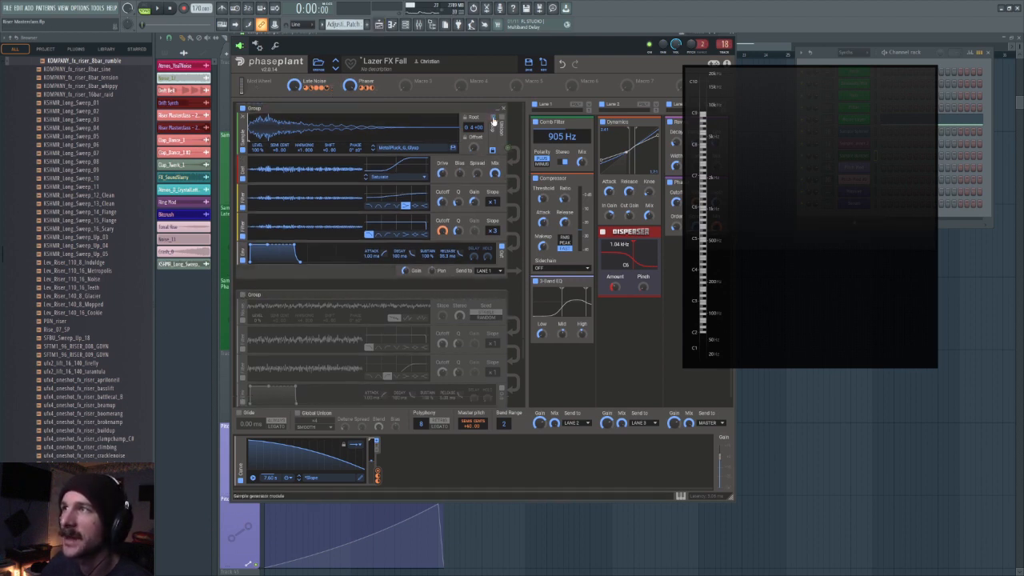
{"action": "key", "text": "space"}
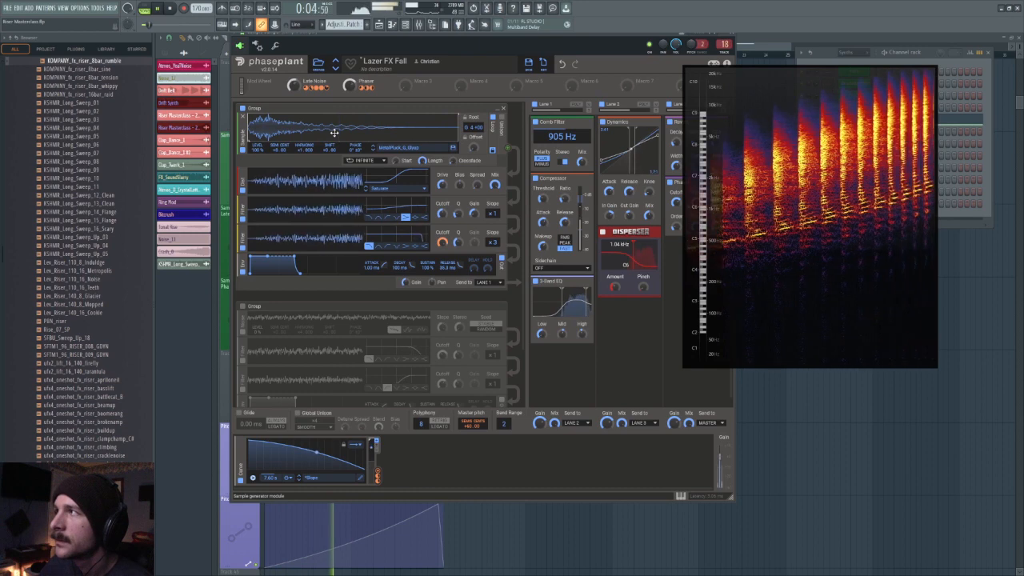
{"action": "left_click", "coordinate": [169, 9]}
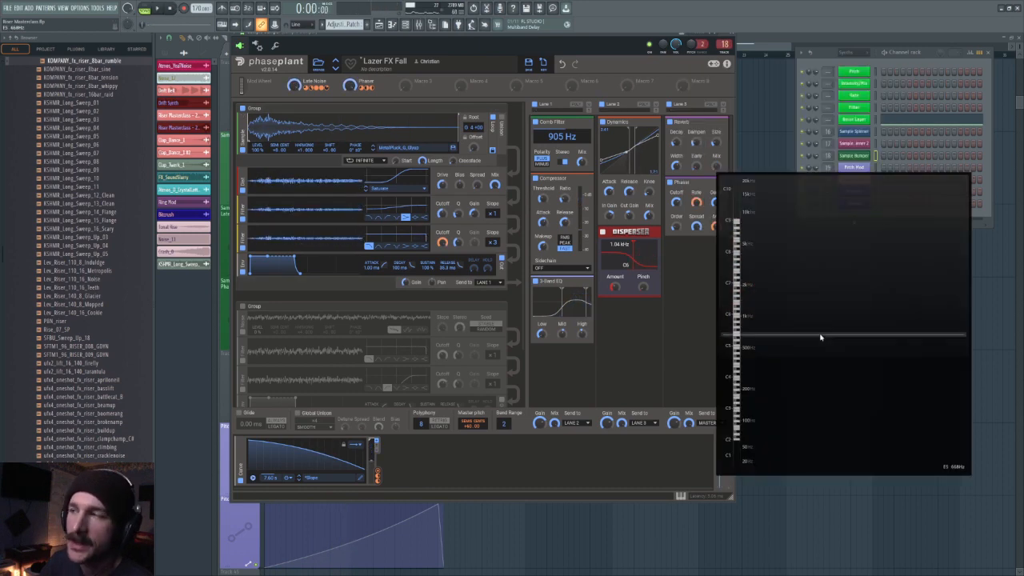
Step: Re-enable the noise generator group and place the spectrogram beside the patch, clear of the effect lanes
{"action": "left_click_drag", "start_coordinate": [785, 228], "coordinate": [858, 315]}
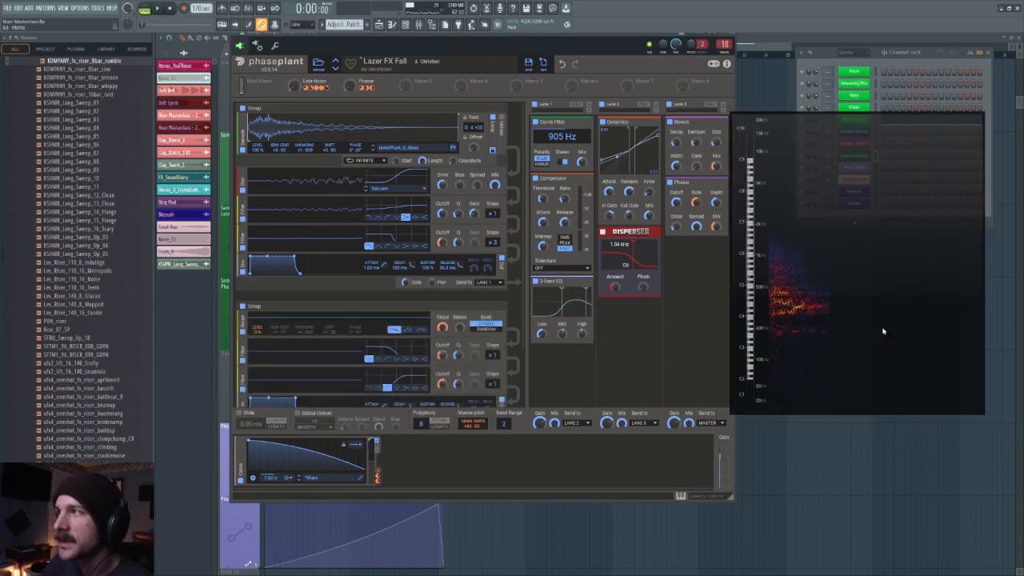
{"action": "left_click_drag", "start_coordinate": [885, 331], "coordinate": [907, 323]}
{"action": "left_click_drag", "start_coordinate": [911, 263], "coordinate": [887, 270]}
{"action": "left_click_drag", "start_coordinate": [821, 243], "coordinate": [832, 237]}
{"action": "mouse_move", "coordinate": [719, 177]}
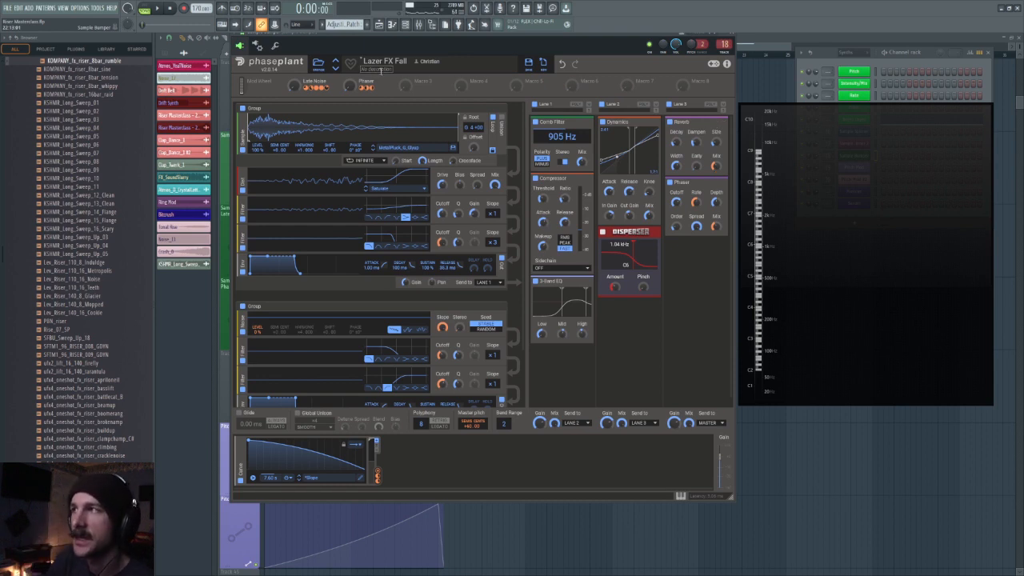
Step: Play the full Sample Bumper riser with the spectrogram, check its mixer track's OTT effect and return to the playlist
{"action": "left_click", "coordinate": [160, 8]}
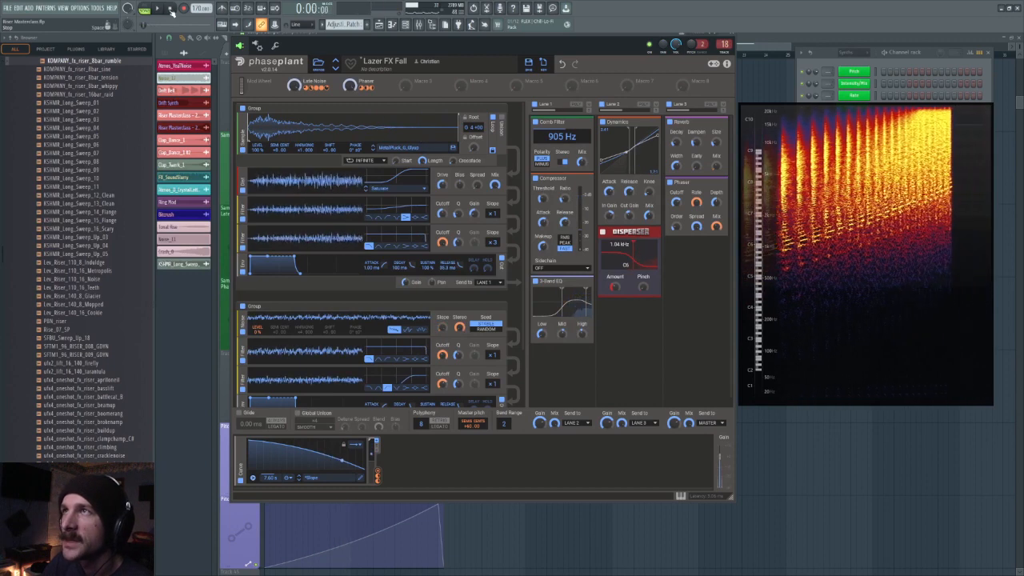
{"action": "left_click", "coordinate": [170, 8]}
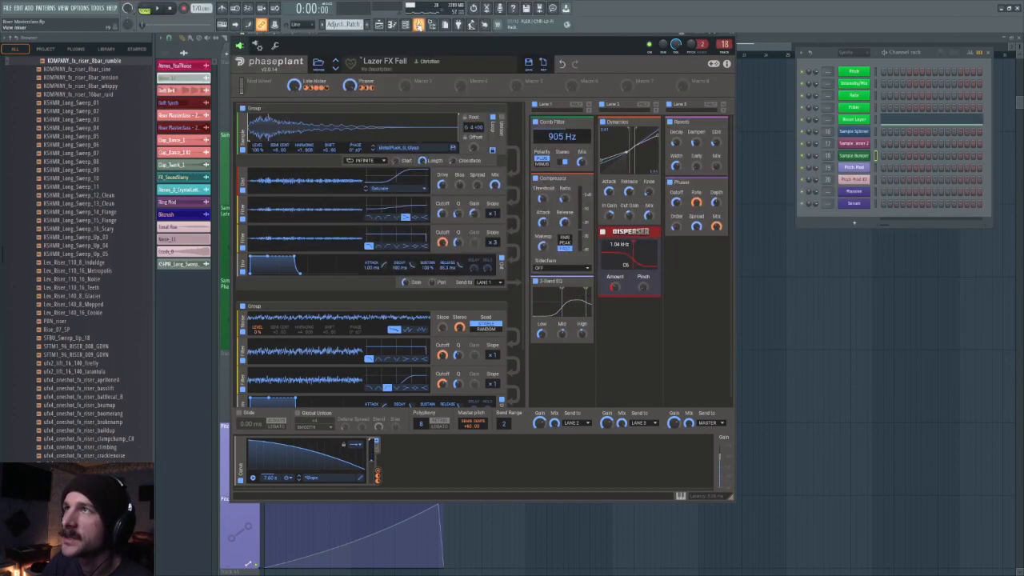
{"action": "left_click", "coordinate": [417, 25]}
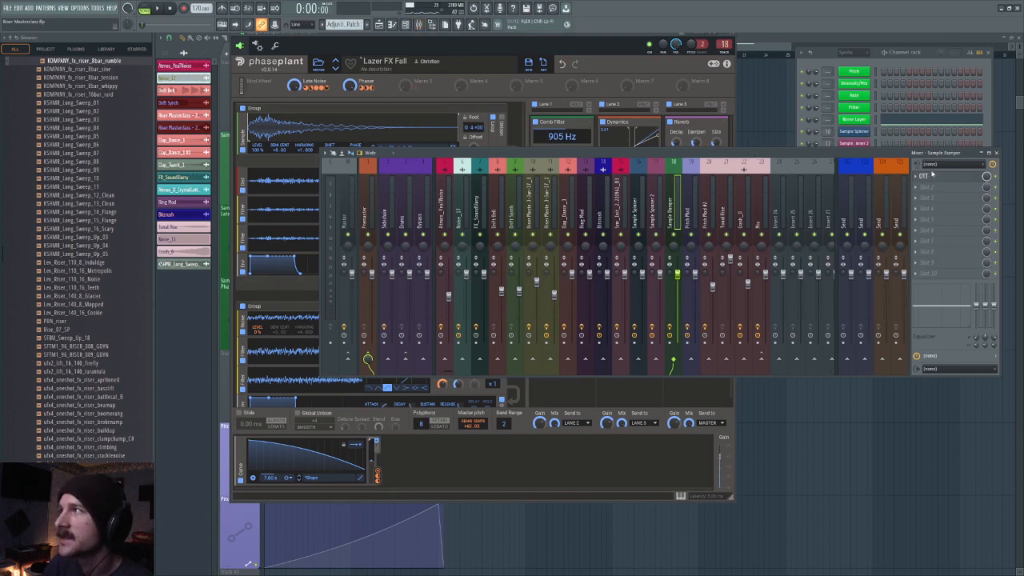
{"action": "left_click", "coordinate": [380, 26]}
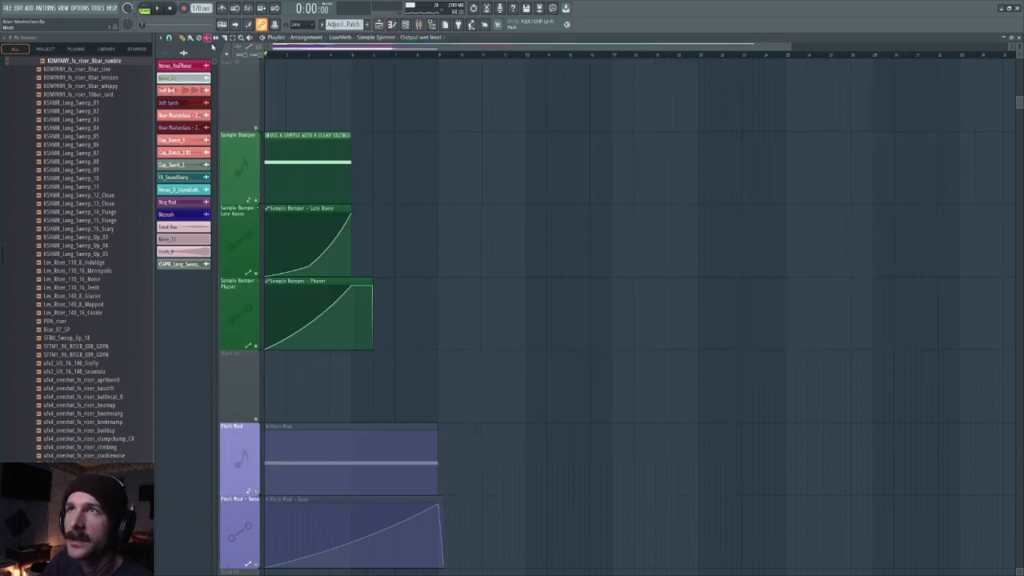
Step: Look over the earlier riser examples in the playlist and solo the Pitch Mod track with its Tune automation
{"action": "scroll", "coordinate": [406, 234], "scroll_direction": "down", "scroll_amount": 3}
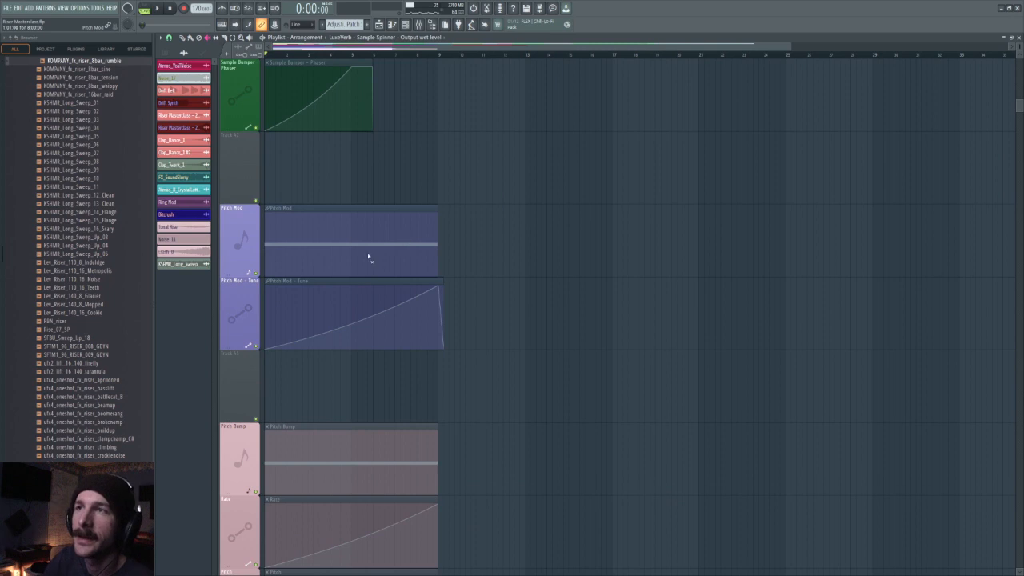
{"action": "scroll", "coordinate": [757, 288], "scroll_direction": "up", "scroll_amount": 6}
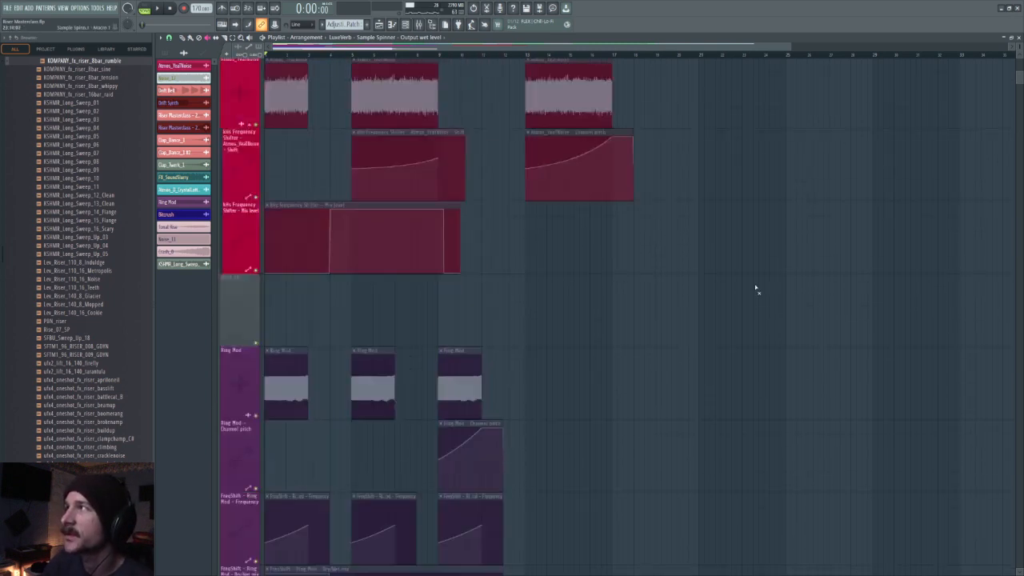
{"action": "scroll", "coordinate": [757, 288], "scroll_direction": "up", "scroll_amount": 8}
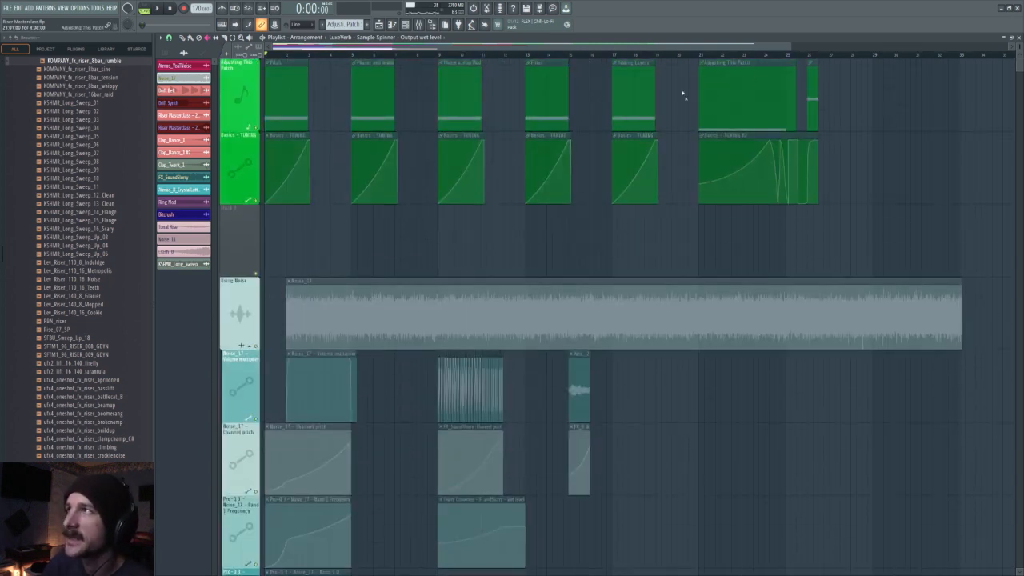
{"action": "scroll", "coordinate": [571, 276], "scroll_direction": "down", "scroll_amount": 10}
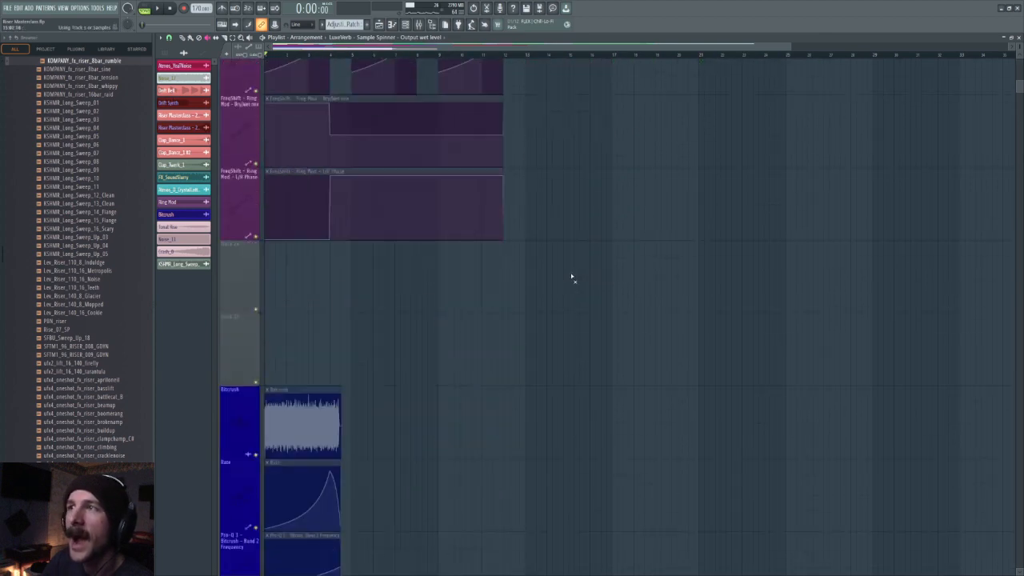
{"action": "scroll", "coordinate": [571, 276], "scroll_direction": "down", "scroll_amount": 10}
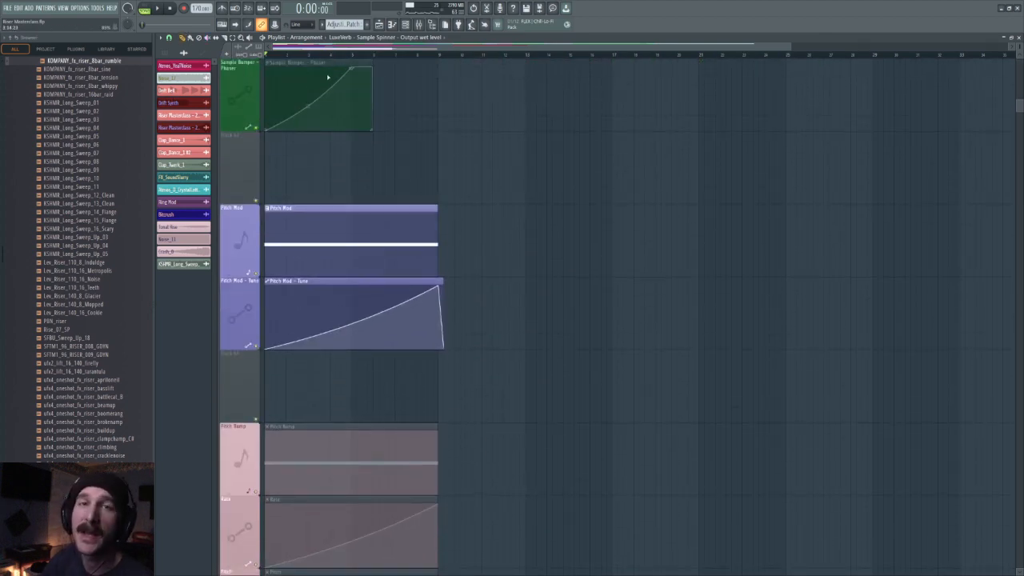
Step: Show the channel rack, play the Pitch Mod riser and open its Serum patch
{"action": "left_click", "coordinate": [405, 25]}
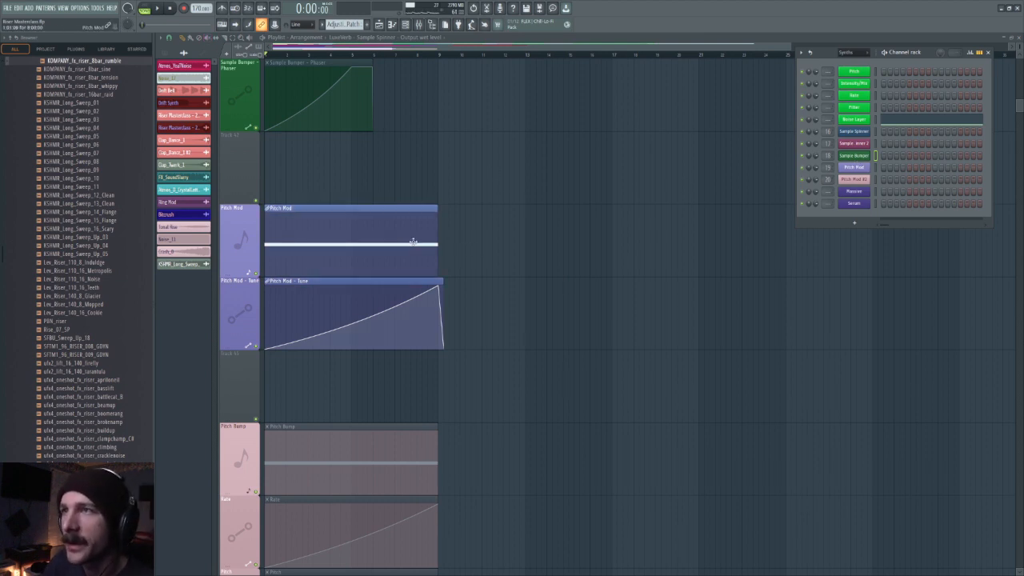
{"action": "key", "text": "space"}
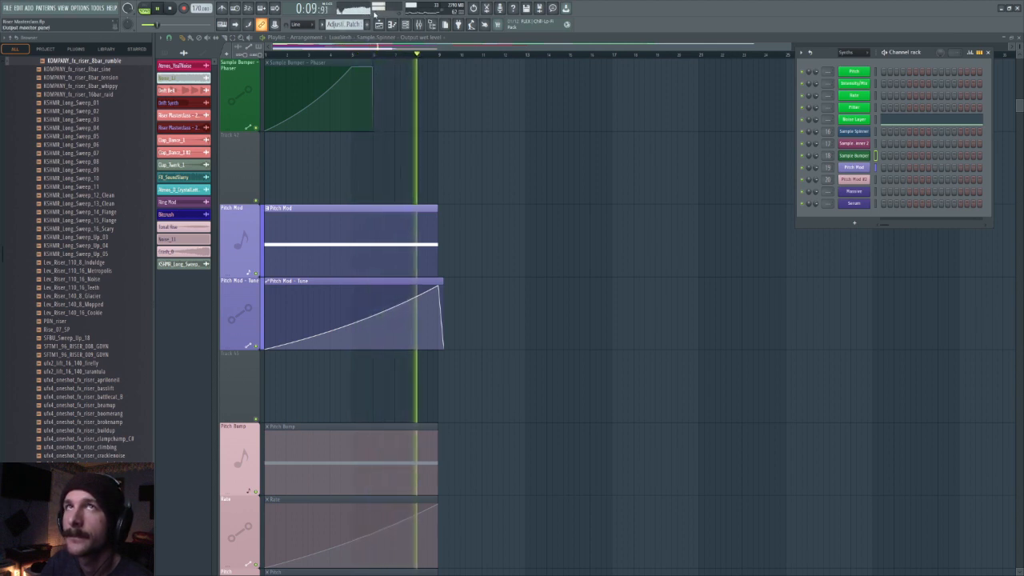
{"action": "key", "text": "space"}
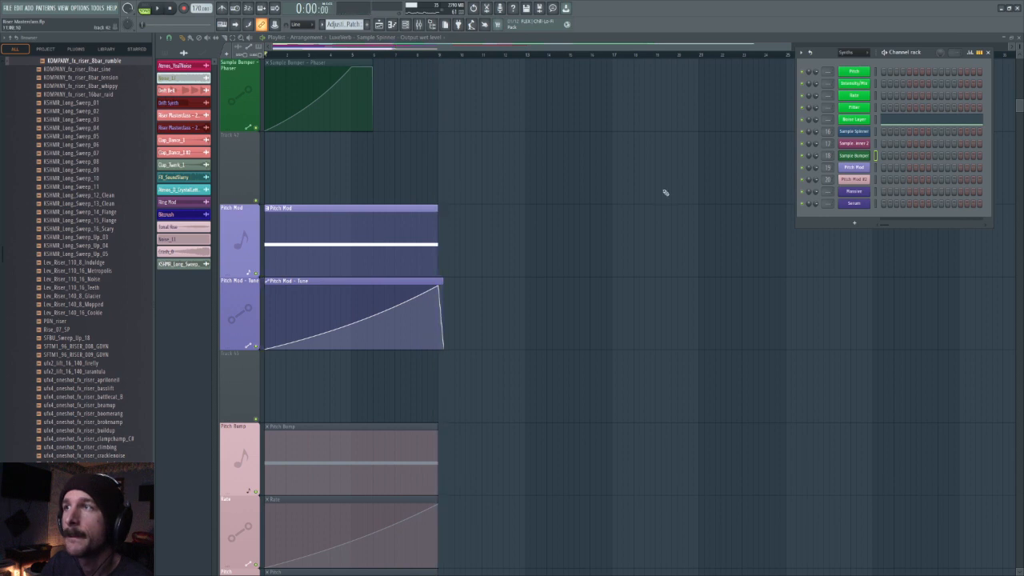
{"action": "left_click", "coordinate": [861, 167]}
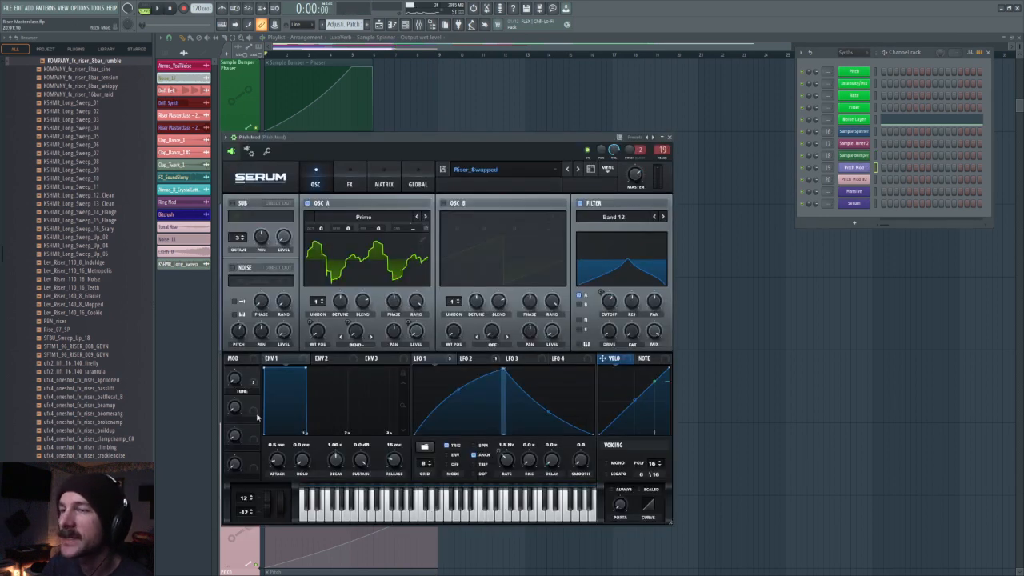
Step: Trace the Tune macro's targets in the Pitch Mod patch and play the closing bars of the riser from the playlist
{"action": "left_click", "coordinate": [251, 379]}
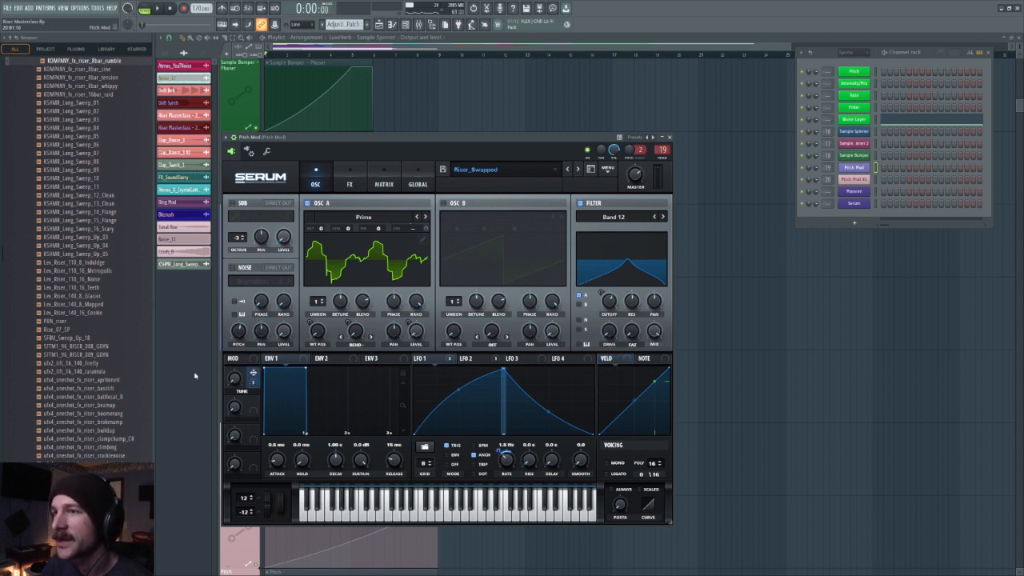
{"action": "mouse_move", "coordinate": [237, 370]}
{"action": "left_click_drag", "start_coordinate": [284, 327], "coordinate": [272, 429]}
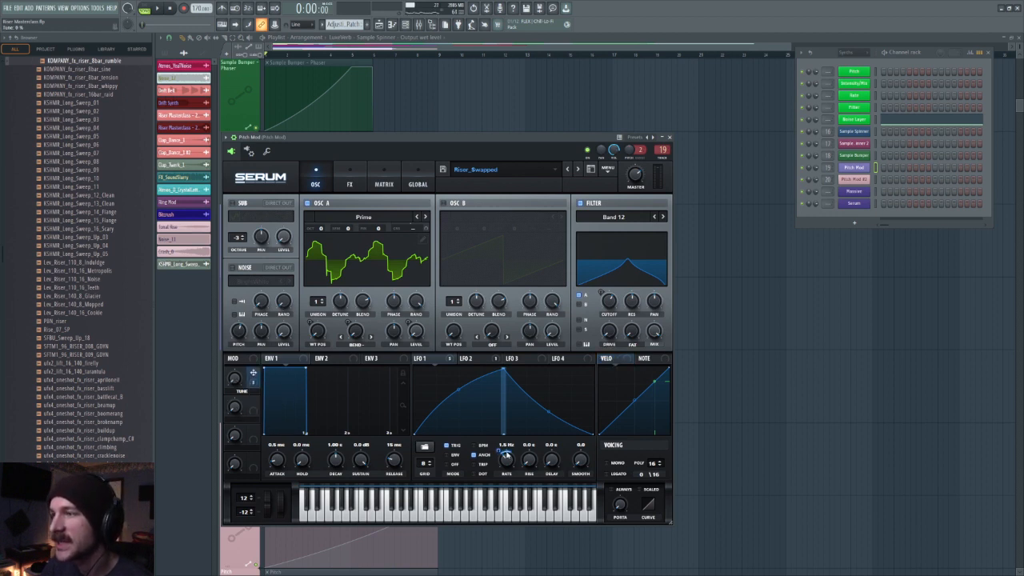
{"action": "left_click", "coordinate": [359, 39]}
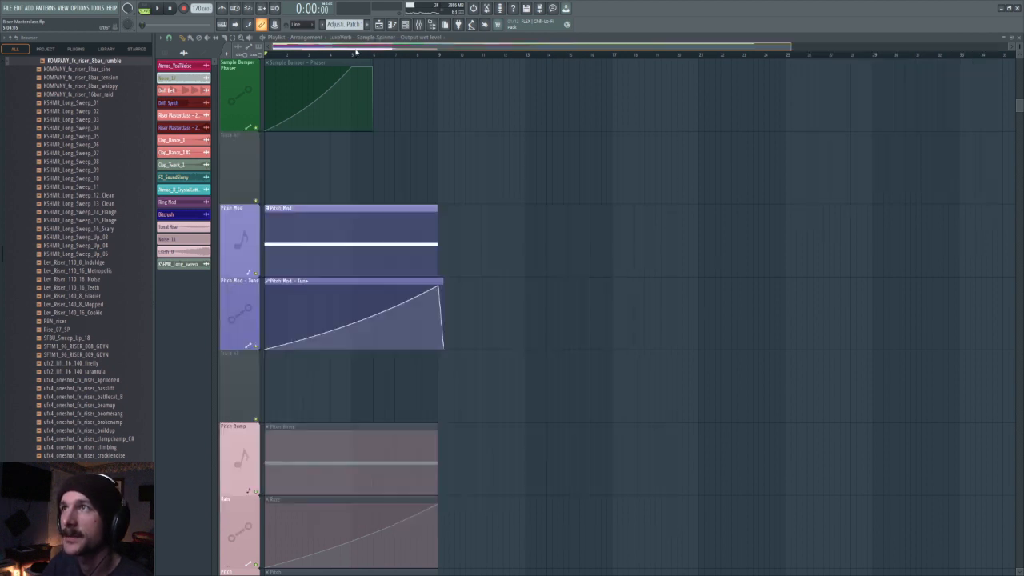
{"action": "key", "text": "space"}
{"action": "left_click", "coordinate": [404, 54]}
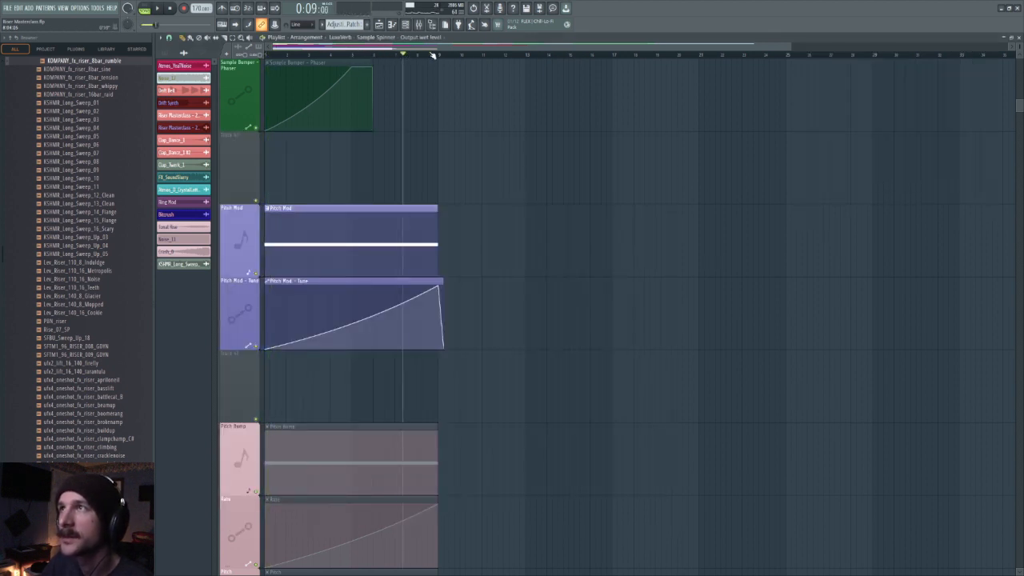
{"action": "left_click", "coordinate": [407, 25]}
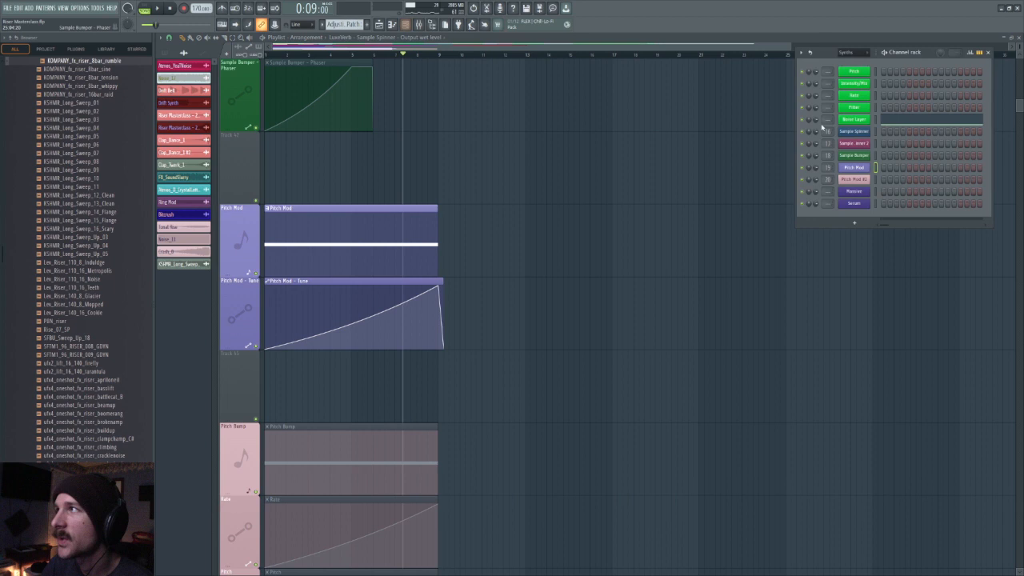
Step: Recheck the Pitch Mod patch, reveal the spectrogram over the playlist and play the riser from the start
{"action": "left_click", "coordinate": [854, 167]}
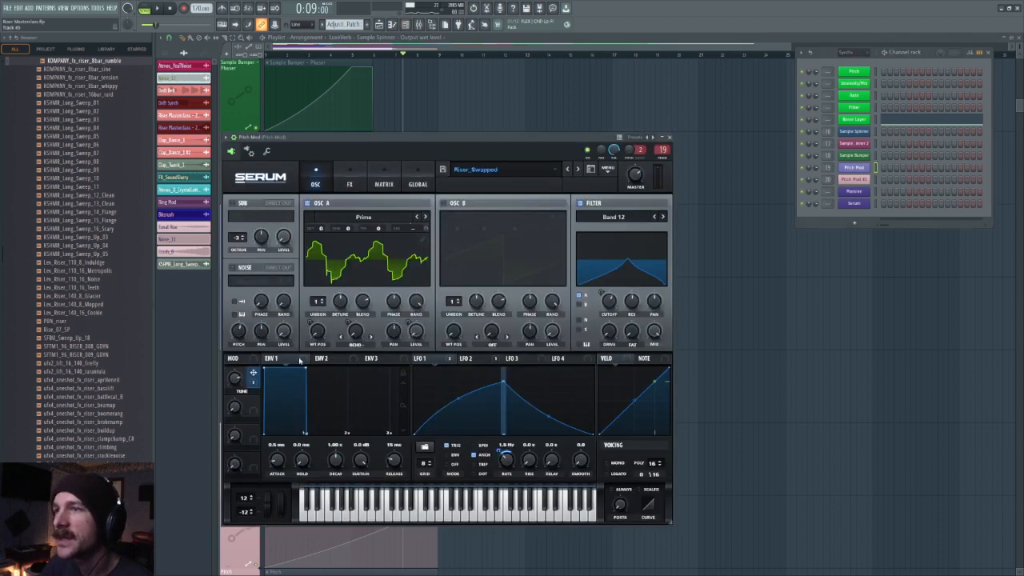
{"action": "left_click", "coordinate": [267, 55]}
{"action": "left_click_drag", "start_coordinate": [104, 2], "coordinate": [633, 221]}
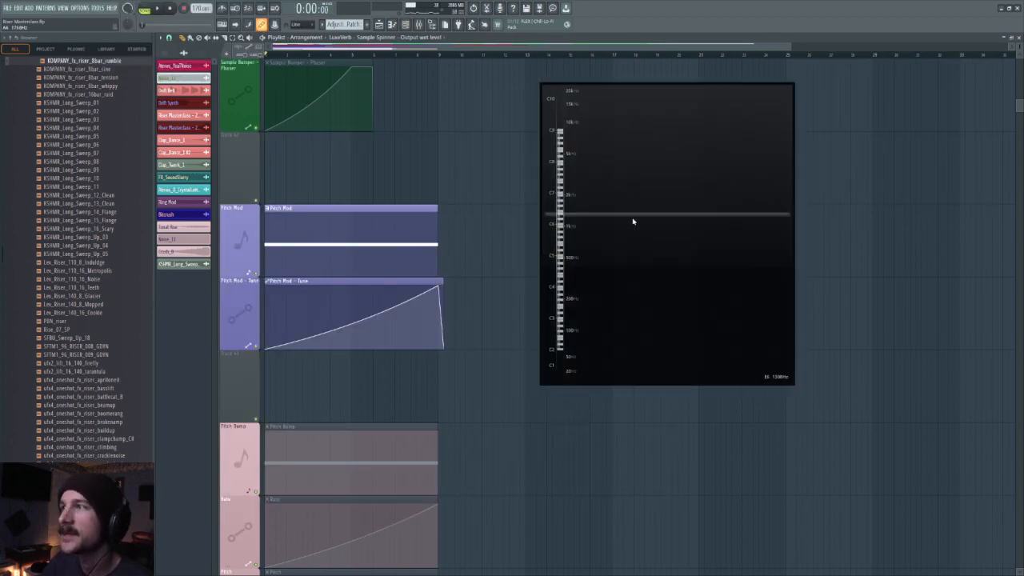
{"action": "key", "text": "space"}
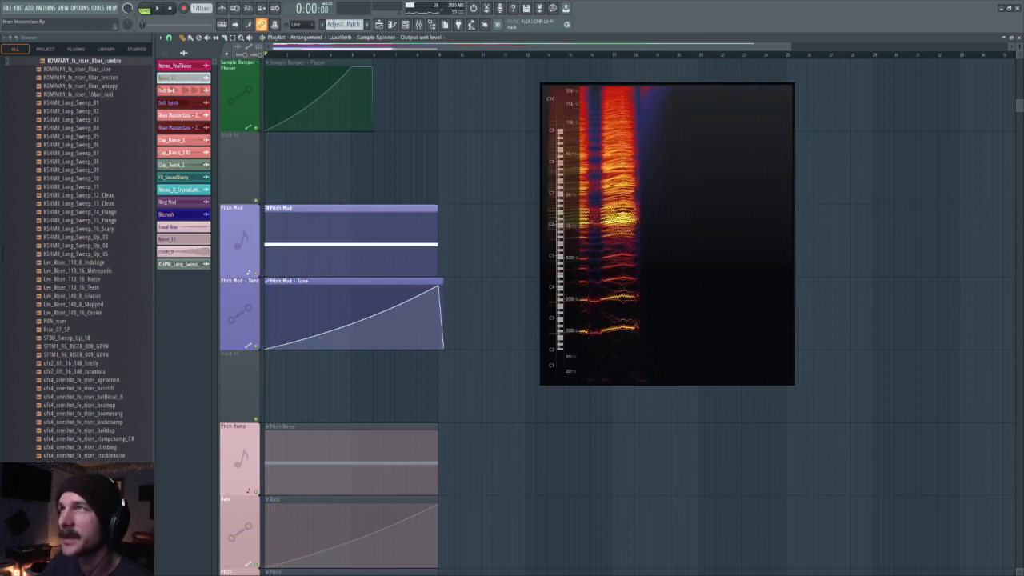
Step: Reopen the Pitch Mod patch with the spectrogram beside it and play the riser while watching the LFO and filter
{"action": "left_click", "coordinate": [406, 25]}
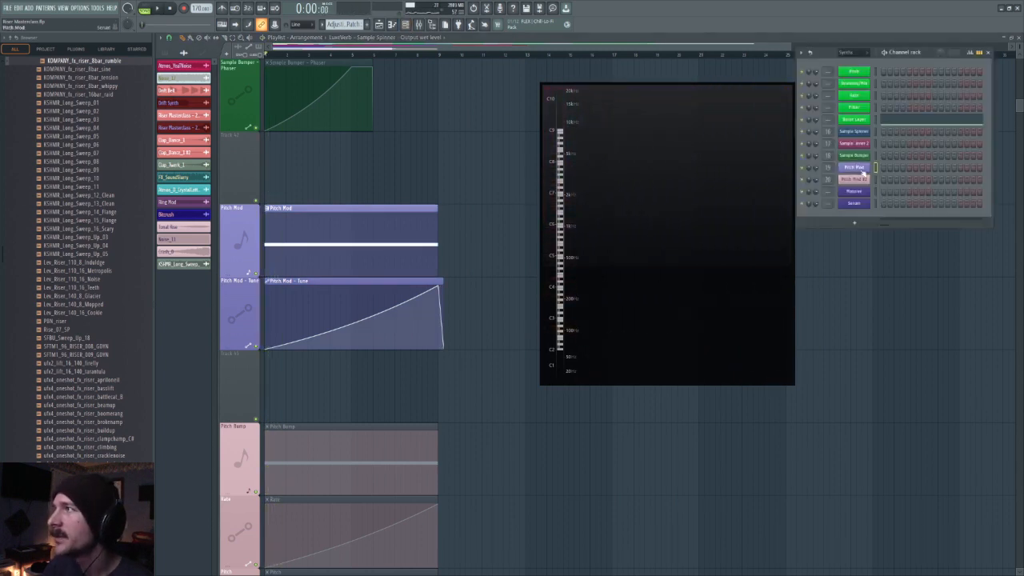
{"action": "left_click", "coordinate": [860, 169]}
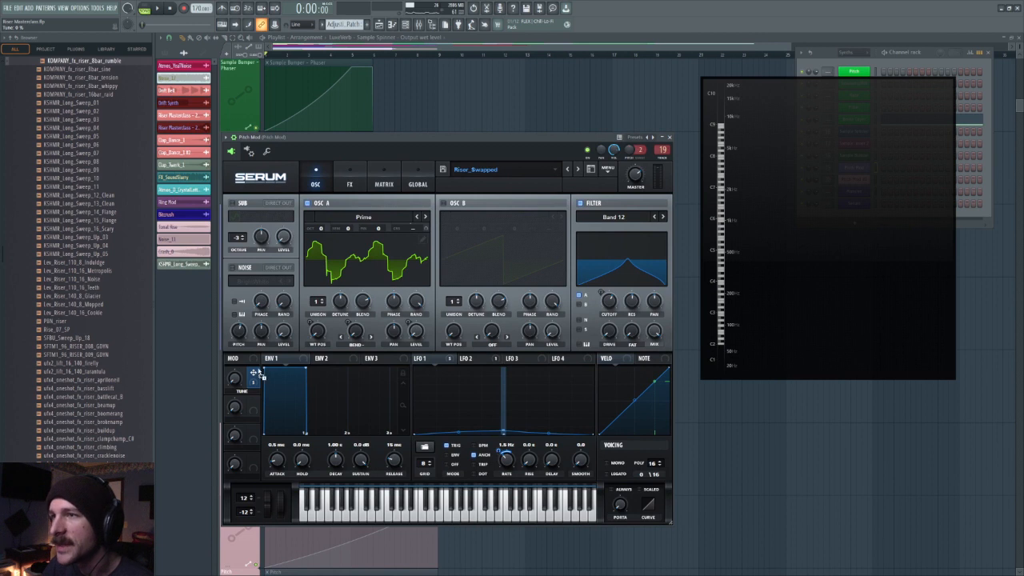
{"action": "key", "text": "space"}
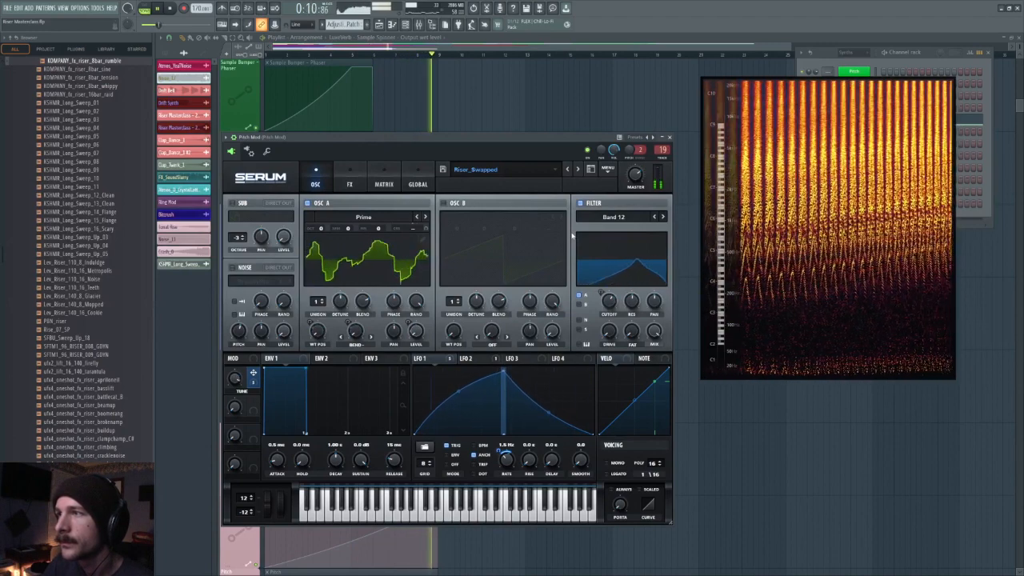
{"action": "key", "text": "space"}
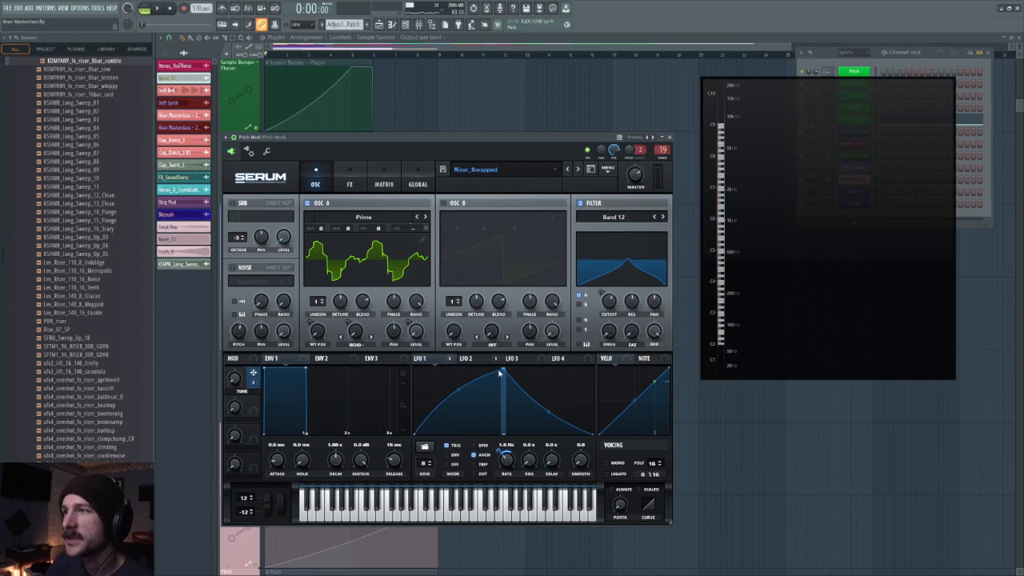
Step: Review the LFO and Macro 1 routings in Pitch Mod's modulation matrix and return to the playlist
{"action": "left_click", "coordinate": [384, 184]}
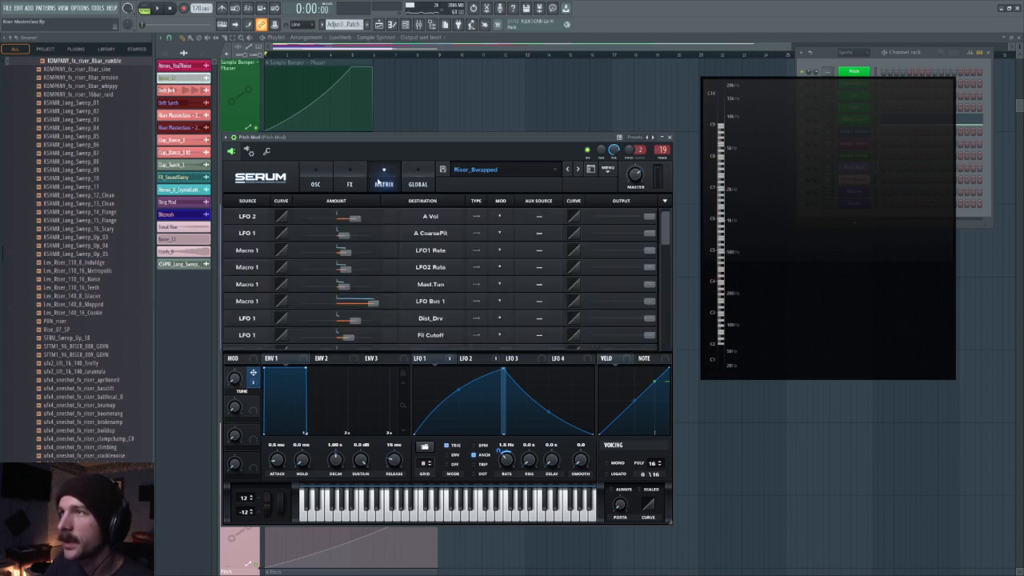
{"action": "left_click", "coordinate": [537, 232]}
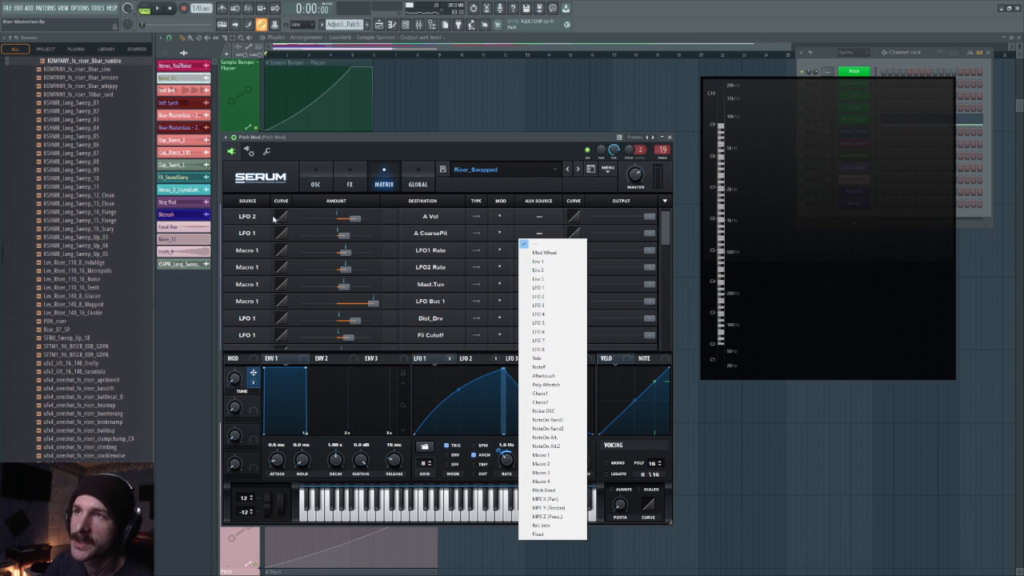
{"action": "left_click", "coordinate": [251, 379]}
{"action": "left_click_drag", "start_coordinate": [241, 381], "coordinate": [261, 356]}
{"action": "left_click", "coordinate": [459, 96]}
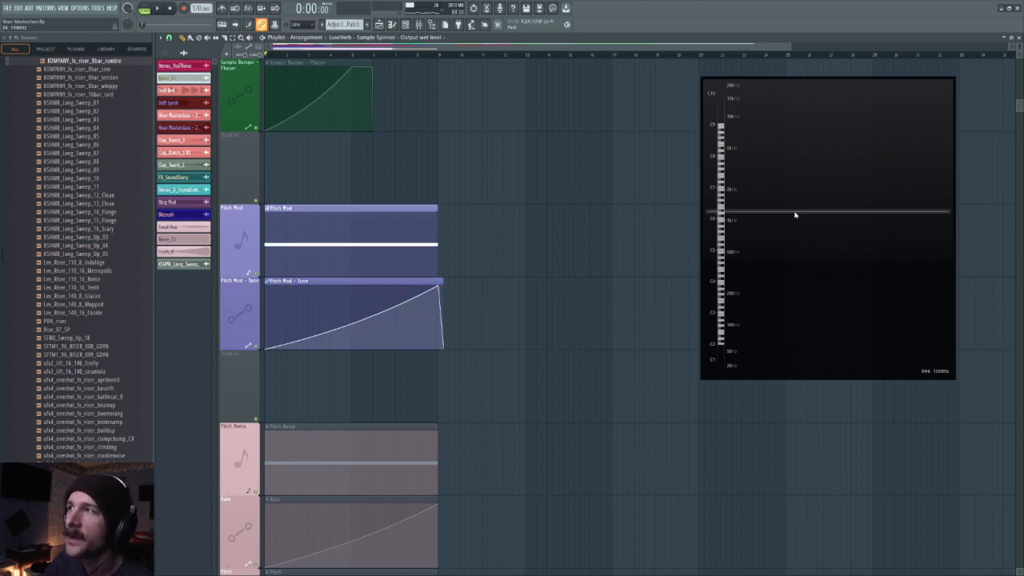
Step: Mute the Pitch Mod clip and its Tune automation clip in the playlist
{"action": "left_click_drag", "start_coordinate": [795, 215], "coordinate": [792, 231]}
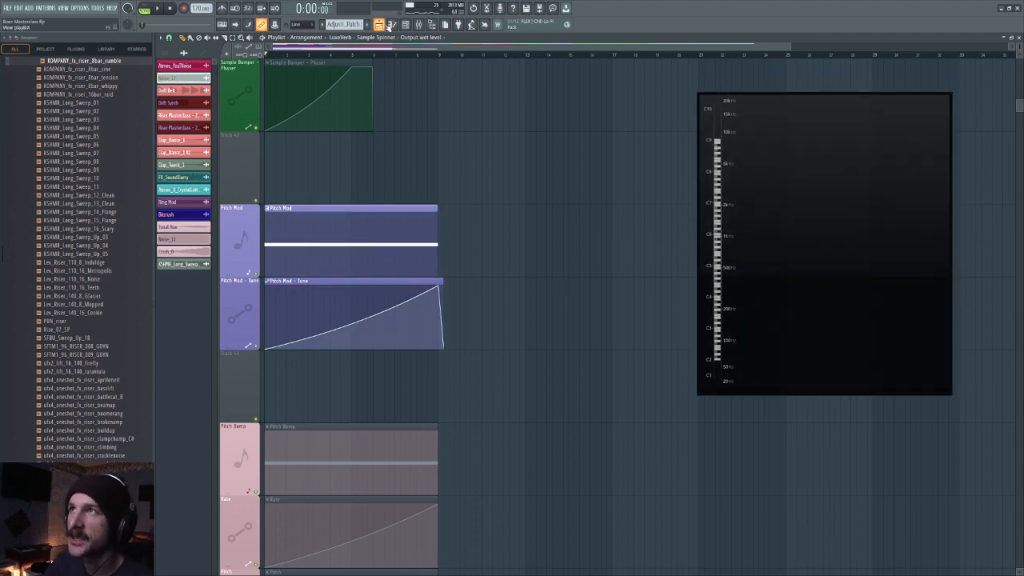
{"action": "scroll", "coordinate": [384, 256], "scroll_direction": "up", "scroll_amount": 2}
{"action": "scroll", "coordinate": [349, 254], "scroll_direction": "down", "scroll_amount": 2}
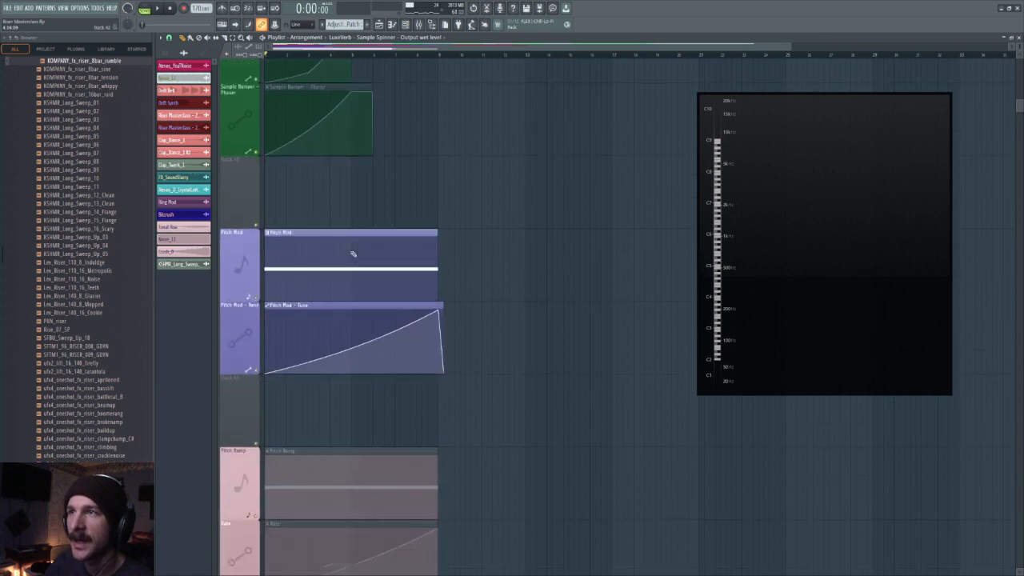
{"action": "scroll", "coordinate": [538, 259], "scroll_direction": "down", "scroll_amount": 2}
{"action": "left_click", "coordinate": [208, 38]}
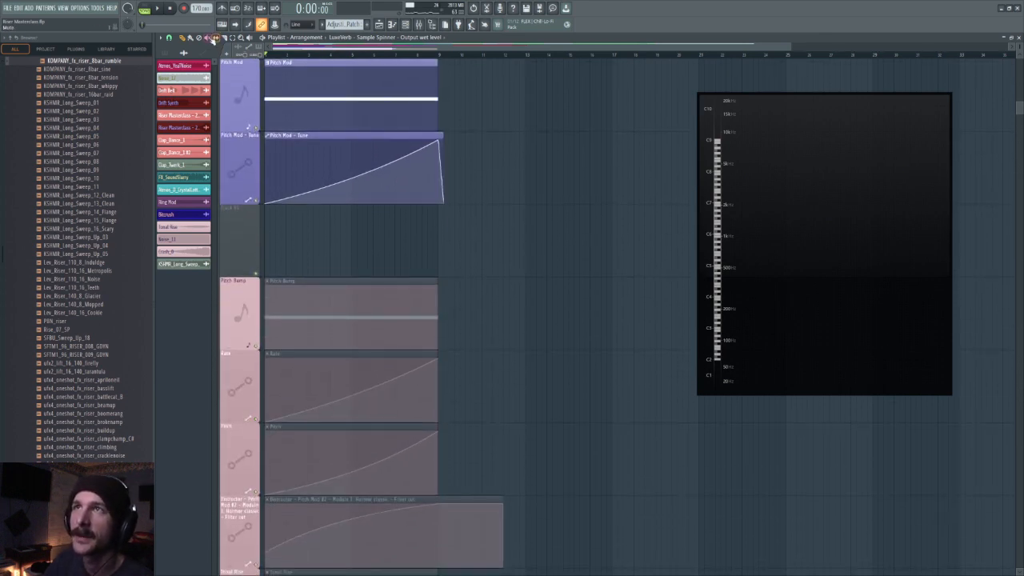
{"action": "left_click", "coordinate": [326, 122]}
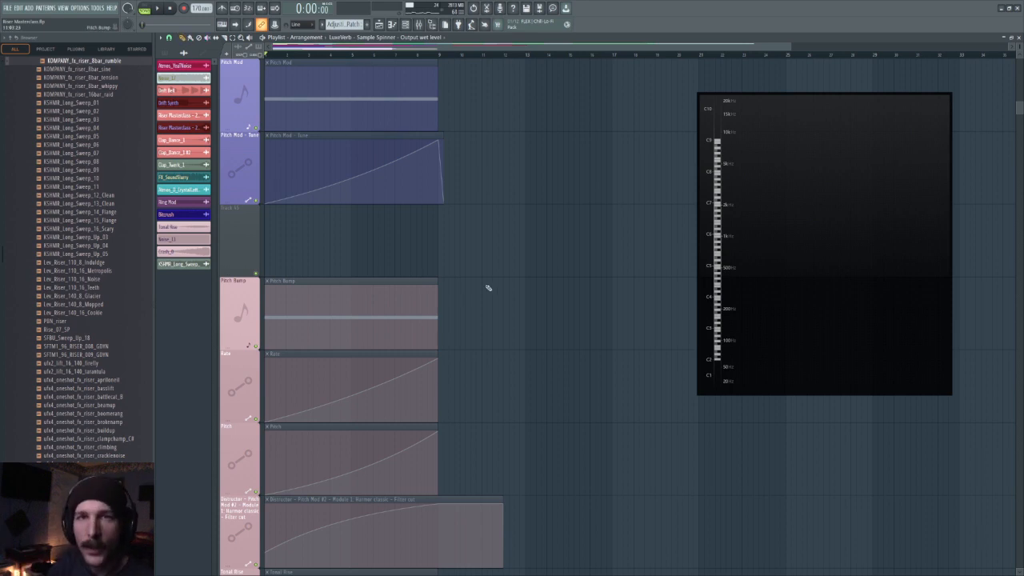
Step: Unmute the layered riser group below Pitch Mod, including its Rate, Pitch, filter cutoff, Tonal Rise and noise clips
{"action": "scroll", "coordinate": [436, 56], "scroll_direction": "down", "scroll_amount": 3}
{"action": "scroll", "coordinate": [488, 157], "scroll_direction": "down", "scroll_amount": 1}
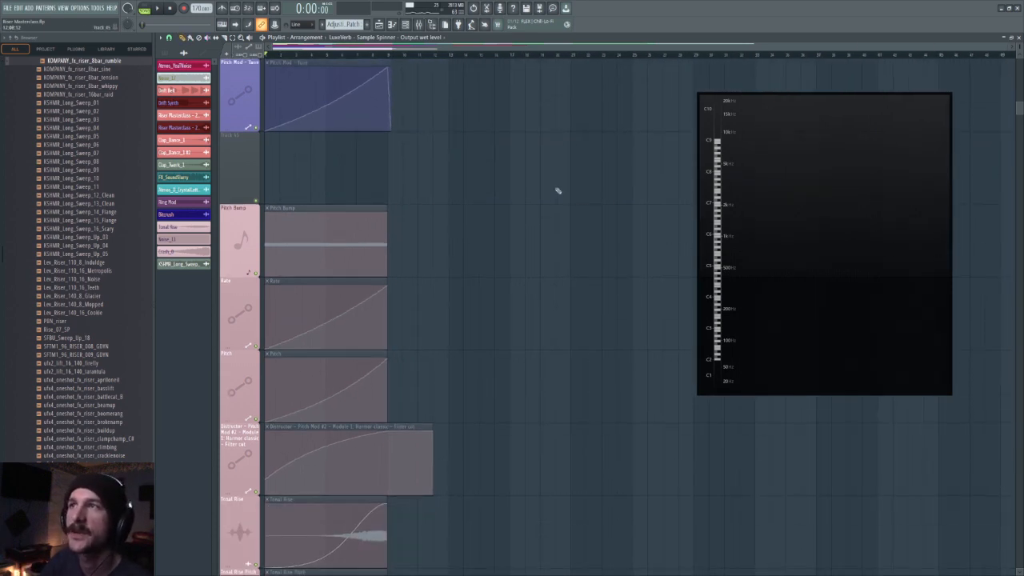
{"action": "left_click_drag", "start_coordinate": [893, 233], "coordinate": [895, 224]}
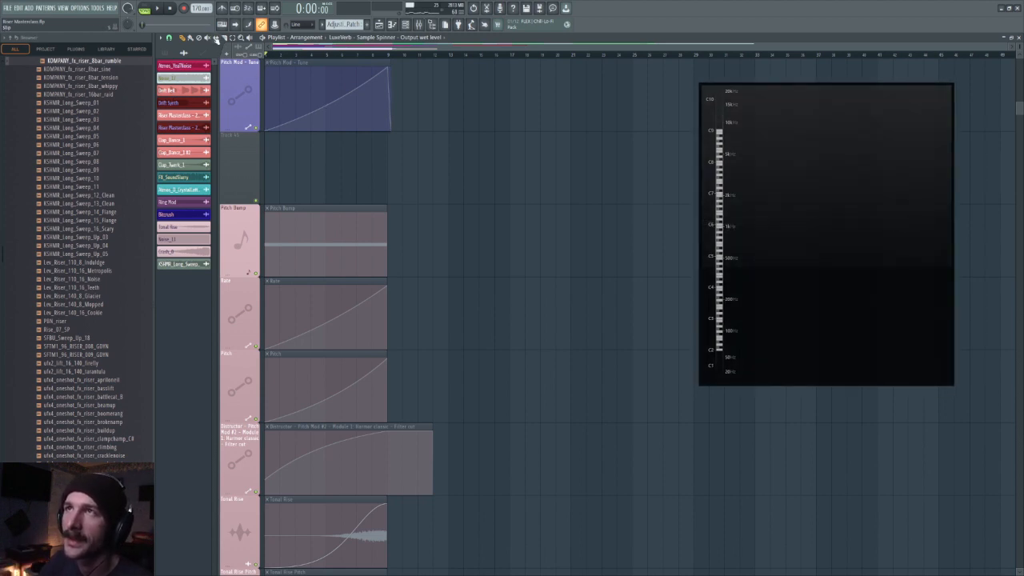
{"action": "scroll", "coordinate": [377, 231], "scroll_direction": "up", "scroll_amount": 2}
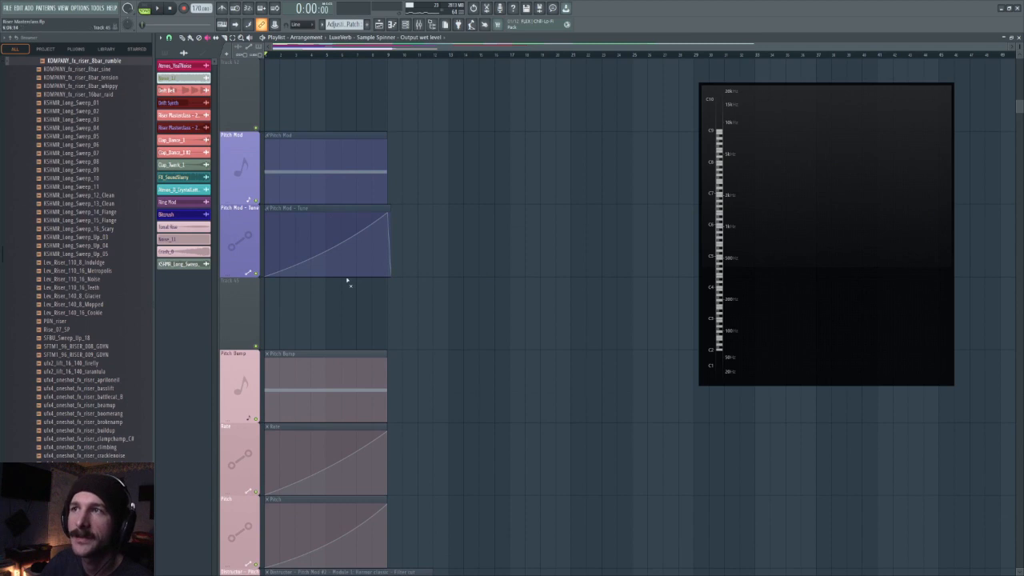
{"action": "scroll", "coordinate": [348, 282], "scroll_direction": "down", "scroll_amount": 3}
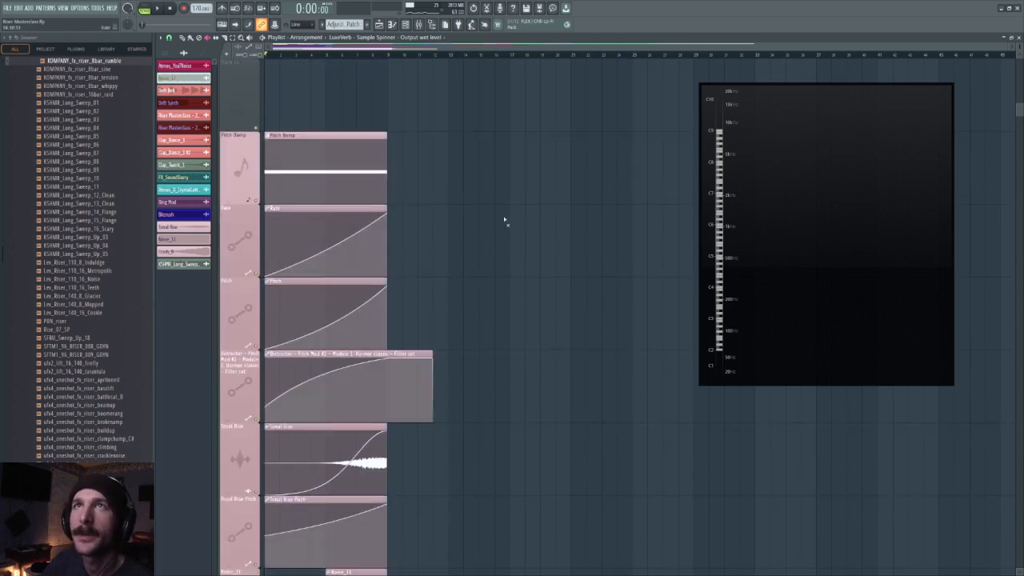
{"action": "scroll", "coordinate": [505, 223], "scroll_direction": "down", "scroll_amount": 1}
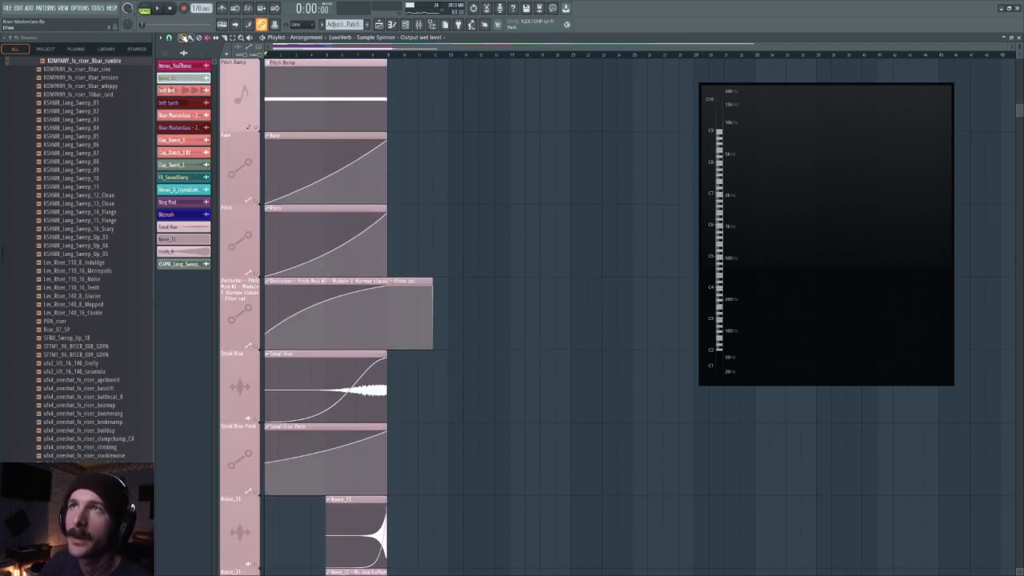
Step: Look over the layered riser's clips and unmute the Massive Tip clip with its pitch automation
{"action": "scroll", "coordinate": [461, 152], "scroll_direction": "down", "scroll_amount": 8}
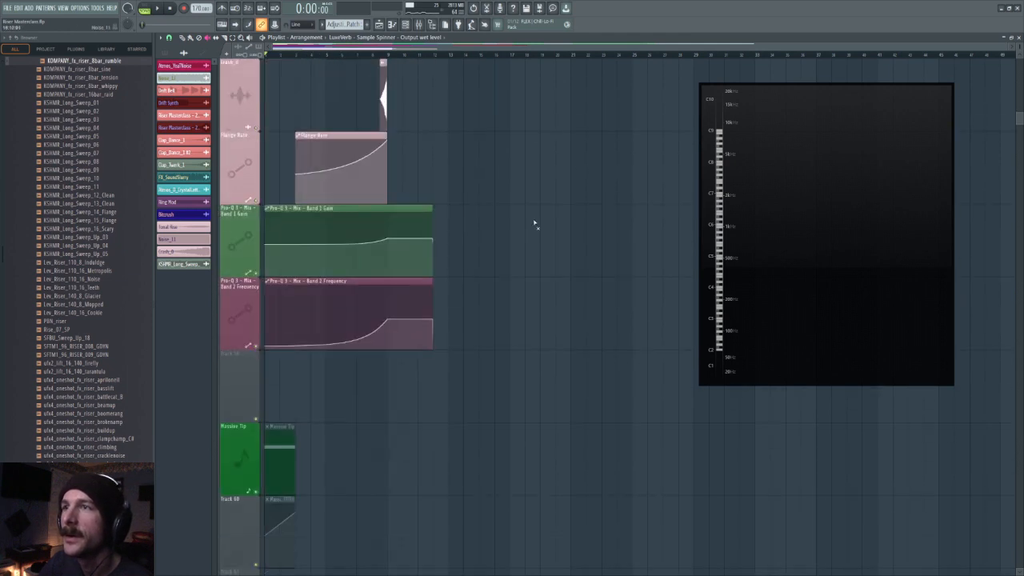
{"action": "scroll", "coordinate": [534, 221], "scroll_direction": "up", "scroll_amount": 5}
{"action": "scroll", "coordinate": [535, 222], "scroll_direction": "up", "scroll_amount": 3}
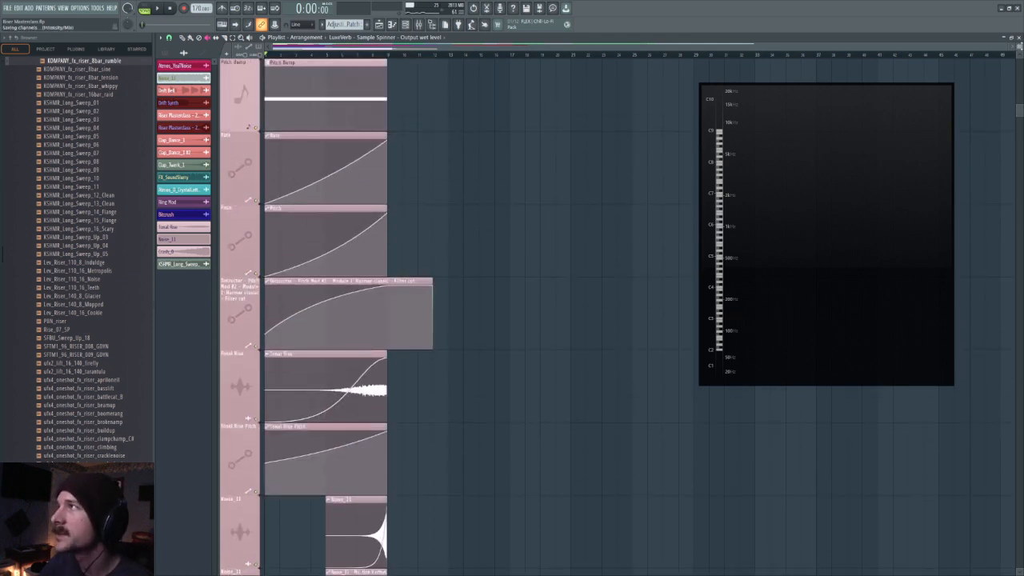
{"action": "left_click_drag", "start_coordinate": [1019, 46], "coordinate": [1019, 51]}
{"action": "scroll", "coordinate": [503, 247], "scroll_direction": "down", "scroll_amount": 6}
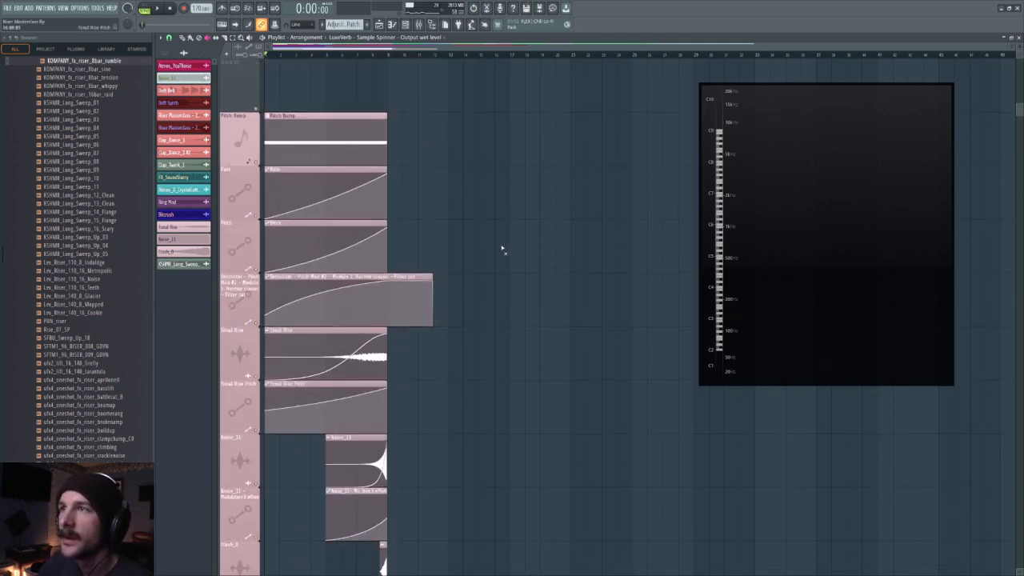
{"action": "scroll", "coordinate": [503, 248], "scroll_direction": "down", "scroll_amount": 4}
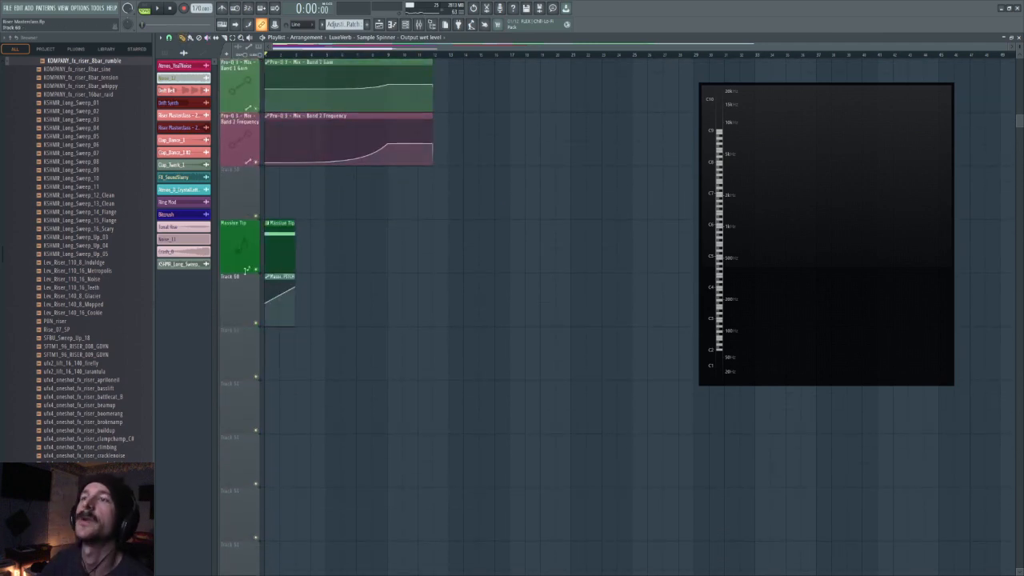
Step: Mute the layered riser group, including its Pro-Q 3 Band 1 Gain and Band 2 Frequency clips, and return to drawing mode
{"action": "left_click", "coordinate": [208, 39]}
{"action": "left_click_drag", "start_coordinate": [321, 128], "coordinate": [307, 87]}
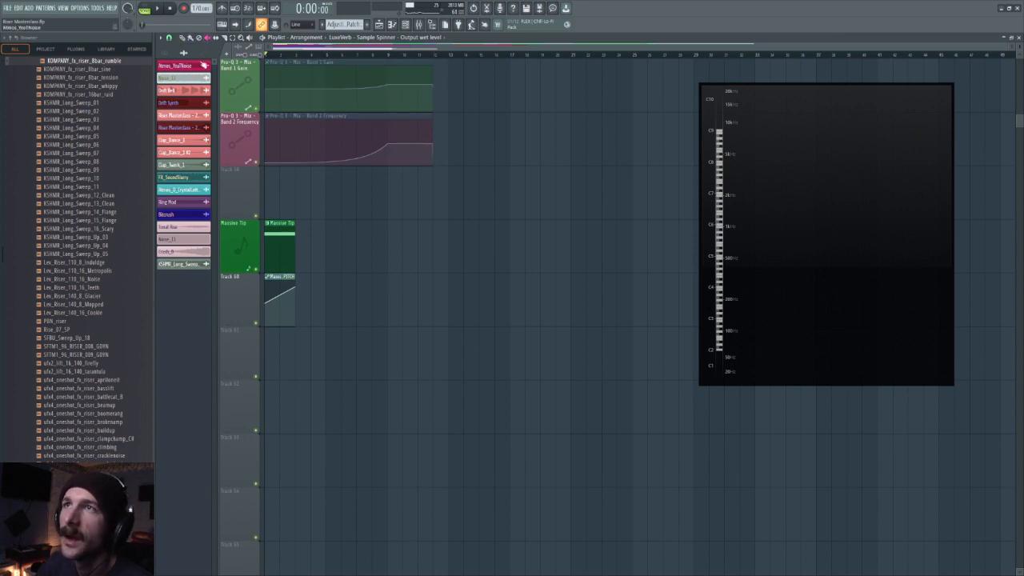
{"action": "left_click", "coordinate": [185, 39]}
Step: Select the Massive Tip pattern, open its Massive synth and arrange the synth and spectrogram windows side by side
{"action": "mouse_move", "coordinate": [853, 219]}
{"action": "left_mouse_down"}
{"action": "mouse_move", "coordinate": [880, 233]}
{"action": "mouse_move", "coordinate": [631, 317]}
{"action": "mouse_move", "coordinate": [869, 291]}
{"action": "left_mouse_up"}
{"action": "left_click", "coordinate": [272, 241]}
{"action": "left_click", "coordinate": [405, 25]}
{"action": "left_click", "coordinate": [855, 192]}
{"action": "left_click_drag", "start_coordinate": [190, 86], "coordinate": [408, 125]}
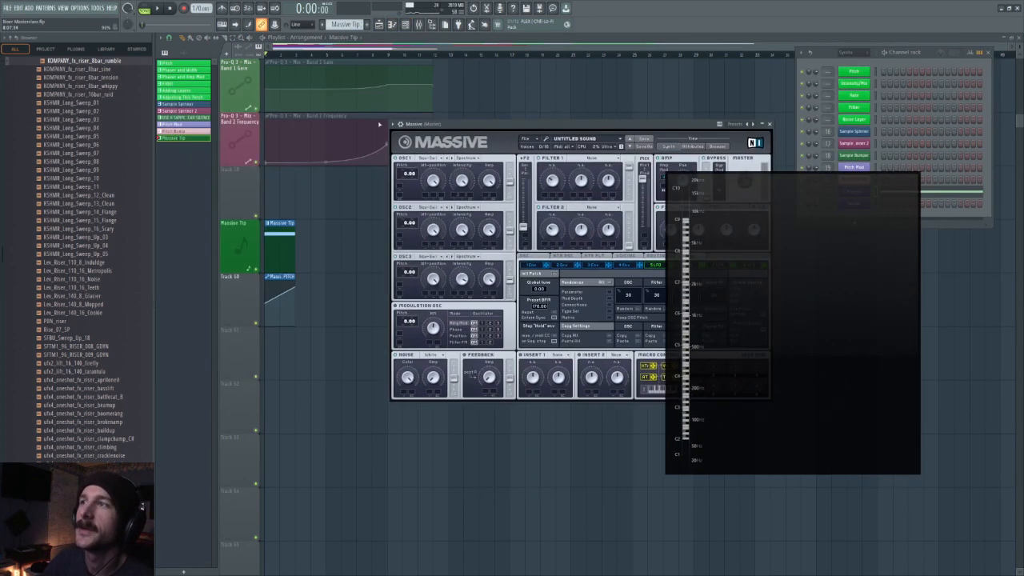
{"action": "left_click_drag", "start_coordinate": [845, 284], "coordinate": [968, 227]}
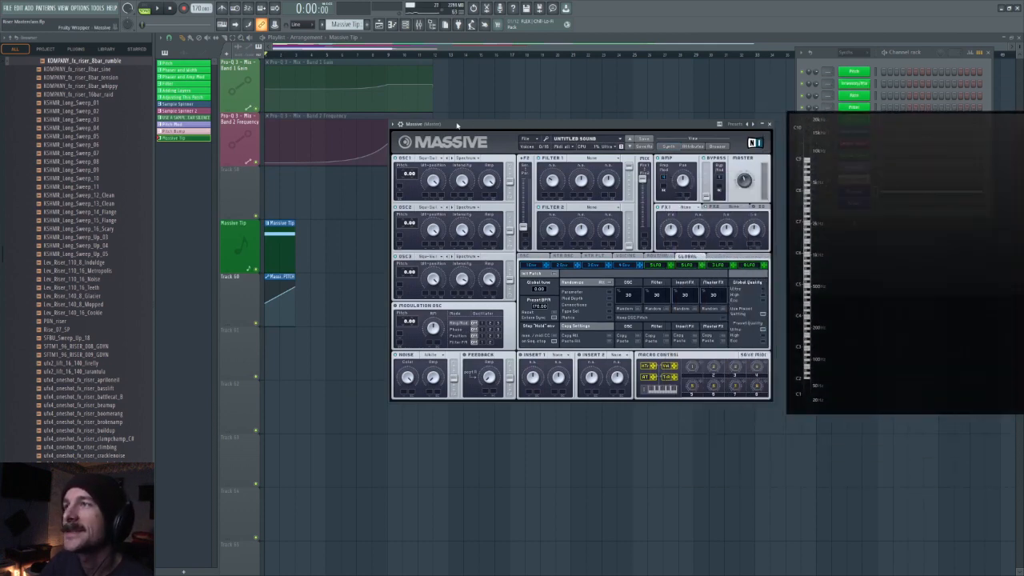
{"action": "left_click_drag", "start_coordinate": [652, 124], "coordinate": [604, 103]}
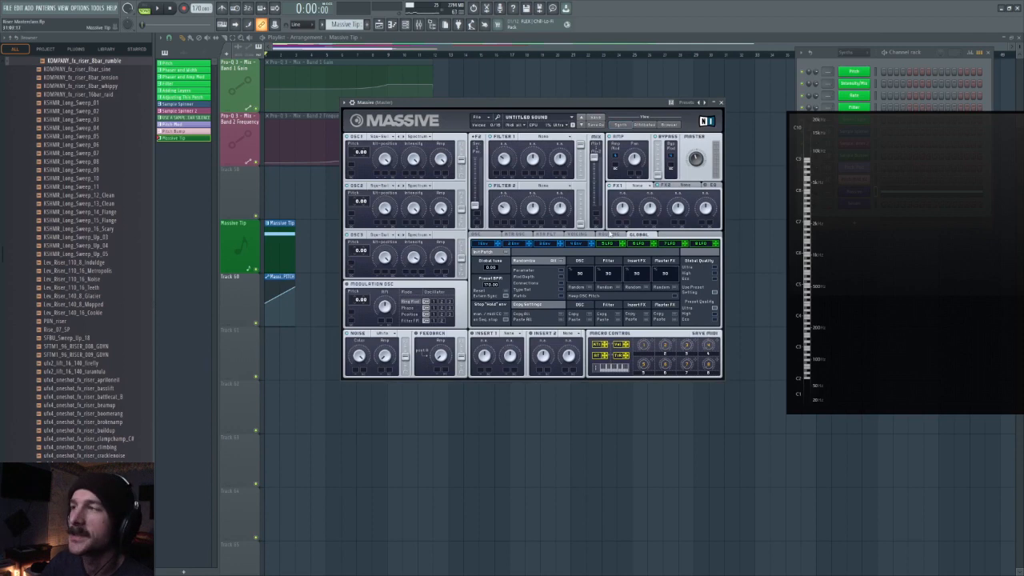
{"action": "mouse_move", "coordinate": [465, 102]}
{"action": "left_mouse_down"}
{"action": "mouse_move", "coordinate": [459, 113]}
{"action": "mouse_move", "coordinate": [462, 102]}
{"action": "left_mouse_up"}
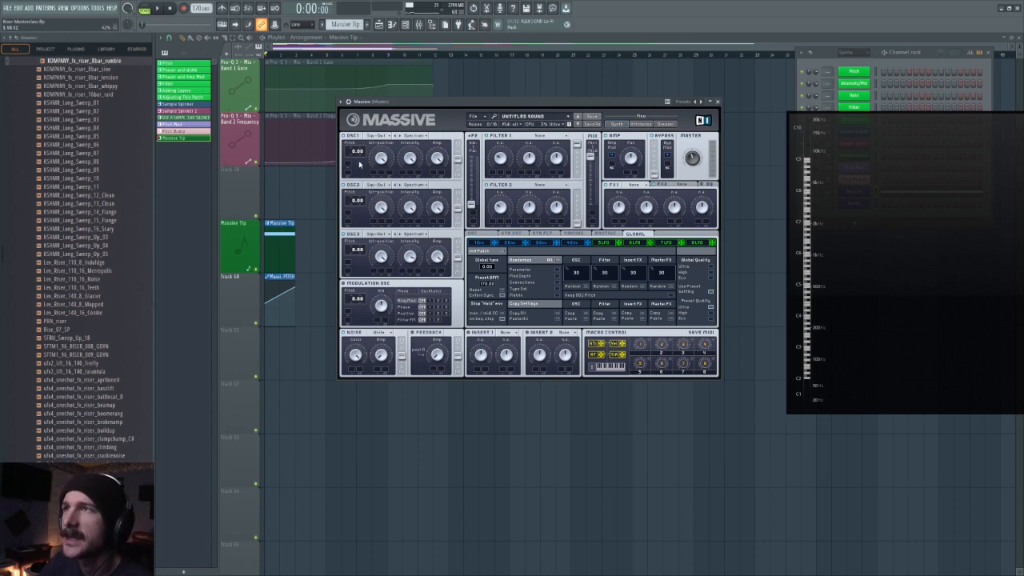
Step: Browse Massive's parameters in the project browser and set oscillator 1's pitch to -1.00
{"action": "left_click", "coordinate": [348, 102]}
{"action": "left_click", "coordinate": [368, 200]}
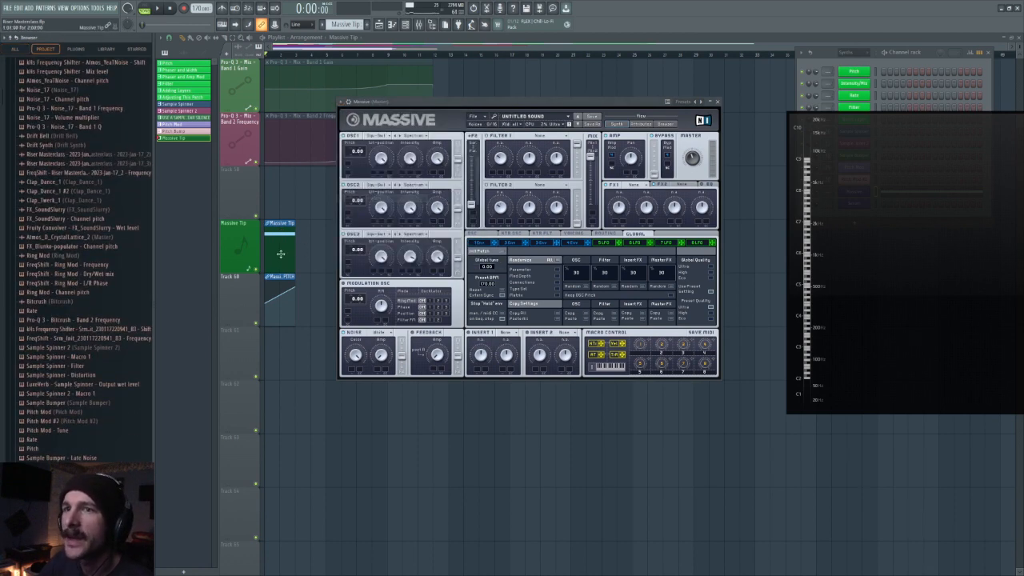
{"action": "scroll", "coordinate": [280, 253], "scroll_direction": "down", "scroll_amount": 2}
{"action": "left_click_drag", "start_coordinate": [355, 151], "coordinate": [356, 168]}
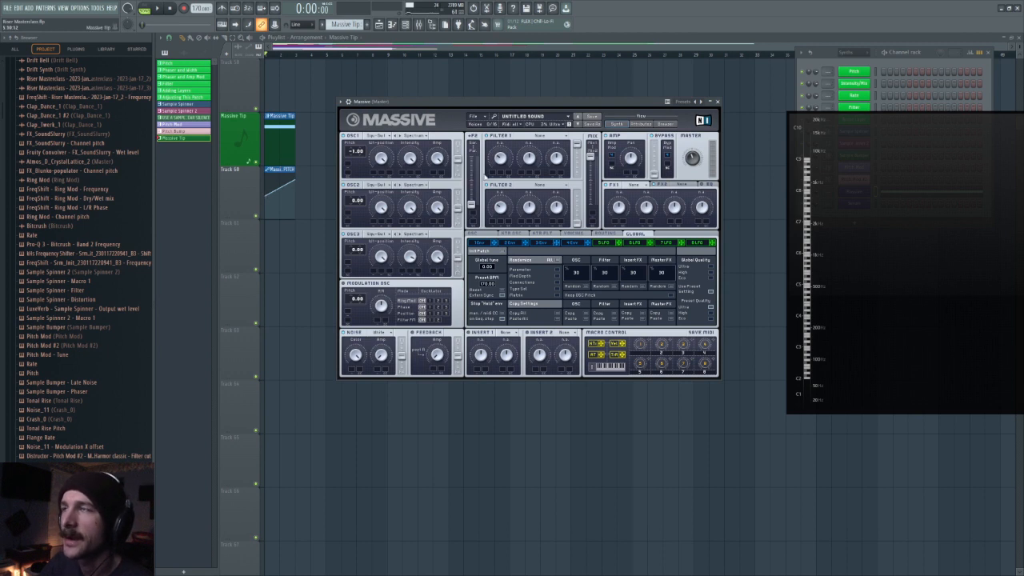
Step: Play the Massive Tip pitch rise while moving the spectrogram closer to the synth to observe the sweep
{"action": "key", "text": "space"}
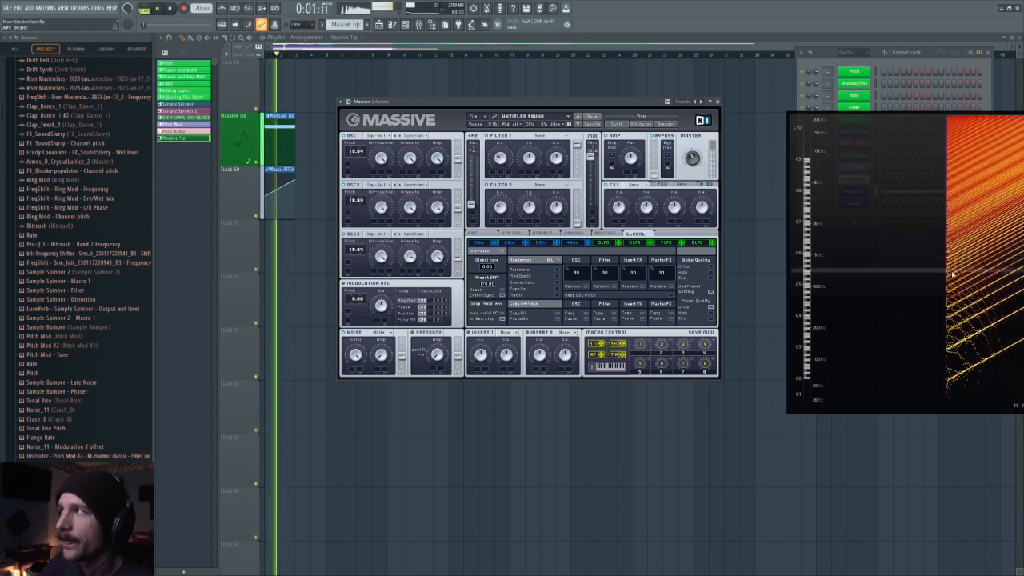
{"action": "left_click_drag", "start_coordinate": [966, 279], "coordinate": [852, 267]}
{"action": "key", "text": "space"}
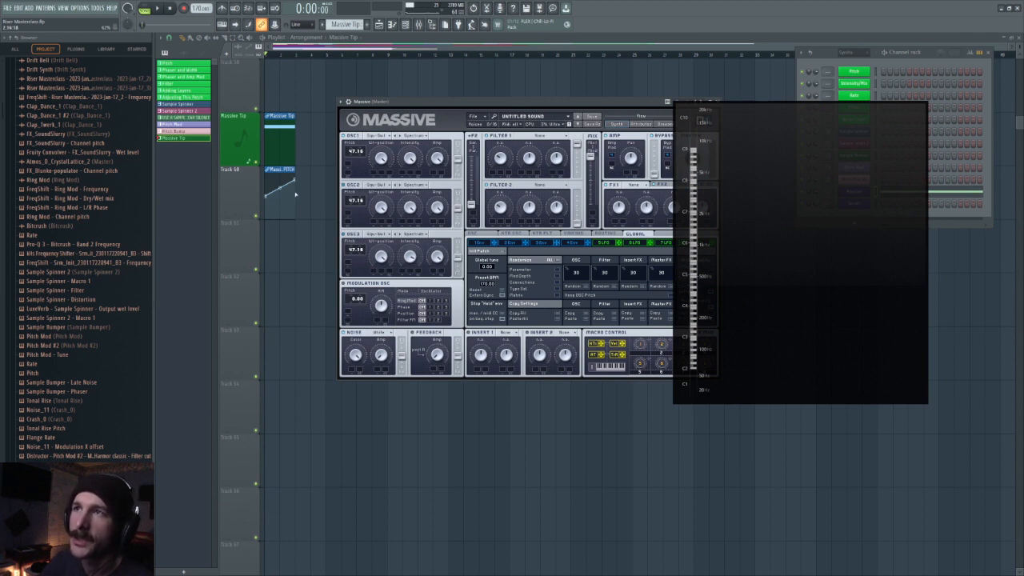
Step: Bend Massive's OSC1 pitch automation into an upward-accelerating curve and reopen the Massive synth
{"action": "left_click", "coordinate": [295, 194]}
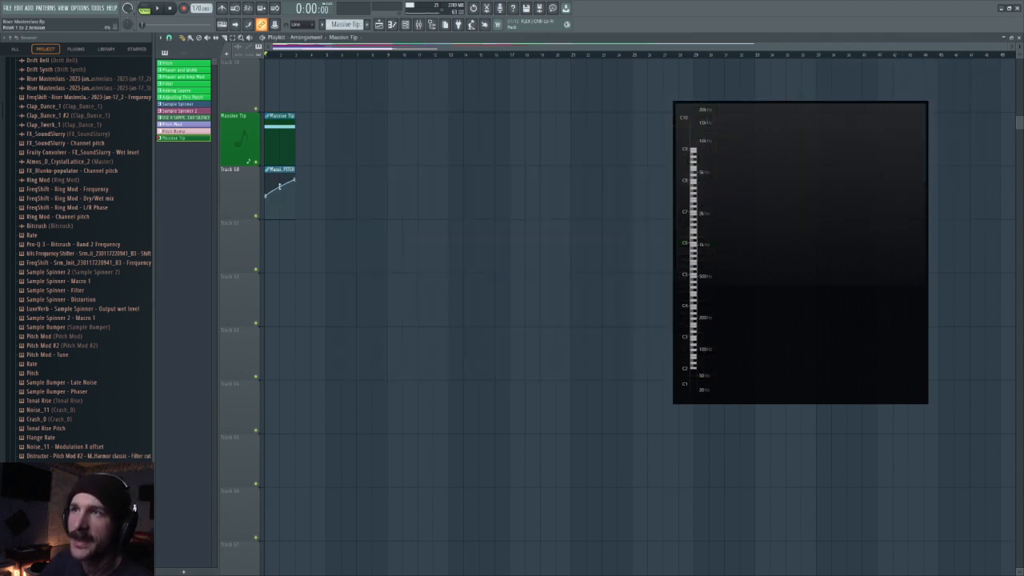
{"action": "left_click", "coordinate": [406, 24]}
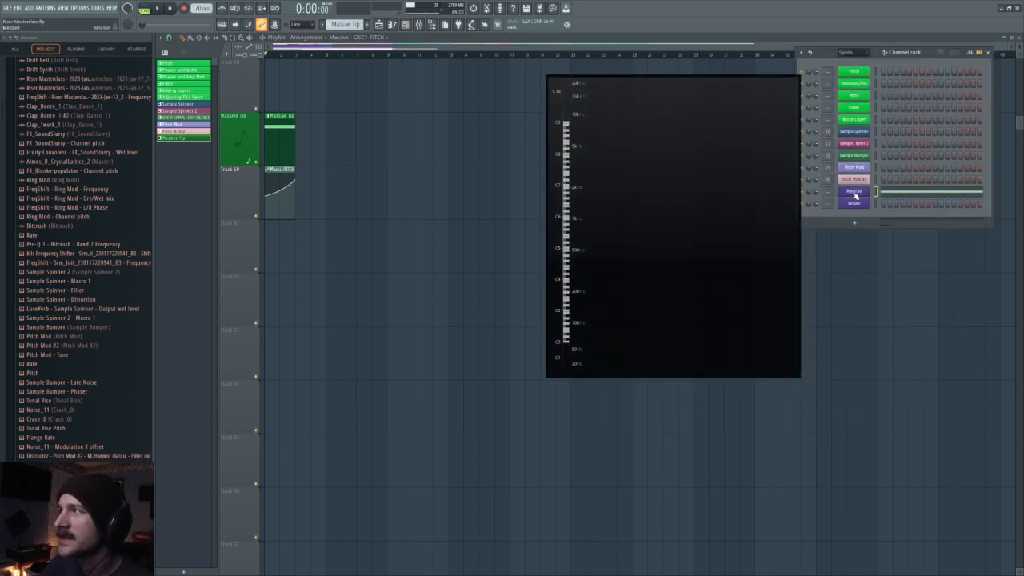
{"action": "left_click", "coordinate": [852, 198]}
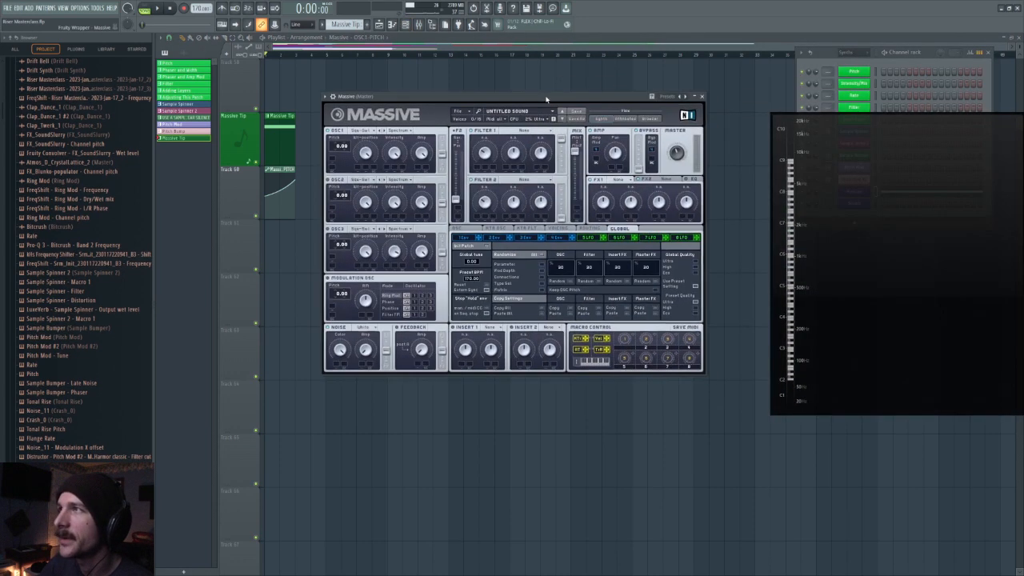
Step: Show Massive's Global page and randomize all of the patch's parameters several times
{"action": "left_click", "coordinate": [578, 217]}
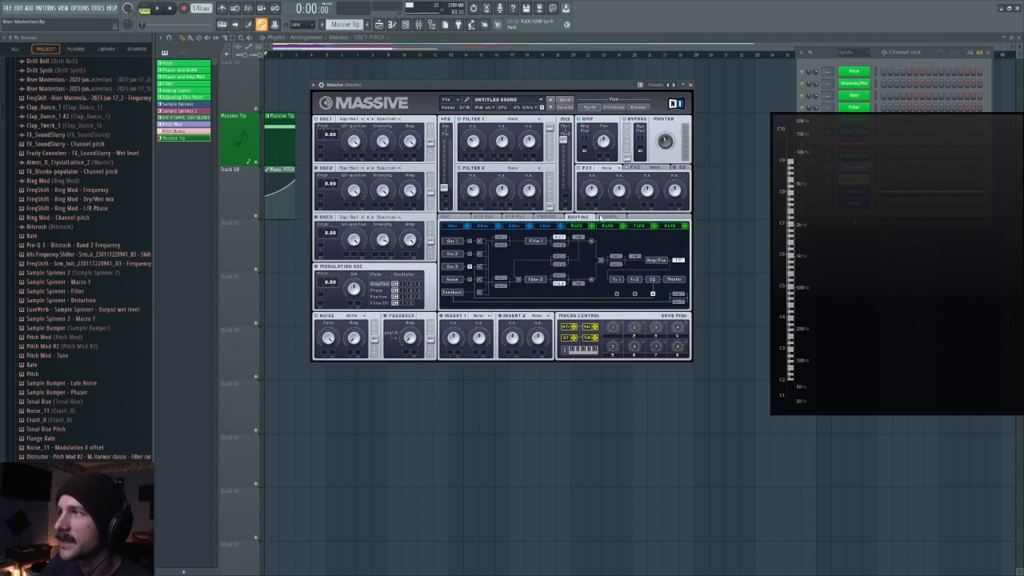
{"action": "left_click", "coordinate": [602, 217]}
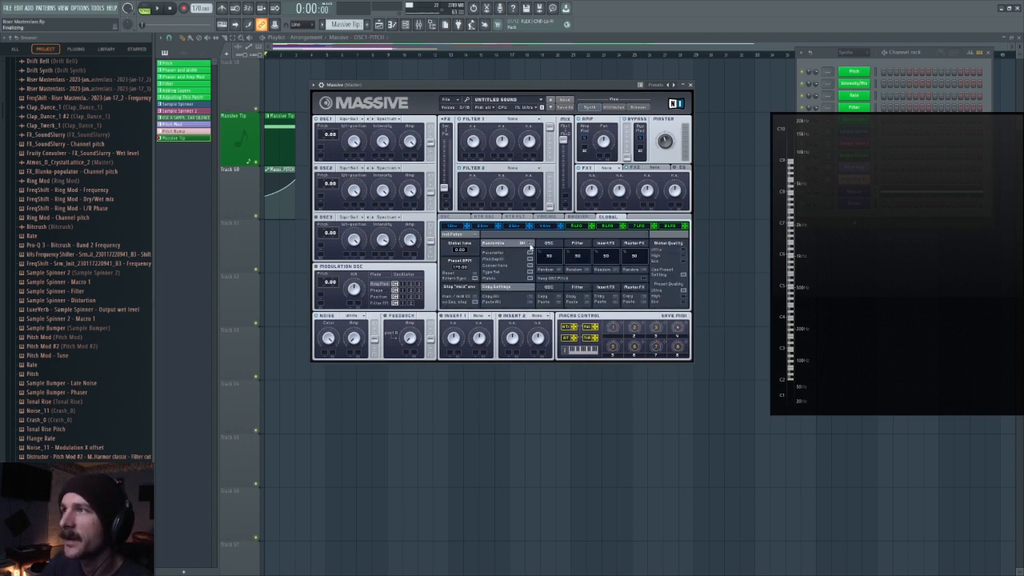
{"action": "left_click", "coordinate": [529, 246]}
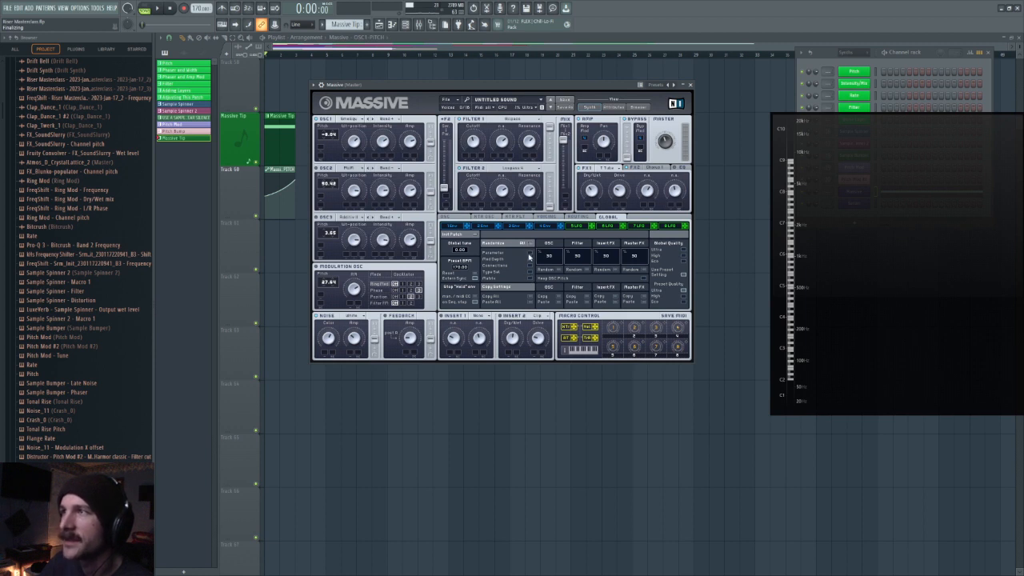
{"action": "left_click", "coordinate": [529, 248]}
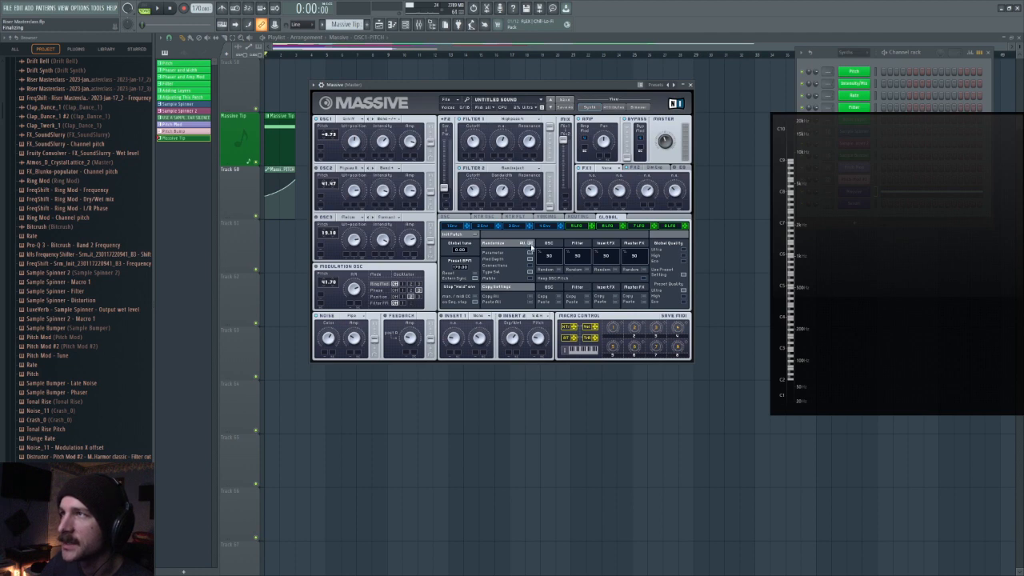
{"action": "left_click", "coordinate": [529, 248]}
Step: Audition the randomized Massive patch with its pitch rise and shift the spectrogram to view the result
{"action": "key", "text": "space"}
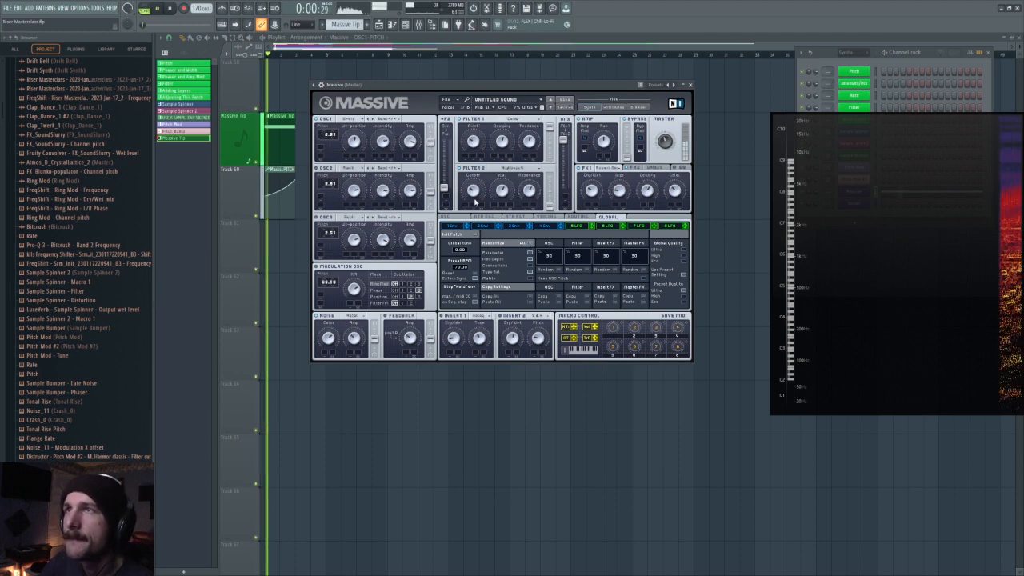
{"action": "left_click_drag", "start_coordinate": [997, 309], "coordinate": [944, 290]}
{"action": "key", "text": "space"}
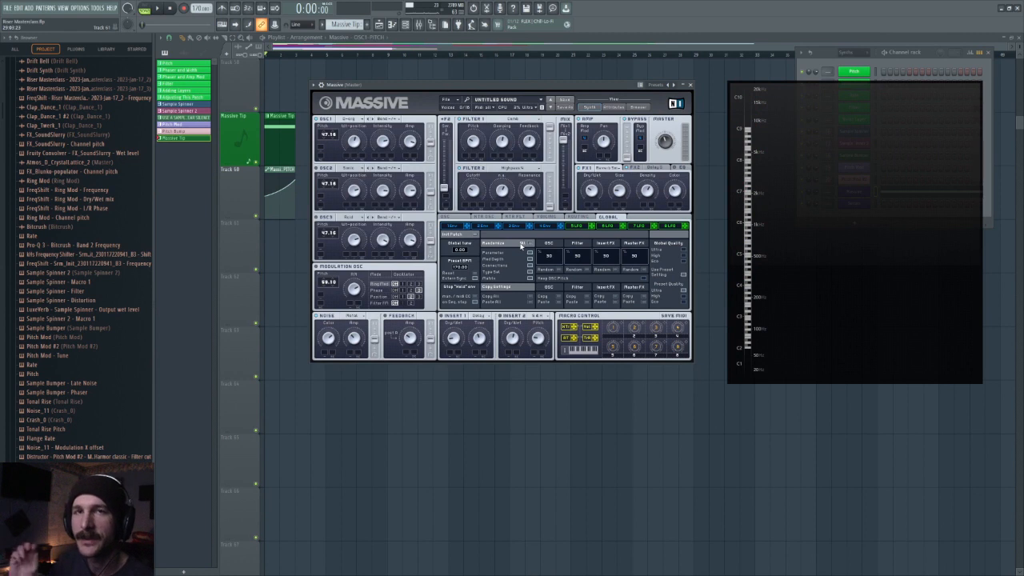
Step: Raise the end point of the OSC1 pitch automation in drawing mode and audition the rise
{"action": "left_click", "coordinate": [181, 39]}
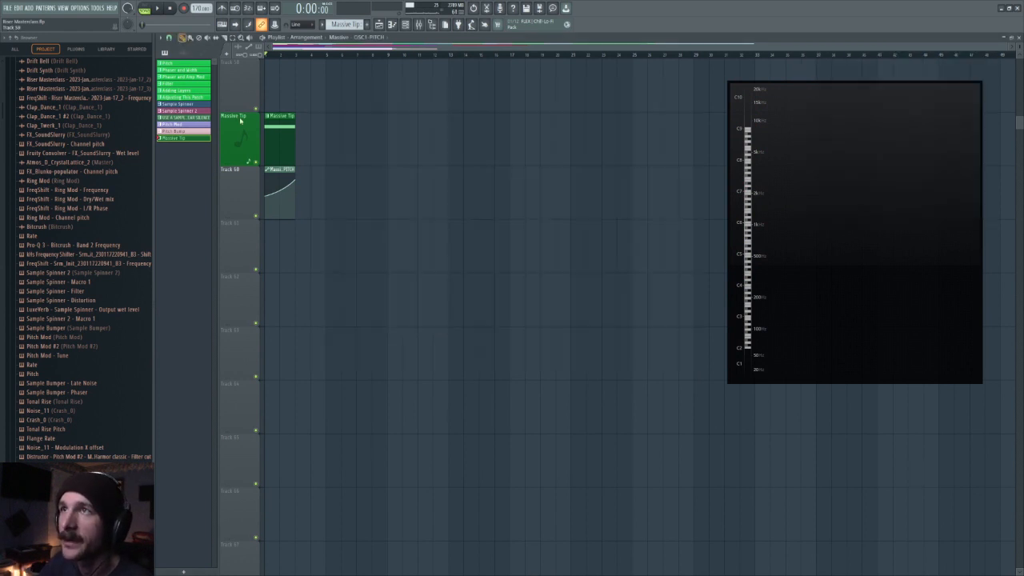
{"action": "left_click_drag", "start_coordinate": [295, 180], "coordinate": [298, 172]}
{"action": "key", "text": "space"}
{"action": "key", "text": "space"}
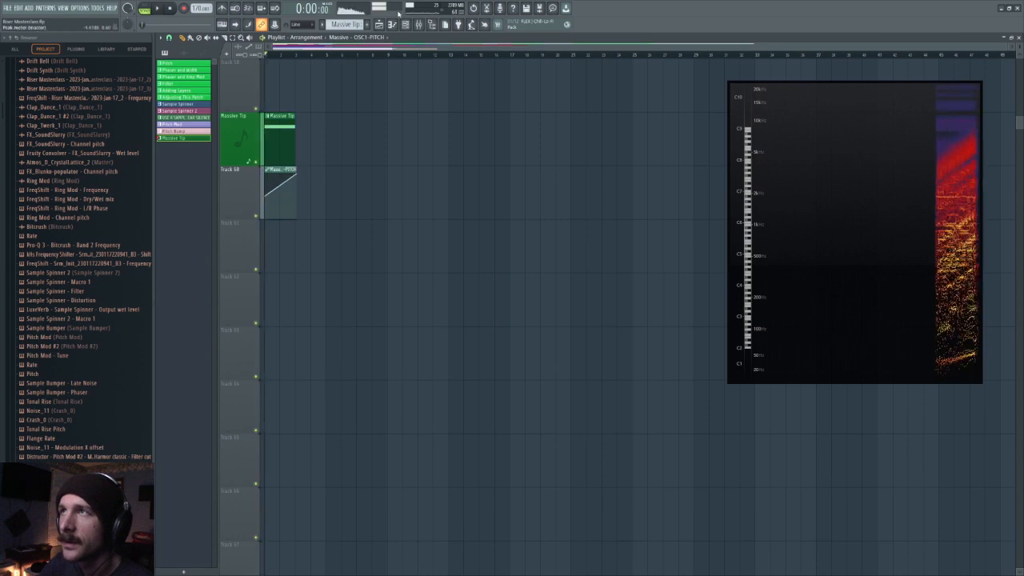
Step: Show the channel rack, reopen the Massive synth and move the spectrogram clear of its randomize controls
{"action": "key", "text": "F6"}
{"action": "left_click_drag", "start_coordinate": [882, 158], "coordinate": [677, 243]}
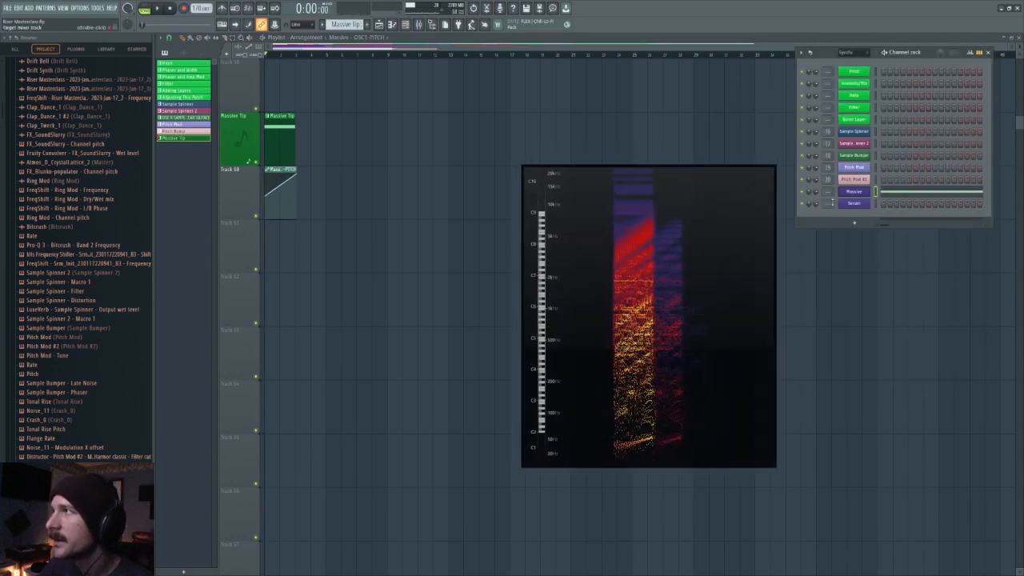
{"action": "left_click", "coordinate": [854, 192]}
{"action": "left_click_drag", "start_coordinate": [552, 294], "coordinate": [703, 277]}
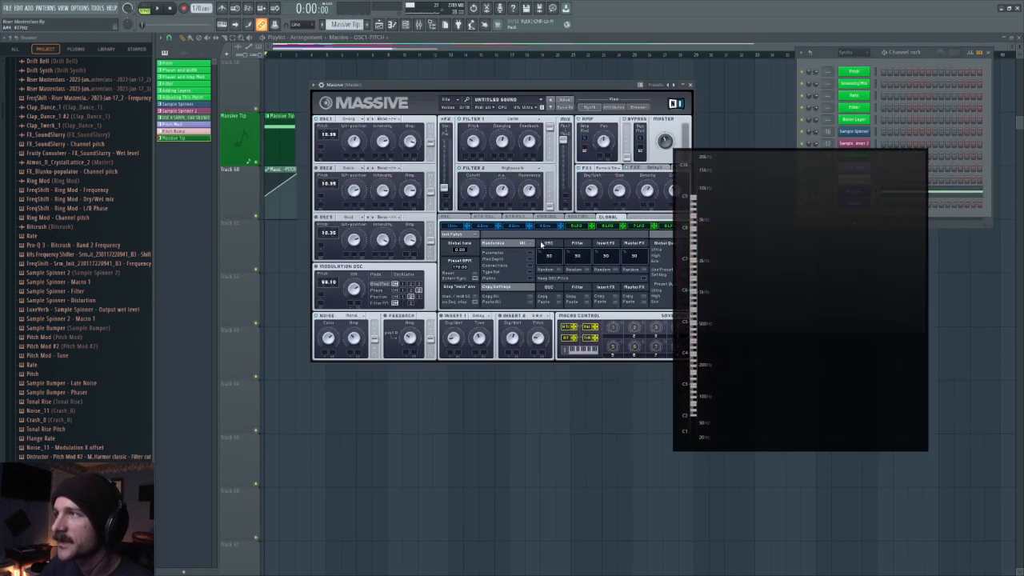
Step: Audition several randomized Massive patches with the pitch automation and compare their sweeps on the spectrogram
{"action": "left_click", "coordinate": [157, 9]}
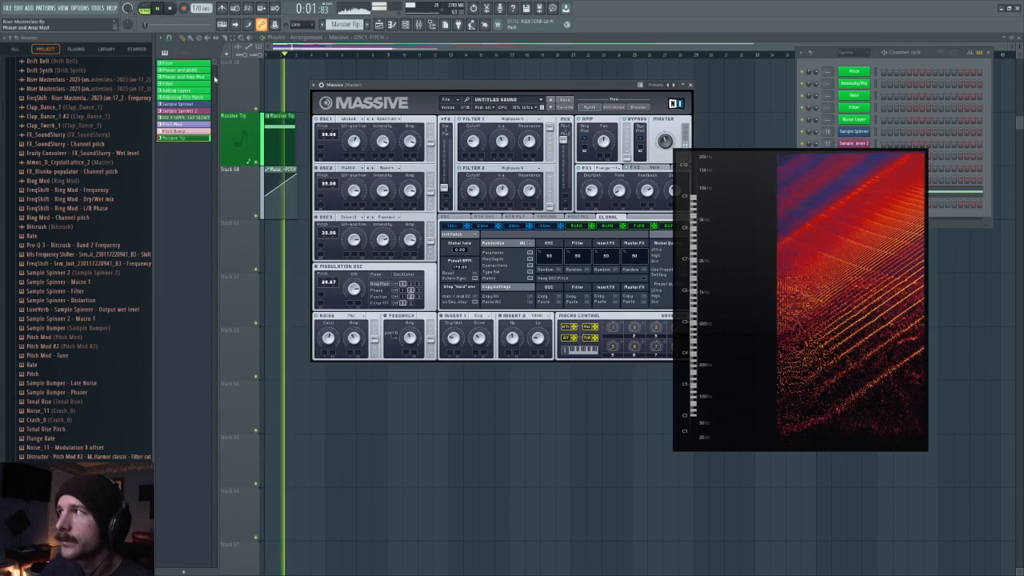
{"action": "key", "text": "space"}
{"action": "left_click_drag", "start_coordinate": [815, 344], "coordinate": [754, 339]}
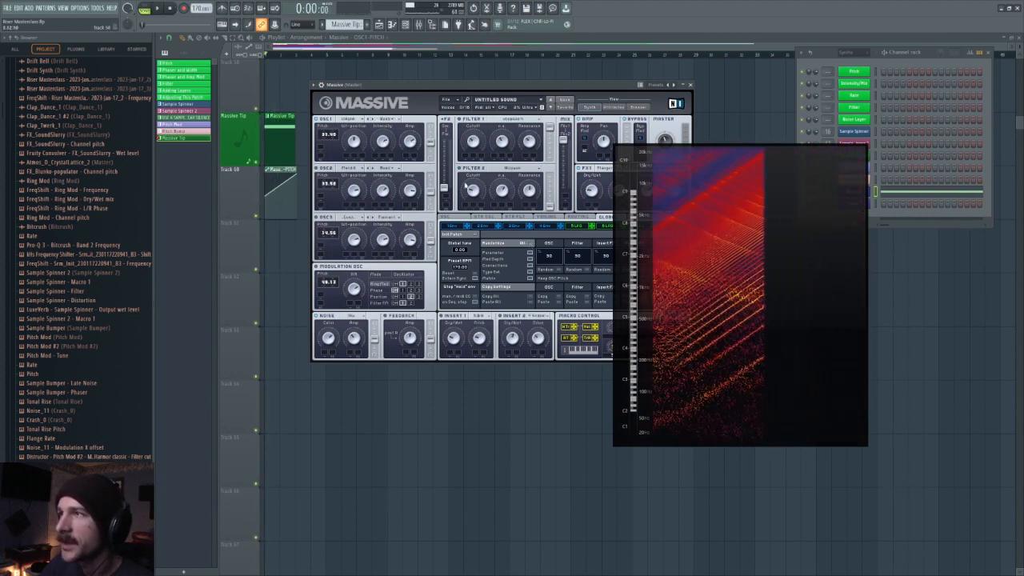
{"action": "left_click", "coordinate": [158, 8]}
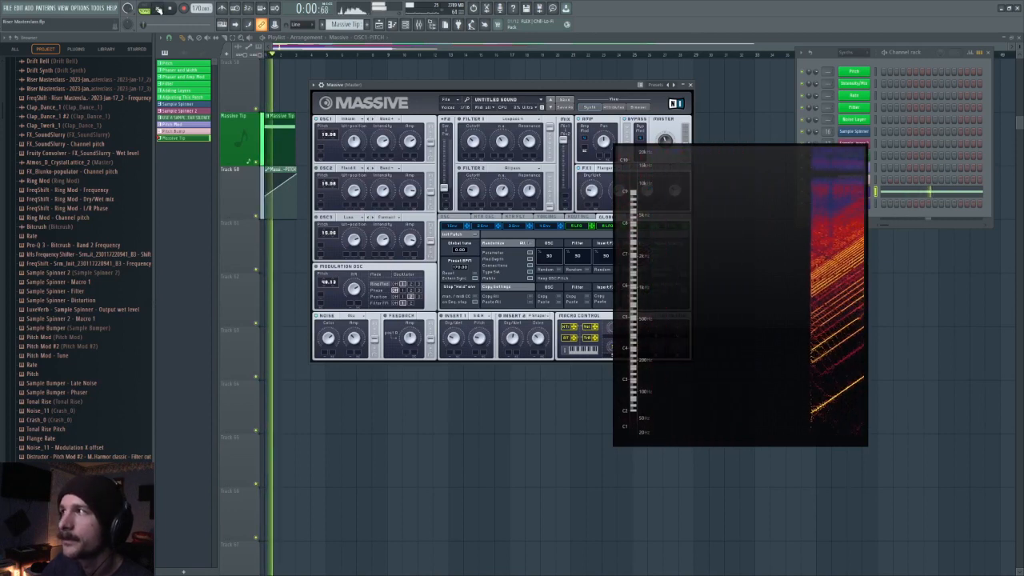
{"action": "left_click", "coordinate": [170, 8]}
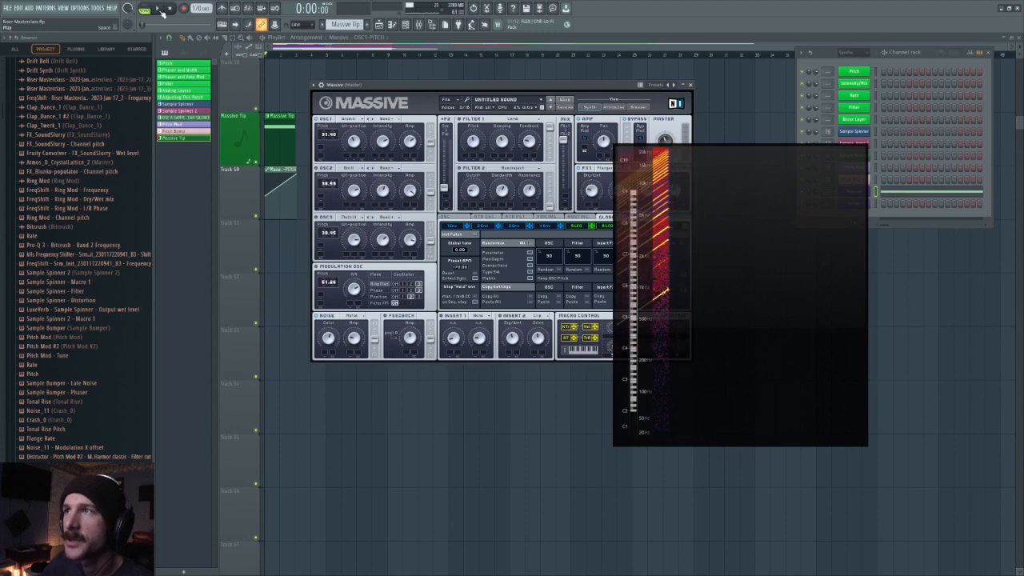
{"action": "left_click", "coordinate": [159, 8]}
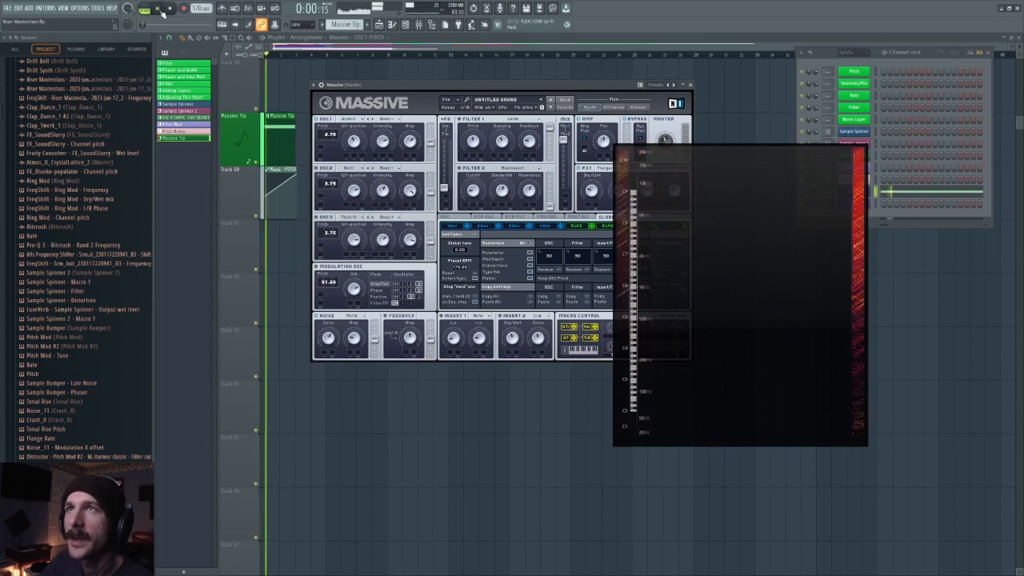
{"action": "left_click", "coordinate": [172, 9]}
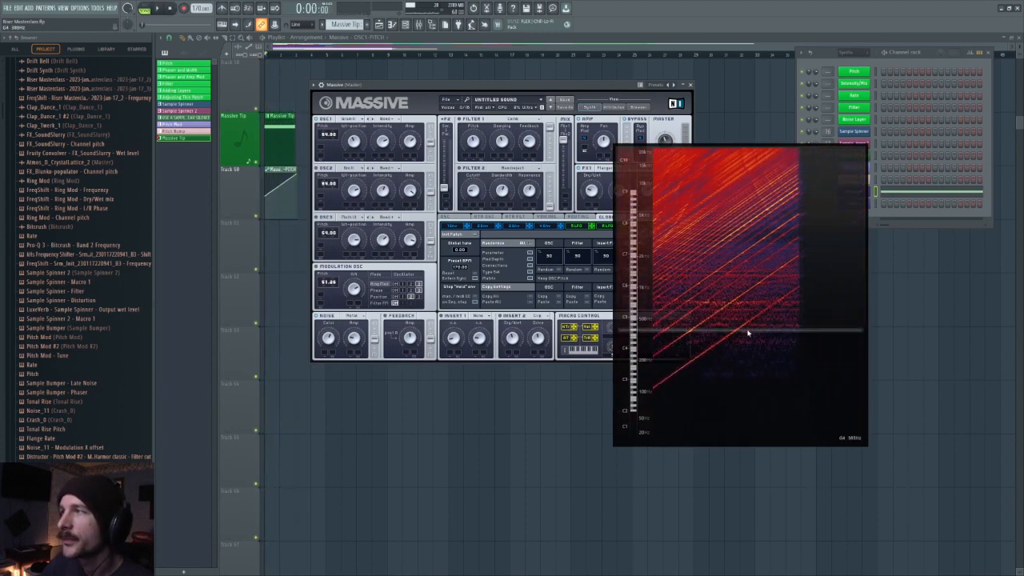
Step: Arrange the spectrogram and Massive windows so the whole synth interface is uncovered
{"action": "left_click_drag", "start_coordinate": [748, 332], "coordinate": [726, 358]}
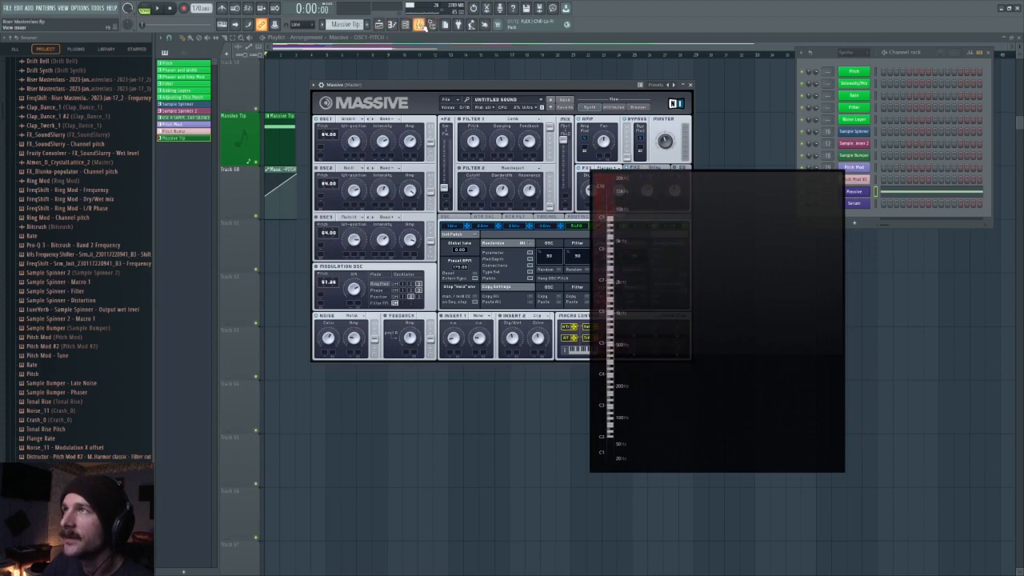
{"action": "left_click_drag", "start_coordinate": [692, 266], "coordinate": [800, 288]}
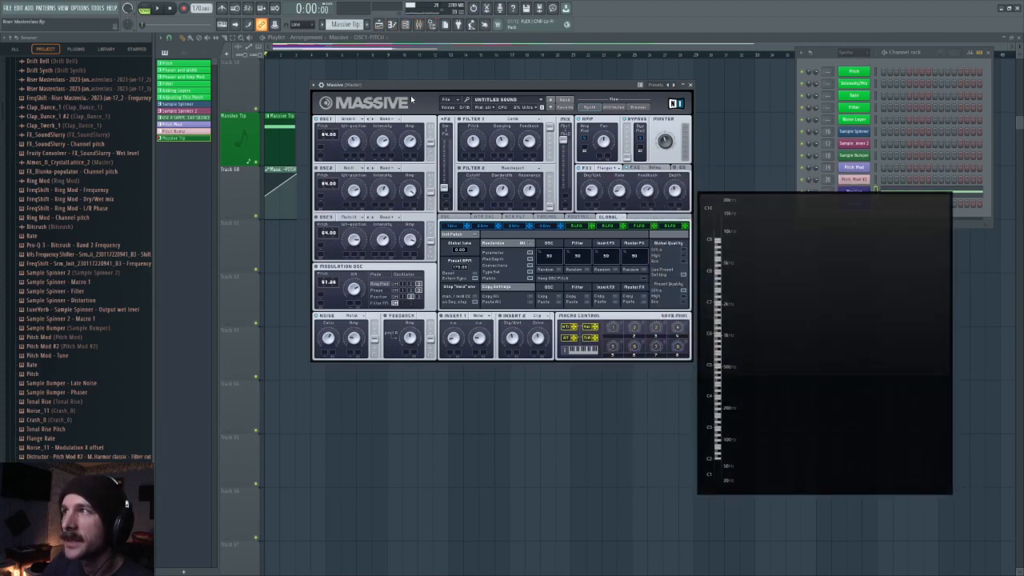
{"action": "left_click_drag", "start_coordinate": [406, 86], "coordinate": [399, 108]}
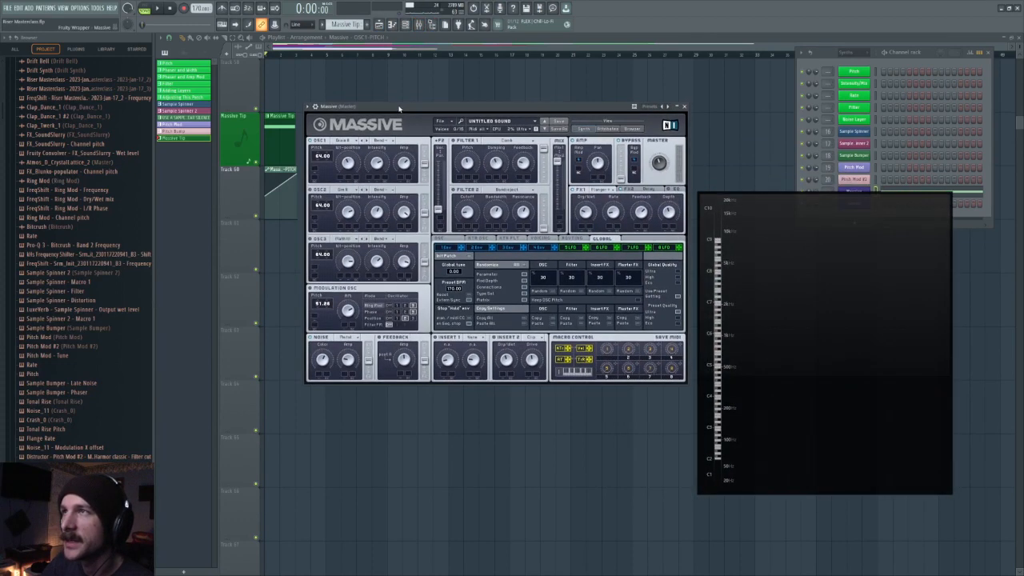
Step: Drop the start point of the OSC1 pitch automation to the minimum, curve the rise and reposition the spectrogram
{"action": "left_click", "coordinate": [266, 197]}
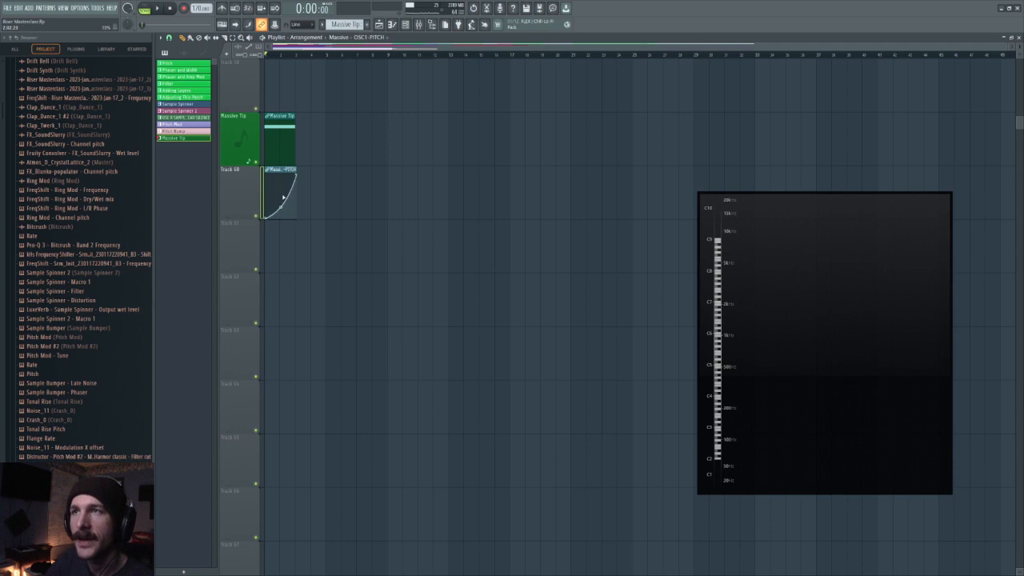
{"action": "left_click_drag", "start_coordinate": [758, 325], "coordinate": [661, 198]}
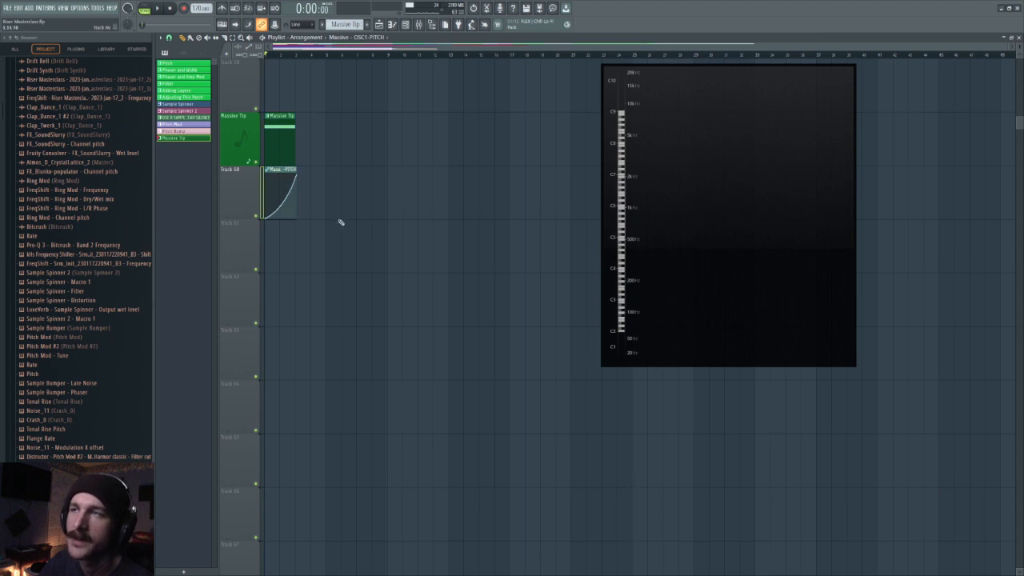
Step: Return to the layered Pitch Bump riser in the playlist and play it through against the spectrogram
{"action": "scroll", "coordinate": [340, 222], "scroll_direction": "up", "scroll_amount": 4}
{"action": "scroll", "coordinate": [552, 486], "scroll_direction": "up", "scroll_amount": 2}
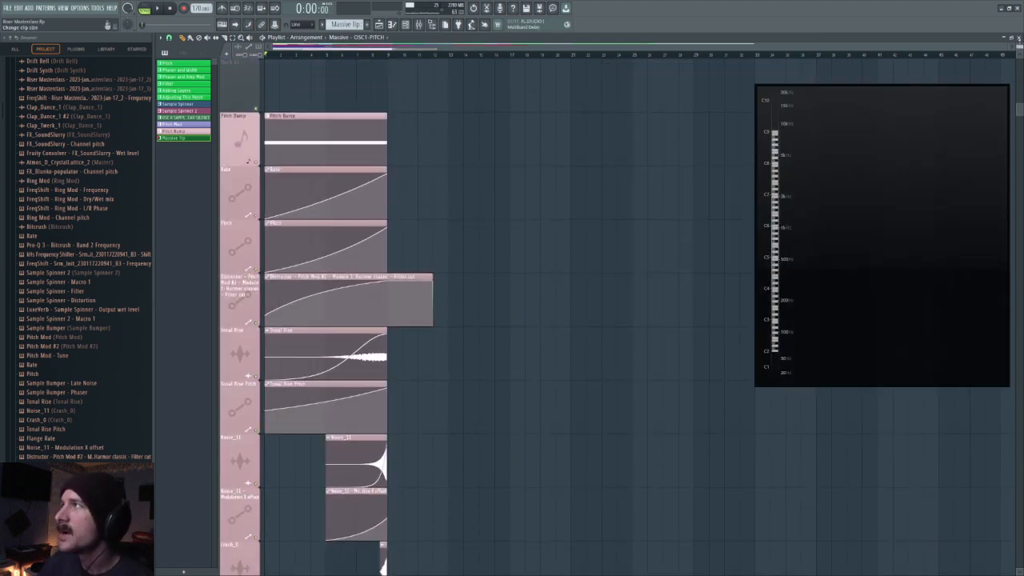
{"action": "scroll", "coordinate": [328, 320], "scroll_direction": "down", "scroll_amount": 4}
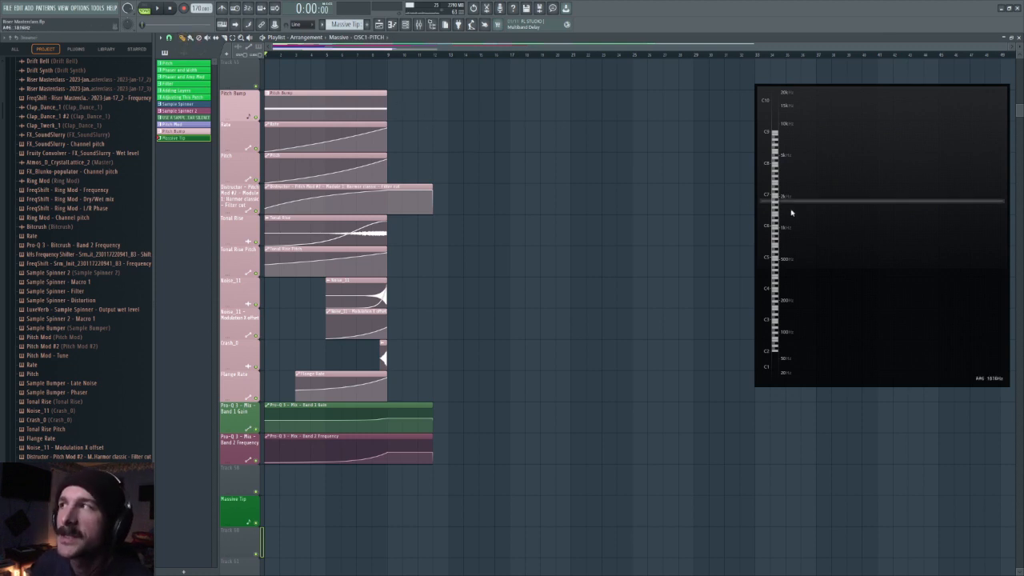
{"action": "left_click_drag", "start_coordinate": [863, 226], "coordinate": [727, 222]}
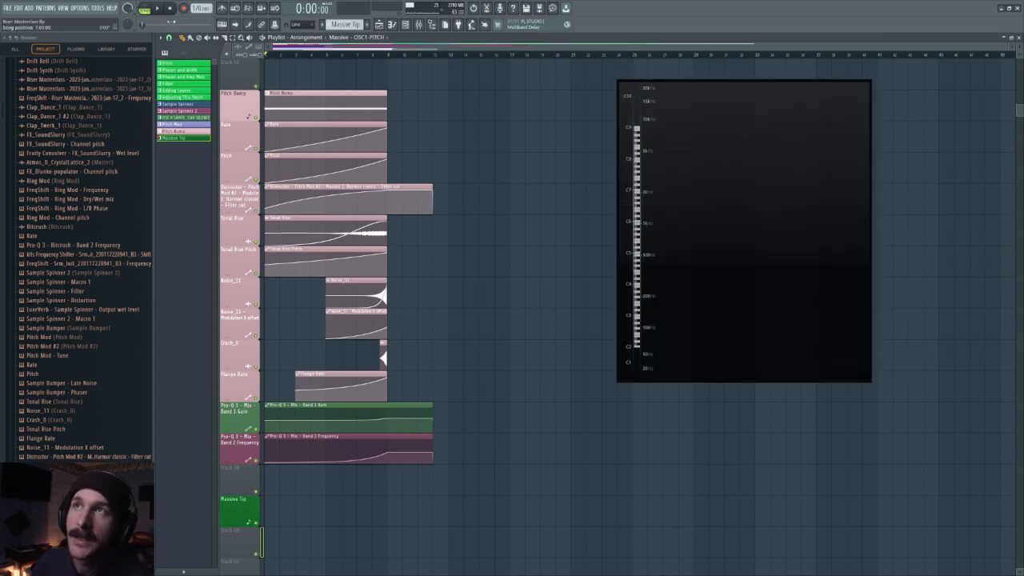
{"action": "left_click", "coordinate": [159, 10]}
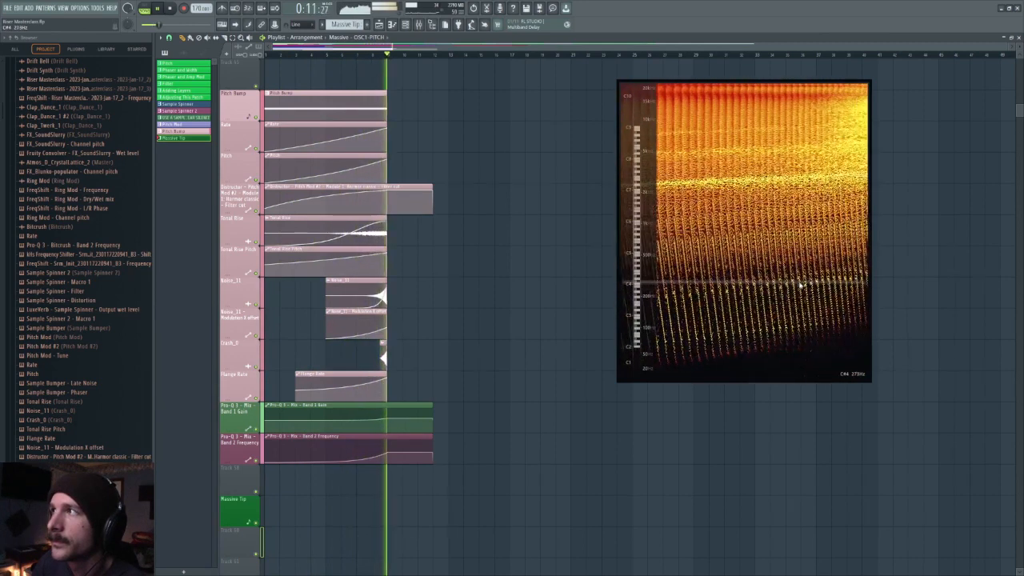
{"action": "key", "text": "space"}
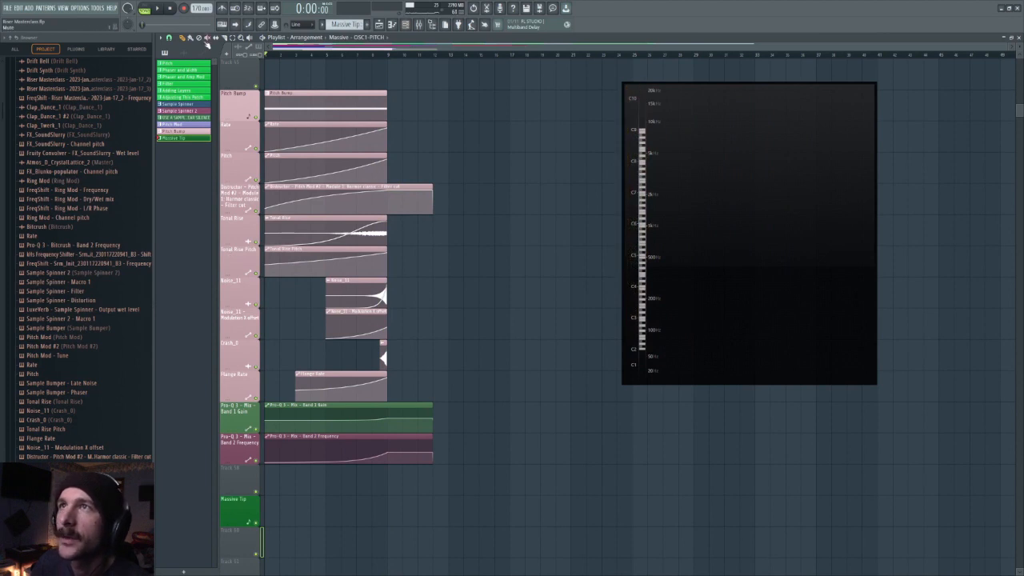
Step: Mute the Tonal Rise, Tonal Rise Pitch, Noise_11 and Crash_0 clips and audition the Pitch Bump layer
{"action": "left_click_drag", "start_coordinate": [328, 274], "coordinate": [379, 280]}
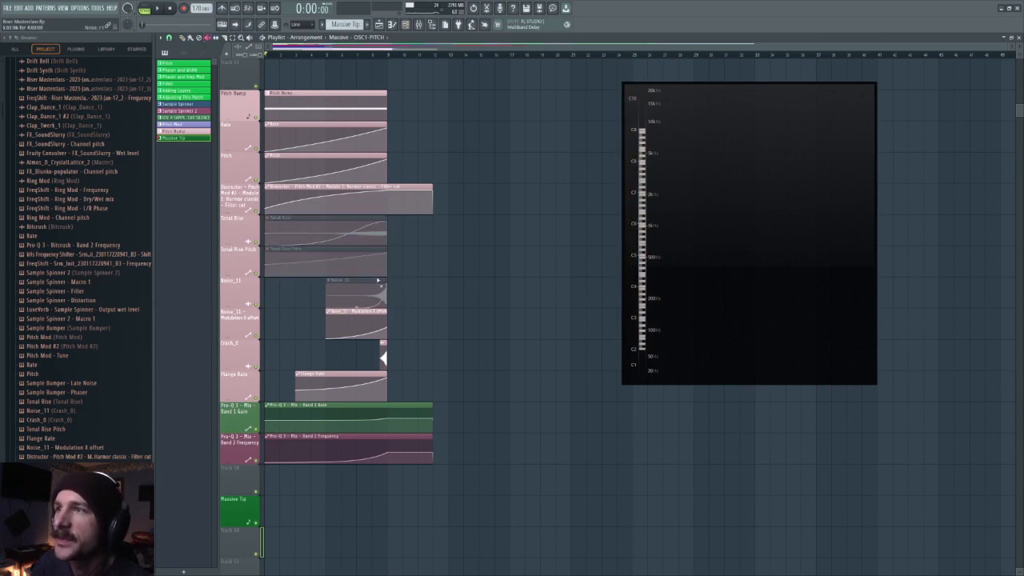
{"action": "key", "text": "space"}
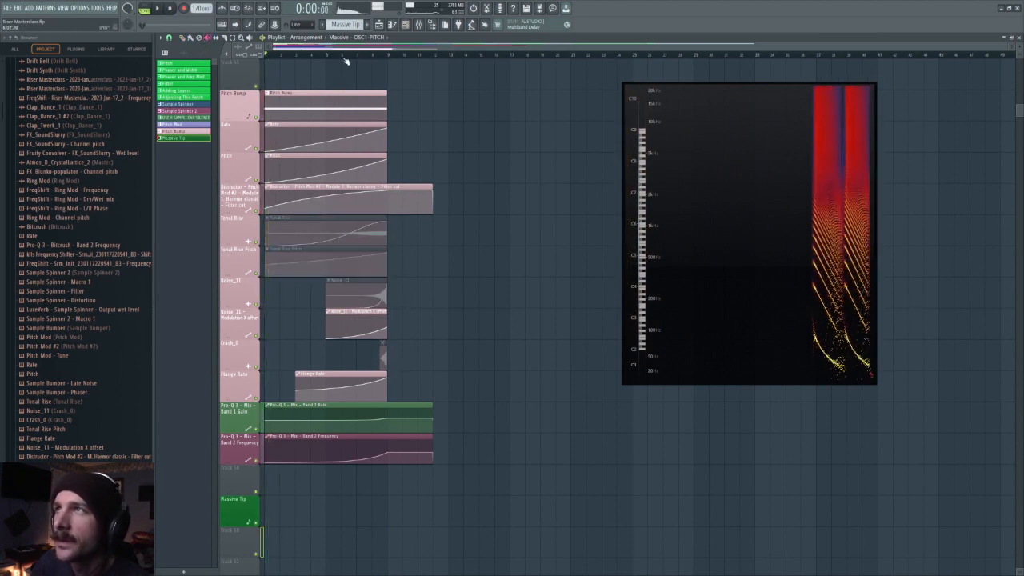
Step: Mute the Pitch Bump clip, unmute the Tonal Rise clip and play the tonal layer on its own
{"action": "left_click", "coordinate": [341, 116]}
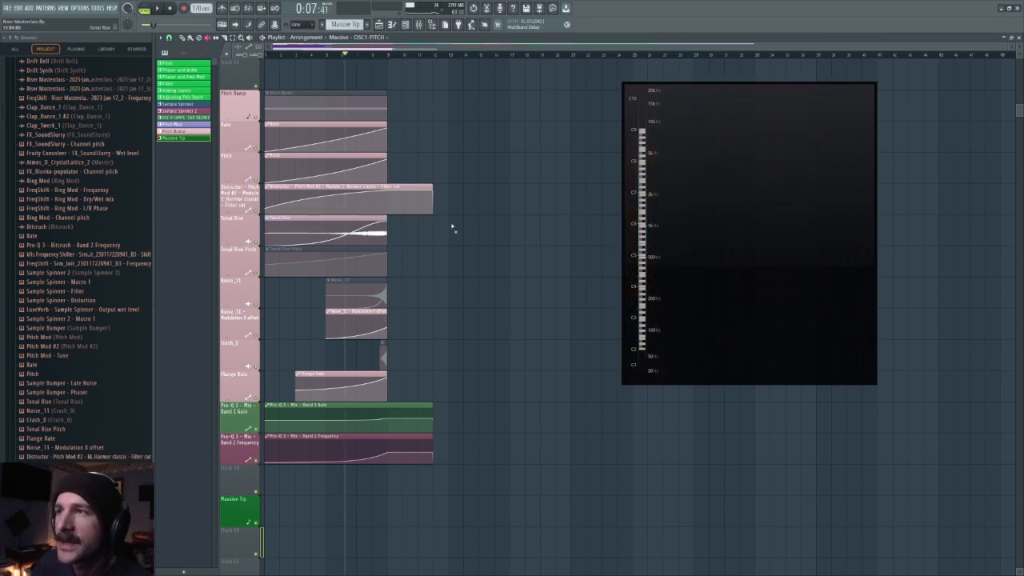
{"action": "key", "text": "space"}
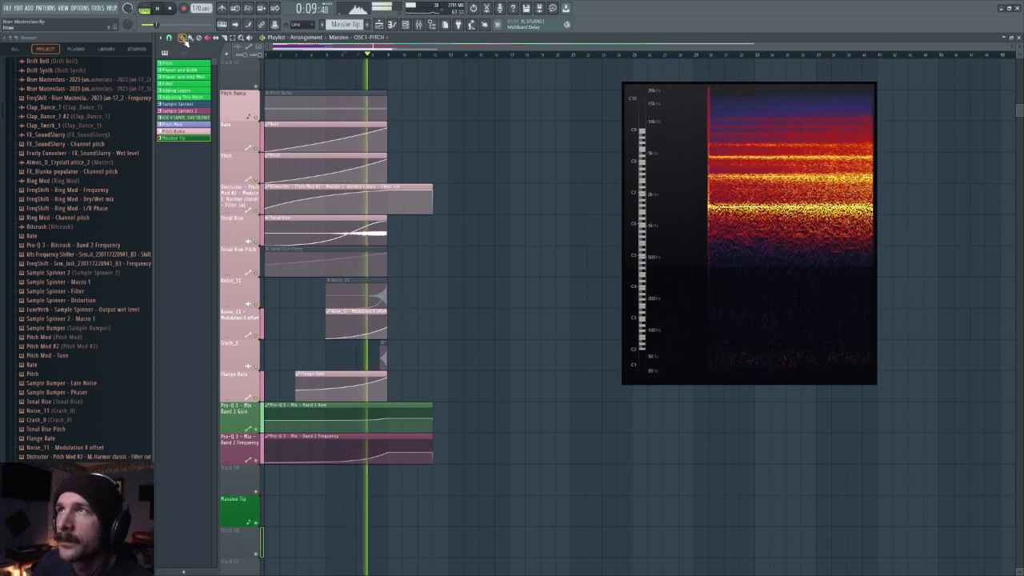
Step: Mute the Tonal Rise clip, unmute the Noise_11 and Crash_0 clips, and play the noise layers from around bar 5
{"action": "key", "text": "space"}
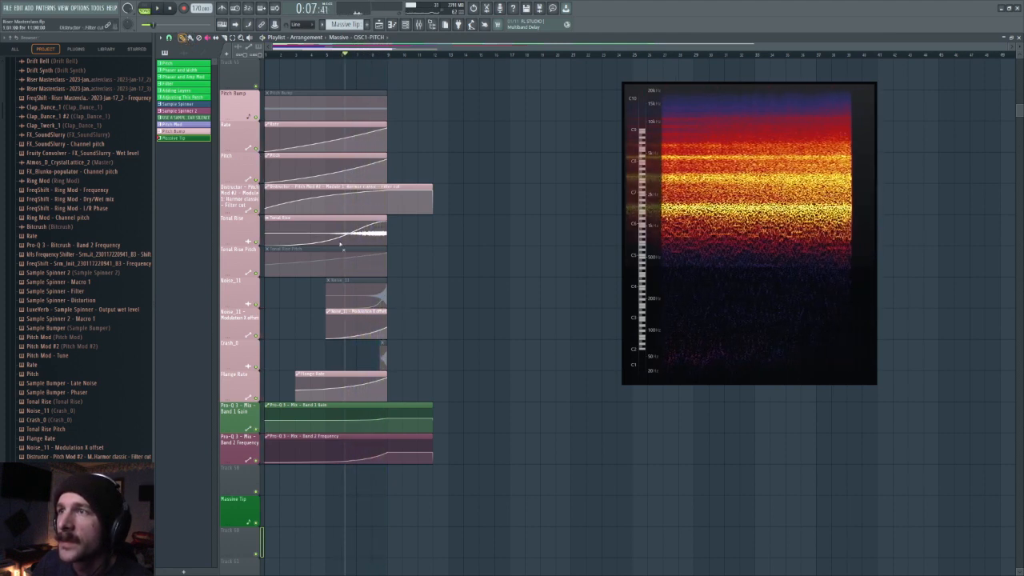
{"action": "left_click", "coordinate": [385, 365]}
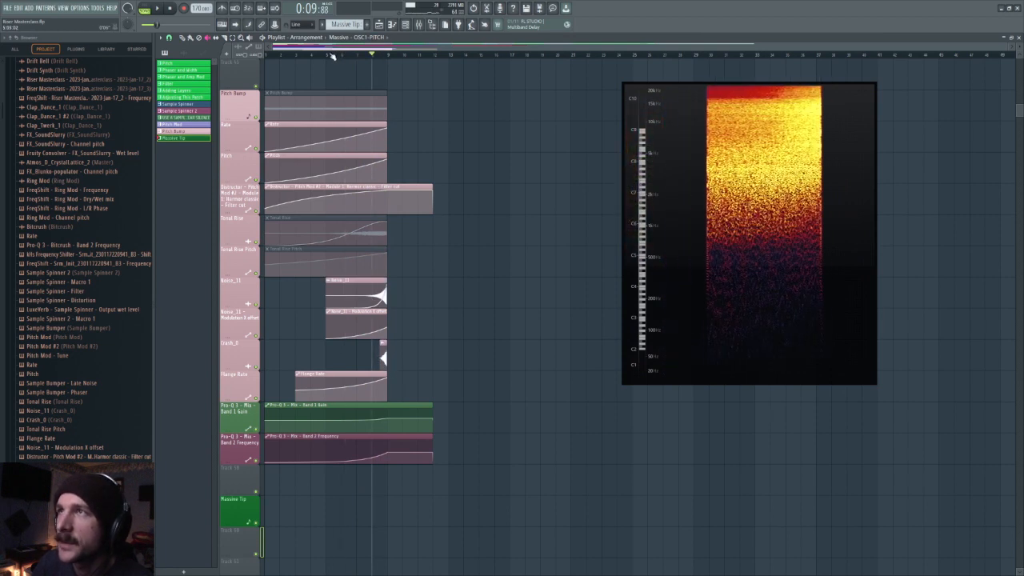
{"action": "left_click", "coordinate": [329, 55]}
{"action": "key", "text": "space"}
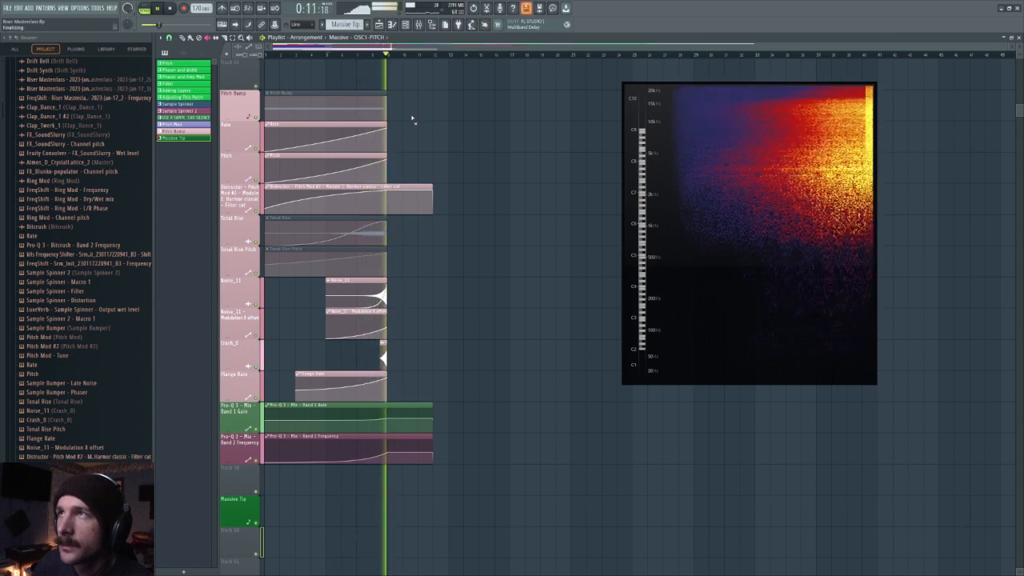
{"action": "key", "text": "space"}
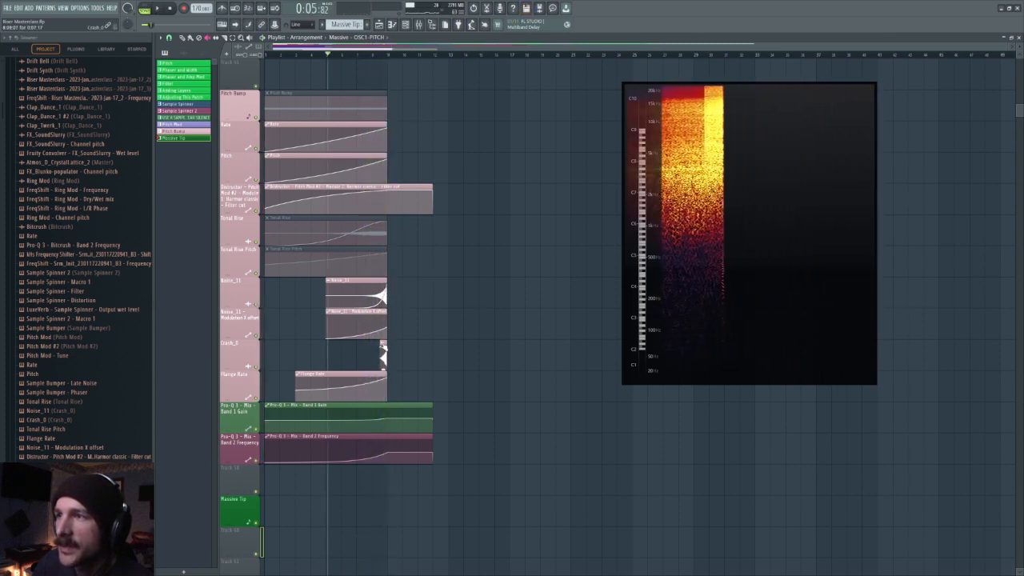
Step: Mute the Noise_11 clip and audition the Crash_0 clip alone from just before bar 8
{"action": "key", "text": "space"}
{"action": "key", "text": "space"}
{"action": "left_click", "coordinate": [385, 365]}
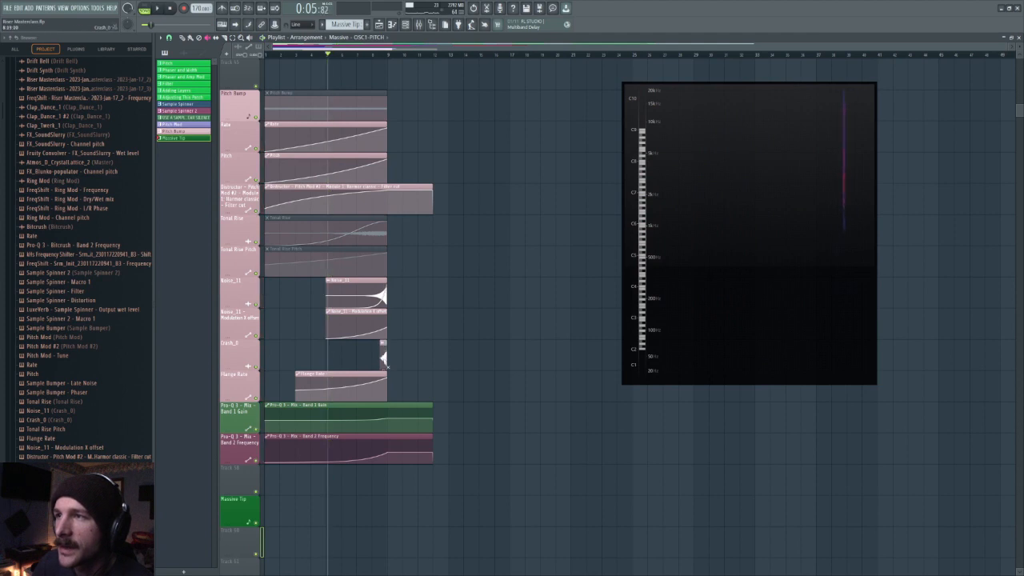
{"action": "left_click", "coordinate": [376, 56]}
{"action": "key", "text": "space"}
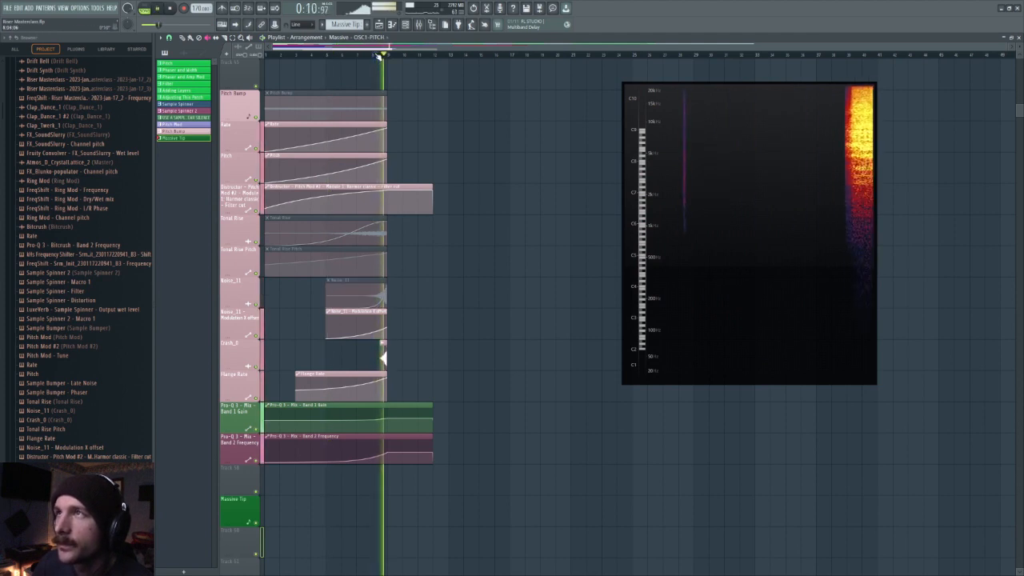
{"action": "key", "text": "space"}
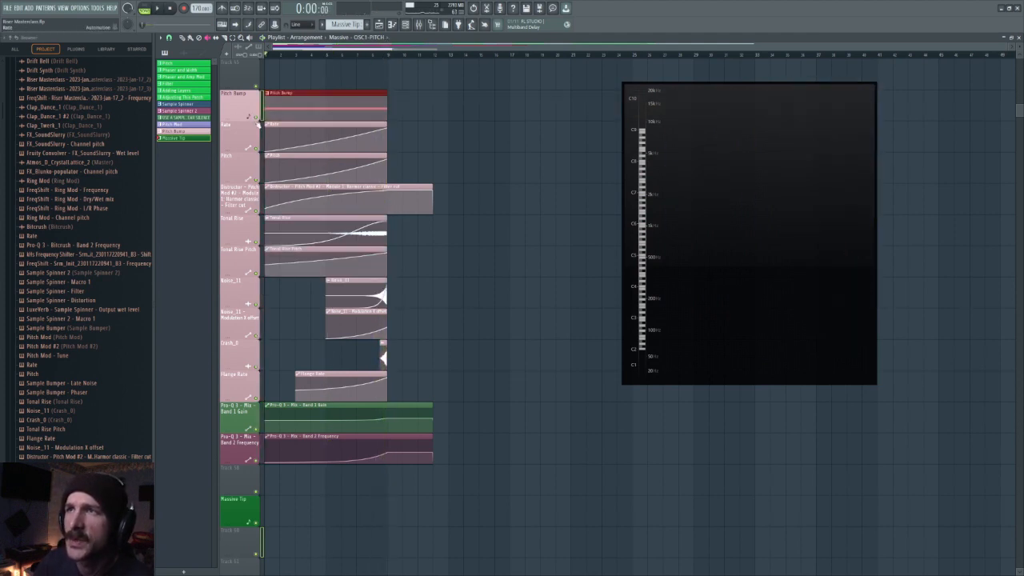
Step: Solo the Pitch Bump track together with its Rate, Pitch and Distructor filter cutoff automation tracks
{"action": "left_click", "coordinate": [257, 124], "text": "ctrl"}
{"action": "left_click", "coordinate": [257, 151]}
{"action": "left_click", "coordinate": [258, 182]}
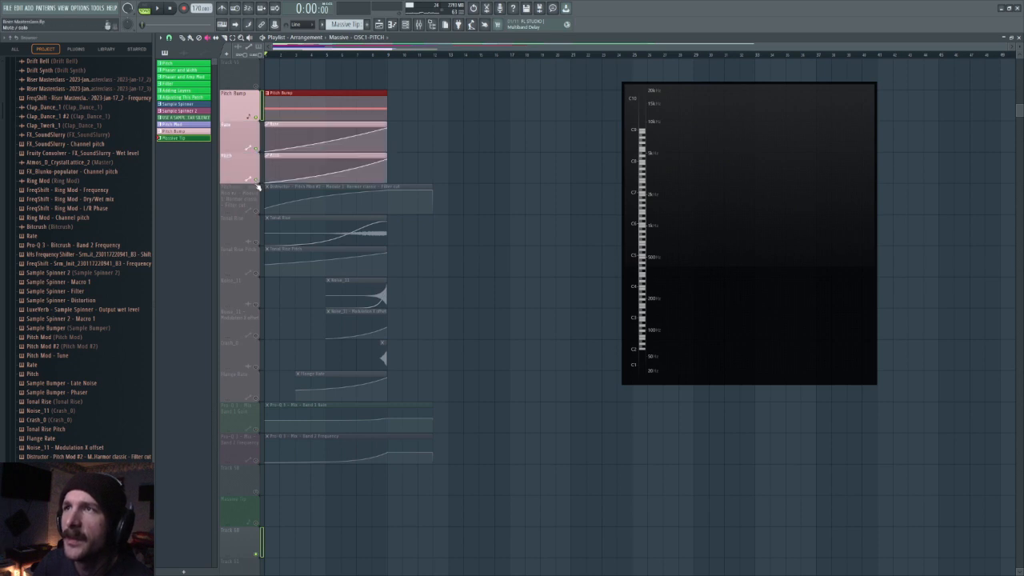
{"action": "left_click", "coordinate": [257, 212]}
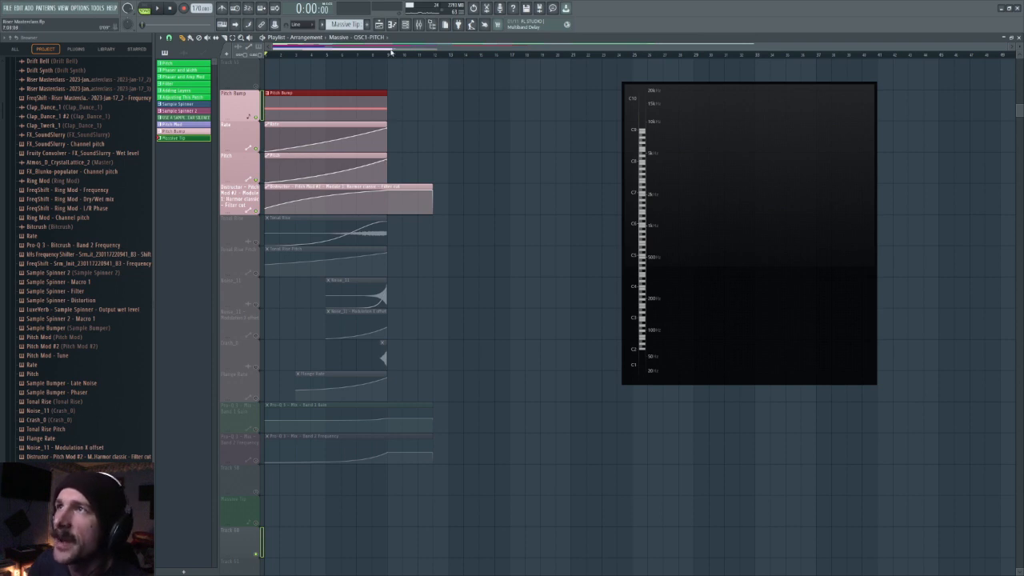
Step: Bring up the Pitch Mod #2 Serum instrument from the channel rack and move the spectrogram clear of it
{"action": "left_click_drag", "start_coordinate": [757, 203], "coordinate": [784, 200]}
{"action": "left_click", "coordinate": [406, 26]}
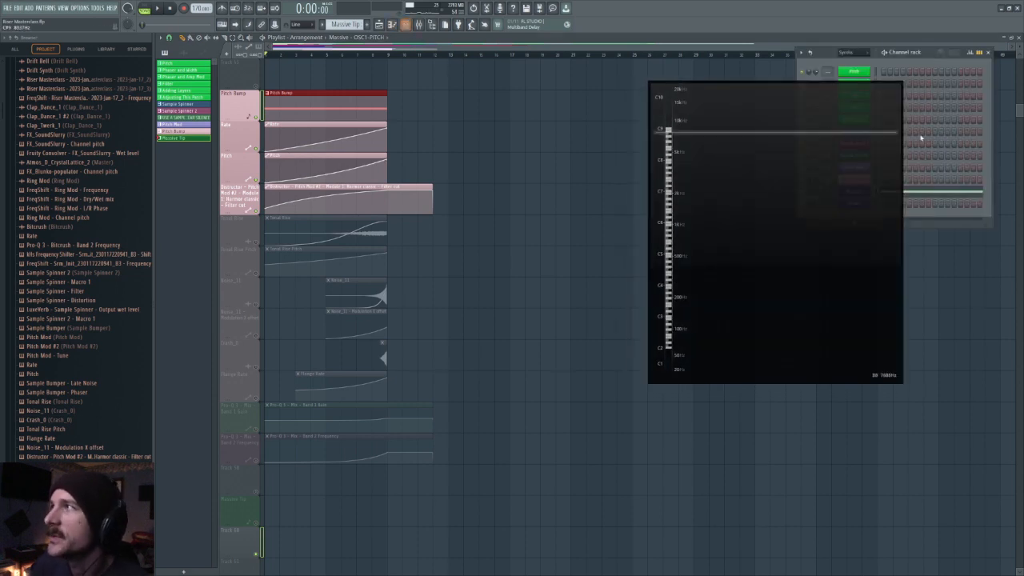
{"action": "left_click_drag", "start_coordinate": [867, 221], "coordinate": [793, 247]}
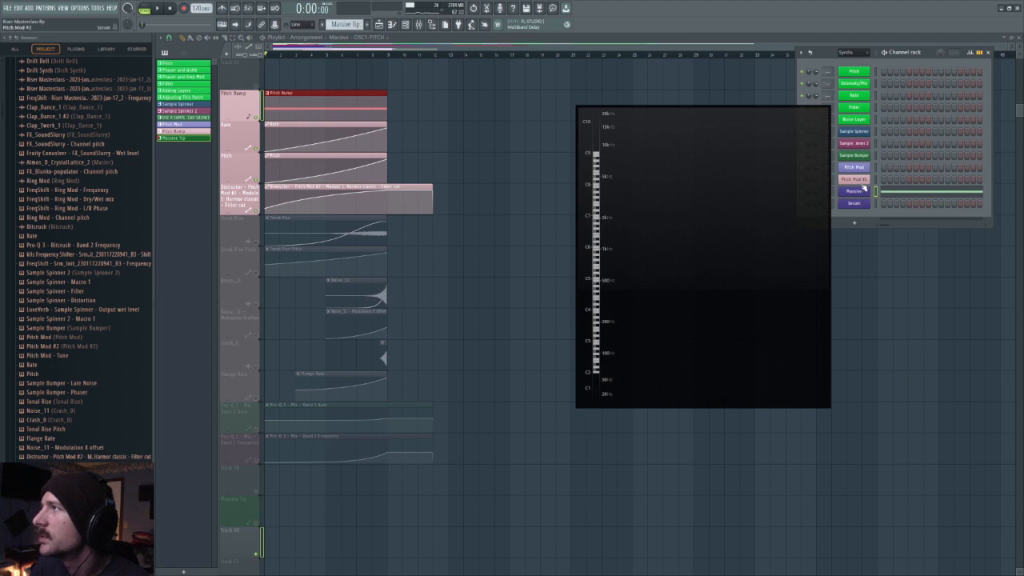
{"action": "left_click", "coordinate": [863, 183]}
{"action": "left_click_drag", "start_coordinate": [684, 284], "coordinate": [951, 308]}
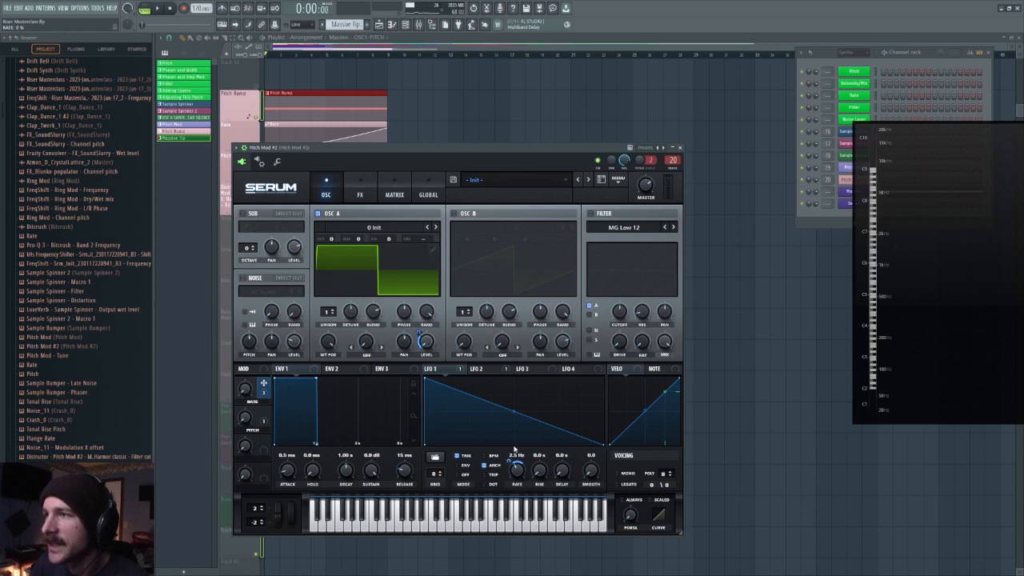
Step: Compare the LFO 1 and LFO 2 shapes and check which destination each one modulates
{"action": "left_click", "coordinate": [483, 368]}
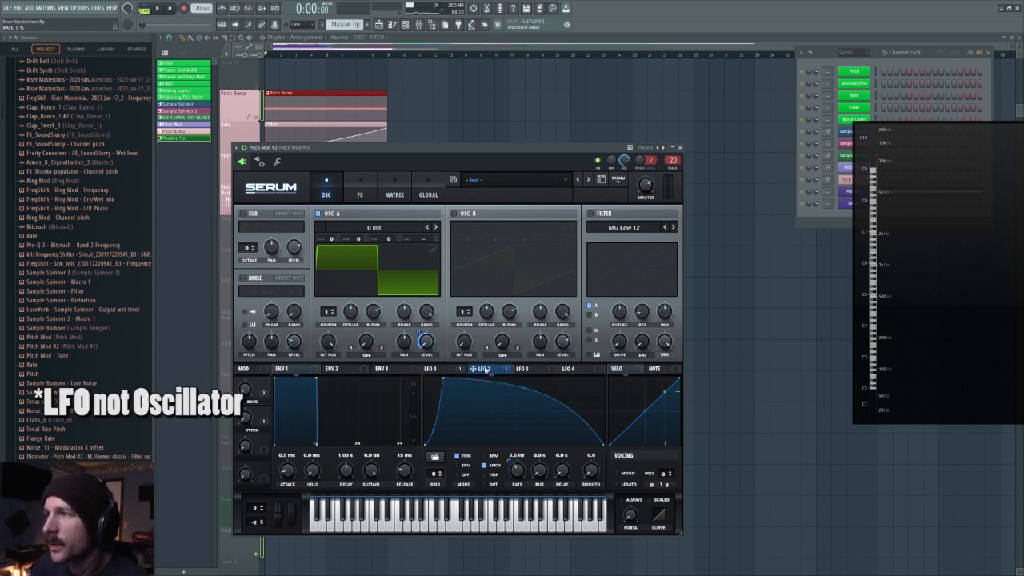
{"action": "left_click", "coordinate": [437, 368]}
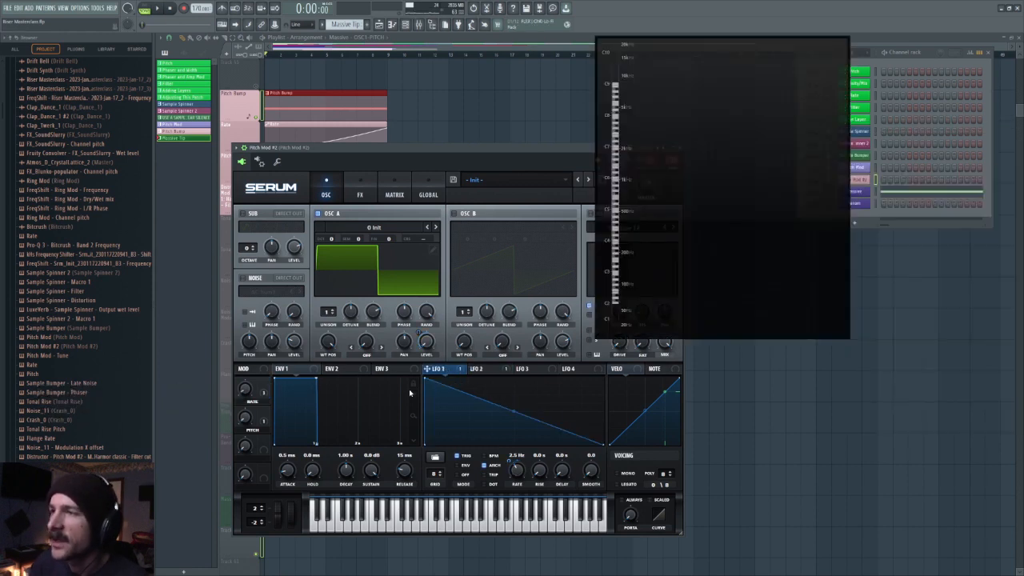
{"action": "right_click", "coordinate": [460, 370]}
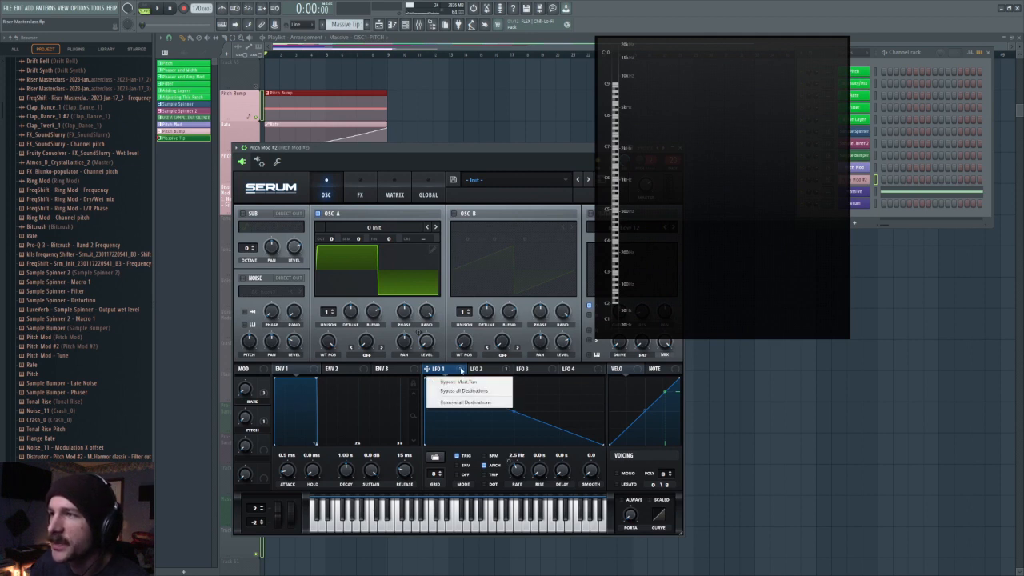
{"action": "left_click", "coordinate": [477, 369]}
{"action": "right_click", "coordinate": [480, 371]}
{"action": "left_click", "coordinate": [449, 370]}
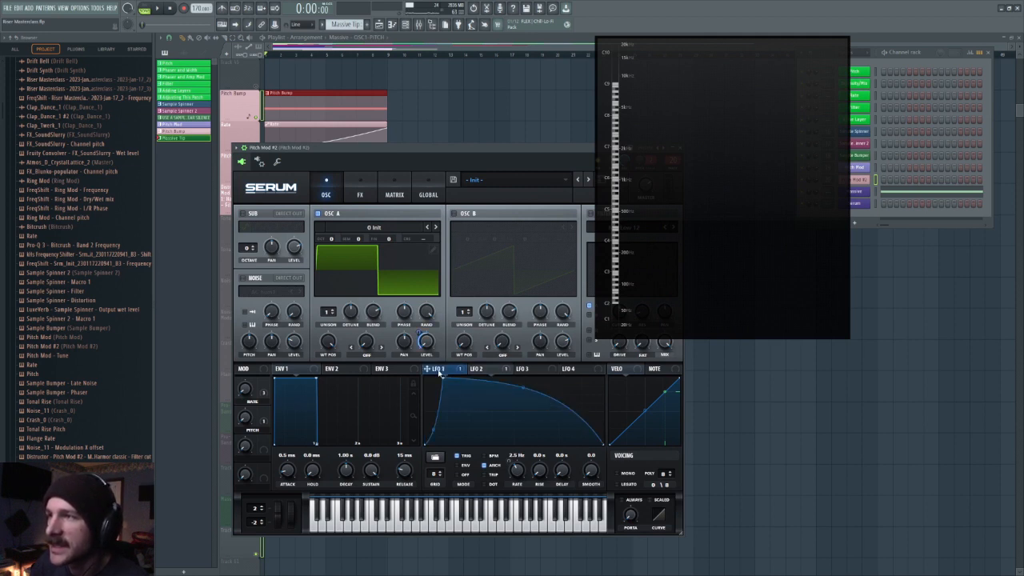
Step: Play the patch, inspect the modulation matrix and LFO 2's destinations, and return to the oscillator page
{"action": "key", "text": "space"}
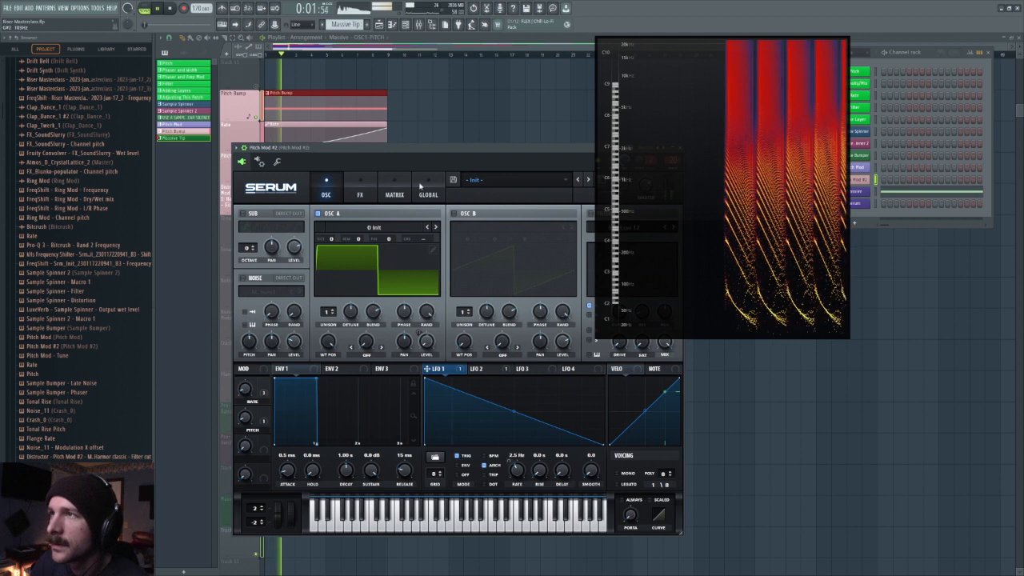
{"action": "left_click", "coordinate": [394, 194]}
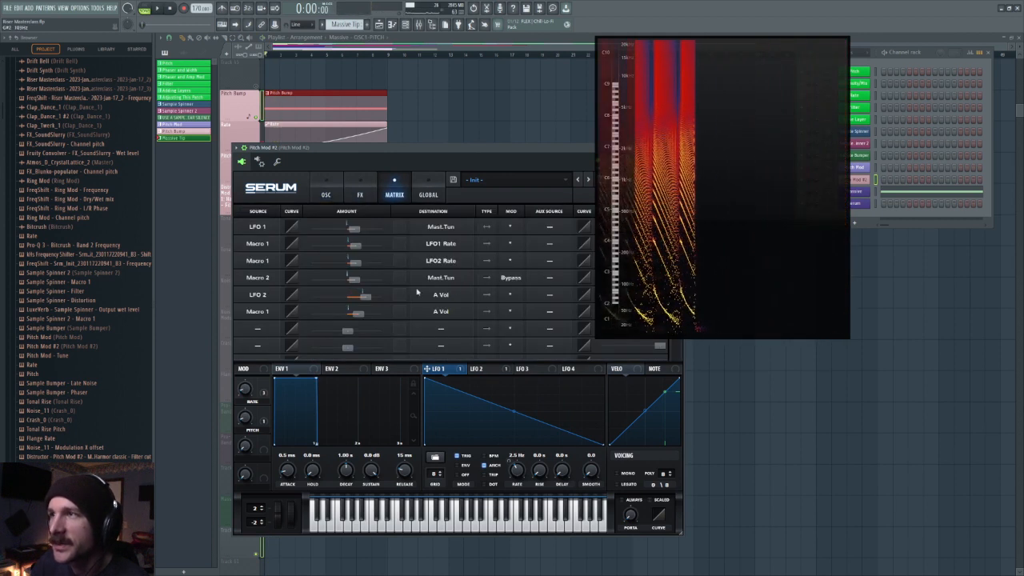
{"action": "left_click", "coordinate": [475, 371]}
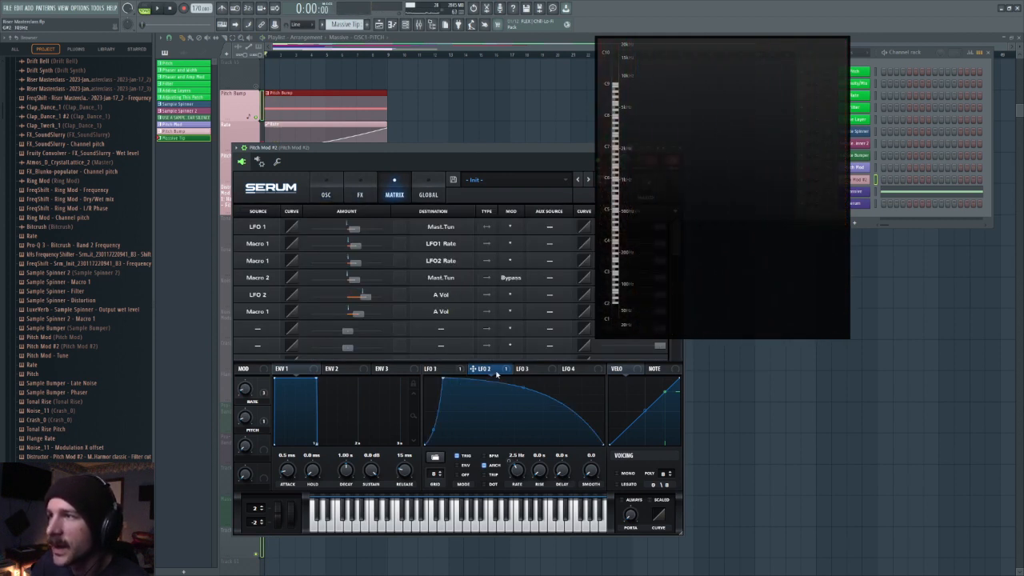
{"action": "right_click", "coordinate": [476, 371]}
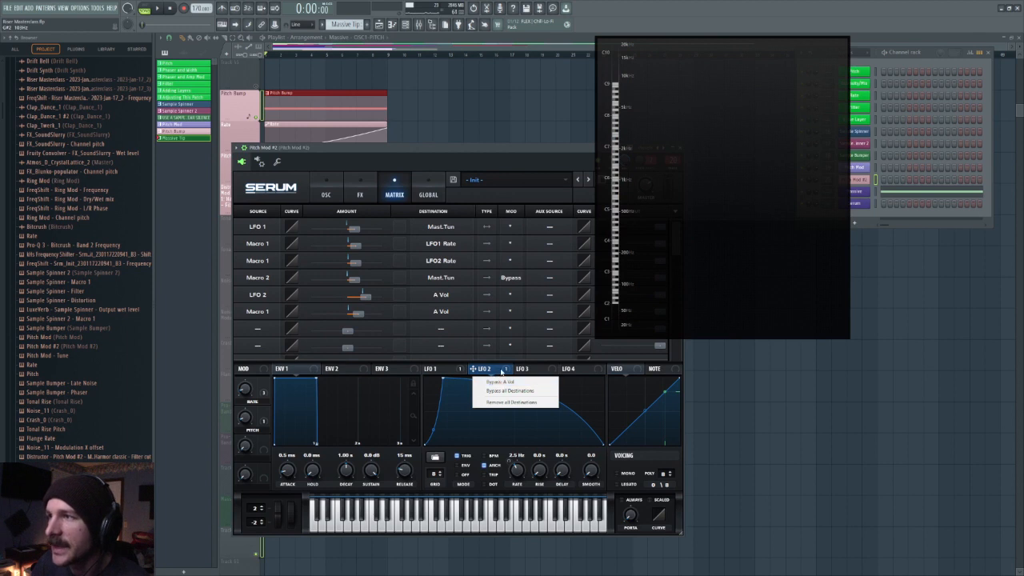
{"action": "left_click", "coordinate": [325, 194]}
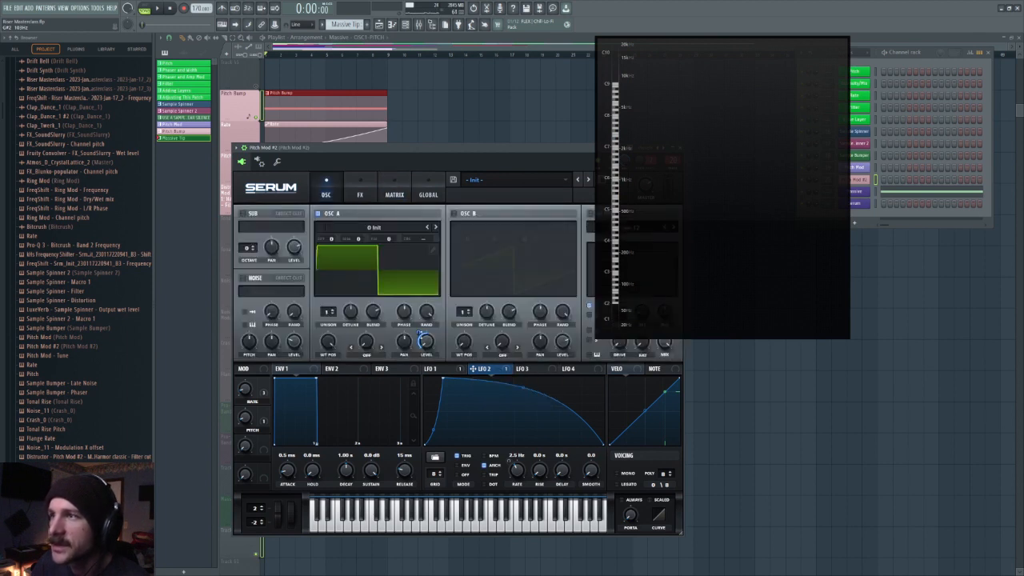
Step: Bypass LFO 2's A Vol modulation, audition the patch without it and undo the last change
{"action": "key", "text": "space"}
{"action": "right_click", "coordinate": [496, 373]}
{"action": "left_click", "coordinate": [513, 384]}
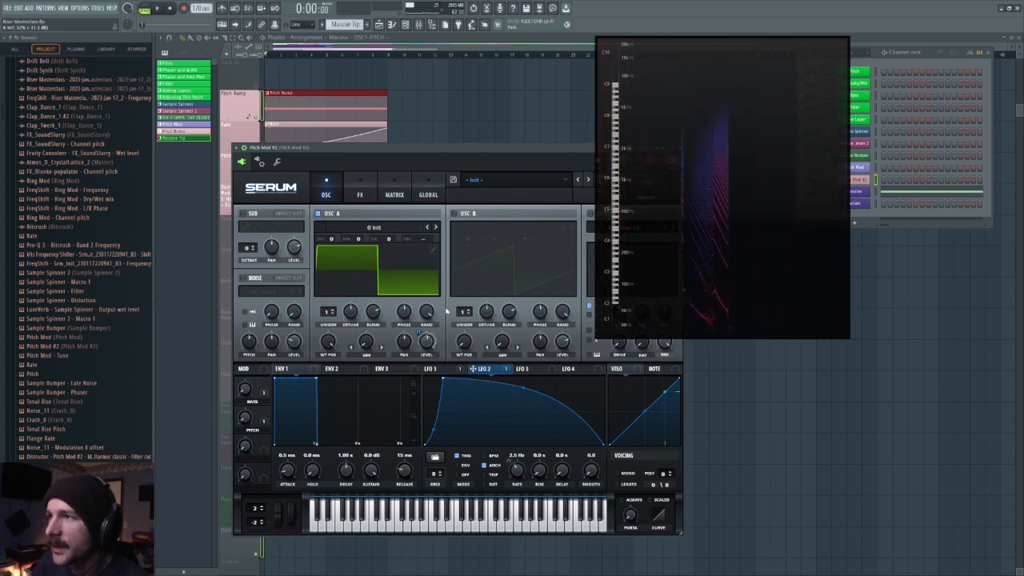
{"action": "key", "text": "space"}
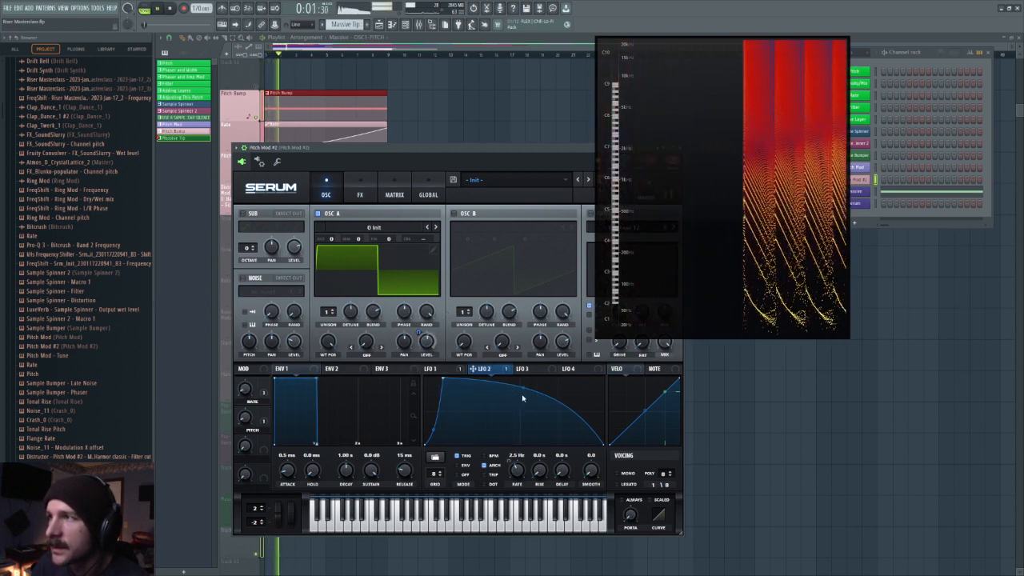
{"action": "key", "text": "space"}
{"action": "key", "text": "ctrl+z"}
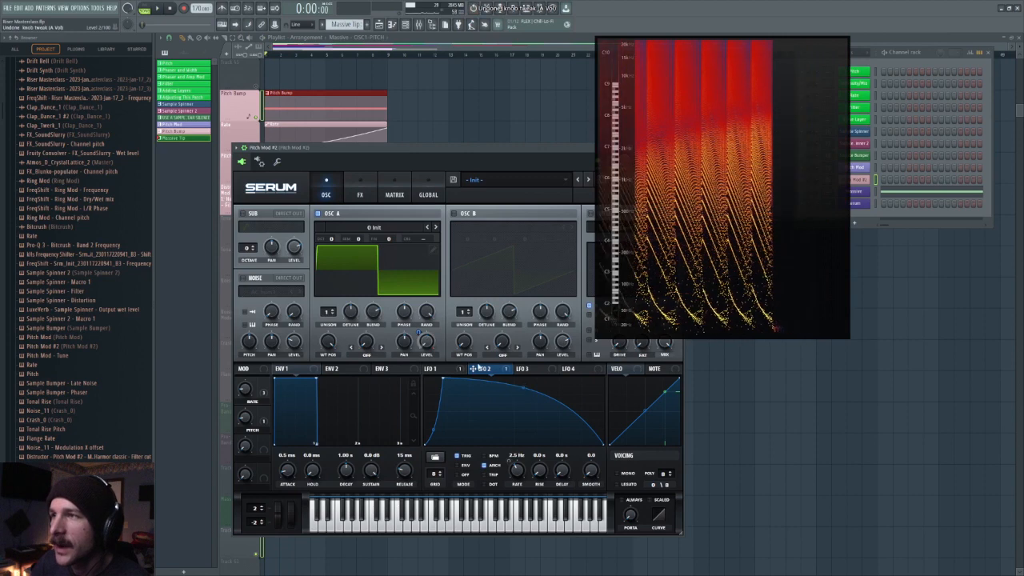
Step: Re-enable LFO 2's modulation of A Vol and play the patch with it active
{"action": "right_click", "coordinate": [499, 369]}
{"action": "left_click", "coordinate": [503, 377]}
{"action": "key", "text": "space"}
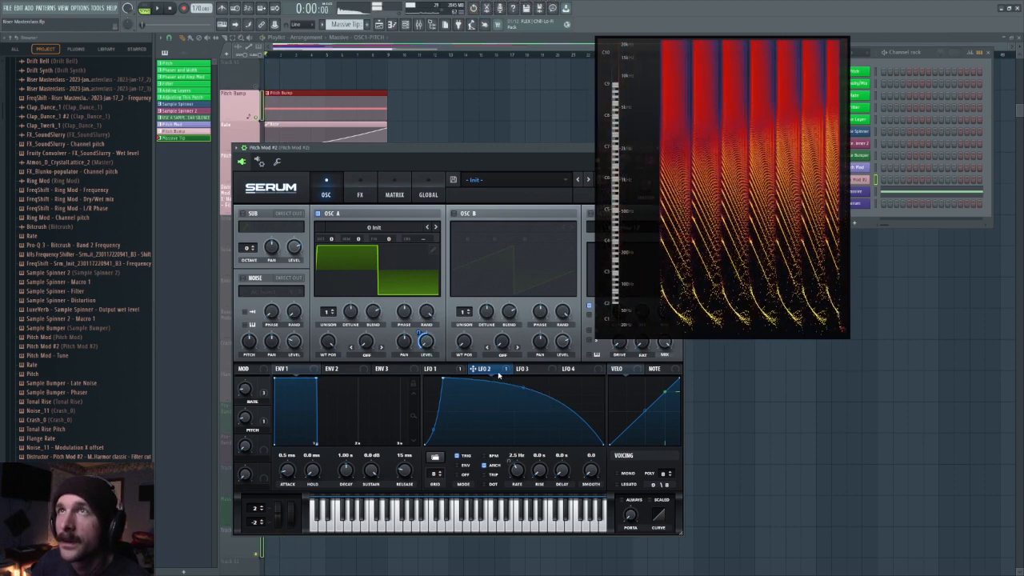
Step: Shift the spectrogram slightly, reactivate the Pitch macro's master tuning modulation and audition the patch
{"action": "left_click_drag", "start_coordinate": [686, 228], "coordinate": [683, 256]}
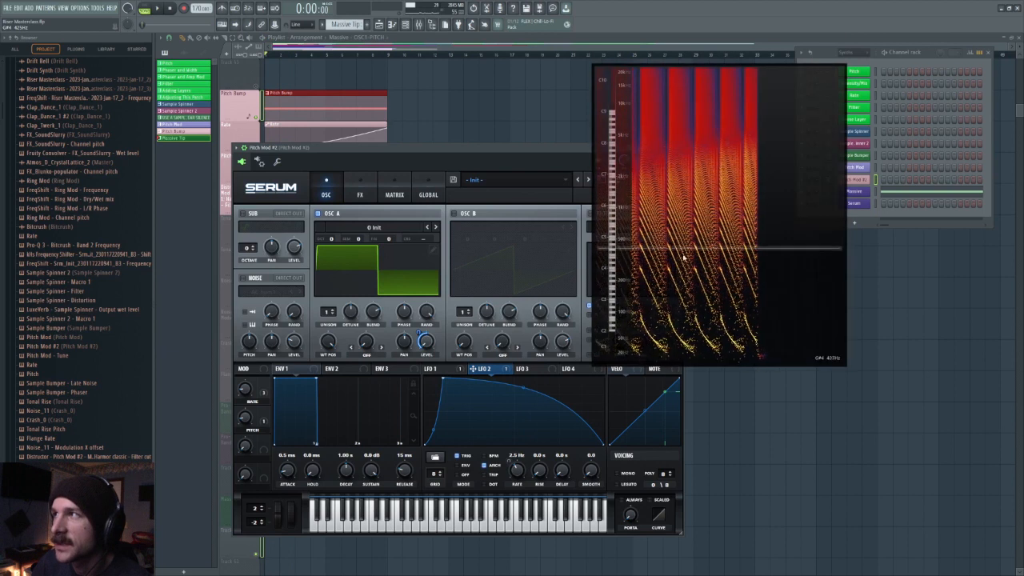
{"action": "right_click", "coordinate": [264, 413]}
{"action": "left_click", "coordinate": [277, 424]}
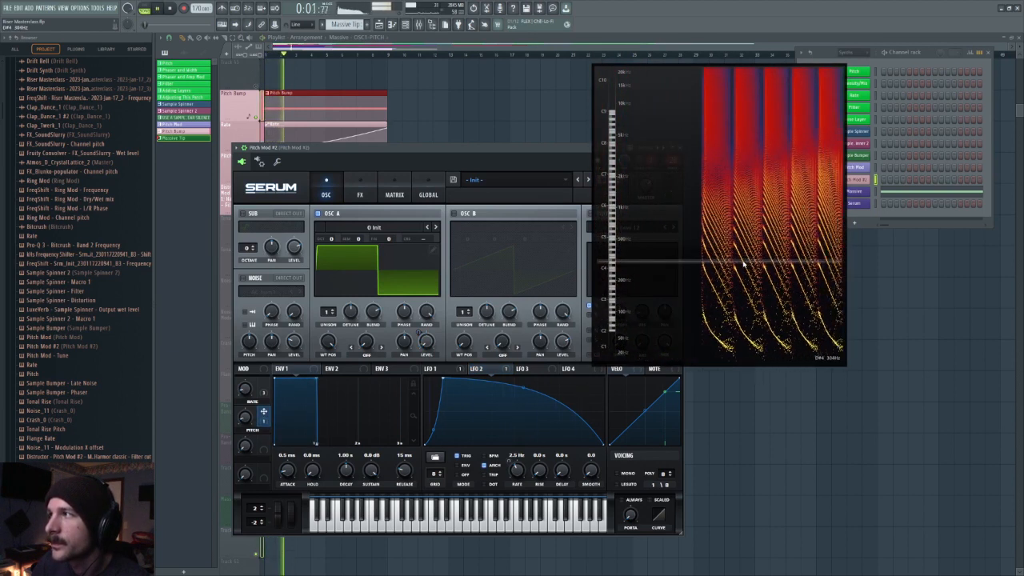
{"action": "key", "text": "space"}
Step: Bypass LFO 1's master tuning modulation, toggle LFO 2's A Vol bypass on and off, and play the patch
{"action": "right_click", "coordinate": [459, 371]}
{"action": "left_click", "coordinate": [460, 382]}
{"action": "right_click", "coordinate": [489, 372]}
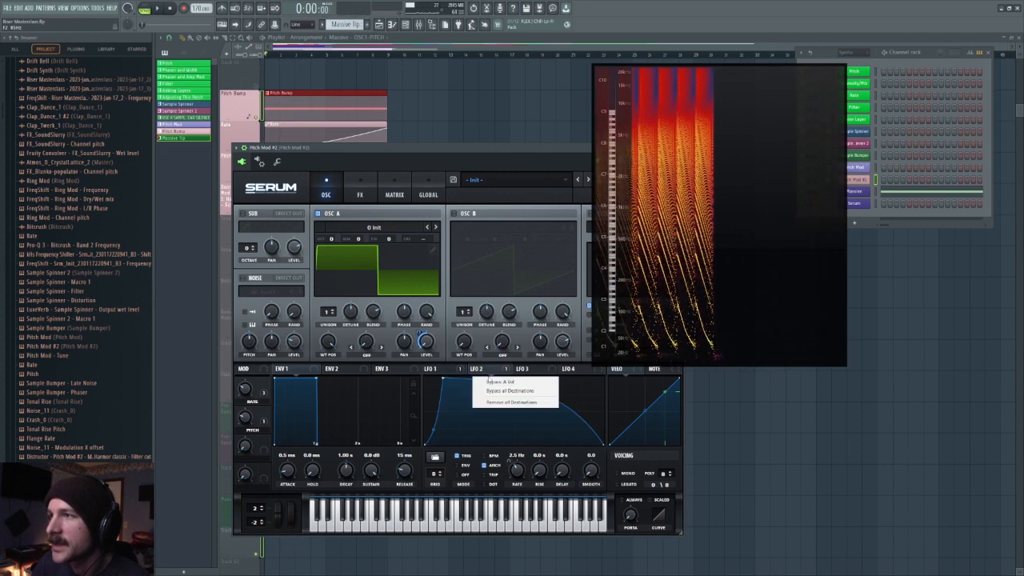
{"action": "left_click", "coordinate": [496, 382]}
{"action": "right_click", "coordinate": [503, 368]}
{"action": "left_click", "coordinate": [504, 380]}
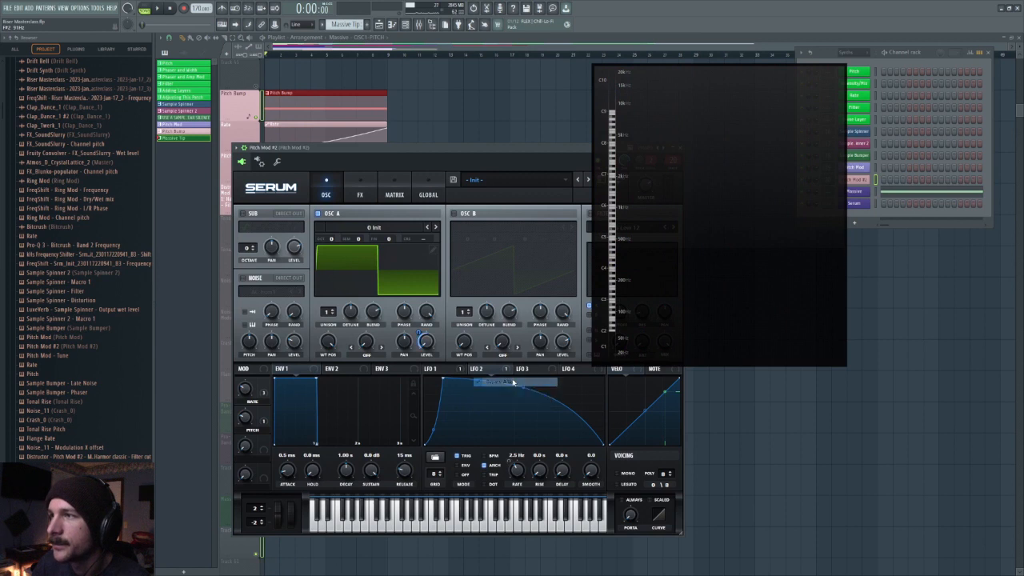
{"action": "key", "text": "space"}
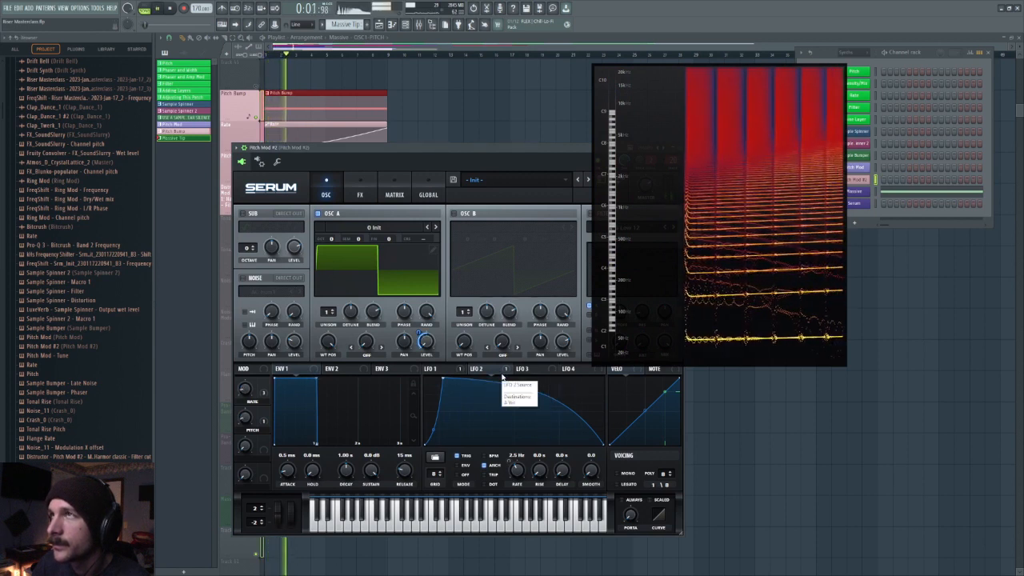
{"action": "key", "text": "space"}
Step: Toggle LFO 2's A Vol bypass, restore LFO 1's master tuning modulation and play the patch with both LFOs active
{"action": "right_click", "coordinate": [495, 371]}
{"action": "left_click", "coordinate": [498, 381]}
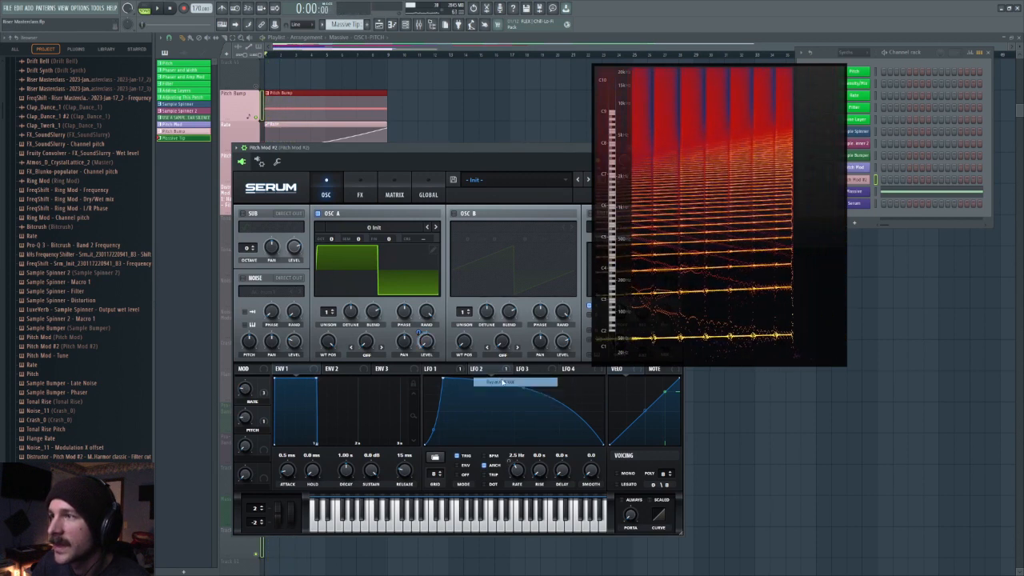
{"action": "right_click", "coordinate": [461, 371]}
{"action": "left_click", "coordinate": [471, 381]}
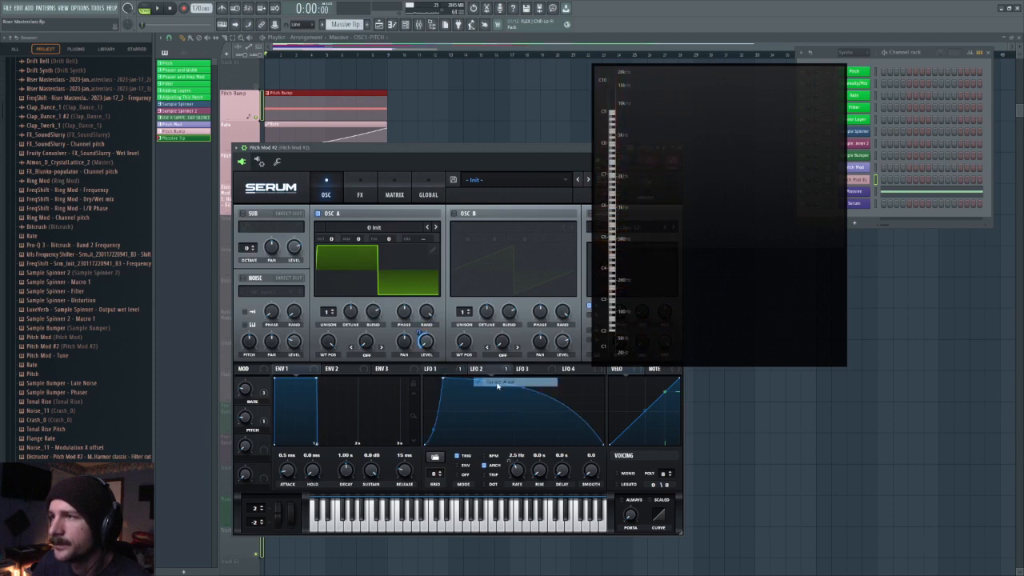
{"action": "key", "text": "space"}
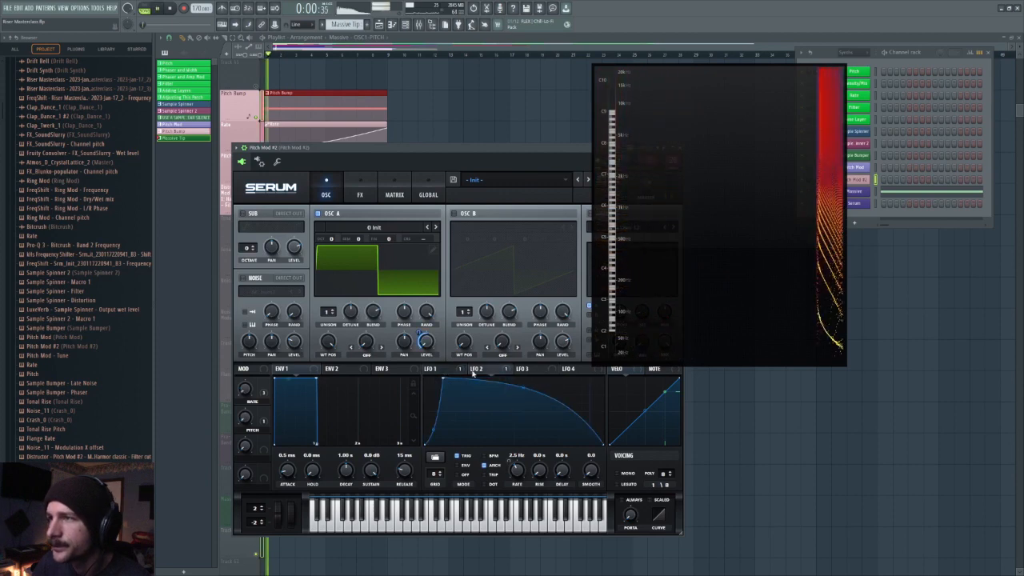
Step: Show Serum's effects page, move the spectrogram off the instrument and stop playback
{"action": "left_click", "coordinate": [359, 186]}
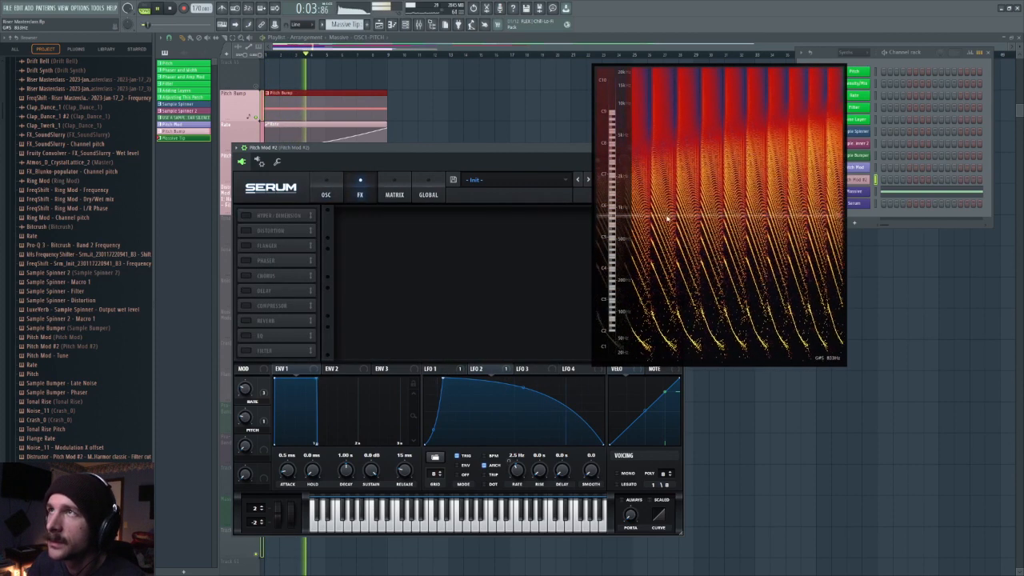
{"action": "left_click_drag", "start_coordinate": [762, 241], "coordinate": [872, 298]}
{"action": "key", "text": "space"}
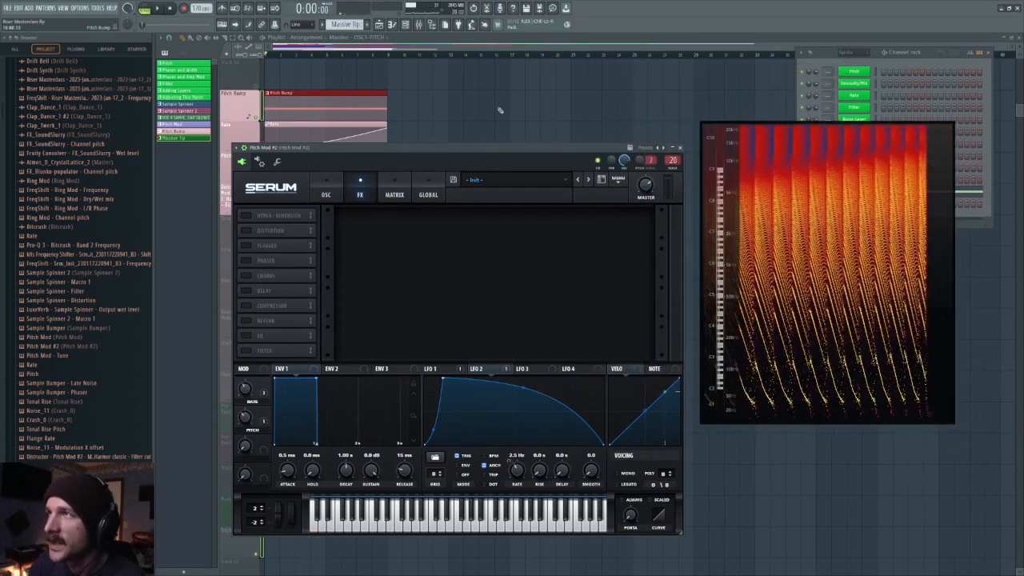
Step: Show the mixer, hide the spectrogram and inspect Pitch Mod #2's Pro-Q 3 curve and its band near 200 Hz
{"action": "left_click", "coordinate": [418, 24]}
{"action": "left_click_drag", "start_coordinate": [844, 230], "coordinate": [582, 290]}
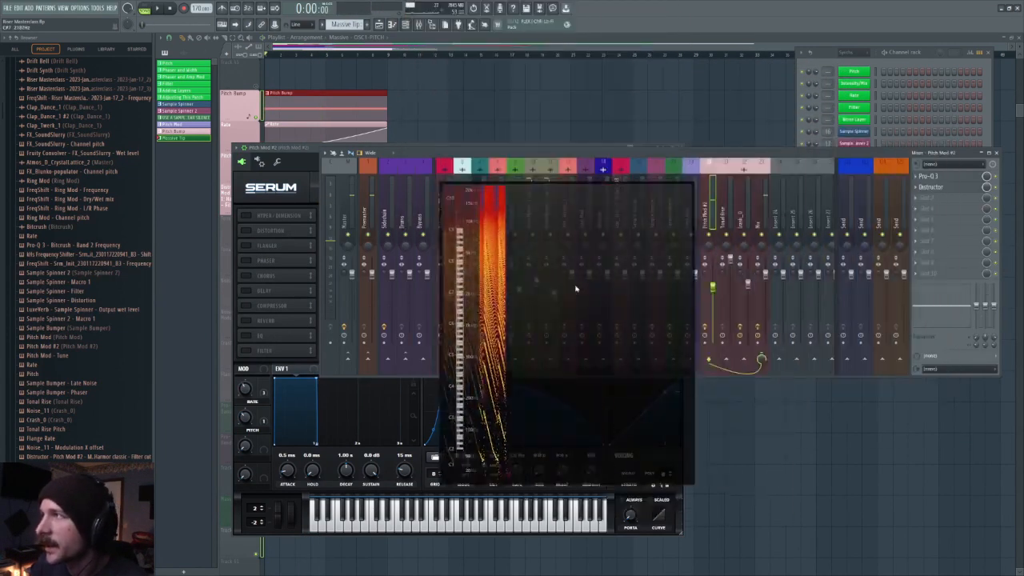
{"action": "key", "text": "Escape"}
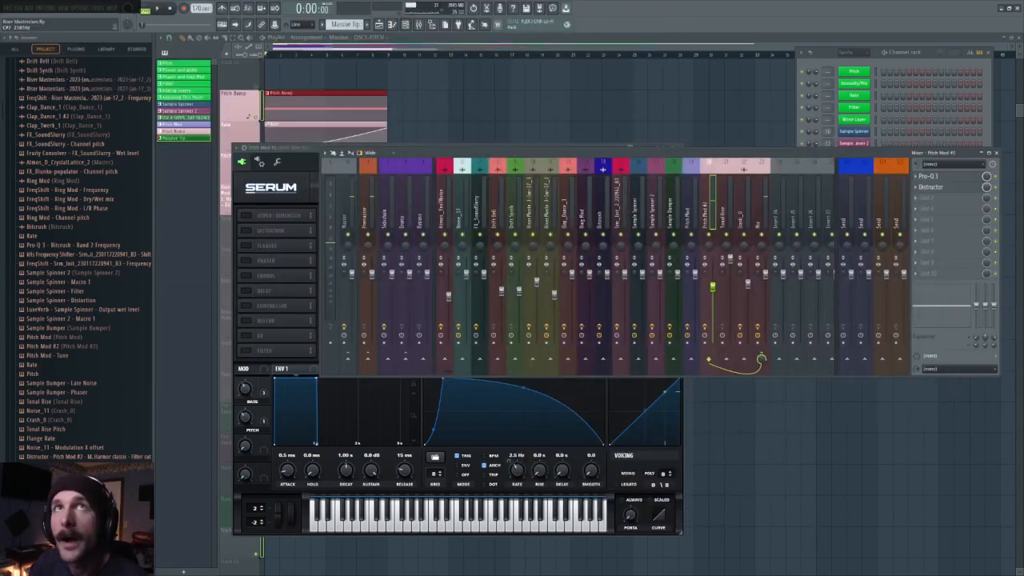
{"action": "left_click", "coordinate": [945, 180]}
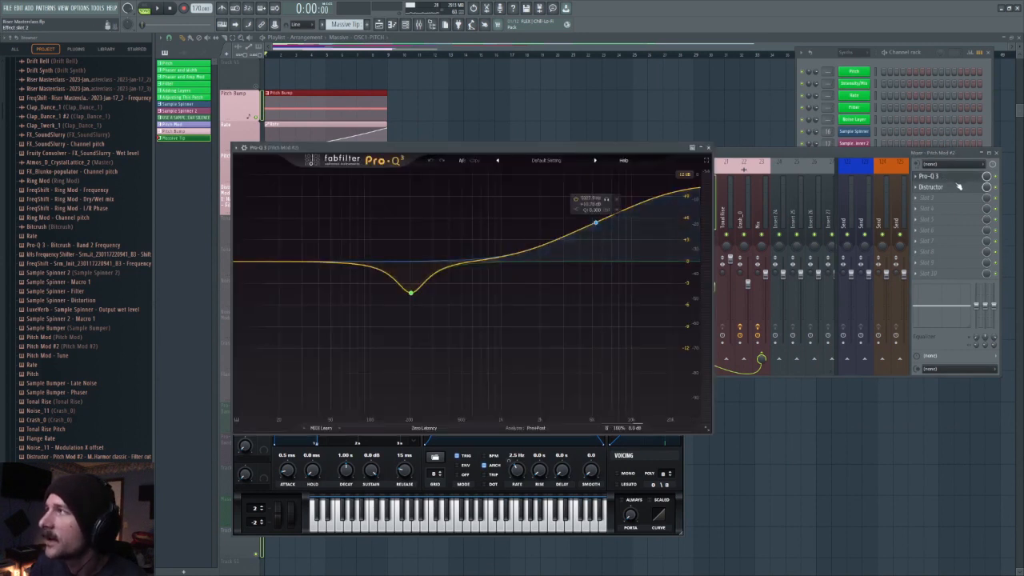
{"action": "left_click", "coordinate": [411, 294]}
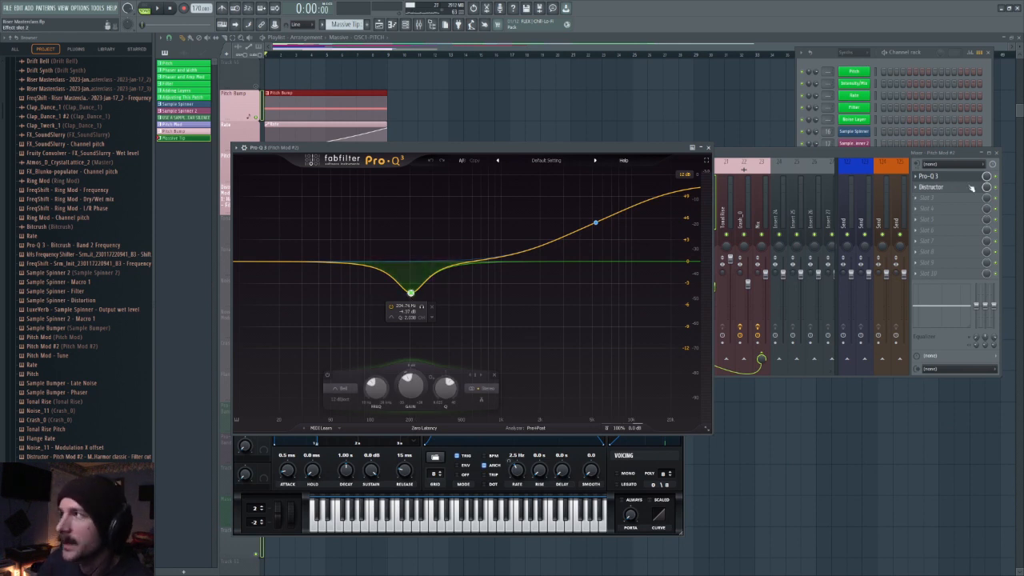
Step: Open Distructor on Pitch Mod #2 and compare playback with its distortion module bypassed and active
{"action": "left_click", "coordinate": [933, 187]}
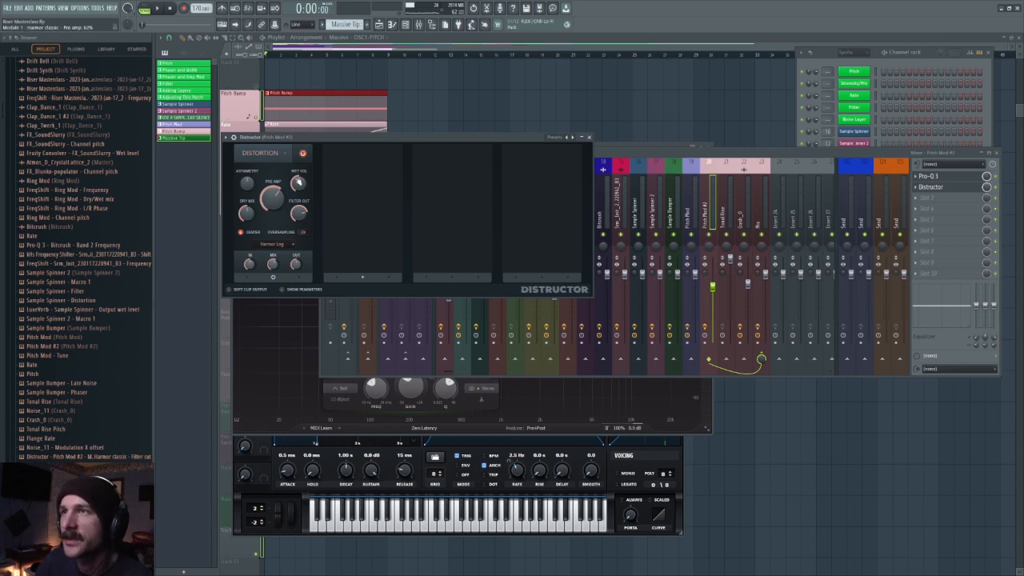
{"action": "left_click", "coordinate": [303, 155]}
{"action": "key", "text": "space"}
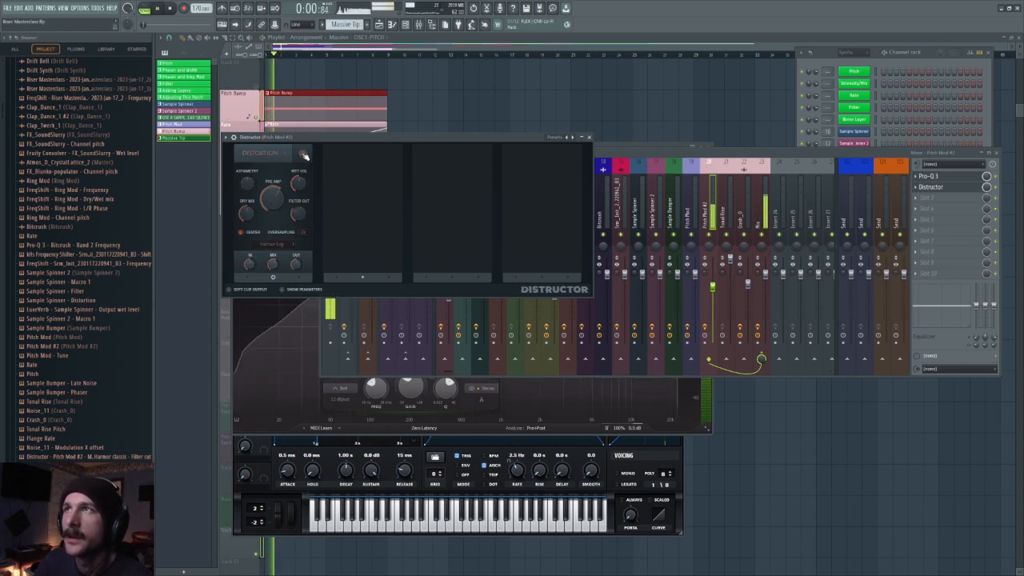
{"action": "key", "text": "space"}
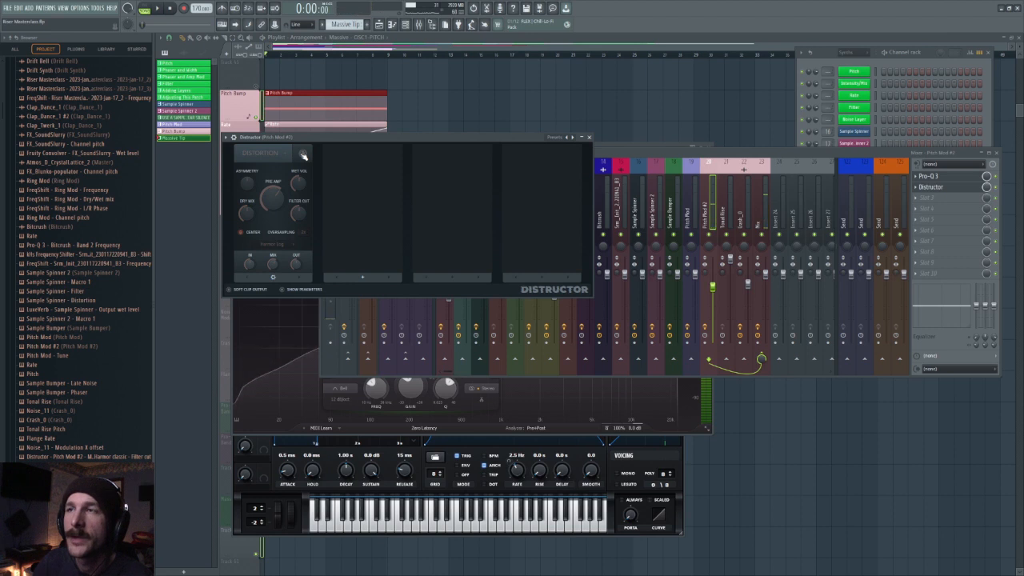
{"action": "left_click", "coordinate": [303, 154]}
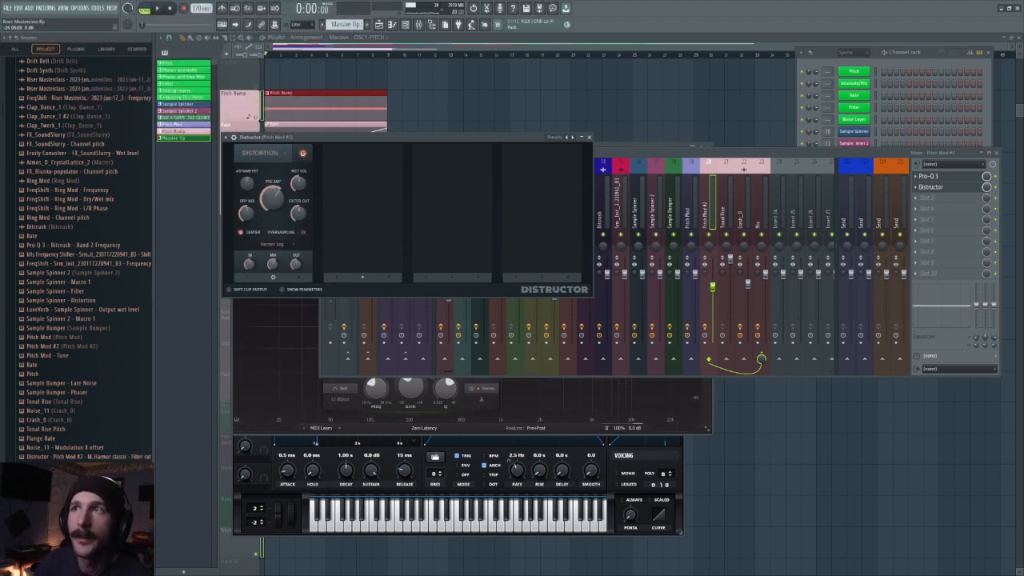
{"action": "key", "text": "space"}
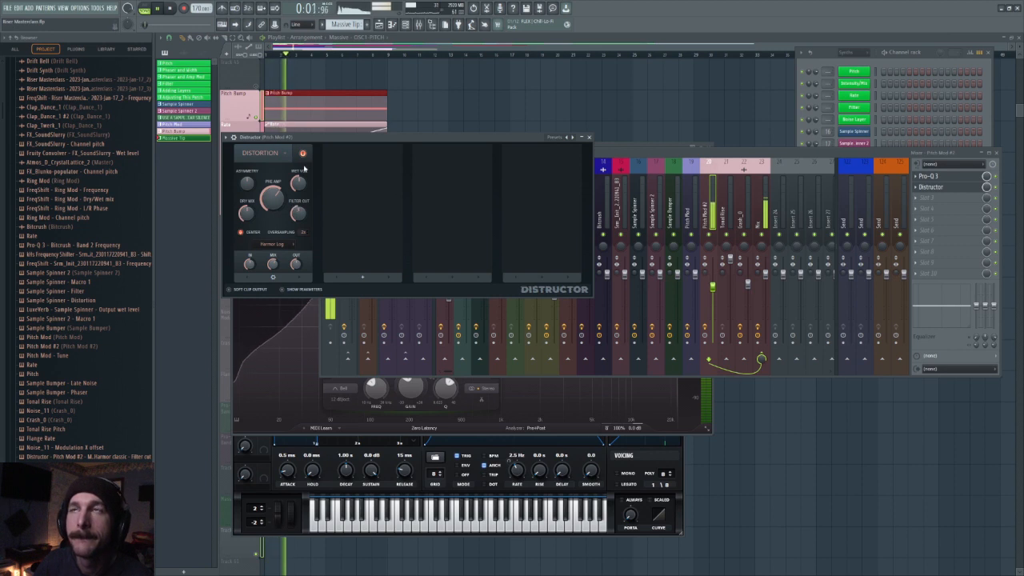
{"action": "key", "text": "ctrl+s"}
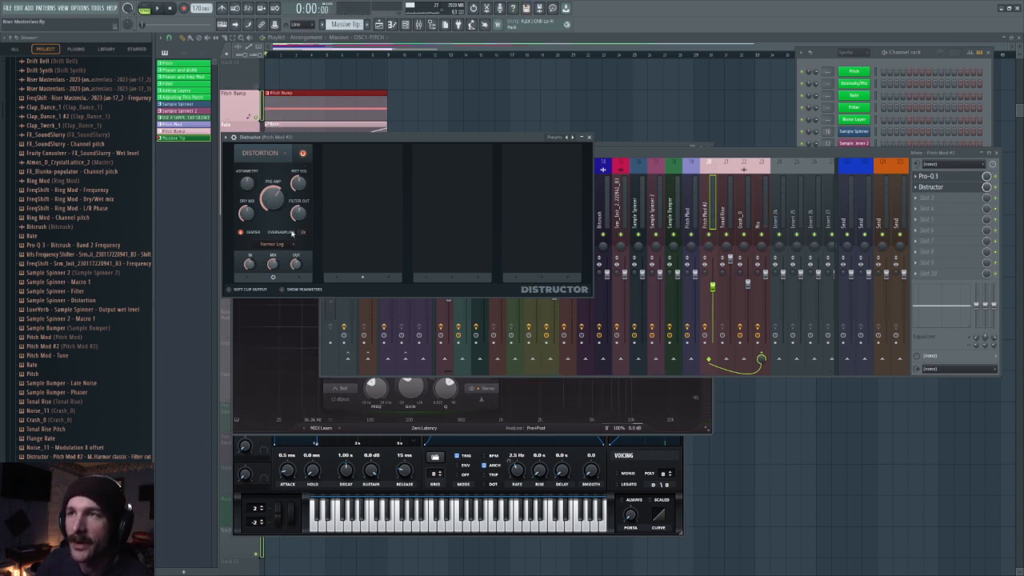
Step: Clear the floating windows to view the Distructor filter cutoff automation in the playlist, and reopen Distructor from the mixer
{"action": "left_click", "coordinate": [667, 156]}
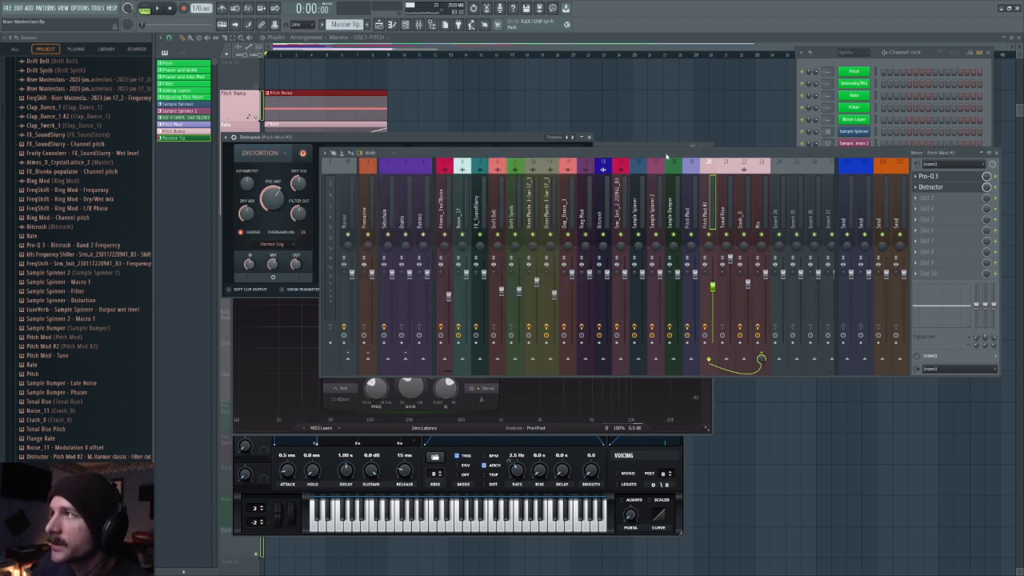
{"action": "key", "text": "F12"}
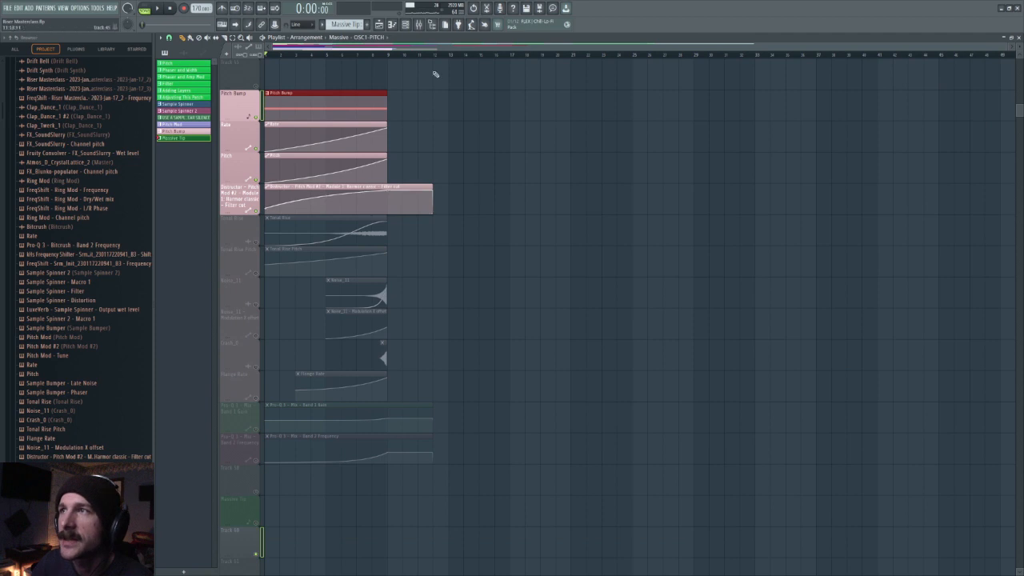
{"action": "left_click", "coordinate": [418, 24]}
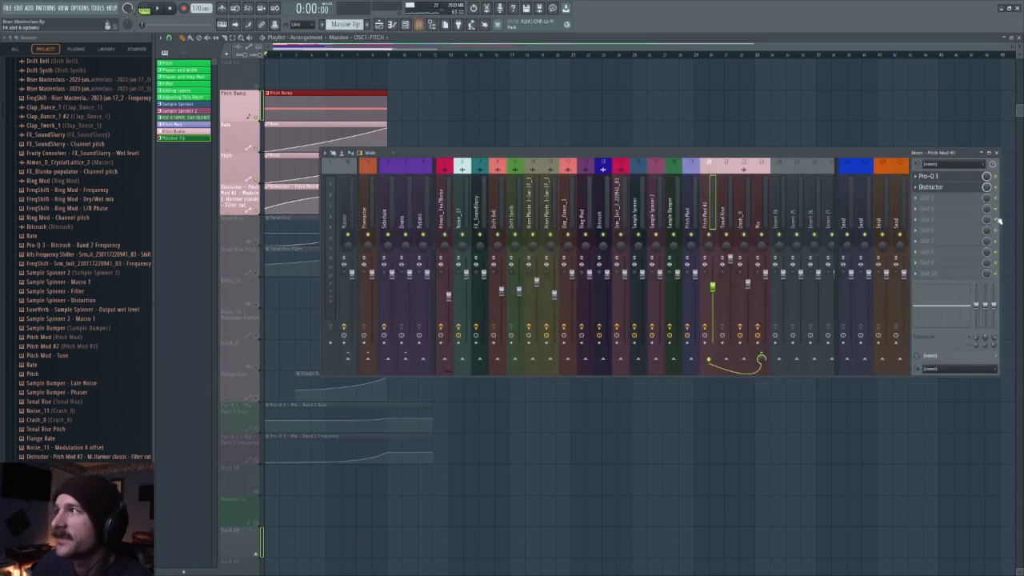
{"action": "left_click", "coordinate": [948, 186]}
Step: Audition the patch with a changed mix level on the distortion module, undo the mix change and replay it
{"action": "key", "text": "space"}
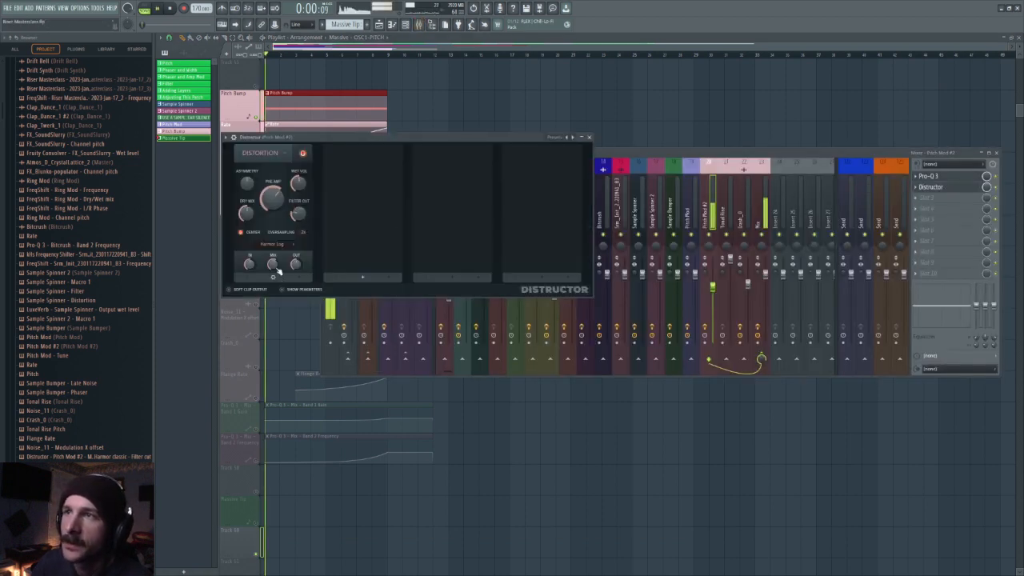
{"action": "key", "text": "space"}
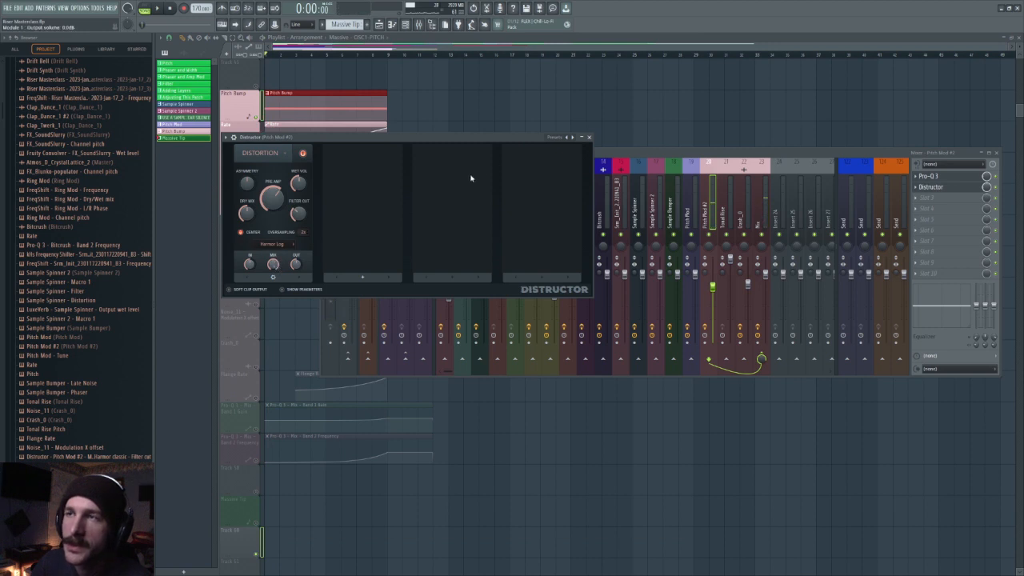
{"action": "key", "text": "space"}
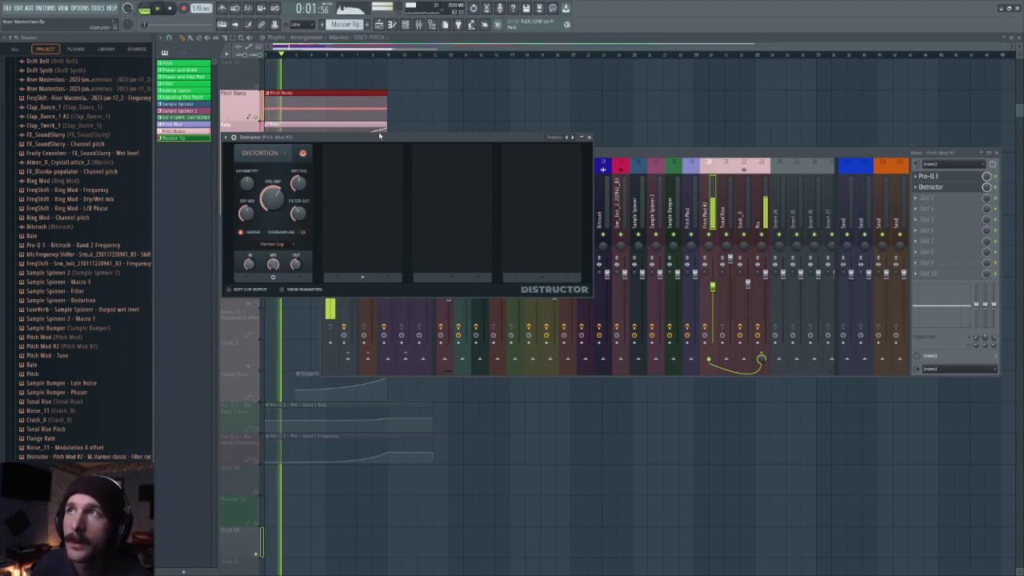
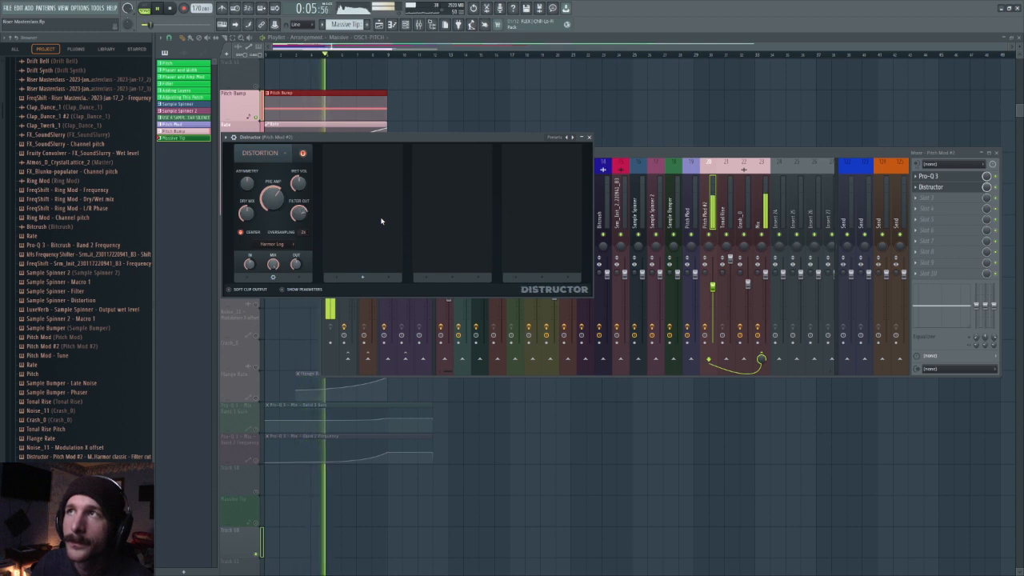
{"action": "key", "text": "space"}
{"action": "key", "text": "ctrl+z"}
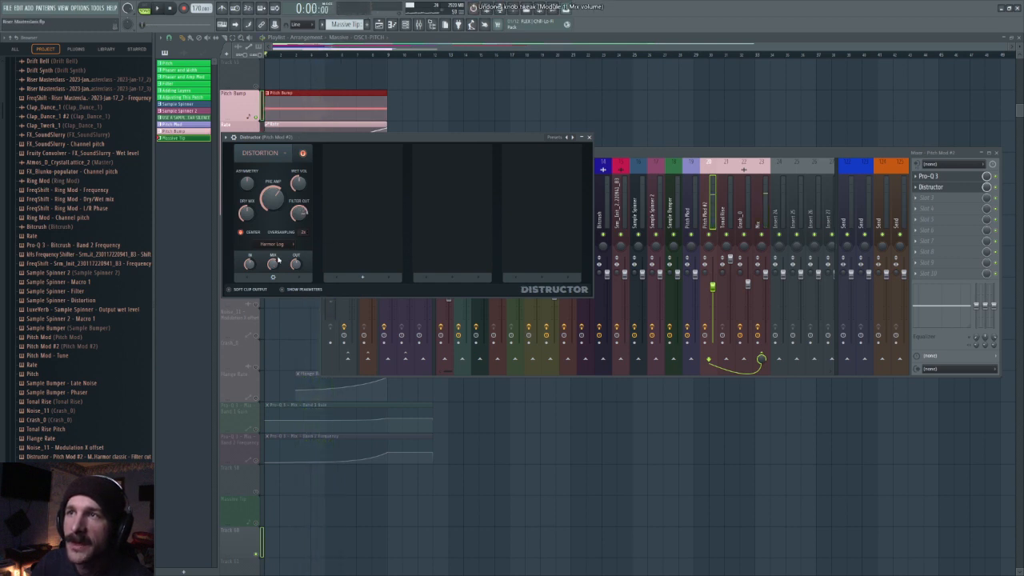
{"action": "key", "text": "space"}
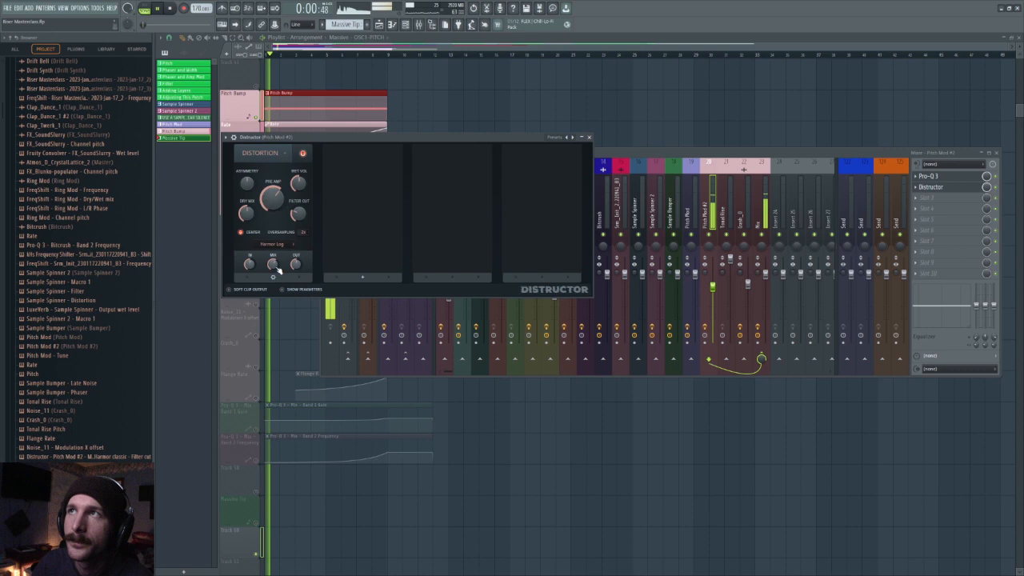
Step: Stop playback, unmute the Tonal Rise and Tonal Rise Pitch tracks and mute the Pitch Bump clip
{"action": "left_click", "coordinate": [423, 115]}
{"action": "key", "text": "space"}
{"action": "left_click", "coordinate": [256, 242]}
{"action": "left_click", "coordinate": [256, 274]}
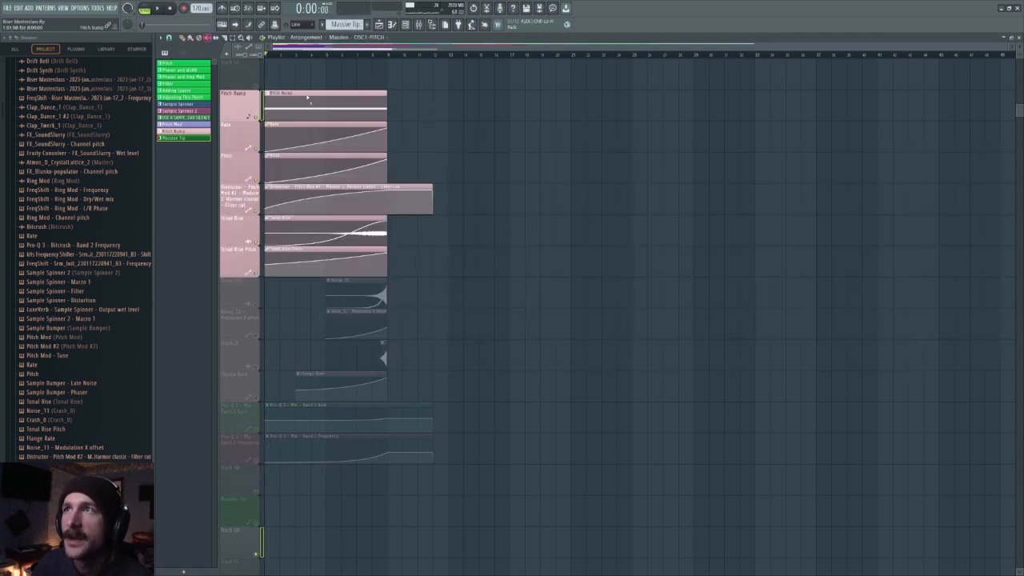
Step: Open the Tonal Rise audio clip and toggle its Reverse option off and on to compare the waveform directions
{"action": "double_click", "coordinate": [347, 233]}
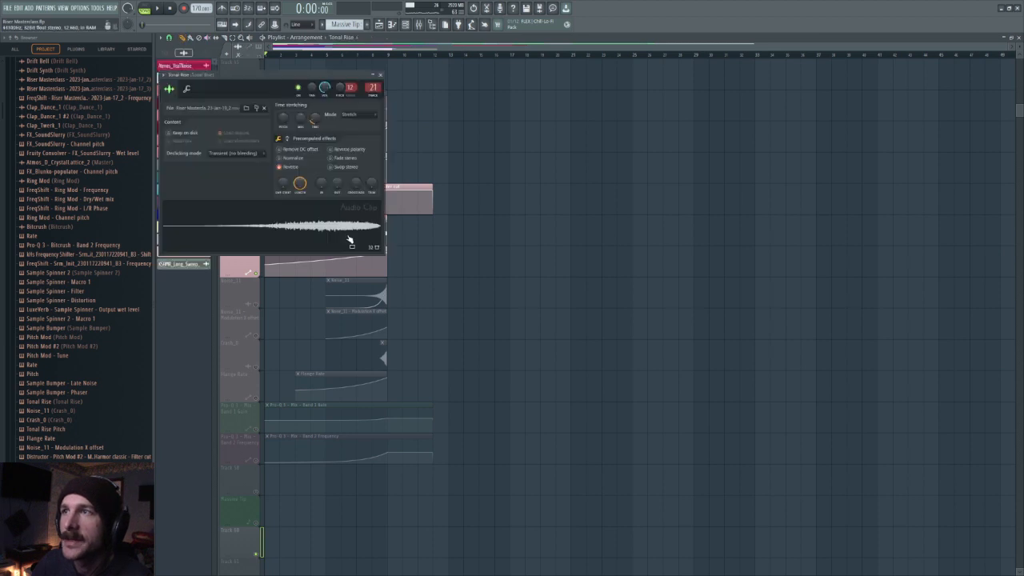
{"action": "left_click", "coordinate": [293, 166]}
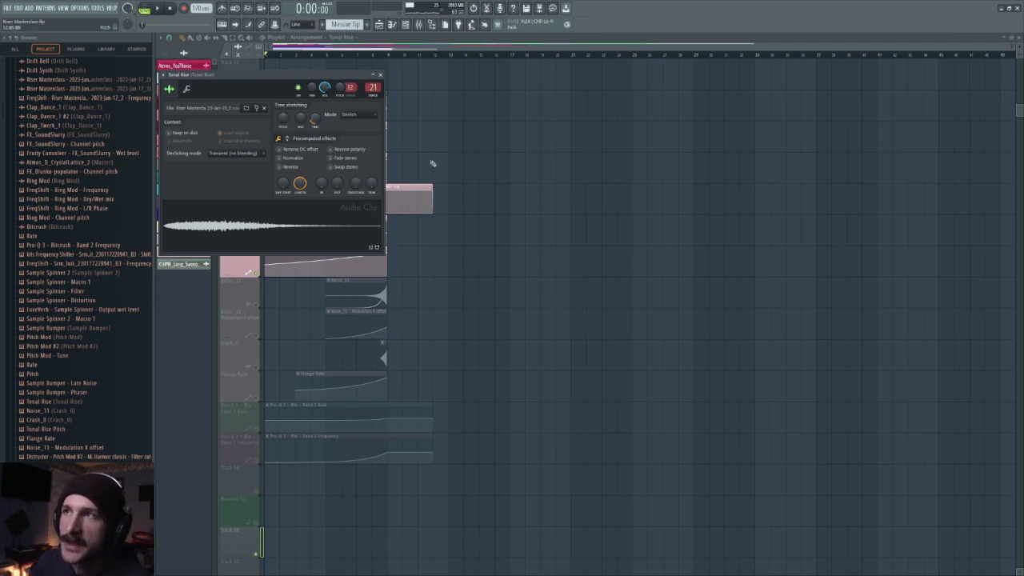
{"action": "right_click", "coordinate": [691, 280]}
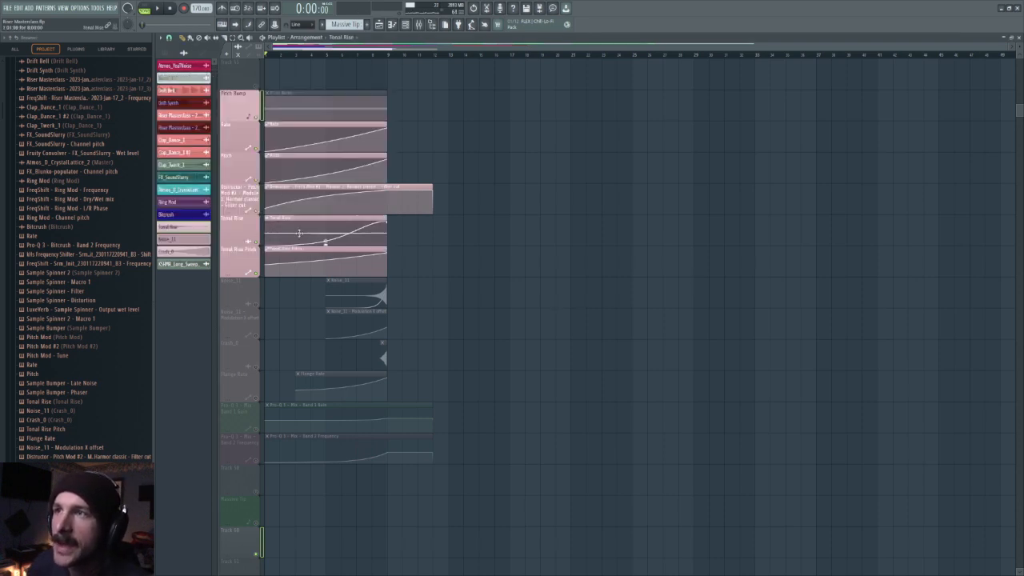
{"action": "double_click", "coordinate": [325, 240]}
{"action": "left_click", "coordinate": [286, 167]}
{"action": "right_click", "coordinate": [459, 243]}
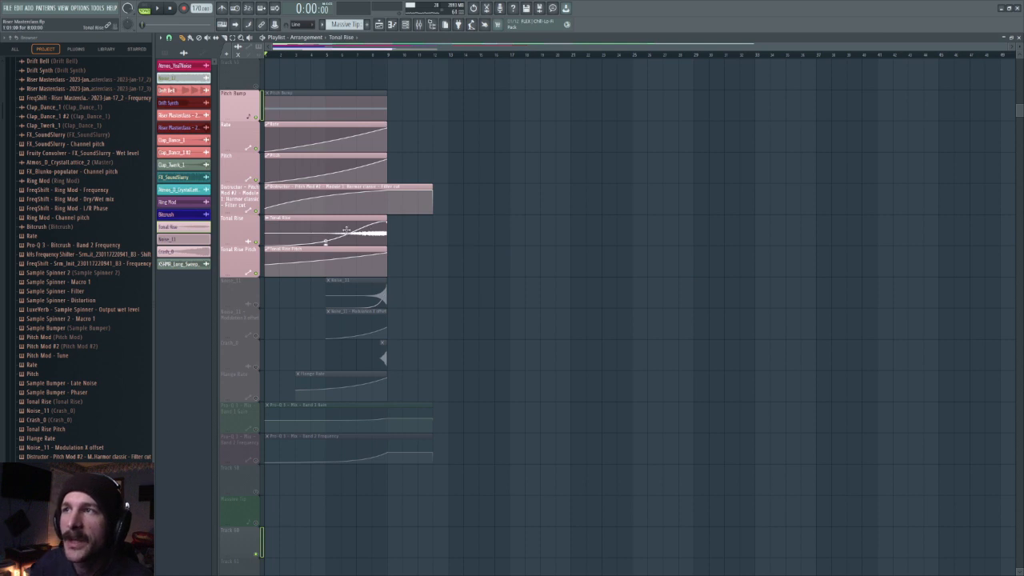
Step: Place the playhead at about bar 5, and check the Pitch Bump note and the Tonal Rise clip's channel pitch
{"action": "left_click_drag", "start_coordinate": [328, 53], "coordinate": [329, 57]}
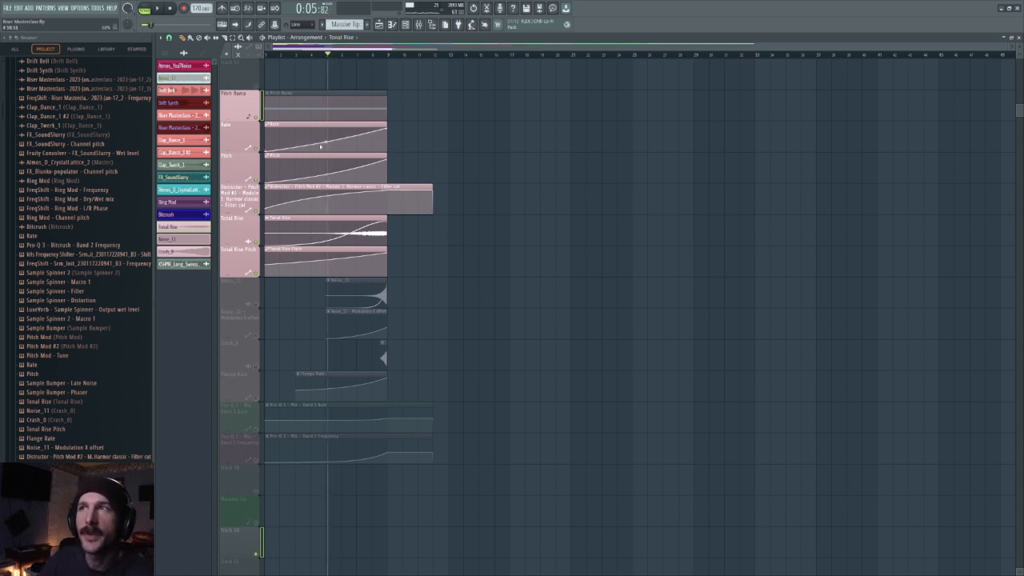
{"action": "double_click", "coordinate": [308, 116]}
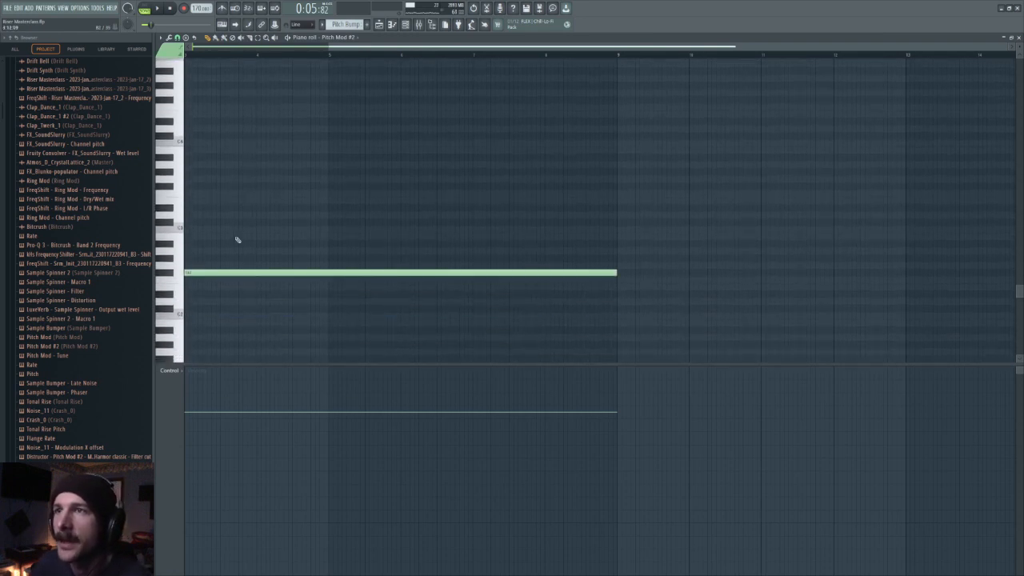
{"action": "left_click", "coordinate": [380, 23]}
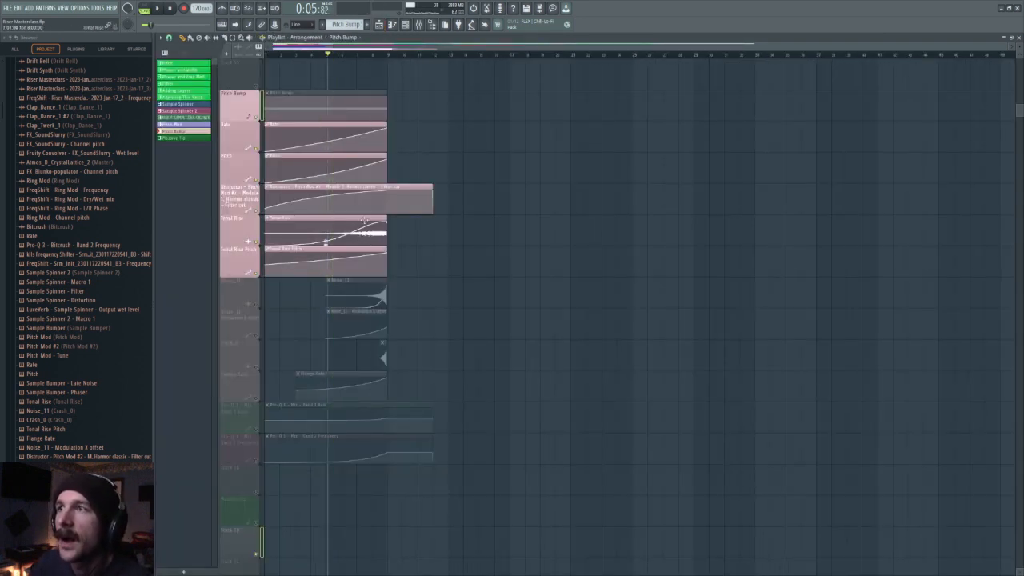
{"action": "double_click", "coordinate": [376, 236]}
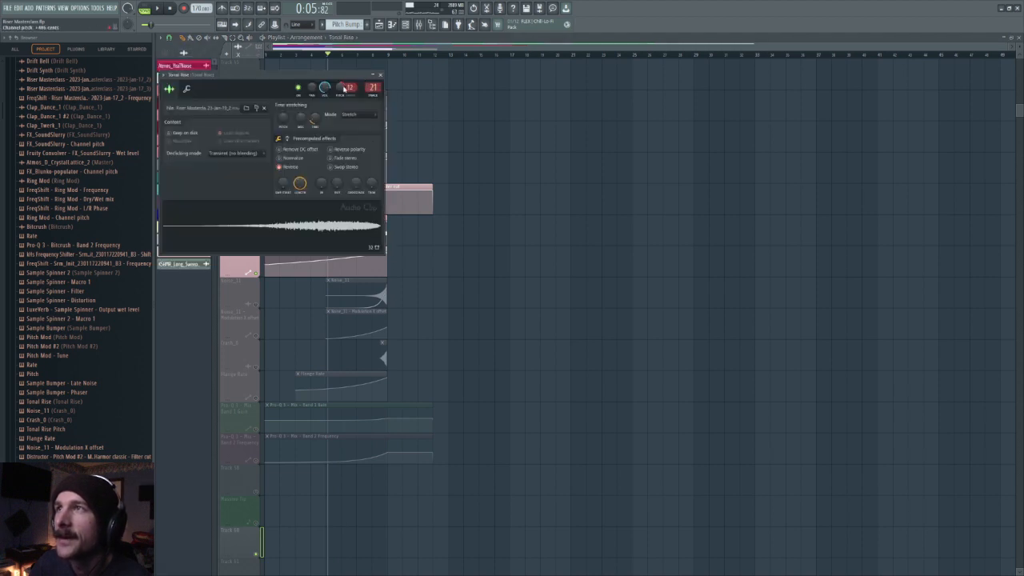
{"action": "key", "text": "Escape"}
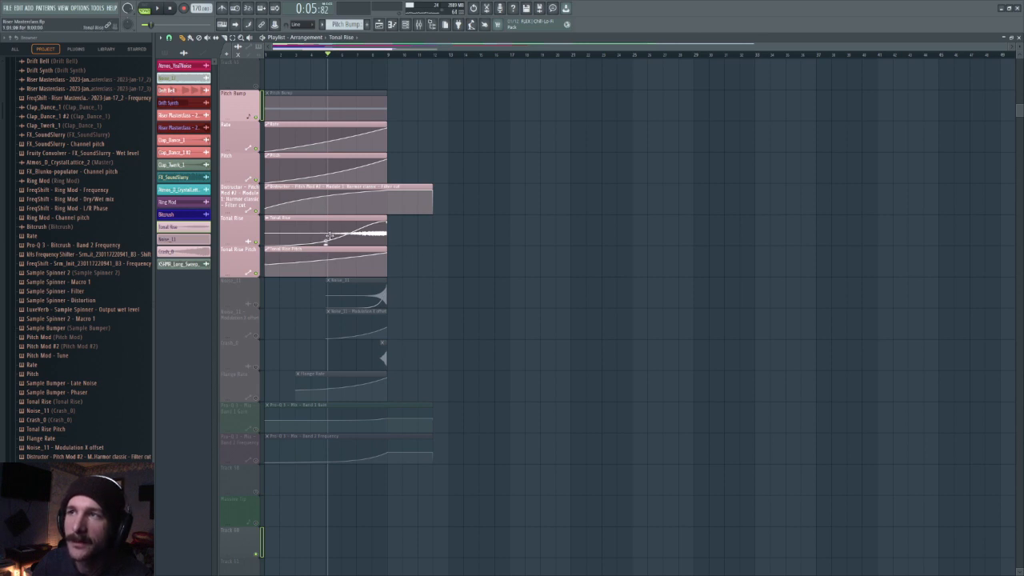
Step: Play the Tonal Rise layer from about bar 5, unmute the Pitch Bump clip and return the playhead to the start
{"action": "key", "text": "space"}
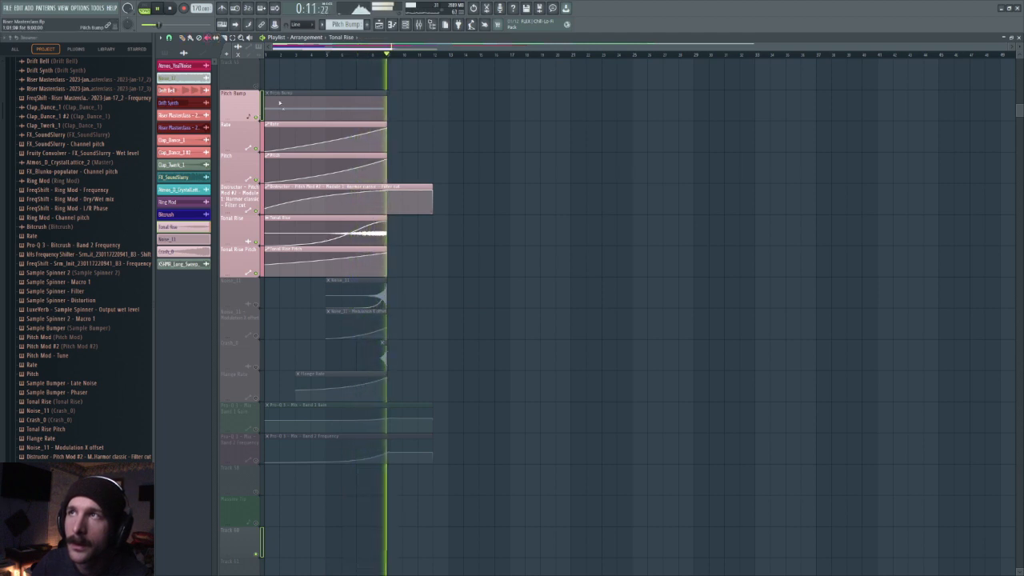
{"action": "key", "text": "space"}
{"action": "left_click", "coordinate": [339, 107]}
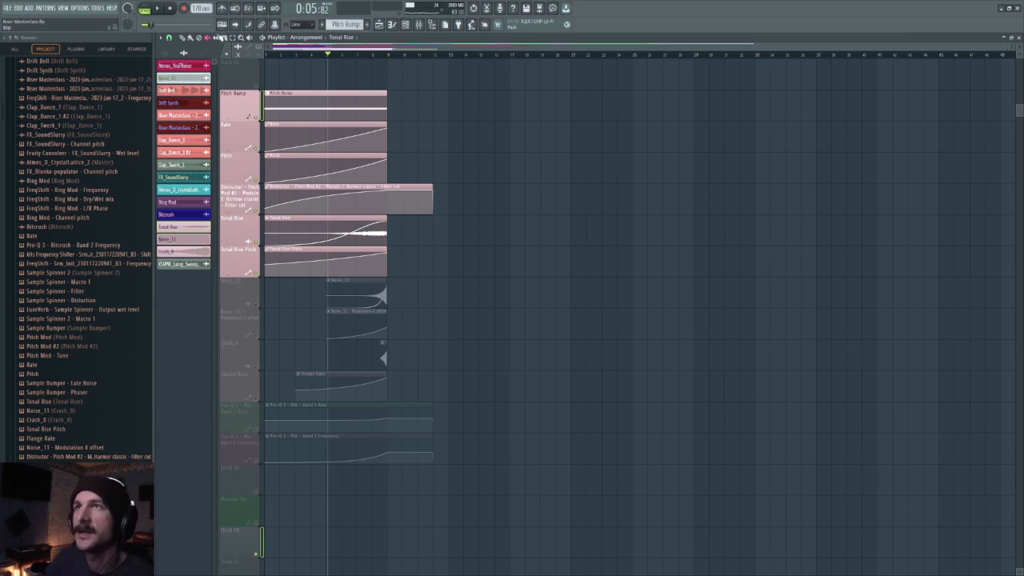
{"action": "left_click_drag", "start_coordinate": [290, 54], "coordinate": [265, 55]}
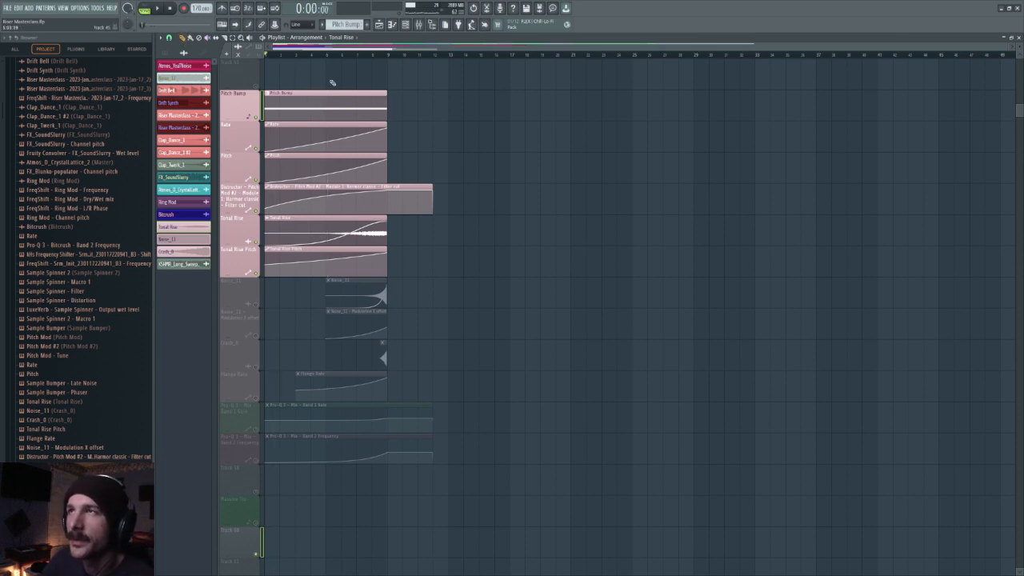
Step: Show only the synth channels in the channel rack and open the Pitch Mod #2 Serum patch at its modulation matrix
{"action": "key", "text": "F6"}
{"action": "left_click", "coordinate": [845, 52]}
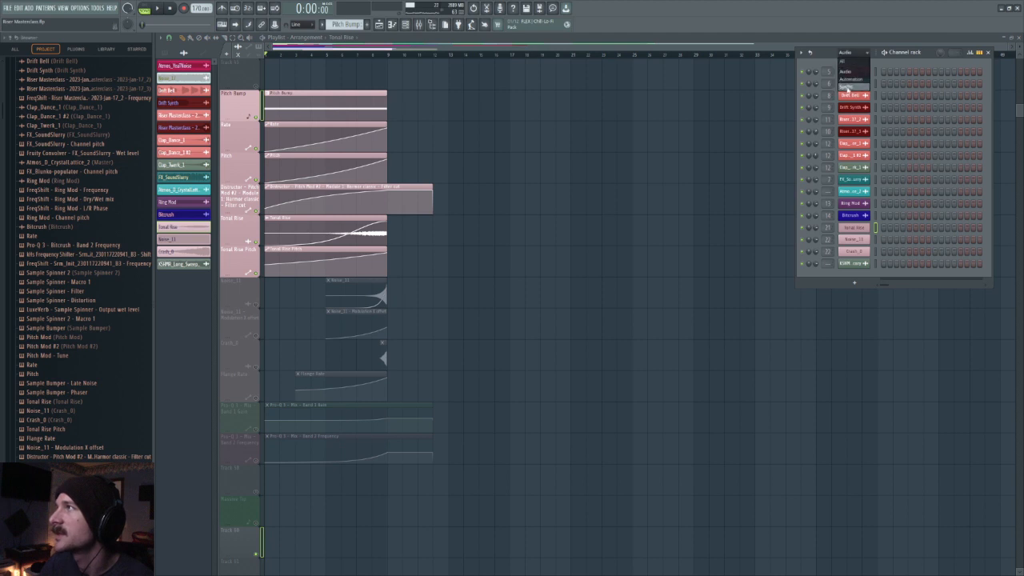
{"action": "left_click", "coordinate": [846, 80]}
{"action": "left_click", "coordinate": [847, 86]}
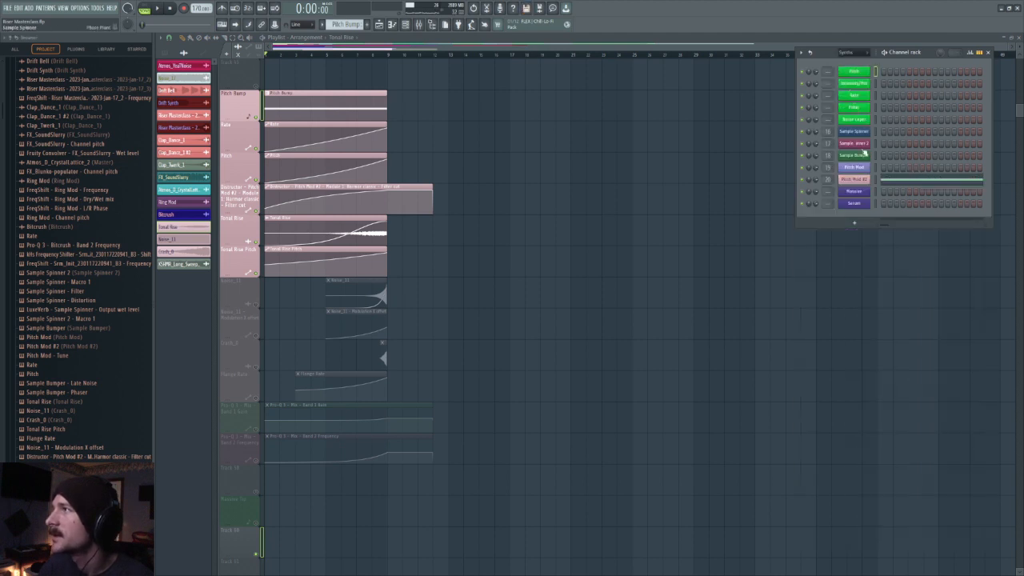
{"action": "left_click", "coordinate": [863, 182]}
{"action": "left_click", "coordinate": [360, 194]}
{"action": "left_click", "coordinate": [428, 194]}
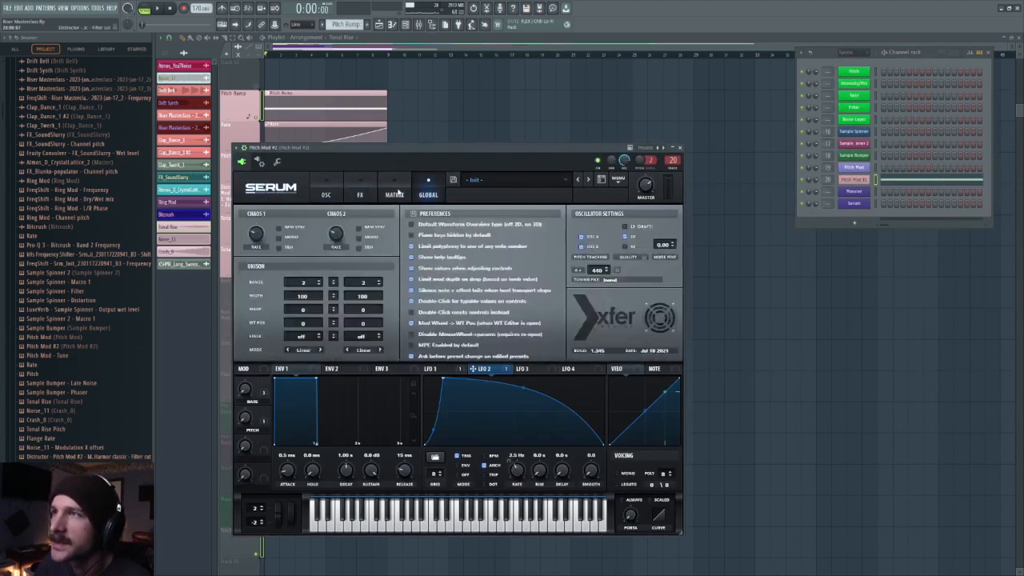
{"action": "left_click", "coordinate": [394, 194]}
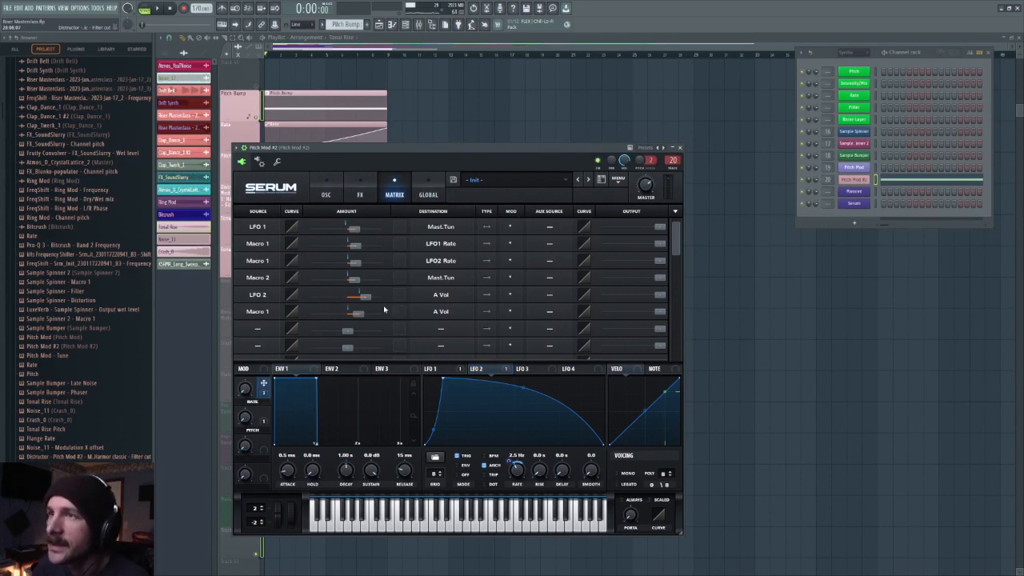
Step: Sort the Serum modulation matrix by source and return to the playlist
{"action": "left_click", "coordinate": [673, 211]}
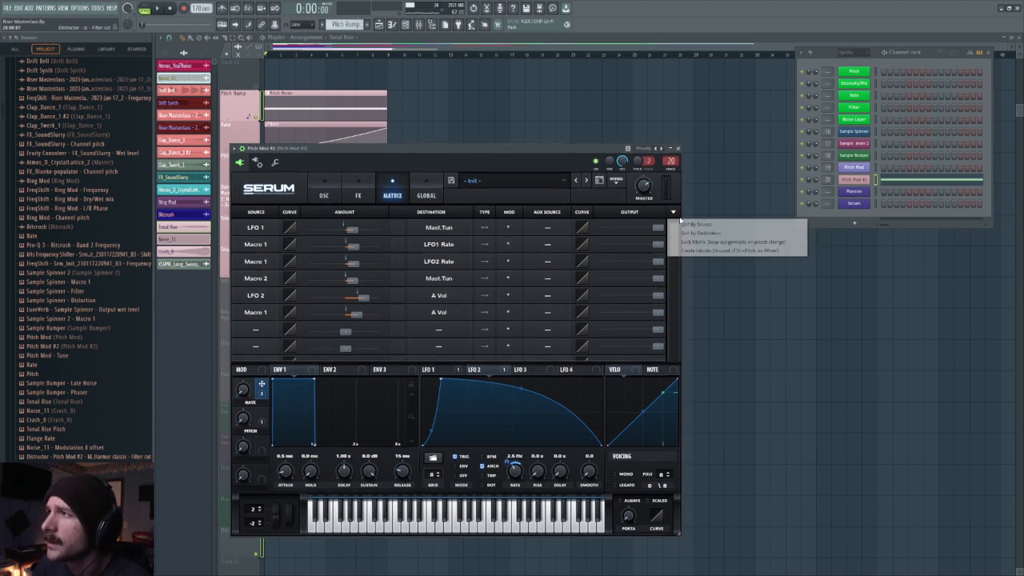
{"action": "left_click", "coordinate": [708, 222]}
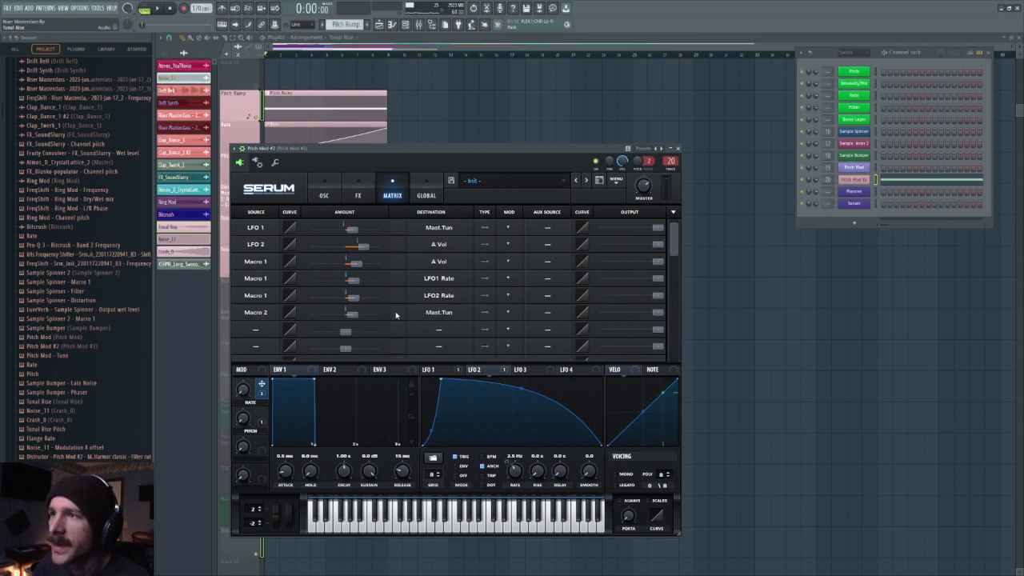
{"action": "key", "text": "F5"}
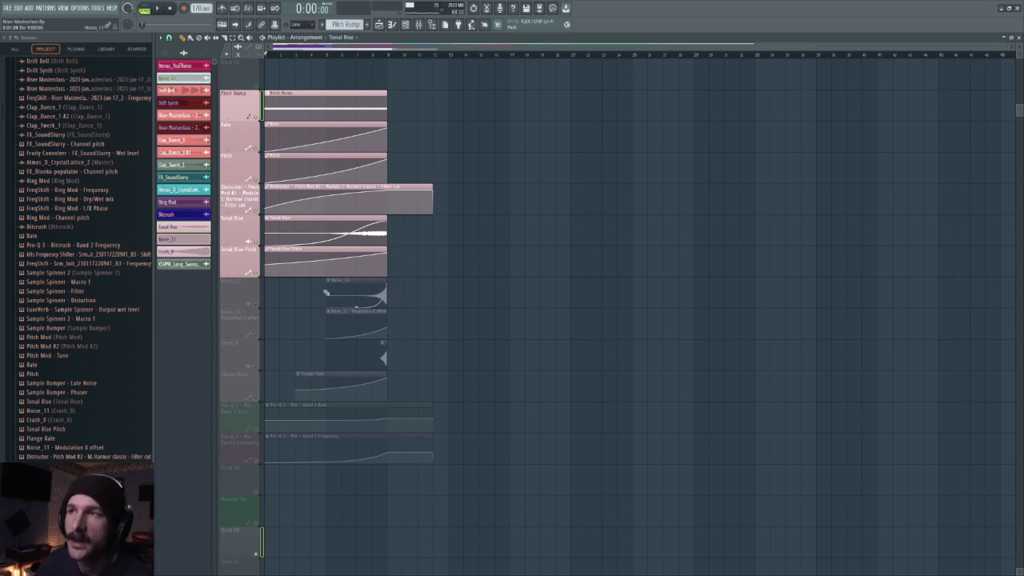
Step: Solo the Noise_11 track, unmute its Modulation X offset, Crash_0 and Flange Rate tracks, and place the playhead at bar 5
{"action": "left_click", "coordinate": [258, 306]}
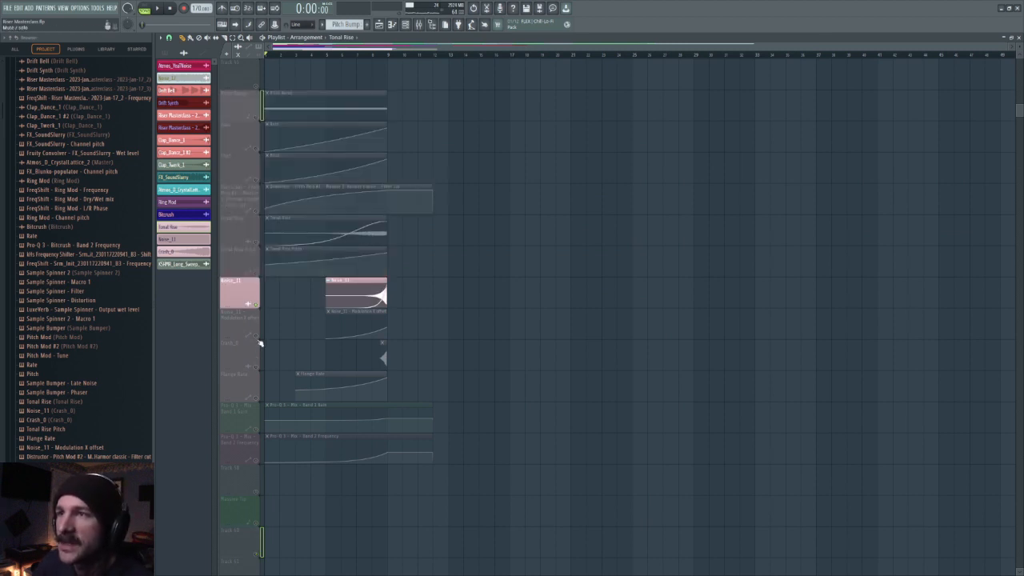
{"action": "left_click_drag", "start_coordinate": [258, 342], "coordinate": [259, 396]}
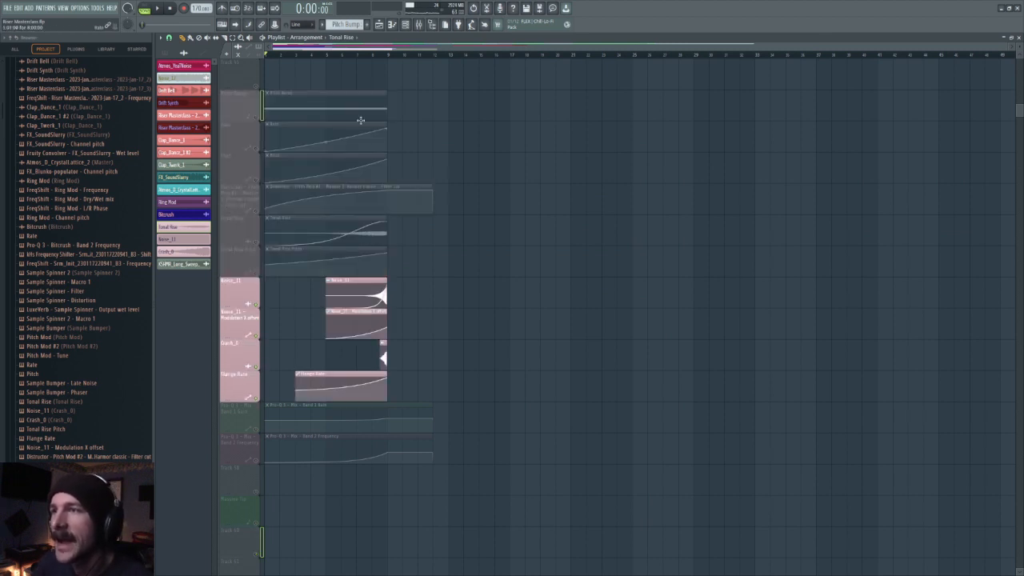
{"action": "left_click", "coordinate": [327, 57]}
{"action": "scroll", "coordinate": [342, 57], "scroll_direction": "up", "scroll_amount": 3}
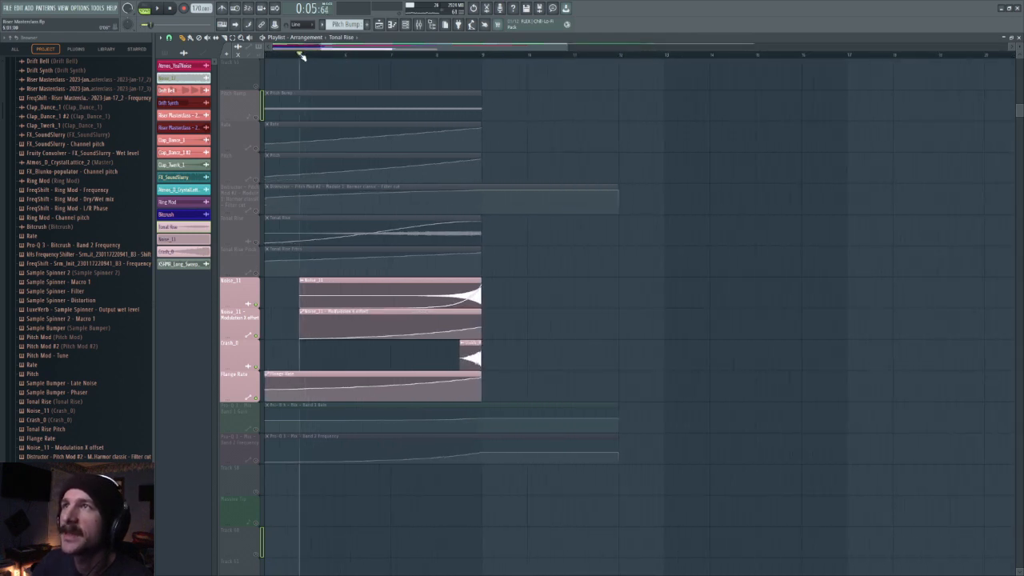
Step: Solo the Pitch Bump track, unmute its Rate, Pitch and Distructor filter cut automation, and briefly audition it from bar 5
{"action": "left_click", "coordinate": [256, 242]}
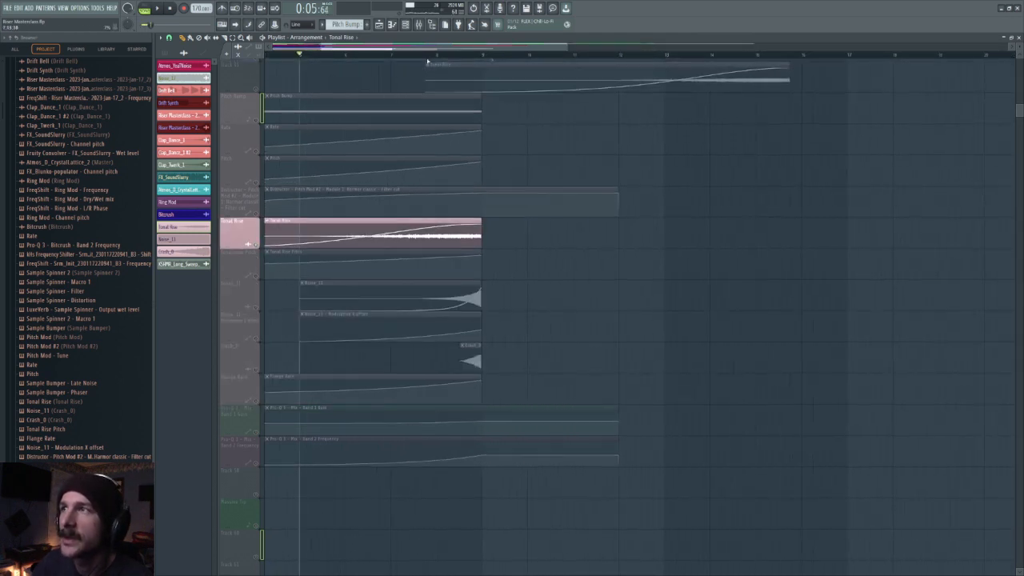
{"action": "left_click", "coordinate": [259, 120]}
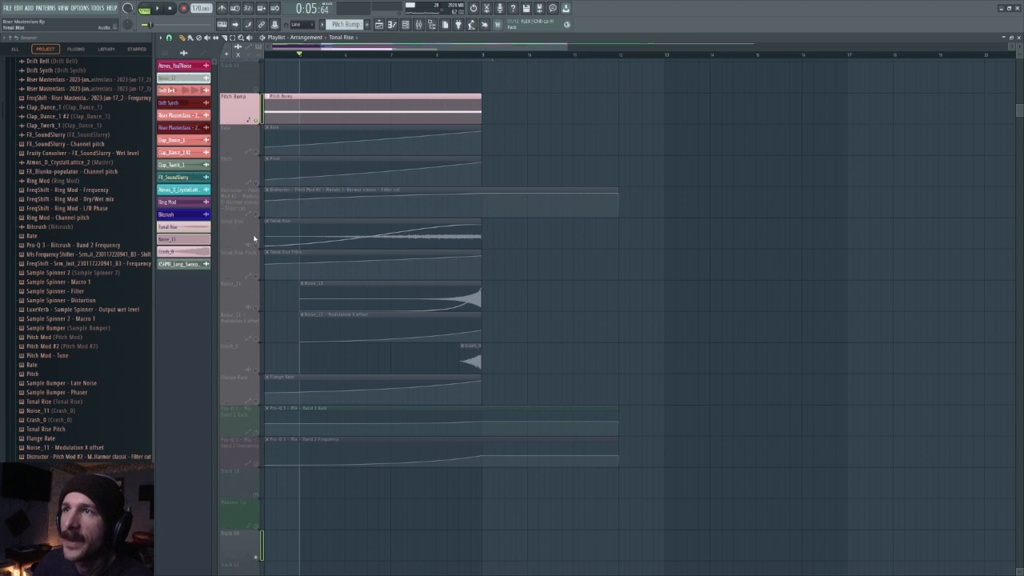
{"action": "key", "text": "space"}
{"action": "key", "text": "space"}
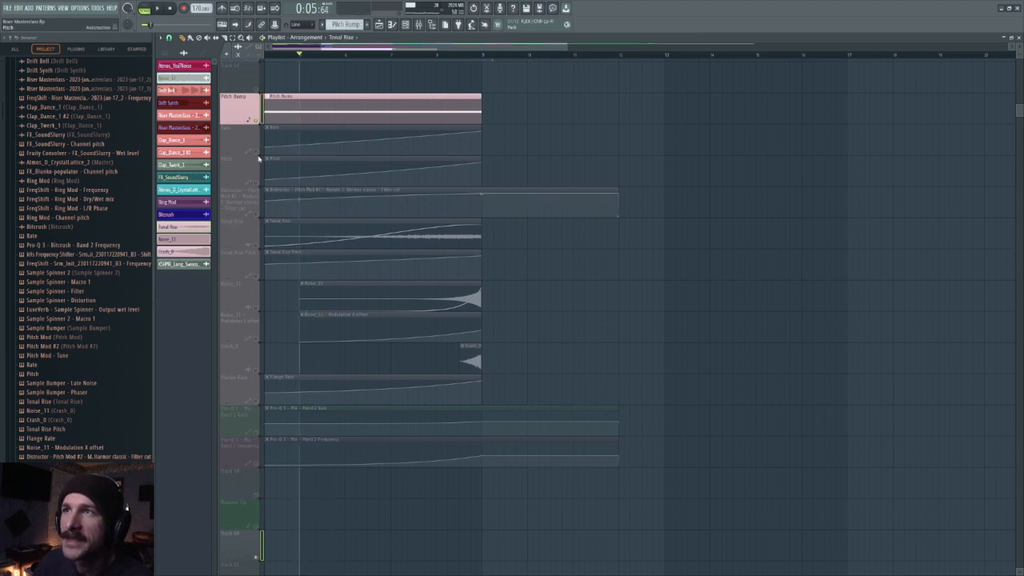
{"action": "left_click", "coordinate": [257, 153]}
{"action": "left_click", "coordinate": [257, 184]}
{"action": "left_click", "coordinate": [257, 214]}
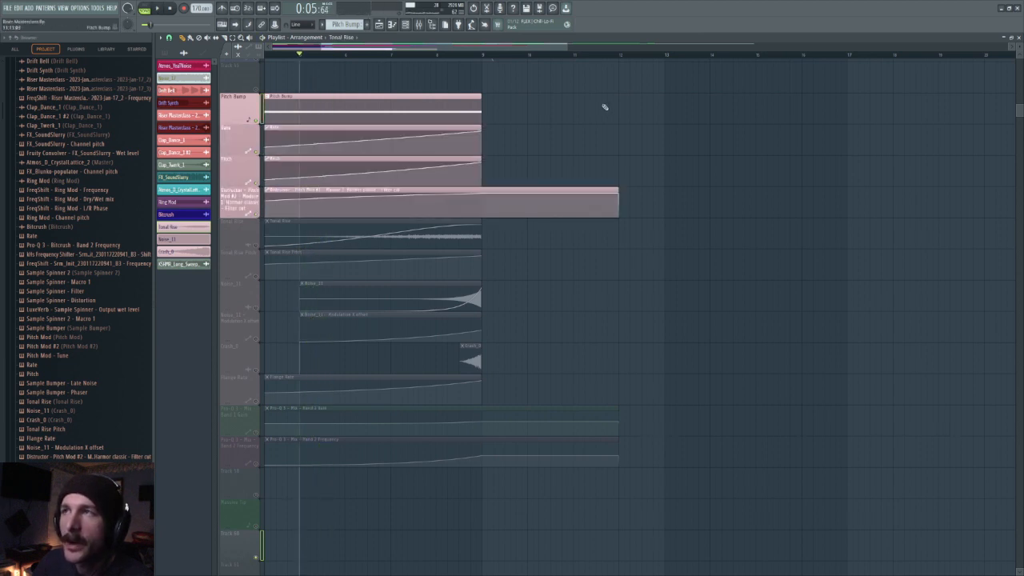
{"action": "key", "text": "space"}
{"action": "key", "text": "space"}
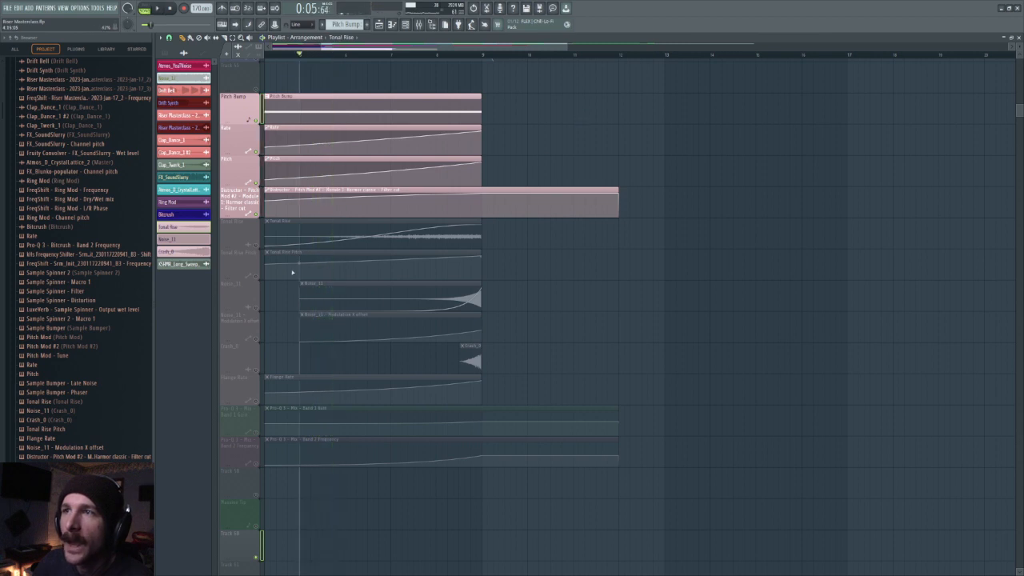
Step: Solo the Noise_11, Modulation X offset, Crash_0 and Flange Rate tracks together and play them from just before bar 8
{"action": "left_click", "coordinate": [256, 311], "text": "ctrl"}
{"action": "left_click", "coordinate": [258, 342]}
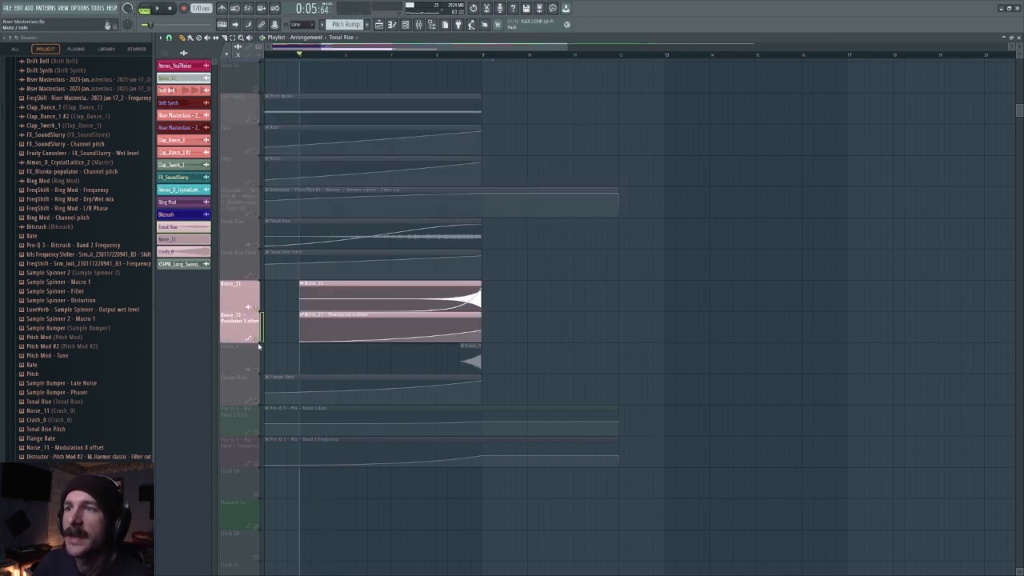
{"action": "left_click", "coordinate": [260, 370]}
{"action": "left_click", "coordinate": [258, 400]}
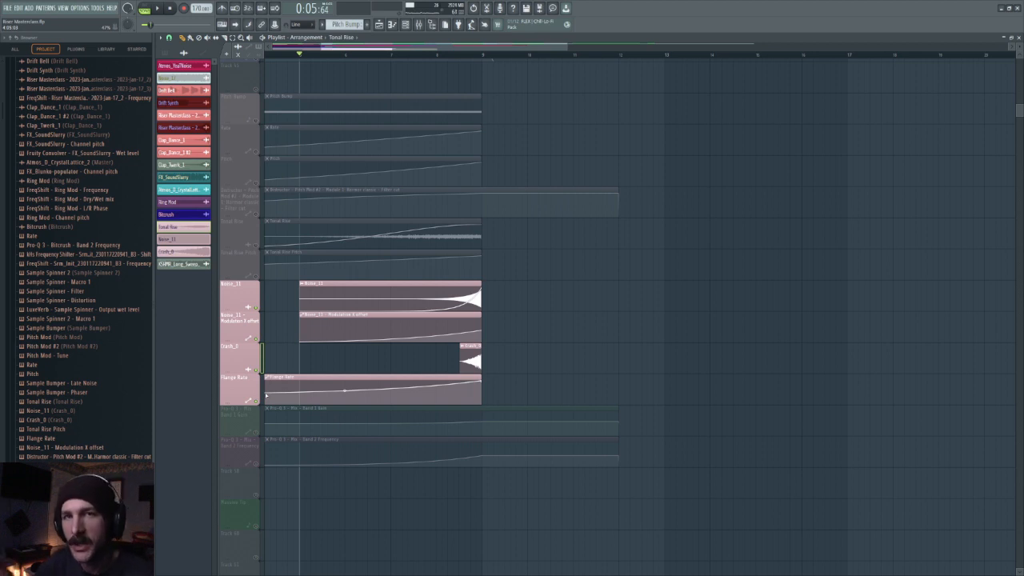
{"action": "left_click", "coordinate": [428, 56]}
{"action": "key", "text": "space"}
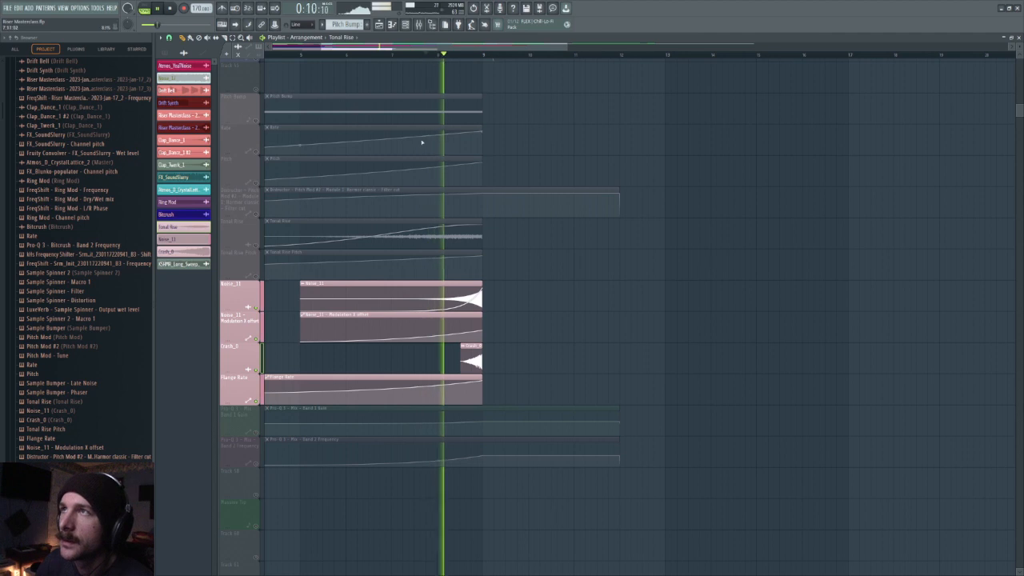
{"action": "key", "text": "space"}
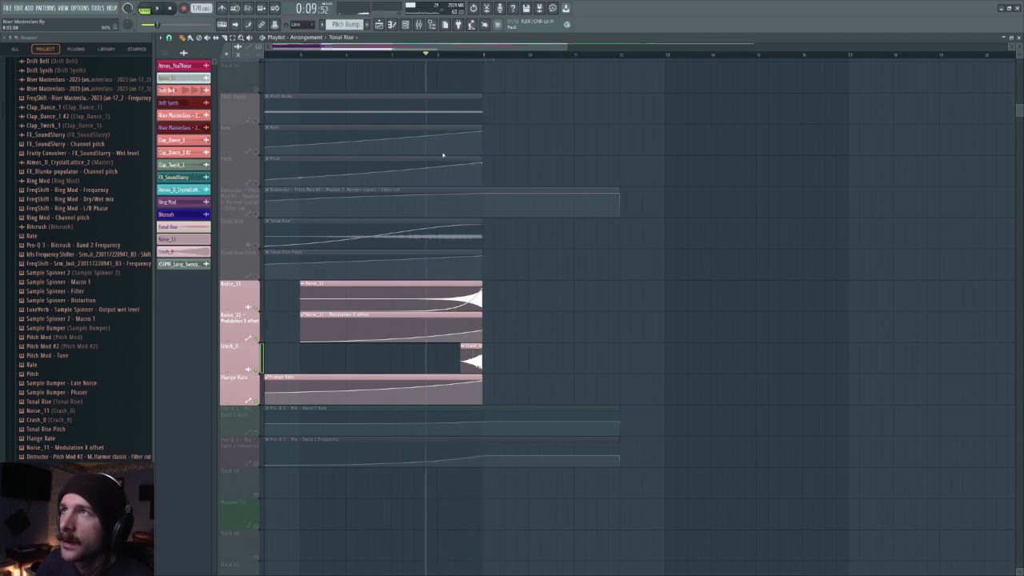
Step: Open the kHs Flanger on the Crash_0 mixer channel and briefly play the noise layers
{"action": "left_click", "coordinate": [417, 25]}
{"action": "left_click", "coordinate": [741, 206]}
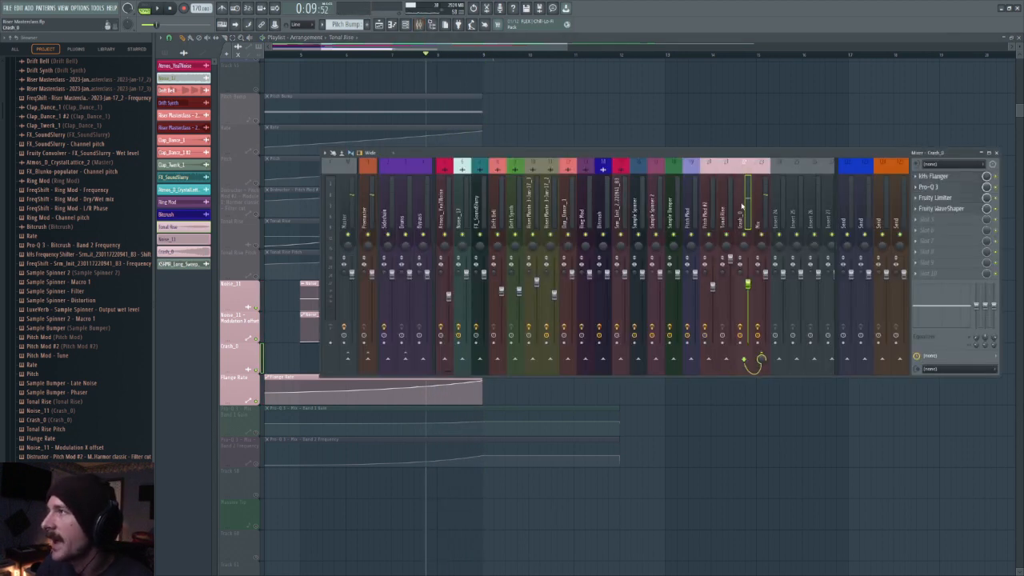
{"action": "left_click", "coordinate": [958, 177]}
{"action": "key", "text": "space"}
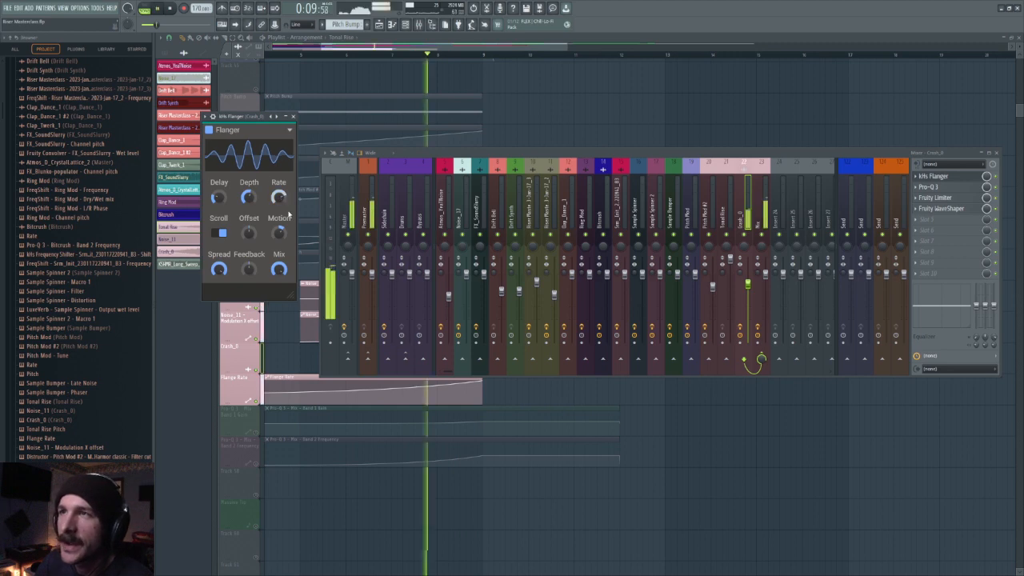
{"action": "key", "text": "space"}
Step: Play the noise layers from bar 5 with the Crash_0 flanger open and the mixer moved clear of the clips
{"action": "left_click", "coordinate": [302, 58]}
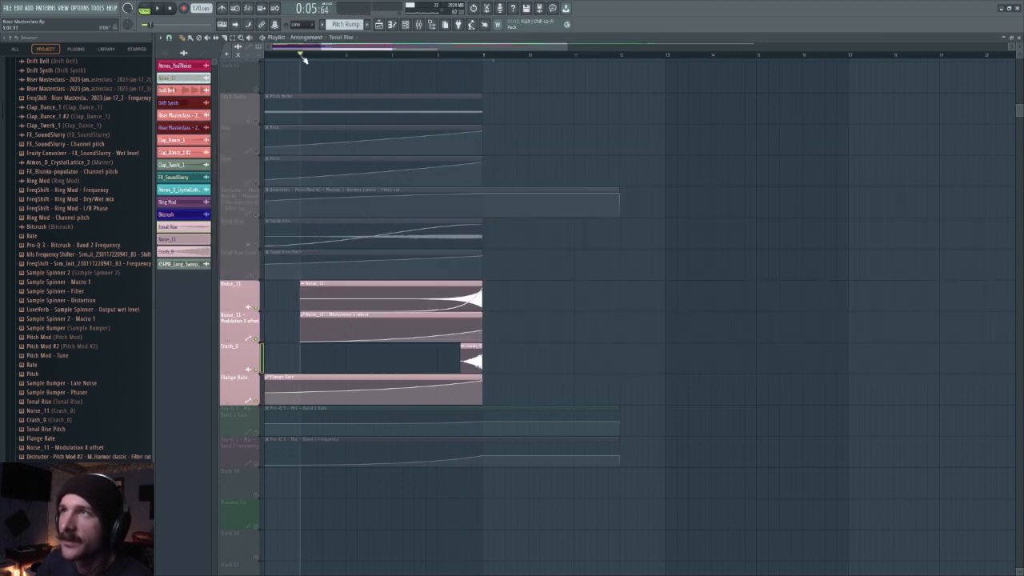
{"action": "left_click", "coordinate": [417, 24]}
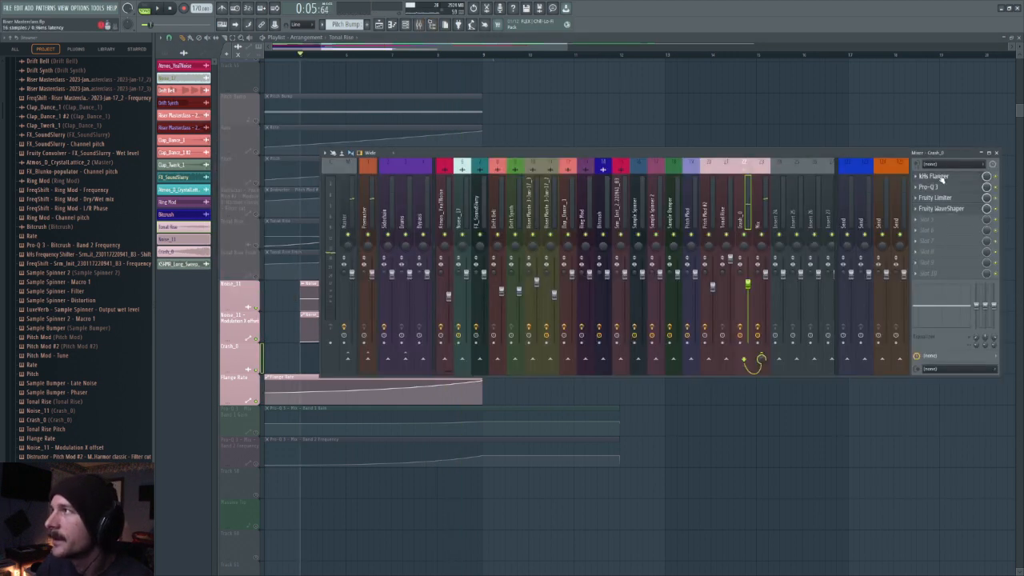
{"action": "left_click", "coordinate": [935, 176]}
{"action": "key", "text": "space"}
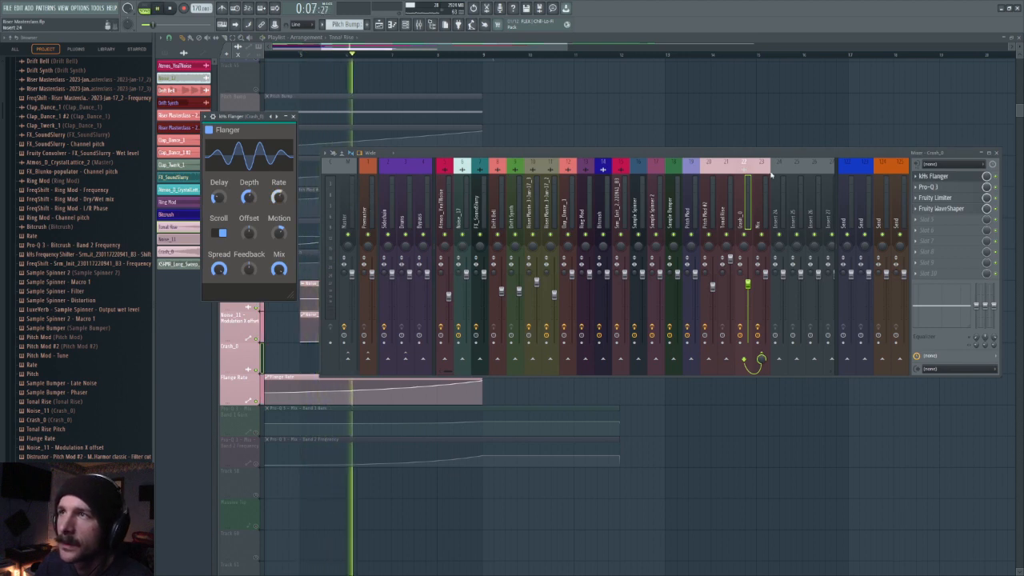
{"action": "left_click_drag", "start_coordinate": [516, 157], "coordinate": [760, 137]}
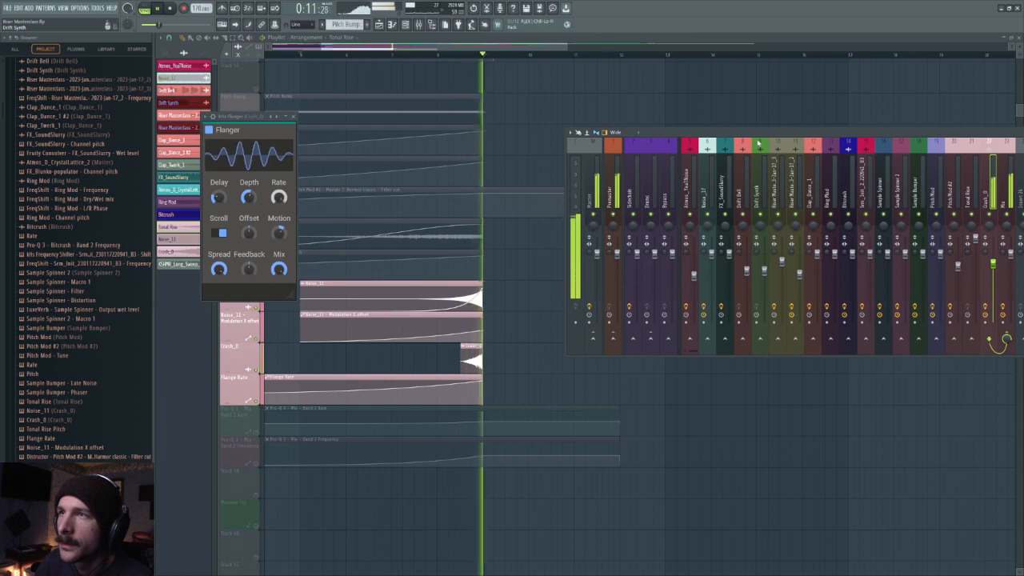
{"action": "key", "text": "space"}
Step: Examine the Pro-Q 3 and Fruity Limiter on the Crash_0 channel while playing the noise layers from bar 5
{"action": "left_click_drag", "start_coordinate": [708, 133], "coordinate": [353, 110]}
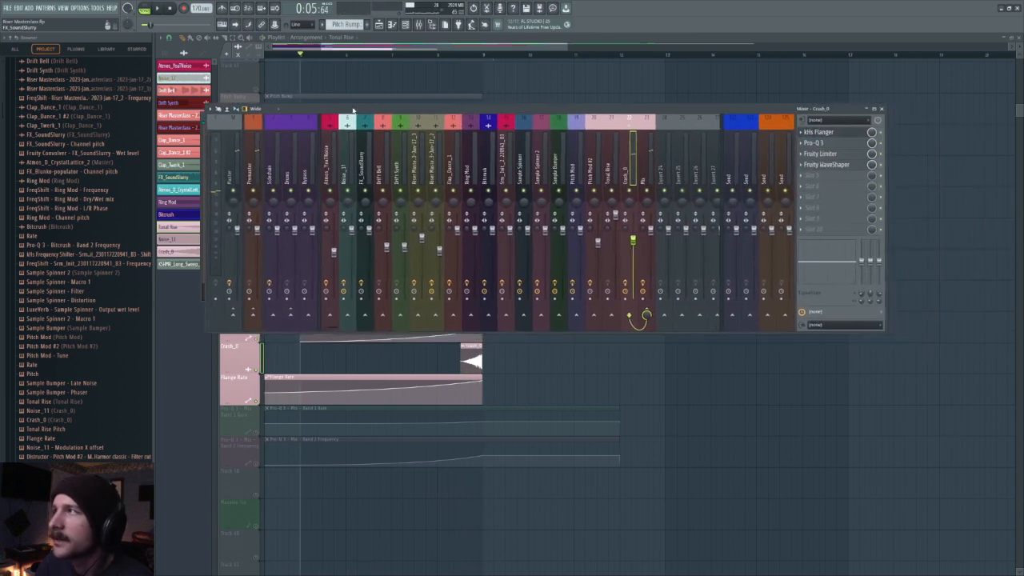
{"action": "left_click", "coordinate": [840, 144]}
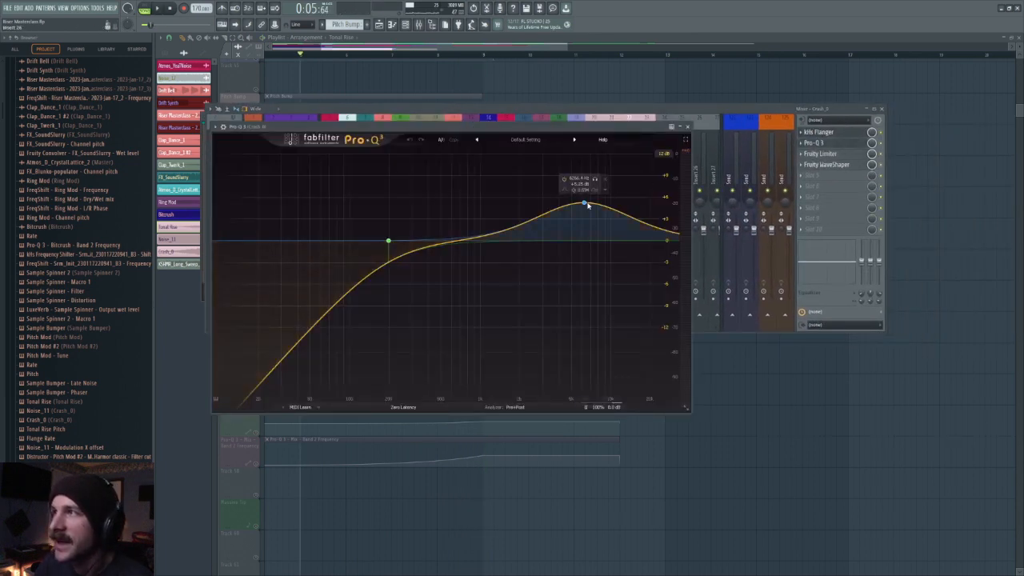
{"action": "key", "text": "space"}
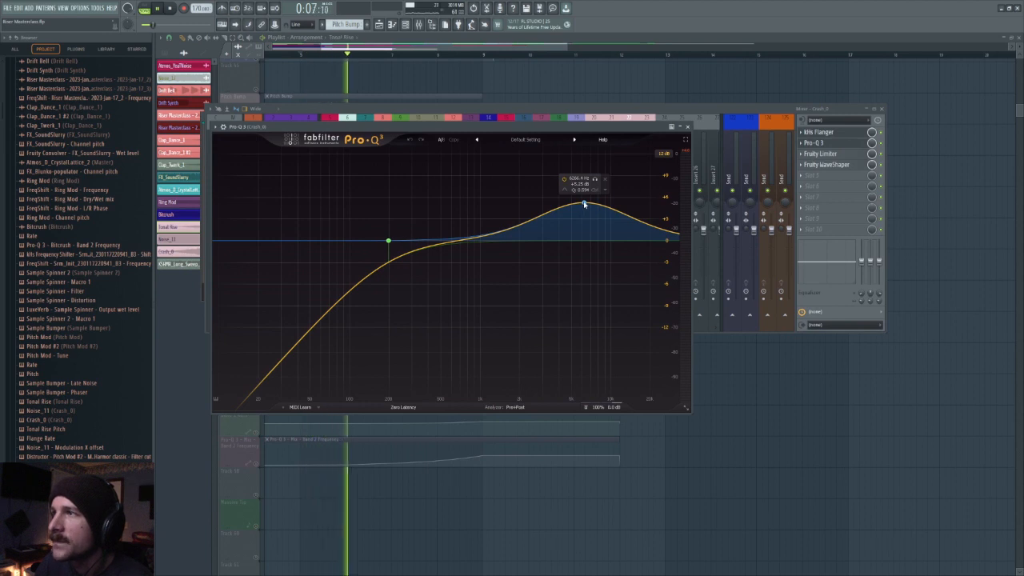
{"action": "left_click", "coordinate": [840, 153]}
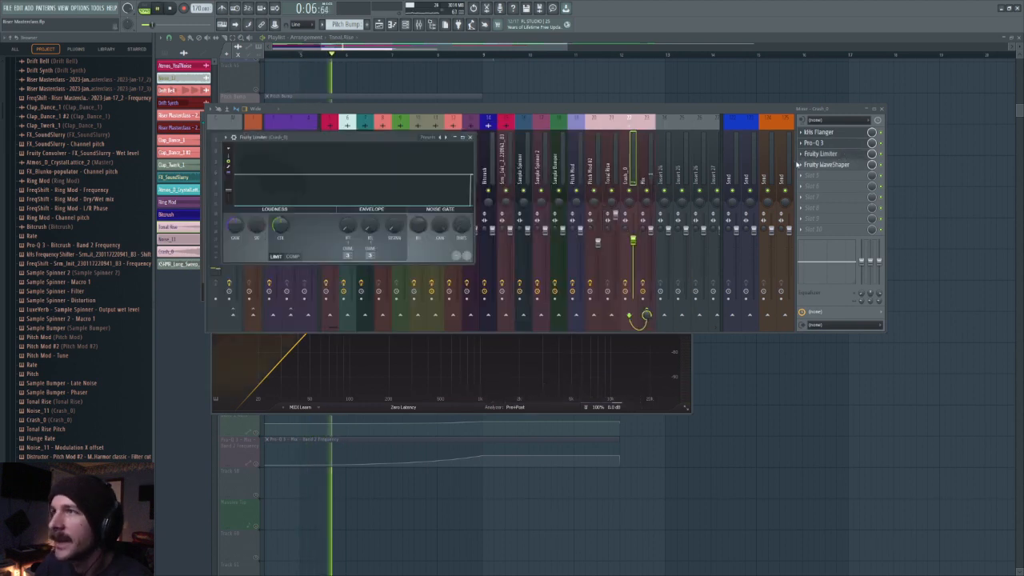
{"action": "left_click_drag", "start_coordinate": [408, 136], "coordinate": [537, 206]}
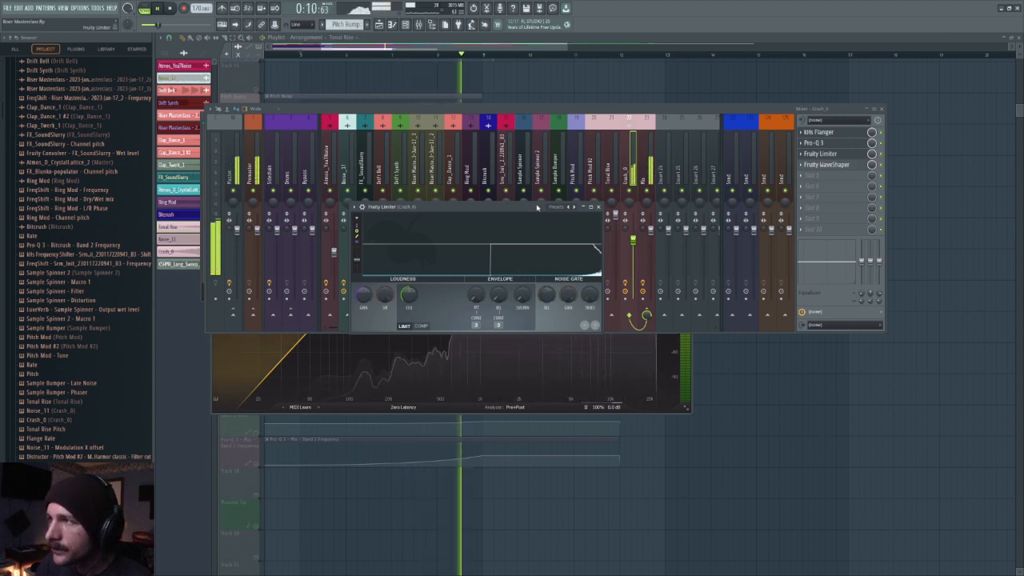
{"action": "key", "text": "space"}
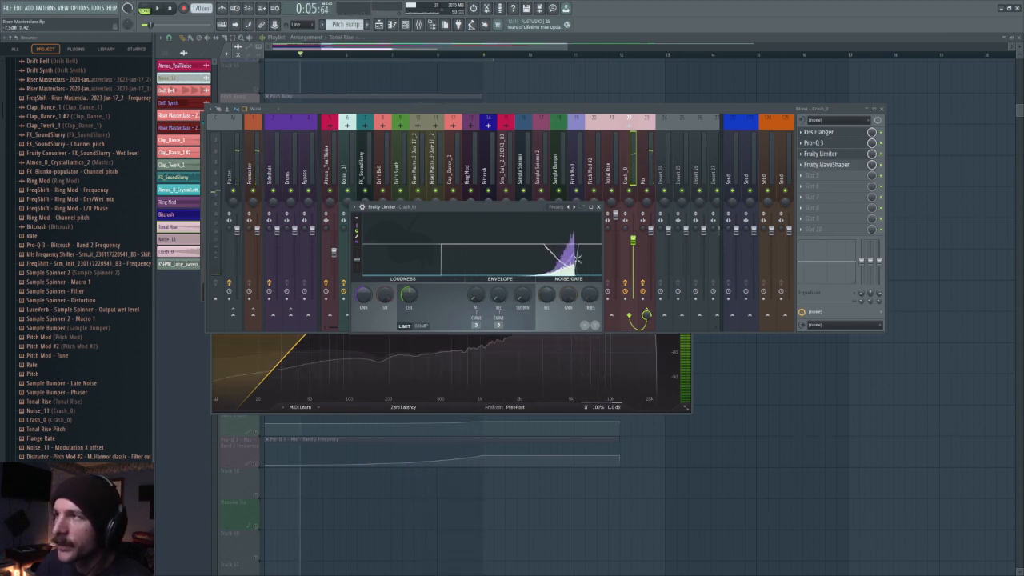
Step: Inspect the Fruity WaveShaper on Crash_0 and the OTT on the Mix channel, and select the Pitch Mod #2 channel
{"action": "left_click", "coordinate": [834, 167]}
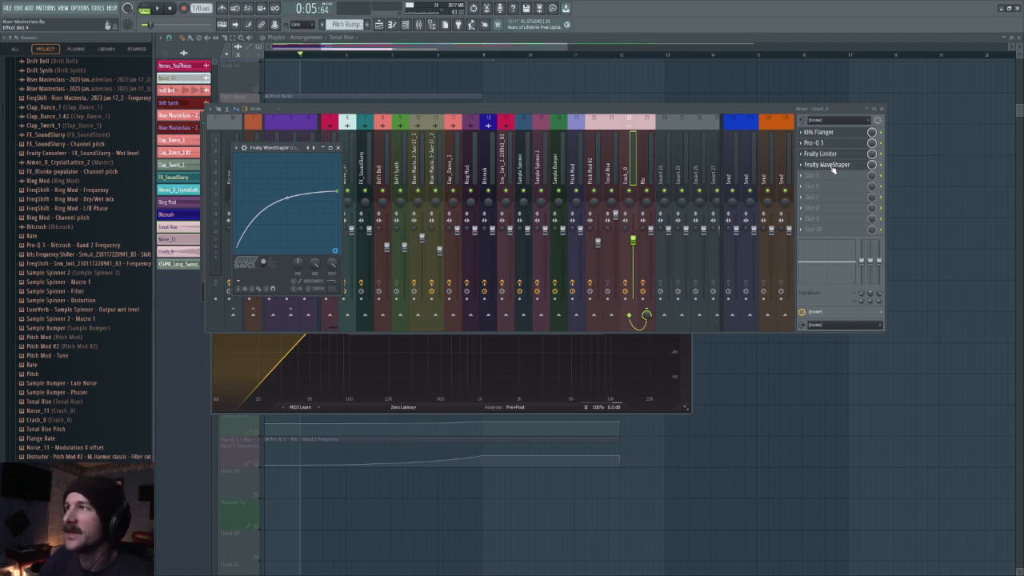
{"action": "left_click", "coordinate": [641, 161]}
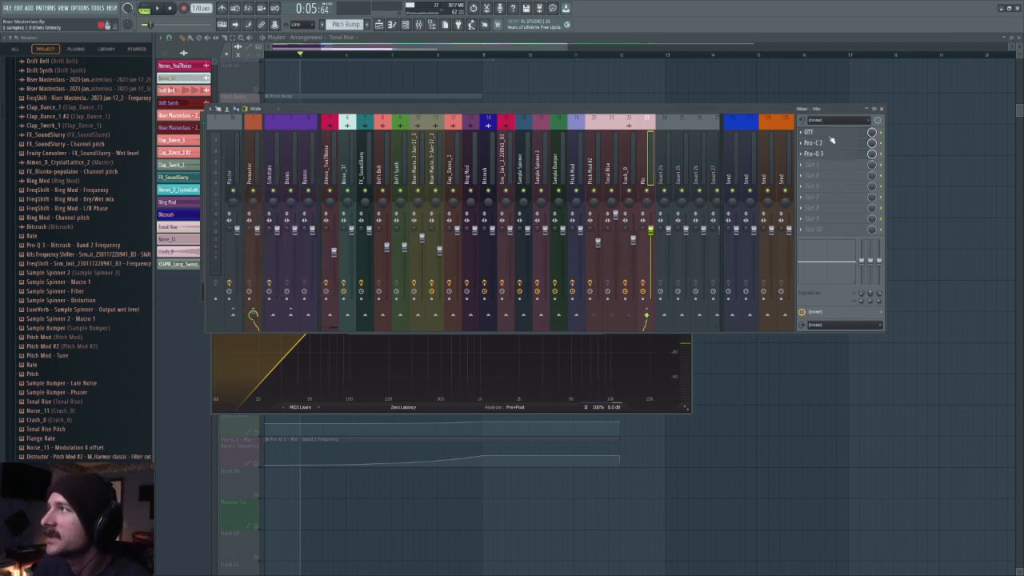
{"action": "left_click", "coordinate": [809, 132]}
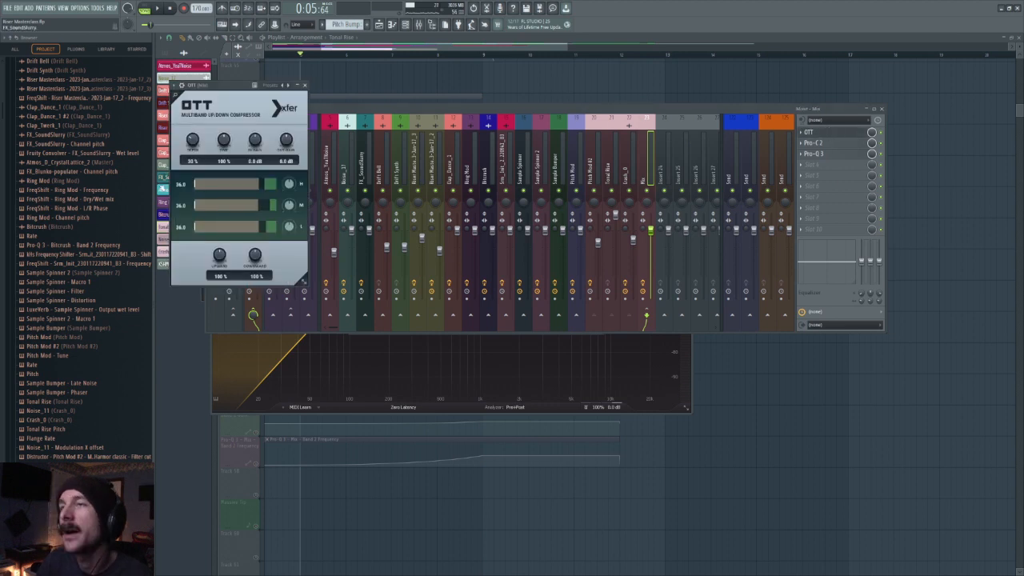
{"action": "left_click", "coordinate": [601, 171]}
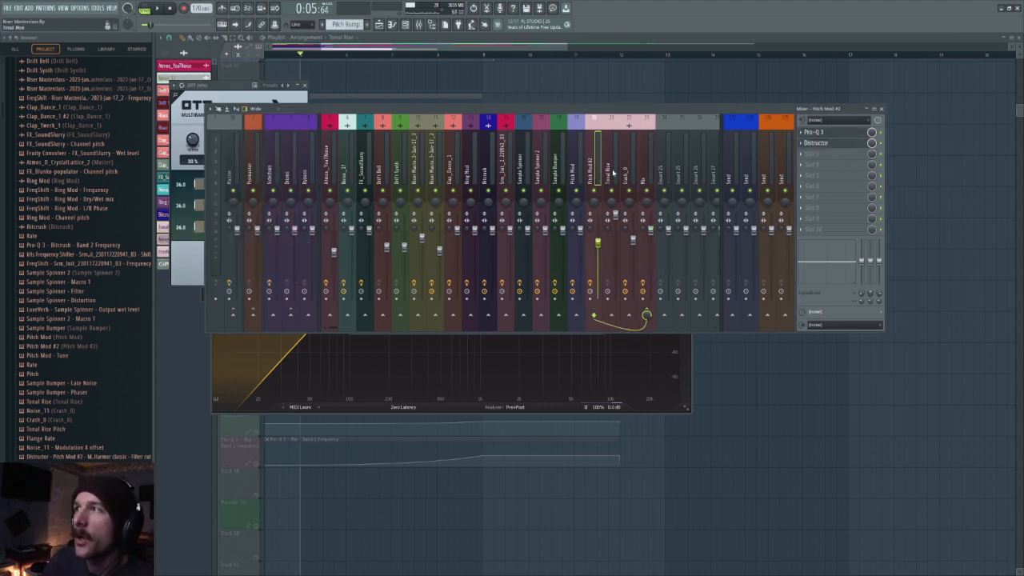
Step: Examine the OTT, Pro-C 2 and Pro-Q 3 effects on the Mix channel
{"action": "left_click", "coordinate": [614, 172]}
{"action": "left_click", "coordinate": [630, 172]}
{"action": "left_click", "coordinate": [650, 171]}
{"action": "left_click", "coordinate": [813, 133]}
{"action": "left_click", "coordinate": [813, 133]}
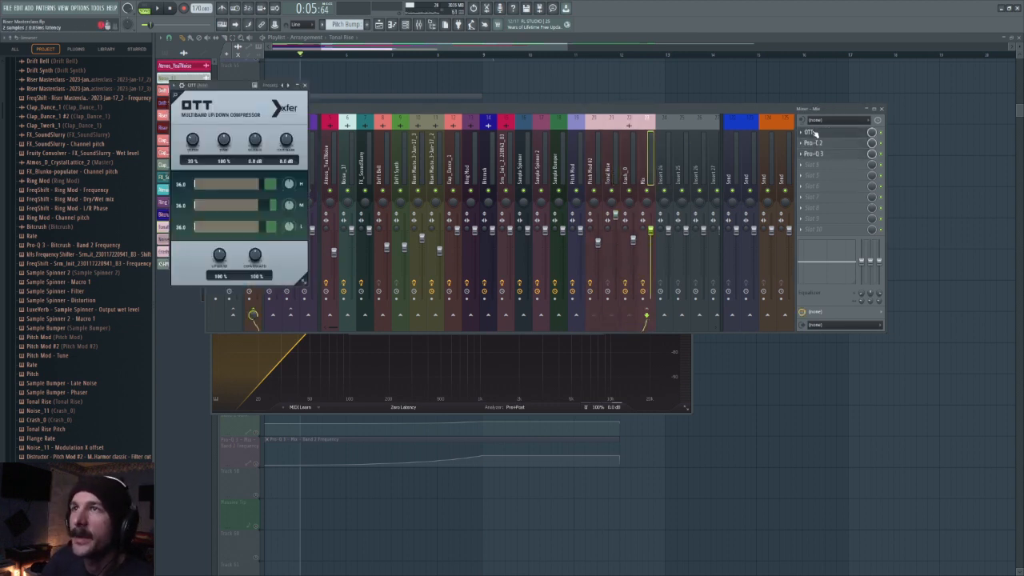
{"action": "left_click", "coordinate": [829, 147]}
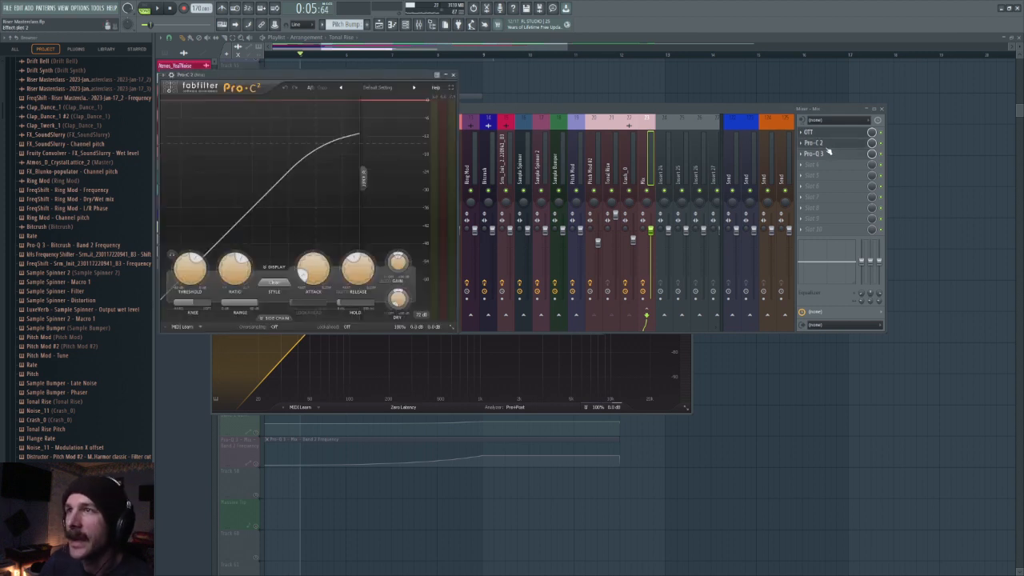
{"action": "left_click", "coordinate": [824, 154]}
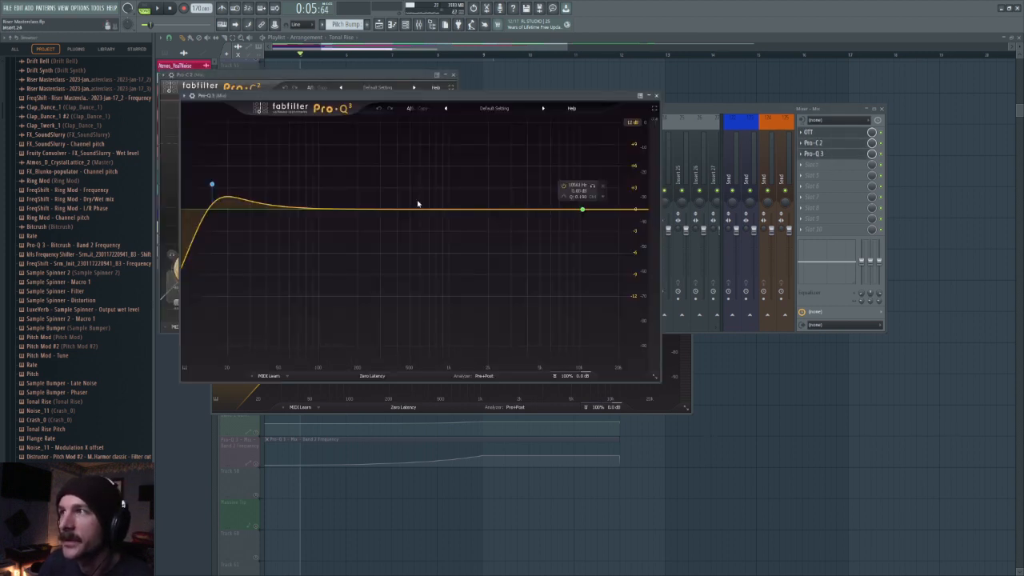
Step: Unsolo the noise layers so all riser tracks are active, and play the full riser from bar 5
{"action": "left_click", "coordinate": [404, 55]}
{"action": "scroll", "coordinate": [411, 55], "scroll_direction": "down", "scroll_amount": 3}
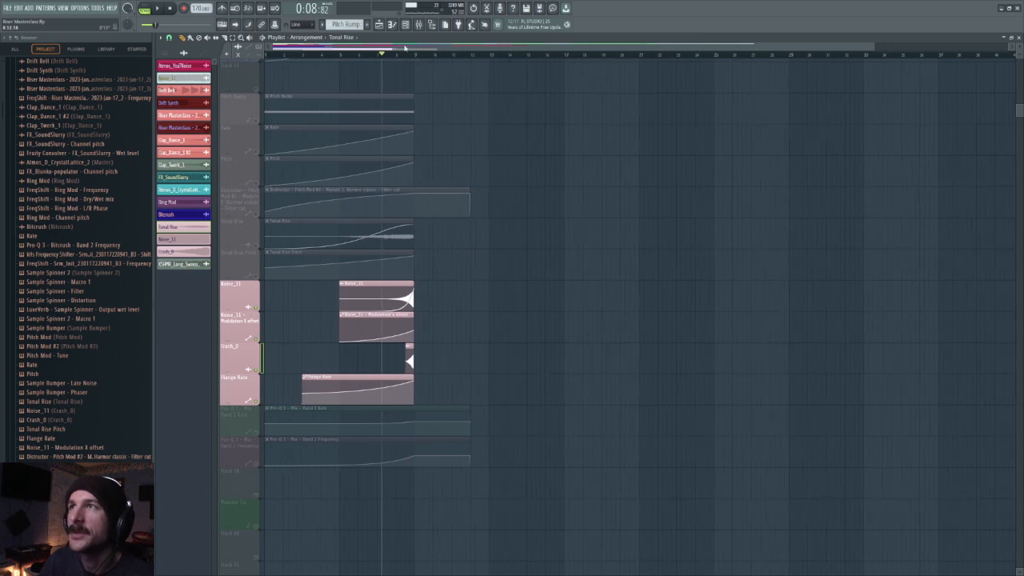
{"action": "right_click", "coordinate": [257, 401]}
{"action": "right_click", "coordinate": [256, 401]}
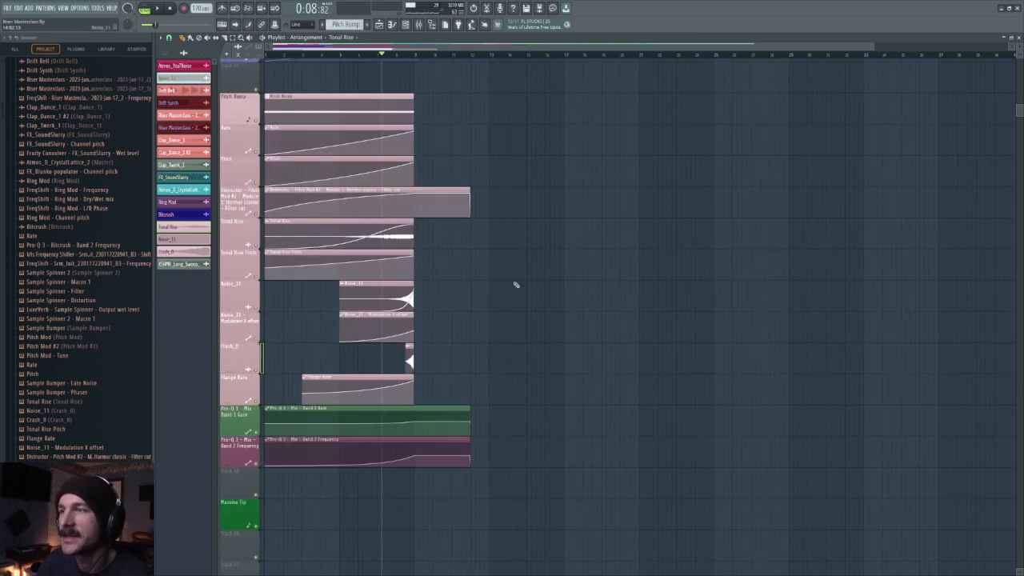
{"action": "left_click", "coordinate": [342, 54]}
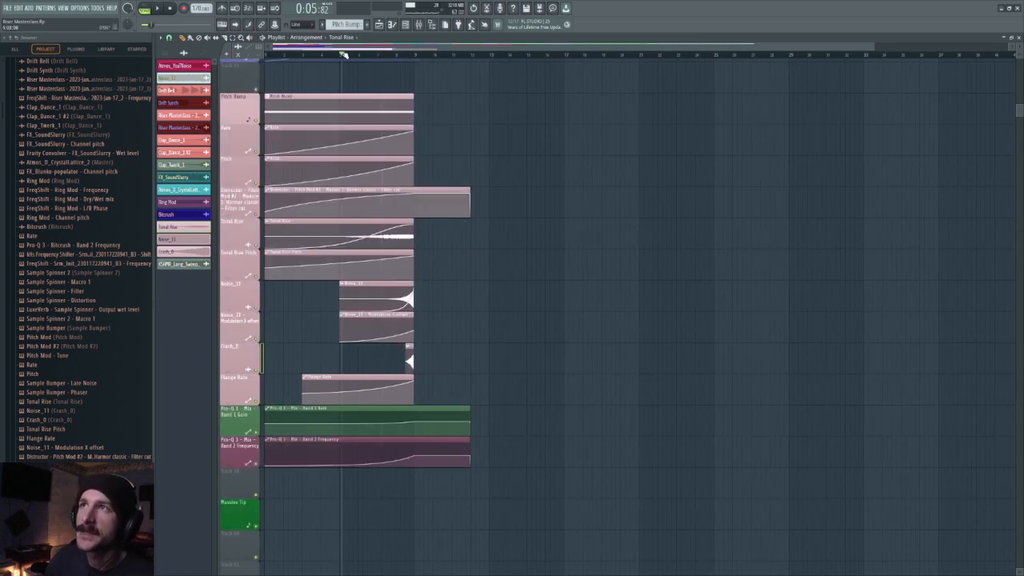
{"action": "key", "text": "space"}
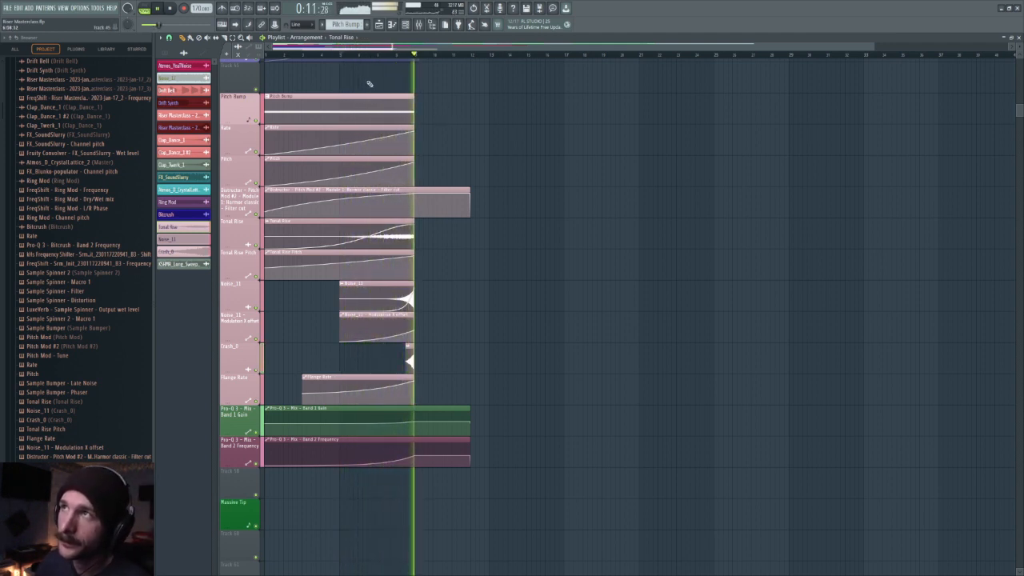
{"action": "key", "text": "space"}
Step: Play the riser from bar 5 with the spectrogram and the Mix channel's Pro-Q 3 in view, its low-cut band selected
{"action": "left_click_drag", "start_coordinate": [212, 1], "coordinate": [606, 170]}
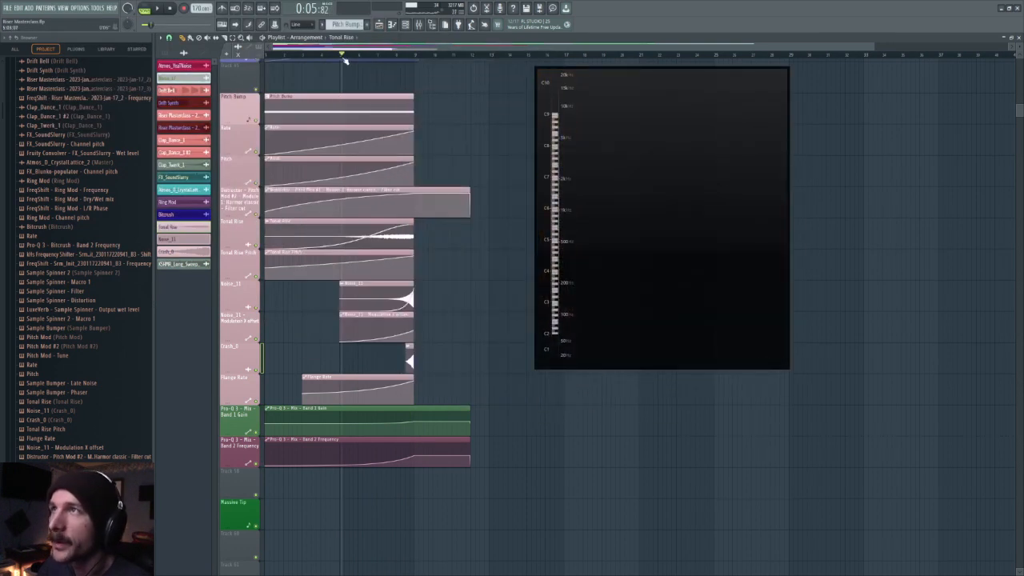
{"action": "left_click", "coordinate": [342, 56]}
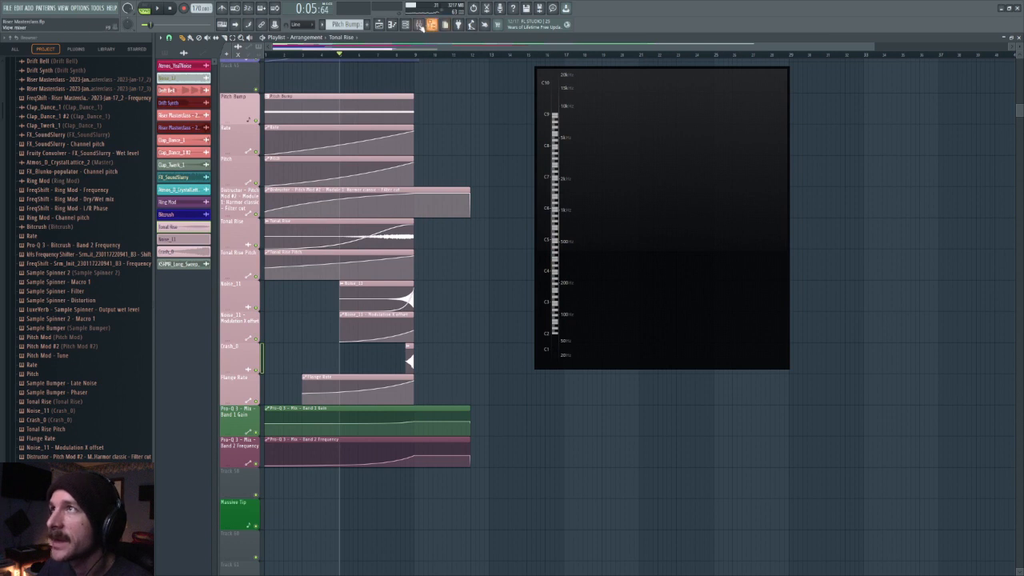
{"action": "left_click", "coordinate": [417, 24]}
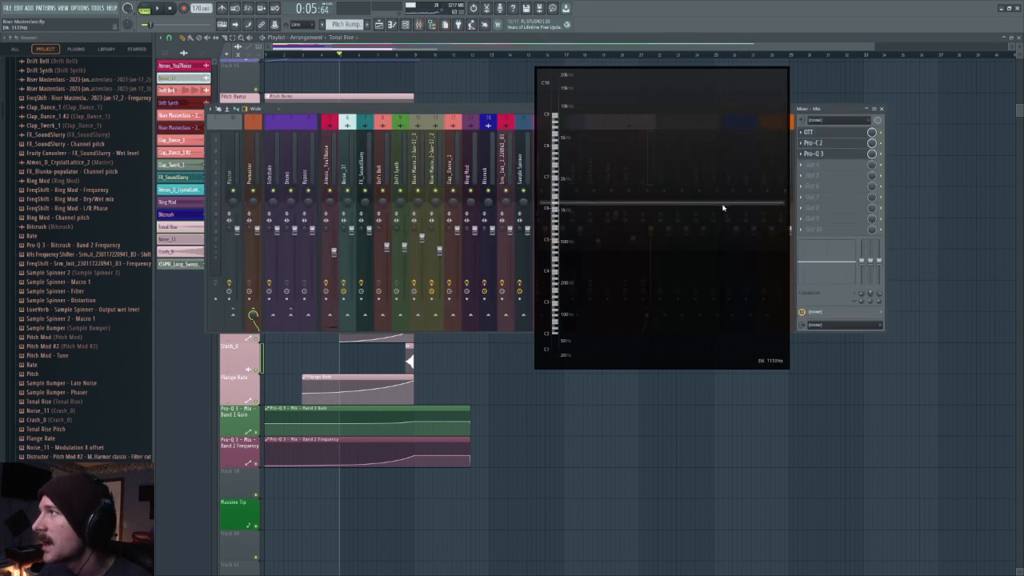
{"action": "left_click", "coordinate": [830, 154]}
{"action": "left_click_drag", "start_coordinate": [651, 229], "coordinate": [958, 452]}
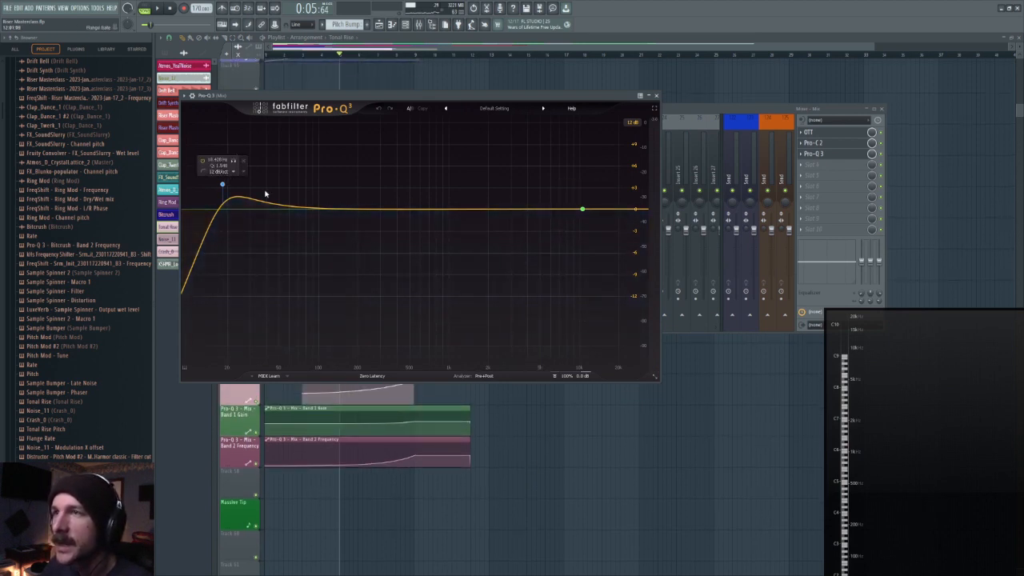
{"action": "left_click", "coordinate": [221, 185]}
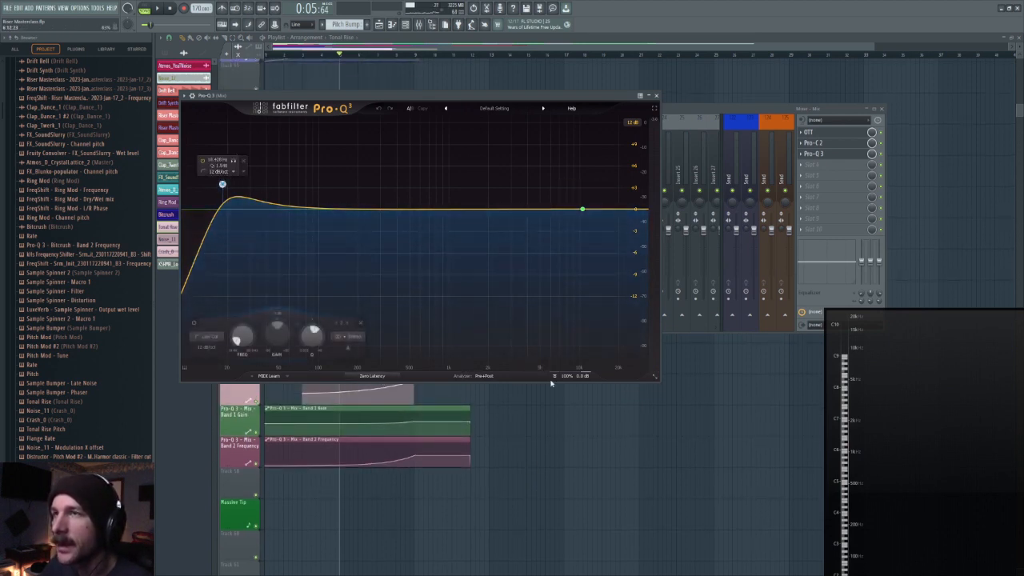
{"action": "key", "text": "space"}
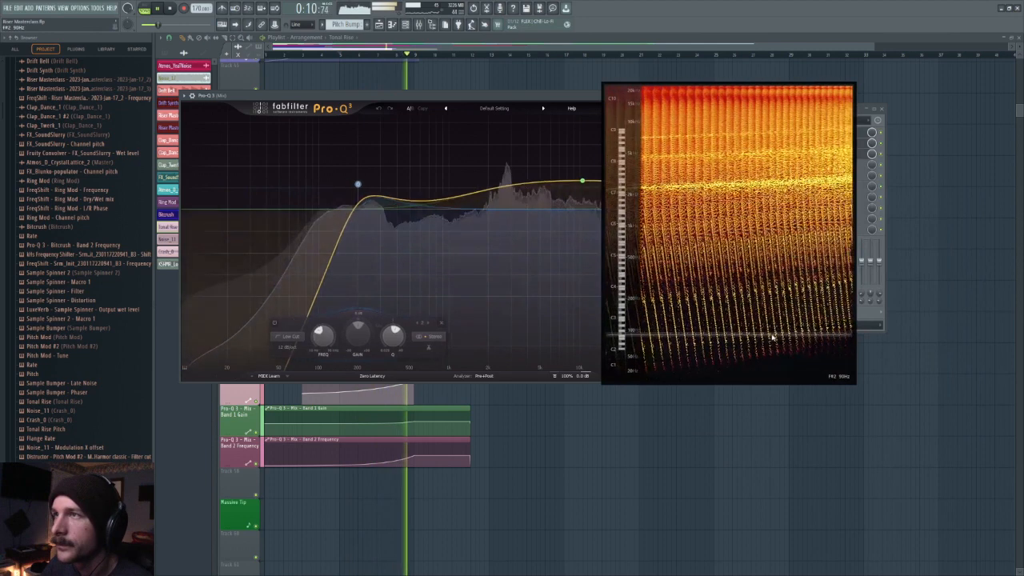
{"action": "key", "text": "space"}
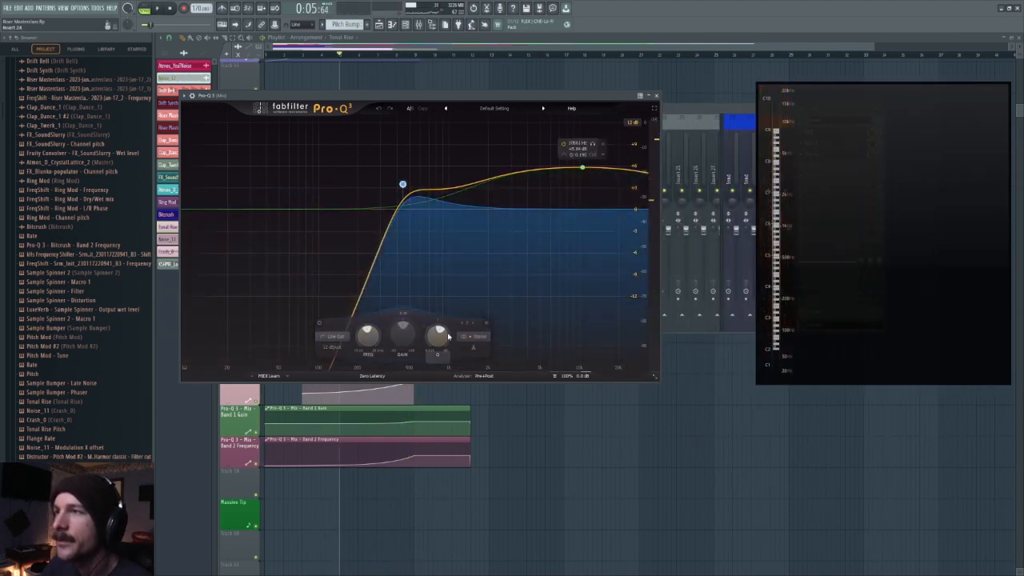
Step: Play the end of the riser from bar 7 with the spectrogram placed over the mixer
{"action": "left_click", "coordinate": [383, 55]}
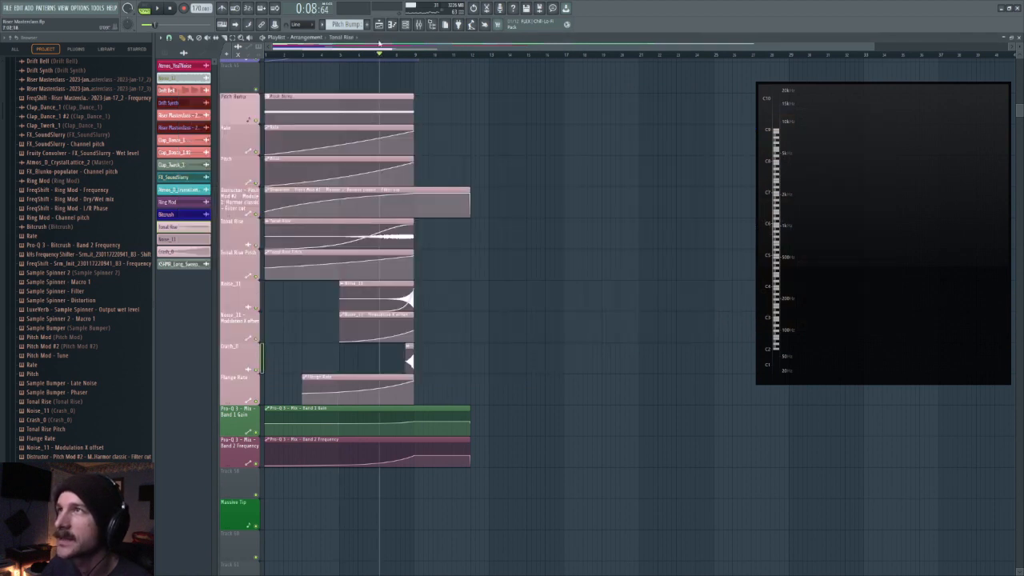
{"action": "left_click_drag", "start_coordinate": [808, 282], "coordinate": [907, 484]}
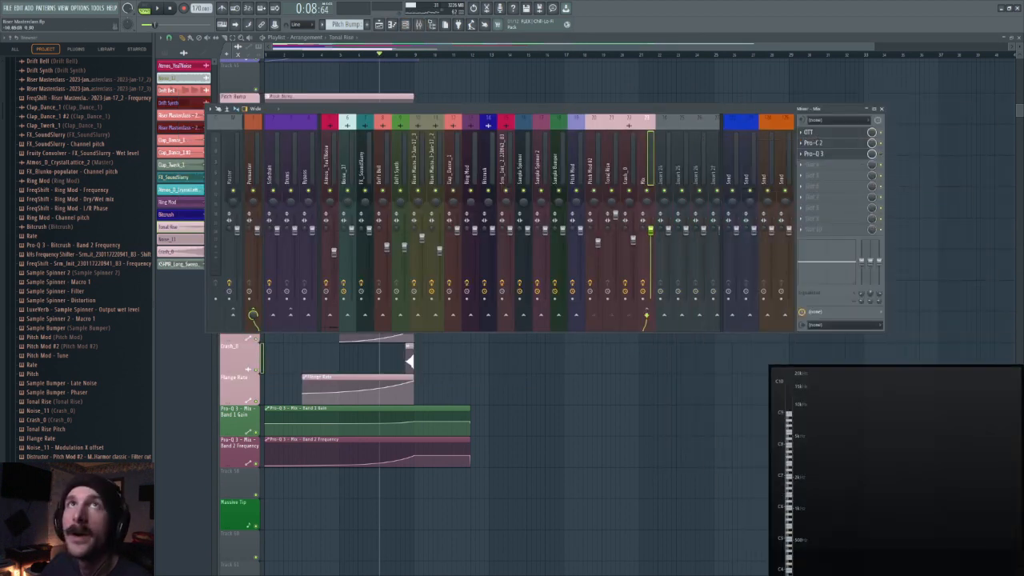
{"action": "left_click_drag", "start_coordinate": [1017, 481], "coordinate": [782, 456]}
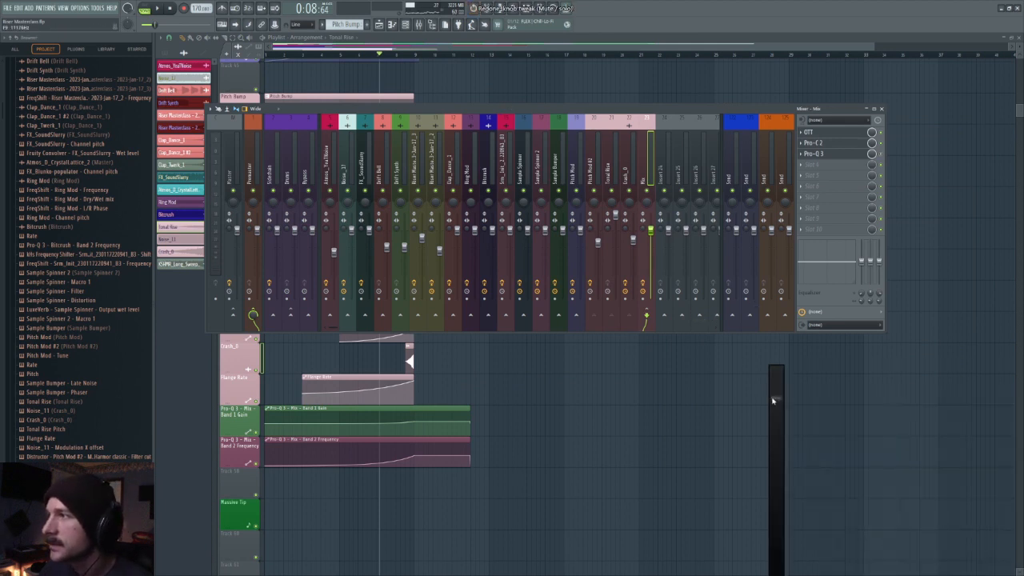
{"action": "left_click_drag", "start_coordinate": [783, 400], "coordinate": [582, 156]}
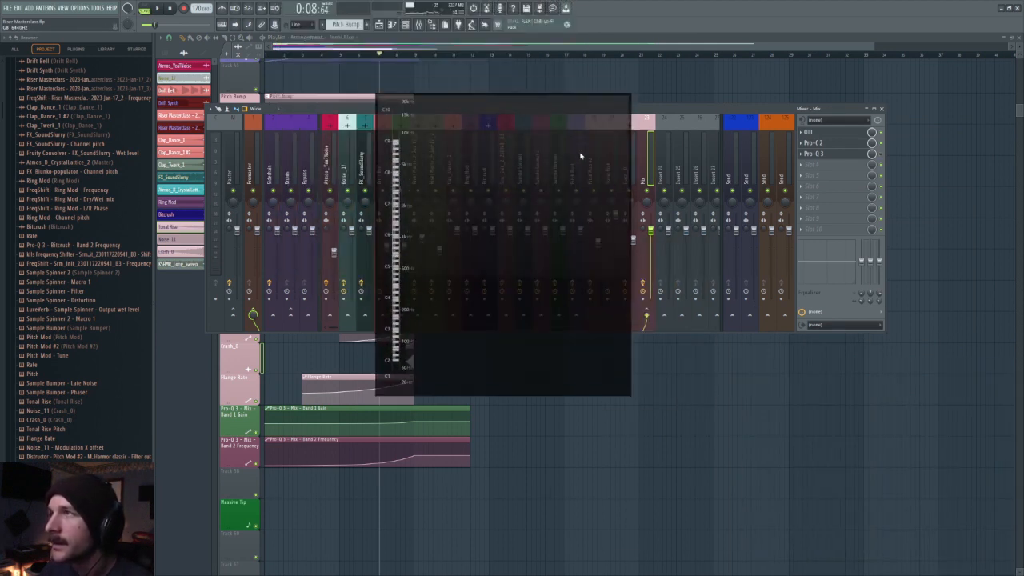
{"action": "key", "text": "space"}
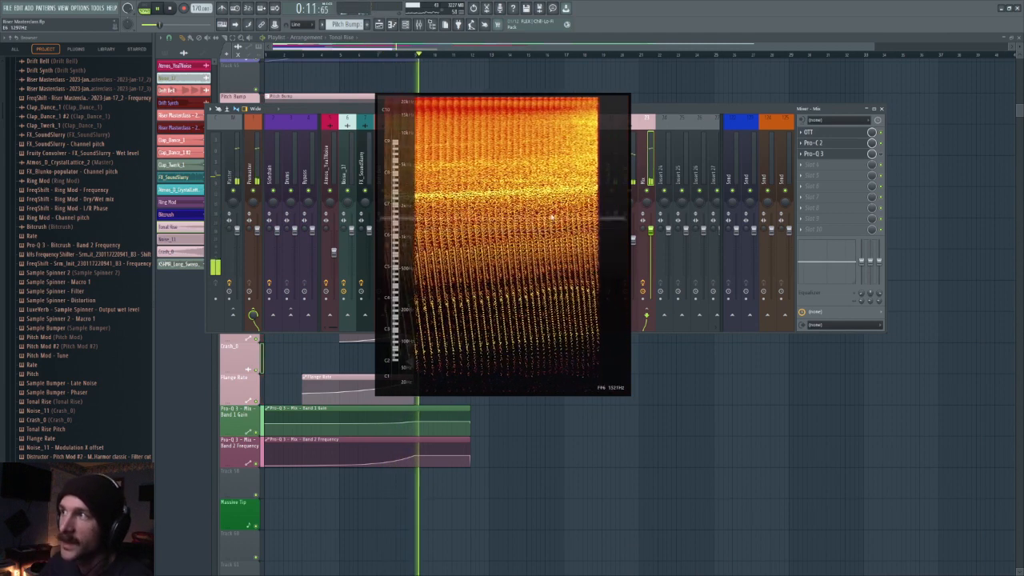
{"action": "key", "text": "space"}
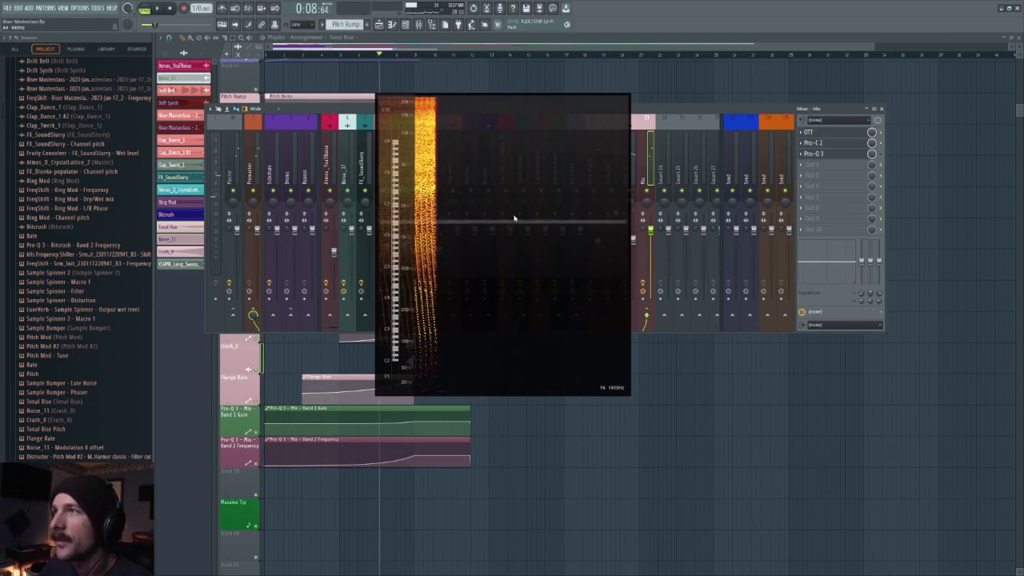
Step: Reposition the spectrogram, replay the riser from bar 7 to examine its frequency content, and close the open windows
{"action": "left_click_drag", "start_coordinate": [502, 202], "coordinate": [708, 261]}
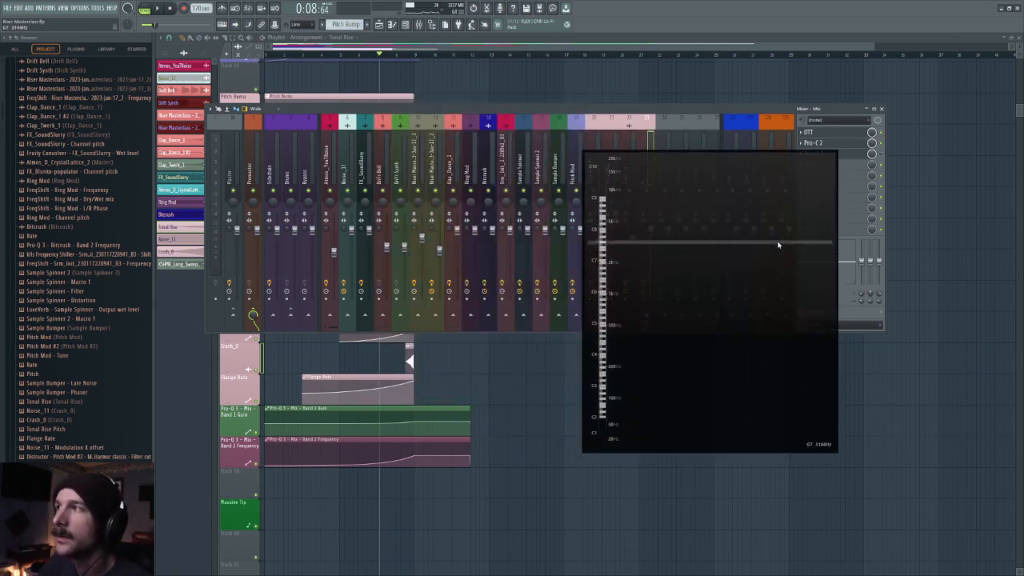
{"action": "left_click_drag", "start_coordinate": [777, 245], "coordinate": [901, 379]}
{"action": "left_click_drag", "start_coordinate": [872, 287], "coordinate": [587, 98]}
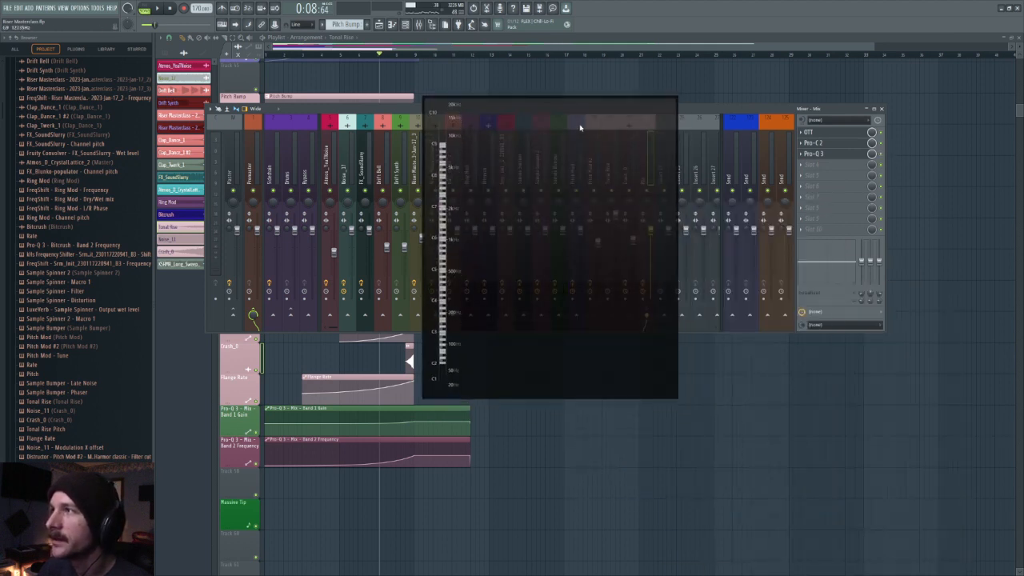
{"action": "key", "text": "space"}
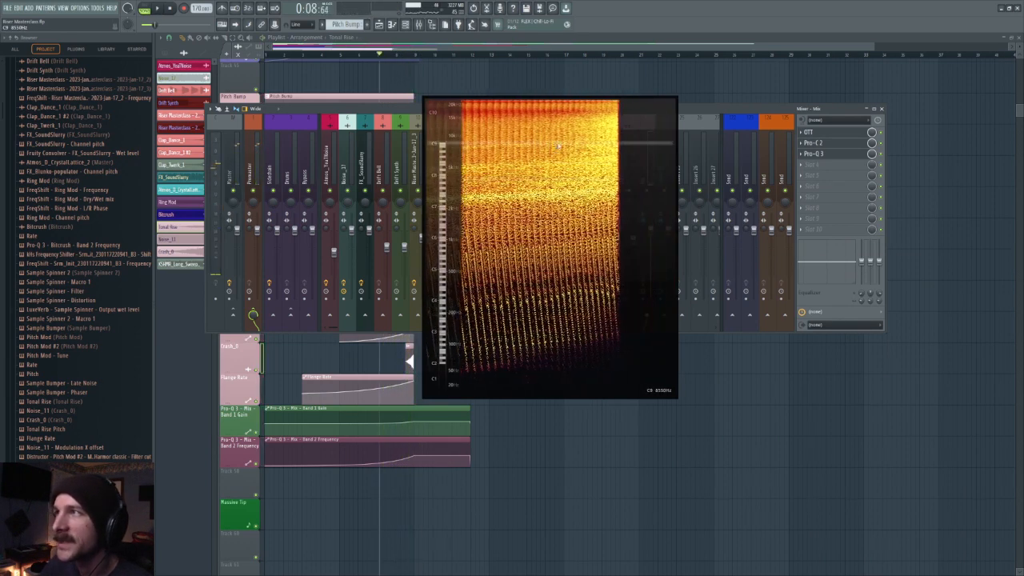
{"action": "left_click_drag", "start_coordinate": [553, 211], "coordinate": [660, 236]}
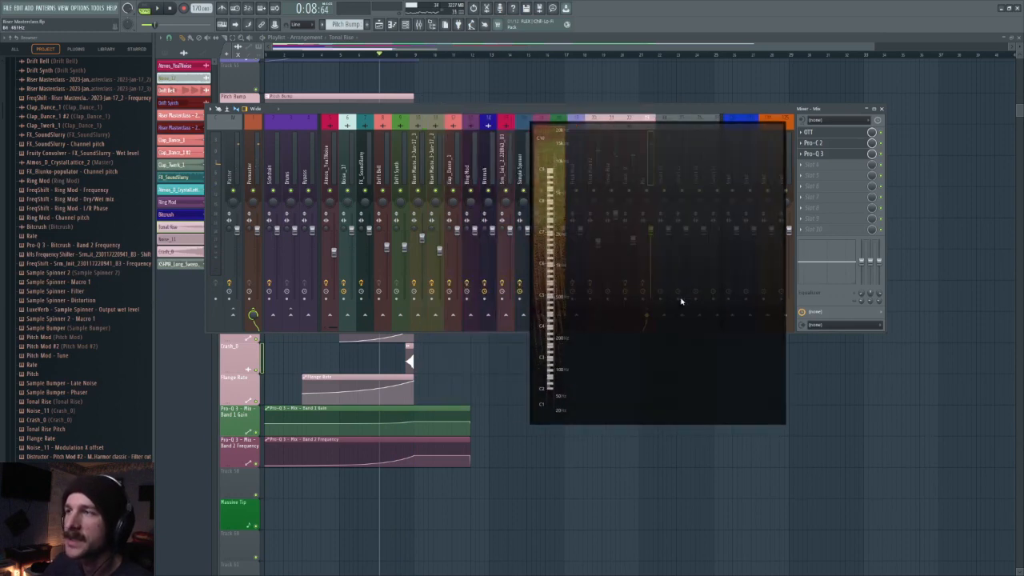
{"action": "left_click_drag", "start_coordinate": [681, 299], "coordinate": [432, 131]}
{"action": "key", "text": "Escape"}
{"action": "key", "text": "Escape"}
{"action": "scroll", "coordinate": [560, 203], "scroll_direction": "down", "scroll_amount": 1}
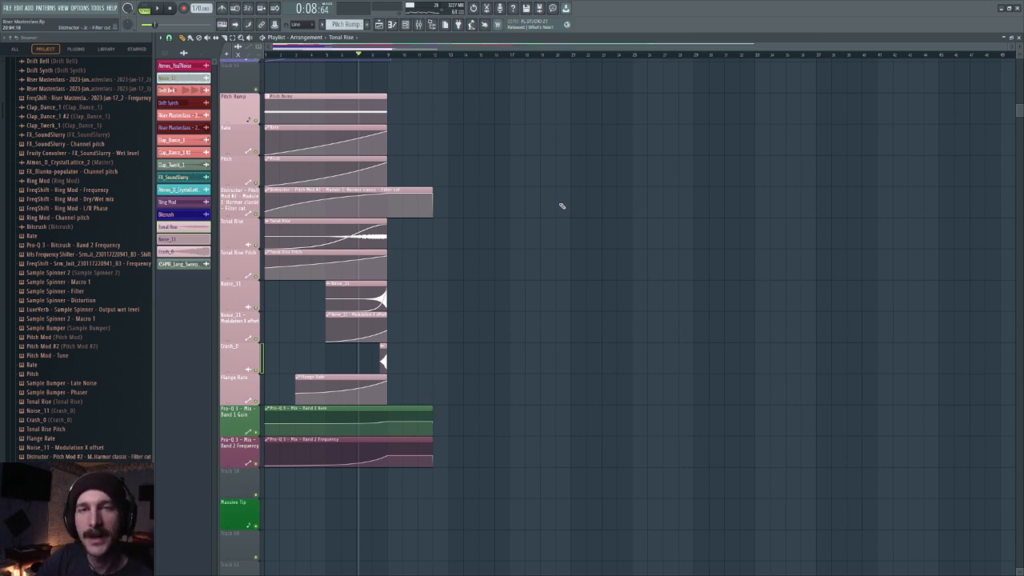
Step: Mute the pink riser group's pattern clip and select all the group's clips down to the Pro-Q 3 Band 2 Frequency automation
{"action": "scroll", "coordinate": [440, 204], "scroll_direction": "up", "scroll_amount": 3}
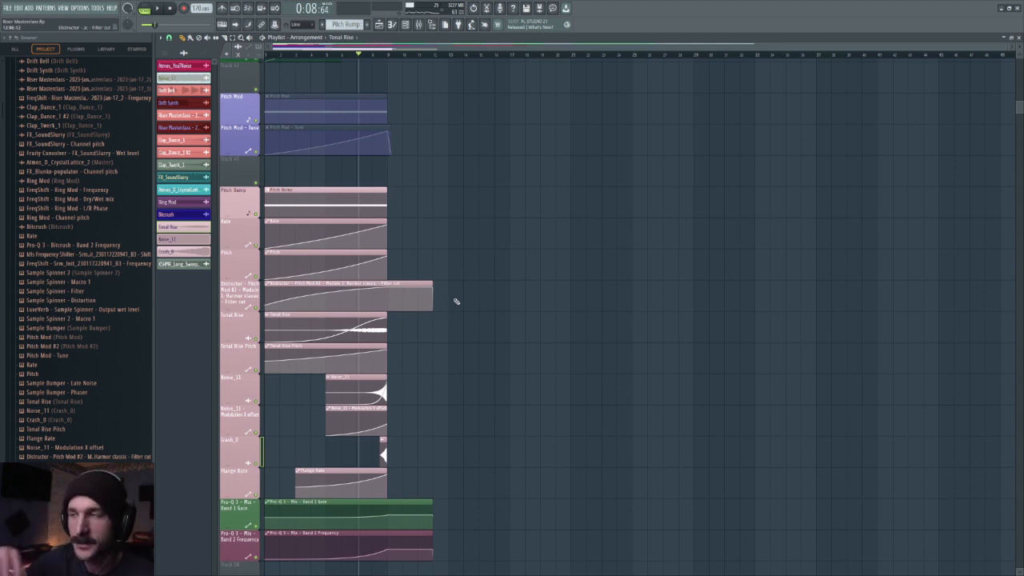
{"action": "scroll", "coordinate": [551, 341], "scroll_direction": "down", "scroll_amount": 1}
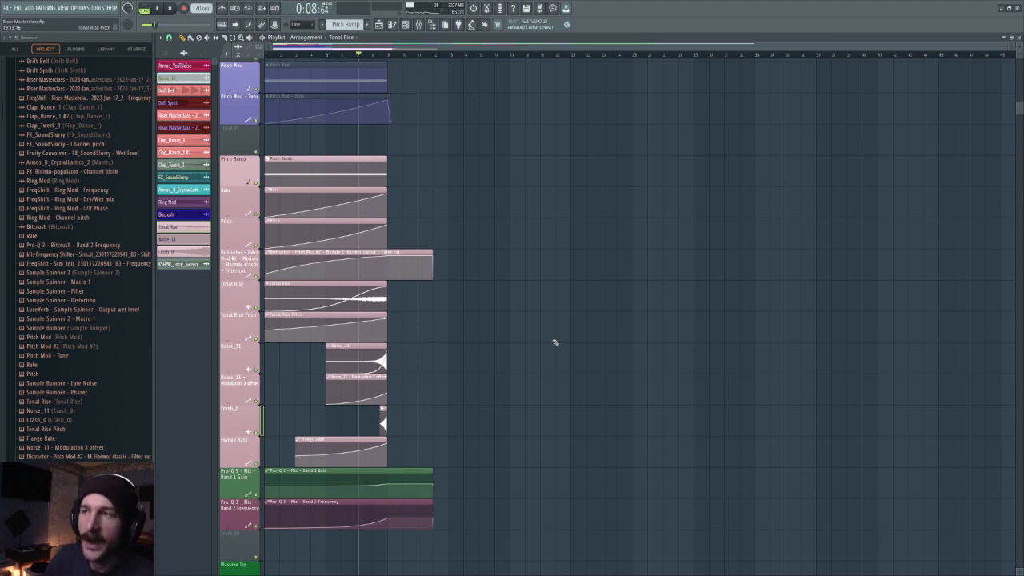
{"action": "scroll", "coordinate": [518, 370], "scroll_direction": "up", "scroll_amount": 8}
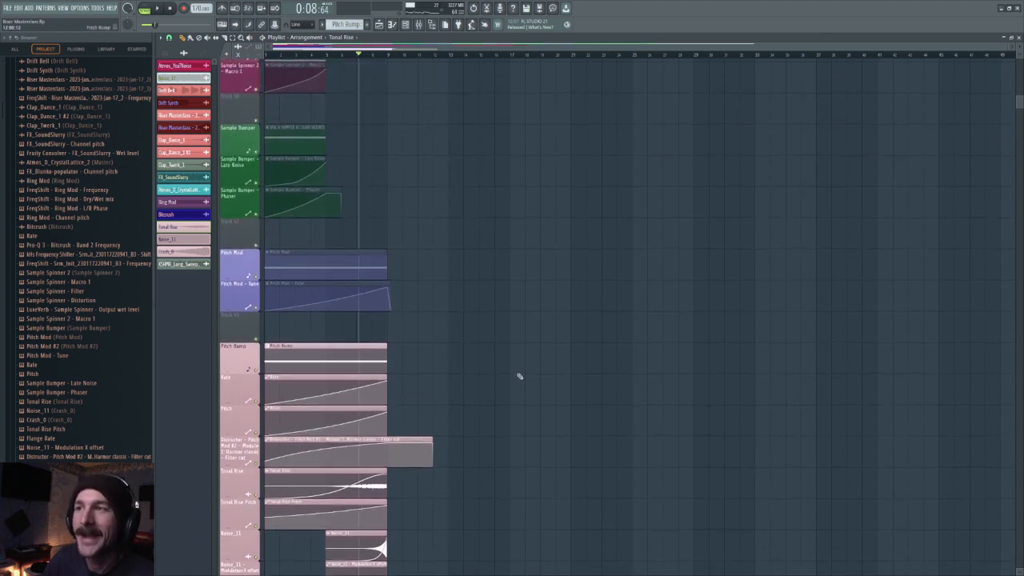
{"action": "scroll", "coordinate": [465, 325], "scroll_direction": "down", "scroll_amount": 1}
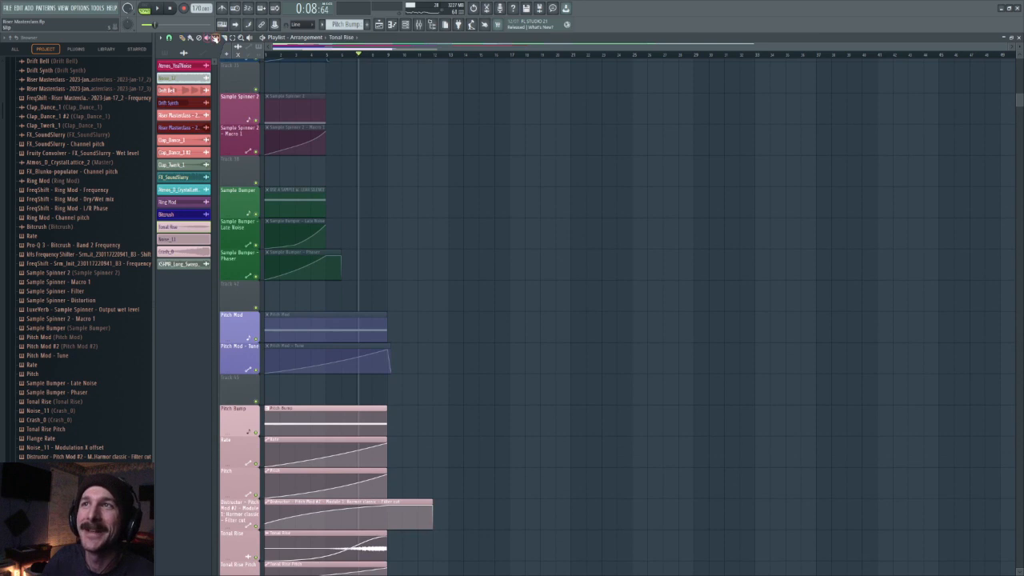
{"action": "scroll", "coordinate": [360, 240], "scroll_direction": "down", "scroll_amount": 6}
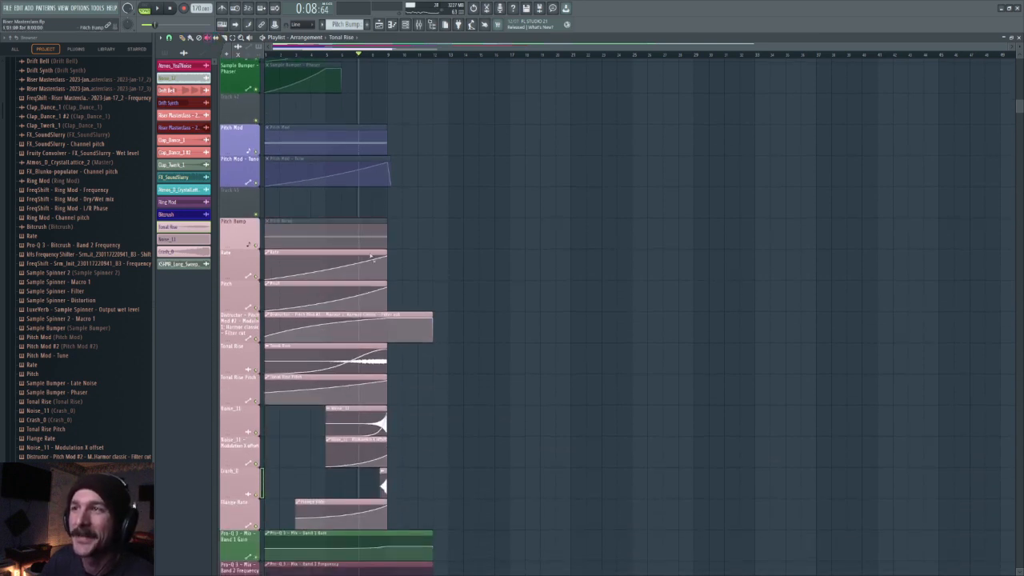
{"action": "left_click_drag", "start_coordinate": [343, 226], "coordinate": [408, 552]}
{"action": "scroll", "coordinate": [406, 536], "scroll_direction": "down", "scroll_amount": 3}
{"action": "left_click", "coordinate": [397, 474], "text": "ctrl+shift"}
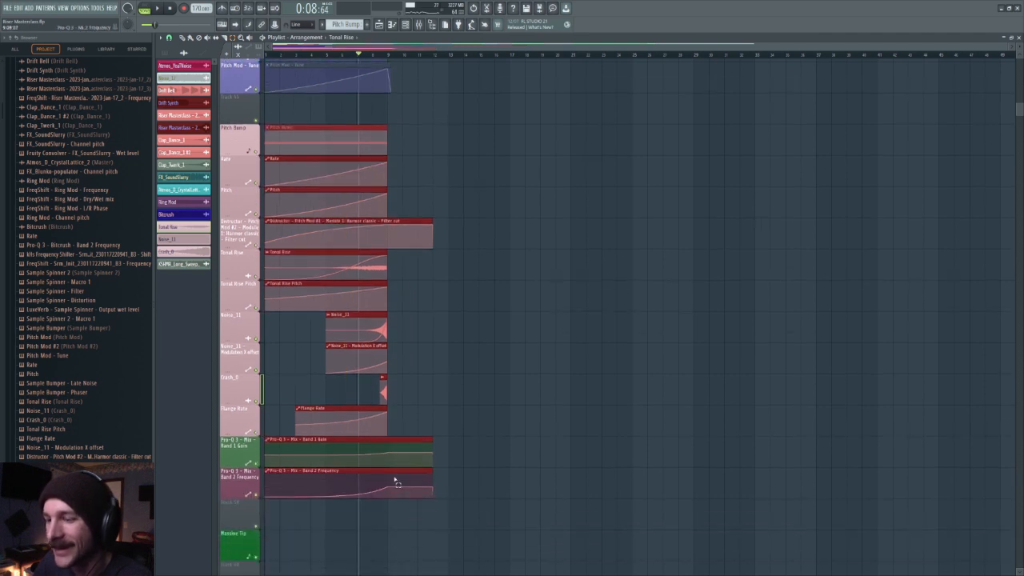
{"action": "left_click", "coordinate": [424, 320]}
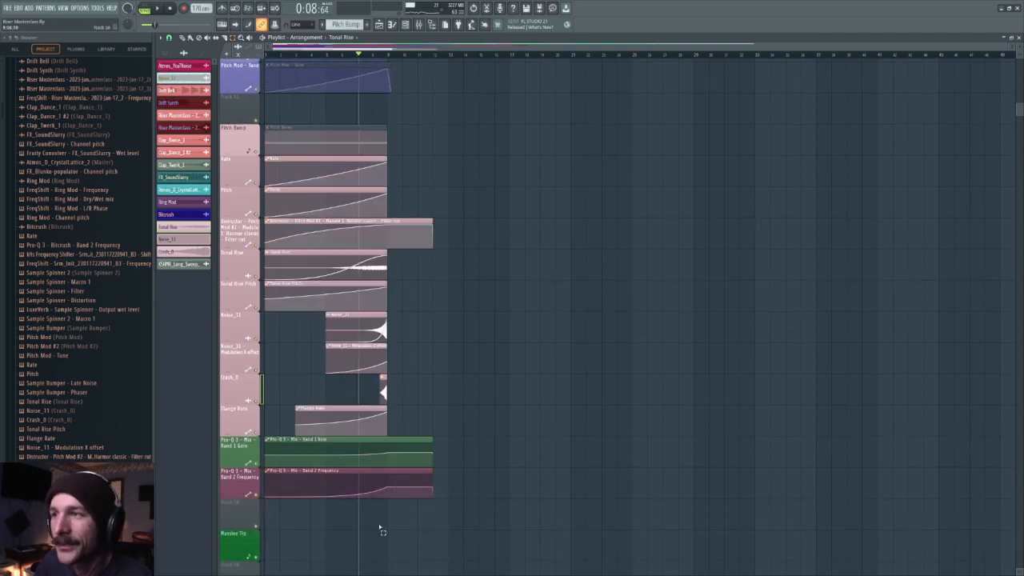
{"action": "left_click_drag", "start_coordinate": [381, 526], "coordinate": [358, 141]}
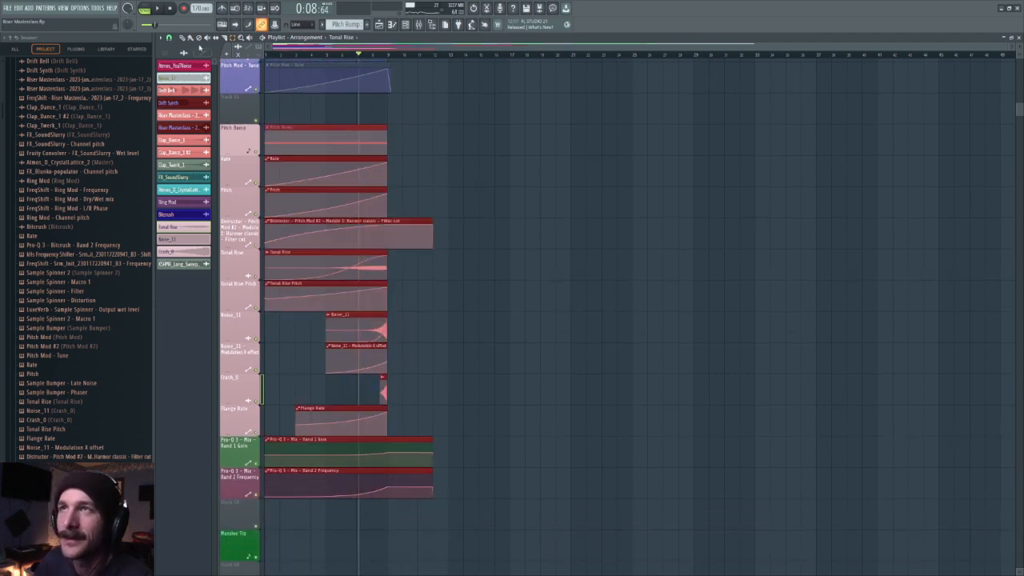